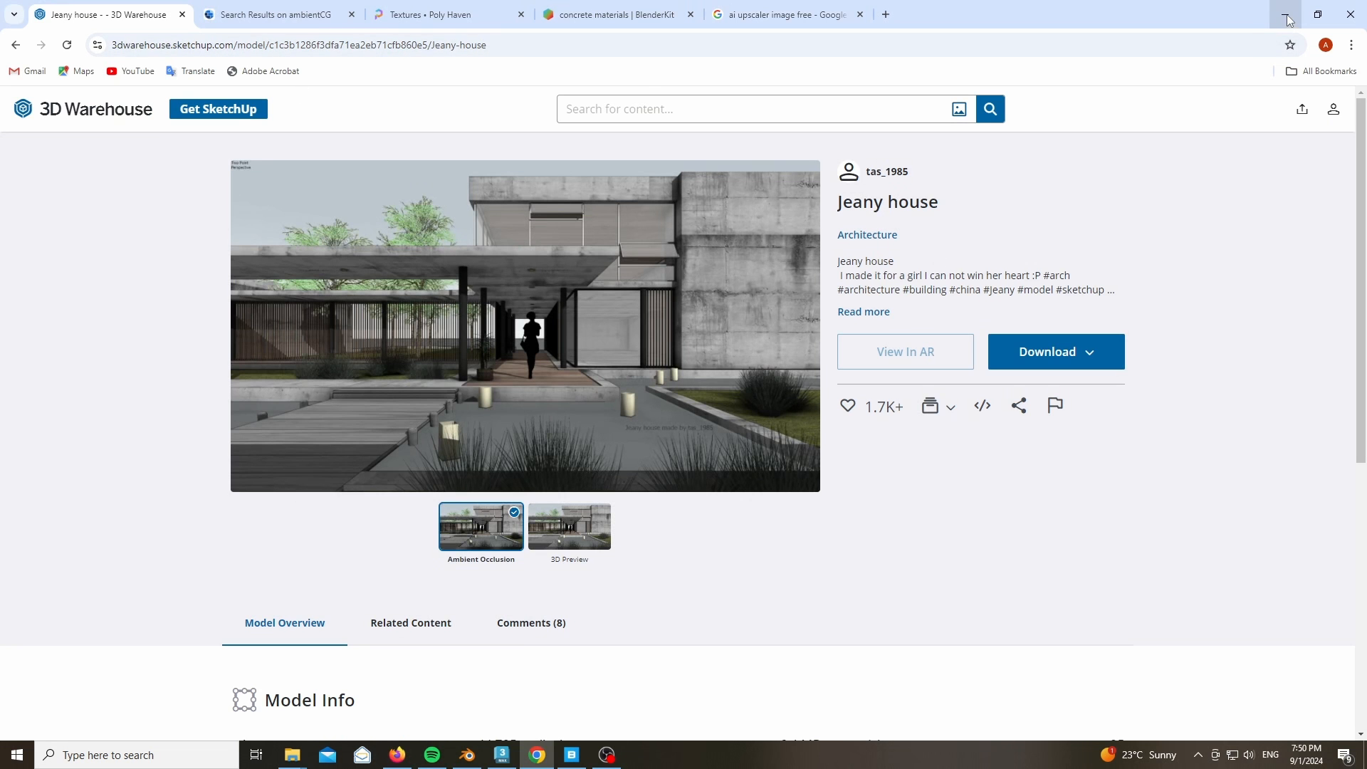
In Blender, select everything sharing the concrete tower's material, add the remaining concrete walls, roof and slabs, and join them into one object
left_click(1288, 17)
scroll(695, 435, "up", 5)
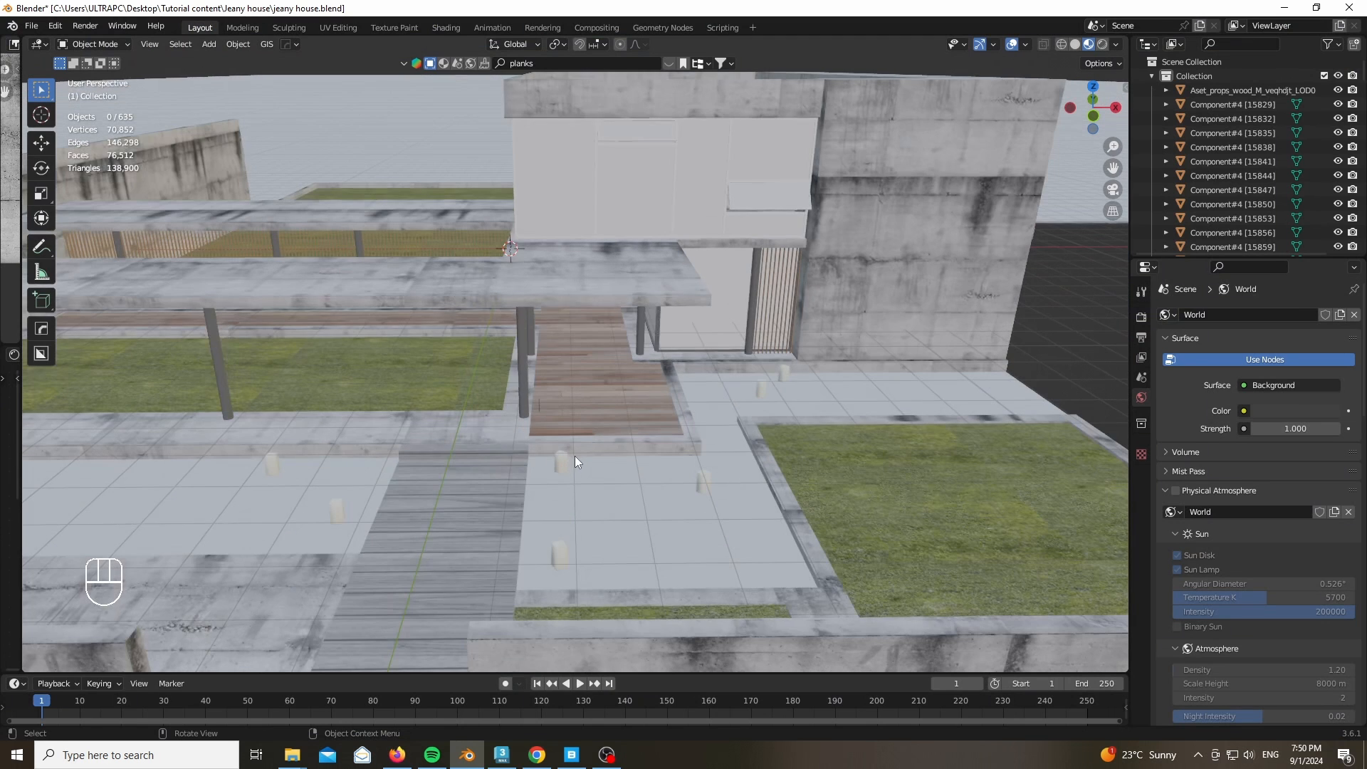
scroll(695, 403, "down", 3)
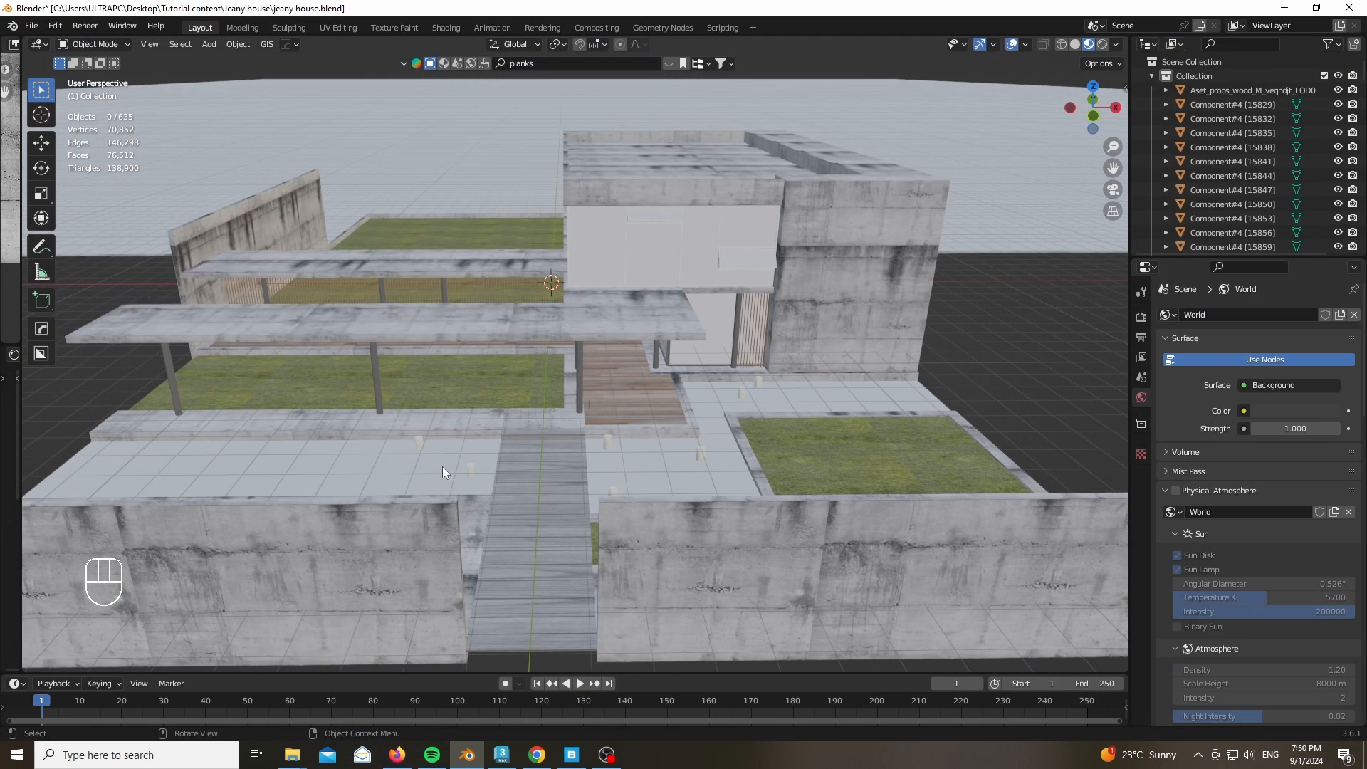
left_click(849, 296)
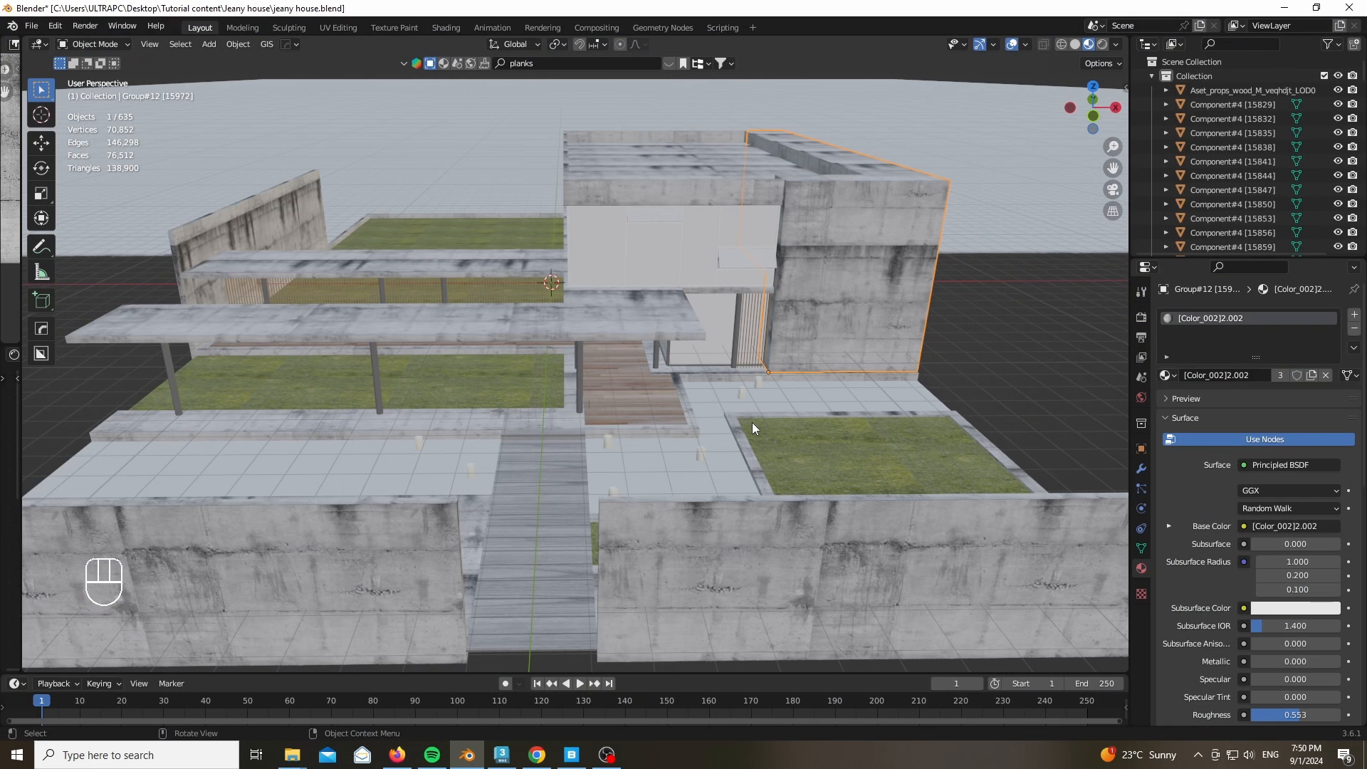
key("shift+l")
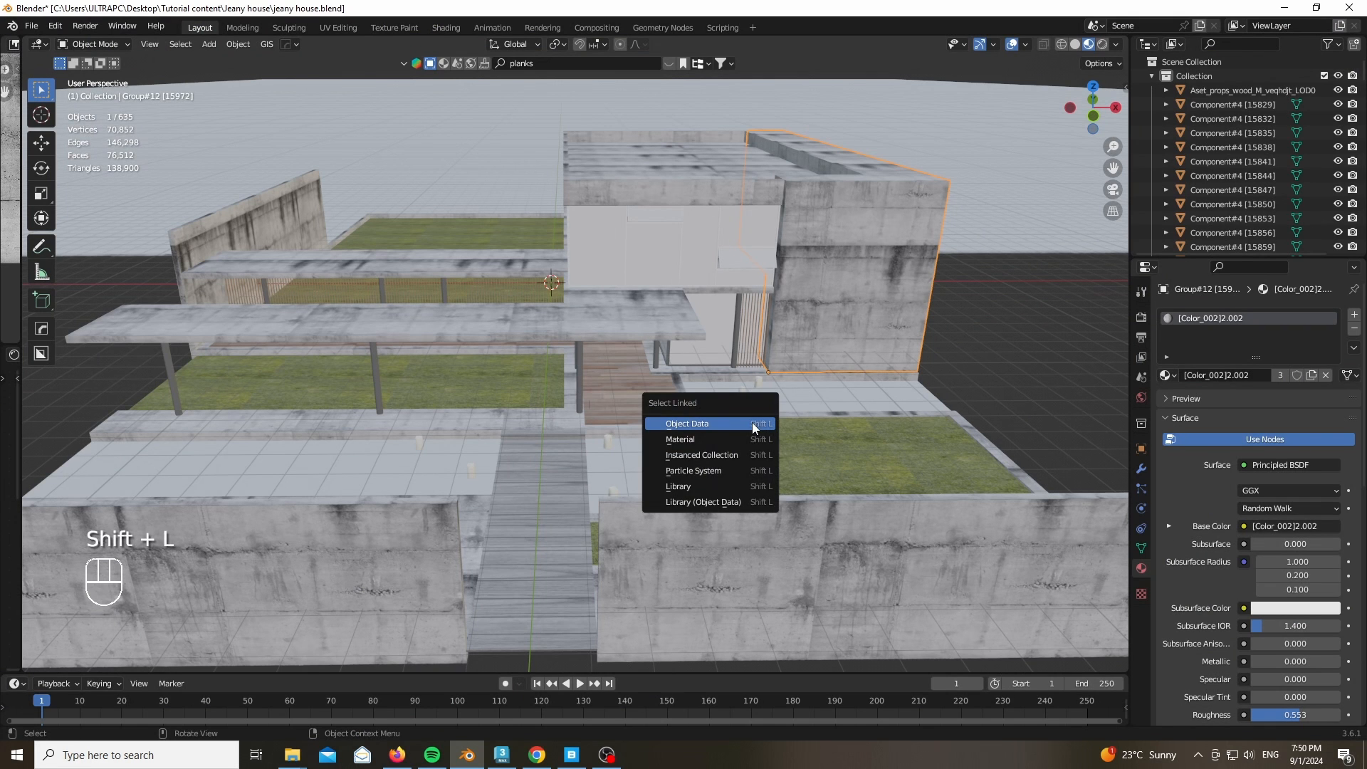
left_click(715, 436)
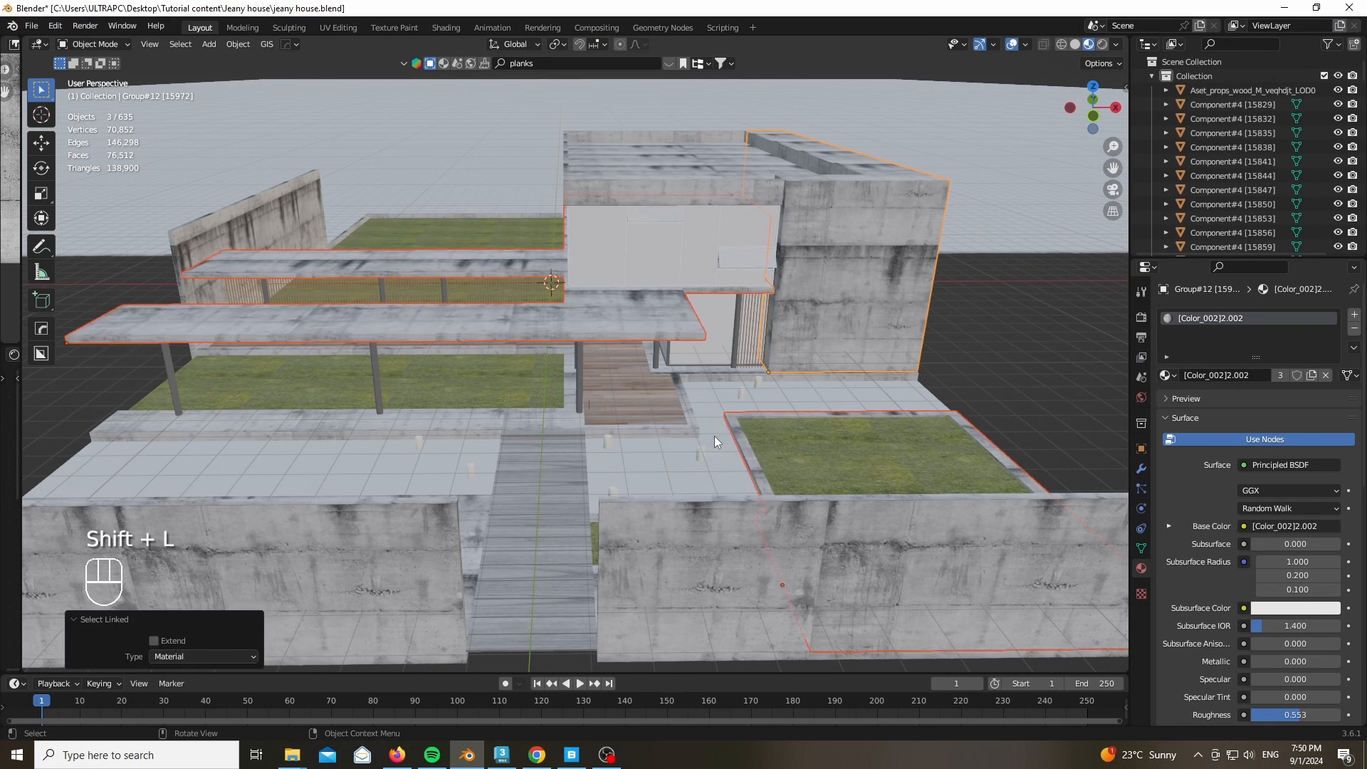
left_click(661, 185, "shift")
left_click(299, 220, "shift")
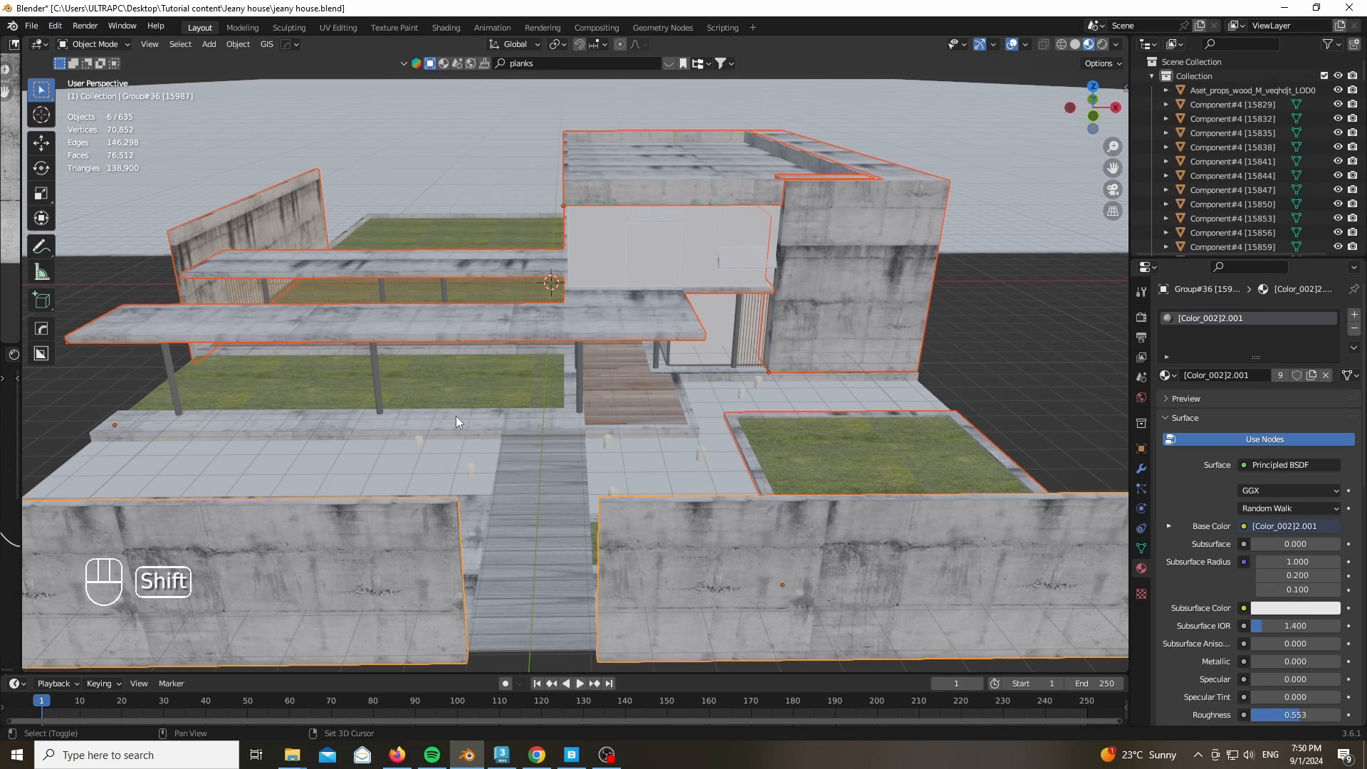
left_click(796, 504, "shift")
scroll(560, 614, "up", 5)
scroll(560, 608, "down", 5)
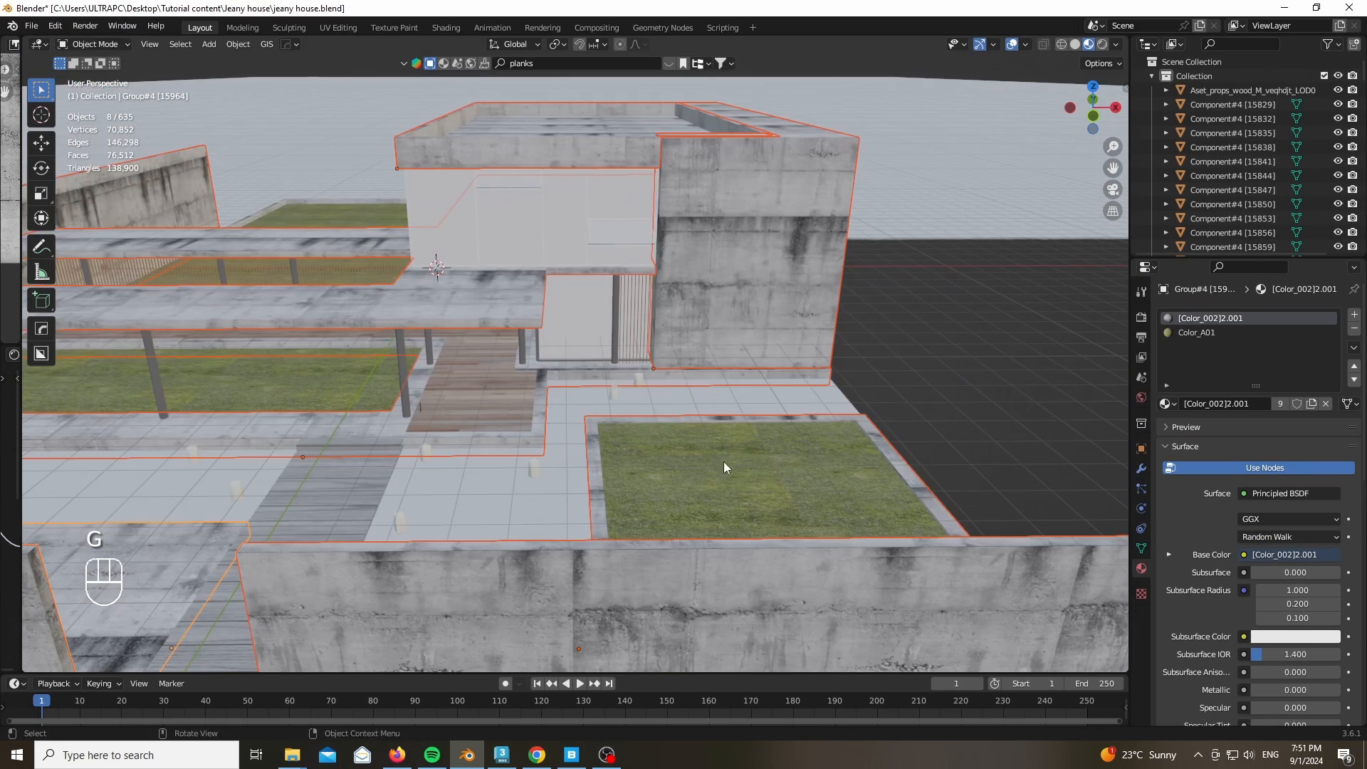
key("ctrl+j")
Save the concrete texture image as 61_ConcreteBunker0063_1_L.jpg in the Jeany house folder as an RGB JPEG at 75% quality
scroll(656, 263, "down", 3)
scroll(657, 264, "up", 6)
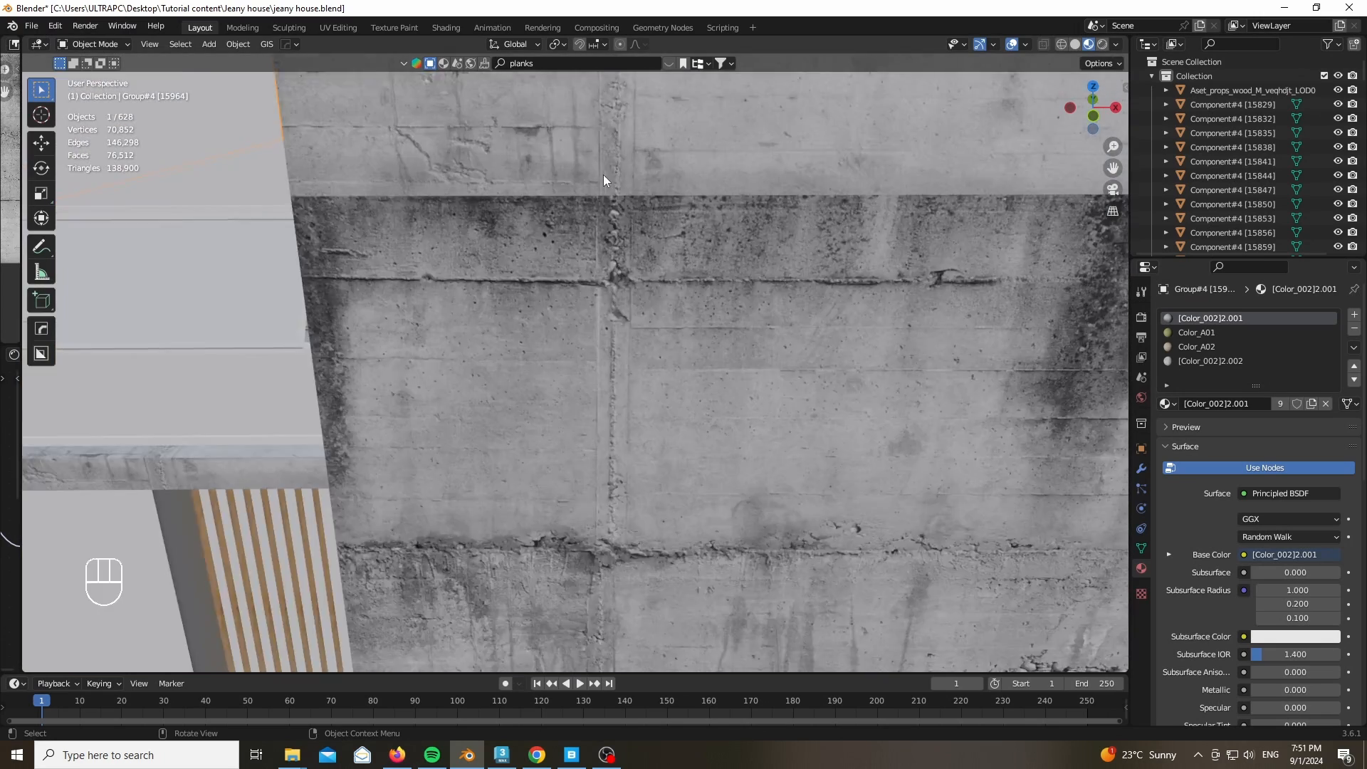
scroll(605, 183, "down", 3)
scroll(613, 270, "up", 4)
scroll(642, 274, "down", 2)
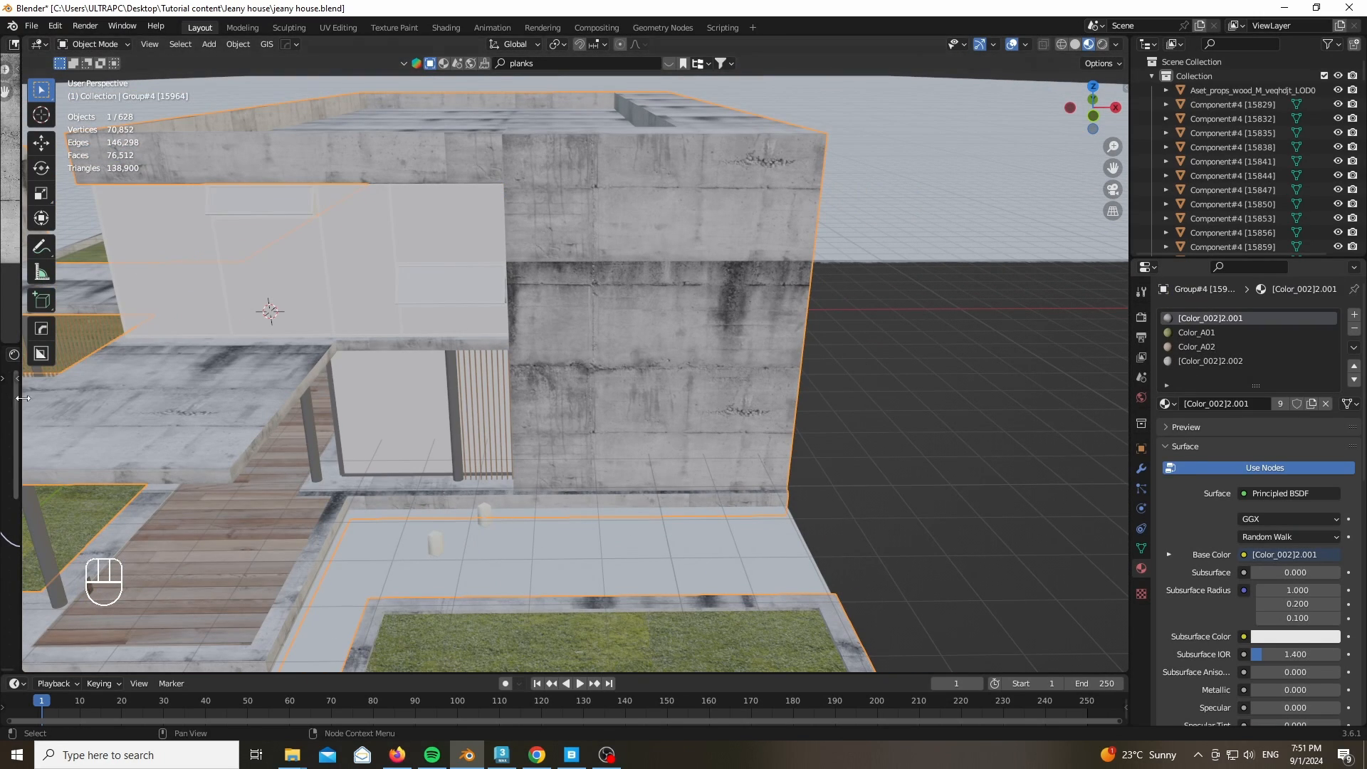
left_click_drag(23, 398, 548, 398)
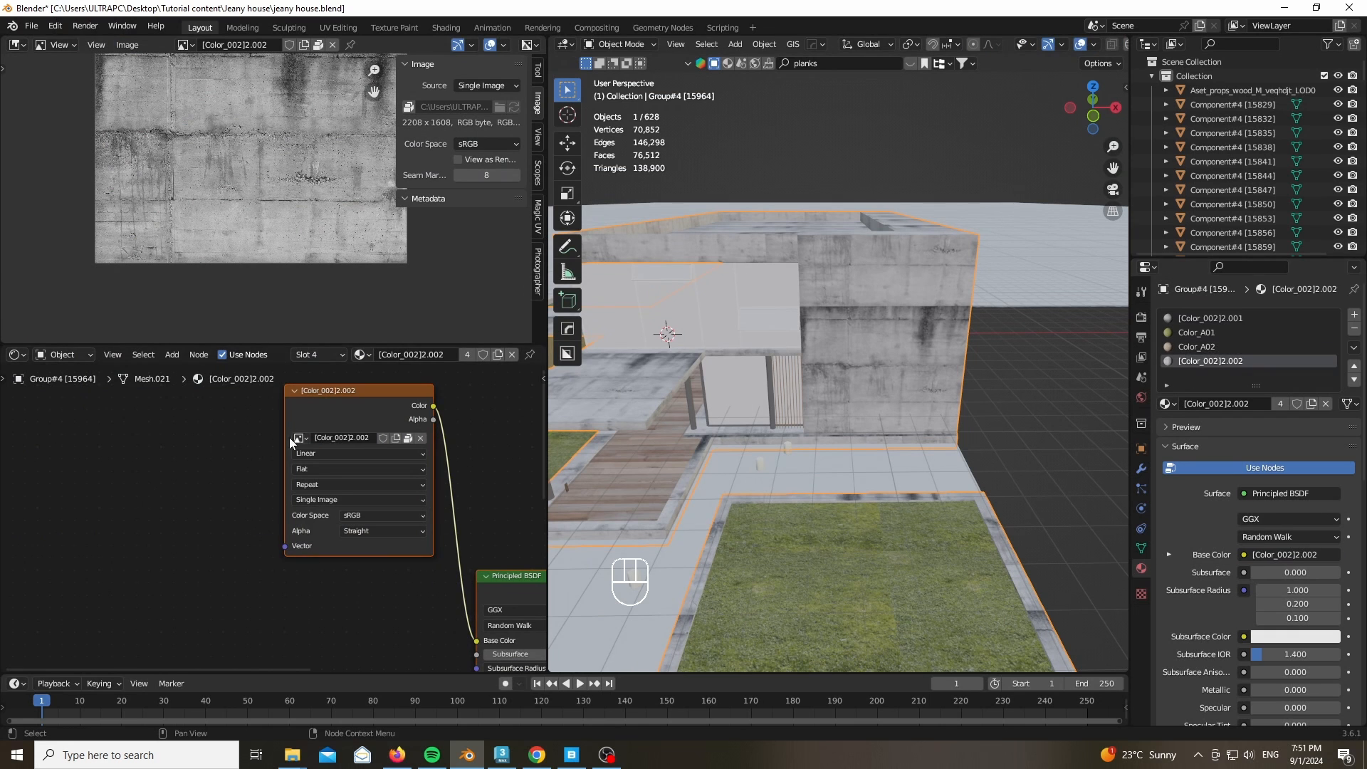
key("Tab")
key("Tab")
left_click(128, 45)
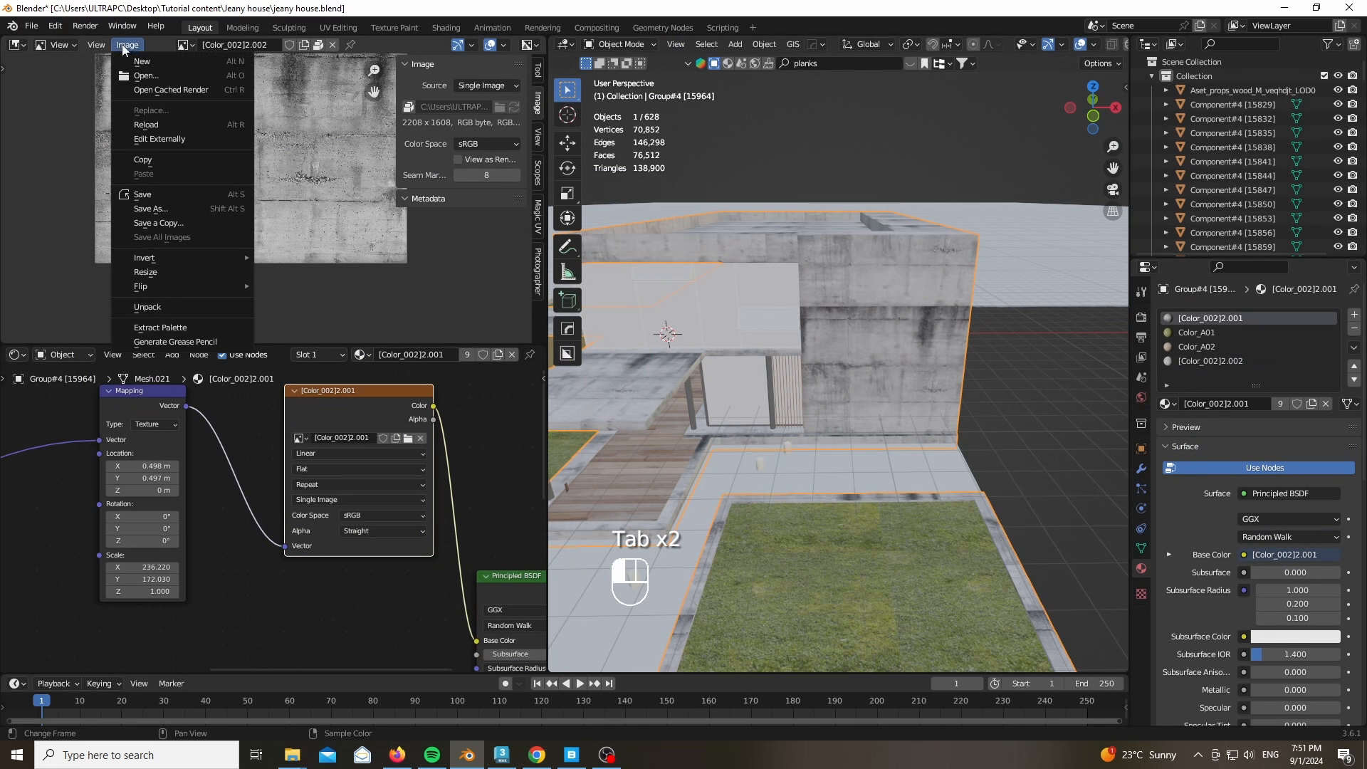
left_click(155, 209)
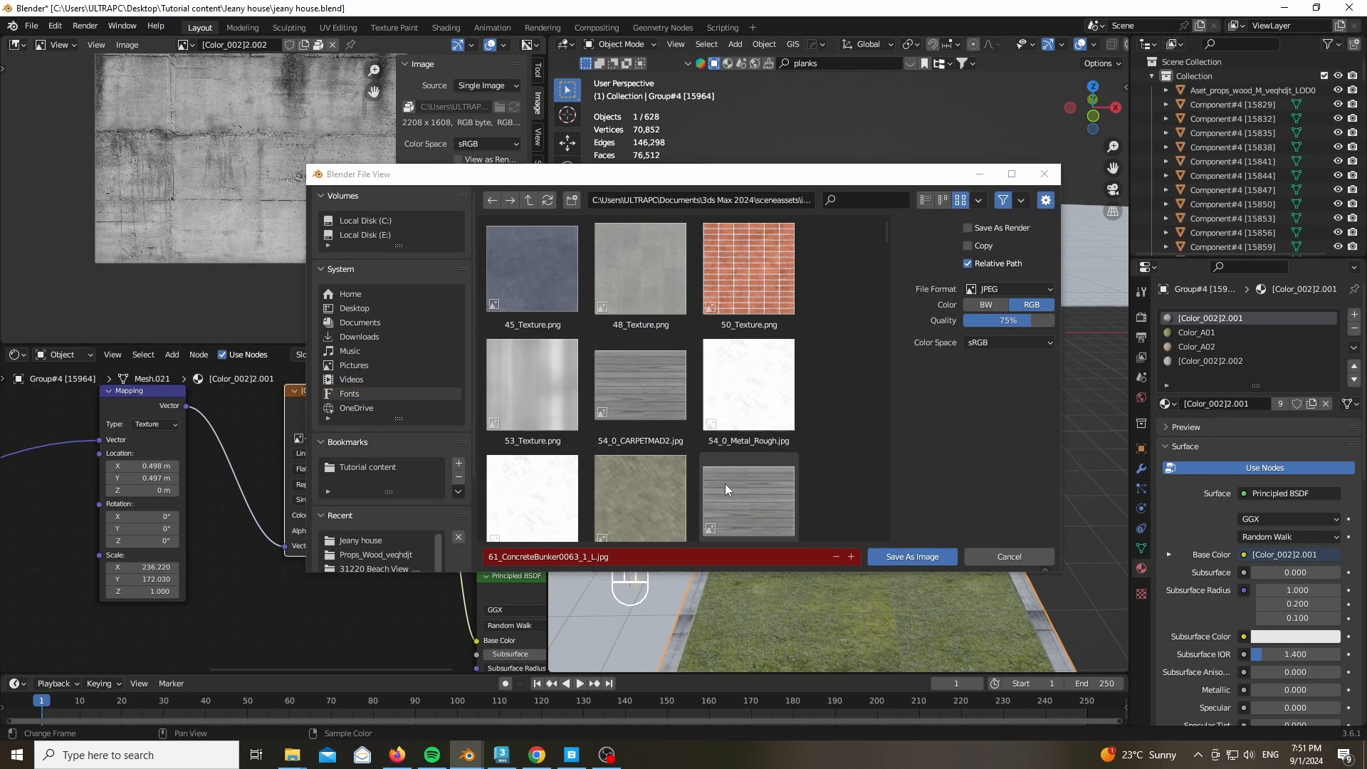
left_click(395, 540)
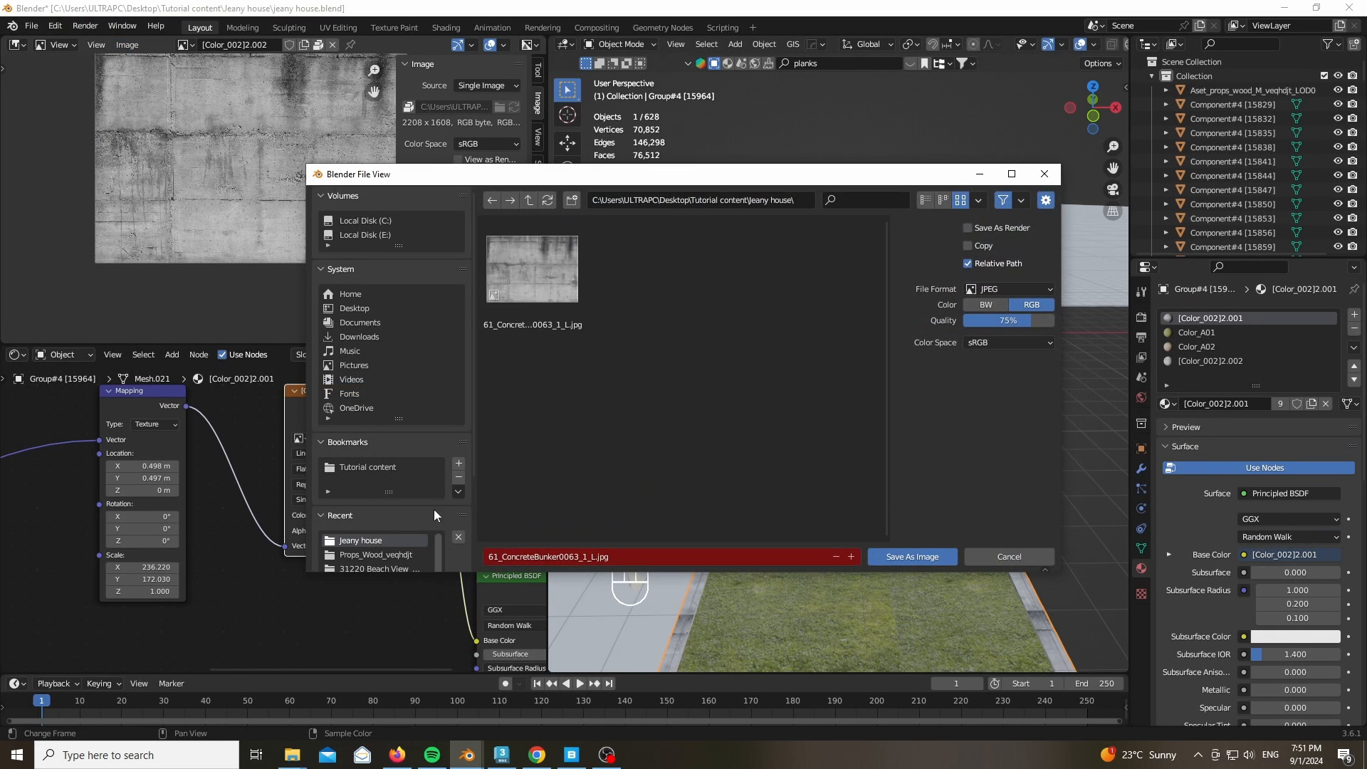
left_click(912, 556)
Launch Topaz Photo AI
left_click(135, 755)
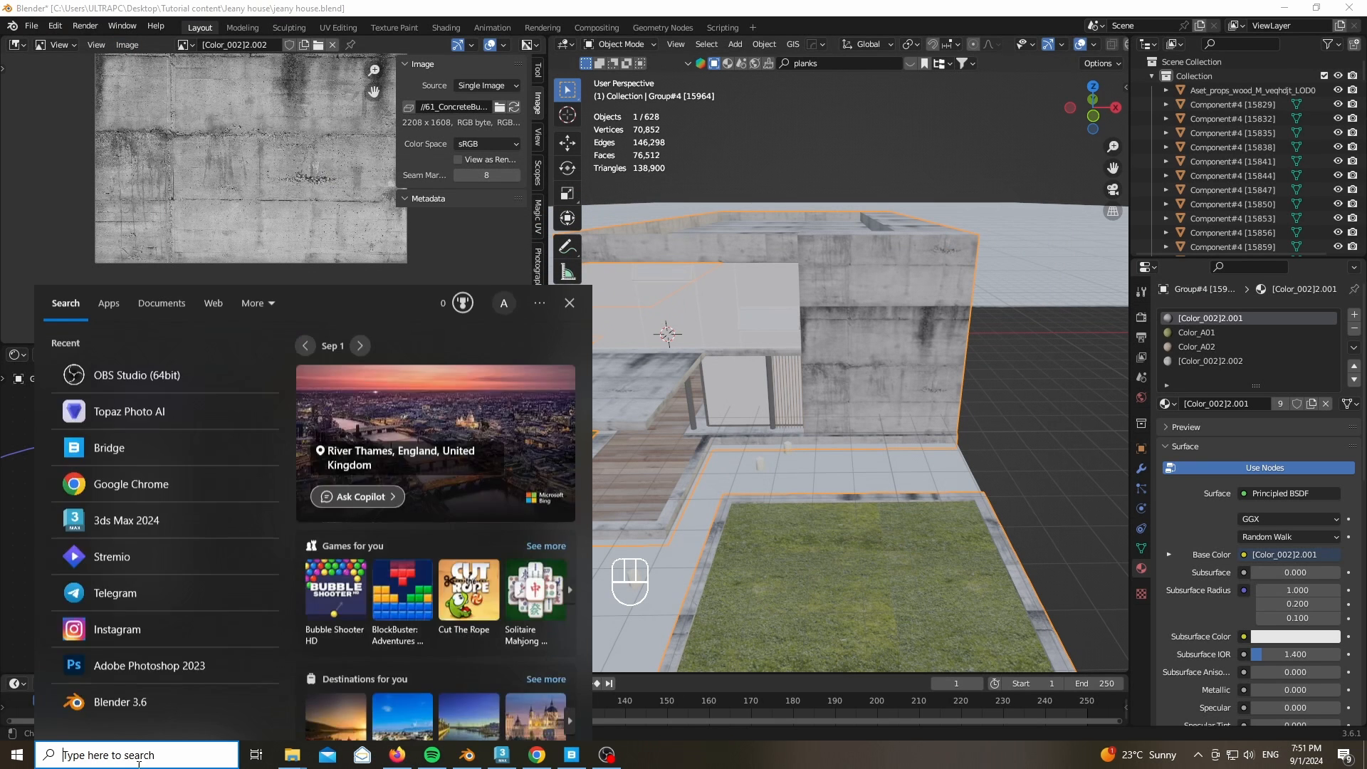
type("ai")
left_click(376, 476)
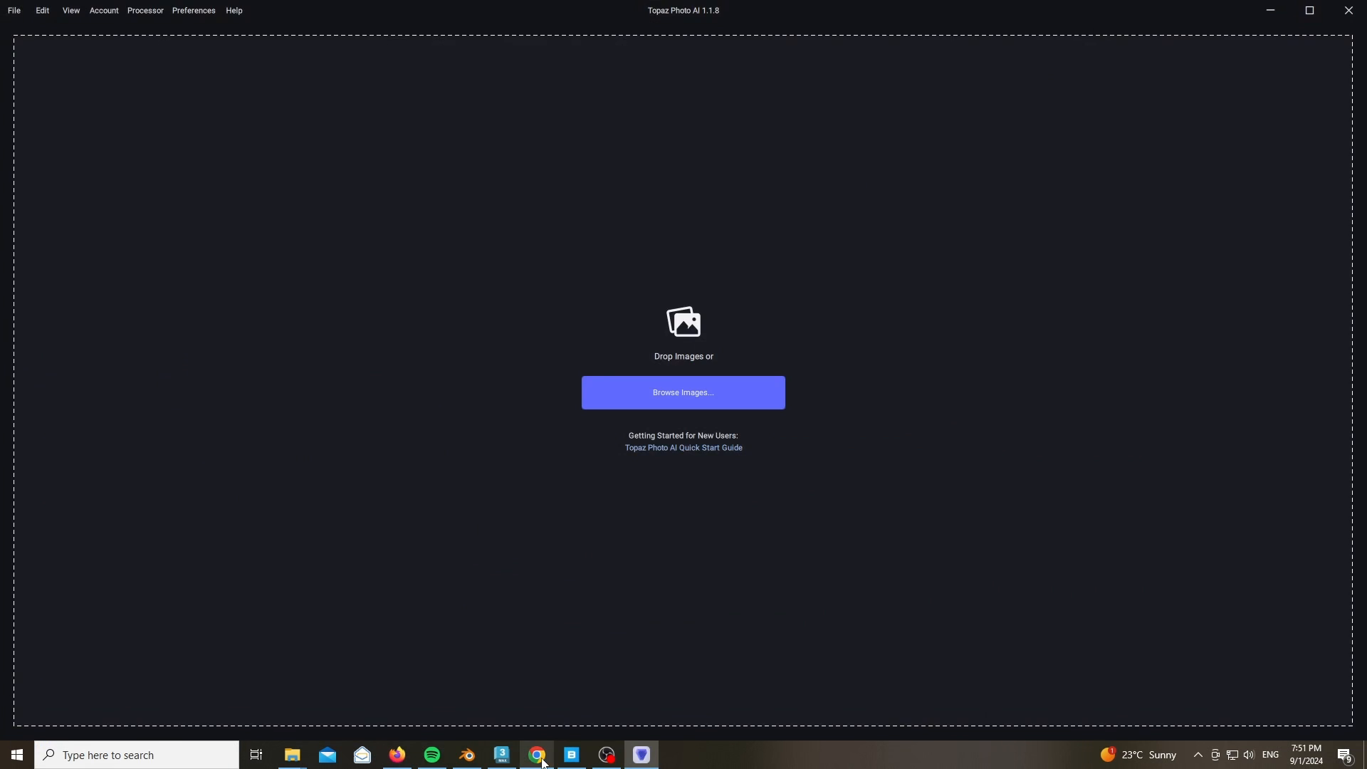
In Chrome, examine the web and image results for free AI image upscalers and open the imgupscaler.com result in a new tab
left_click(537, 755)
left_click(815, 9)
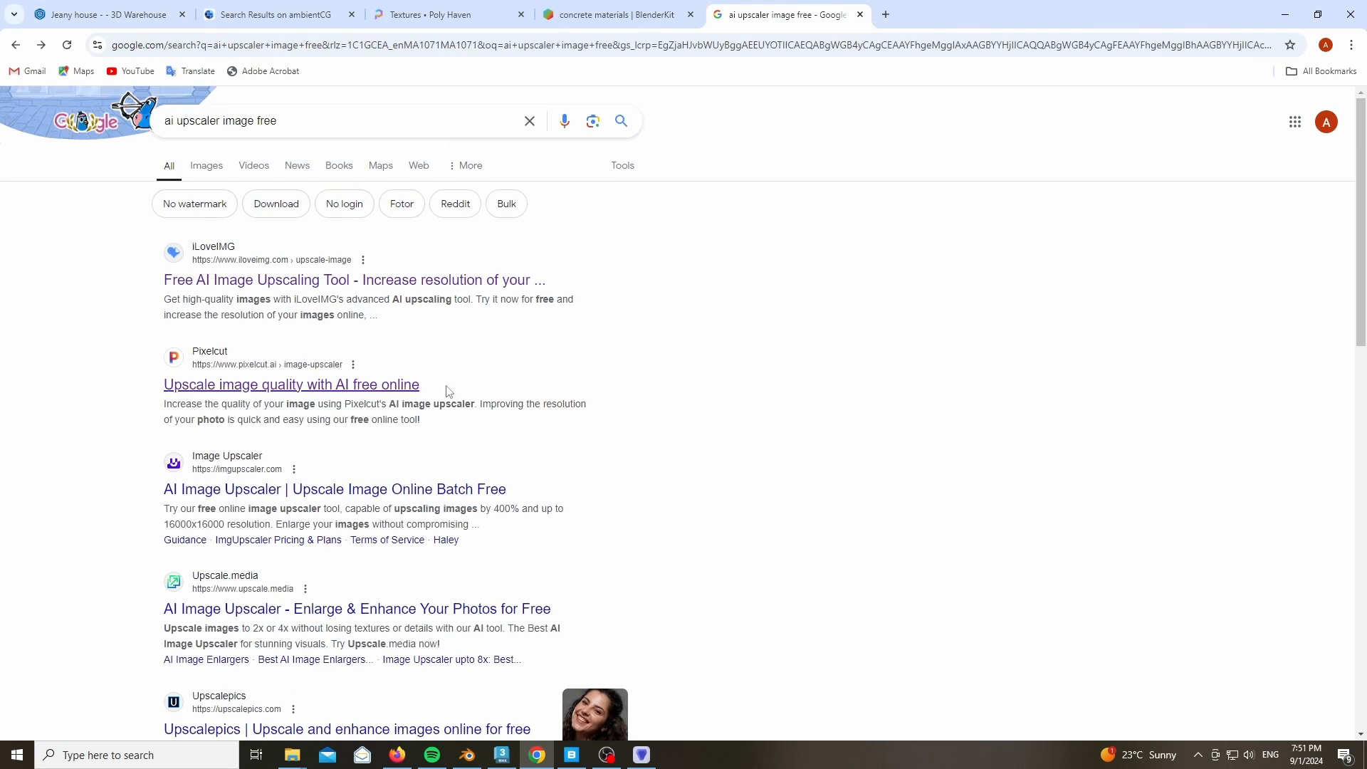
scroll(448, 391, "down", 2)
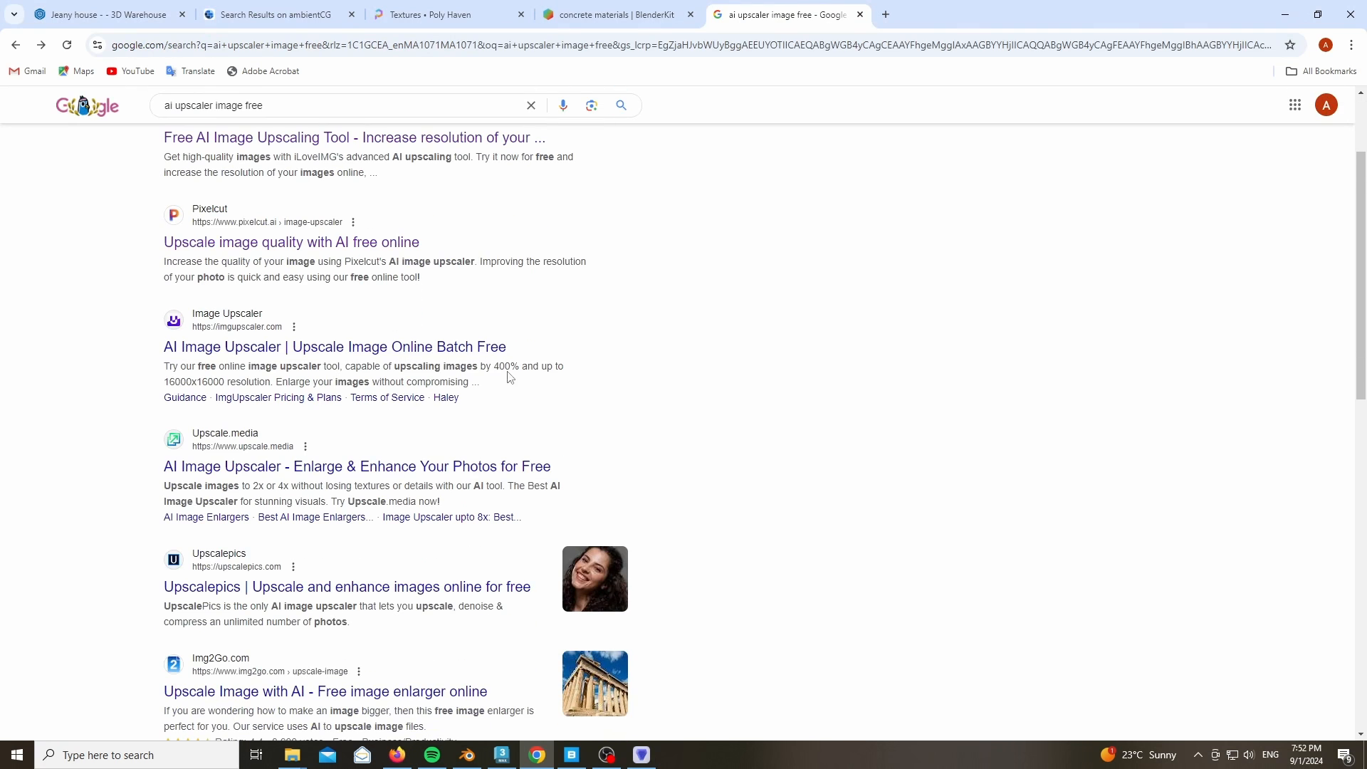
right_click(431, 347)
left_click(463, 358)
scroll(453, 348, "up", 1)
scroll(453, 348, "up", 1)
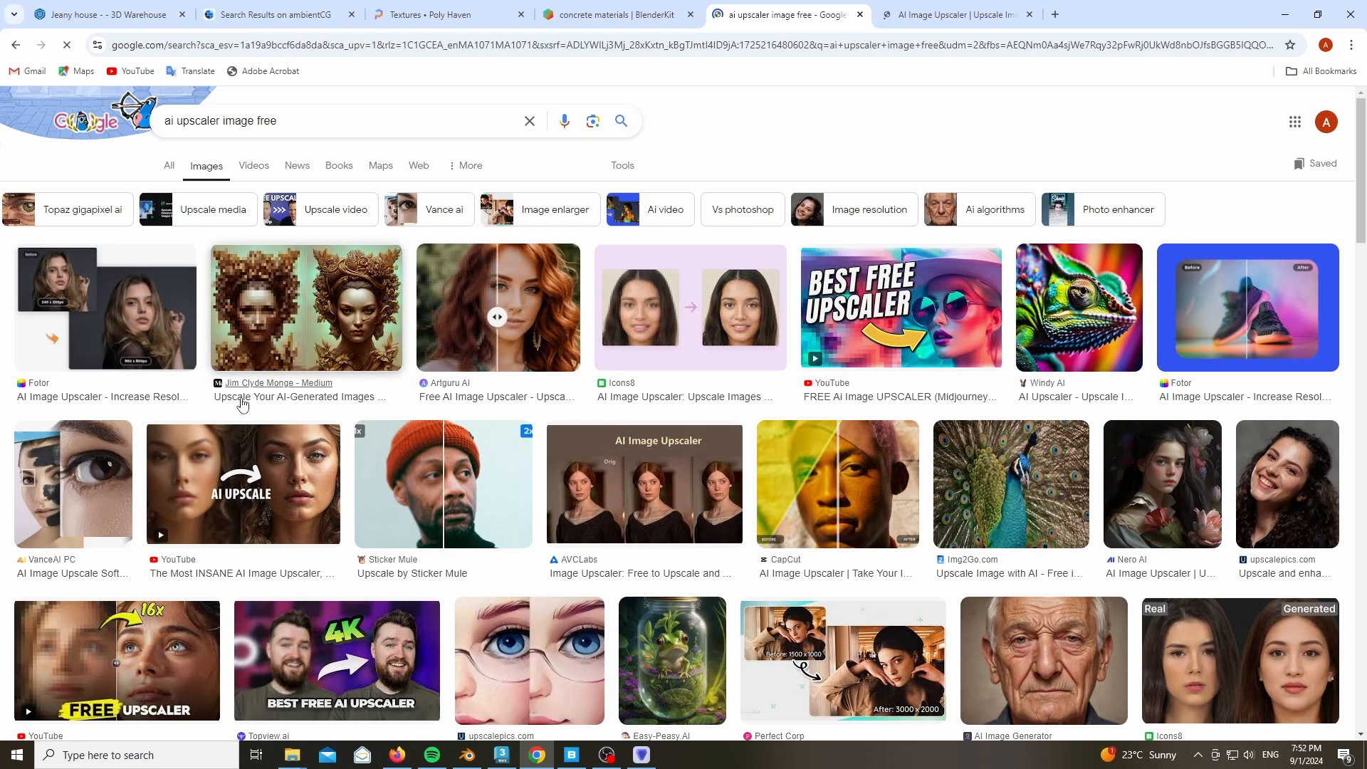
scroll(178, 214, "down", 2)
scroll(178, 214, "up", 2)
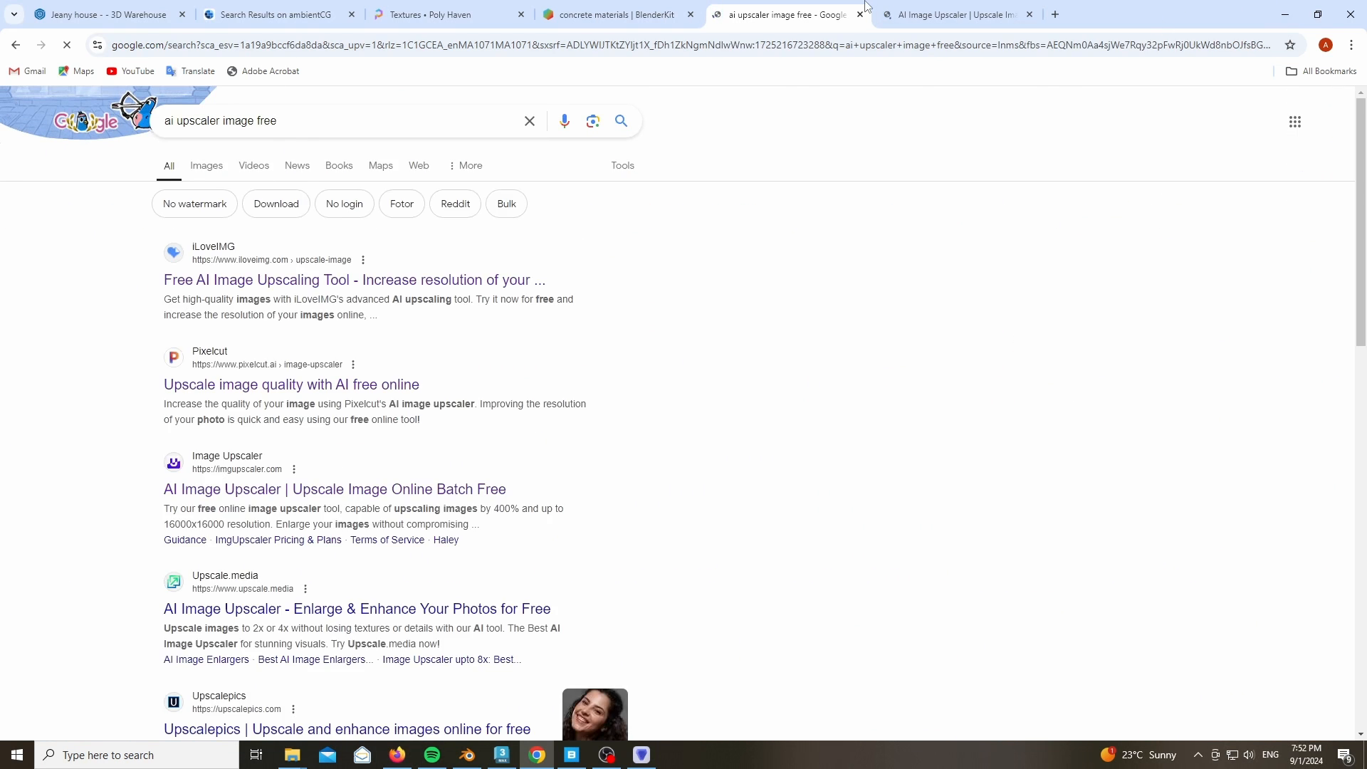
Review the Img.Upscaler page for its upload area, upscale options and size limits
left_click(922, 9)
scroll(878, 367, "down", 3)
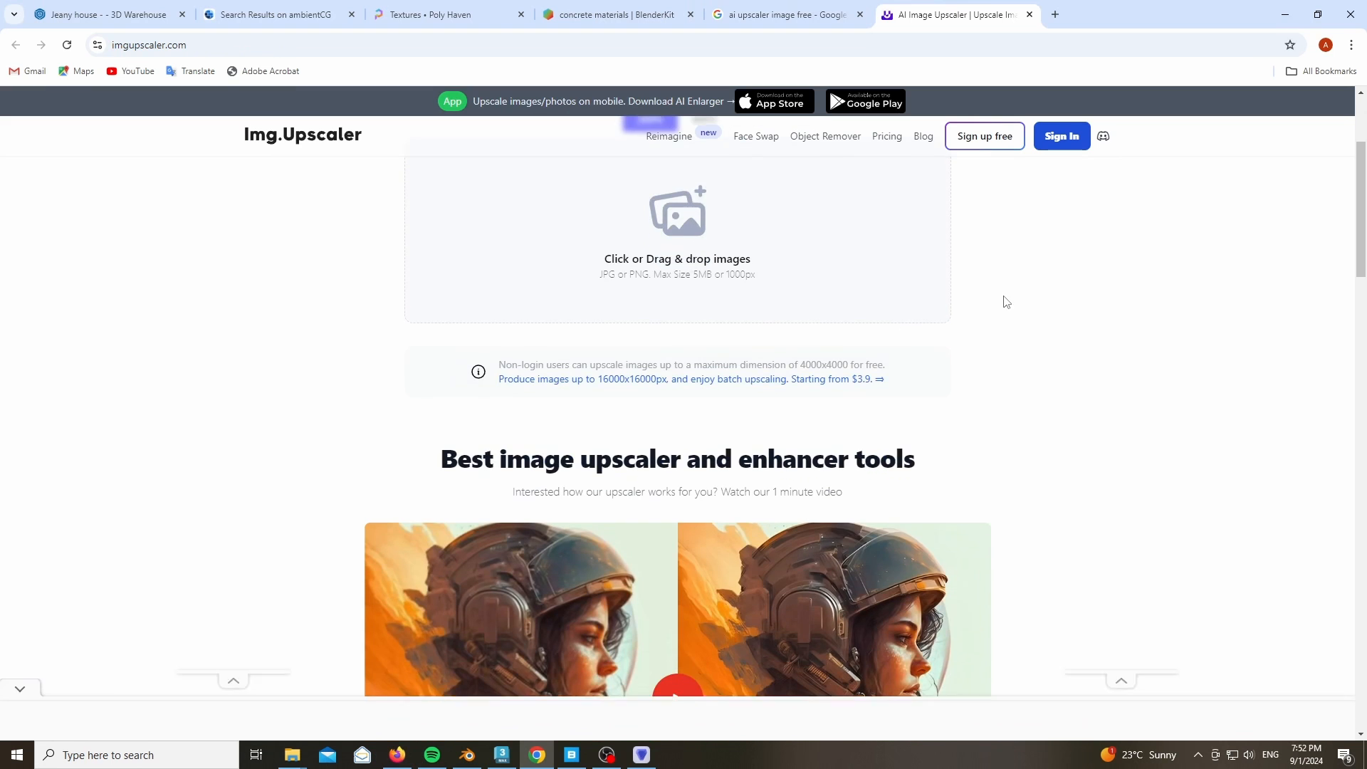
scroll(944, 291, "up", 3)
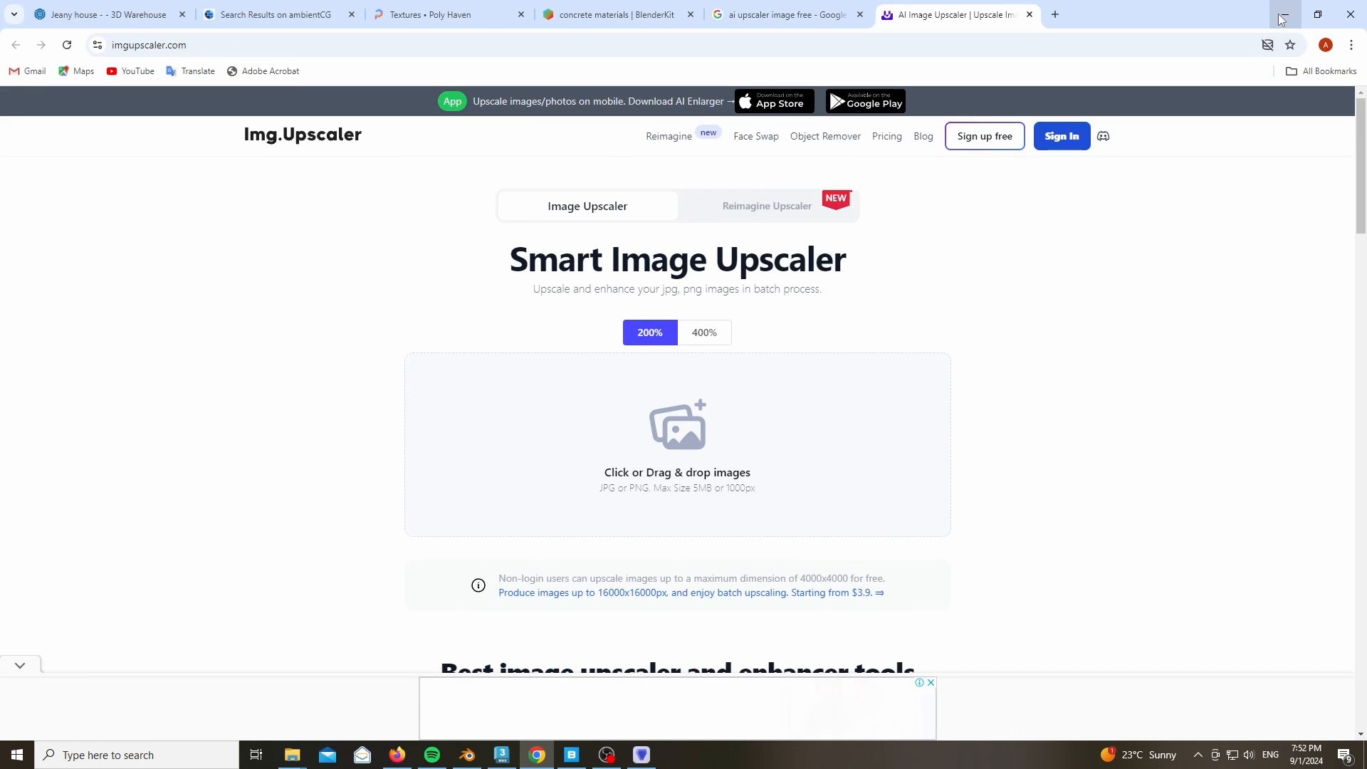
Return to Topaz Photo AI, load 61_ConcreteBunker0063_1_L.jpg and compare the original with the enhanced preview at 400%
left_click(1278, 19)
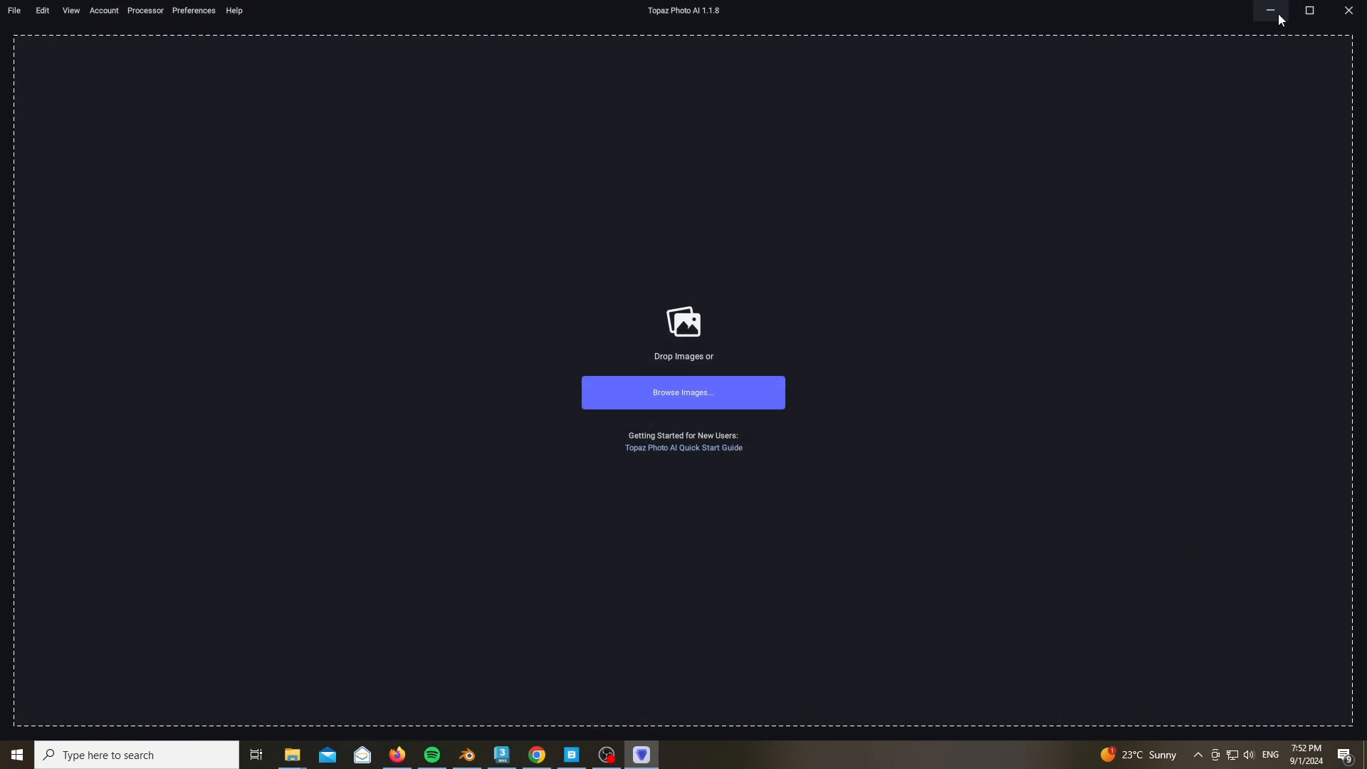
left_click(636, 394)
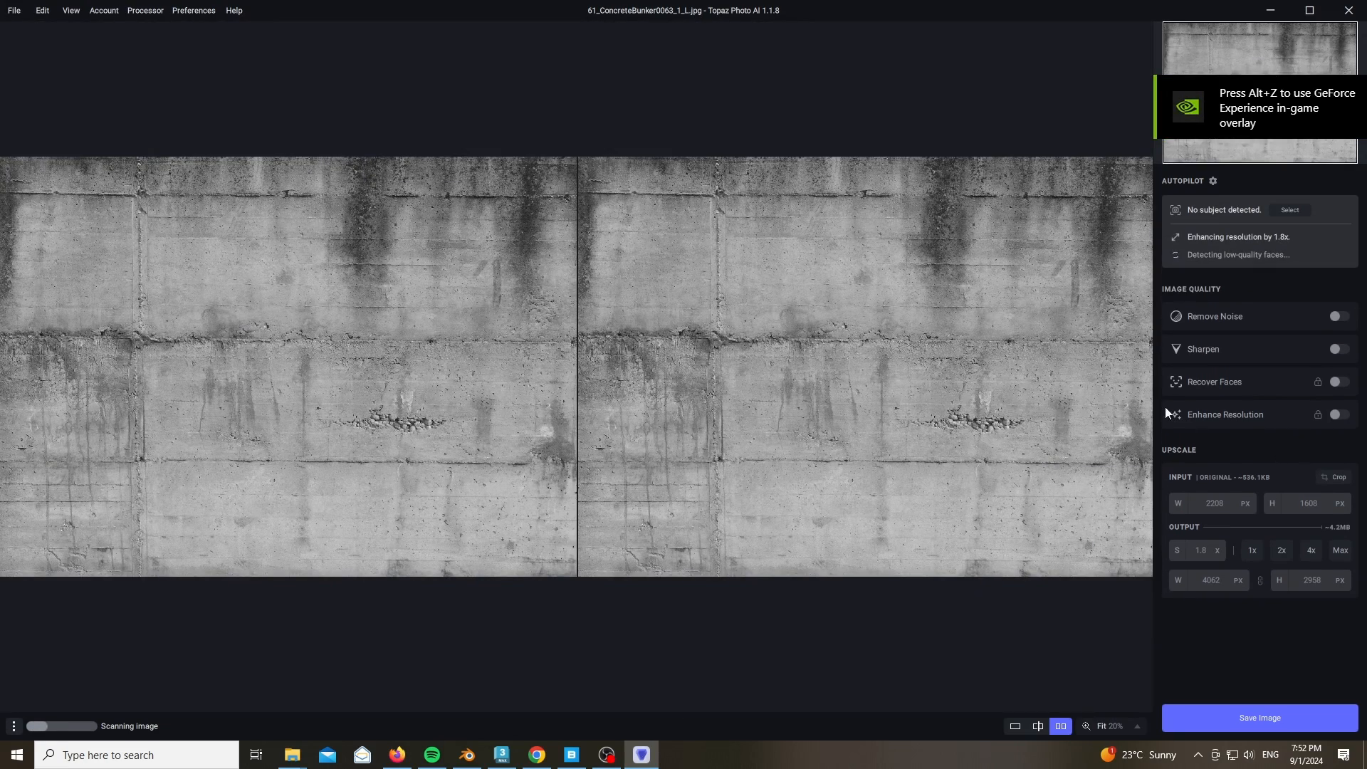
scroll(969, 356, "up", 8)
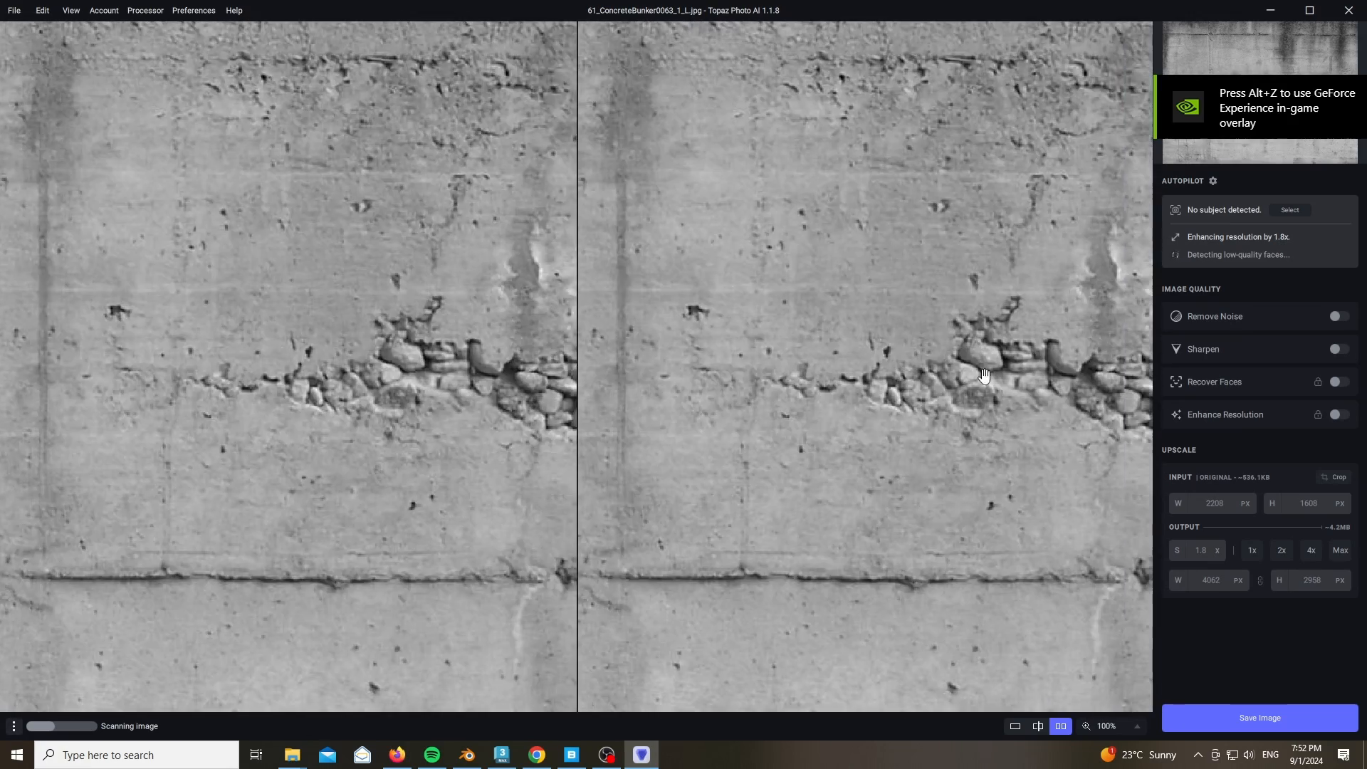
scroll(685, 366, "up", 4)
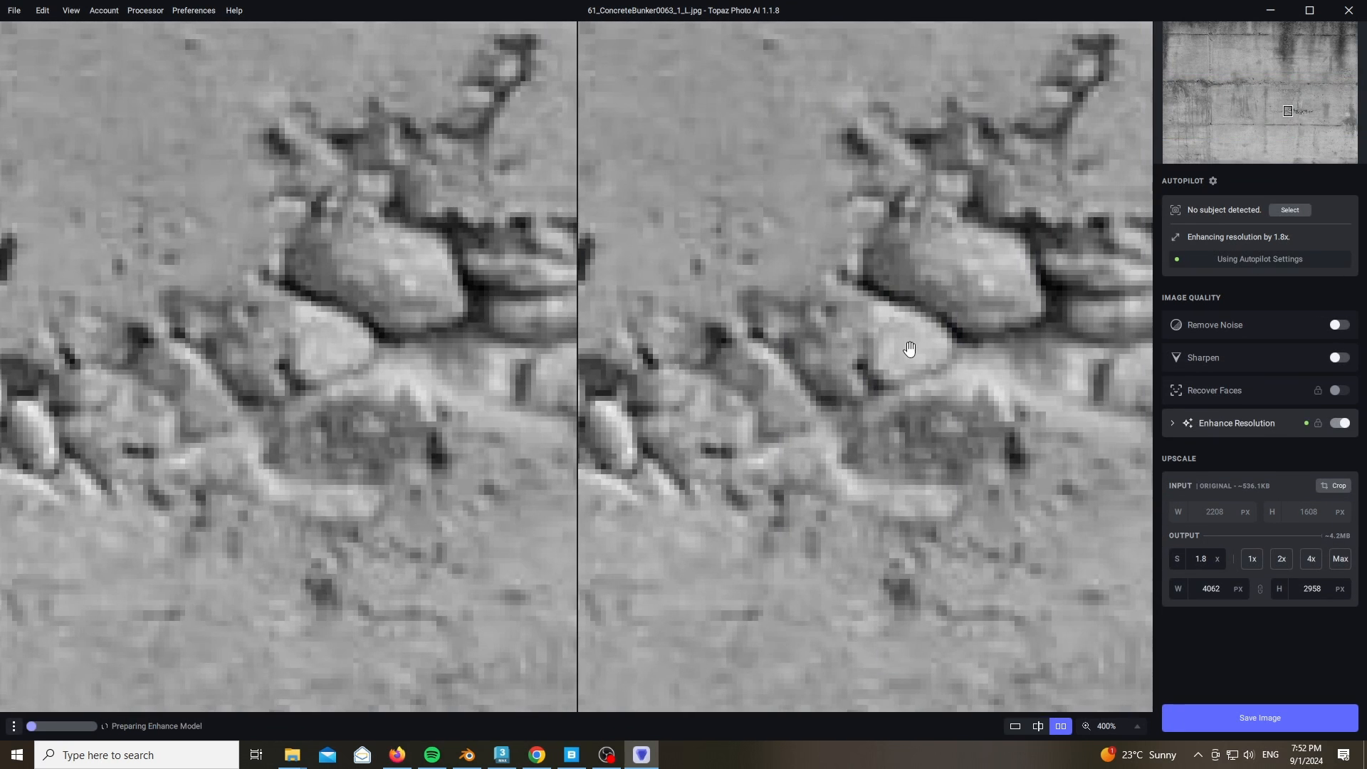
scroll(1036, 351, "down", 4)
scroll(1040, 352, "up", 4)
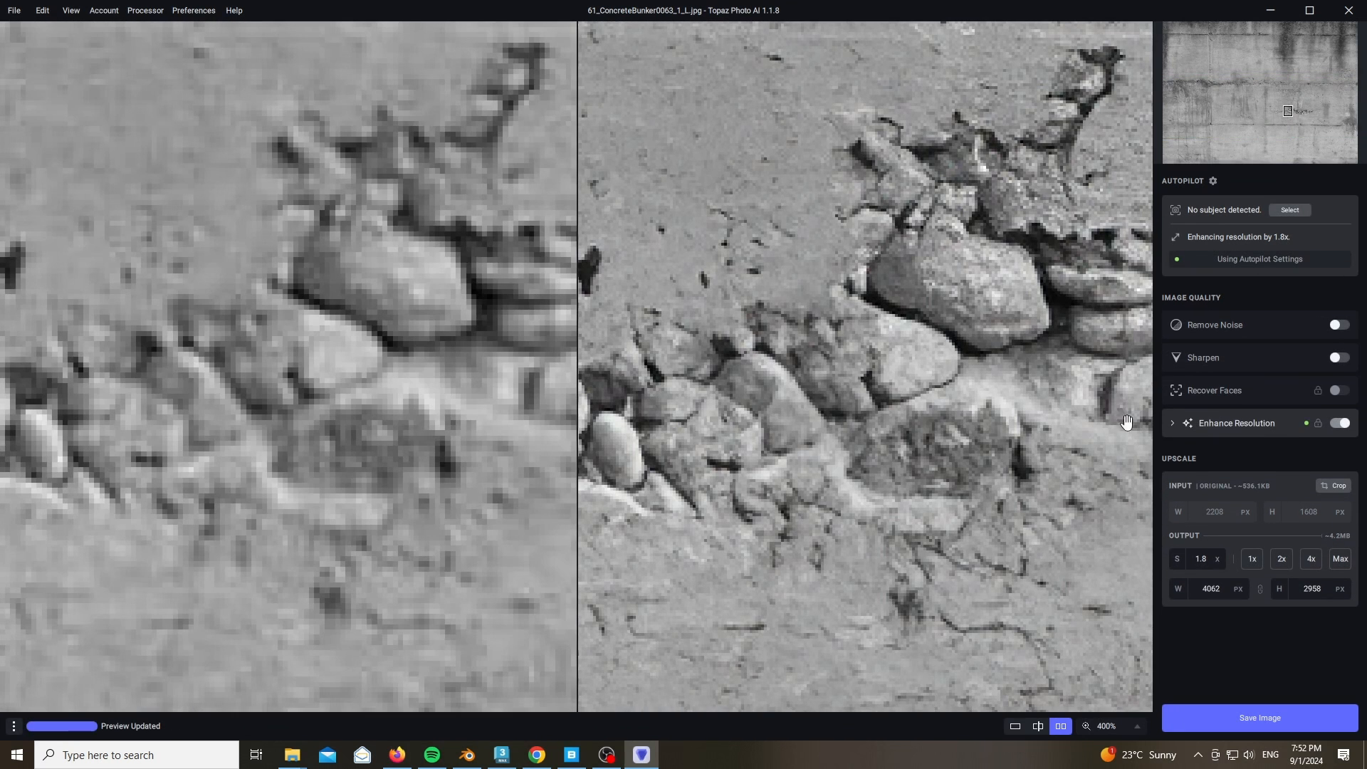
Set the output upscale to 2x, show the Enhance Resolution models and inspect the preview around the broken concrete
left_click(1275, 563)
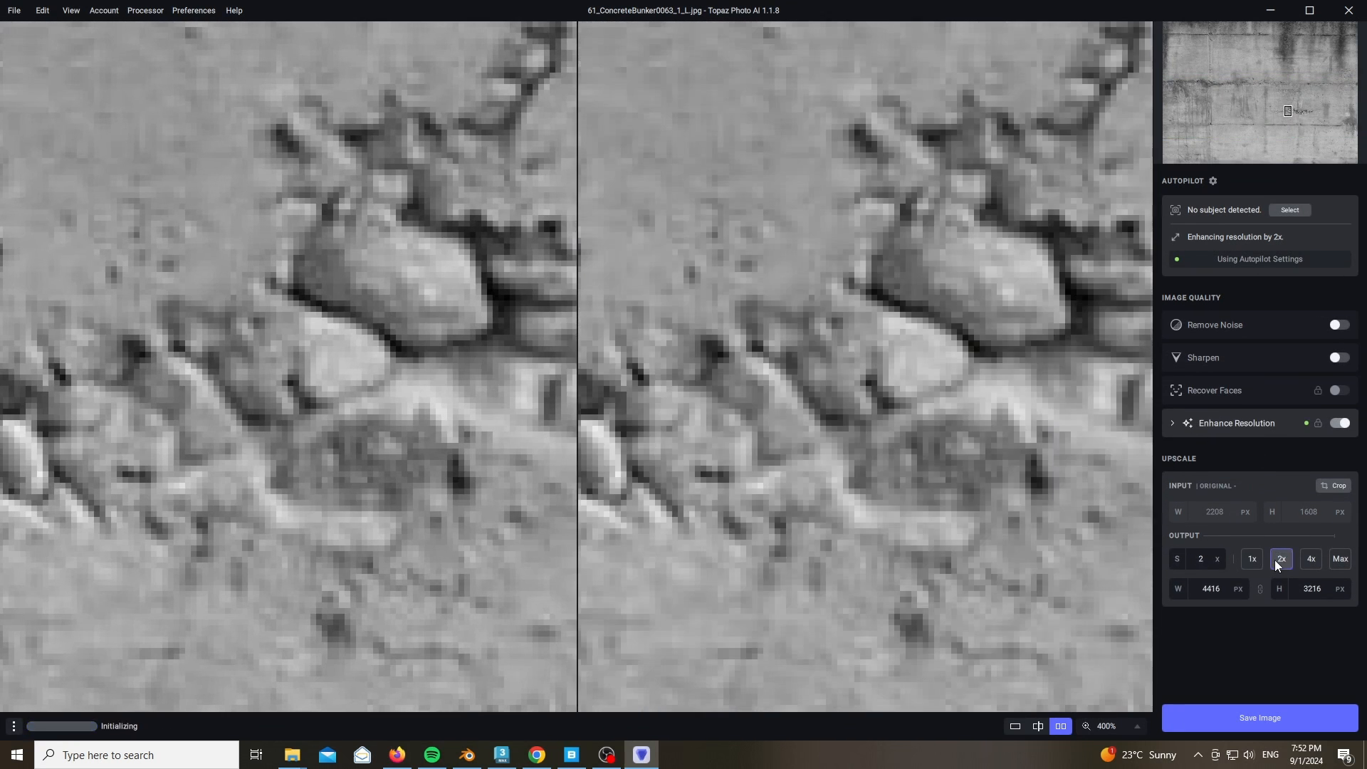
left_click(1175, 434)
left_click_drag(883, 356, 562, 391)
left_click_drag(851, 376, 927, 392)
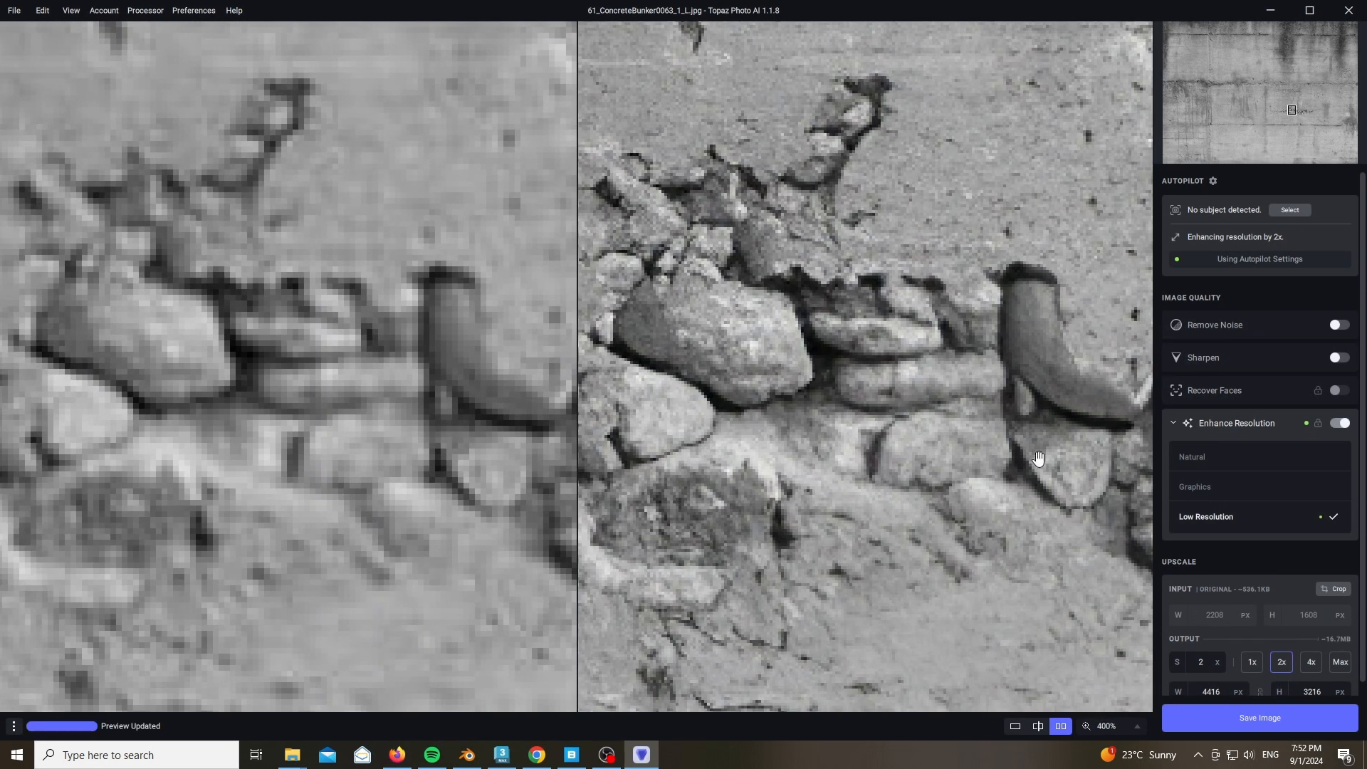
Compare the Natural and Graphics enhancement models on the concrete preview and return to Low Resolution
left_click(1212, 455)
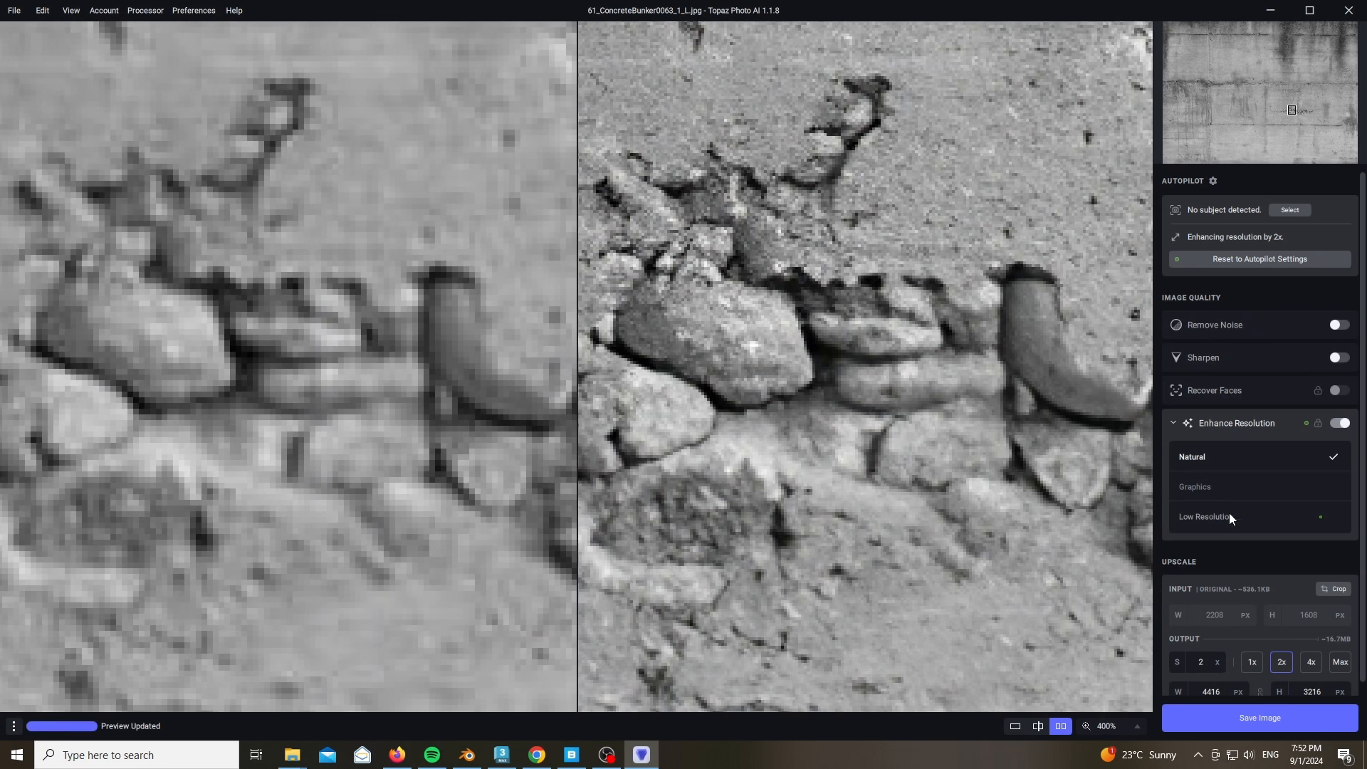
scroll(945, 415, "down", 1)
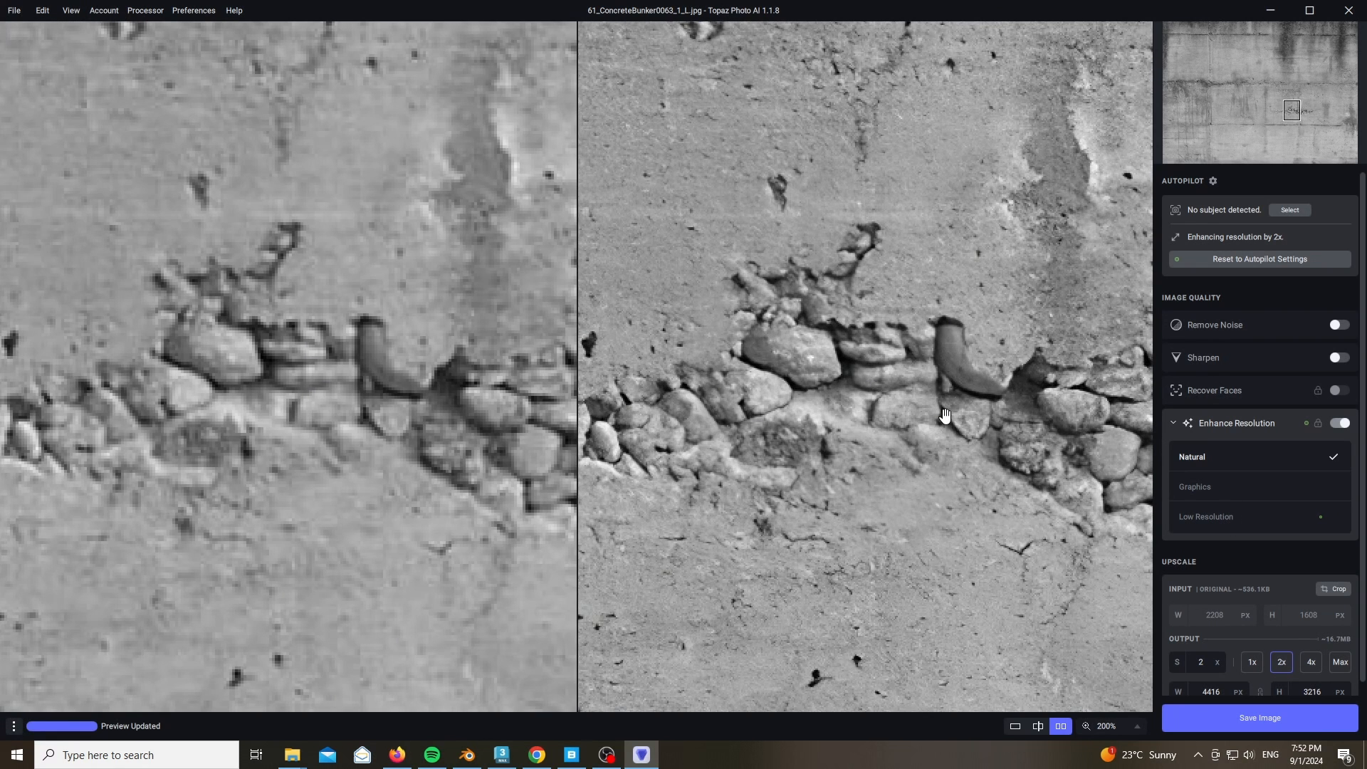
left_click(1203, 491)
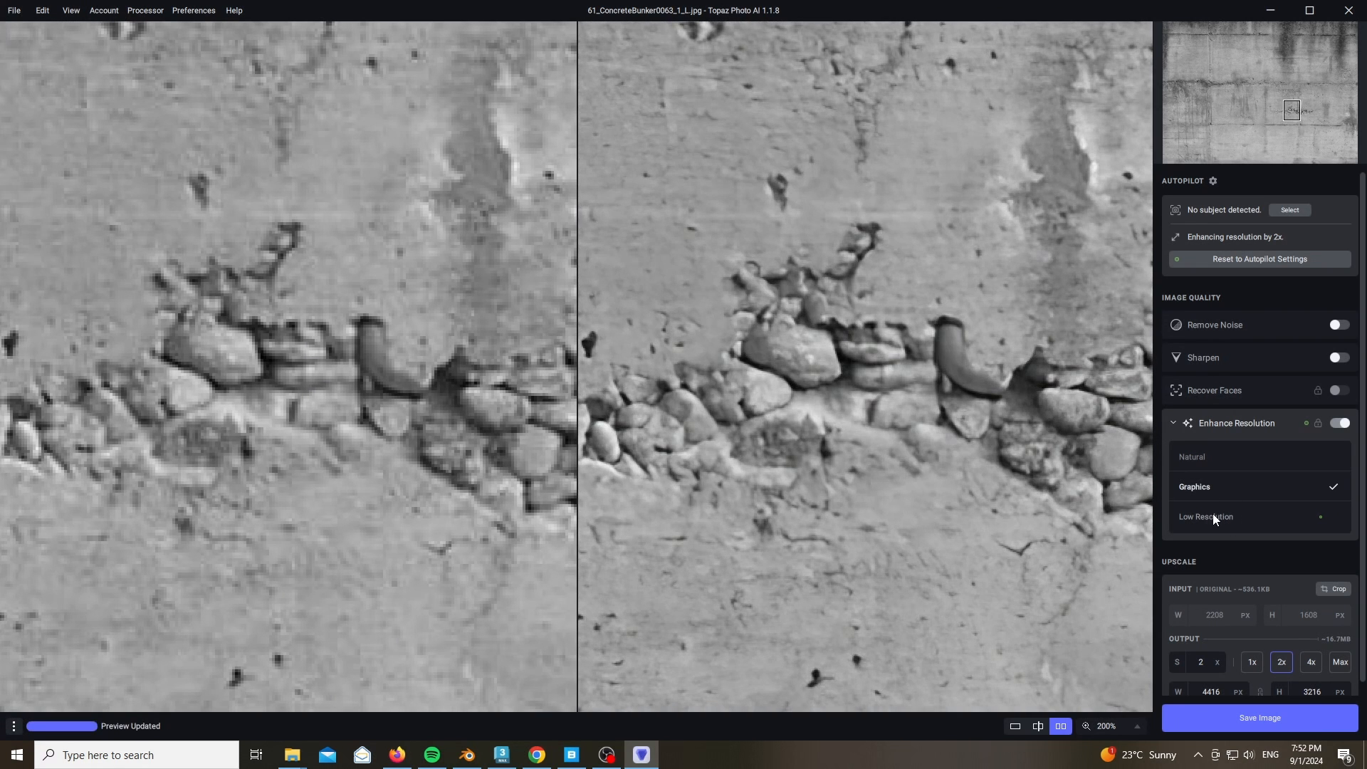
left_click(1211, 516)
scroll(870, 433, "down", 5)
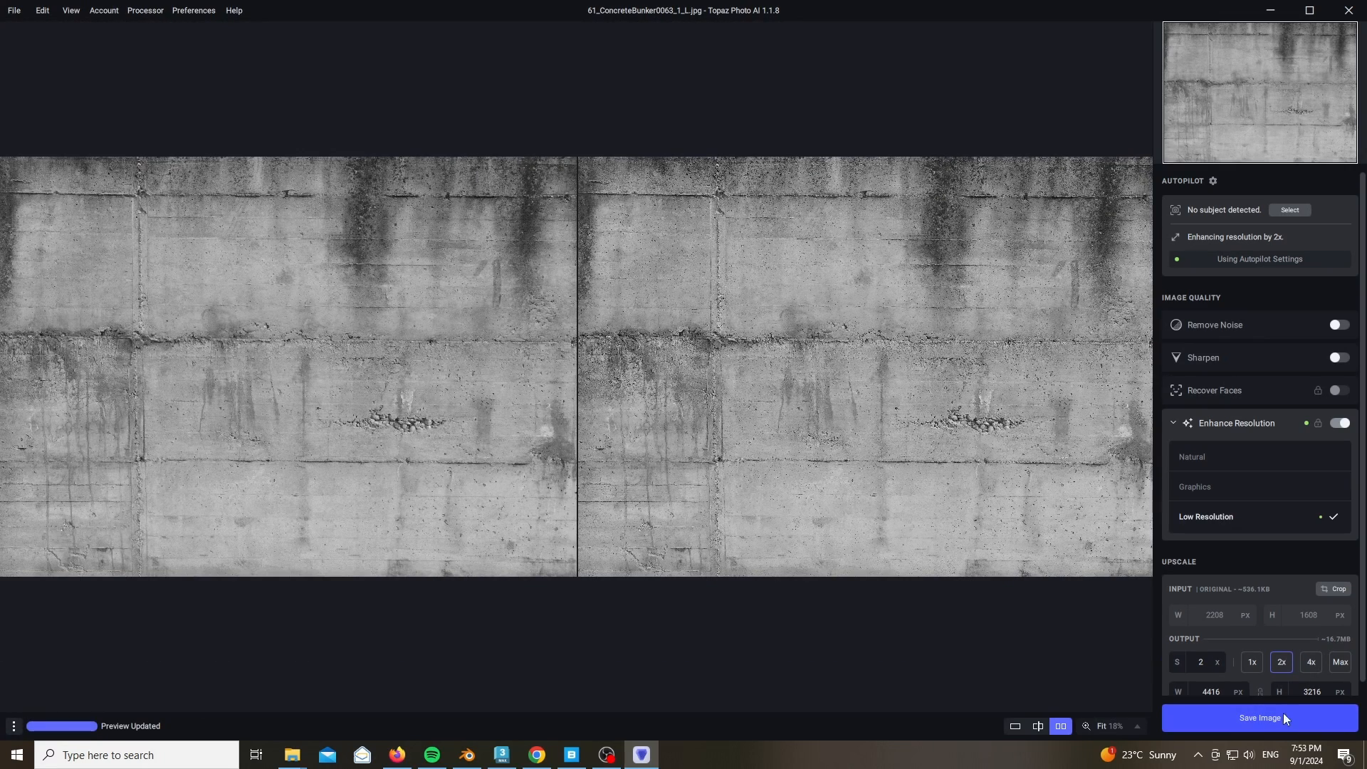
Export the 2x upscaled concrete image to its original folder with the High resolution suffix, preserving the input format
scroll(1301, 574, "down", 1)
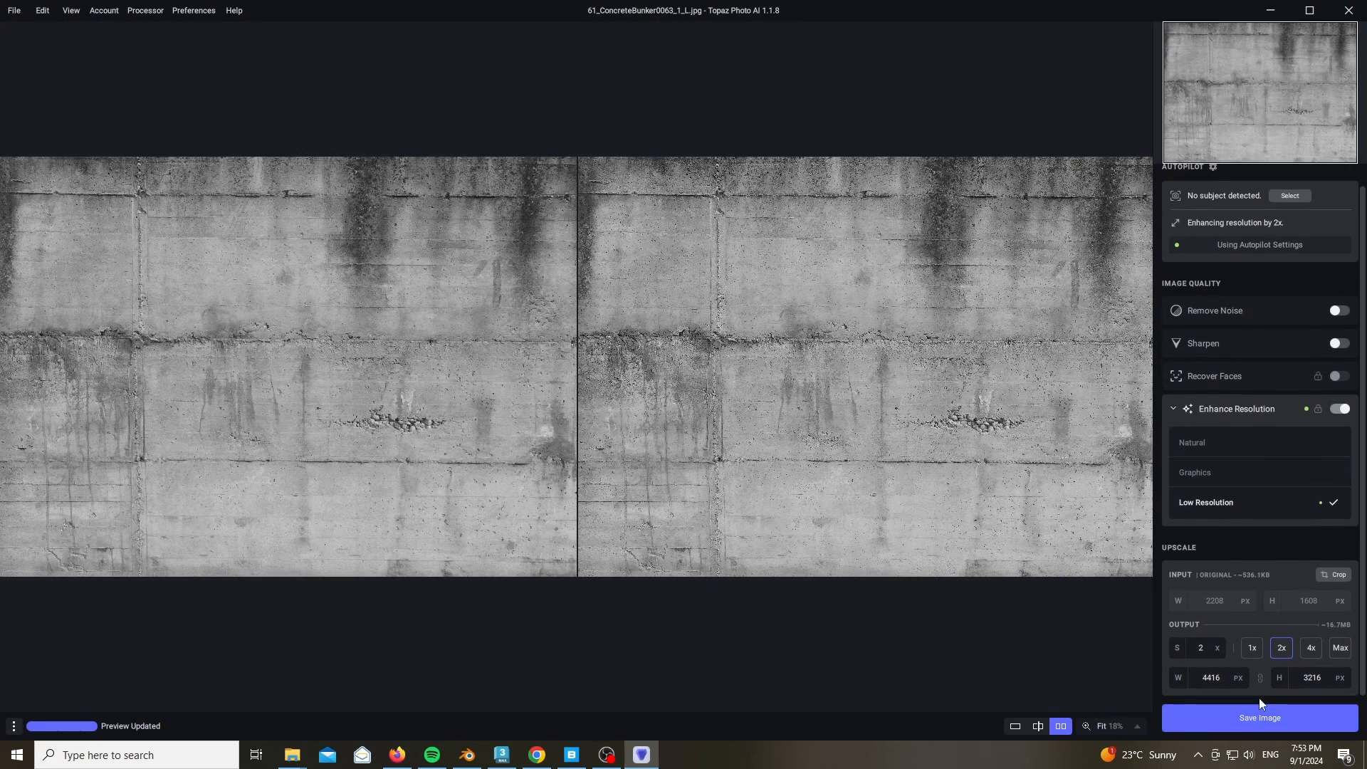
left_click(1250, 719)
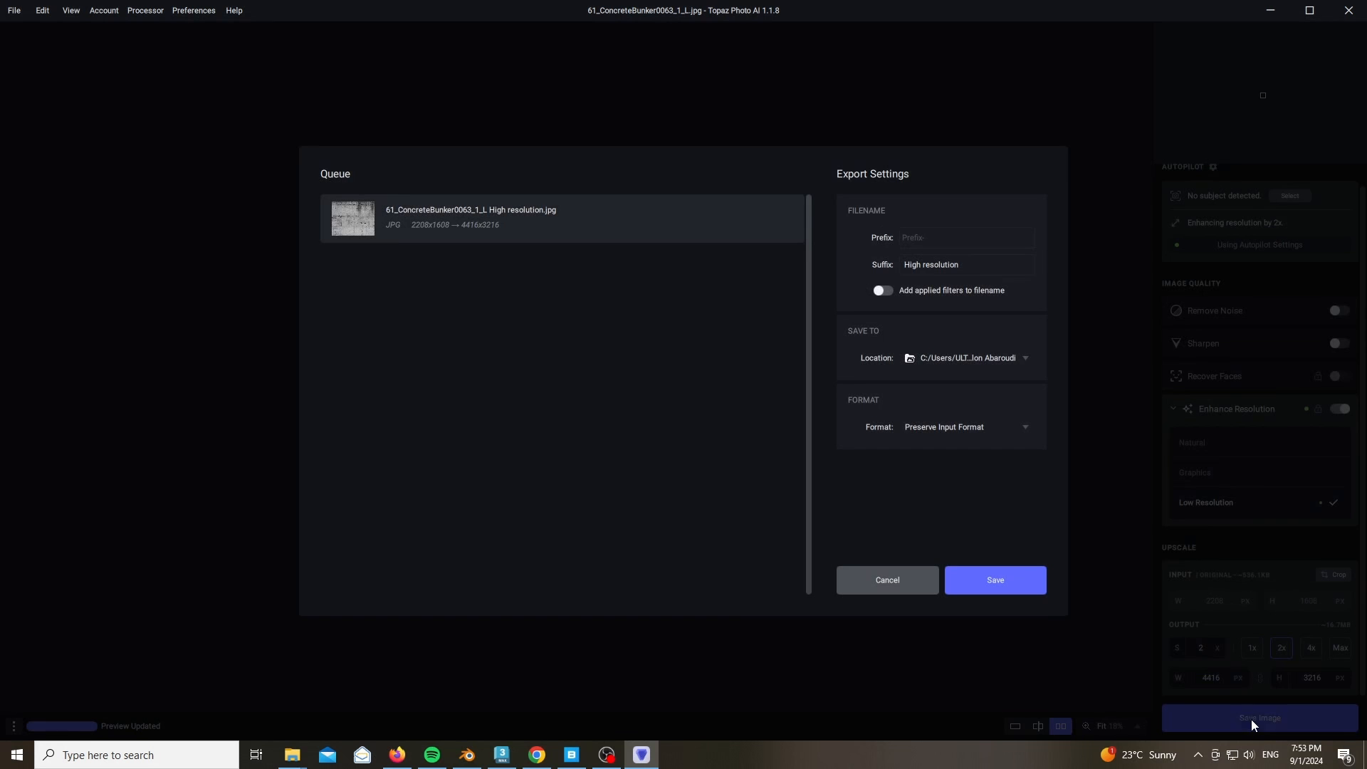
left_click(1002, 356)
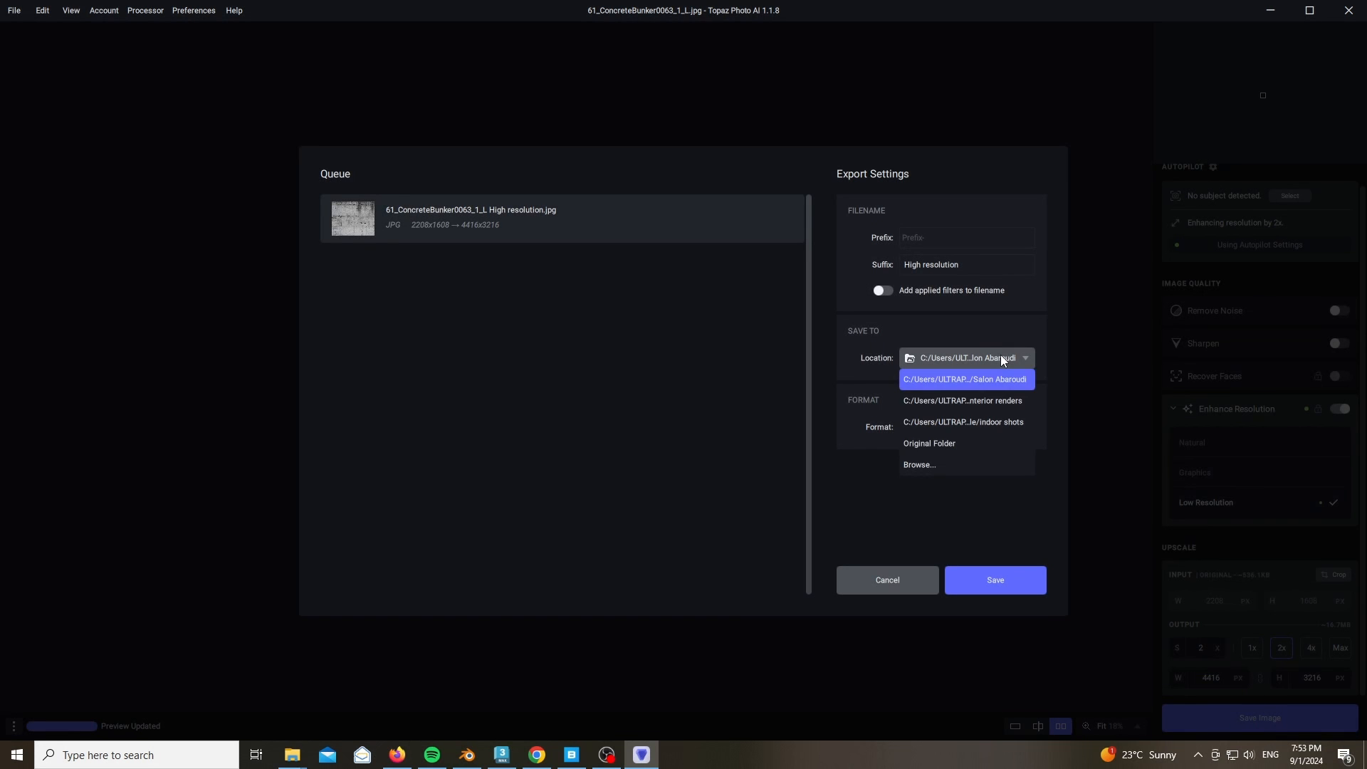
left_click(930, 443)
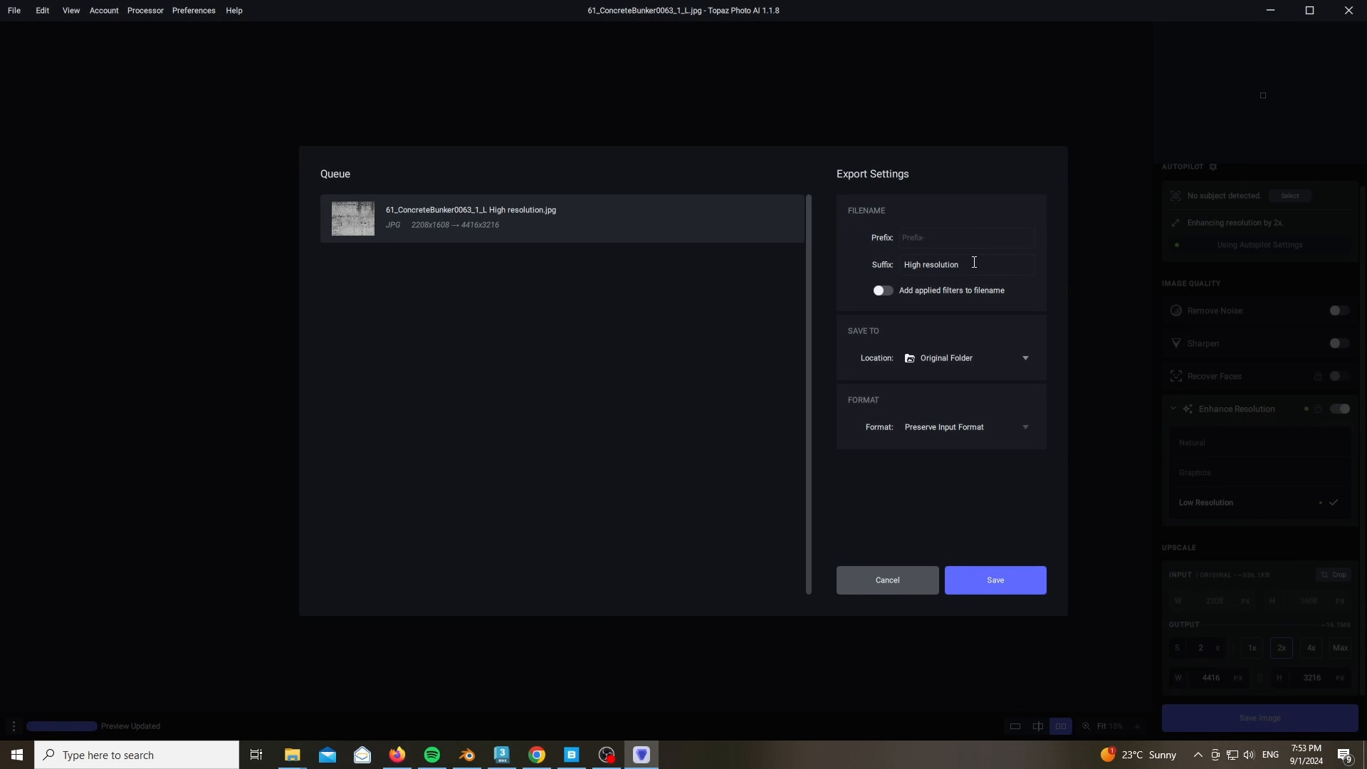
left_click(939, 231)
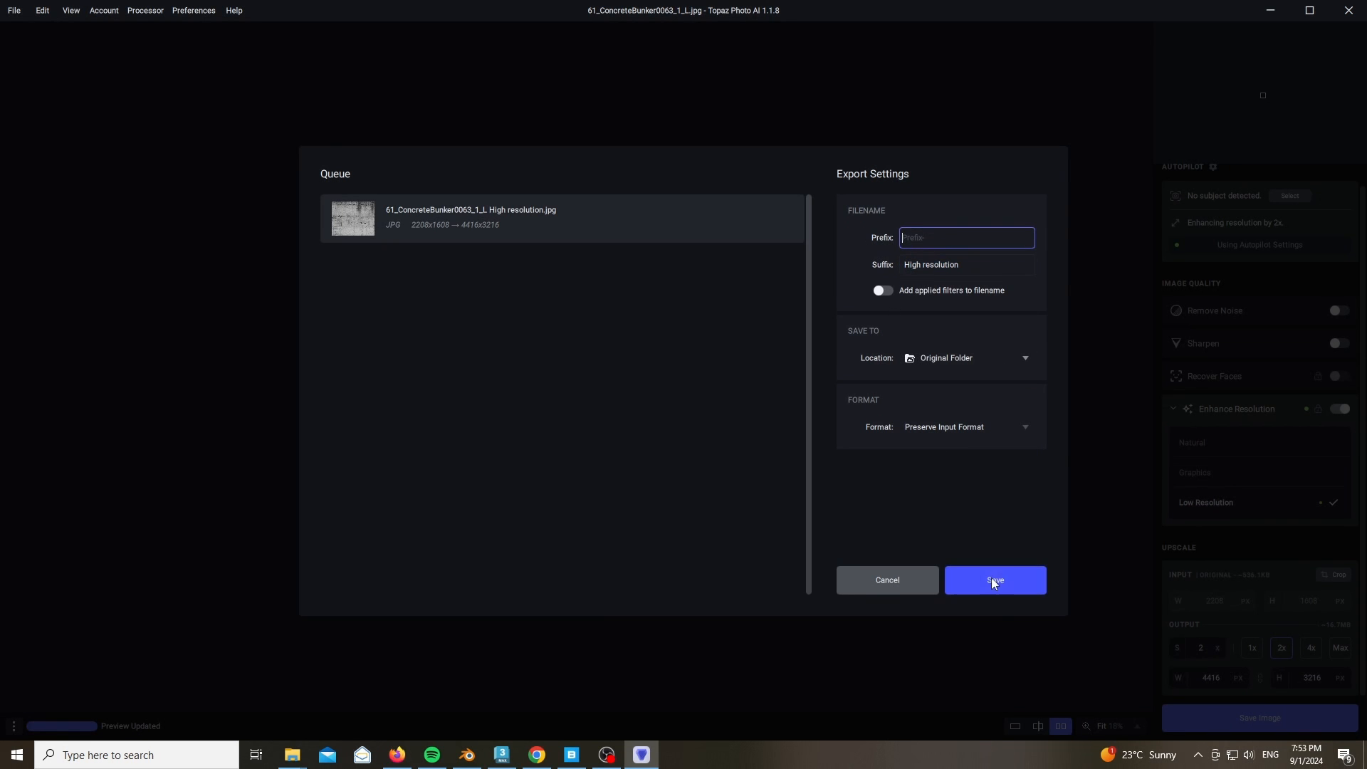
left_click(964, 580)
Switch to Blender, replace the [Color_002]2.001 material's image with 61_ConcreteBunker0063_1_L High resolution.jpg and inspect the concrete wall
left_click(467, 754)
left_click(408, 438)
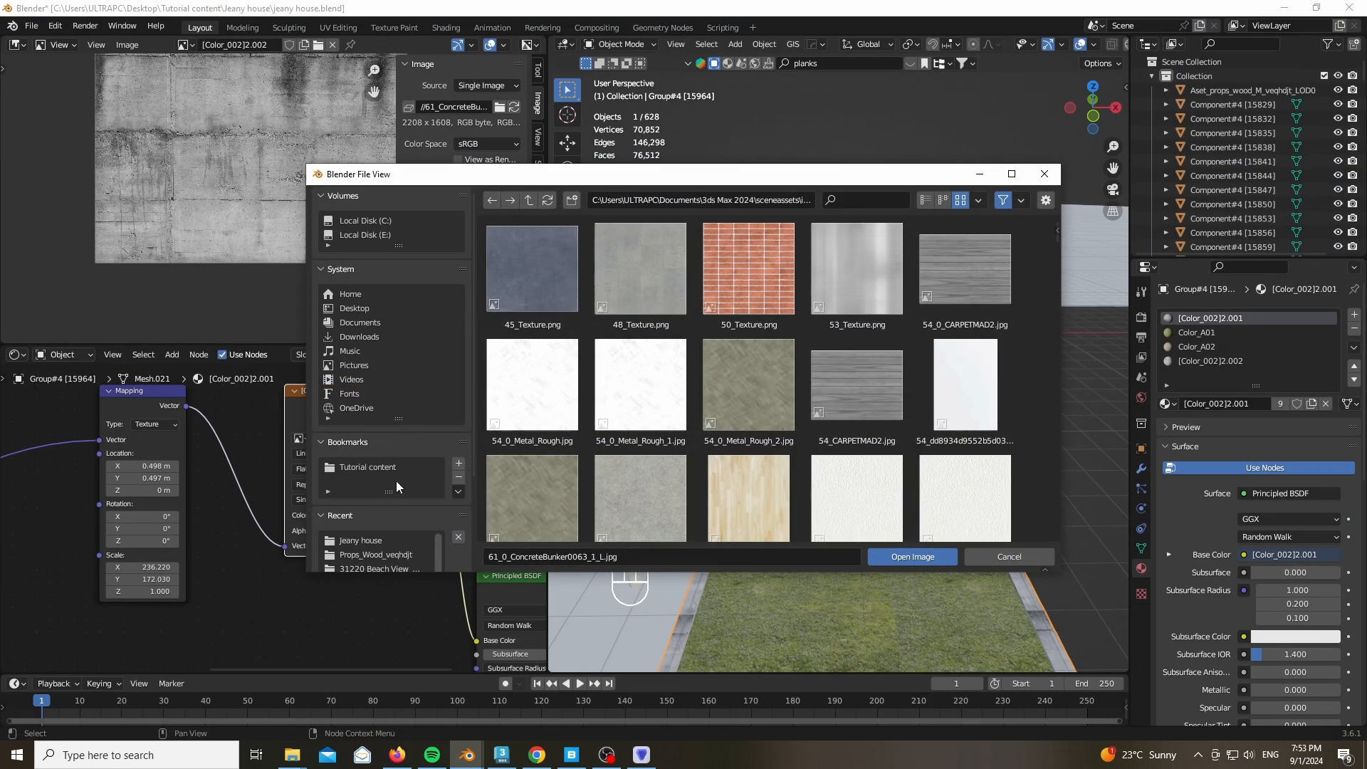
left_click(396, 481)
double_click(648, 280)
scroll(735, 250, "down", 6)
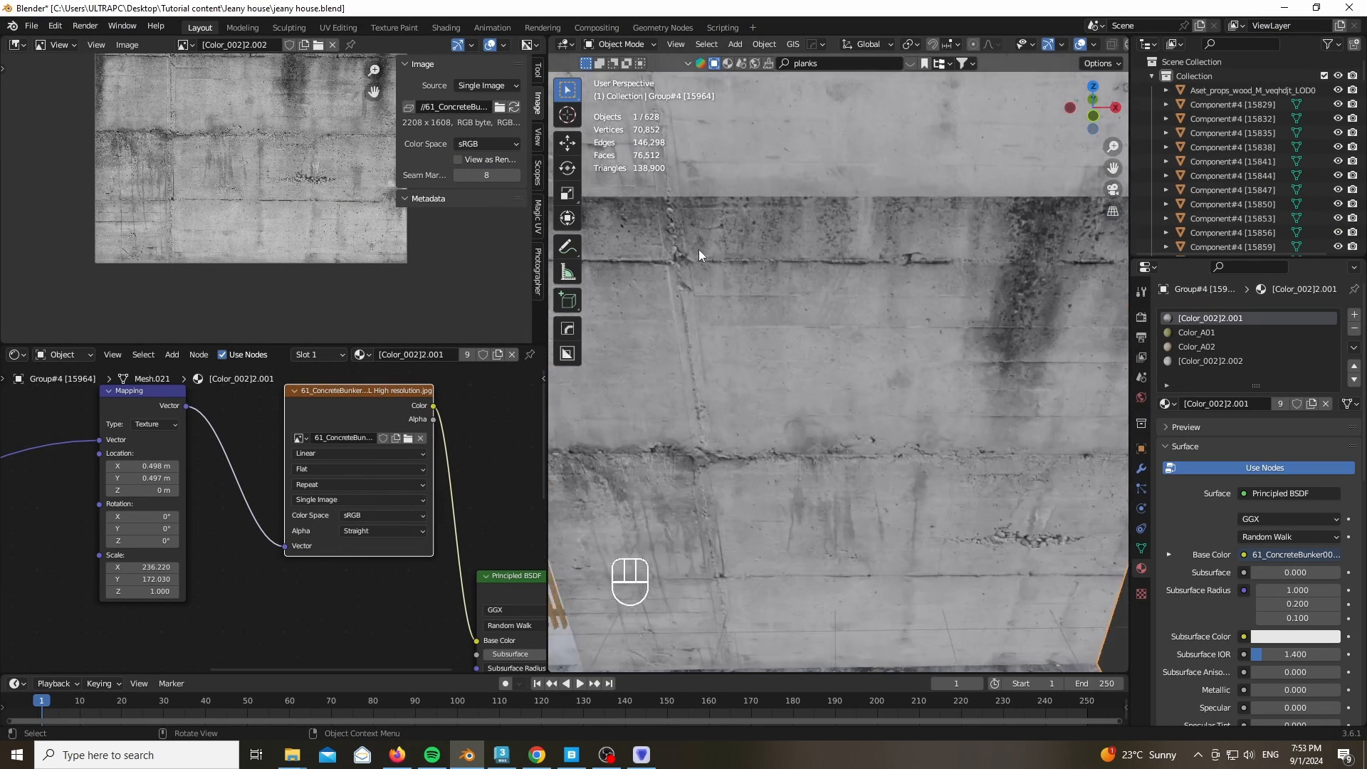
scroll(938, 247, "up", 6)
scroll(939, 250, "down", 6)
scroll(771, 381, "up", 6)
Replace the [Color_002]2.002 material's image with 61_ConcreteBunker0063_1_L High resolution.jpg and check the concrete surfaces
left_click(1224, 361)
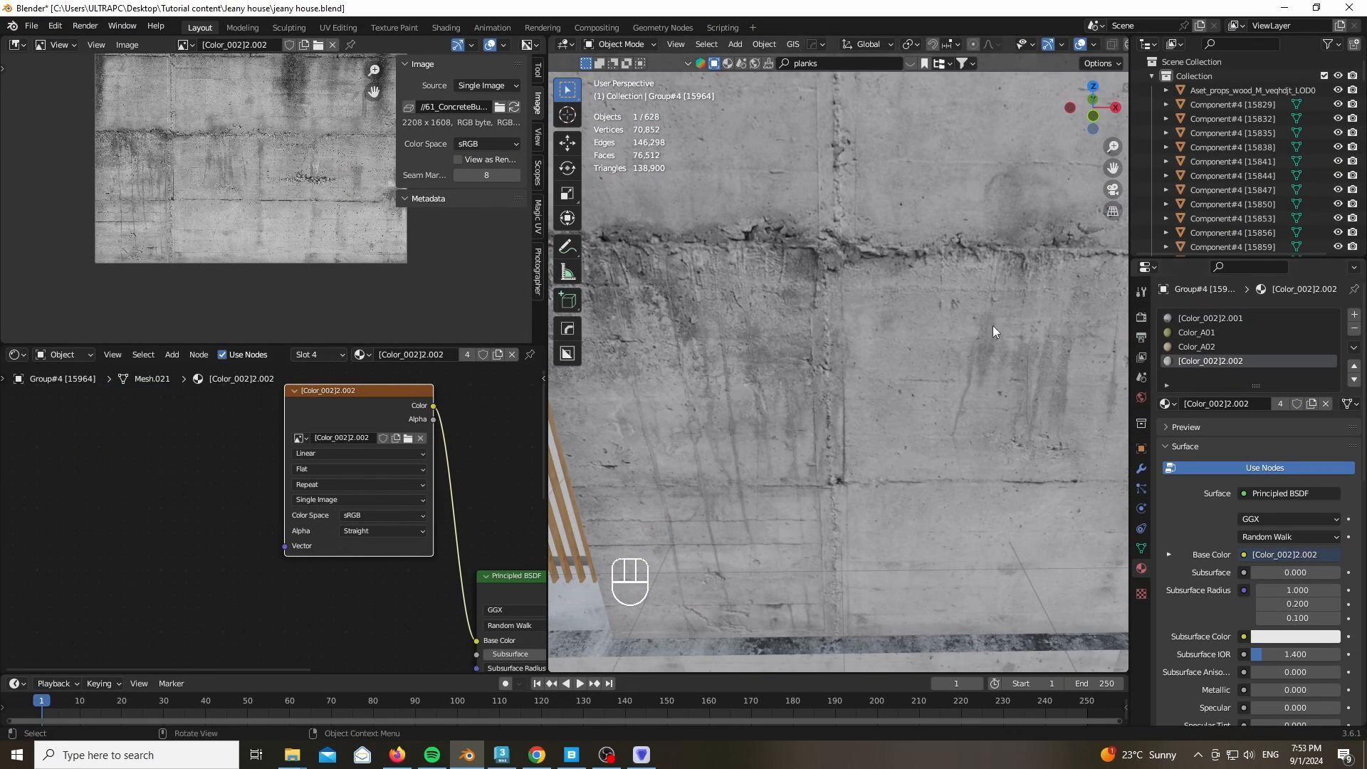
left_click(407, 438)
double_click(639, 280)
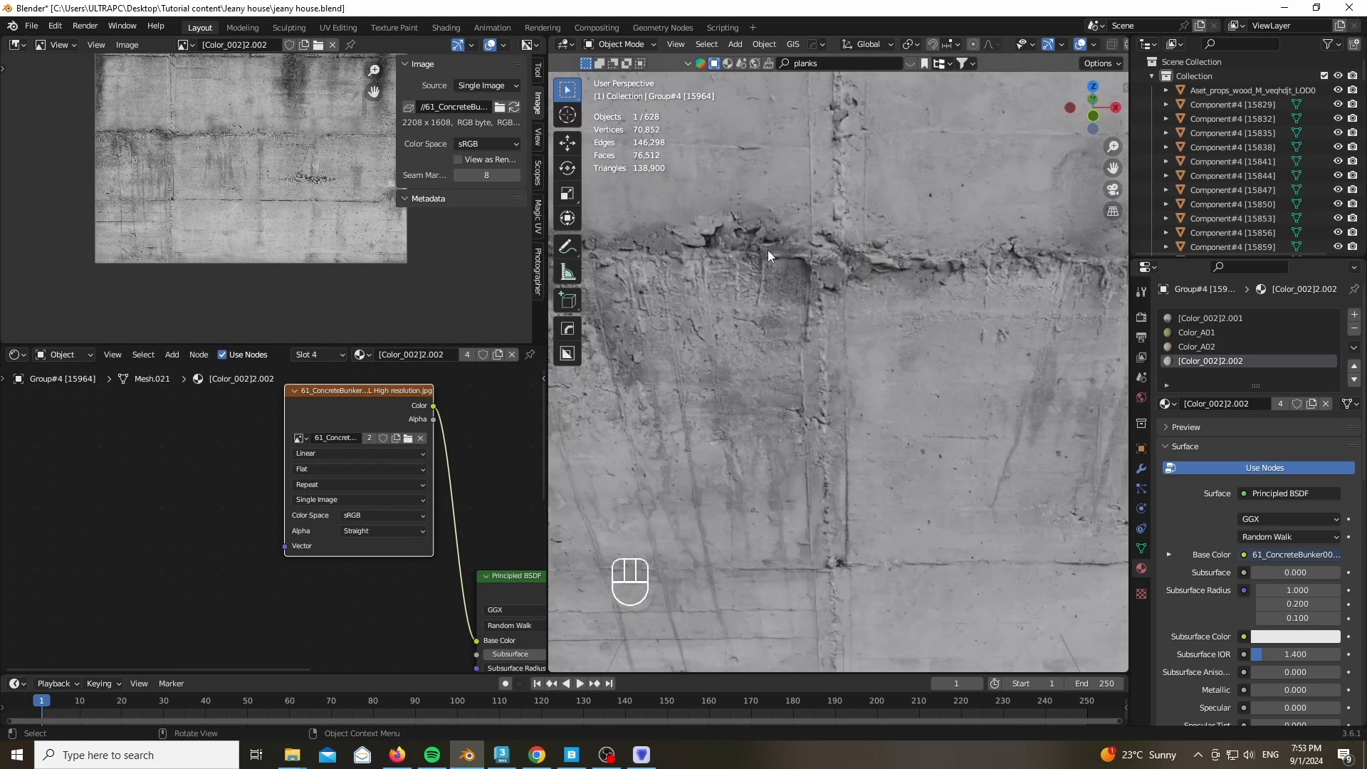
scroll(918, 190, "down", 9)
scroll(938, 145, "up", 7)
scroll(939, 146, "down", 2)
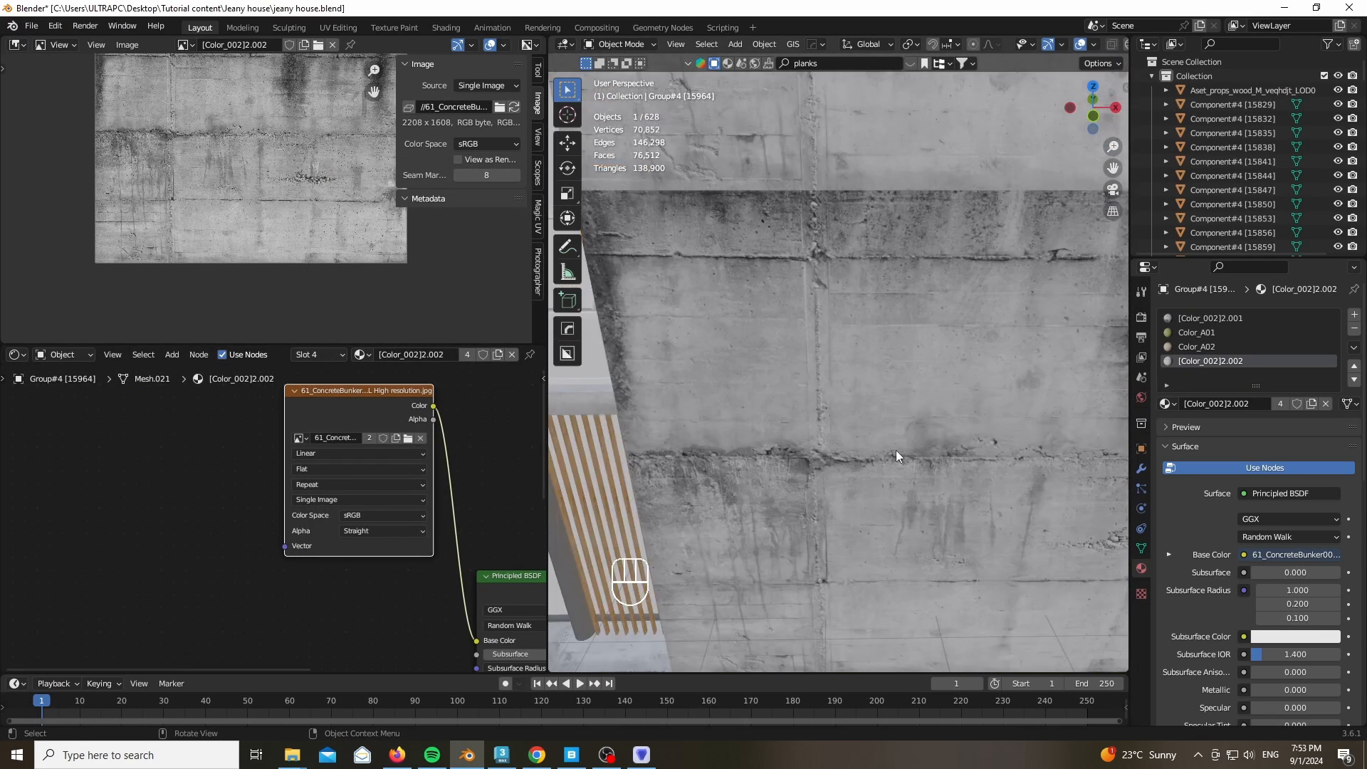
Enlarge the 3D viewport over the node editor area, with the wooden slats beside the concrete wall in view
key("z")
key("z")
key("z")
scroll(975, 335, "down", 2)
key("z")
scroll(920, 416, "down", 5)
scroll(819, 412, "up", 7)
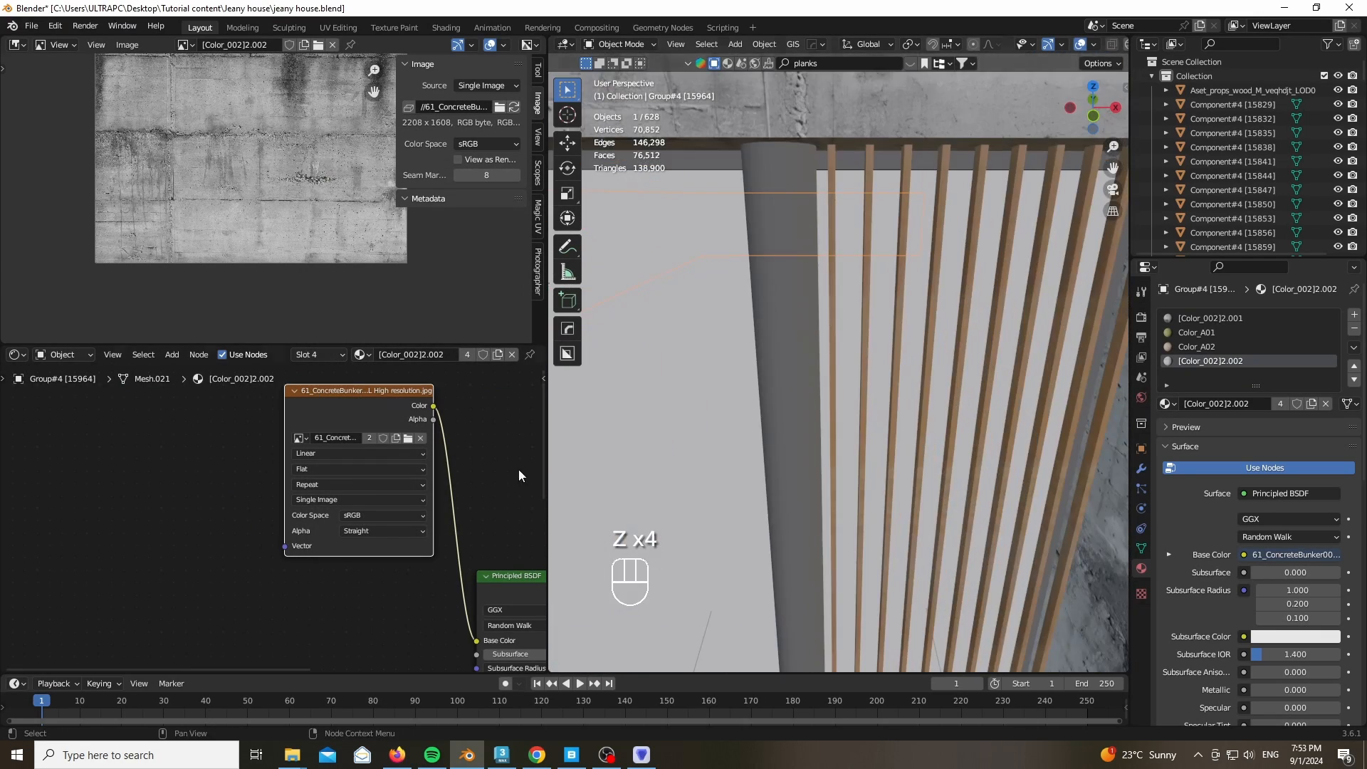
left_click_drag(547, 471, 21, 475)
Select all objects sharing the wooden slats' Wood_Floor material and join them into one object
left_click(724, 510)
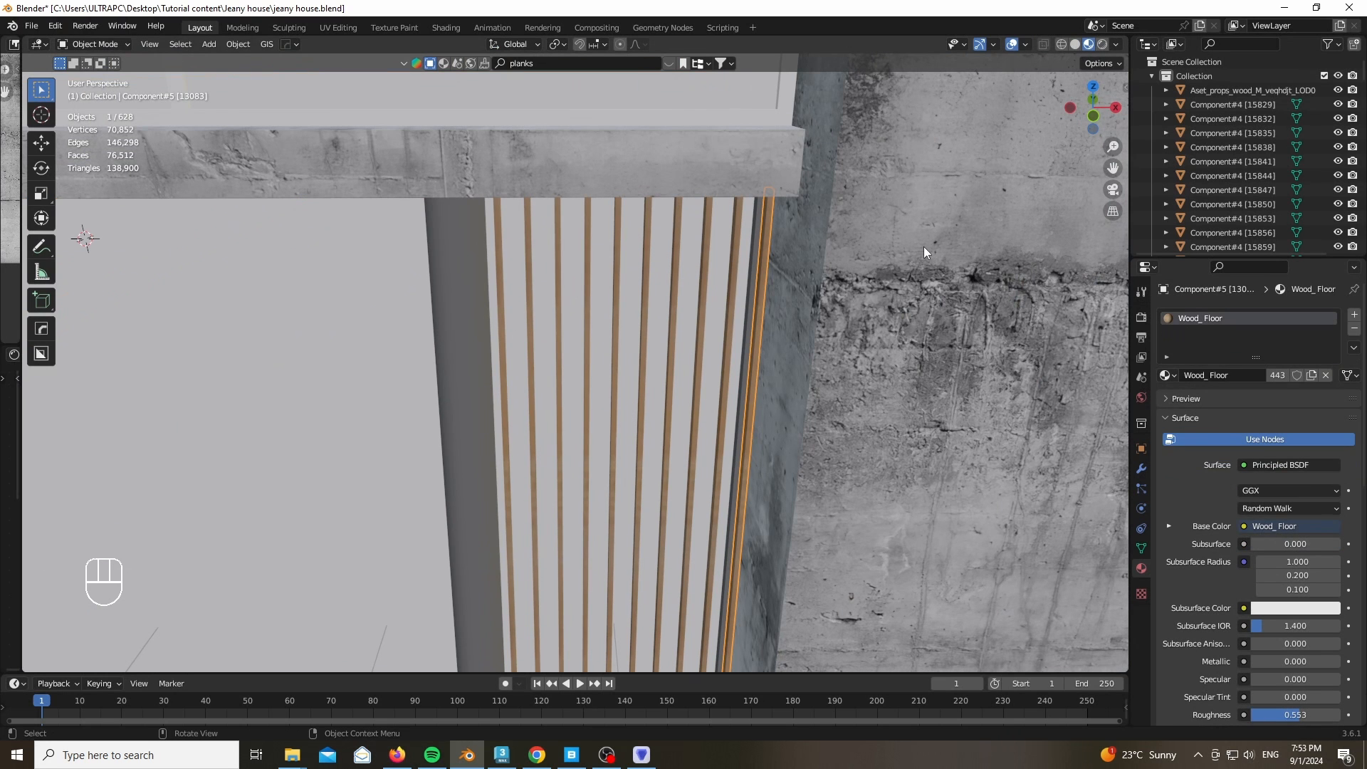
key("shift+l")
left_click(844, 272)
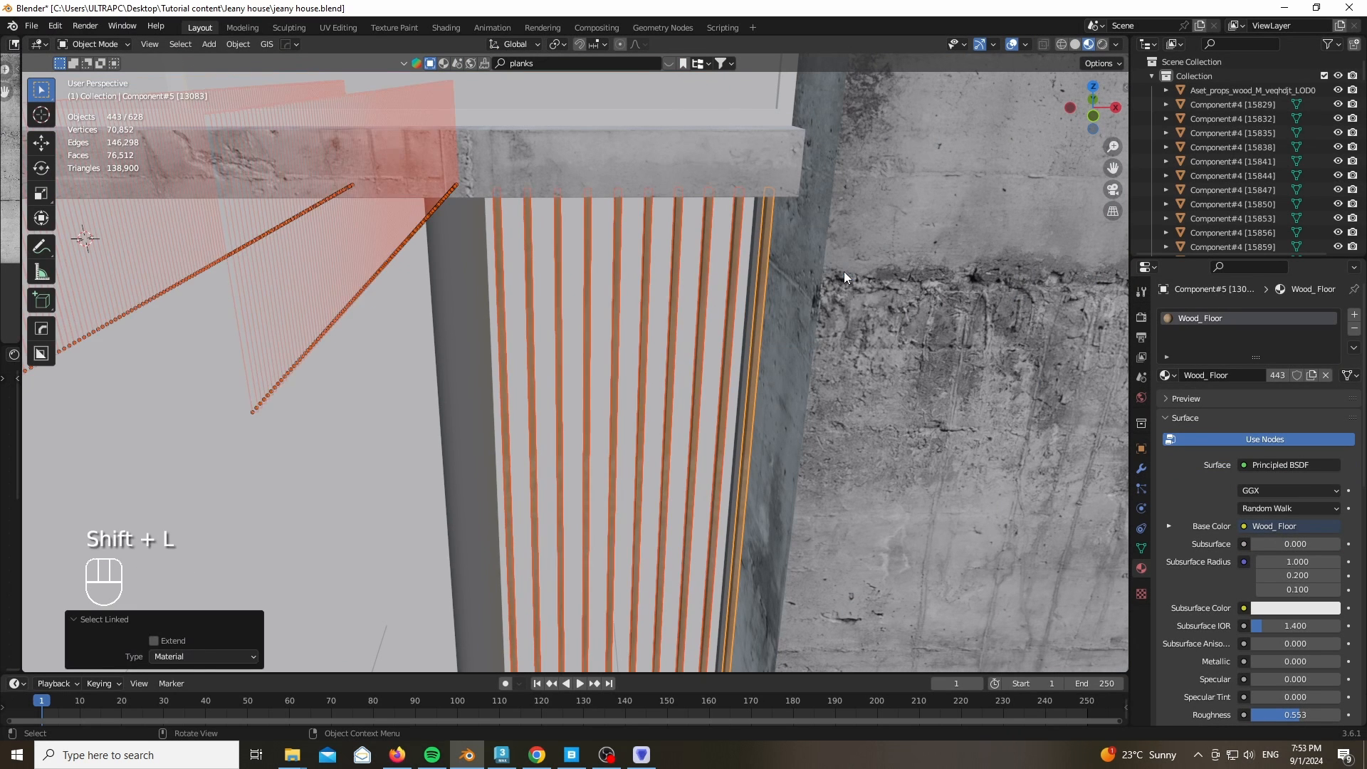
scroll(844, 271, "down", 5)
scroll(844, 273, "down", 6)
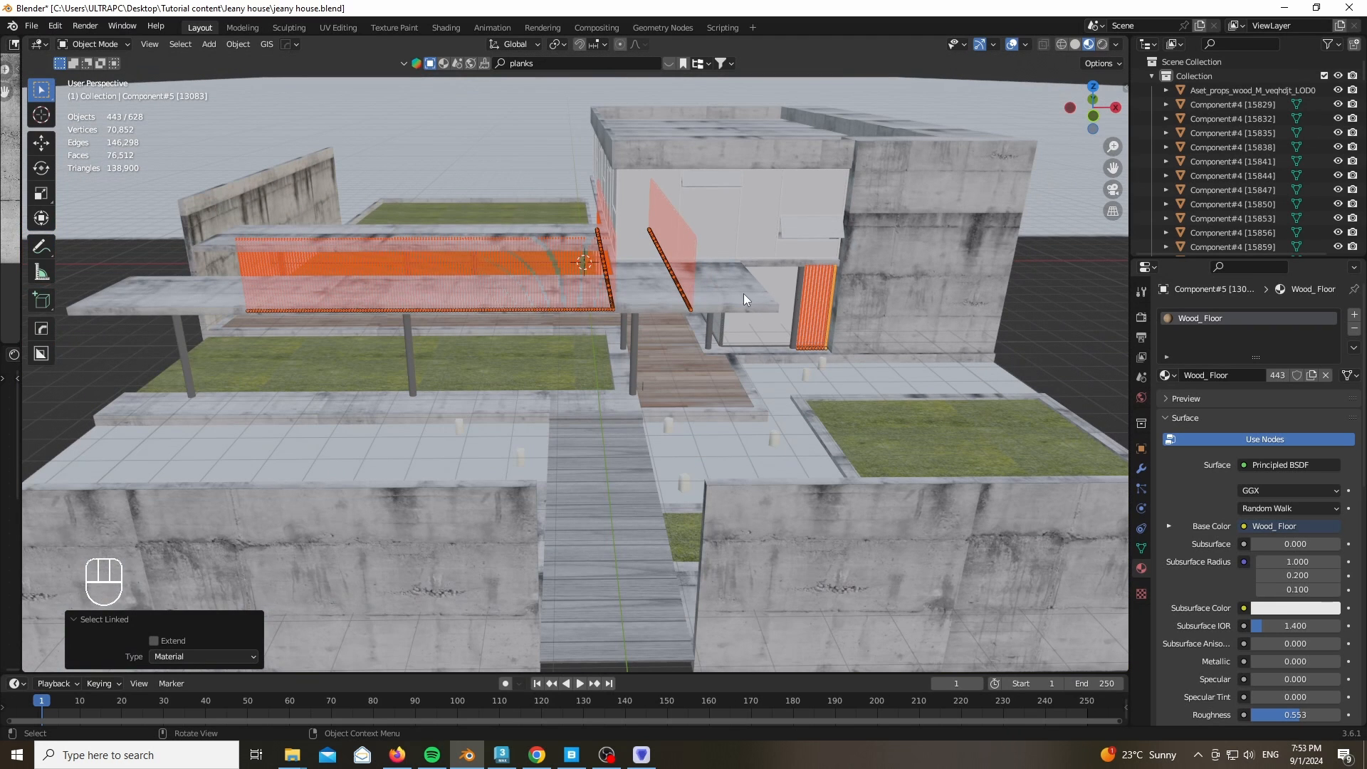
key("ctrl+j")
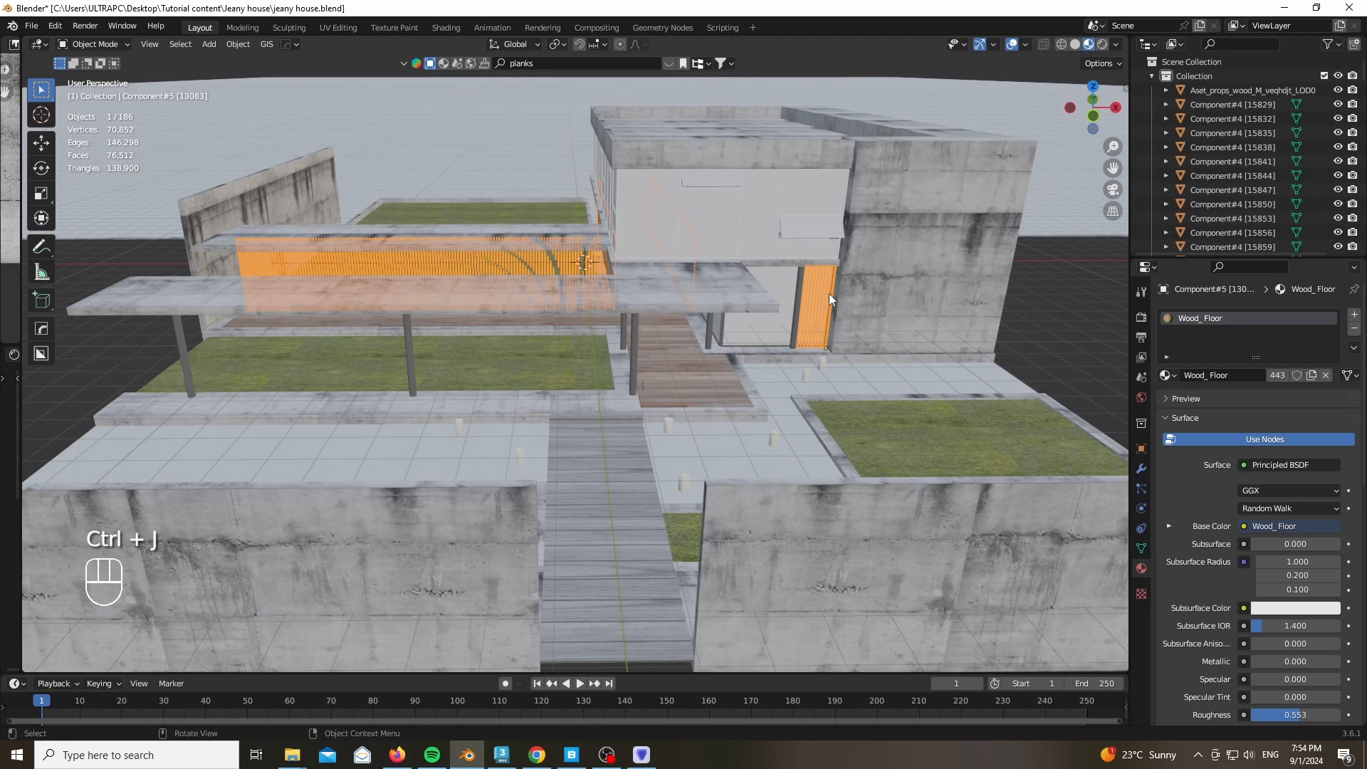
scroll(829, 293, "up", 8)
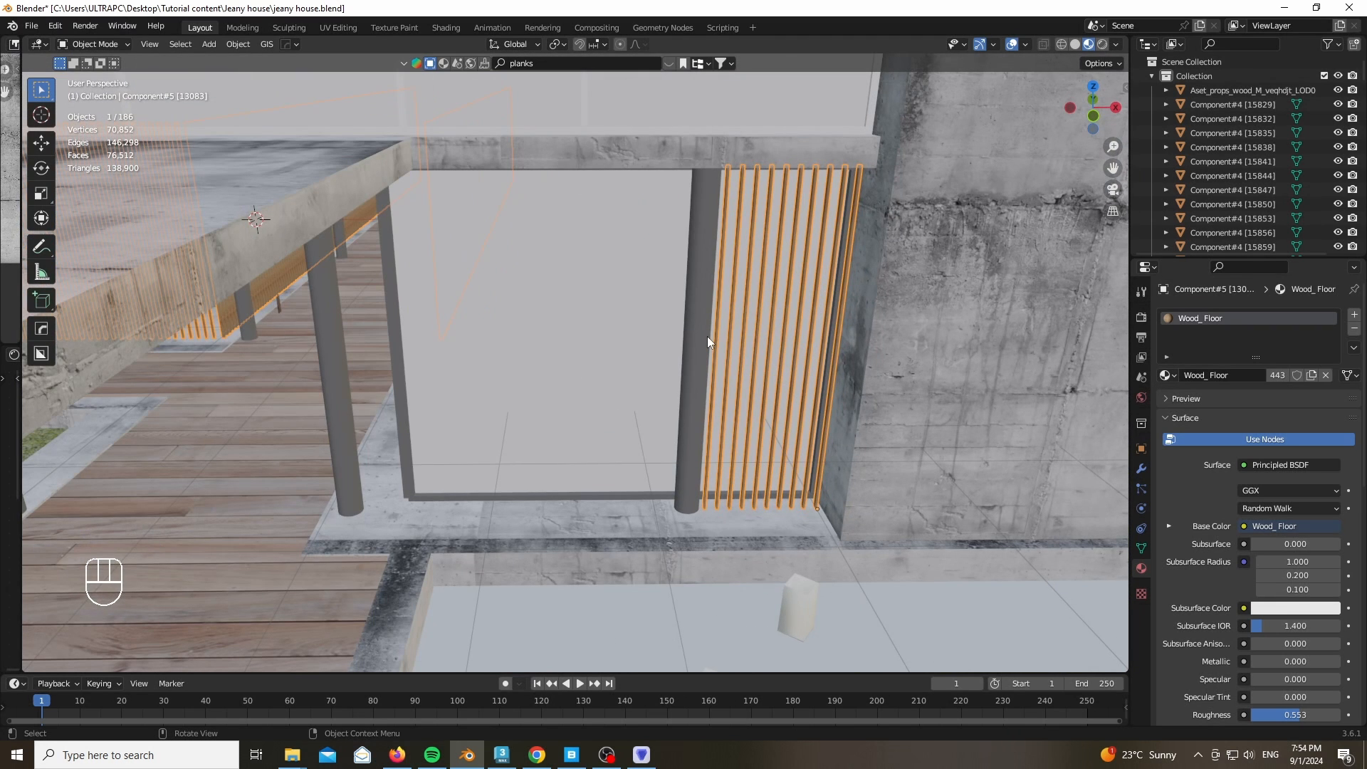
Switch to Chrome and search the Poly Haven textures for veneer and for wood
left_click(537, 754)
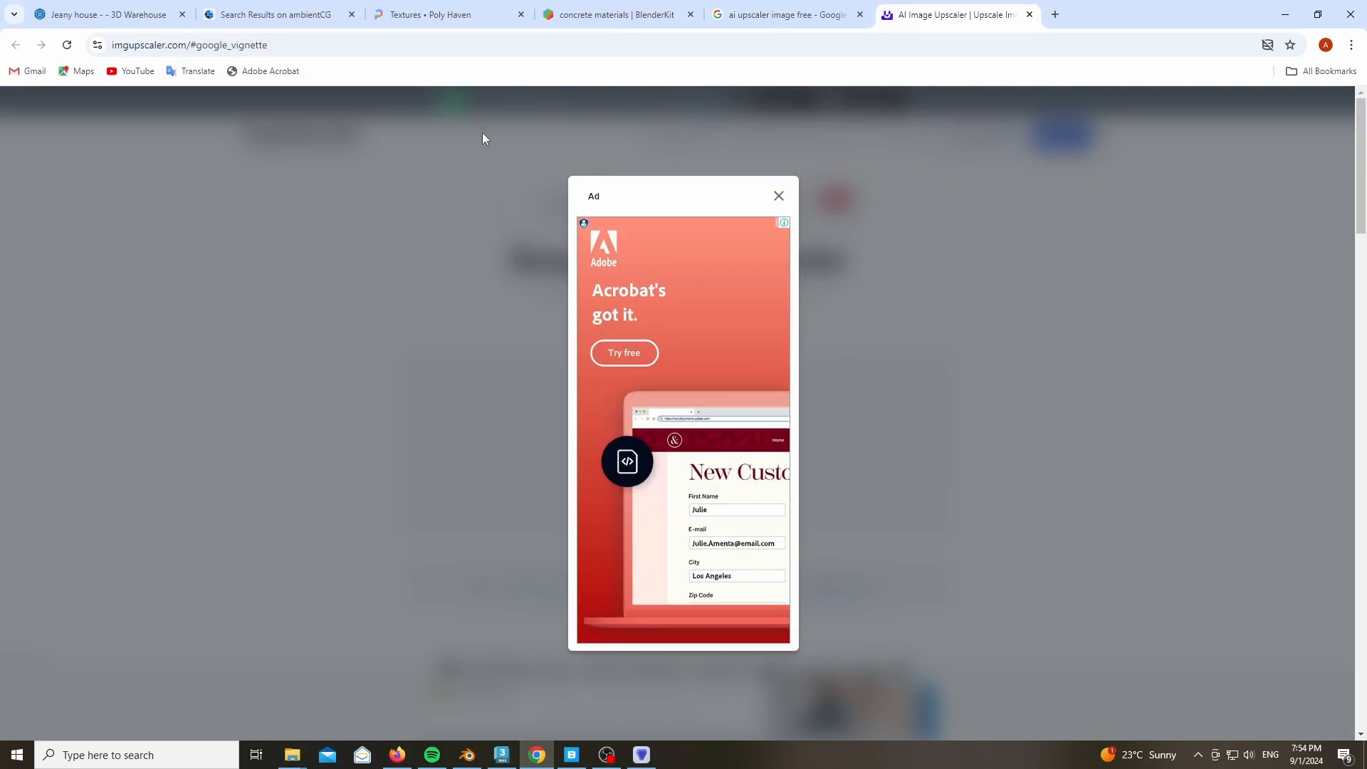
left_click(449, 14)
double_click(683, 165)
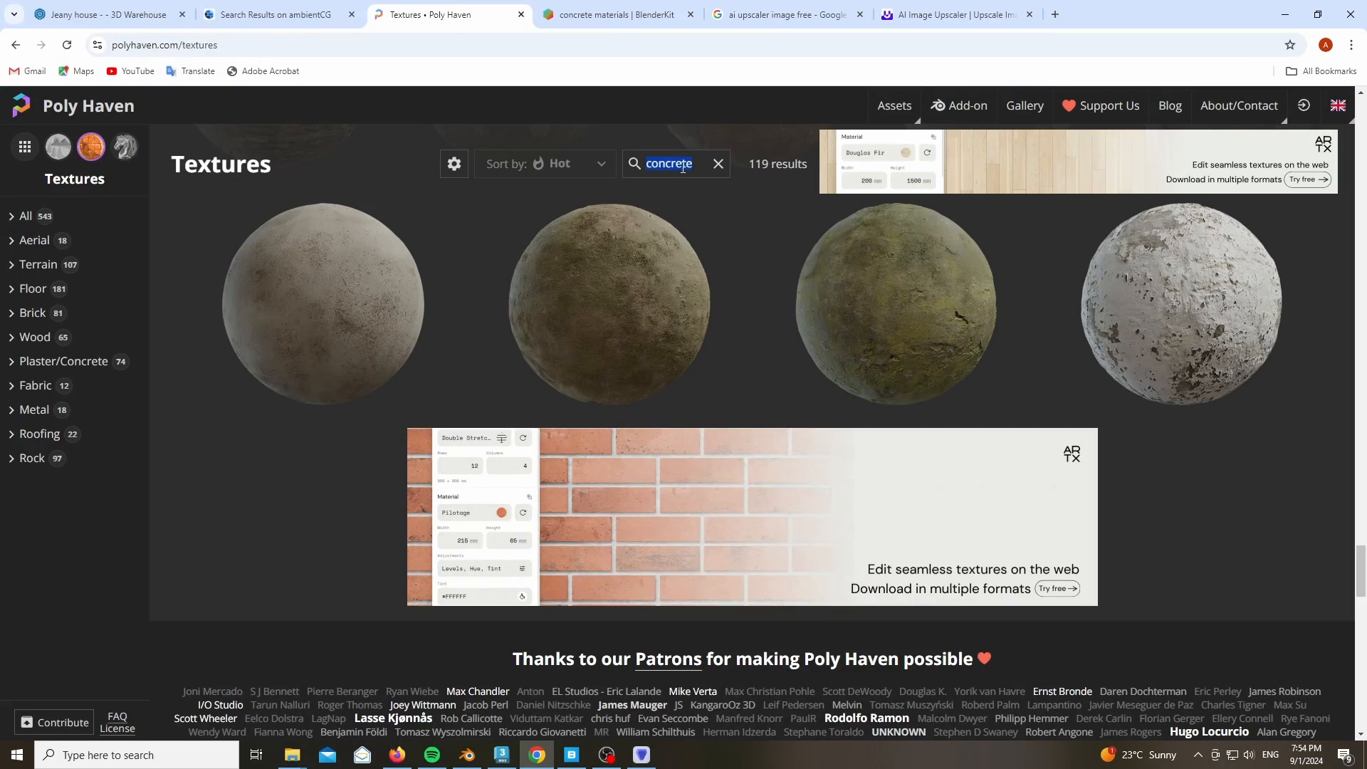
type("veneer")
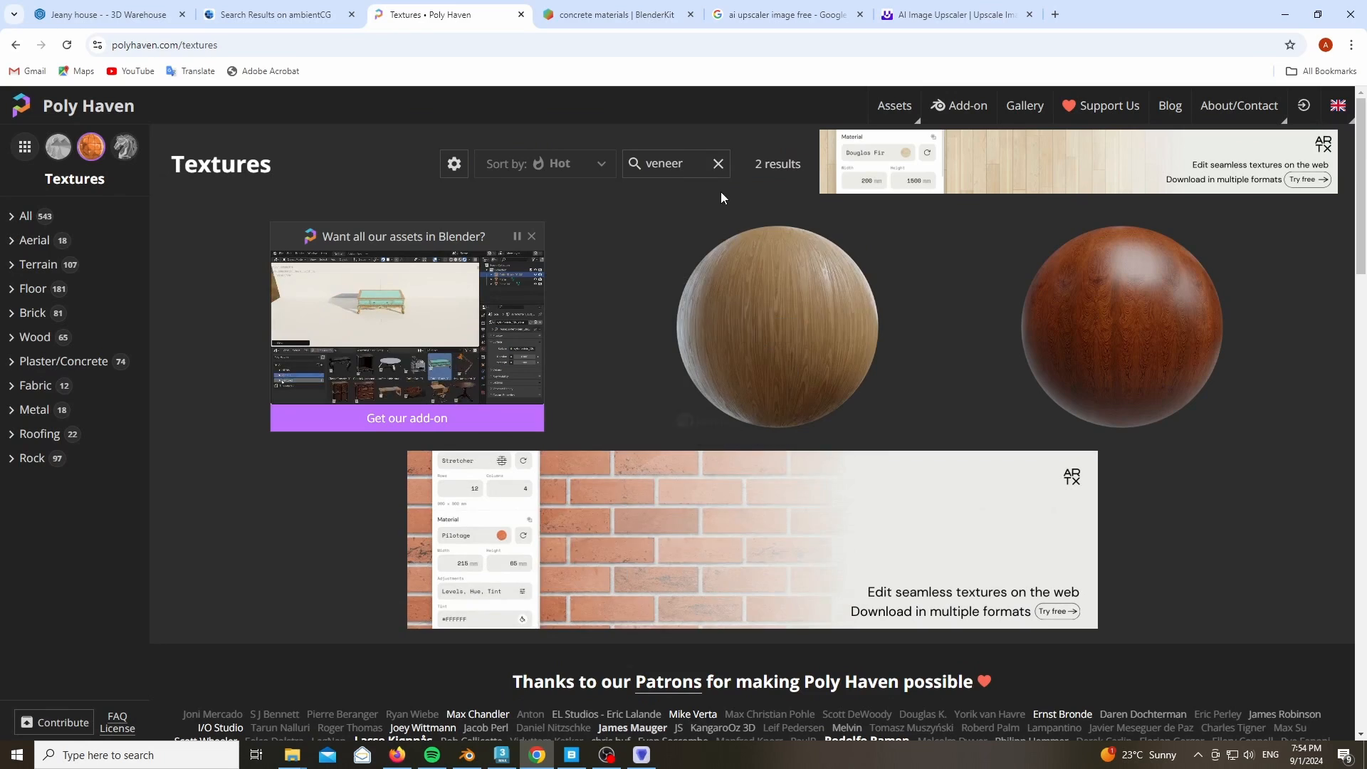
left_click(718, 163)
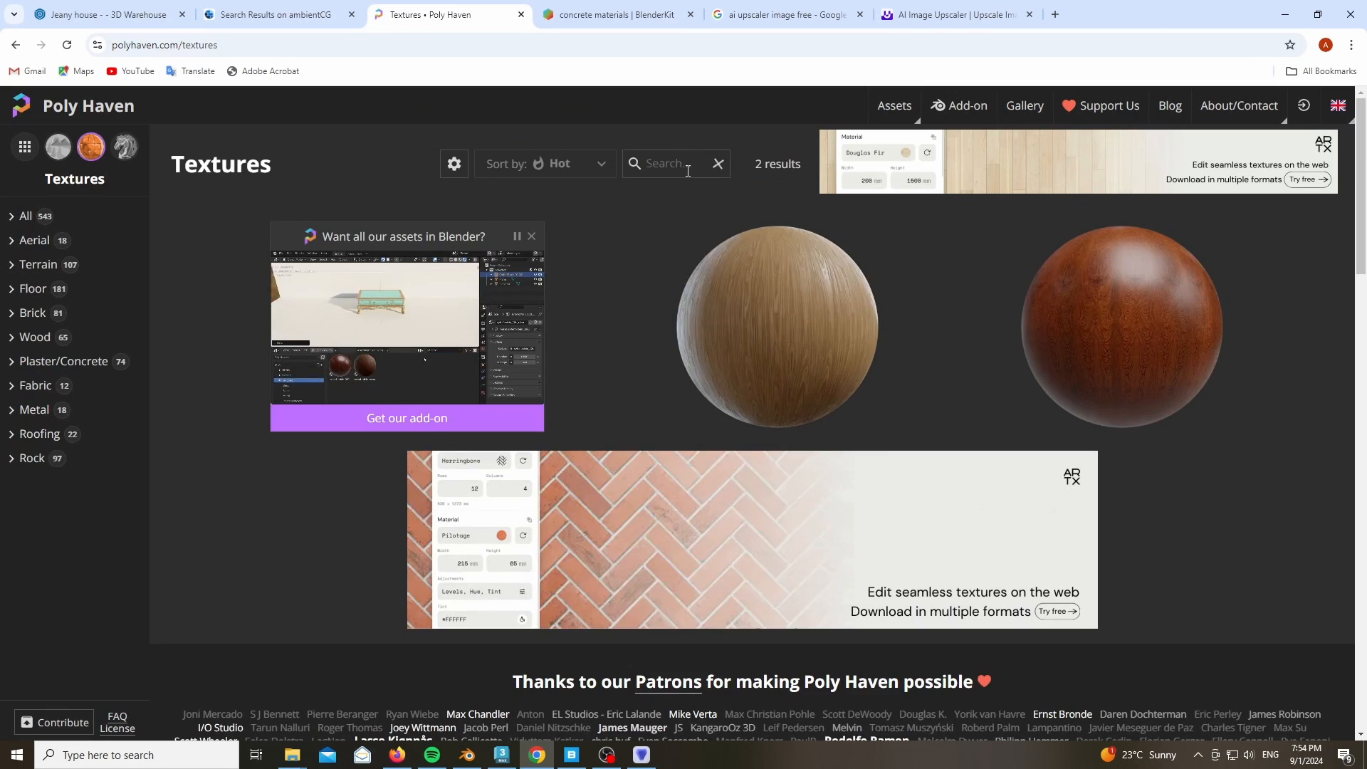
left_click(676, 164)
type("wood")
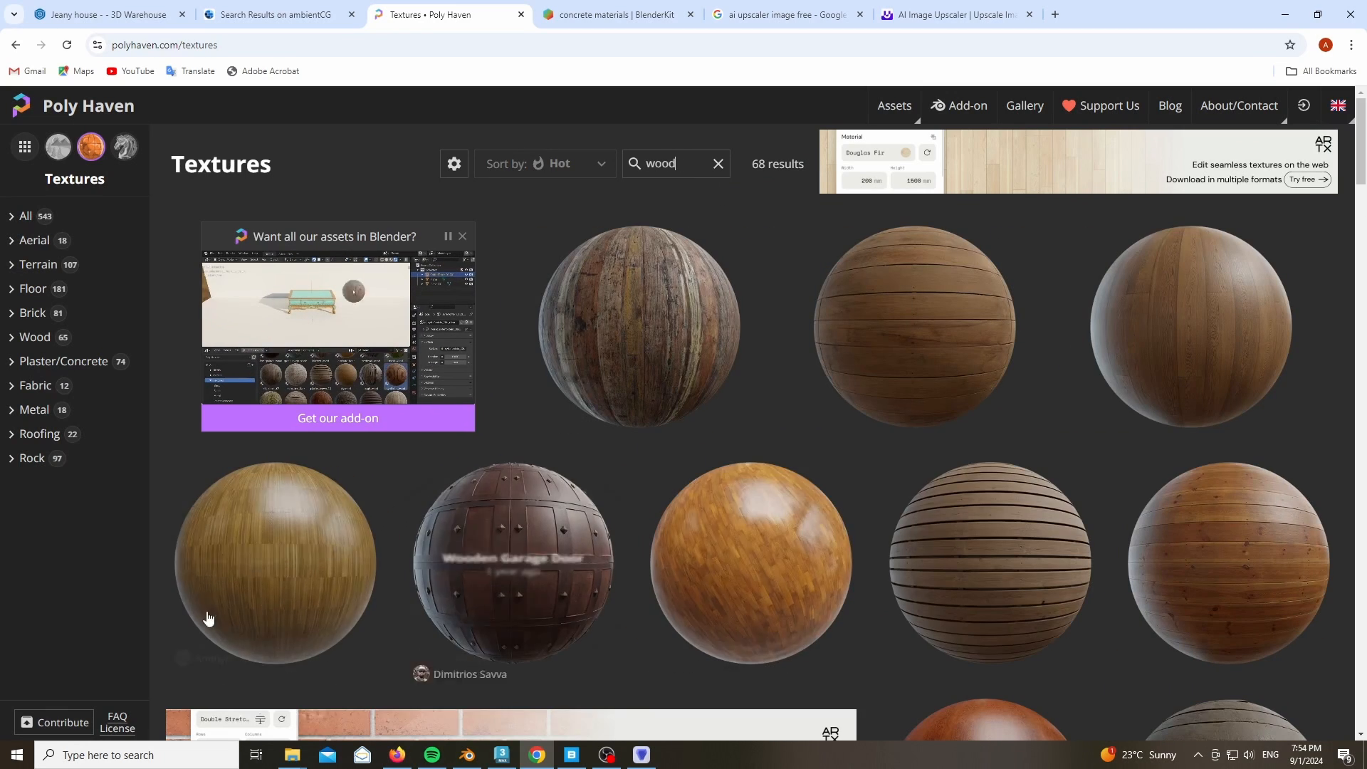
Look through the ambientCG material results, return to Blender and examine the joined wooden slats up close
left_click(593, 7)
left_click(282, 15)
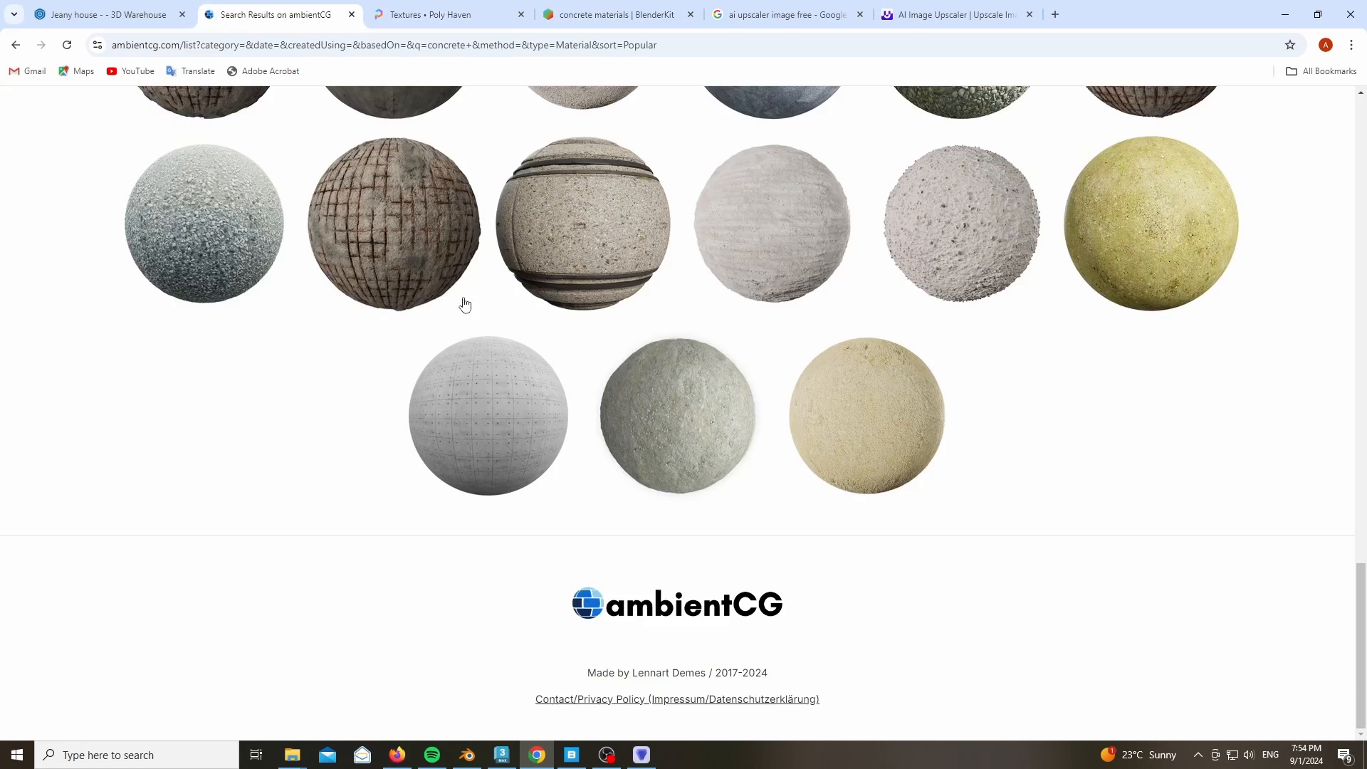
scroll(493, 470, "up", 13)
left_click(1284, 16)
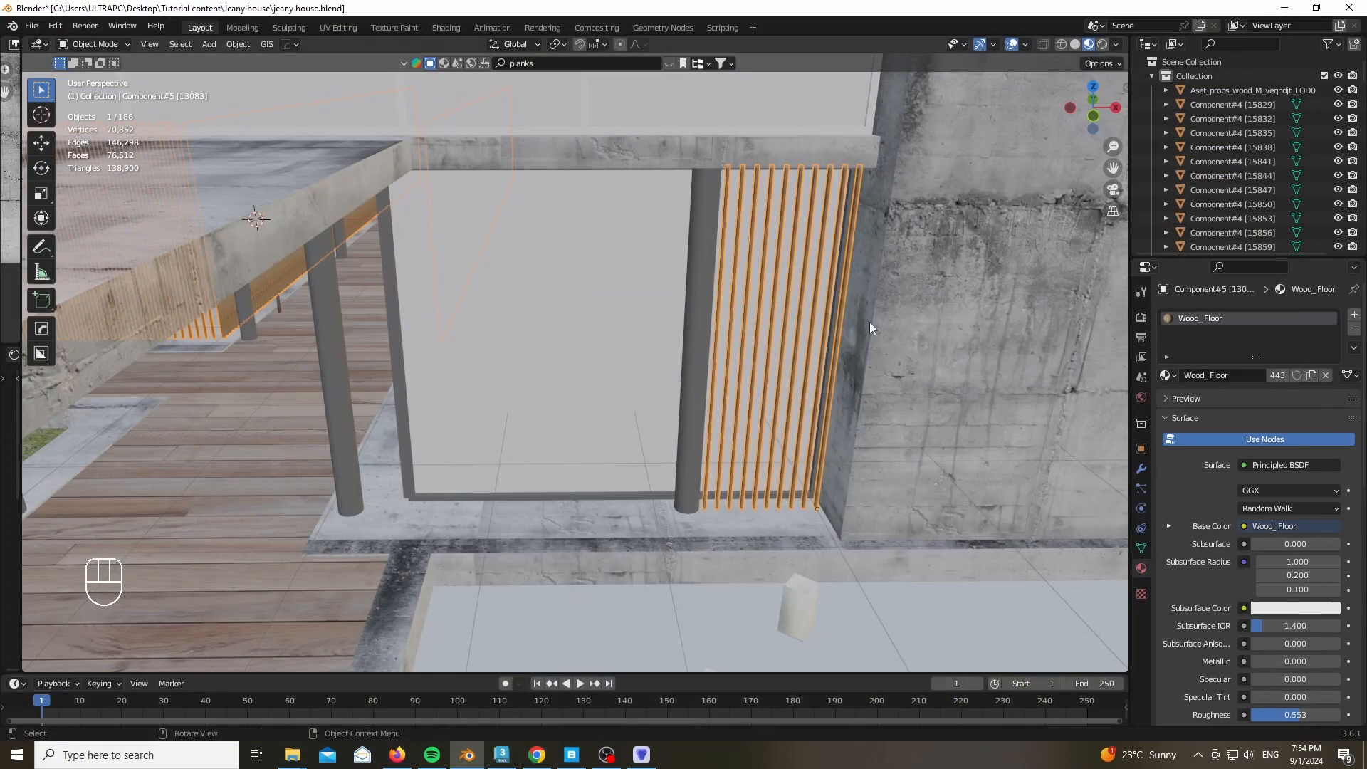
scroll(674, 388, "down", 8)
scroll(725, 357, "up", 10)
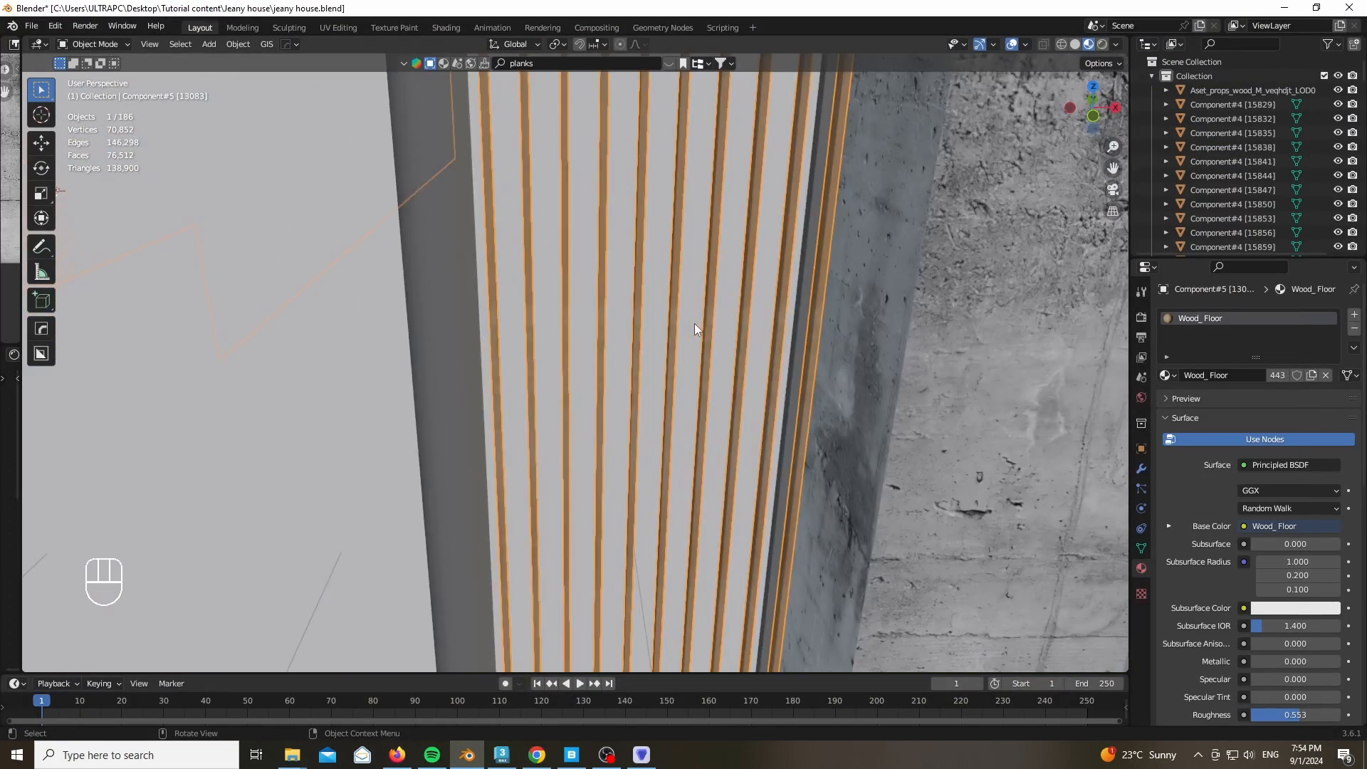
scroll(694, 323, "down", 4)
scroll(674, 322, "down", 3)
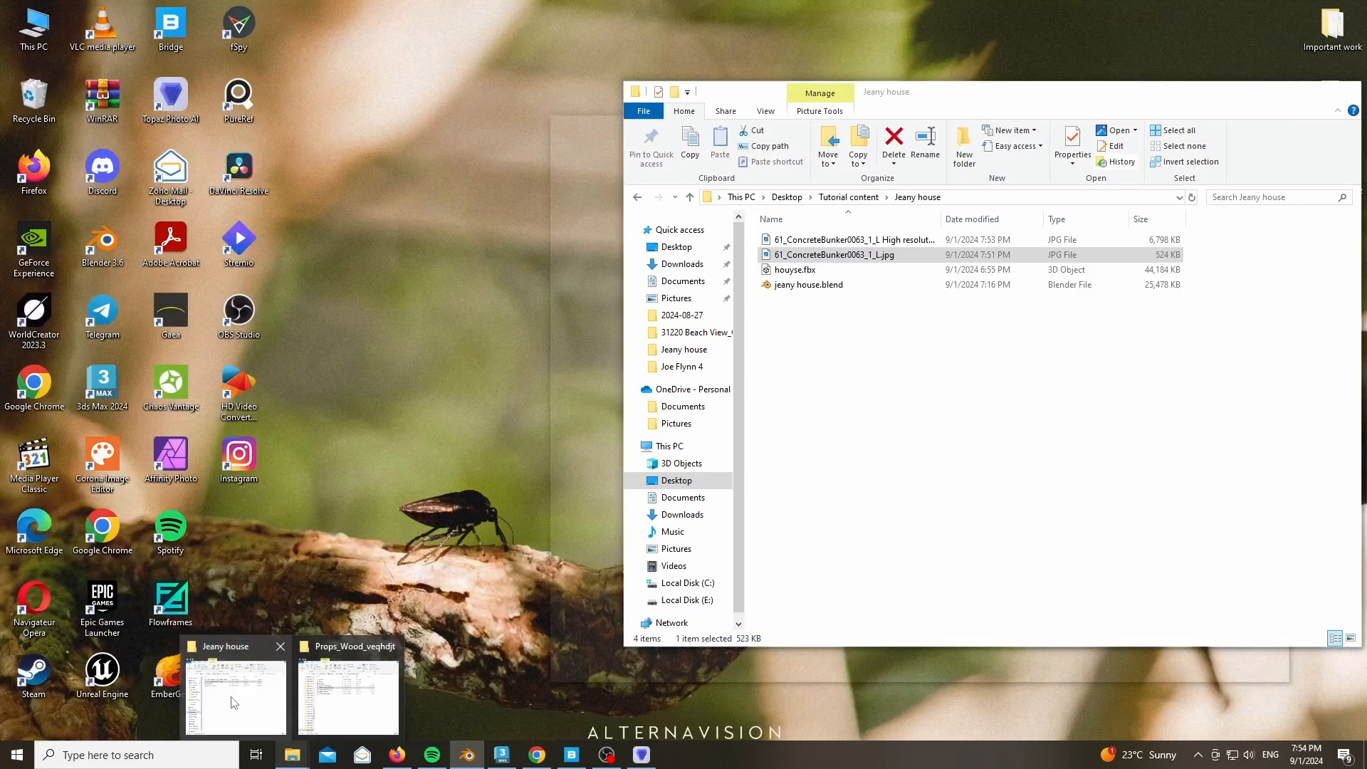
Switch to File Explorer and search the 3Ds max assets folder on Local Disk (E:) for wood
left_click(236, 685)
left_click(679, 600)
left_click(1223, 196)
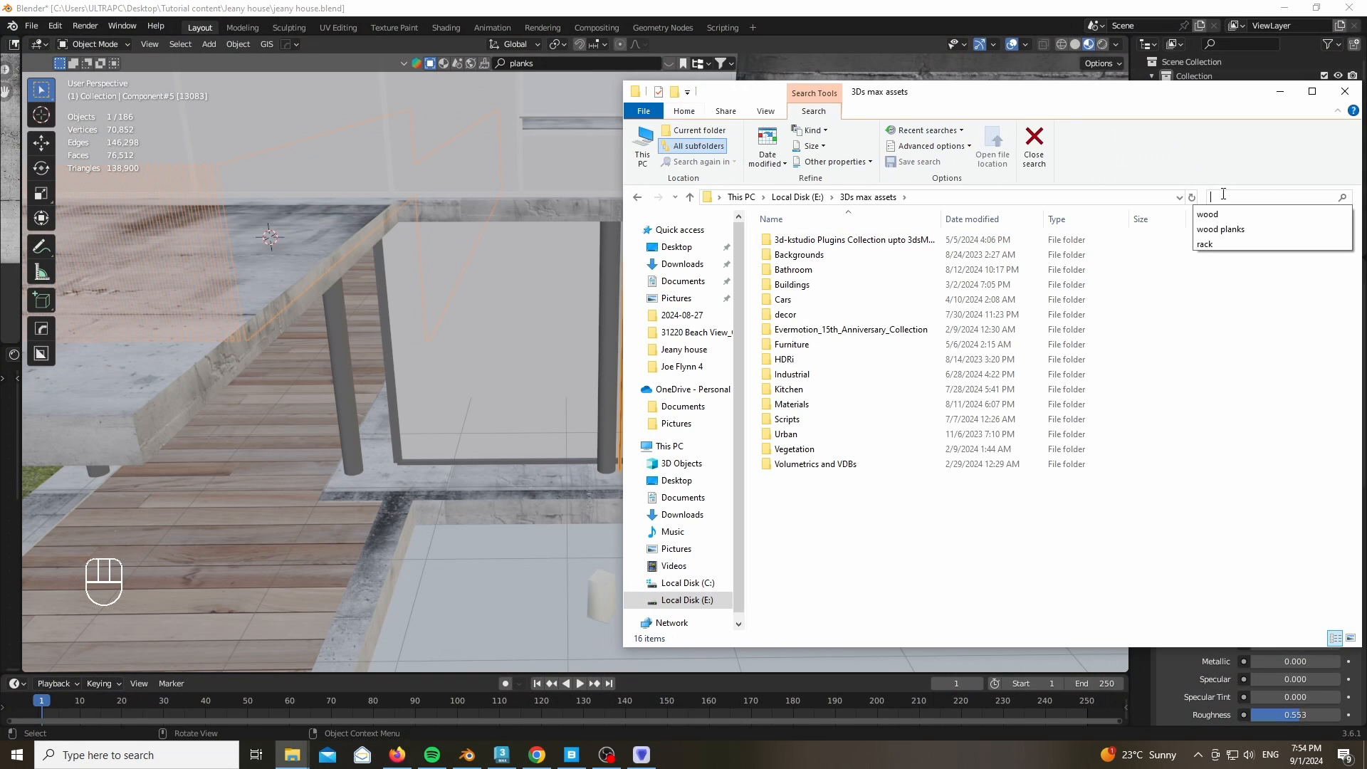
type("wood")
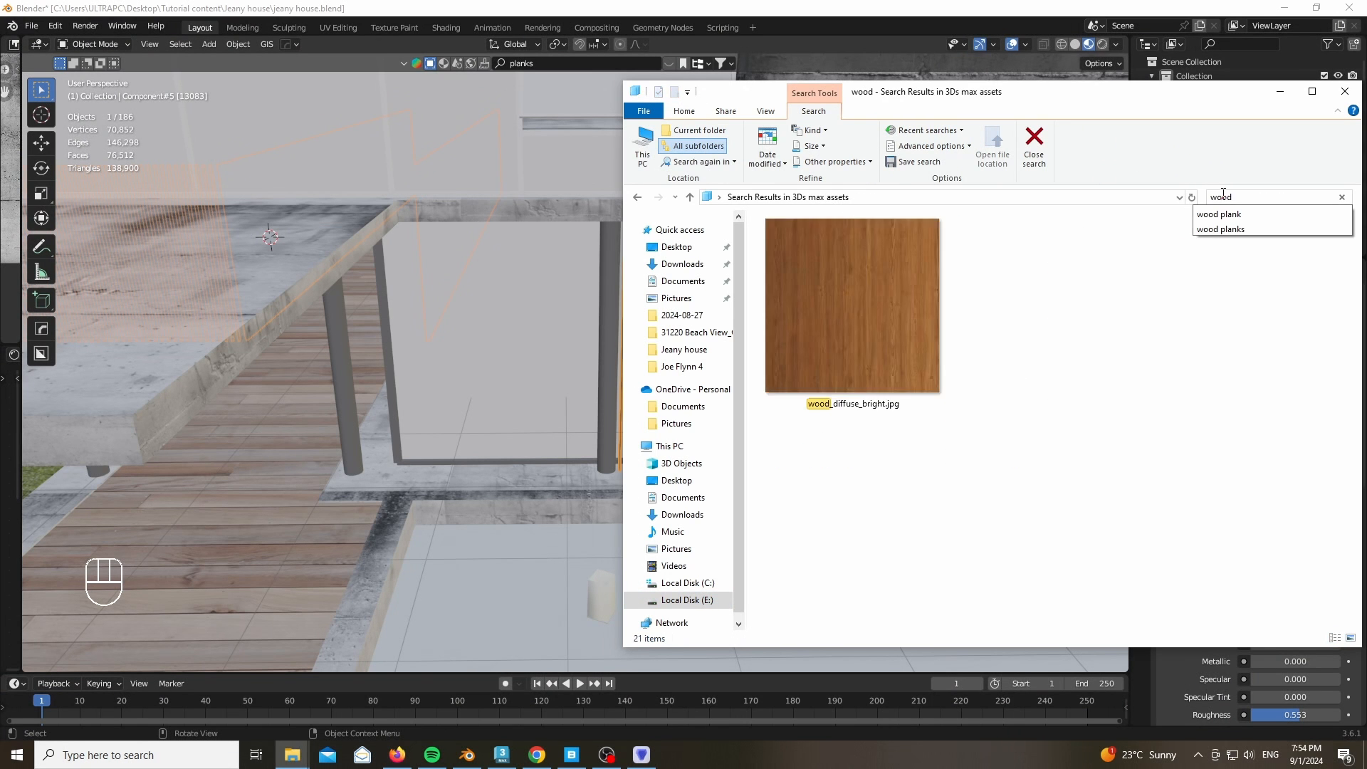
left_click(1245, 507)
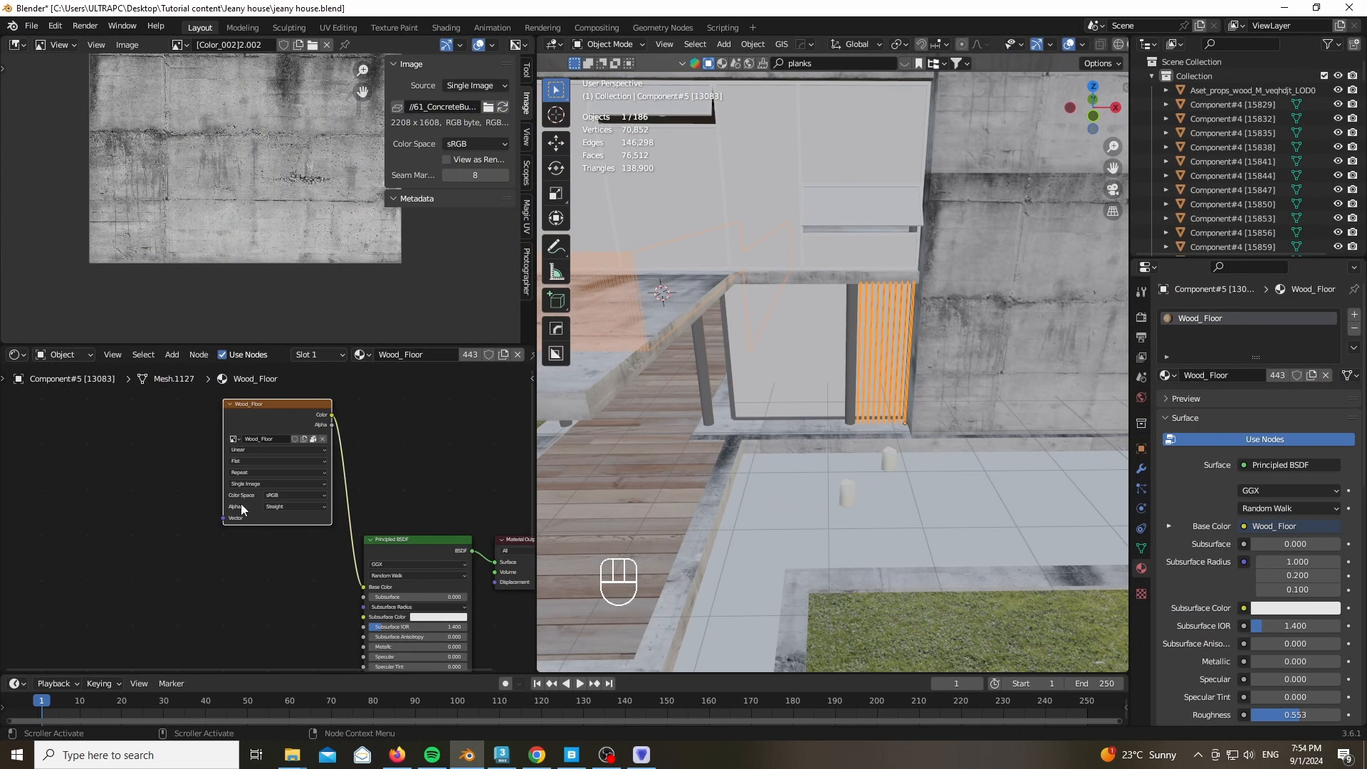
Replace the Wood_Floor image texture node with wood_1_diffuse.jpg from File Explorer, connect it to Base Color and inspect the slats
key("Delete")
middle_click_drag(498, 646, 493, 490)
left_click_drag(321, 344, 310, 142)
left_click(292, 755)
left_click(250, 692)
left_click_drag(136, 286, 136, 286)
left_click_drag(231, 297, 359, 329)
scroll(883, 335, "up", 5)
scroll(895, 334, "down", 6)
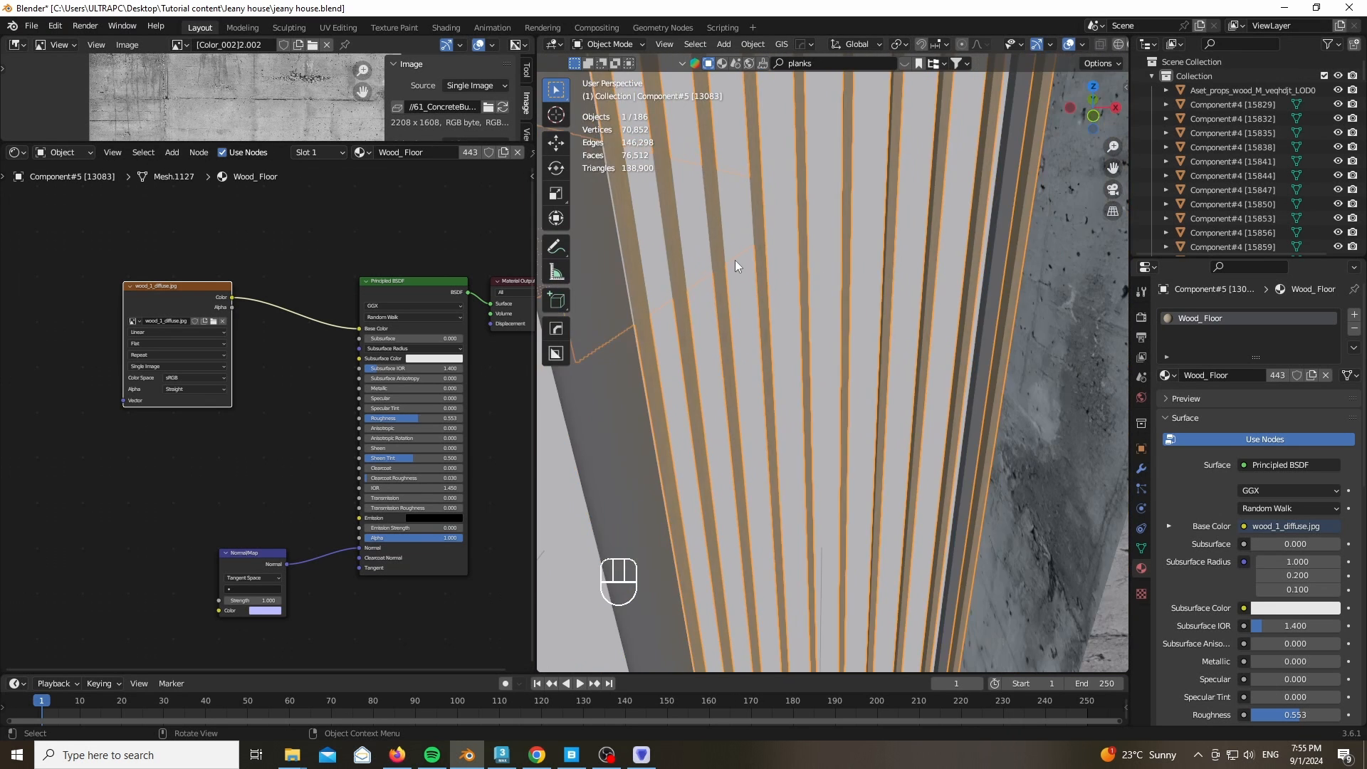
scroll(848, 272, "up", 3)
scroll(847, 272, "down", 4)
scroll(291, 484, "up", 4)
Connect the wood_1_diffuse.jpg color to Roughness and insert a Color Ramp node on that link
left_click_drag(211, 230, 384, 394)
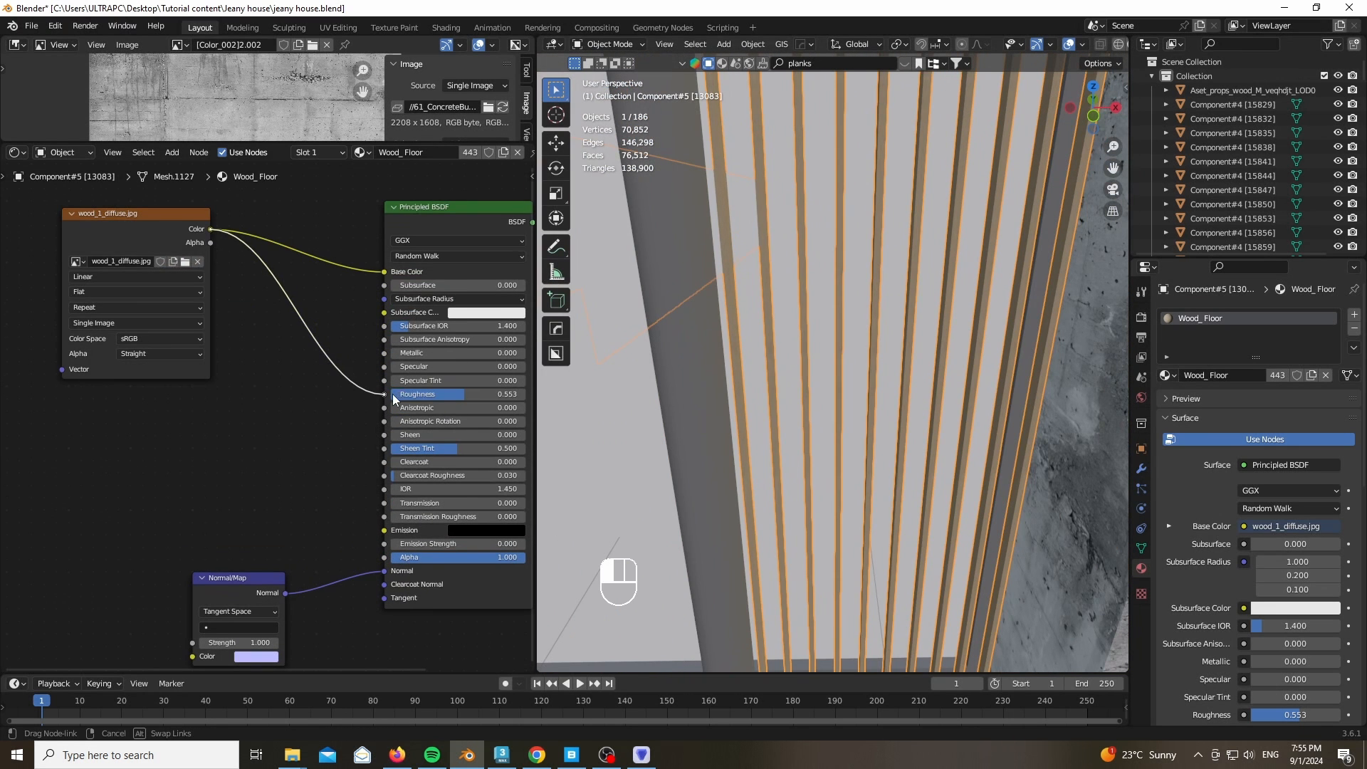
scroll(748, 237, "up", 3)
key("shift+a")
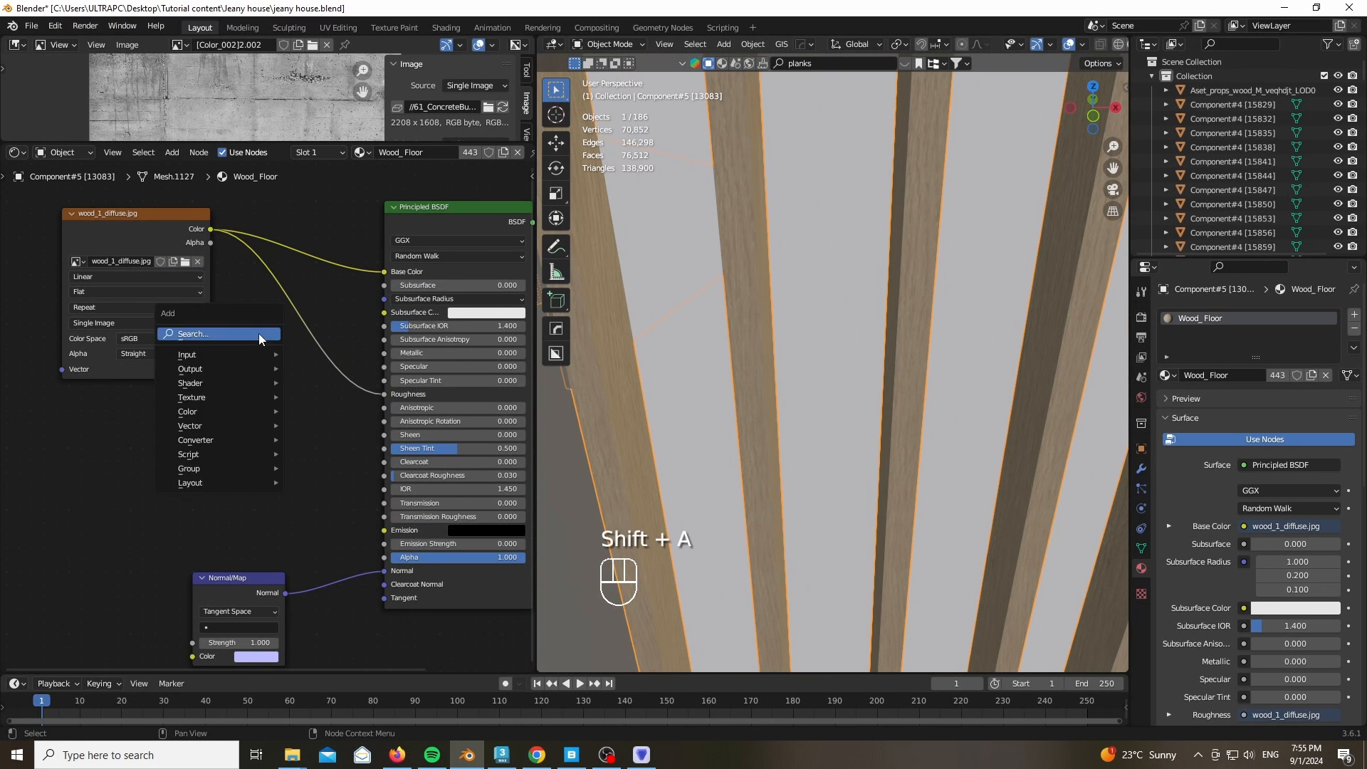
left_click(259, 333)
type("col")
left_click(306, 377)
left_click(336, 380)
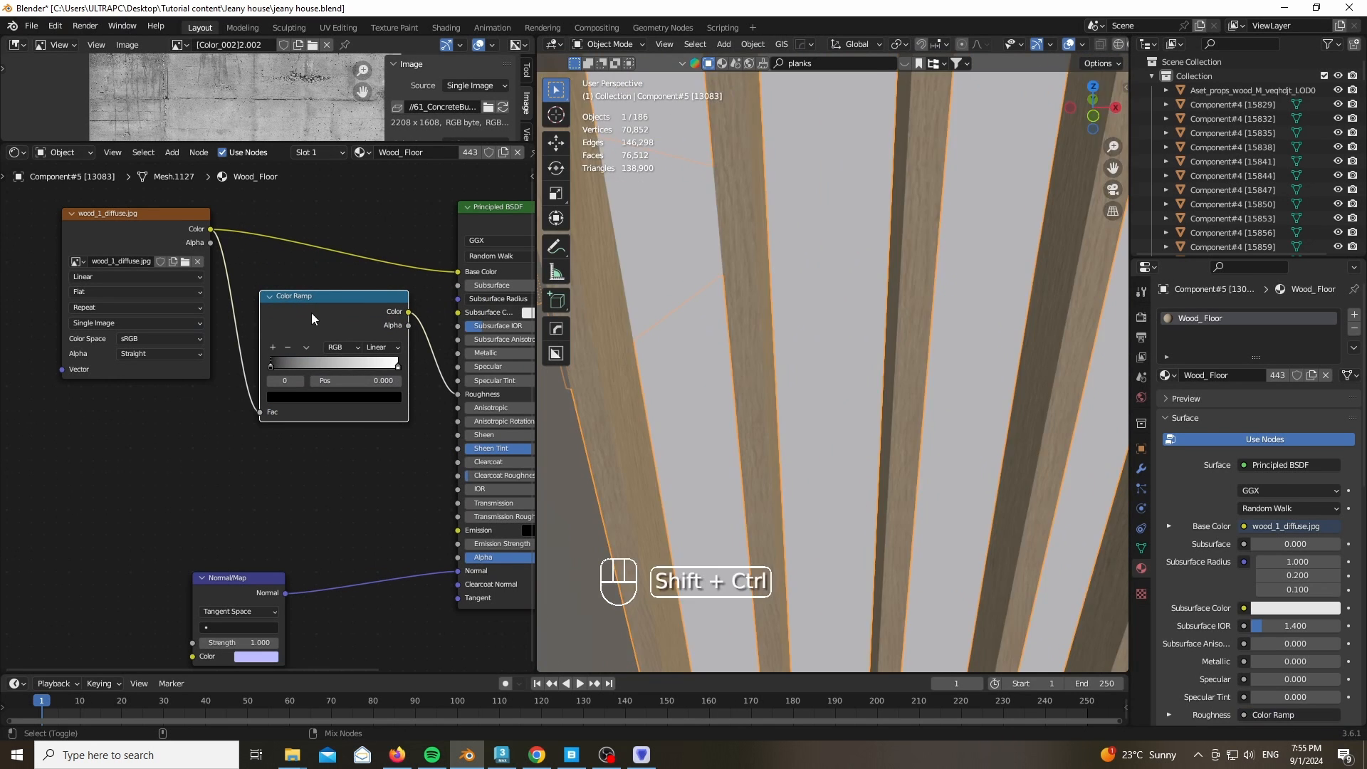
Preview the Color Ramp output on the slats and delete the material's Normal Map node
left_click(310, 313, "ctrl+shift")
left_click(229, 584)
key("Delete")
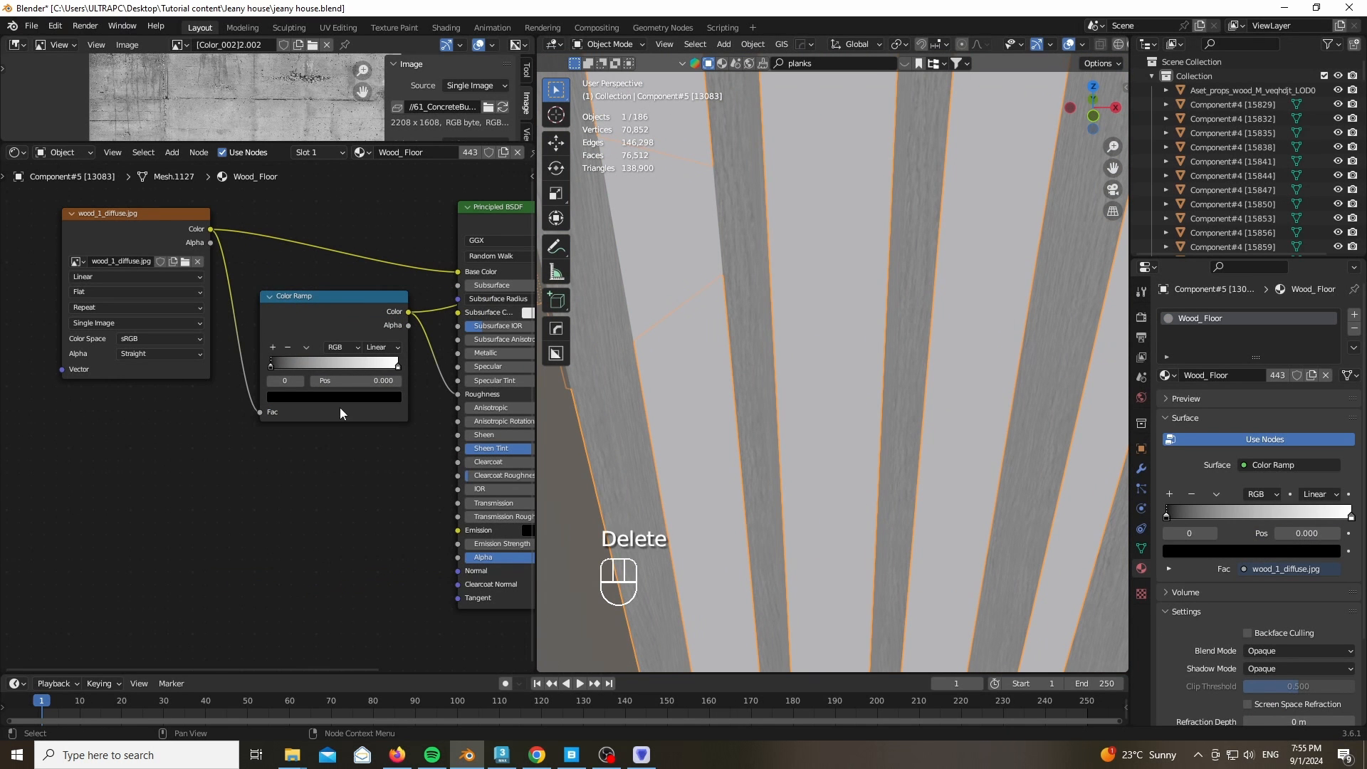
scroll(682, 411, "down", 3)
scroll(682, 412, "down", 7)
Reconnect the slats' Principled BSDF to the material output and select the concrete wall
left_click(1007, 316)
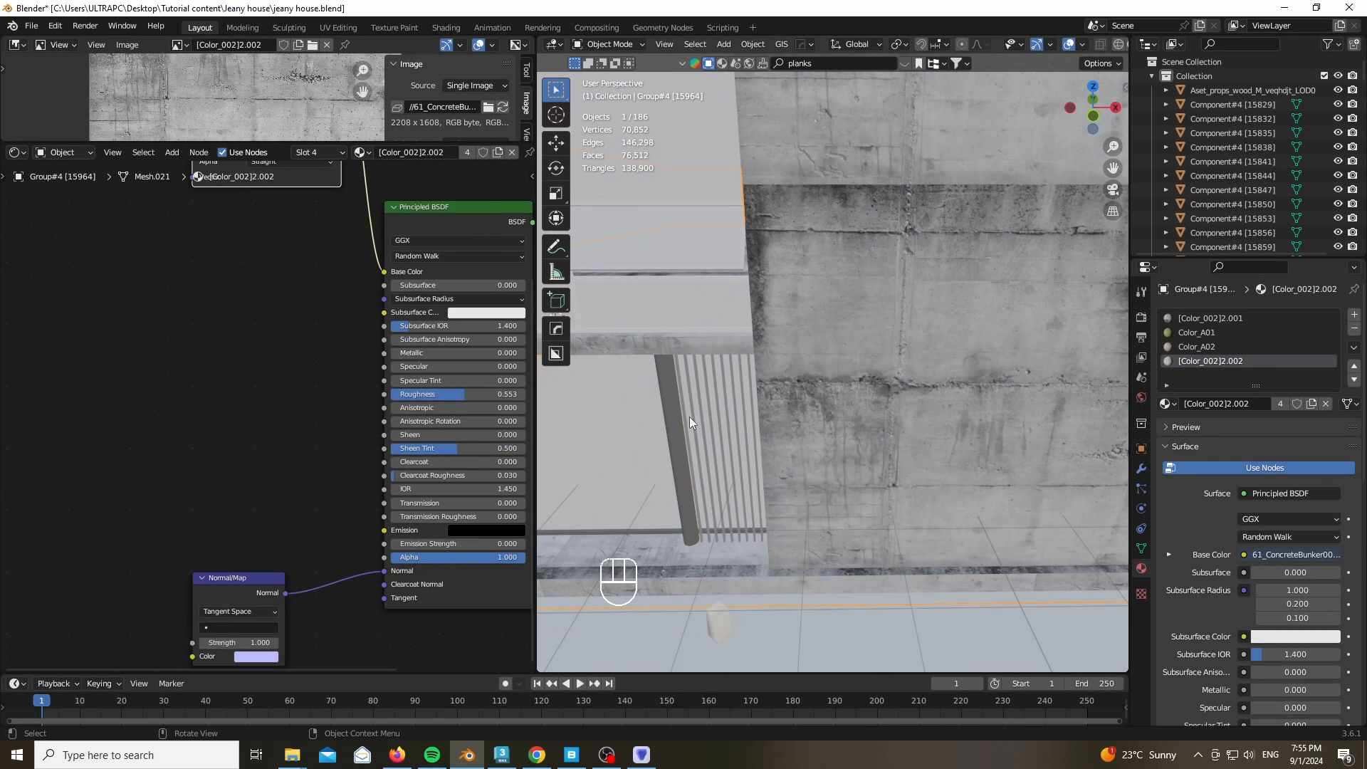
left_click(689, 416)
left_click(473, 222, "ctrl+shift")
left_click(916, 225)
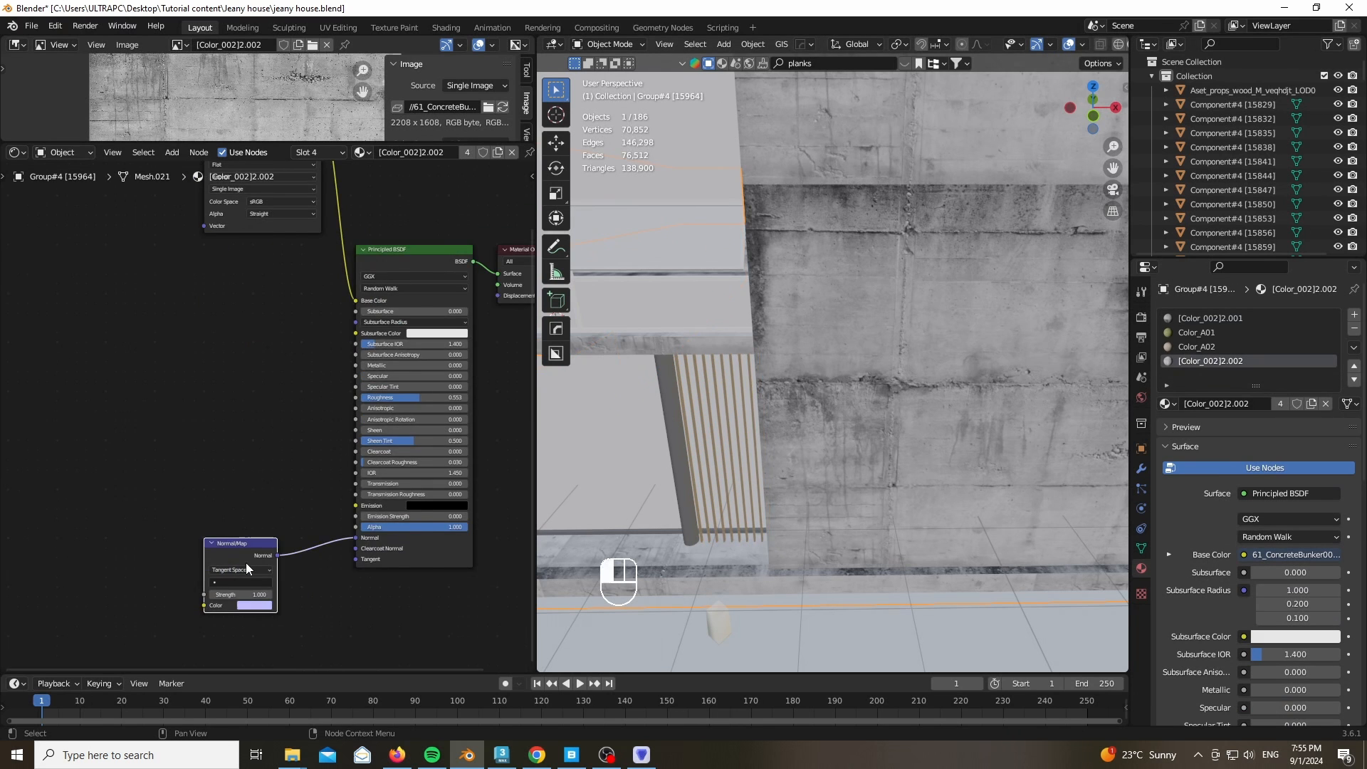
Delete the concrete material's Normal Map node, link the concrete texture color to Roughness and insert a Color Ramp node on that link
key("x")
middle_click_drag(262, 285, 337, 374)
left_click_drag(344, 207, 432, 487)
key("shift+a")
left_click(349, 359)
type("col")
left_click(389, 397)
left_click(305, 470)
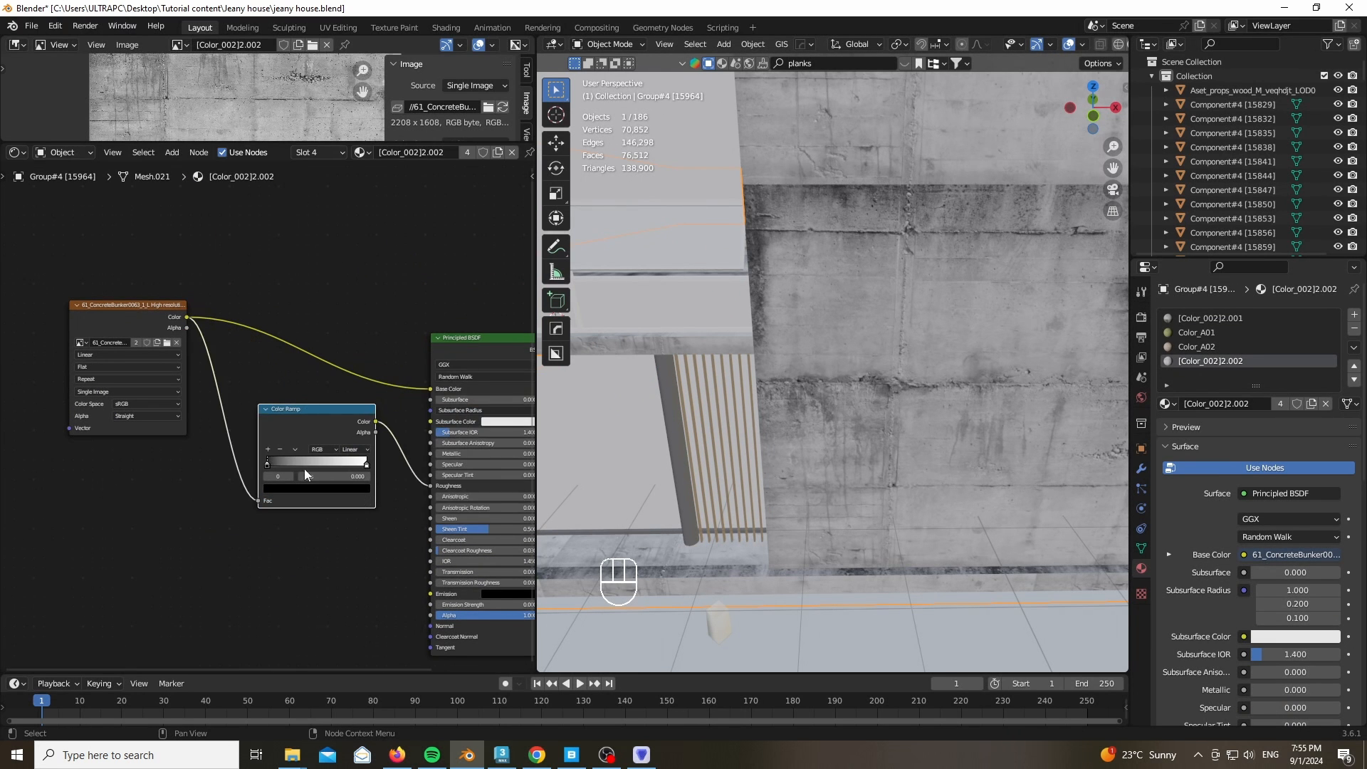
Move the Color Ramp's black stop to 0.068 and its white stop slightly inward, and preview the ramp on the concrete wall
scroll(305, 471, "up", 2)
left_click_drag(399, 425, 391, 426)
mouse_move(253, 431)
left_mouse_down()
mouse_move(285, 422)
mouse_move(280, 451)
mouse_move(262, 425)
left_mouse_up()
left_click(317, 378, "ctrl+shift")
Link the Color Ramp color to the Principled BSDF's Normal input and insert a Bump node on that link
scroll(348, 424, "down", 2)
middle_click_drag(349, 424, 344, 366)
left_click_drag(324, 335, 260, 366)
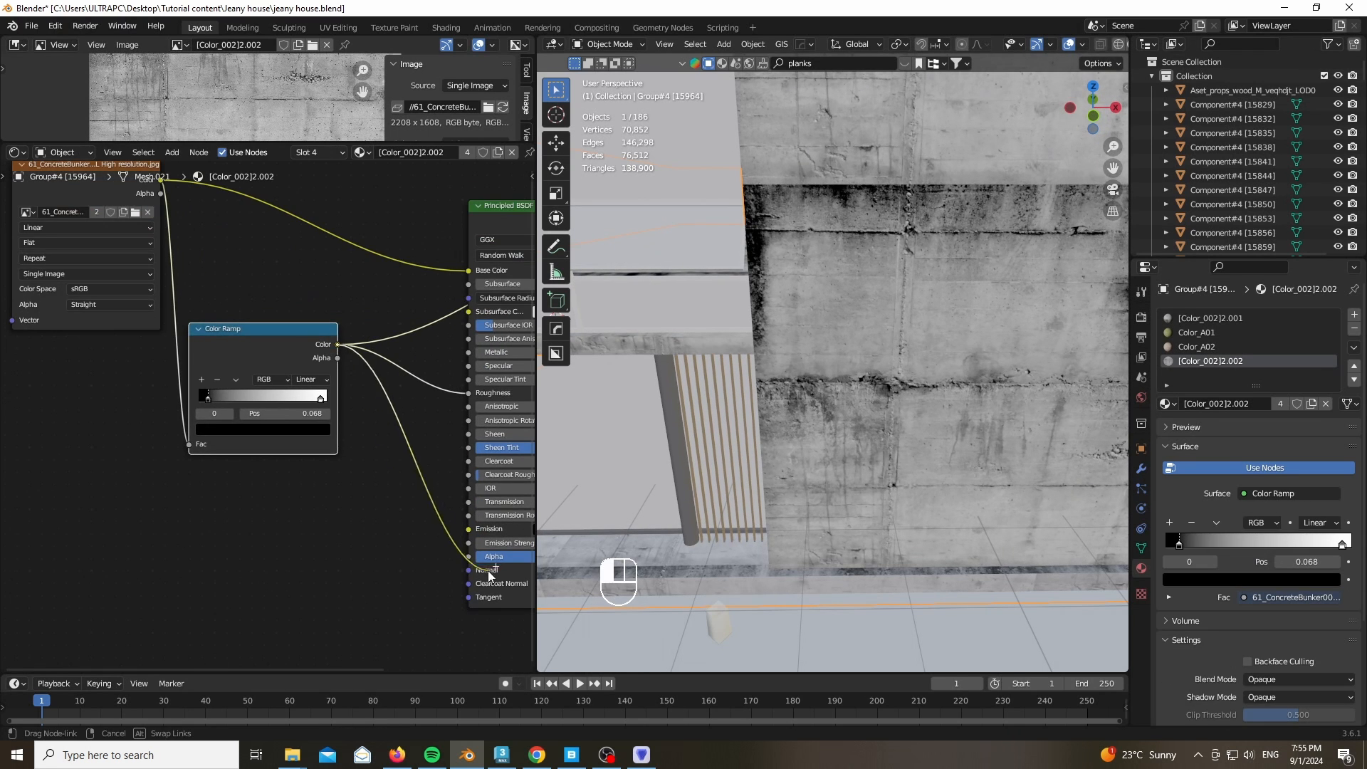
key("shift+a")
left_click(399, 416)
type("bump")
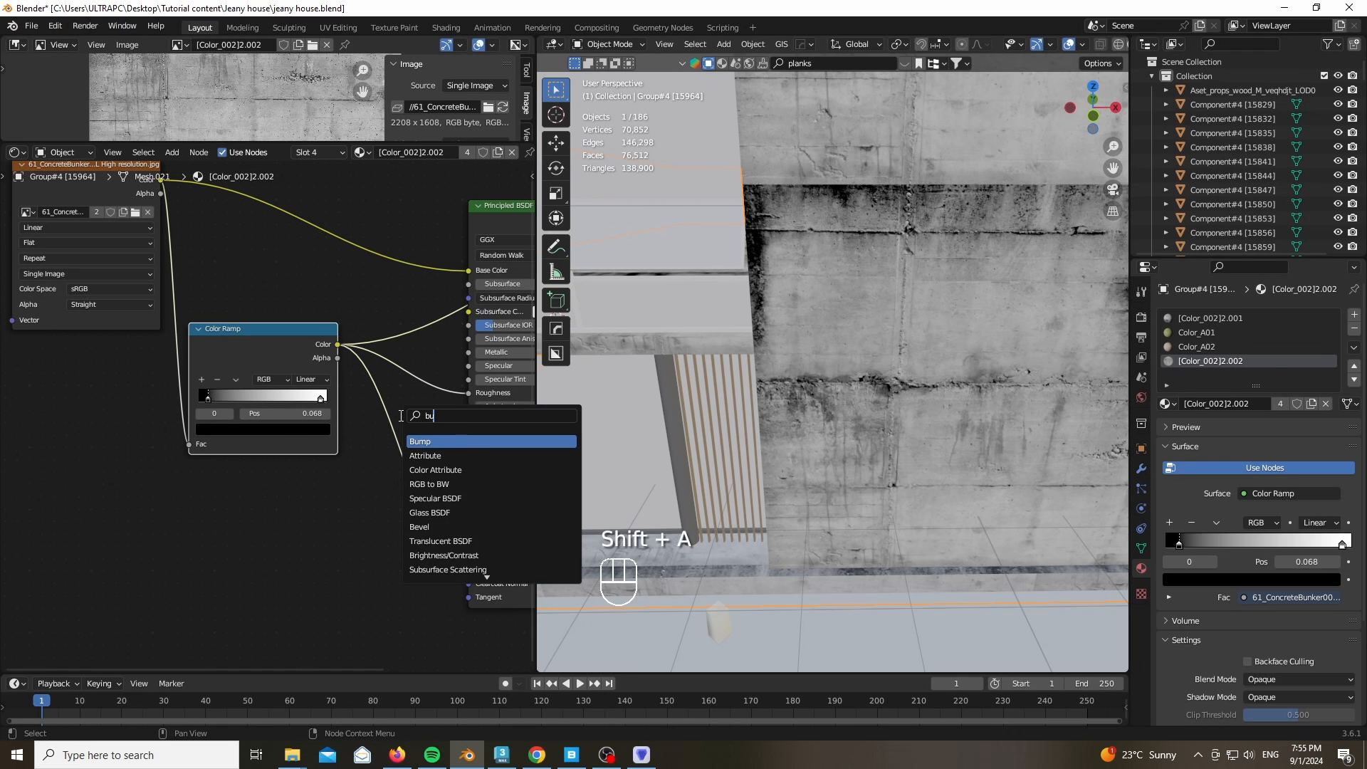
key("Return")
left_click(382, 482)
left_click_drag(386, 524, 387, 510)
scroll(385, 246, "down", 4)
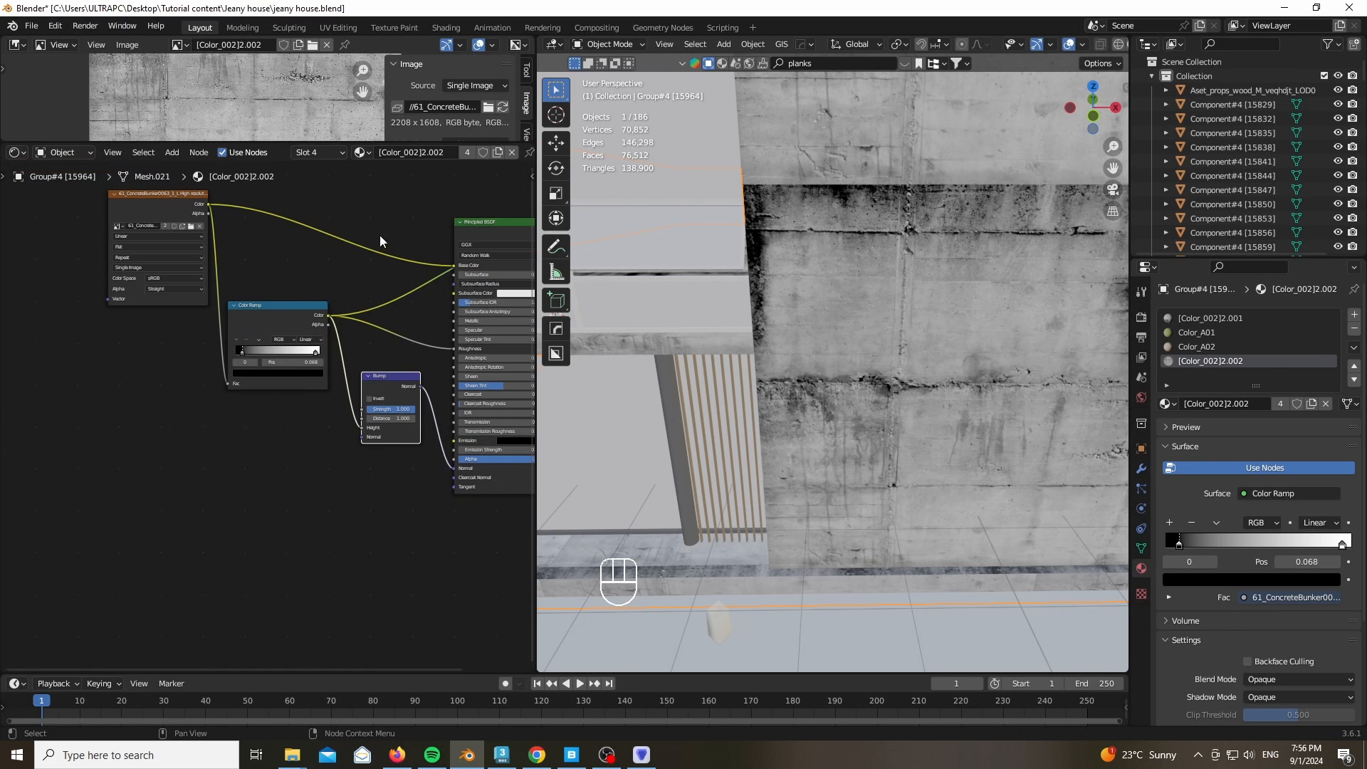
Reconnect the concrete's Principled BSDF to the material output, set the Bump Distance to 0.080 and inspect the wall
middle_click_drag(379, 235, 292, 251)
left_click(414, 238, "ctrl+shift")
left_click_drag(510, 276, 555, 291)
scroll(181, 500, "up", 10)
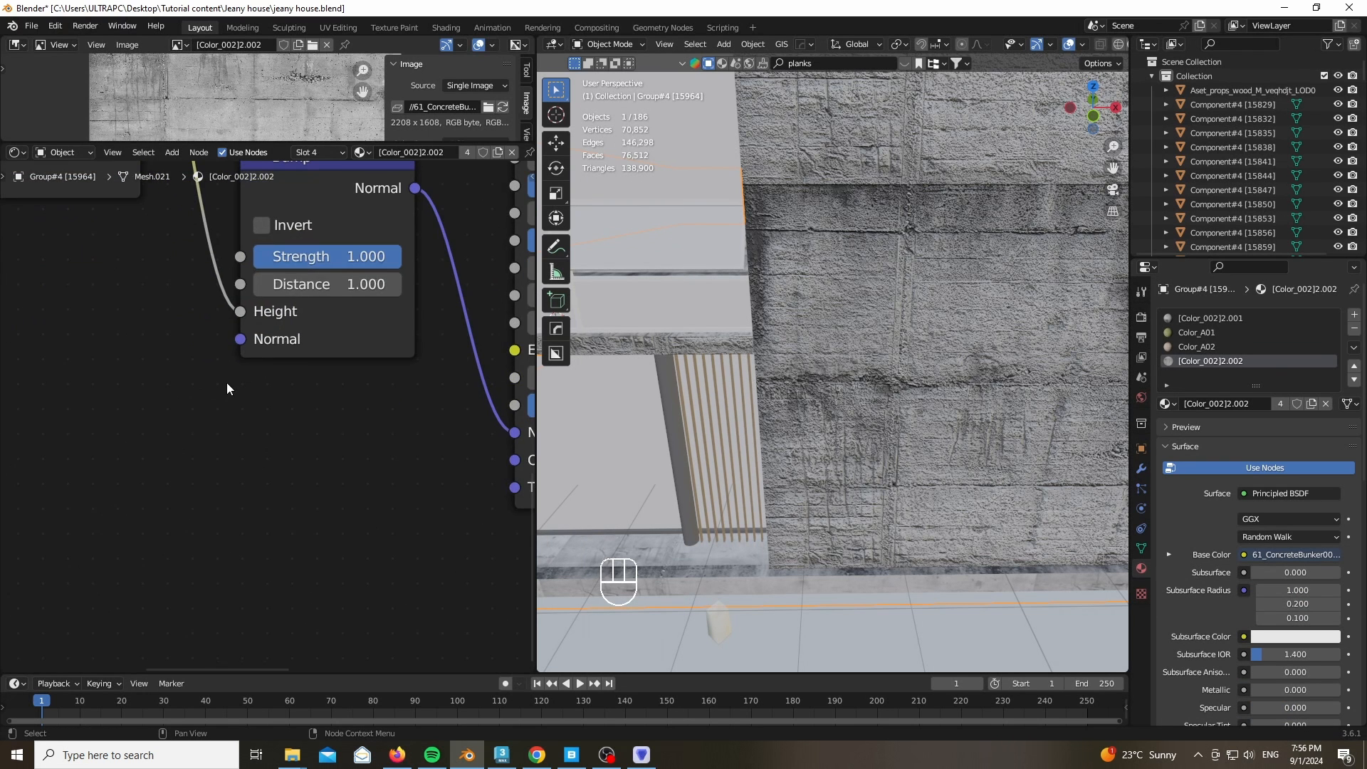
left_click_drag(380, 284, 324, 284, "shift")
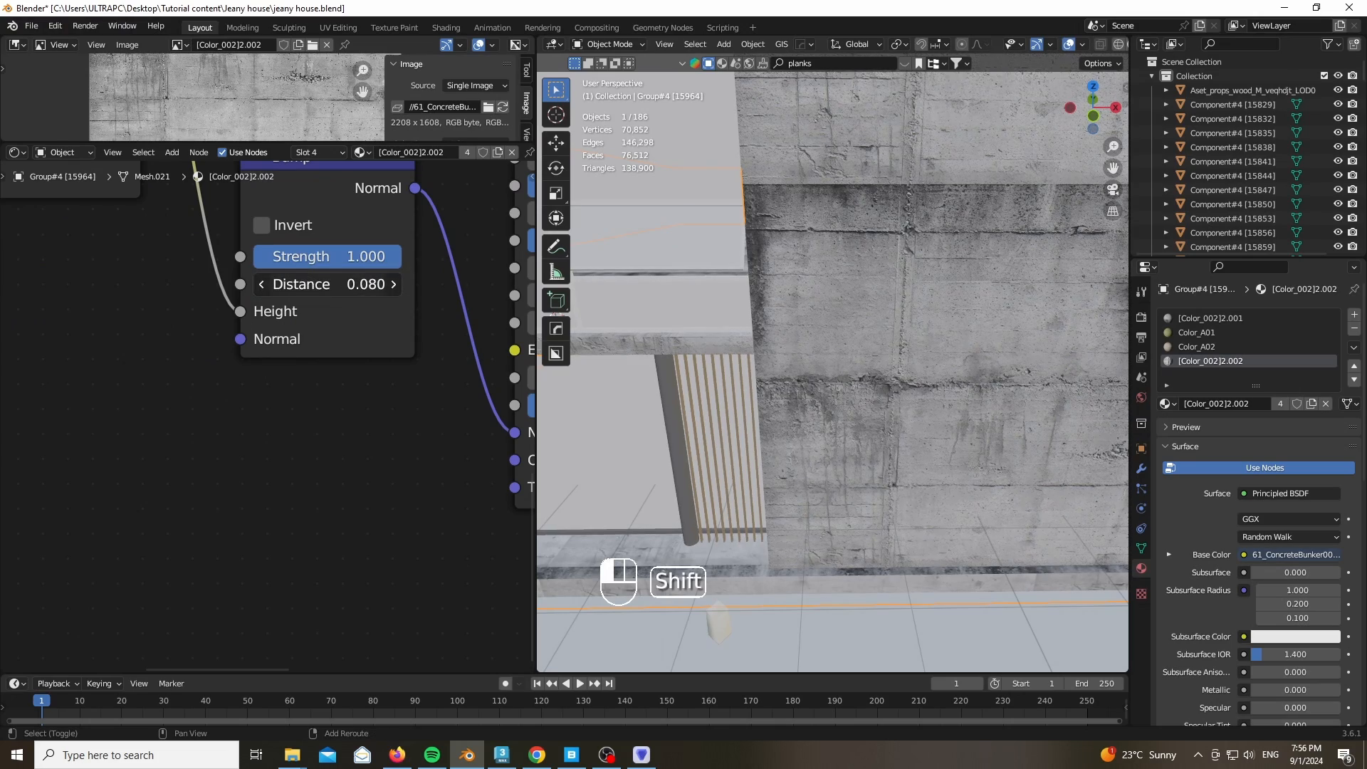
scroll(953, 393, "up", 4)
middle_click_drag(857, 401, 759, 409, "shift")
scroll(759, 408, "down", 8)
scroll(229, 455, "down", 10)
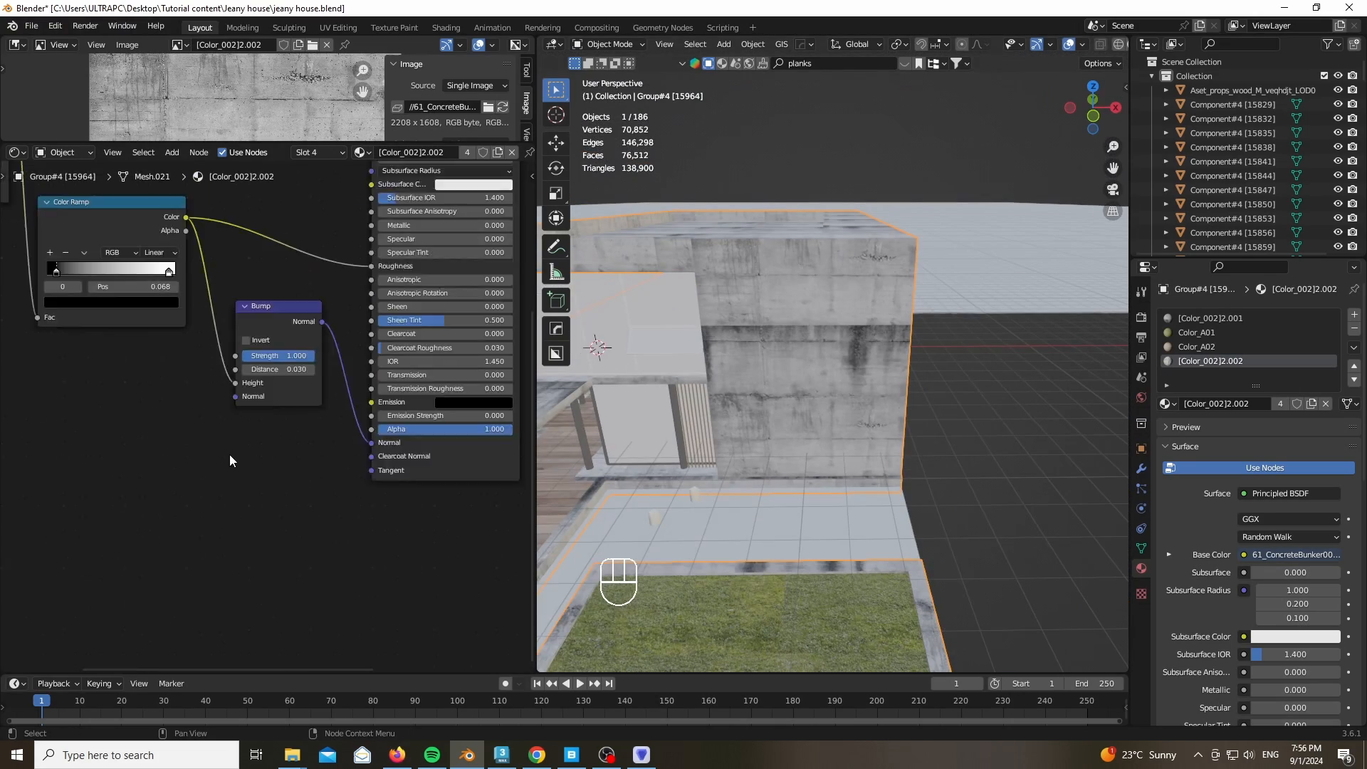
left_click(349, 260, "ctrl+shift")
Open the Color_A02 wood deck material and link its image texture color to Roughness
scroll(1062, 309, "down", 4)
scroll(925, 343, "up", 4)
scroll(924, 343, "down", 2)
middle_click_drag(911, 349, 772, 429)
scroll(772, 428, "up", 2)
scroll(772, 428, "up", 7)
left_click(1234, 347)
middle_click_drag(371, 427, 468, 507)
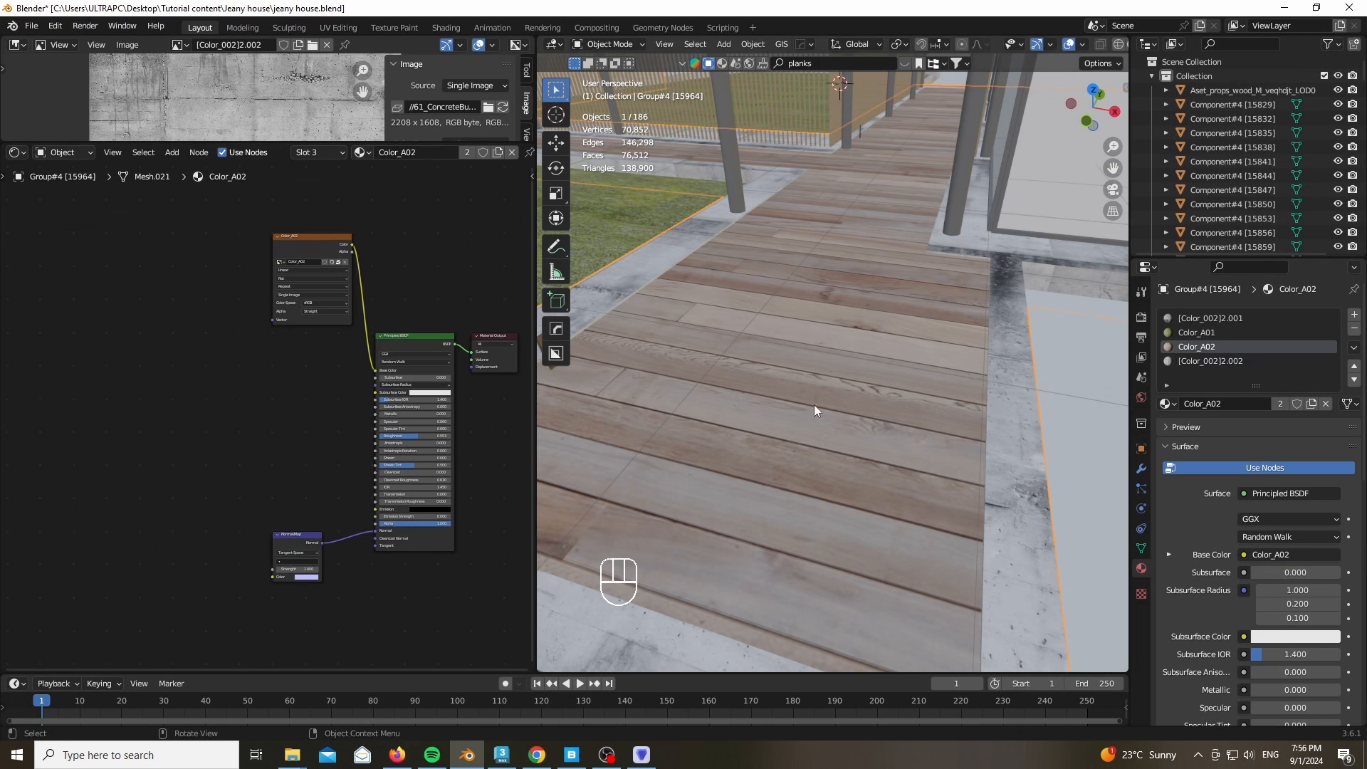
key("Tab")
scroll(325, 234, "up", 4)
key("Tab")
left_click_drag(293, 242, 396, 511)
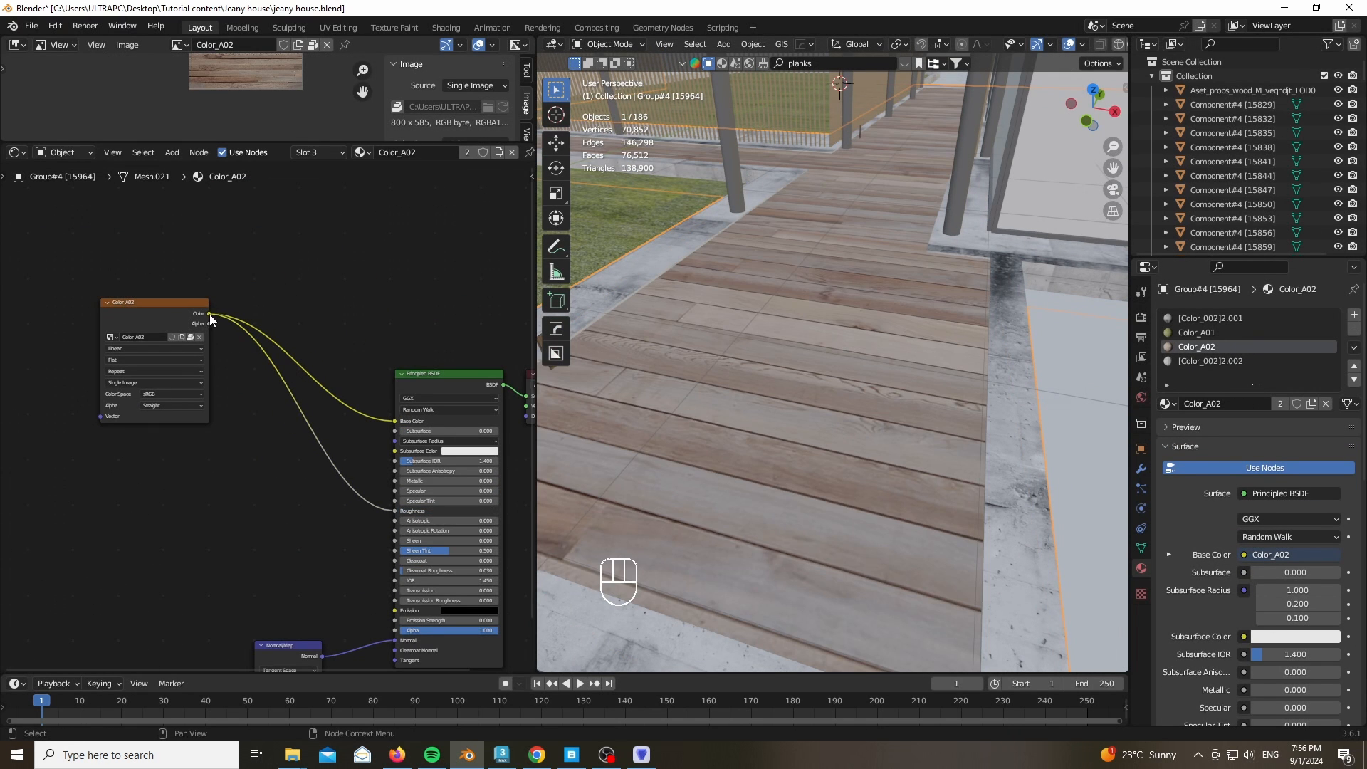
Link the Color_A02 texture color to the Normal input and insert a Bump node on that link
left_click_drag(209, 314, 395, 640)
key("shift+a")
left_click(339, 425)
type("bum")
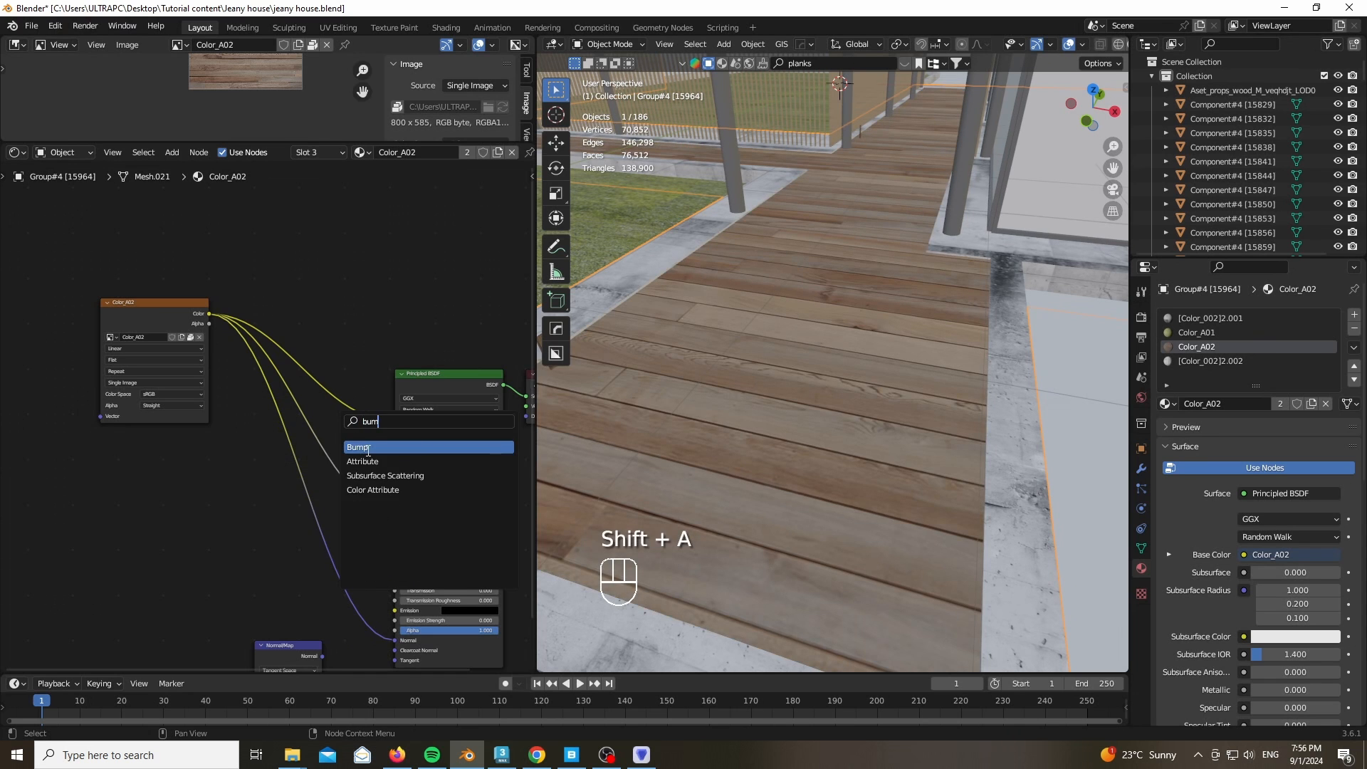
left_click(365, 447)
left_click(326, 552)
left_click_drag(295, 591, 297, 580)
Add Texture Coordinate and Mapping nodes to the Color_A02 image texture and set the mapping scale to 2 on all axes
middle_click_drag(249, 571, 197, 277, "ctrl")
key("ctrl+t")
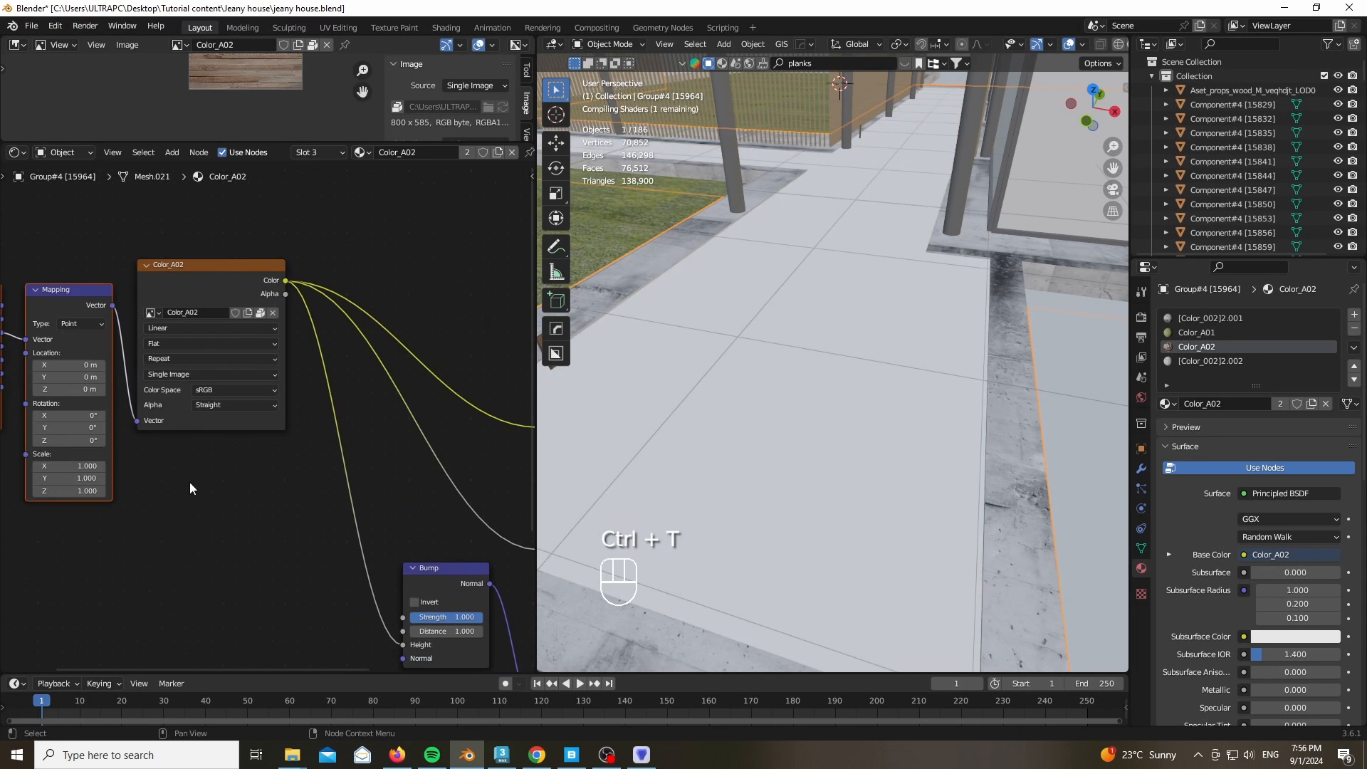
middle_click_drag(190, 481, 377, 438)
key("Return")
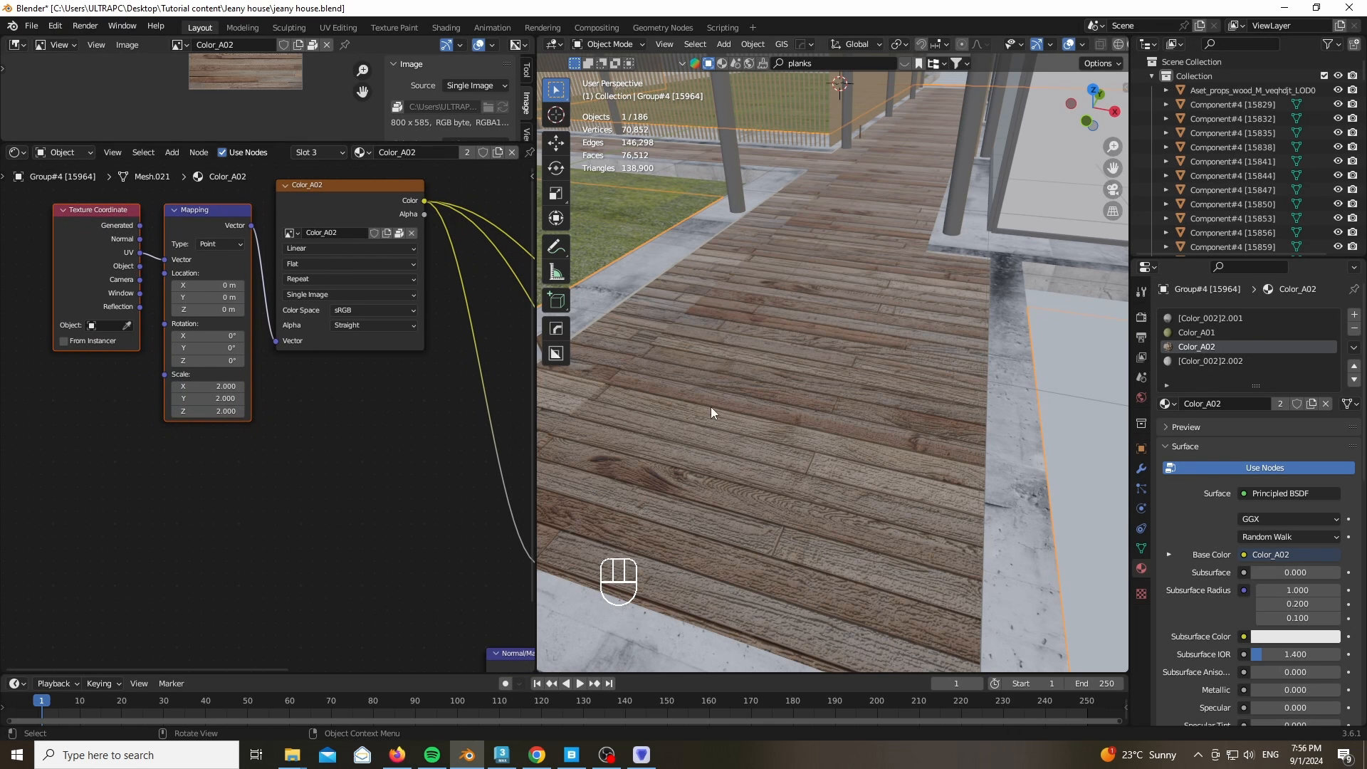
Set the deck material's Bump Distance to 0.080 and delete the unused Normal Map node
left_click_drag(207, 285, 258, 285, "shift")
scroll(213, 357, "down", 3)
scroll(455, 542, "up", 5)
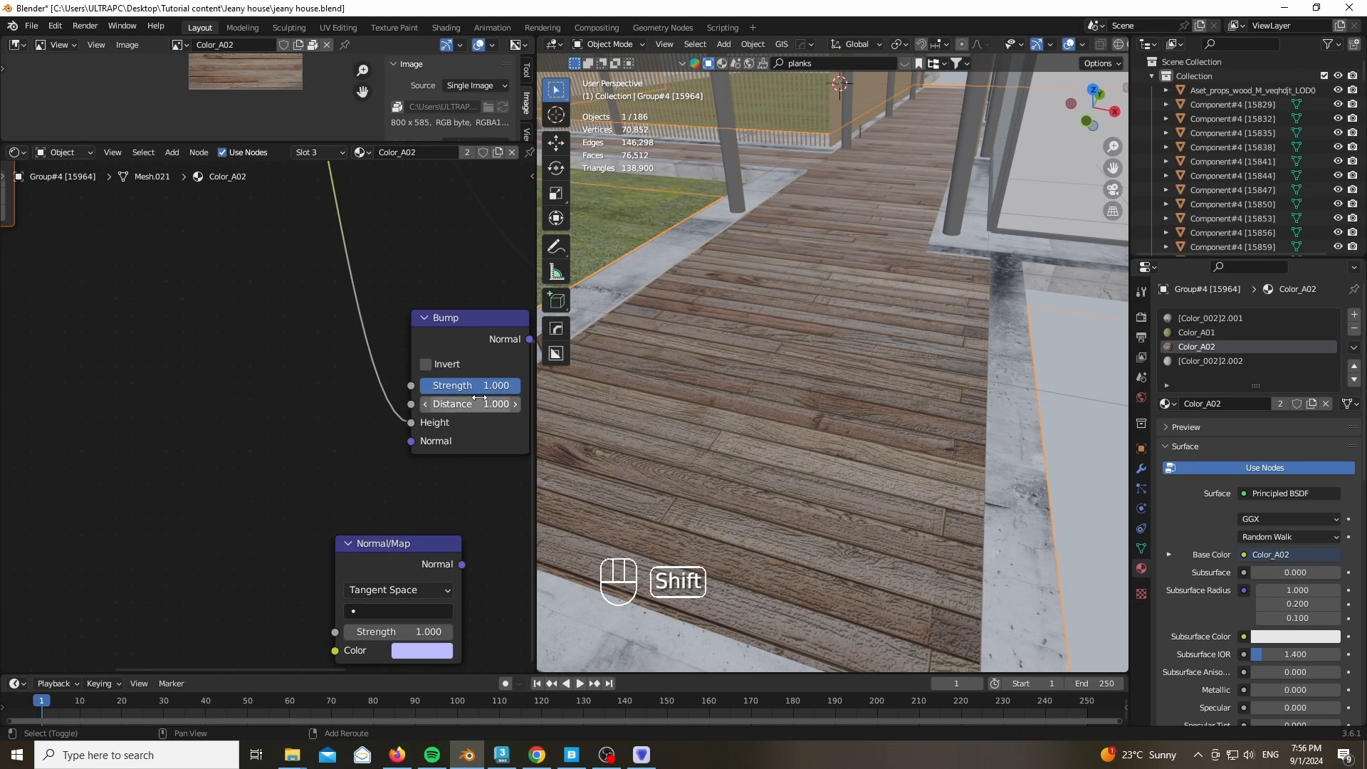
left_click_drag(470, 403, 427, 403, "shift")
scroll(857, 413, "down", 5)
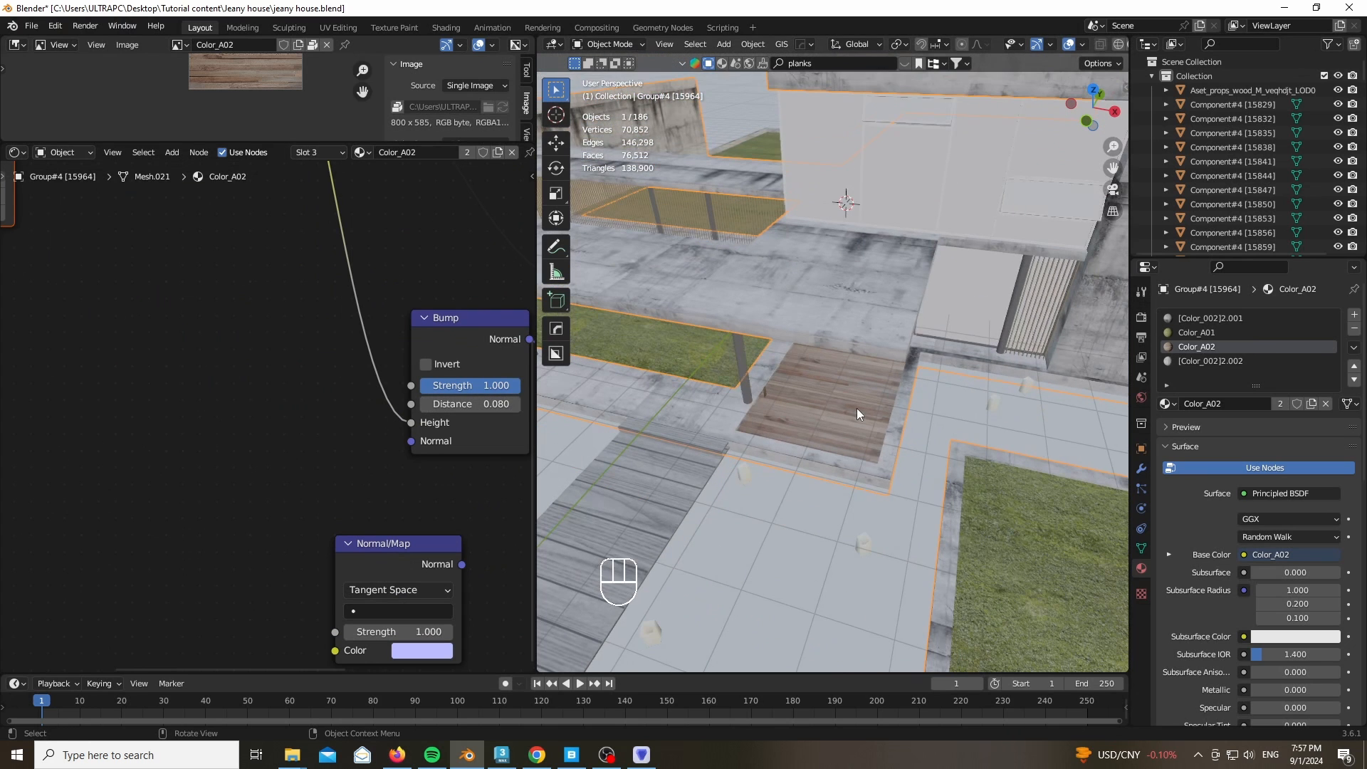
scroll(774, 387, "down", 4)
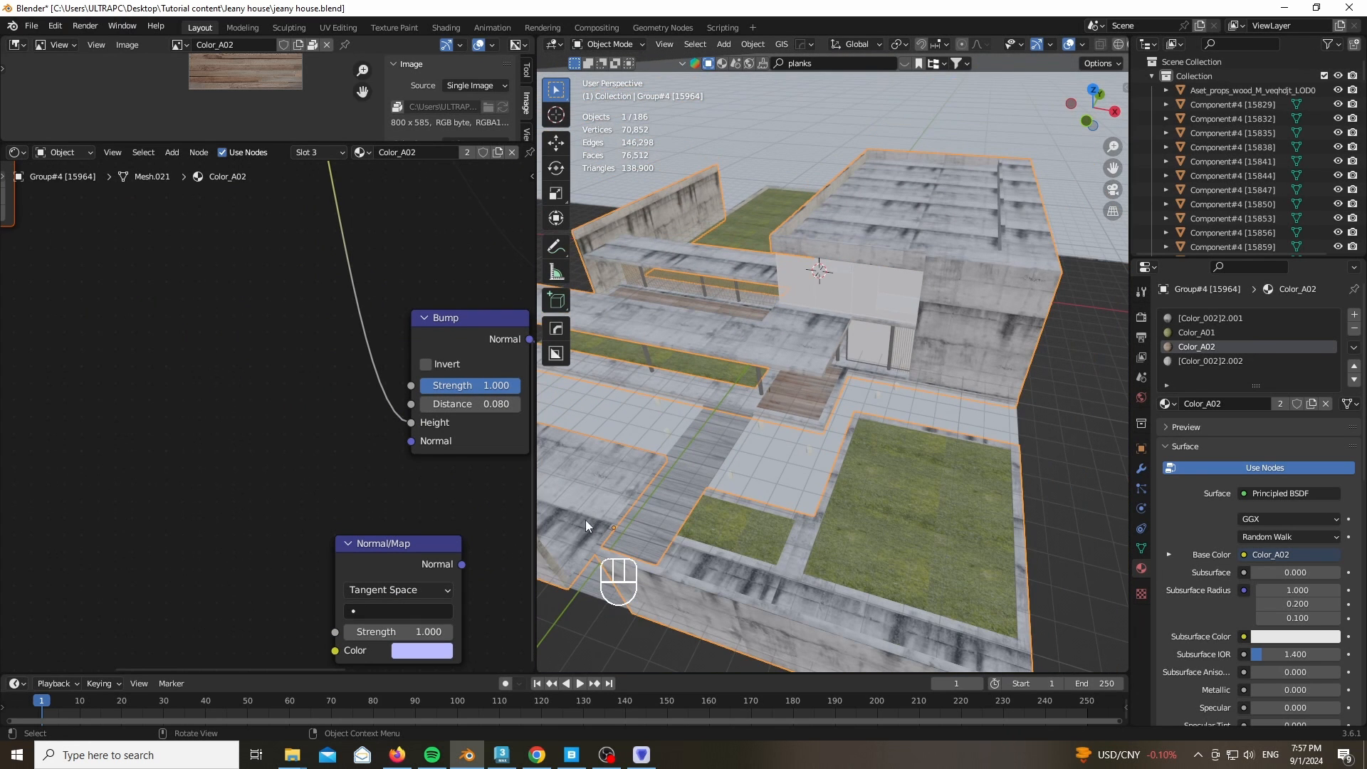
left_click(431, 544)
key("x")
Enlarge the 3D view, select the pale flat surface beside the lawns and replace its material with a new one
left_click_drag(536, 470, 137, 470)
scroll(716, 562, "down", 4)
scroll(643, 337, "up", 6)
left_click(847, 396)
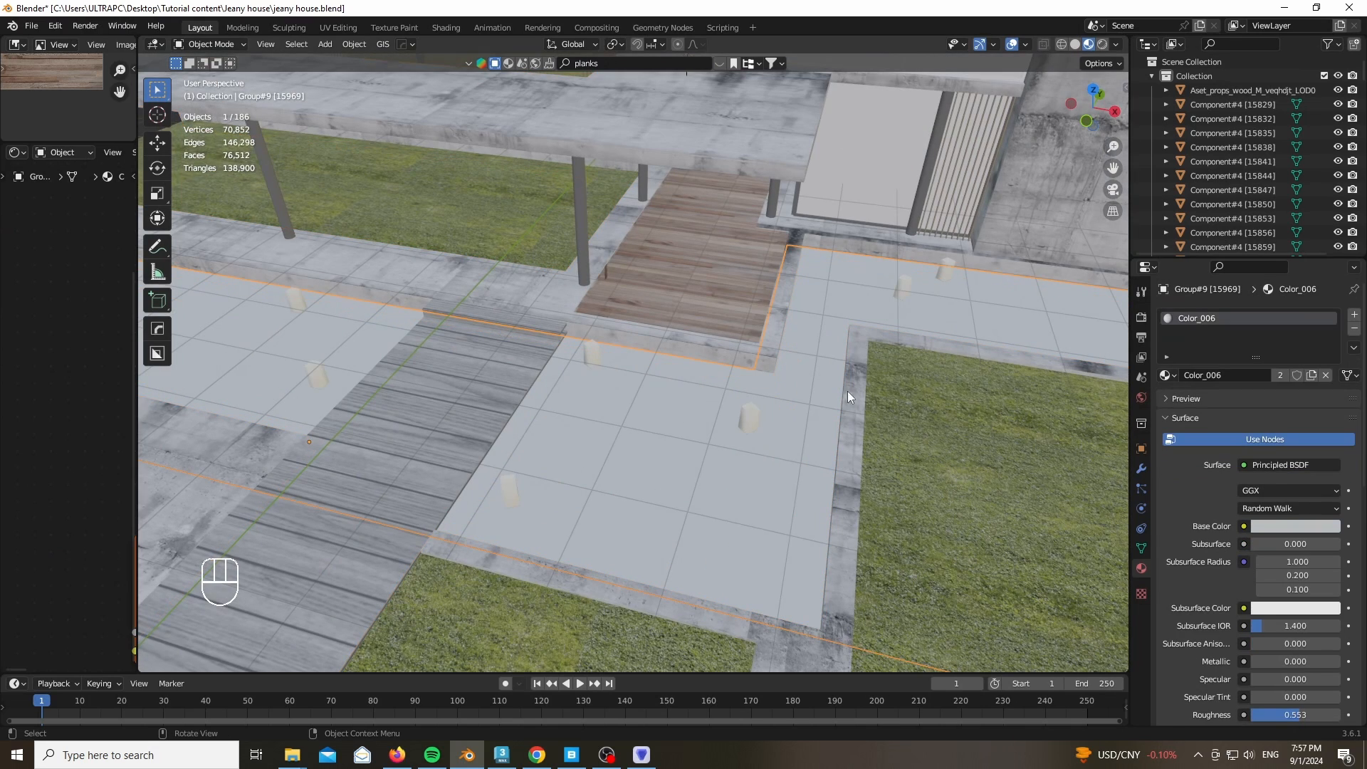
left_click(1355, 329)
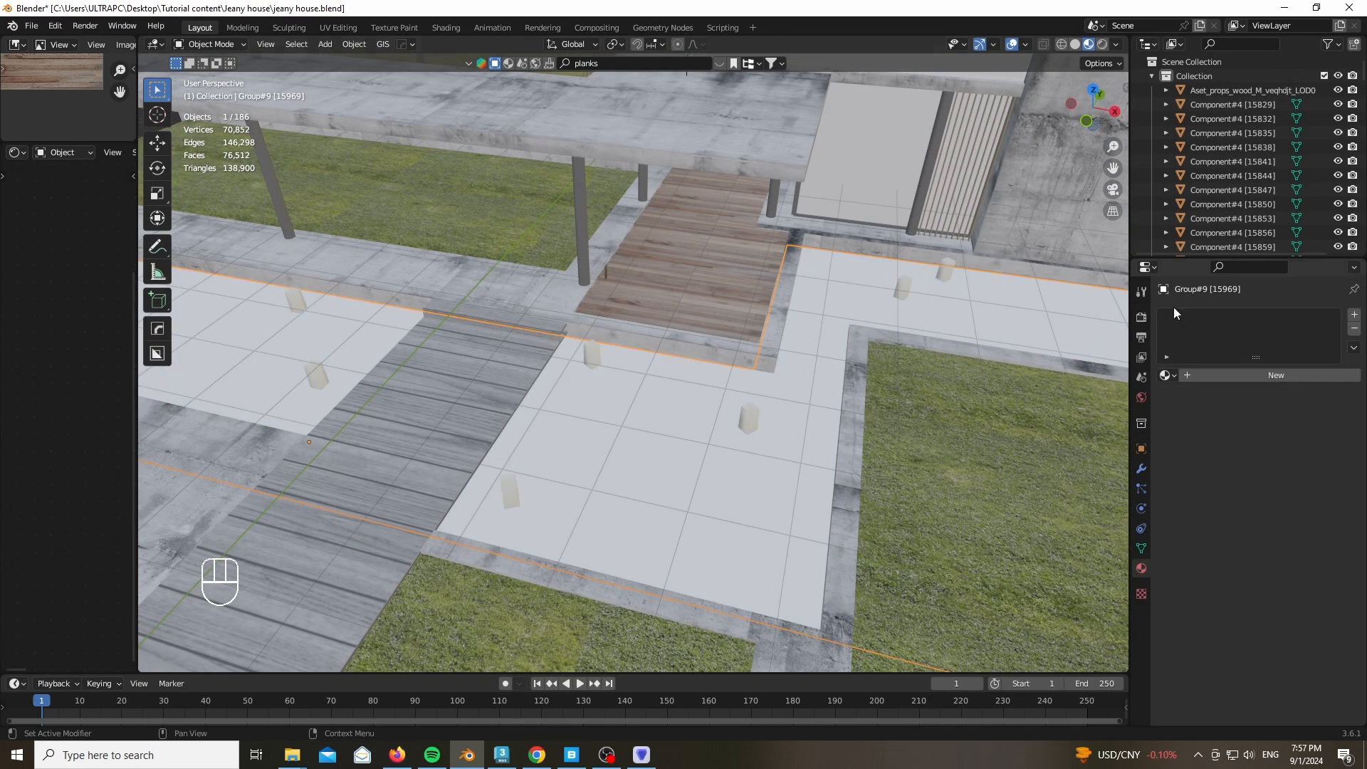
left_click(1232, 376)
Recalculate the normals of all the surface's faces and merge them with Limited Dissolve
key("Tab")
key("a")
scroll(794, 284, "down", 5)
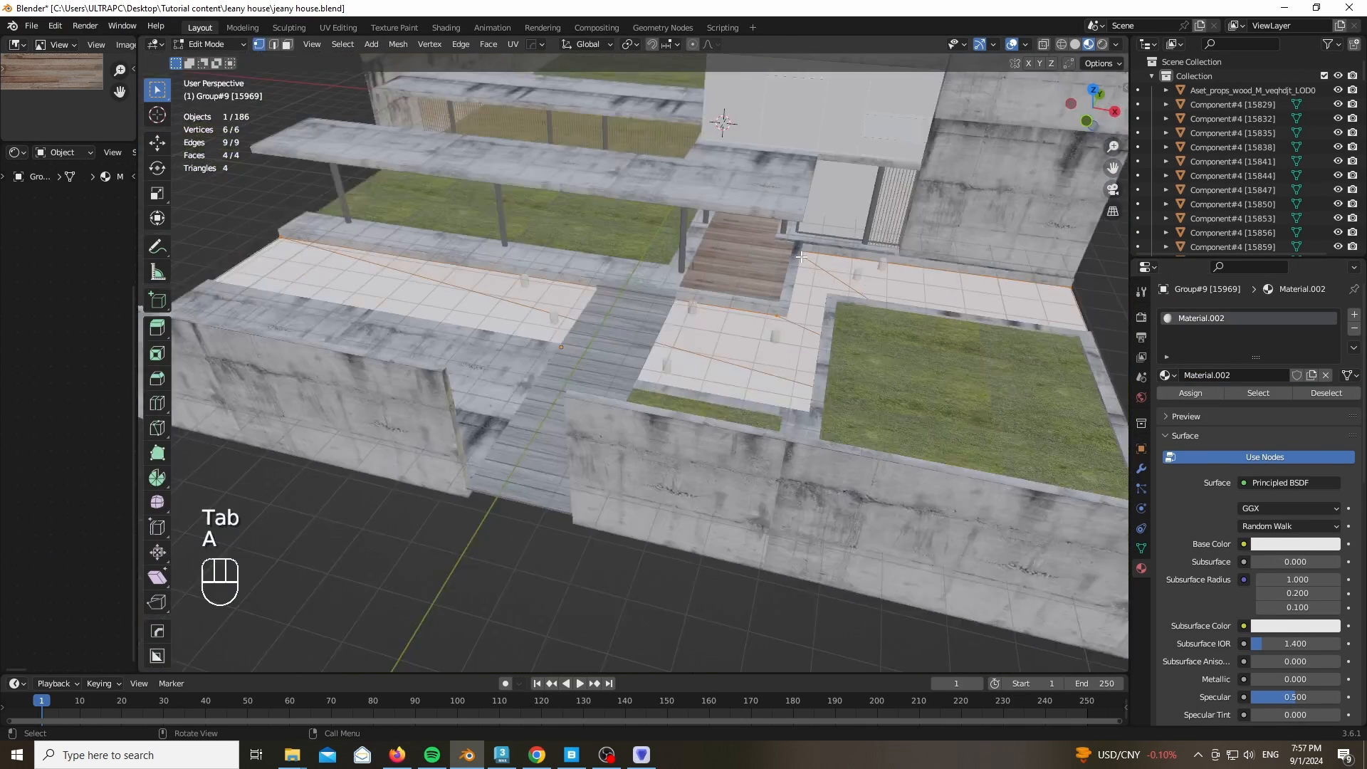
scroll(794, 284, "up", 5)
key("shift+n")
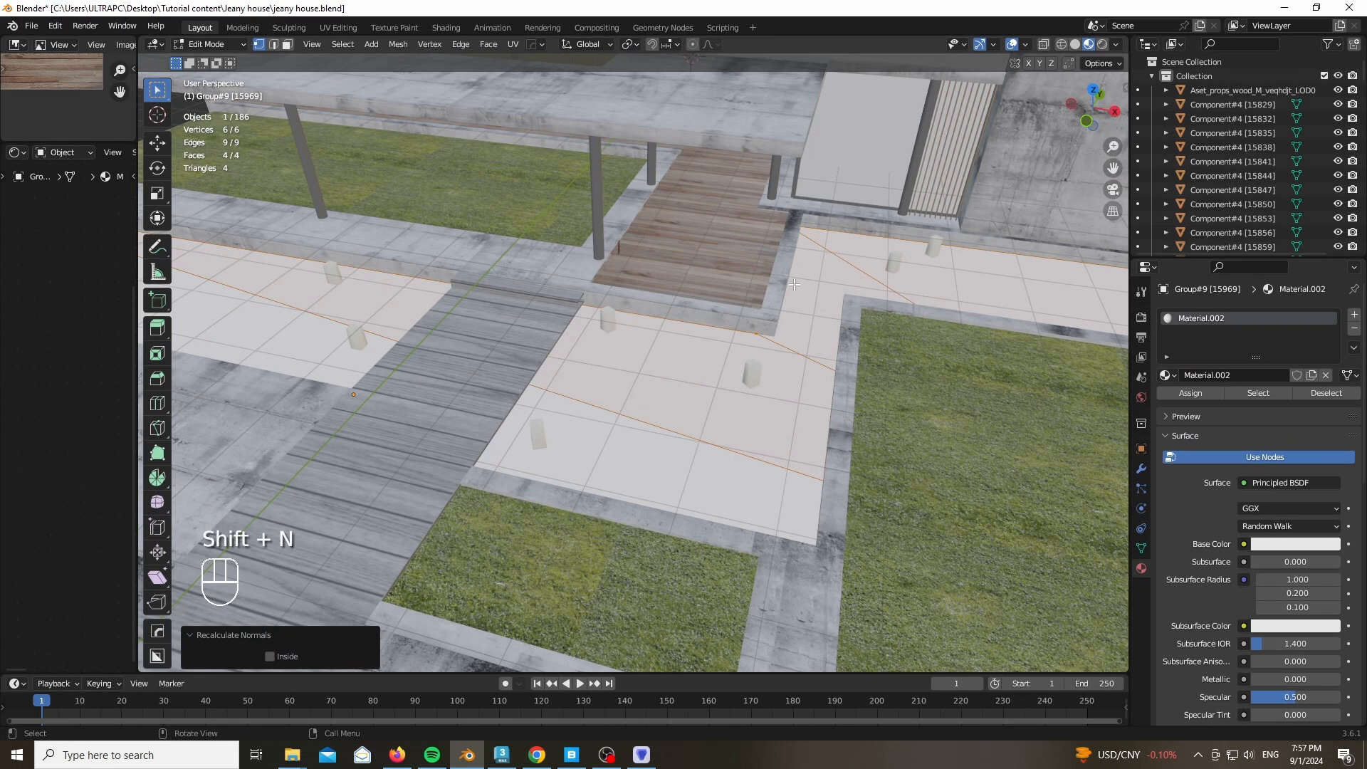
key("x")
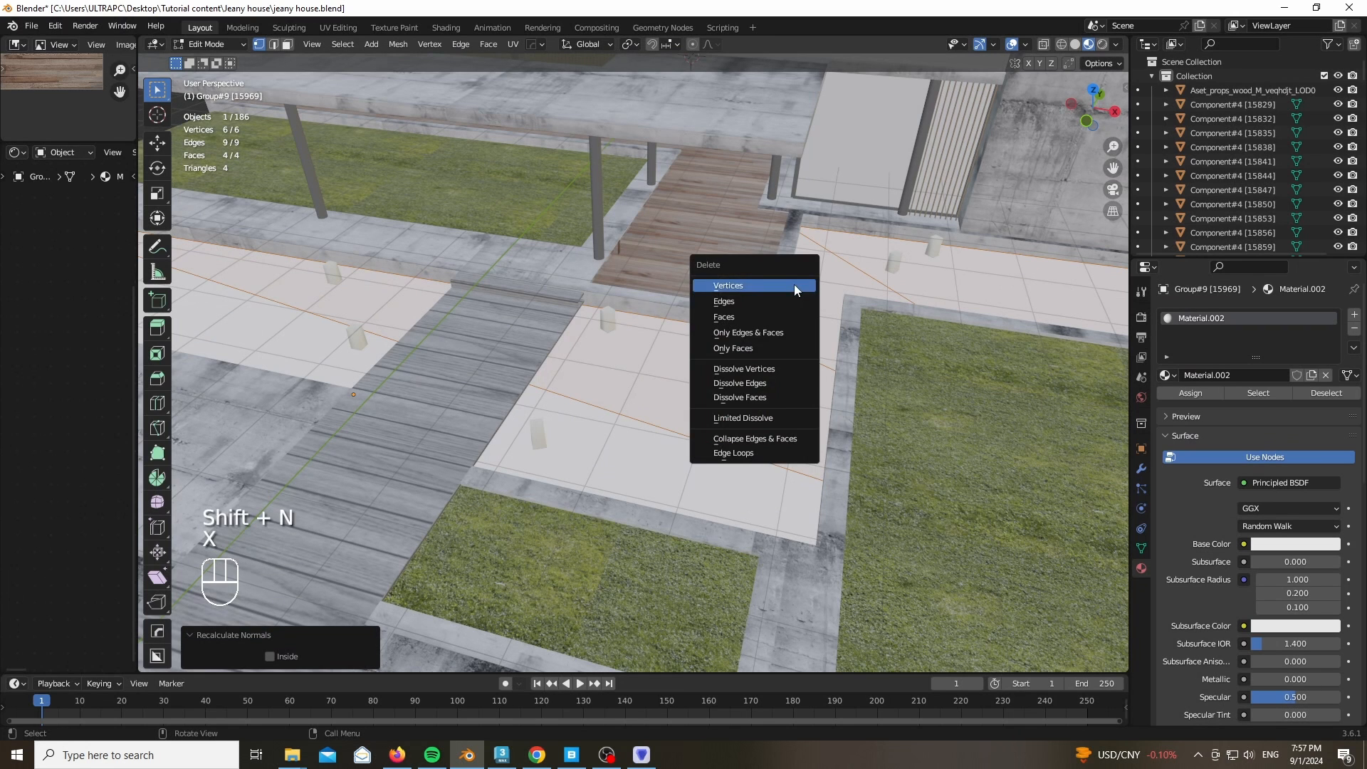
left_click(749, 423)
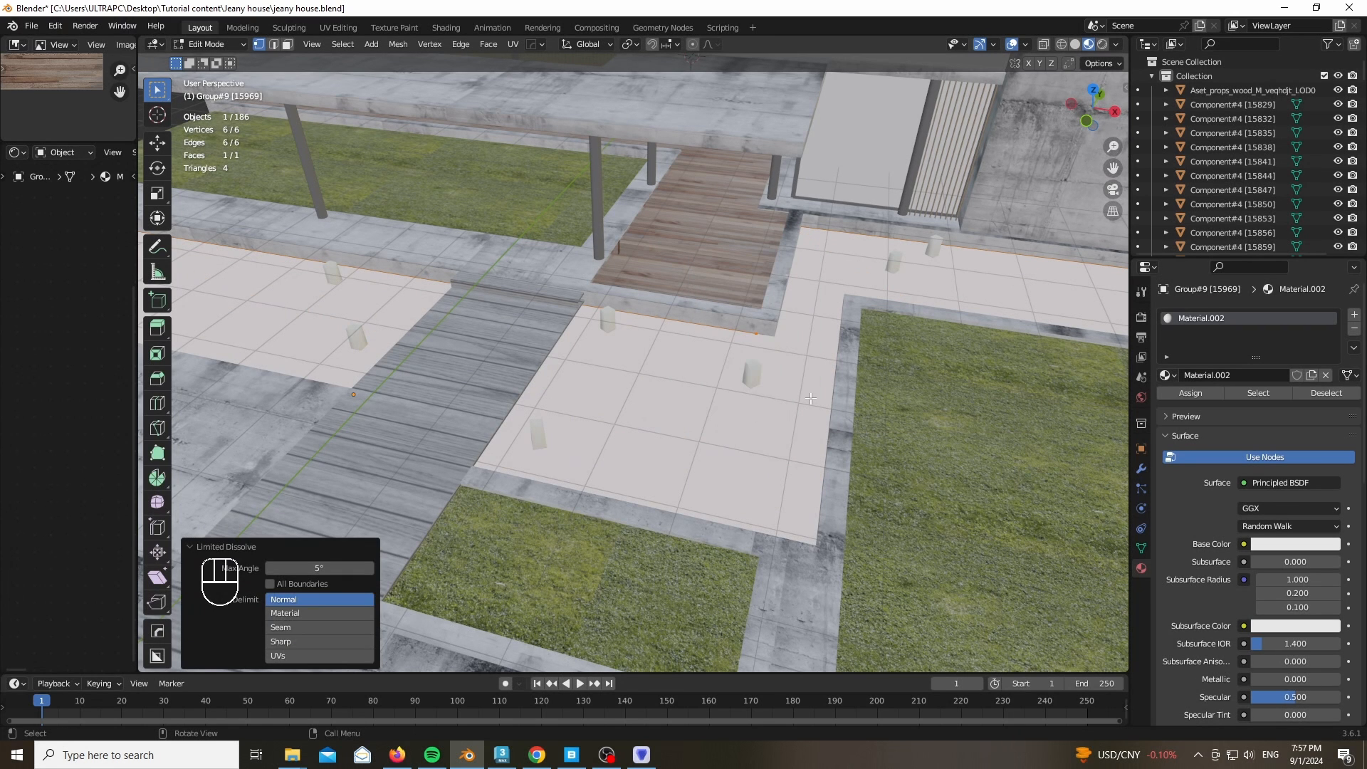
Extrude the surface downward into a solid volume and isolate it in local view
key("e")
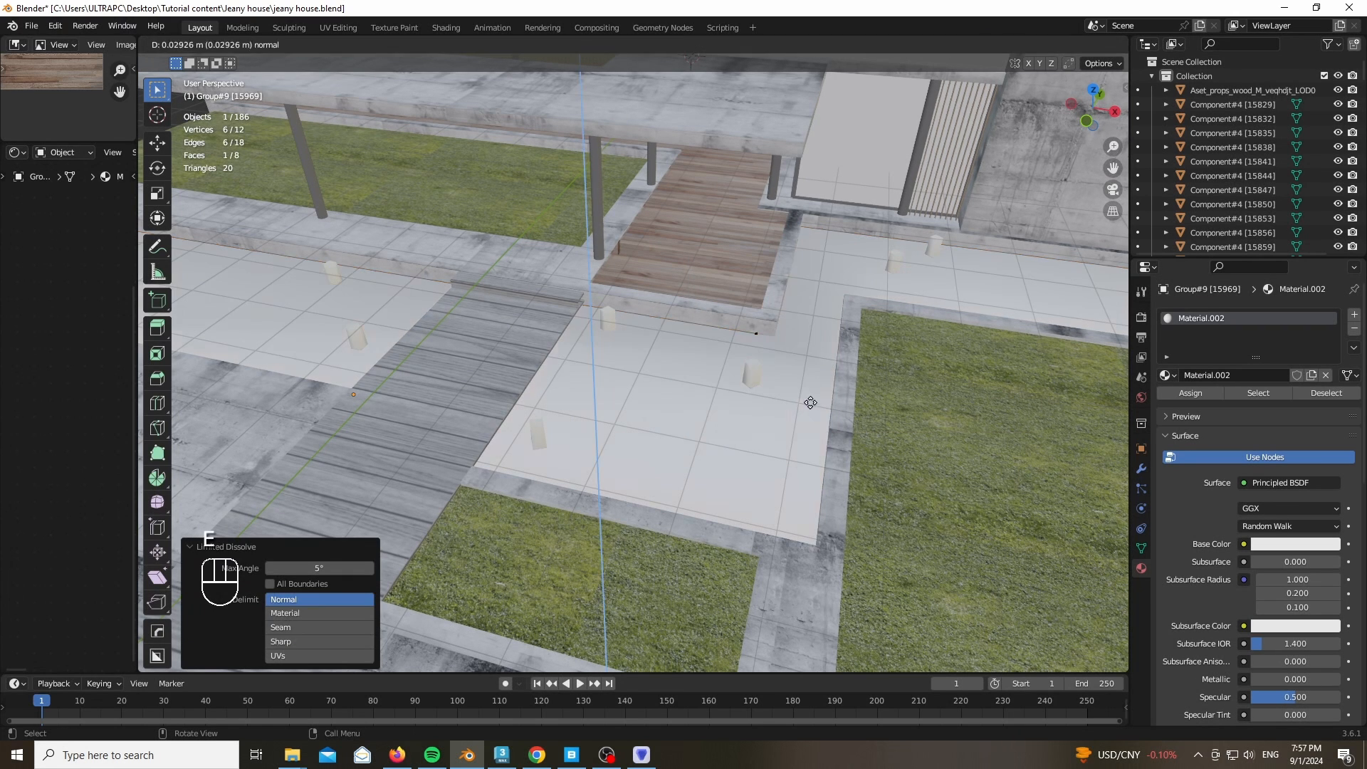
left_click(808, 461)
key("KP_Divide")
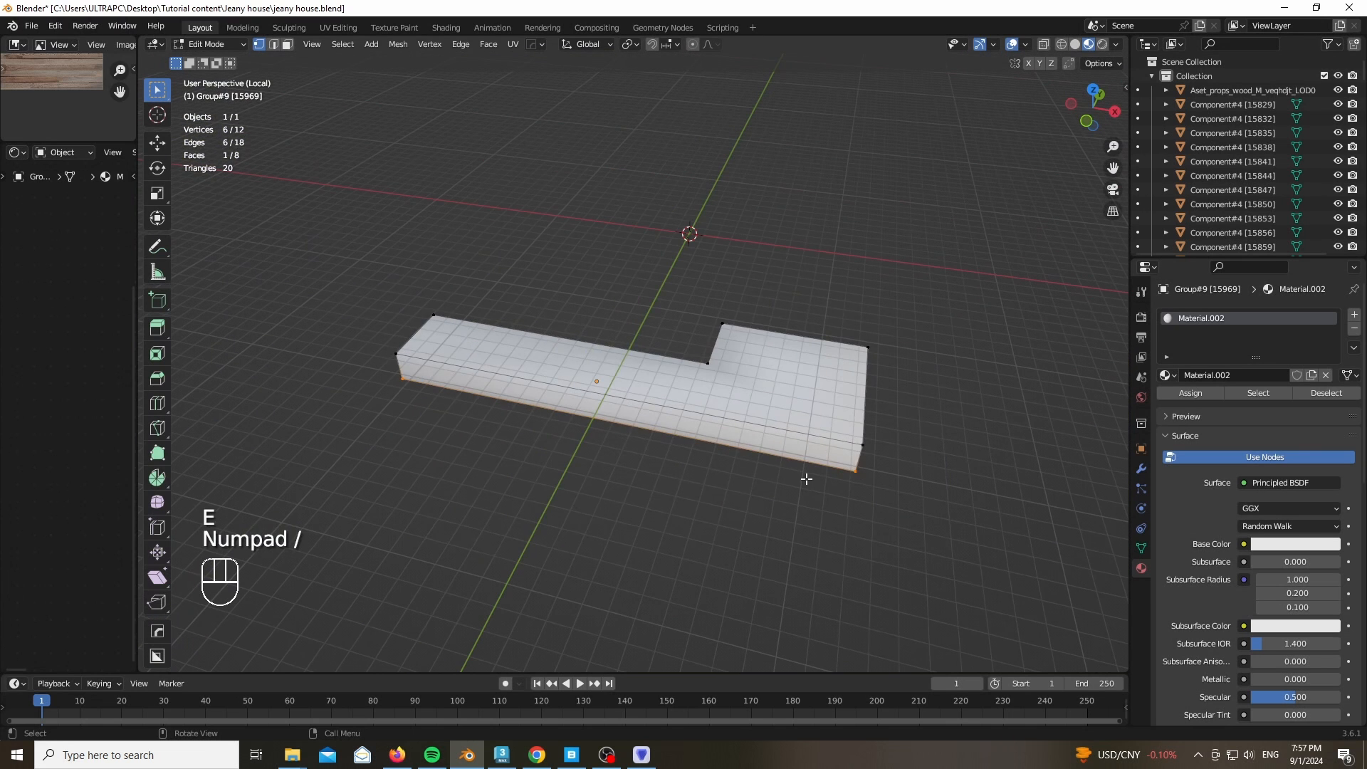
Examine the isolated volume's shading in solid view outside Edit Mode and open the viewport overlay options
key("z")
key("Tab")
scroll(757, 480, "up", 4)
right_click(811, 374)
left_click(710, 400)
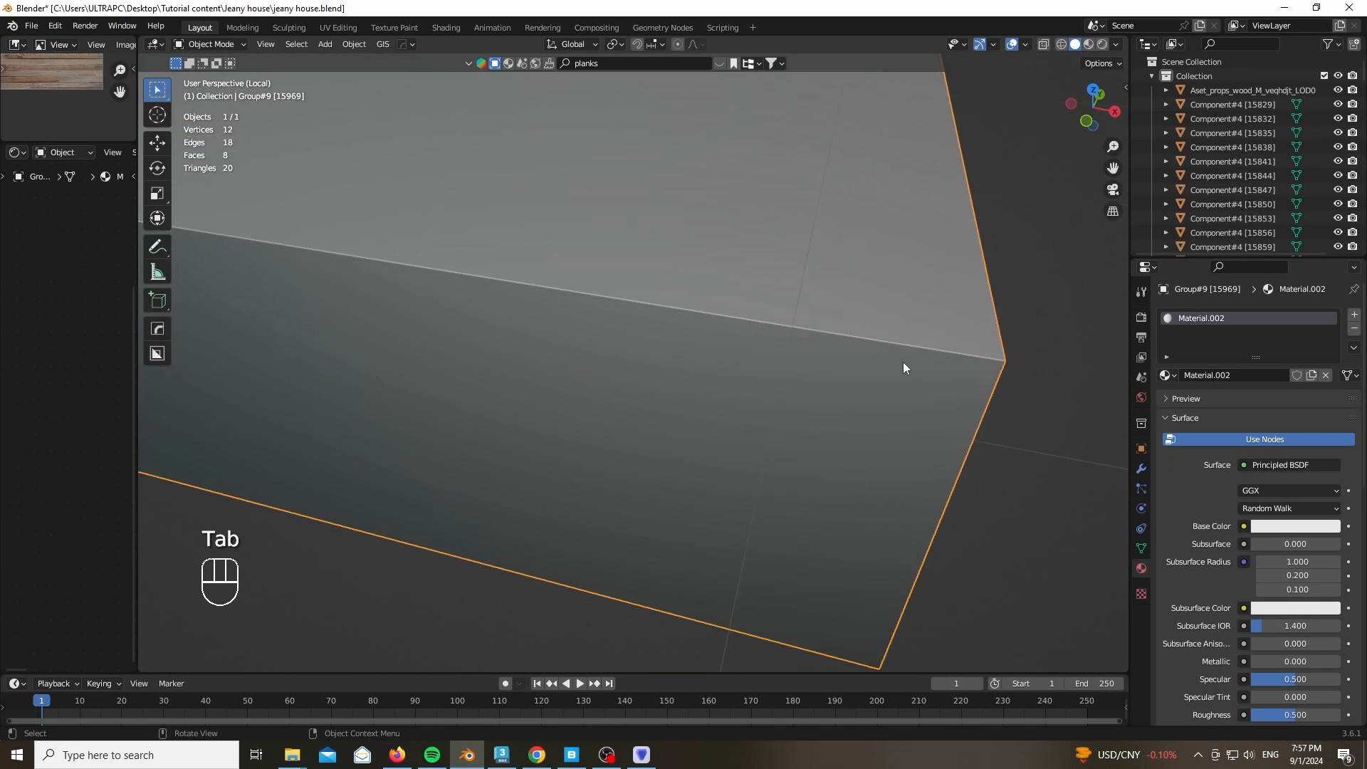
scroll(656, 329, "down", 3)
scroll(1087, 144, "up", 3)
left_click(1026, 44)
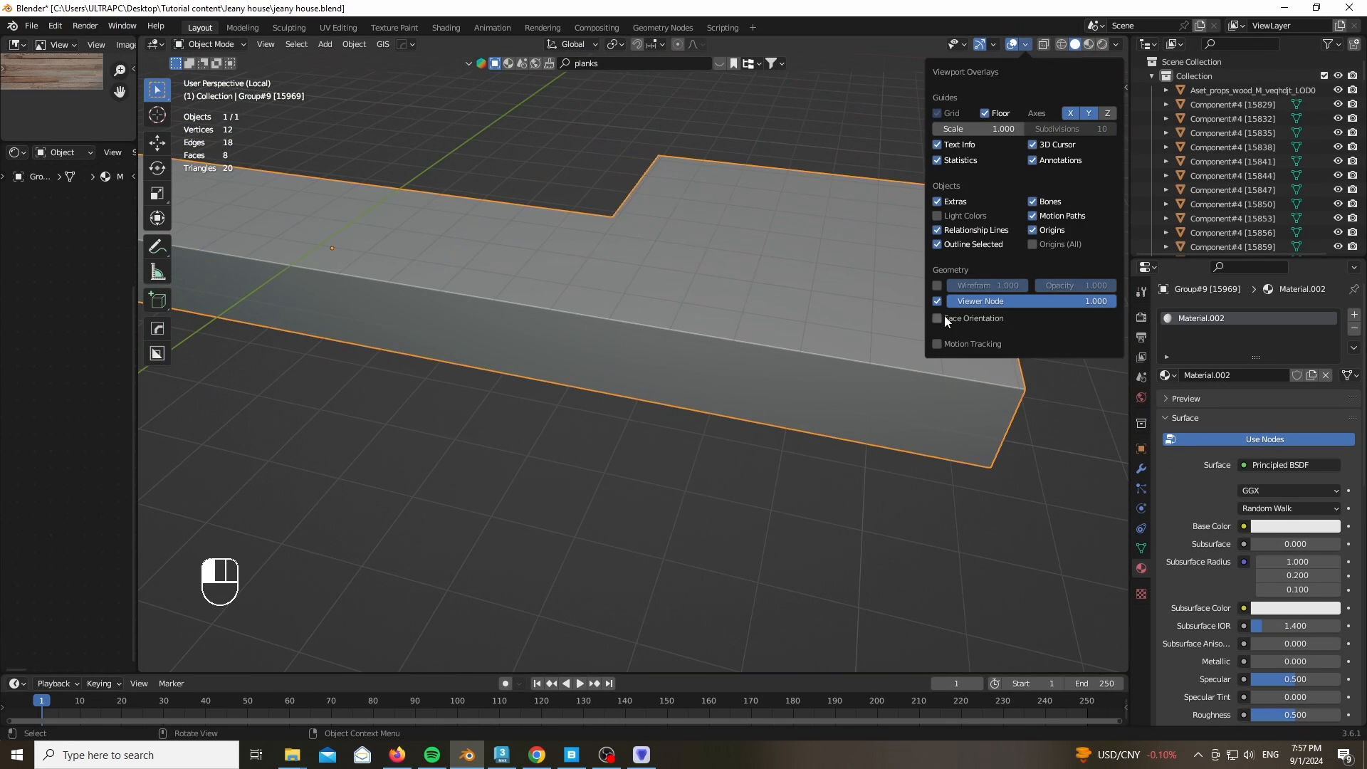
Enlarge the node editor, replace the new material's Principled BSDF with a fresh one and connect it to the material output
left_click_drag(138, 383, 550, 382)
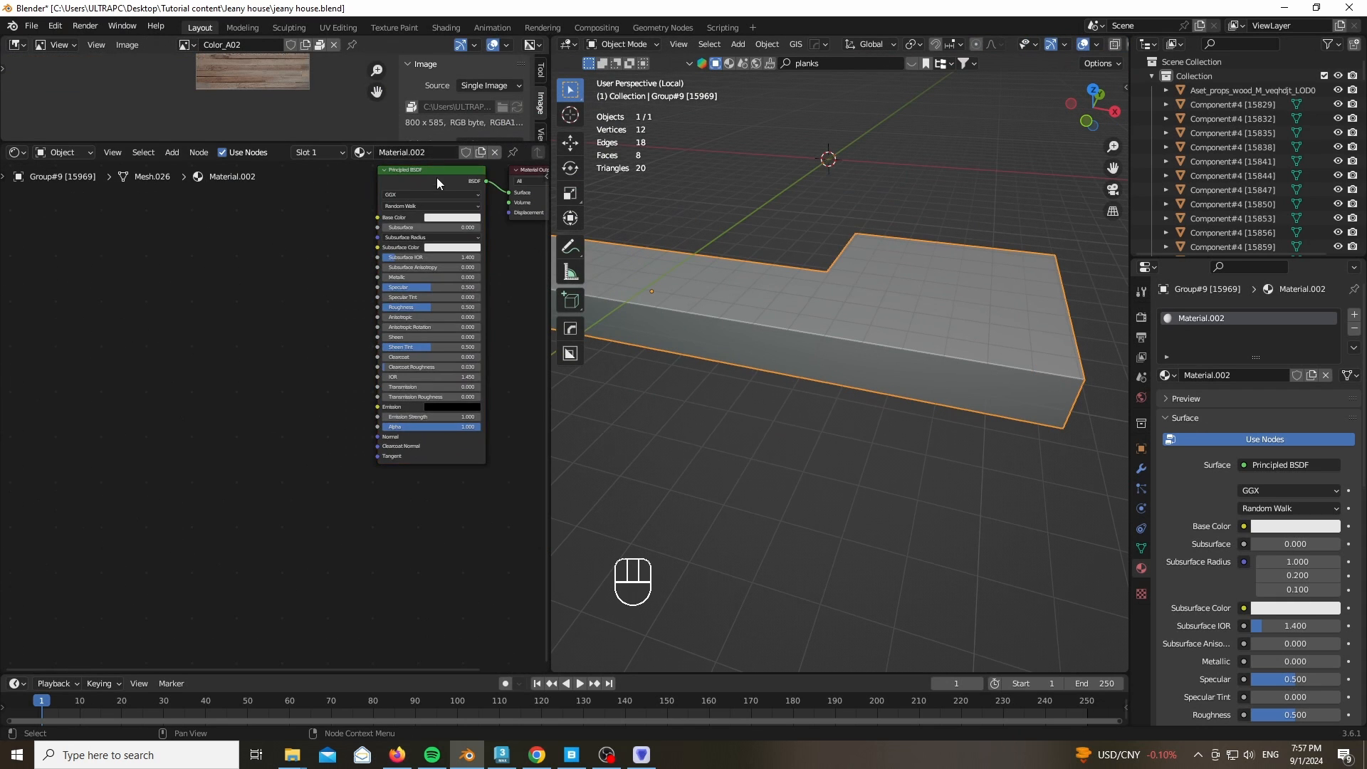
key("x")
key("shift+a")
left_click(383, 182)
type("pr")
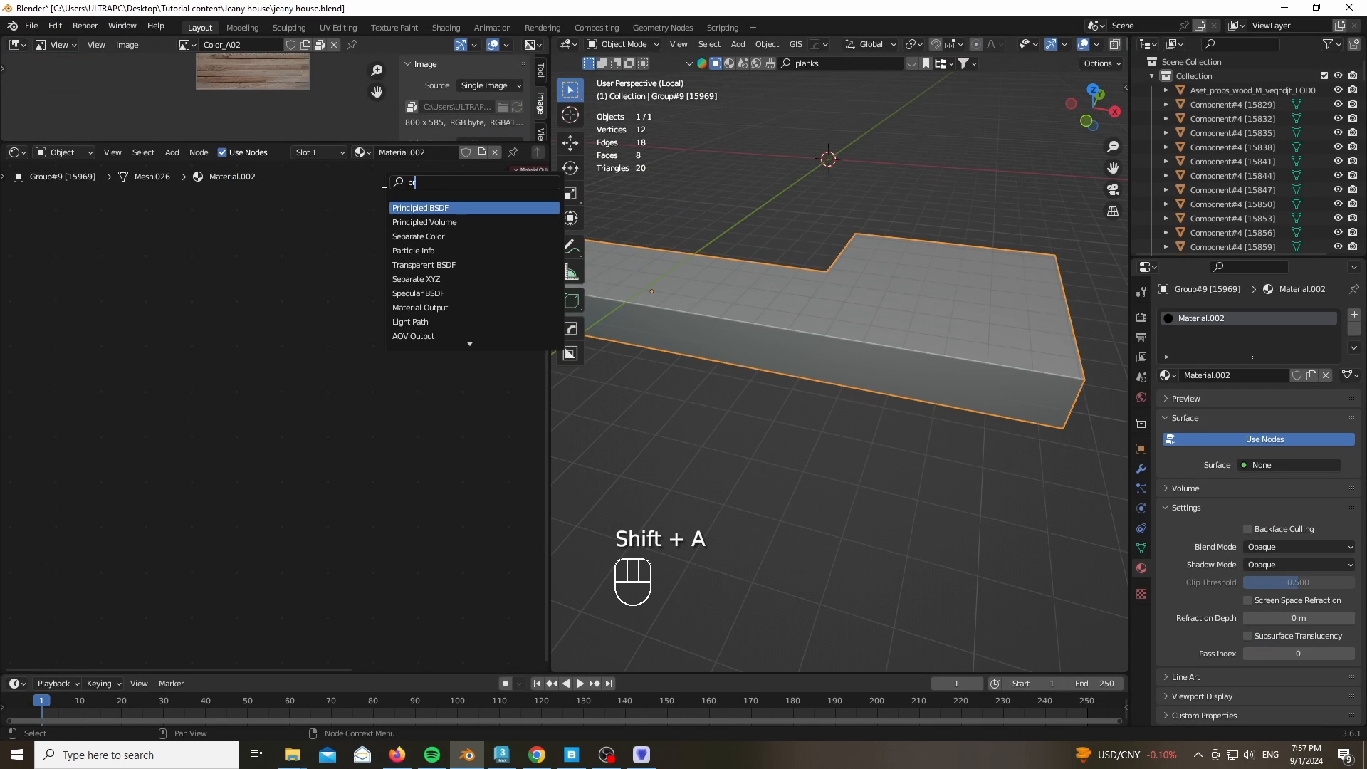
left_click(416, 207)
left_click(326, 204)
left_click(333, 198, "ctrl+shift")
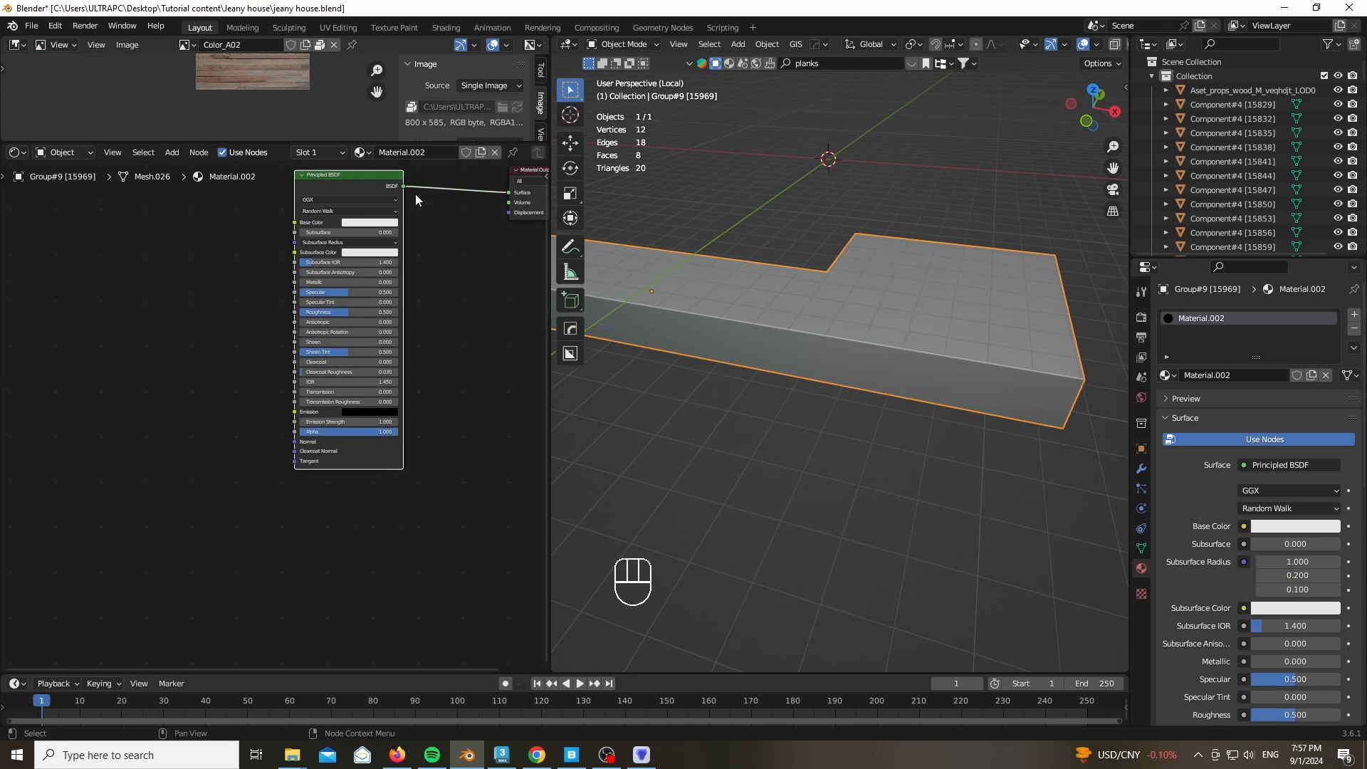
Set the Principled BSDF's Roughness to 0 and Transmission to 1, and inspect the volume in material preview
scroll(439, 249, "up", 8)
middle_click_drag(440, 253, 475, 274)
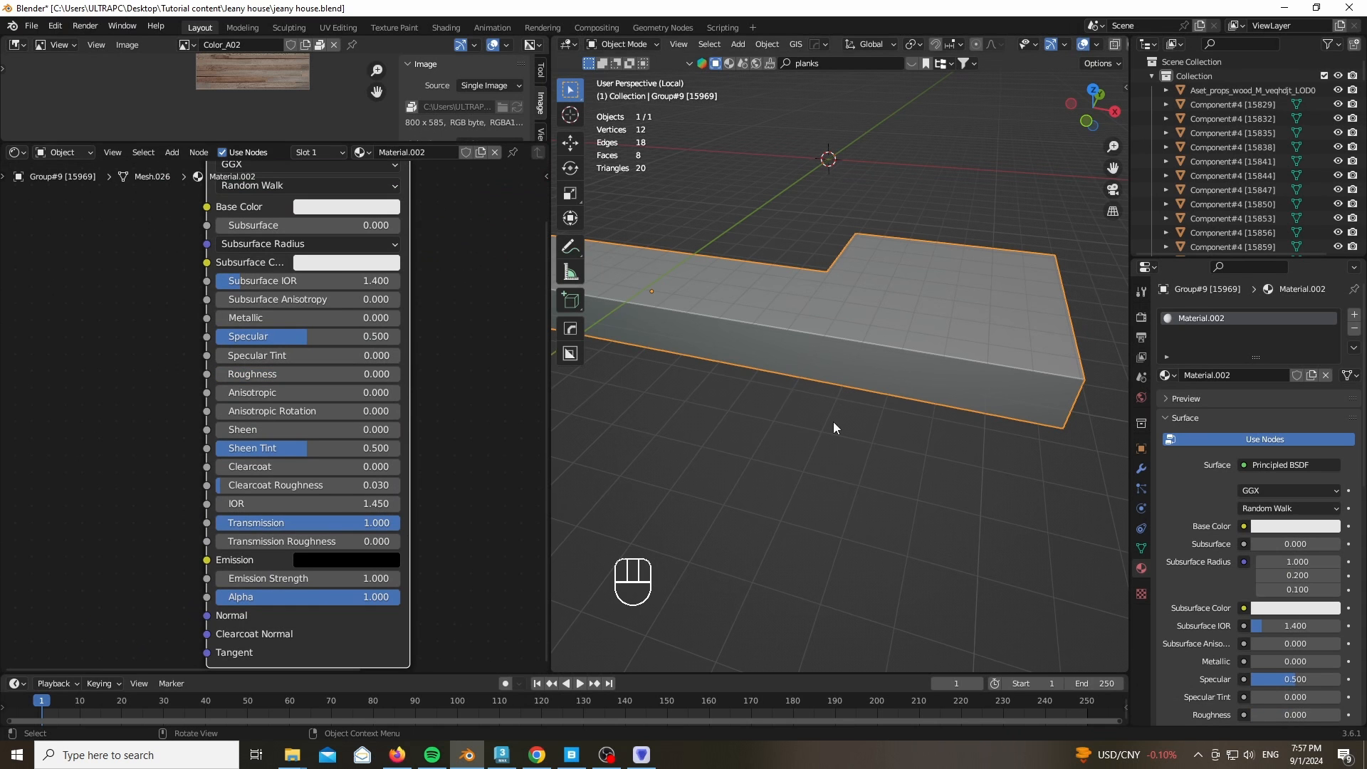
key("z")
scroll(853, 356, "up", 5)
middle_click_drag(853, 356, 804, 457, "shift")
scroll(507, 322, "down", 6)
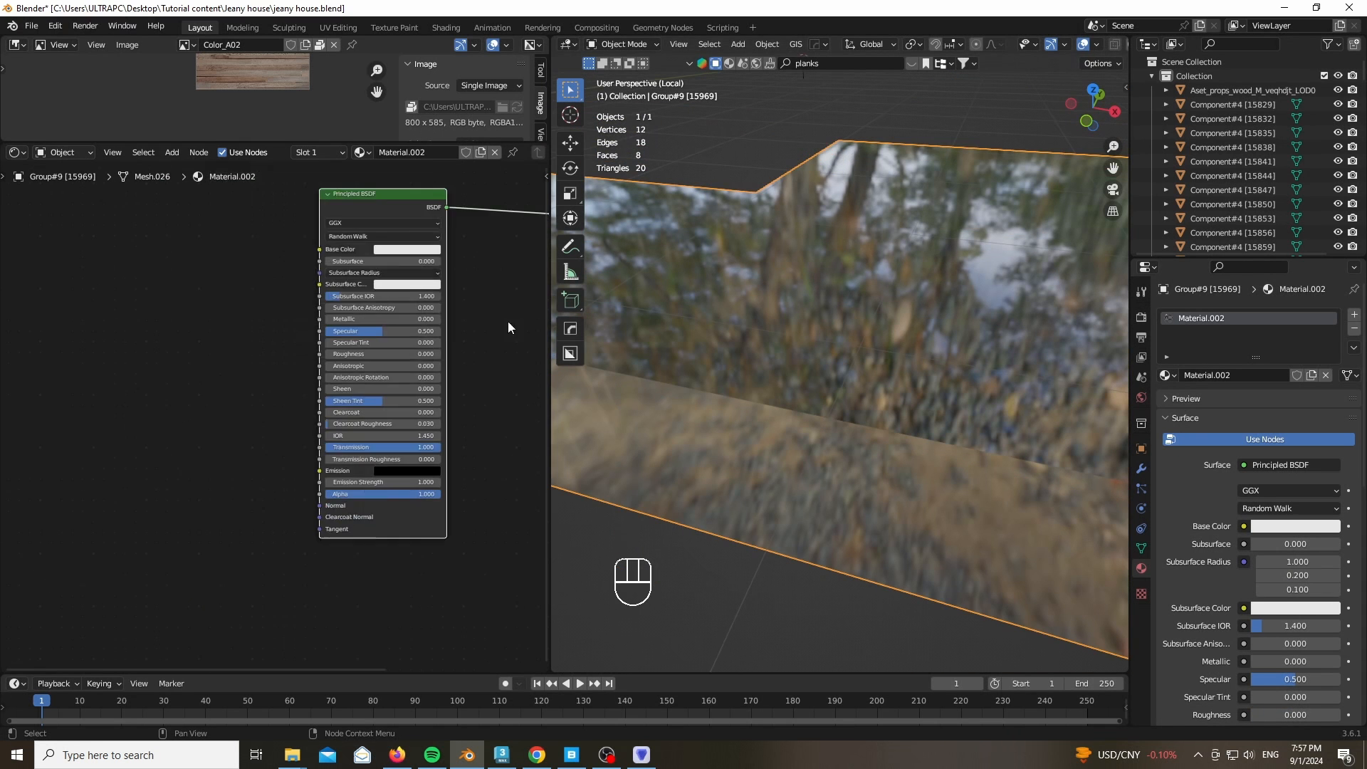
Space the Principled BSDF away from the Material Output, shrink the node editor and return to the whole house in solid view
left_click_drag(387, 207, 105, 147)
scroll(287, 333, "down", 2)
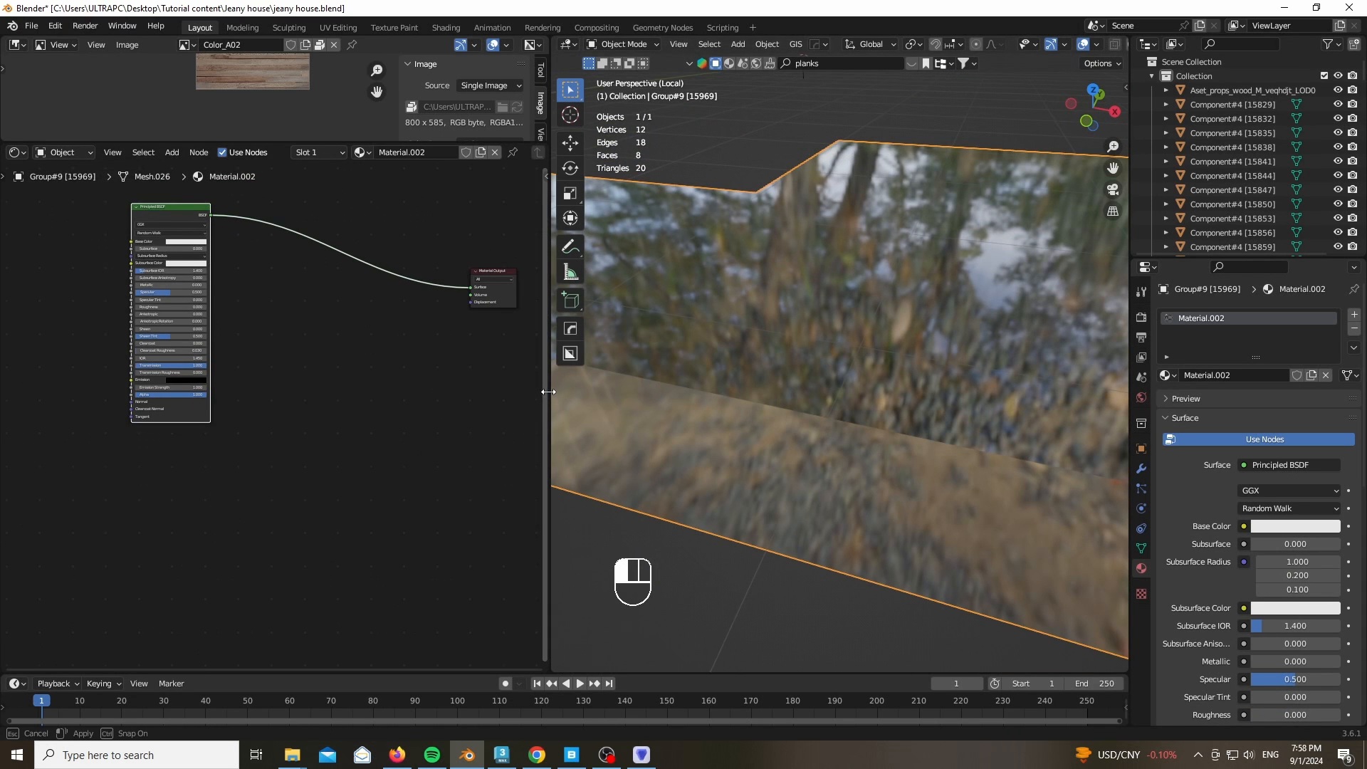
left_click_drag(548, 392, 21, 391)
key("z")
key("KP_Divide")
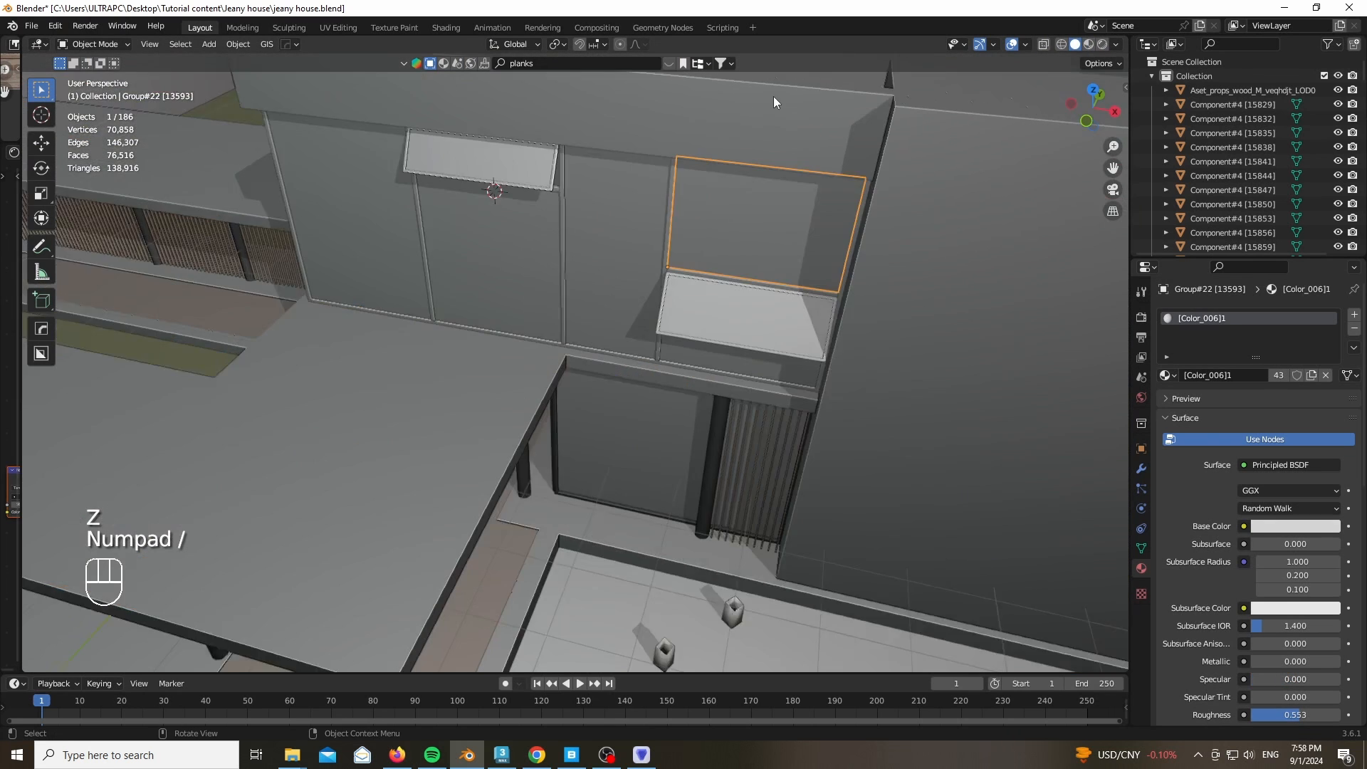
Select all objects sharing the window pane's [Color_006]1 material and join them into one object
scroll(774, 97, "up", 2)
middle_click_drag(808, 253, 830, 213)
key("ctrl+space")
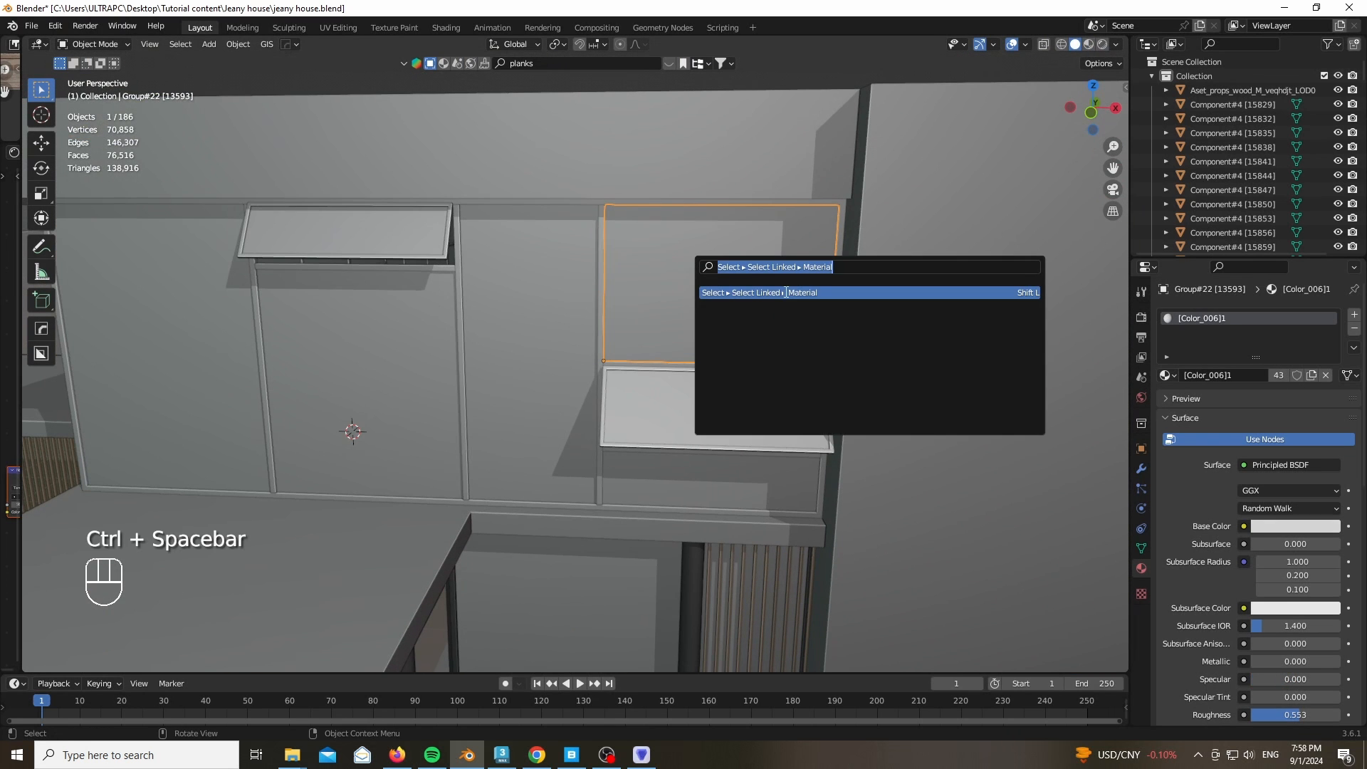
left_click(786, 292)
scroll(681, 271, "down", 7)
scroll(681, 272, "up", 3)
key("z")
scroll(690, 356, "up", 2)
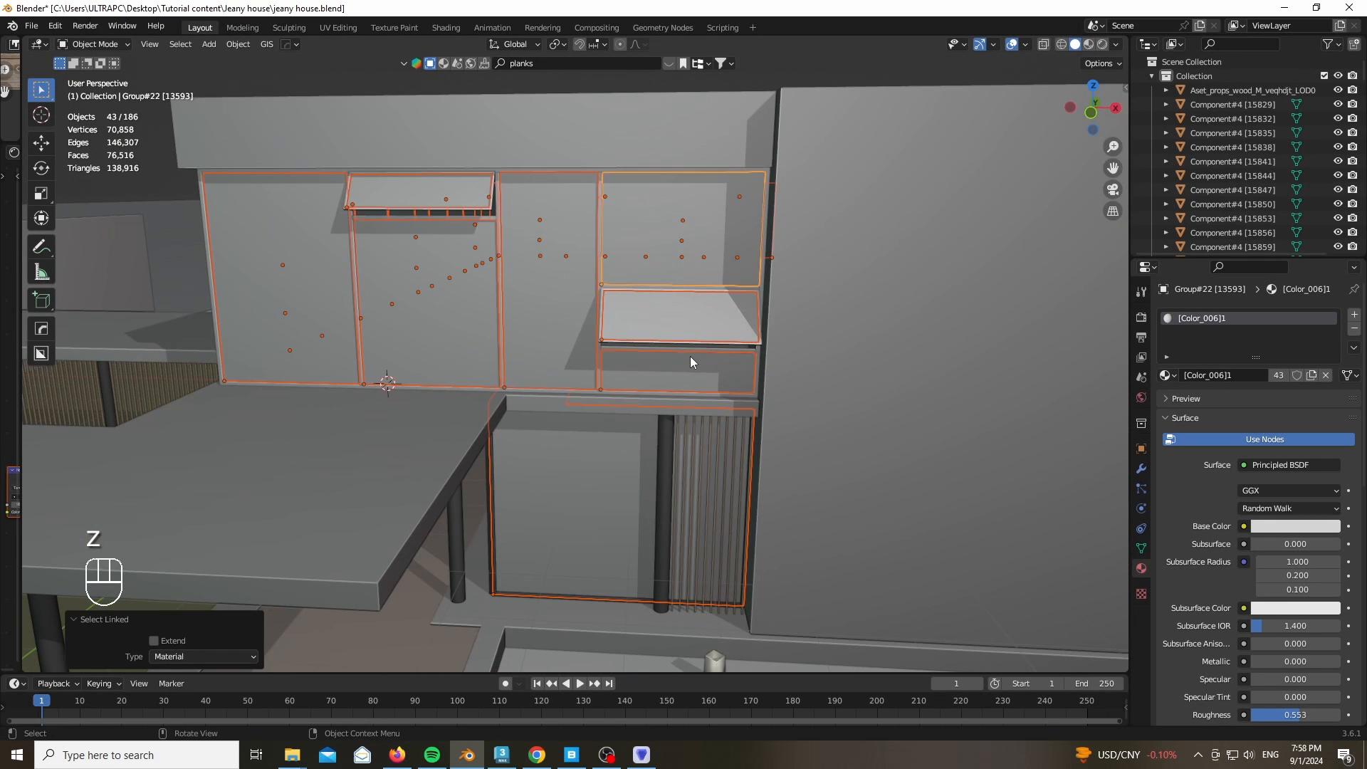
key("ctrl+j")
scroll(1189, 521, "down", 8)
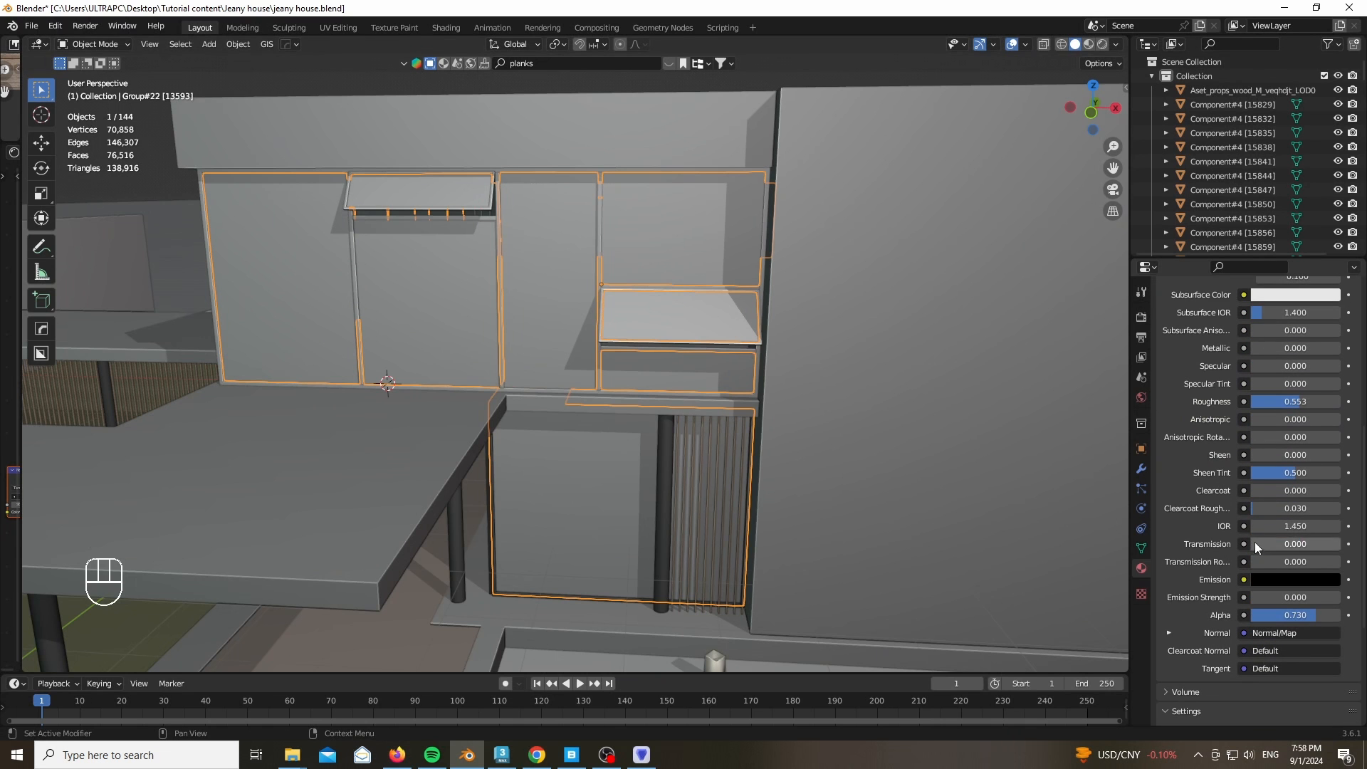
Make the window glass material clear in material preview with Transmission 1, Roughness 0, Alpha 1 and IOR 2
left_click_drag(1254, 542, 1344, 543)
key("z")
scroll(745, 178, "up", 4)
left_click_drag(1304, 402, 1248, 403)
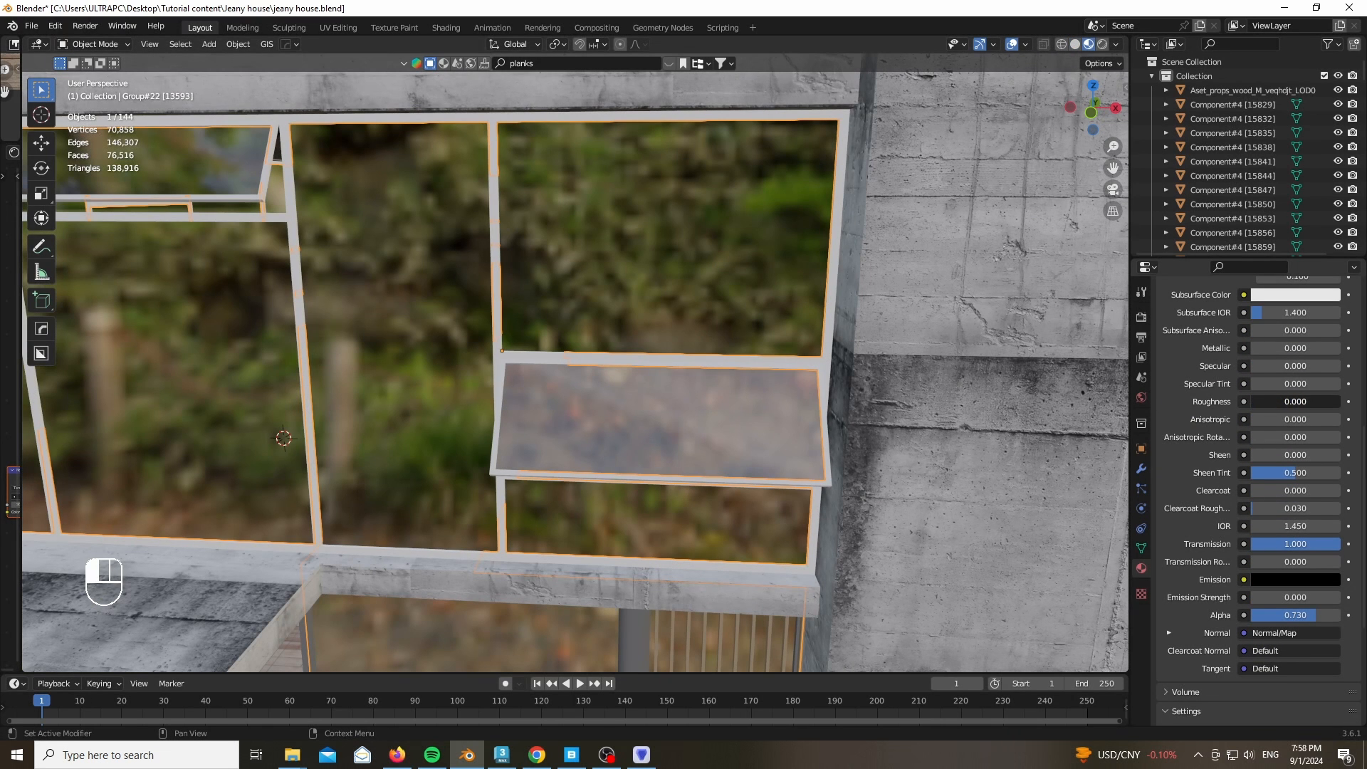
scroll(1195, 518, "up", 4)
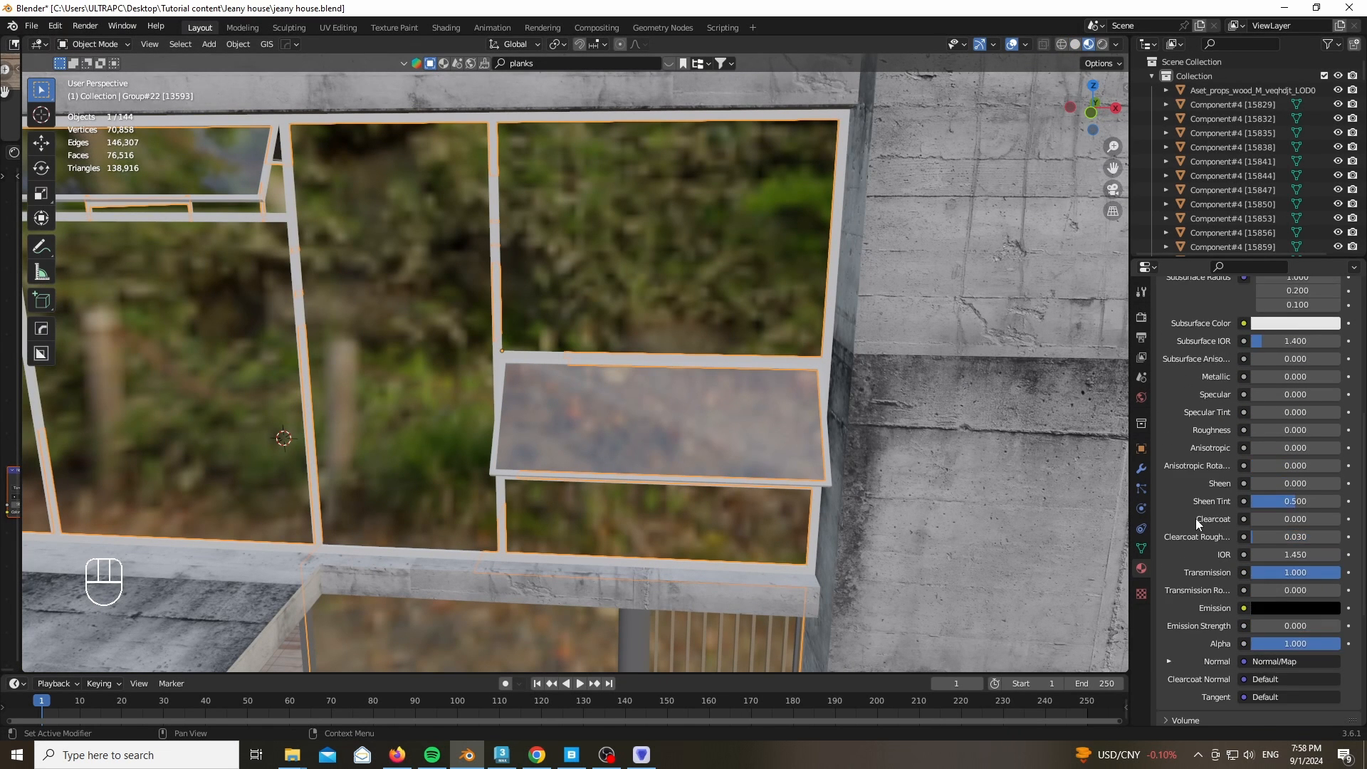
scroll(1212, 485, "down", 1)
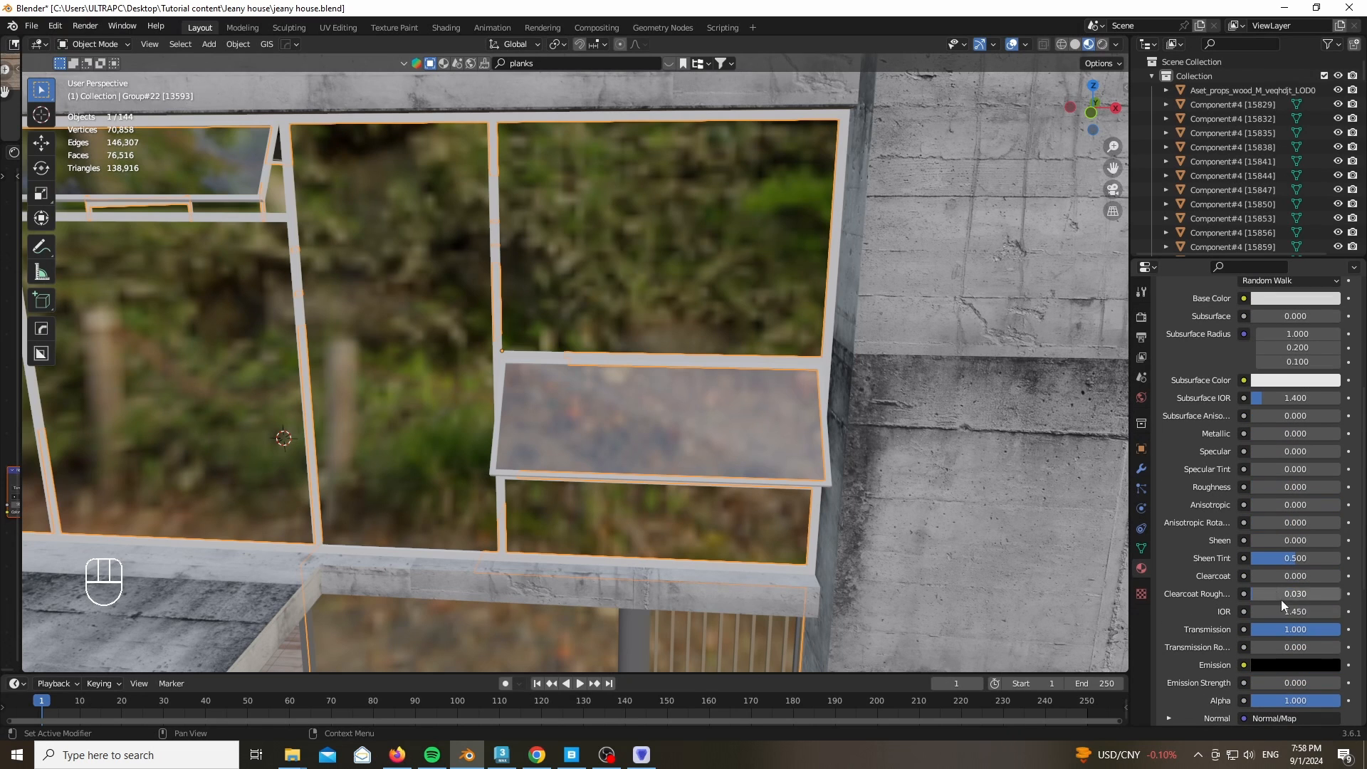
left_click(1283, 612)
type("2")
key("Return")
scroll(883, 326, "down", 6)
Select all objects sharing the window frame's Color_000.001 material and join them into one object
scroll(669, 285, "up", 8)
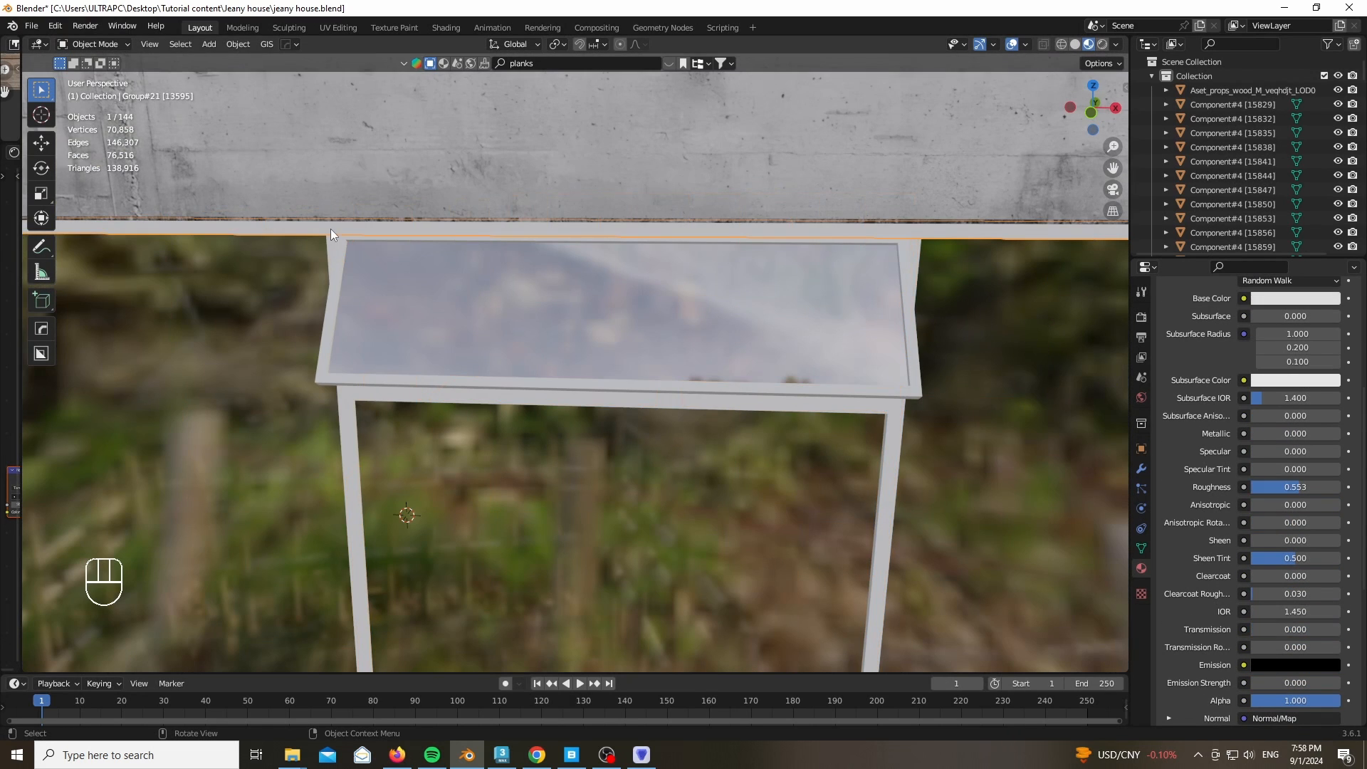
scroll(1196, 441, "up", 8)
key("ctrl+space")
key("Return")
scroll(698, 356, "down", 9)
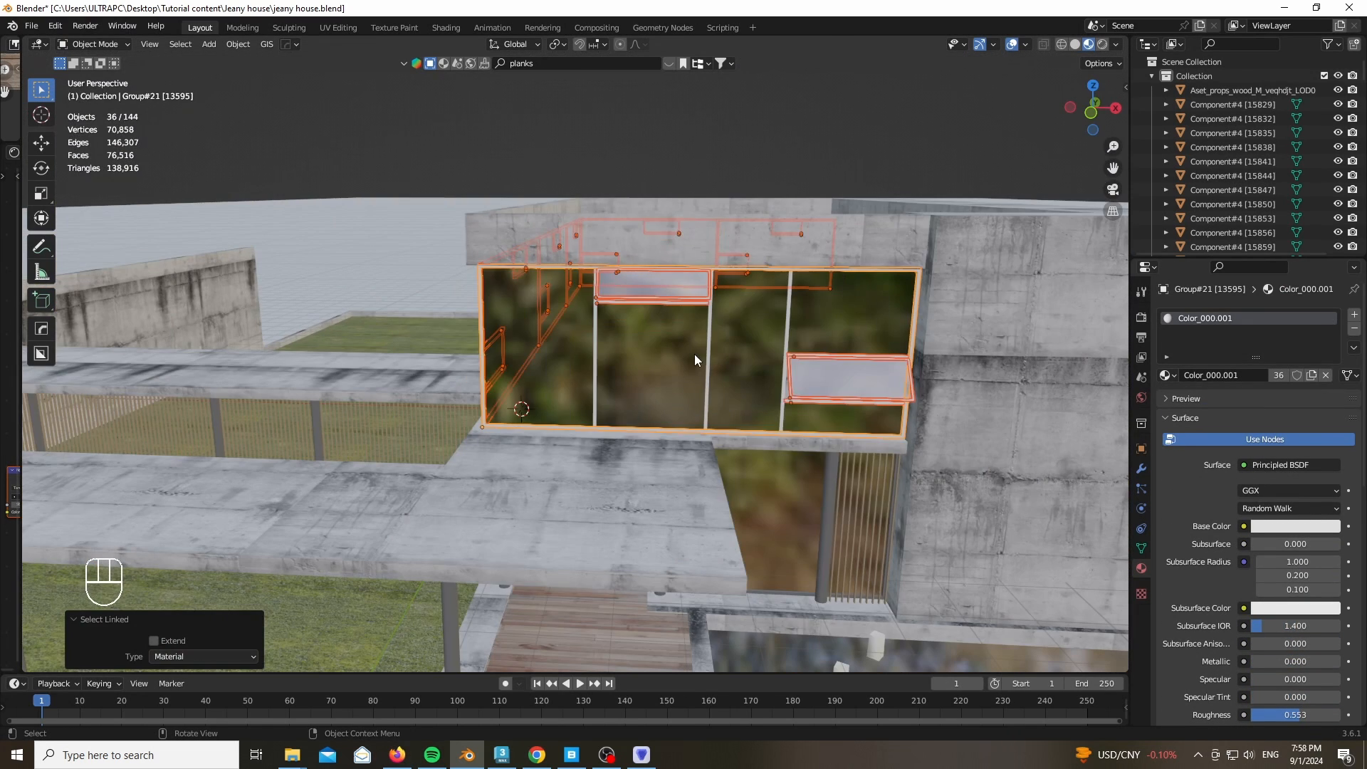
key("ctrl+j")
Darken the window frame material's Base Color and set its Metallic to 1 and Roughness to about 0.18
left_click(1296, 525)
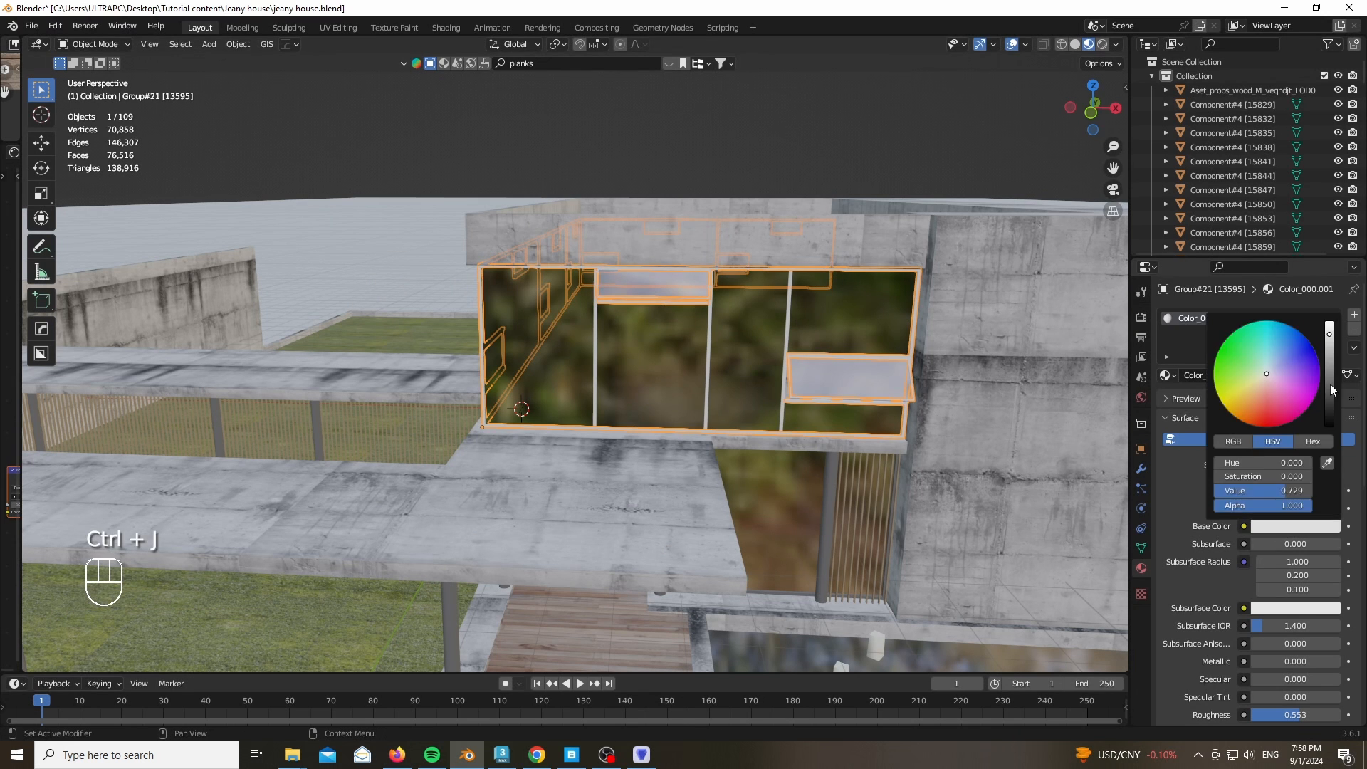
left_click_drag(1330, 385, 1330, 428)
scroll(1197, 570, "down", 8)
left_click_drag(1297, 488, 1251, 488)
scroll(1241, 539, "down", 4)
scroll(1249, 491, "up", 3)
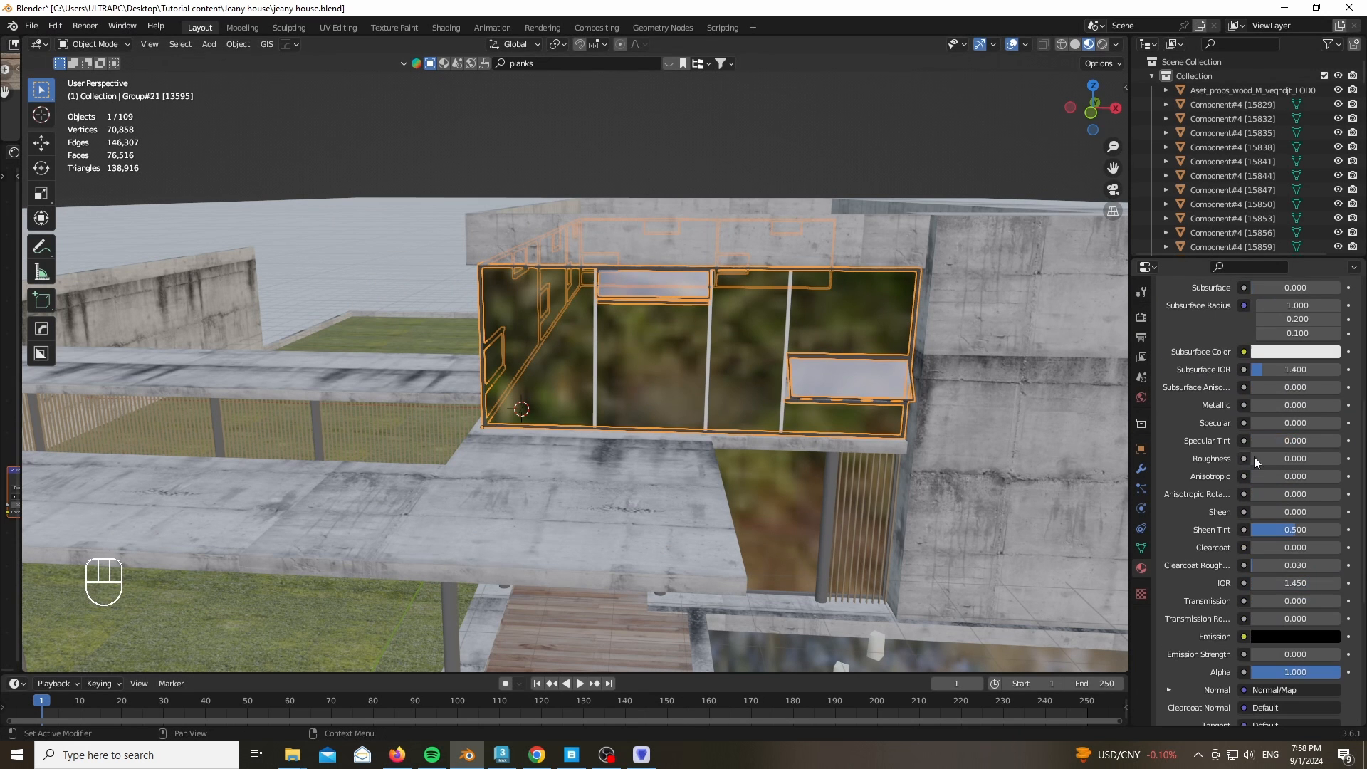
left_click_drag(1256, 405, 1340, 405)
left_click_drag(1262, 459, 1275, 460)
Lighten the window frame material's Base Color slightly to a dark grey
scroll(690, 278, "up", 8)
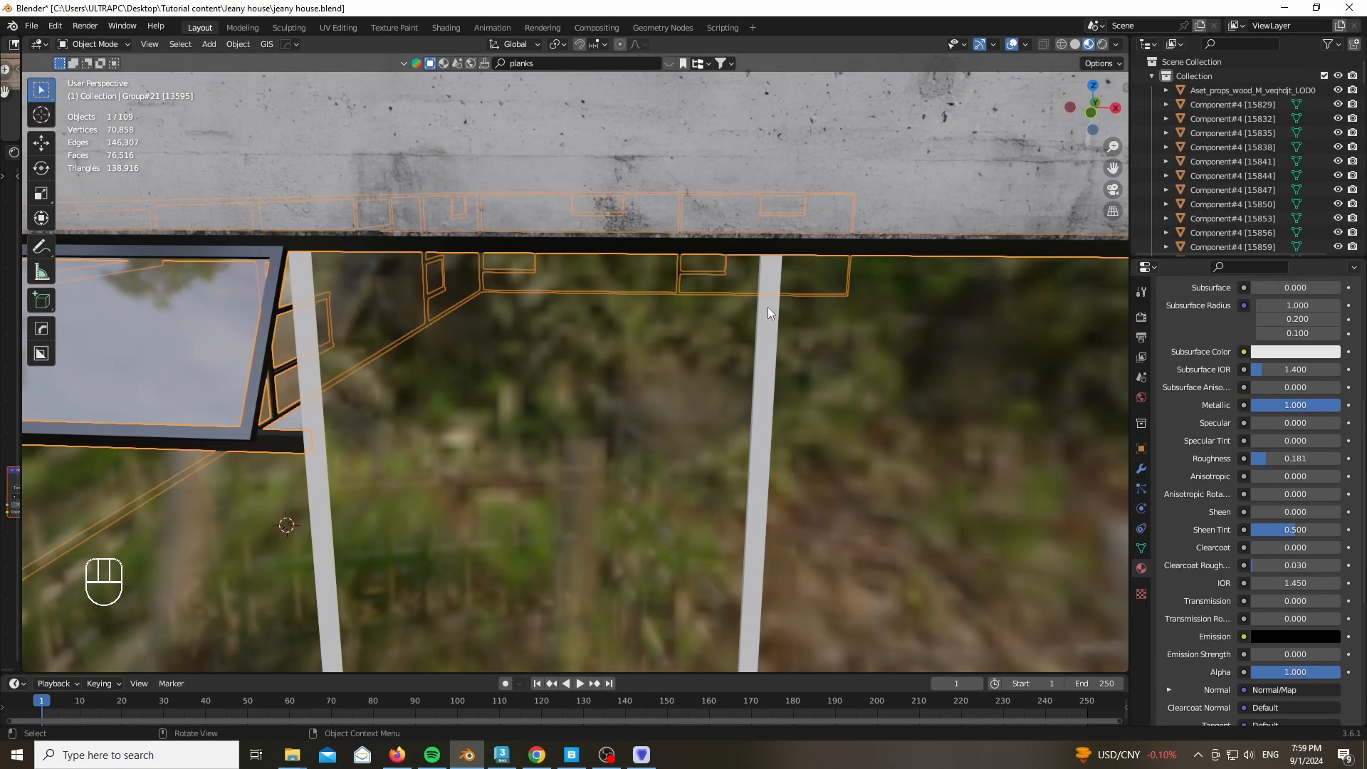
scroll(1293, 417, "up", 5)
left_click(1294, 413)
left_click_drag(1332, 289, 1331, 282)
scroll(764, 336, "down", 5)
Select all objects sharing the vertical window posts' material and join them with the window frame
left_click(708, 306)
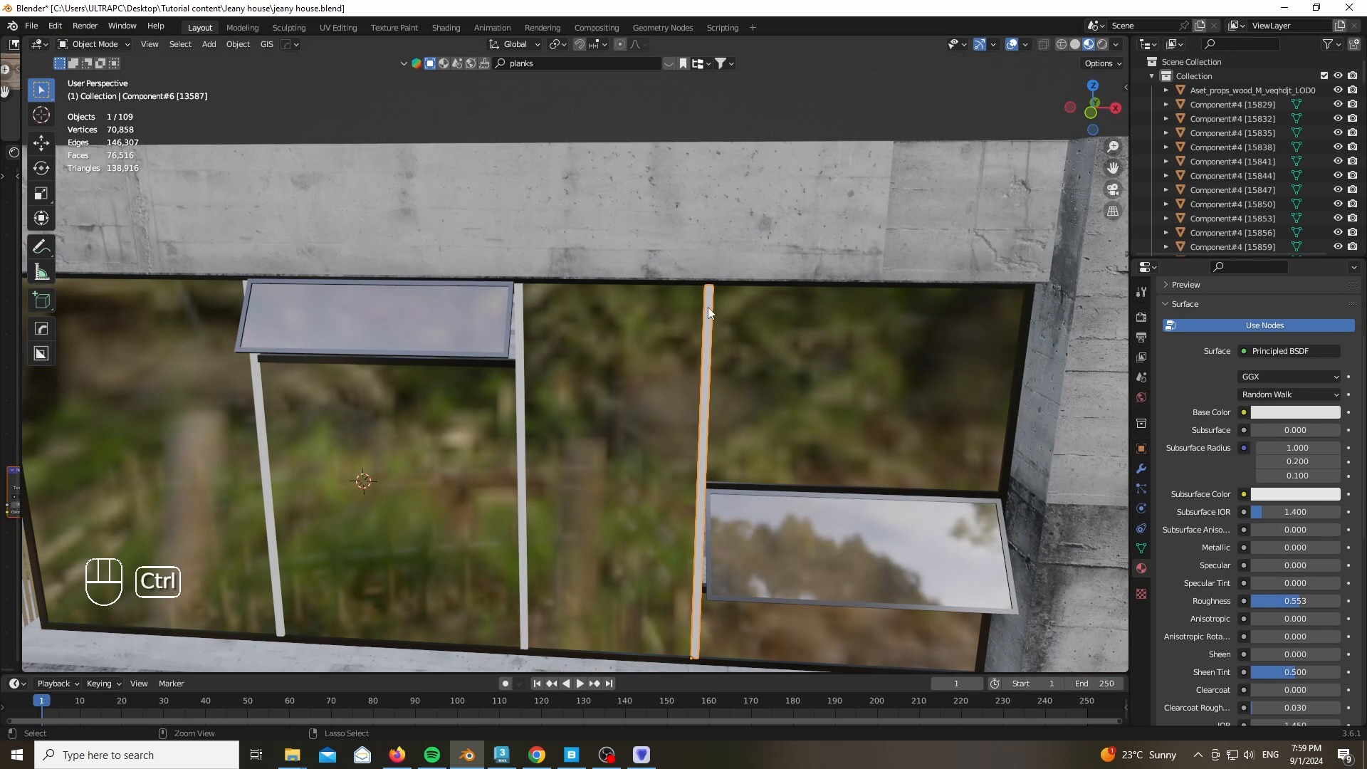
key("ctrl+space")
left_click(740, 368)
scroll(511, 323, "up", 3)
key("ctrl+j")
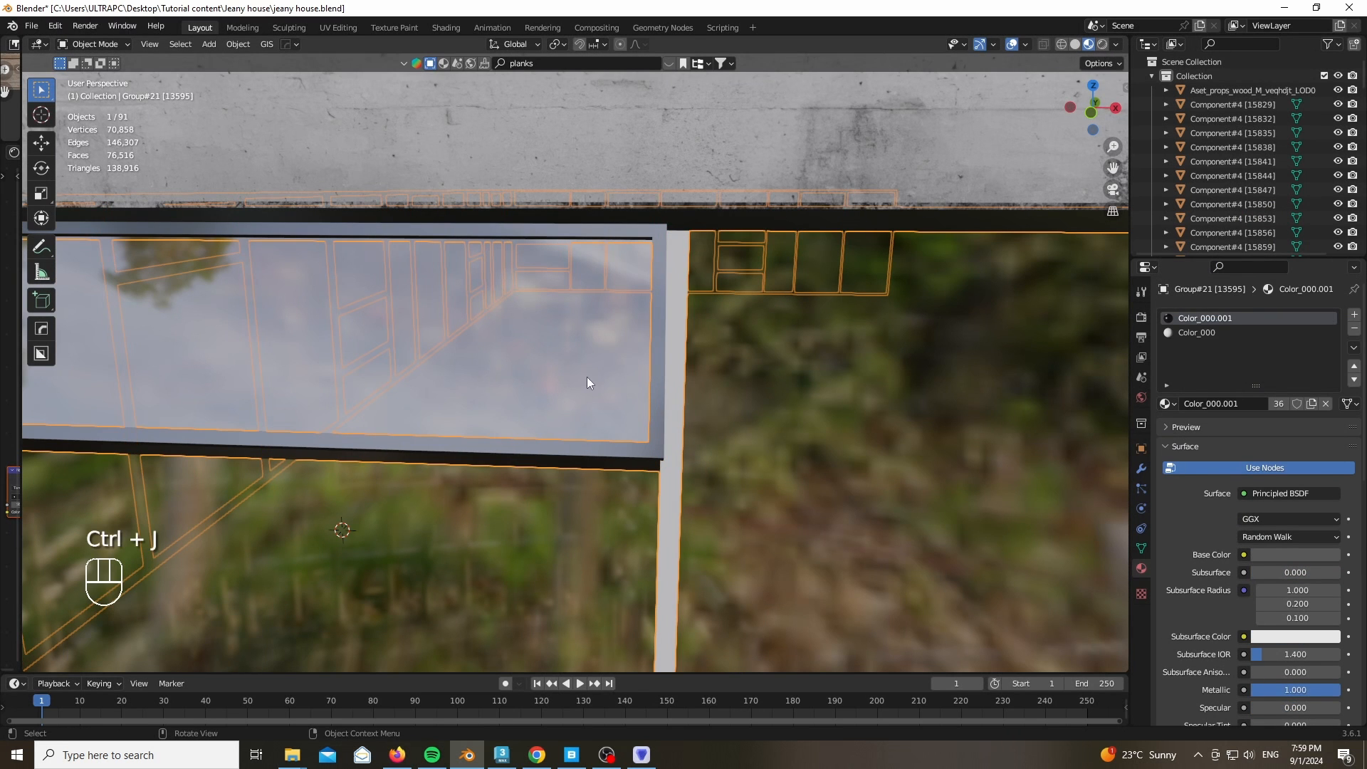
Remove the extra Color_000 slot from the joined frame and set the remaining material's Roughness to about 0.33
left_click(1353, 332)
scroll(1260, 598, "down", 4)
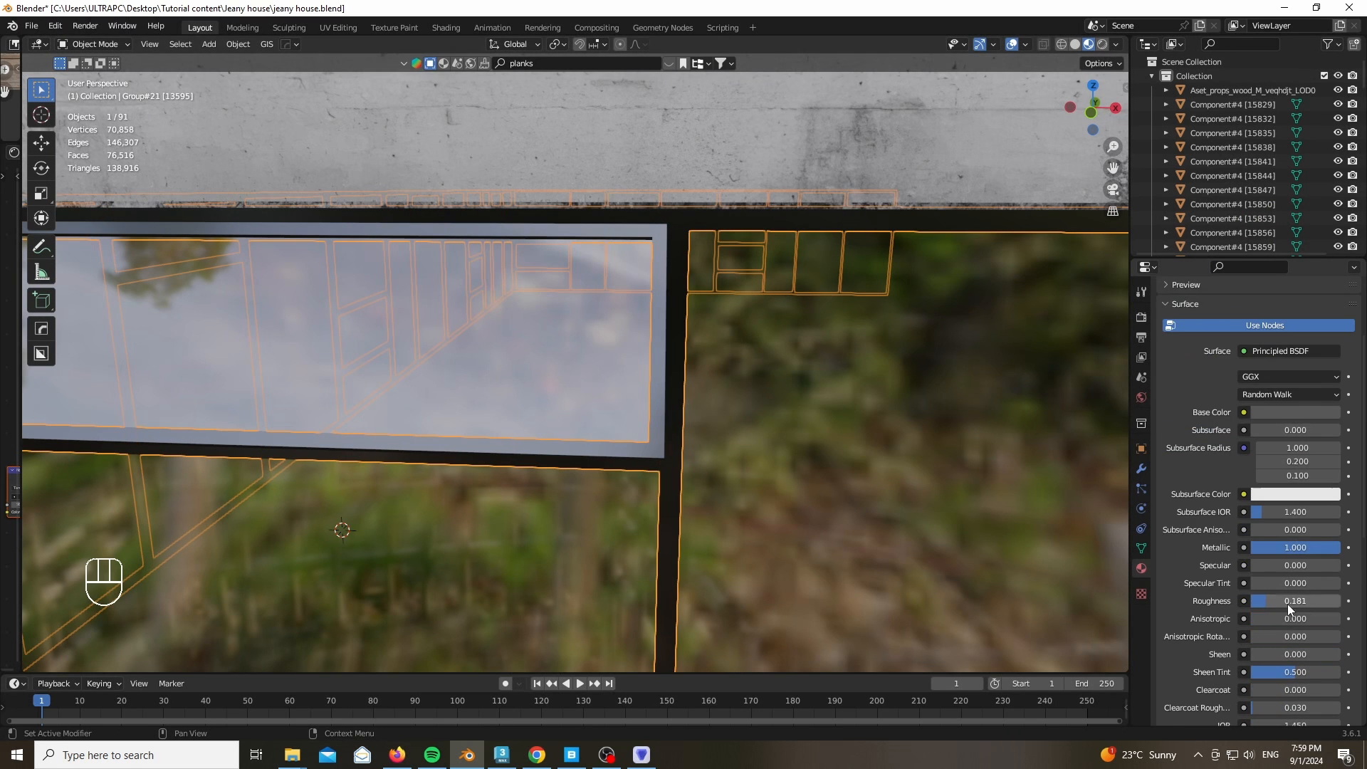
left_click_drag(1287, 602, 1301, 602)
Select the round column beside the wooden deck and widen the node editor to show its material
scroll(793, 241, "down", 9)
scroll(611, 422, "up", 7)
scroll(725, 309, "down", 2)
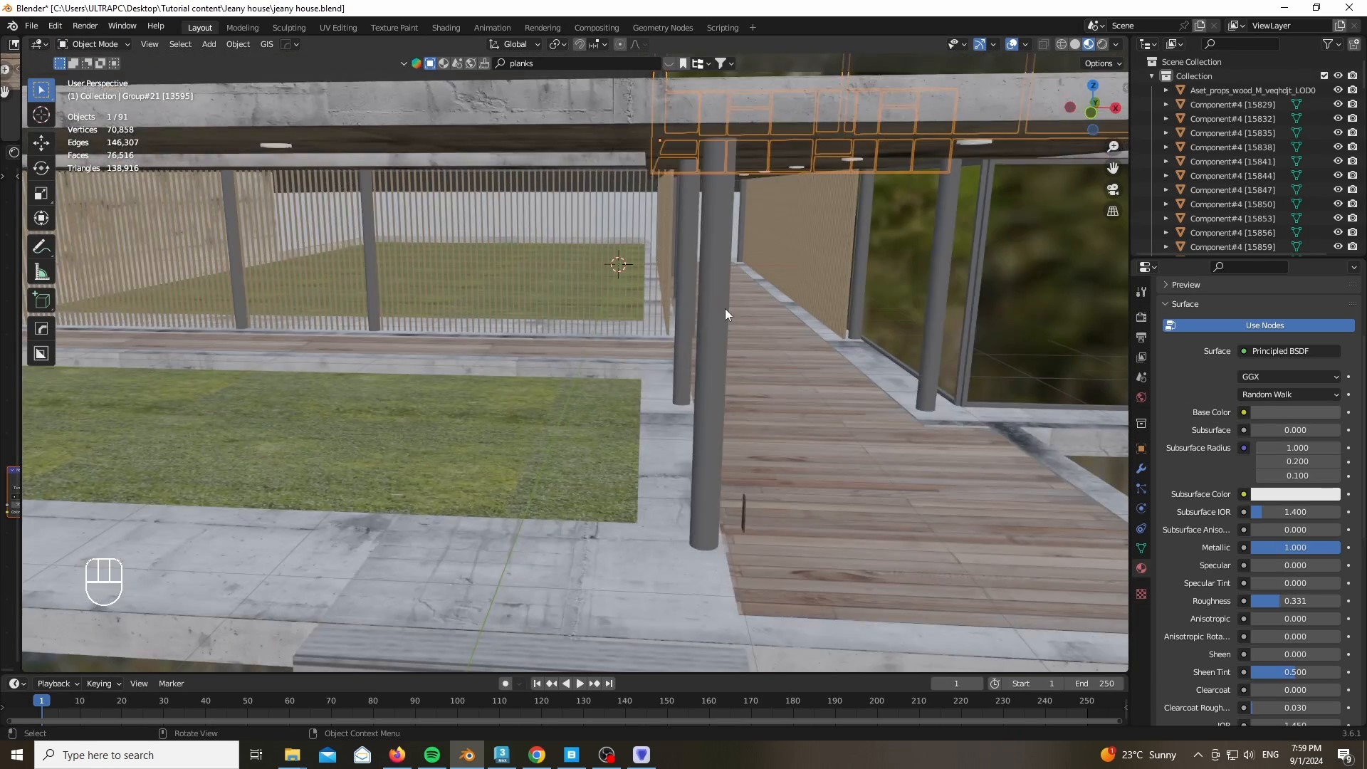
scroll(725, 309, "up", 1)
left_click(725, 309)
scroll(1282, 450, "up", 4)
left_click_drag(23, 436, 436, 427)
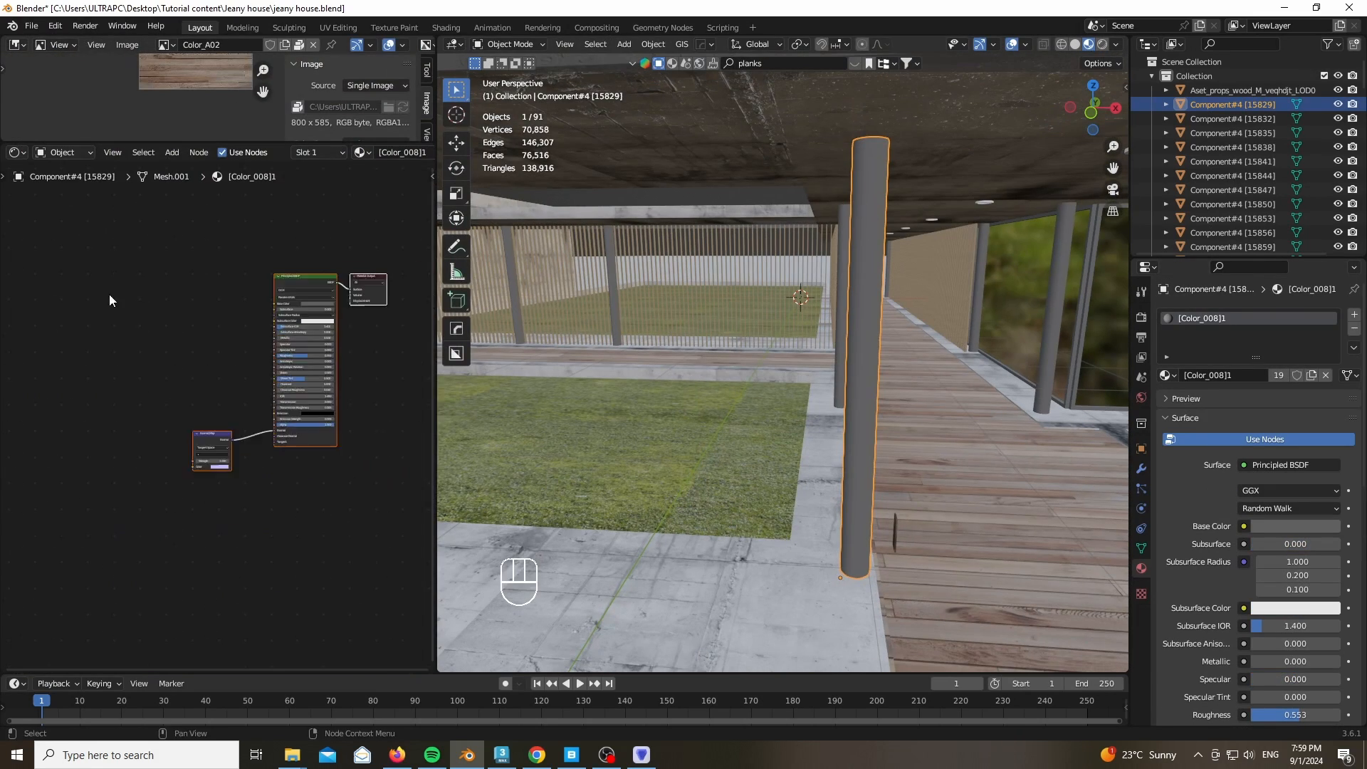
Set the column material's Roughness to 0.444 and Metallic to 1, and lighten its Base Color
scroll(265, 558, "up", 6)
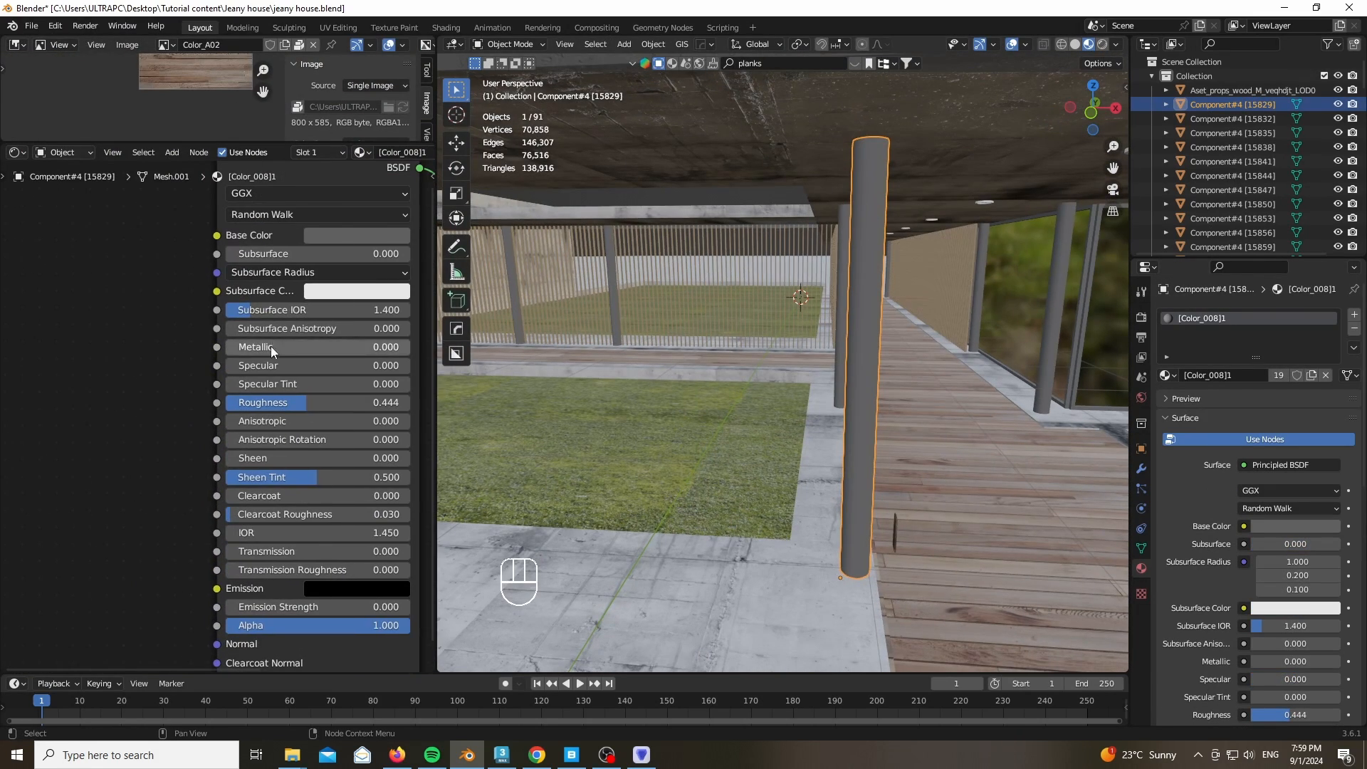
left_click_drag(272, 351, 396, 350)
left_click(364, 235)
left_click(453, 298)
scroll(882, 131, "up", 5)
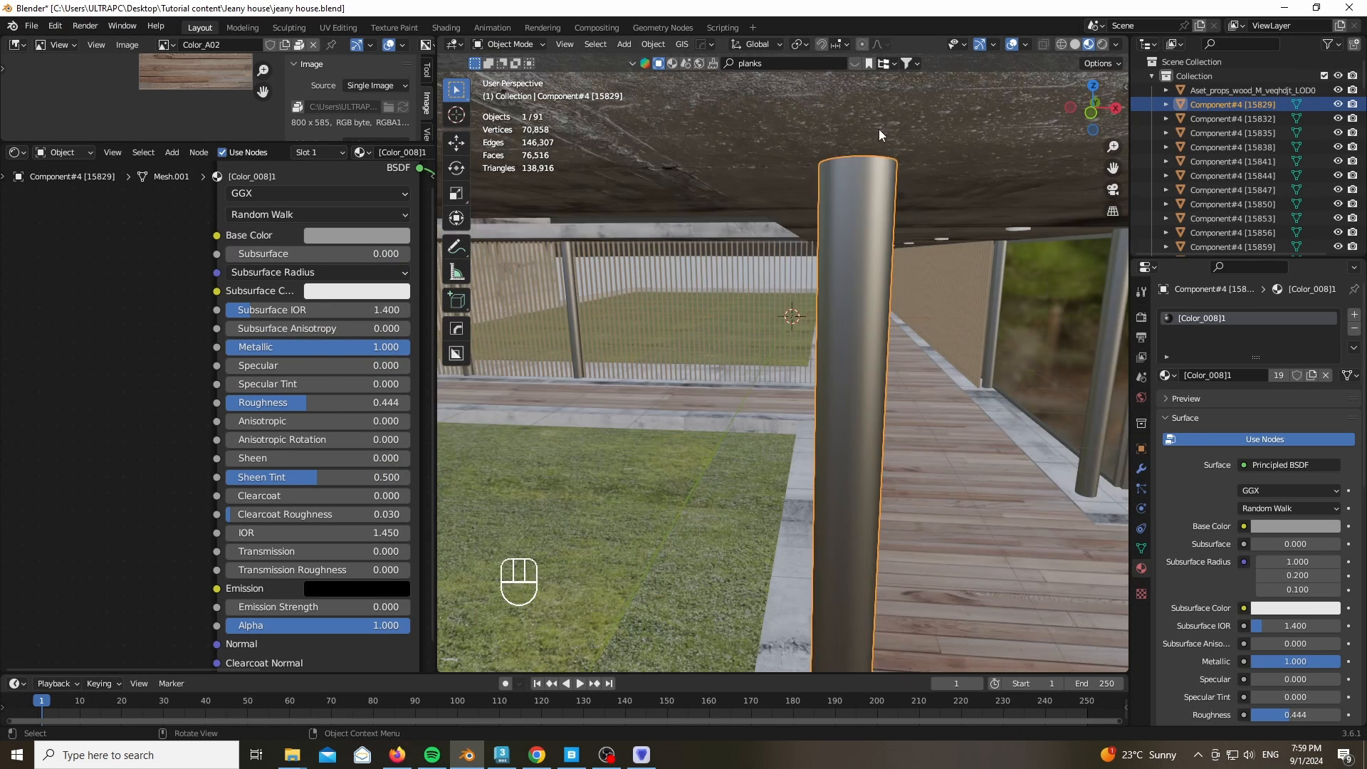
Add a Noise Texture node to the column material and preview it directly on the column
key("shift+a")
left_click(151, 240)
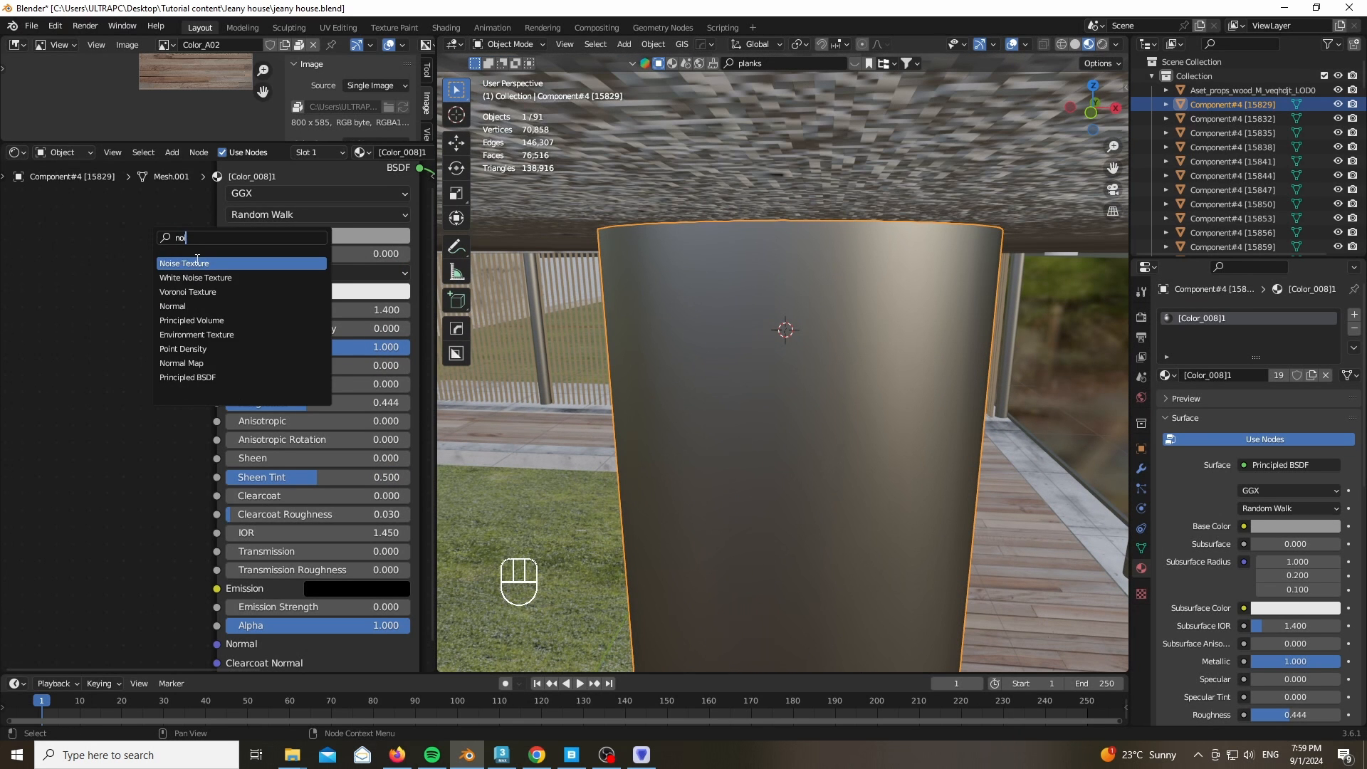
left_click(198, 261)
left_click(43, 373)
left_click(73, 363, "ctrl+shift")
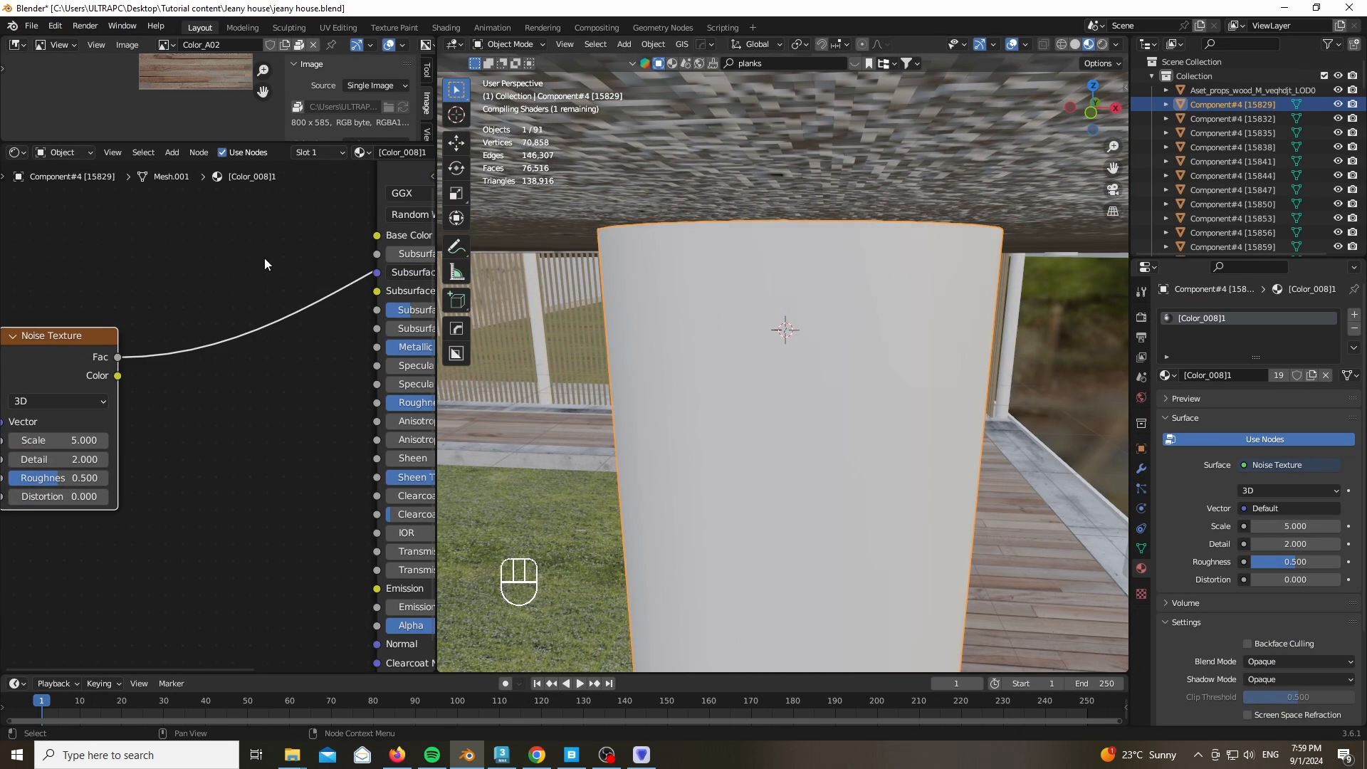
Add Texture Coordinate and Mapping nodes to the Noise Texture and map it with Object coordinates
scroll(265, 264, "down", 4)
key("ctrl+t")
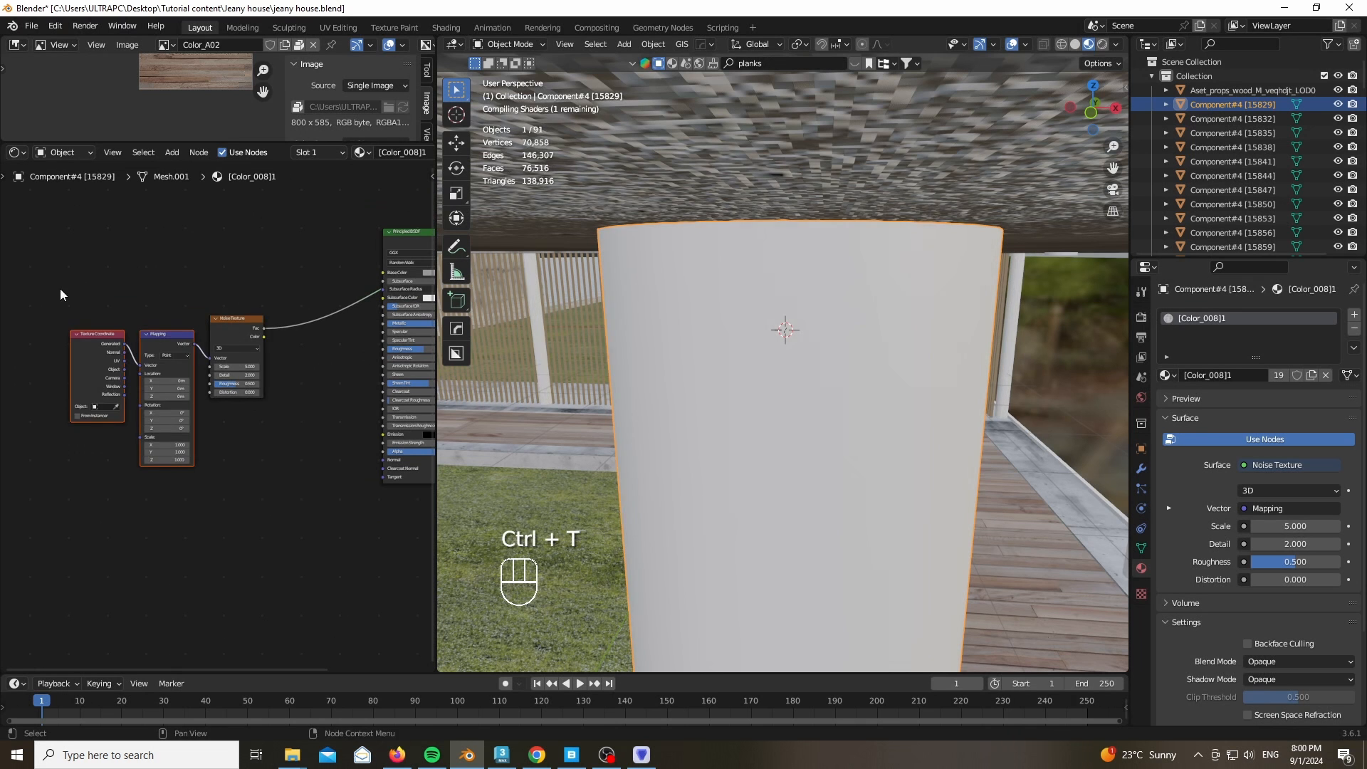
scroll(59, 510, "up", 3)
scroll(103, 329, "up", 3)
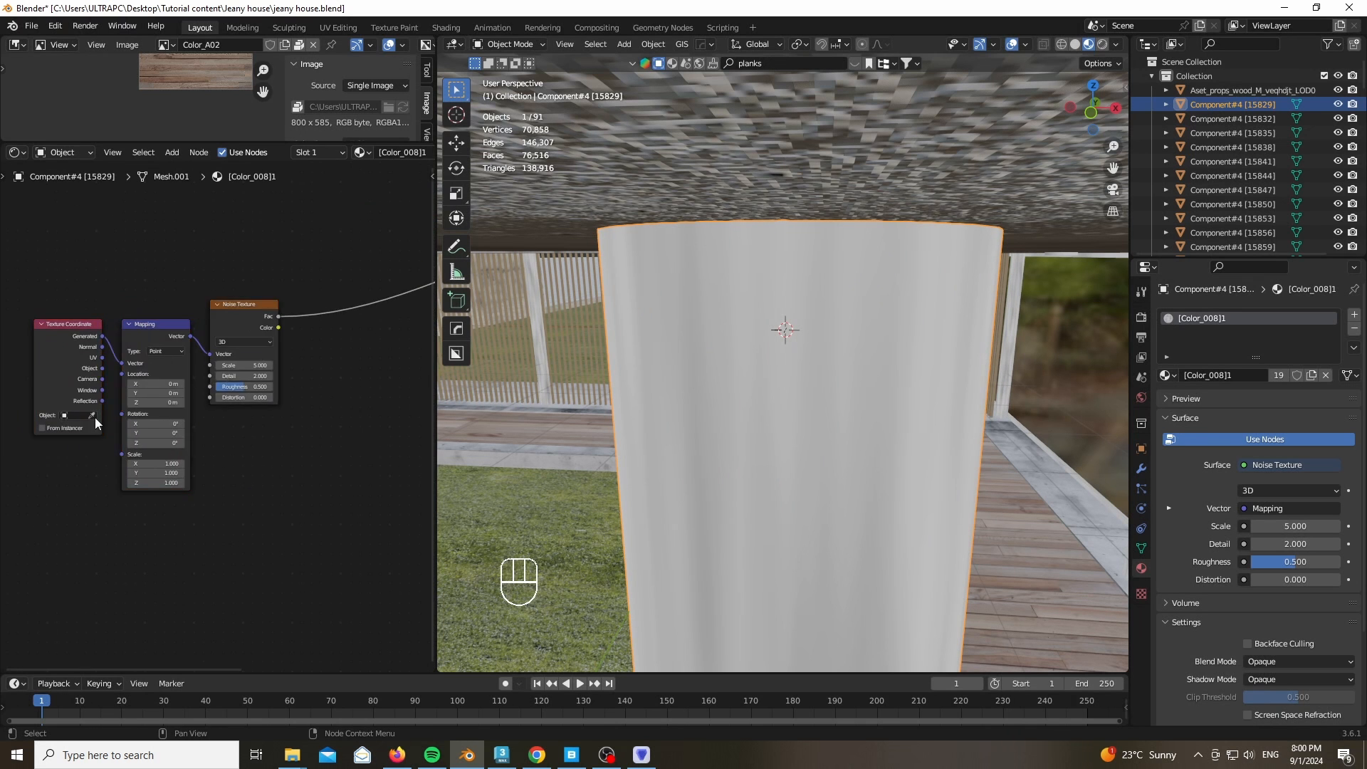
left_click_drag(162, 323, 161, 321)
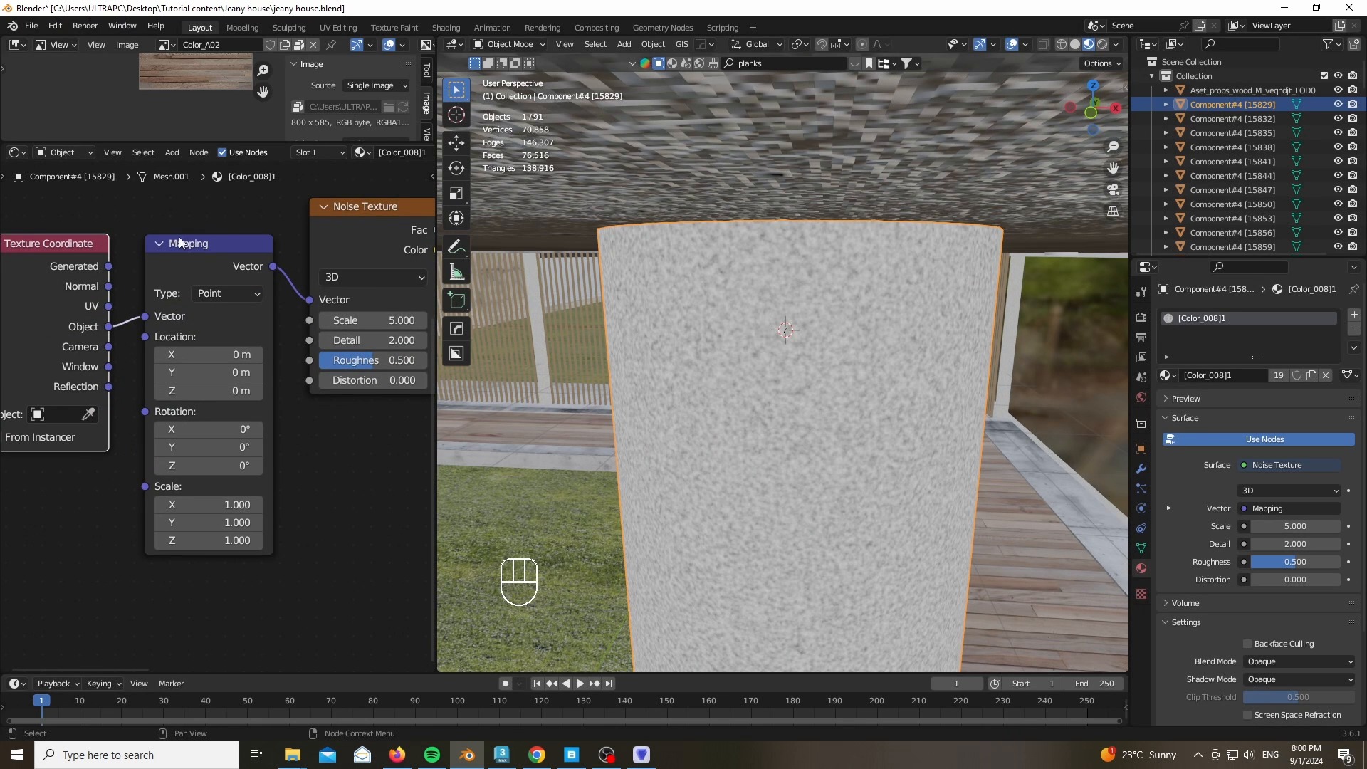
Set the Noise Texture's Scale to 0.19, Detail to 15, Roughness to about 0.592 and Distortion to 0.9
mouse_move(369, 318)
left_mouse_down("shift")
mouse_move(271, 320)
mouse_move(380, 339)
left_mouse_up("shift")
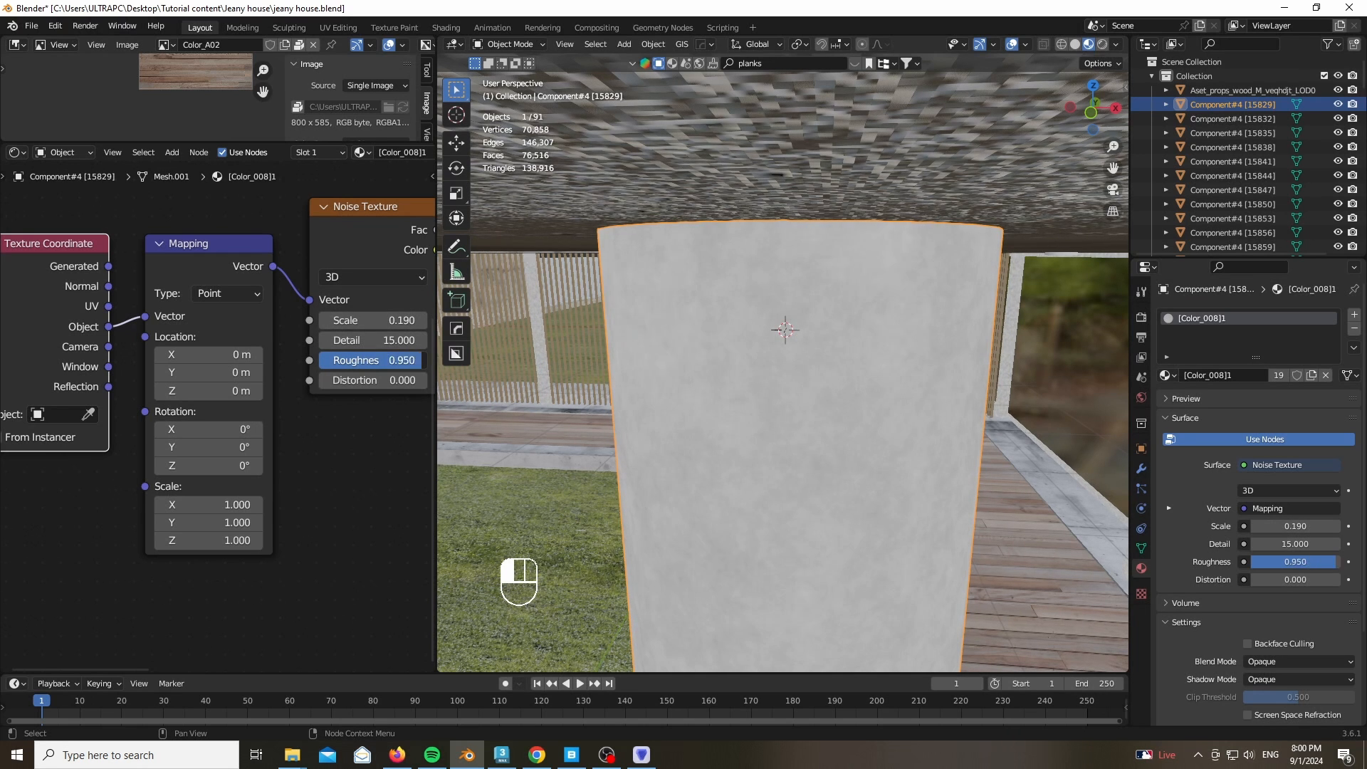
scroll(714, 473, "up", 4)
left_click_drag(383, 360, 376, 381)
Insert a Color Ramp after the Noise Texture and preview it on the column
scroll(284, 356, "down", 3)
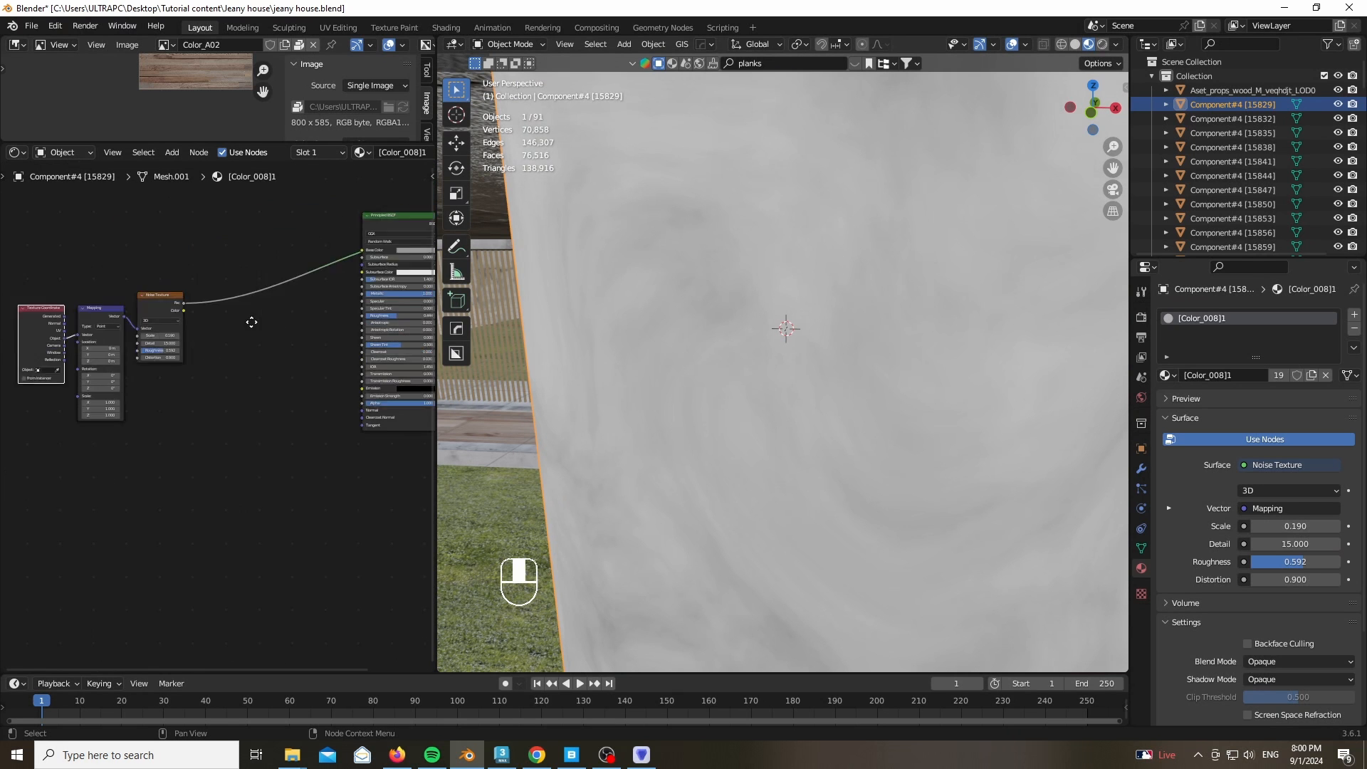
key("shift+a")
type("colo")
left_click(260, 289)
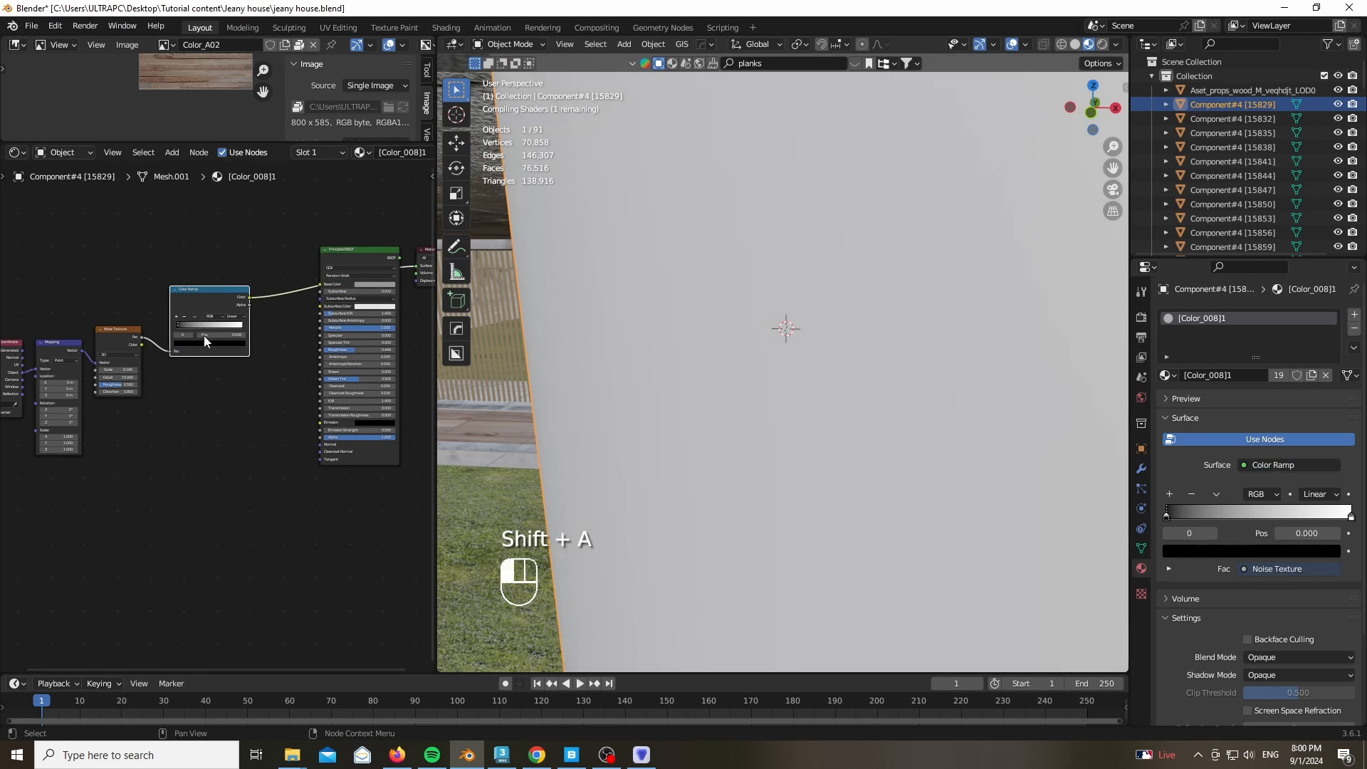
left_click(280, 261)
scroll(281, 260, "up", 2)
left_click(211, 321, "ctrl+shift")
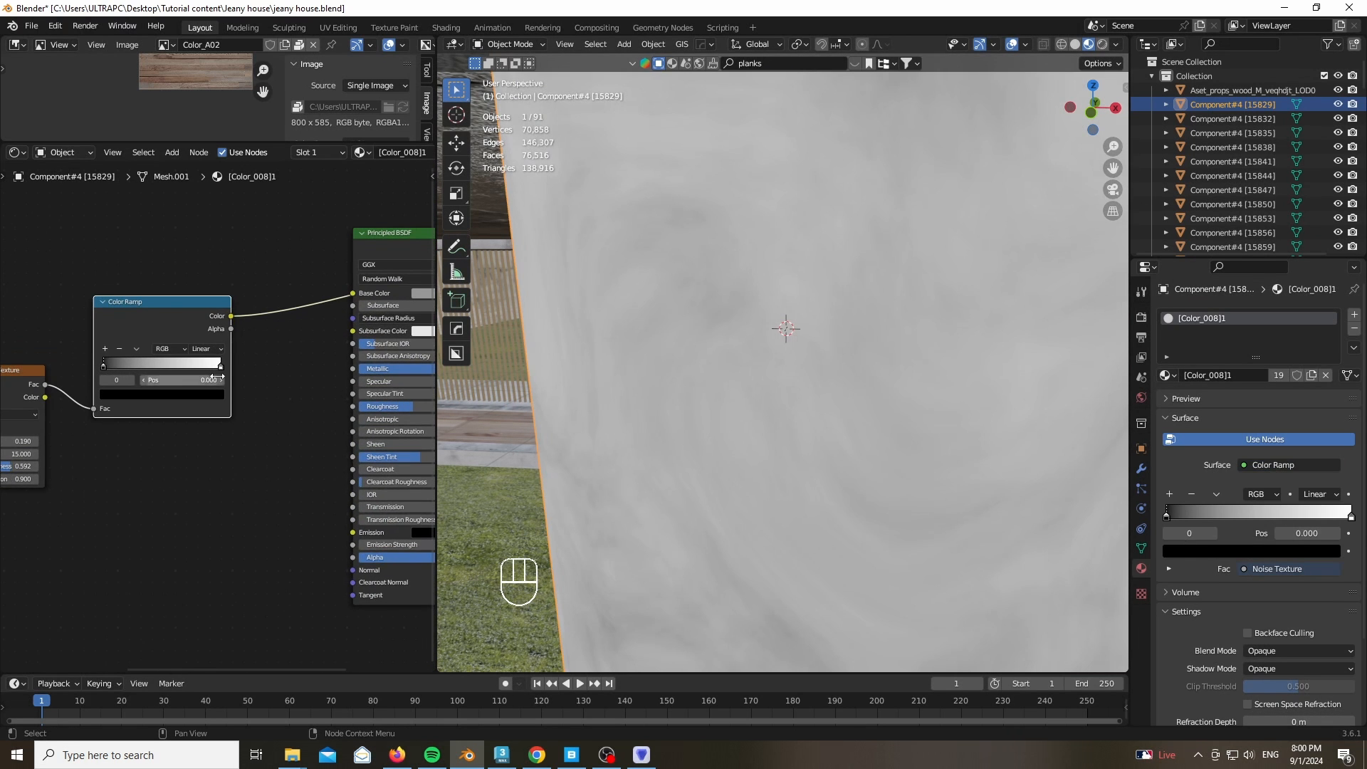
Move the Color Ramp's black stop inward and its white stop to 0.895, and darken the white stop to grey
left_click_drag(221, 366, 193, 369)
left_click_drag(105, 366, 132, 366)
left_click(210, 366)
left_click(210, 393)
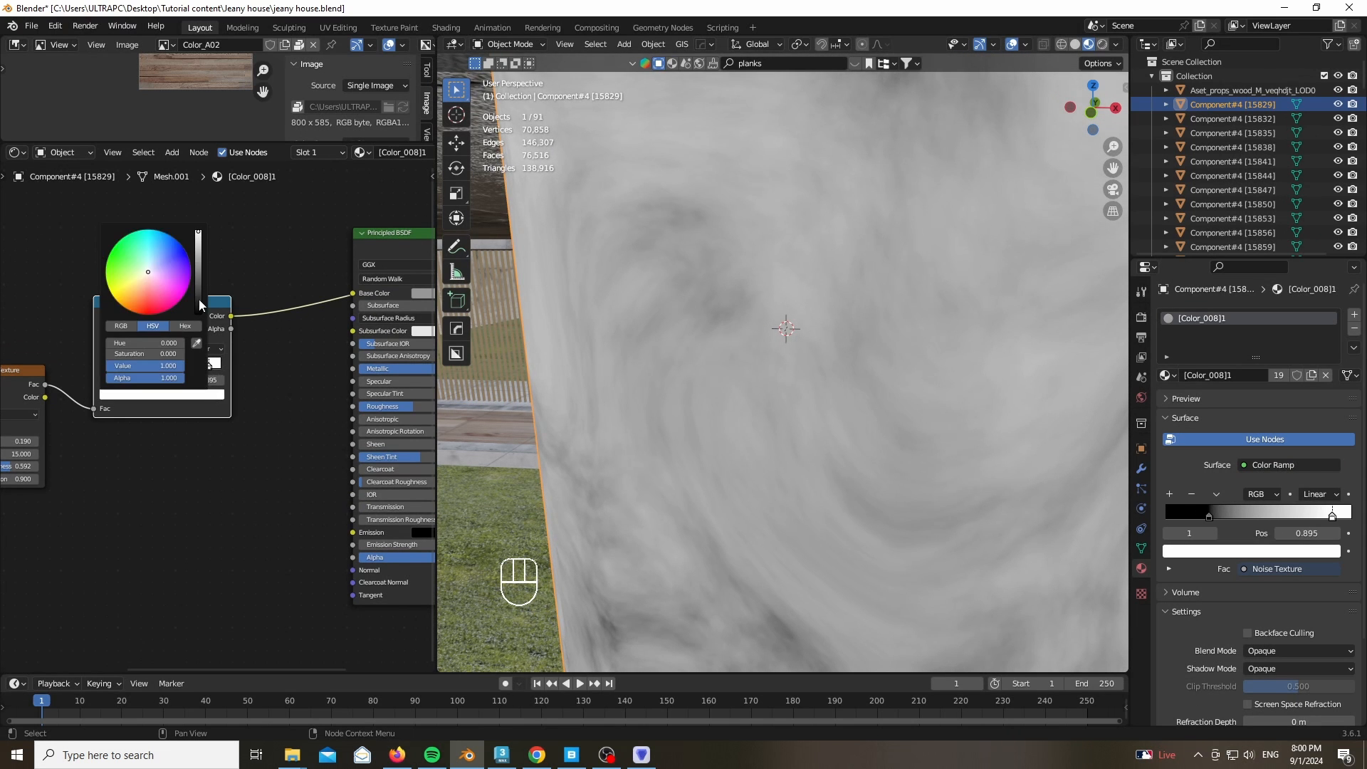
left_click(199, 299)
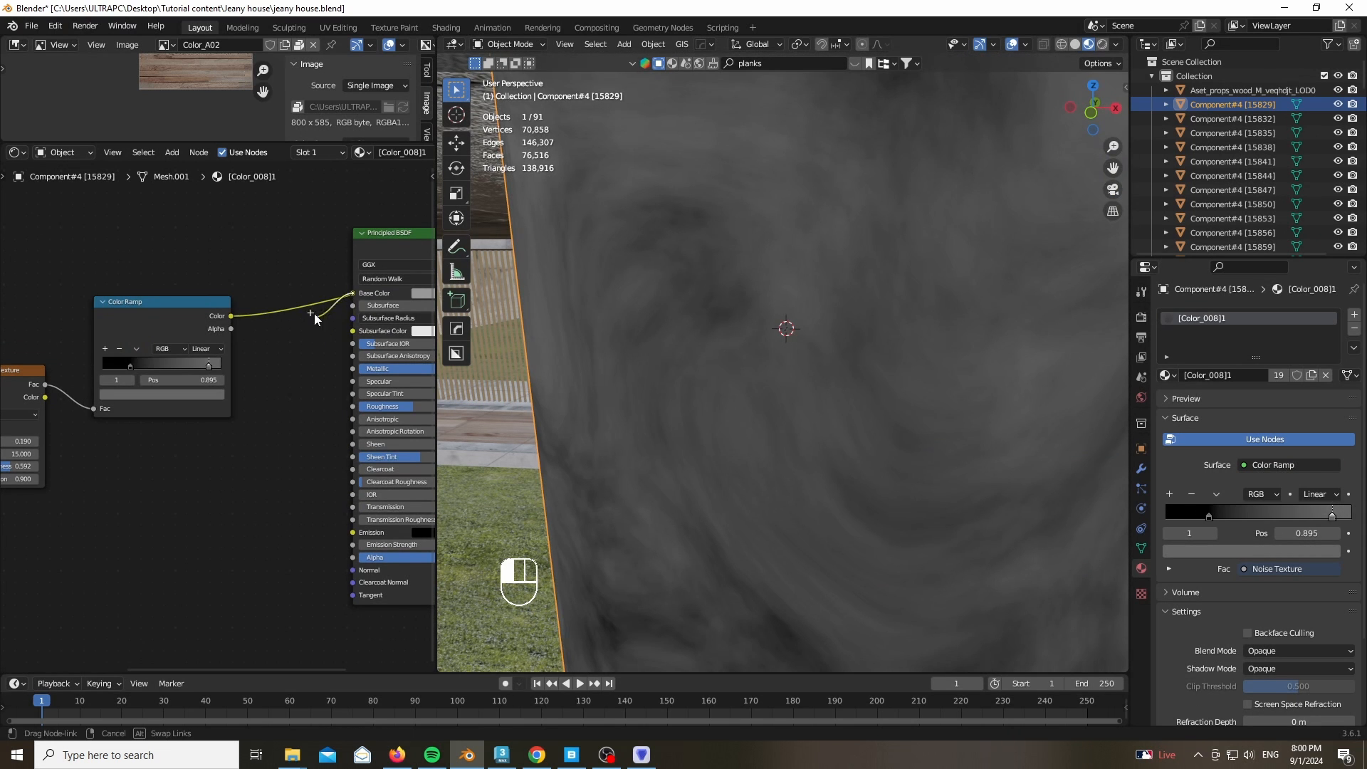
Connect the Color Ramp to the Principled BSDF's Roughness and set the Noise Texture's Distortion to 0.25
middle_click_drag(137, 538, 305, 427)
scroll(174, 366, "up", 10)
left_click_drag(175, 365, 125, 366, "shift")
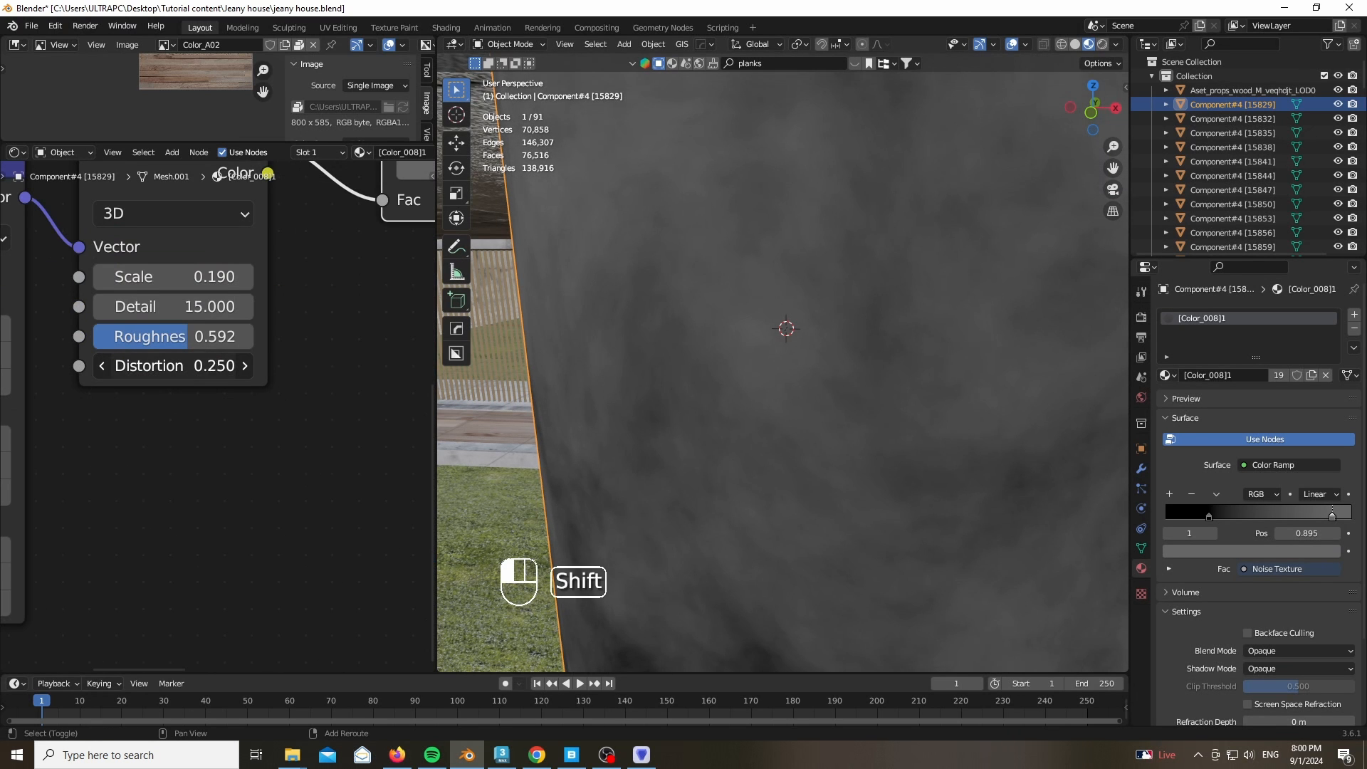
Restore the Principled BSDF as the column material's output and inspect the reflections on the column
scroll(122, 463, "down", 8)
left_click(411, 276, "ctrl+shift")
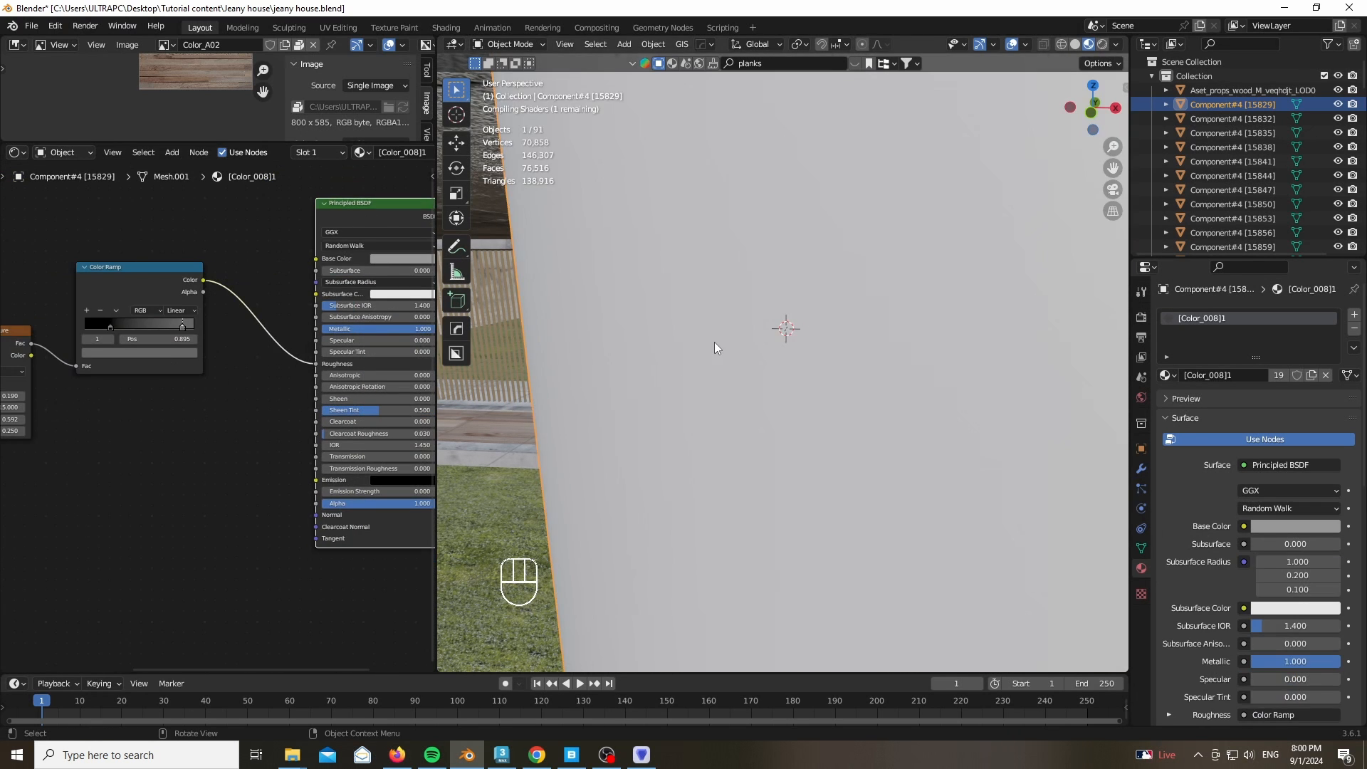
scroll(723, 306, "down", 10)
scroll(71, 469, "up", 3)
middle_click_drag(165, 432, 209, 624)
scroll(261, 252, "down", 3)
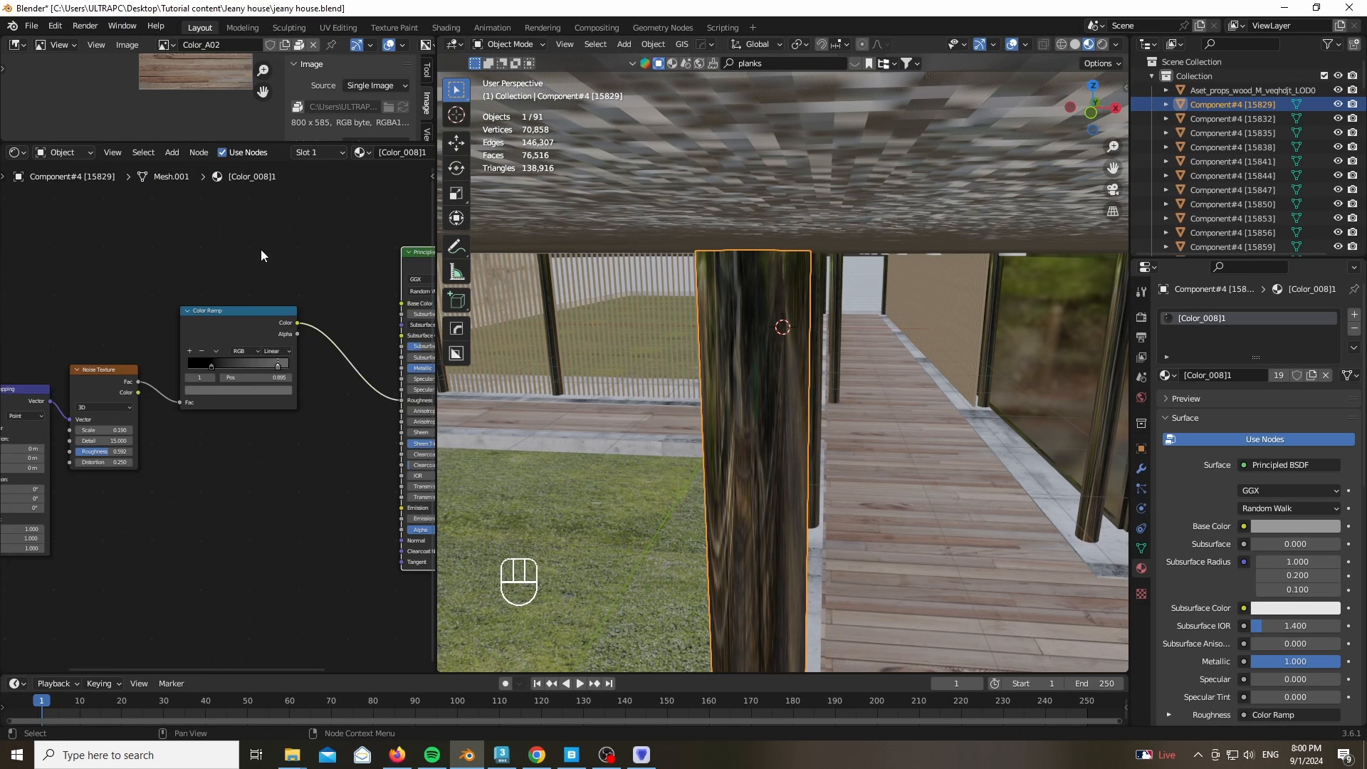
Move the texture nodes away from the Principled BSDF and insert a Math node between the Color Ramp and Roughness
scroll(261, 253, "down", 5)
left_click_drag(22, 262, 282, 468)
key("g")
left_click(151, 477)
key("shift+a")
left_click(207, 271)
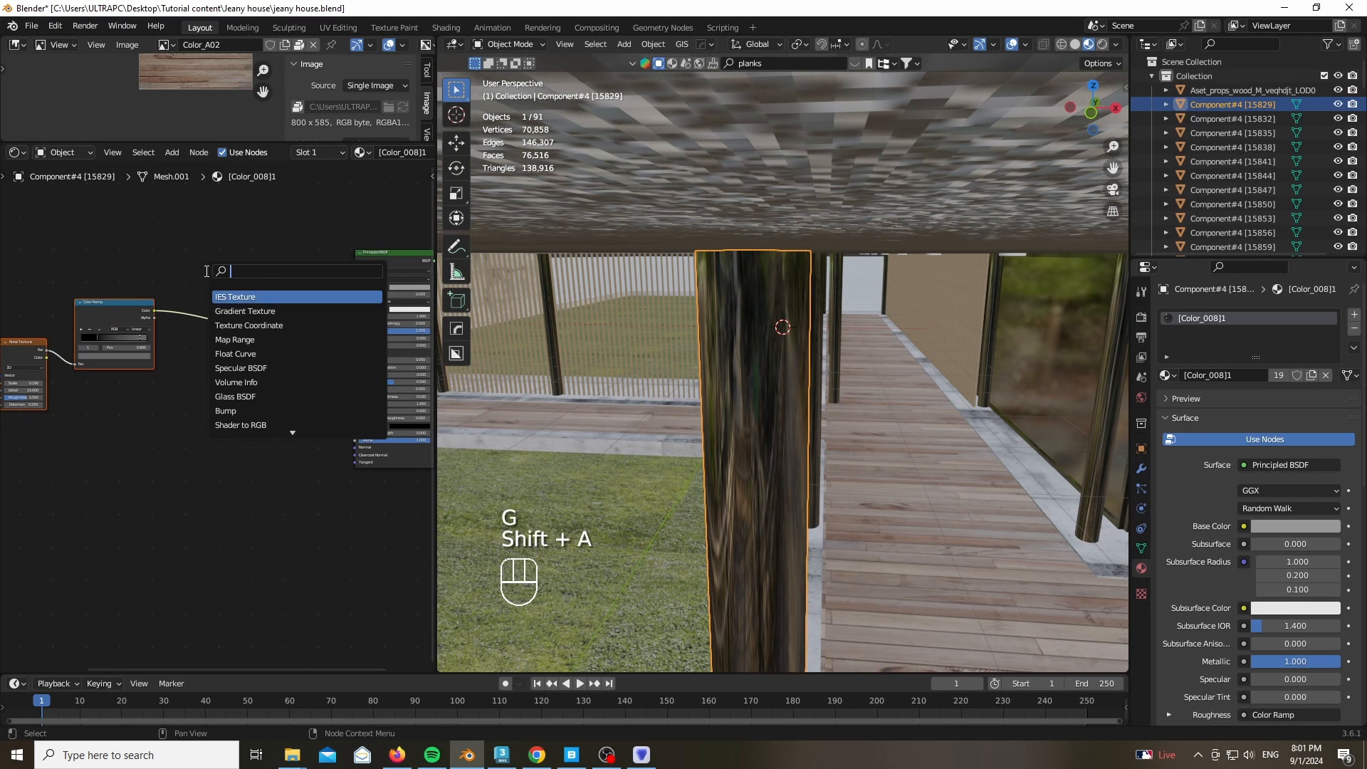
type("math")
key("Return")
left_click(216, 293)
scroll(219, 293, "up", 12)
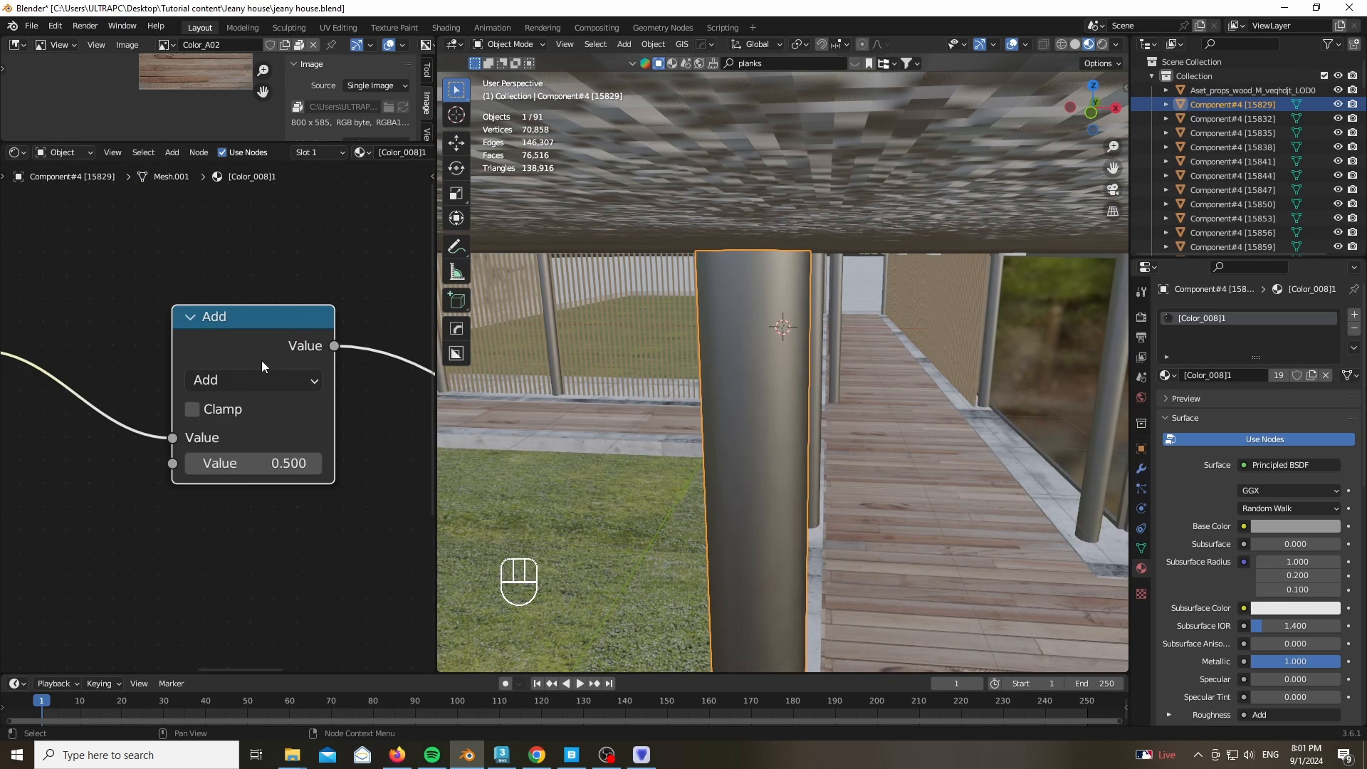
Change the Math node's operation to Multiply, raise its multiplier and check the column's surface
left_click(251, 380)
left_click(220, 495)
scroll(235, 498, "up", 2)
left_click_drag(271, 413, 370, 413, "shift")
mouse_move(730, 390)
left_mouse_down("shift")
mouse_move(1153, 390)
mouse_move(752, 390)
left_mouse_up("shift")
scroll(774, 294, "up", 3)
scroll(79, 245, "down", 6)
Darken the Color Ramp's grey stop to a colour value of 0.082
middle_click_drag(80, 428, 422, 400)
scroll(220, 343, "up", 4)
left_click(221, 343)
left_click_drag(247, 463, 251, 483)
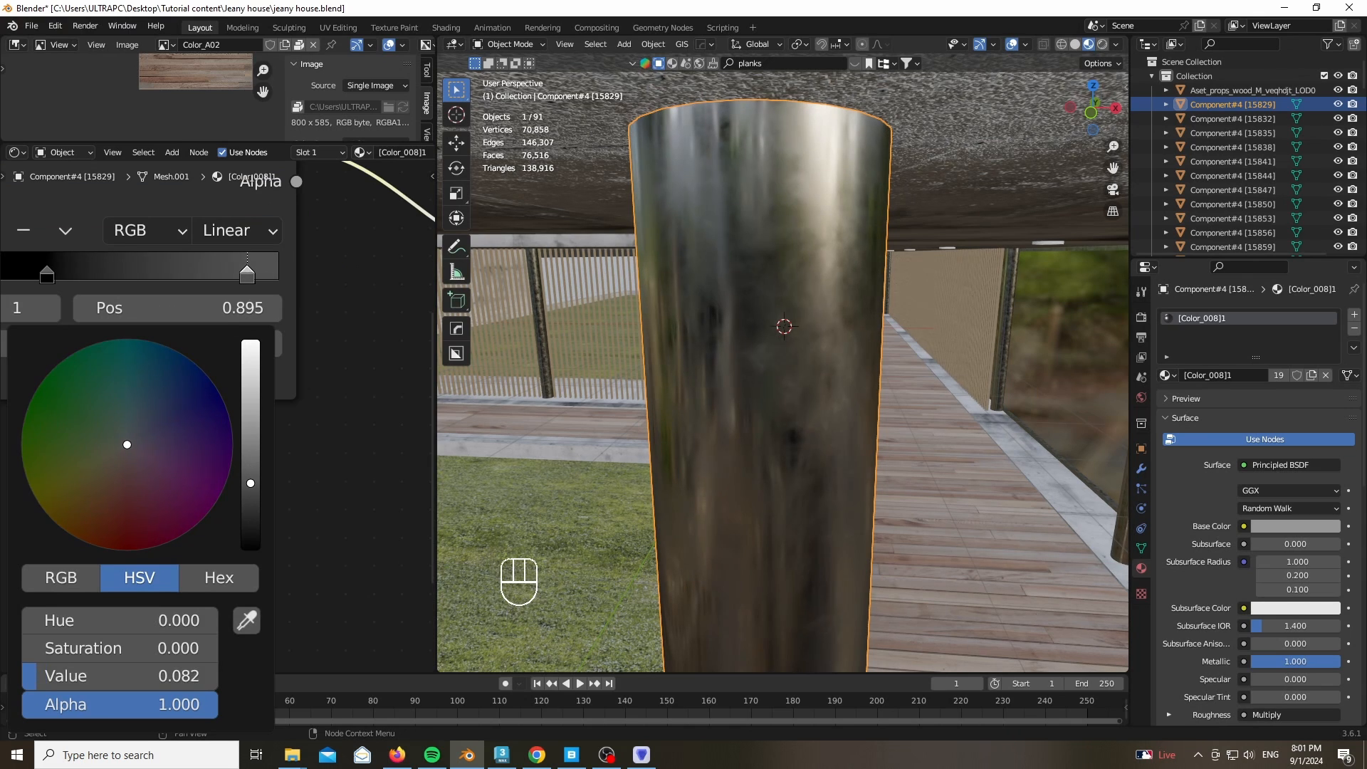
Raise the Multiply node's value to about 9.28 and view the columns together with the whole entrance
middle_click_drag(340, 343, 91, 485)
left_click_drag(349, 430, 397, 430)
scroll(701, 213, "down", 16)
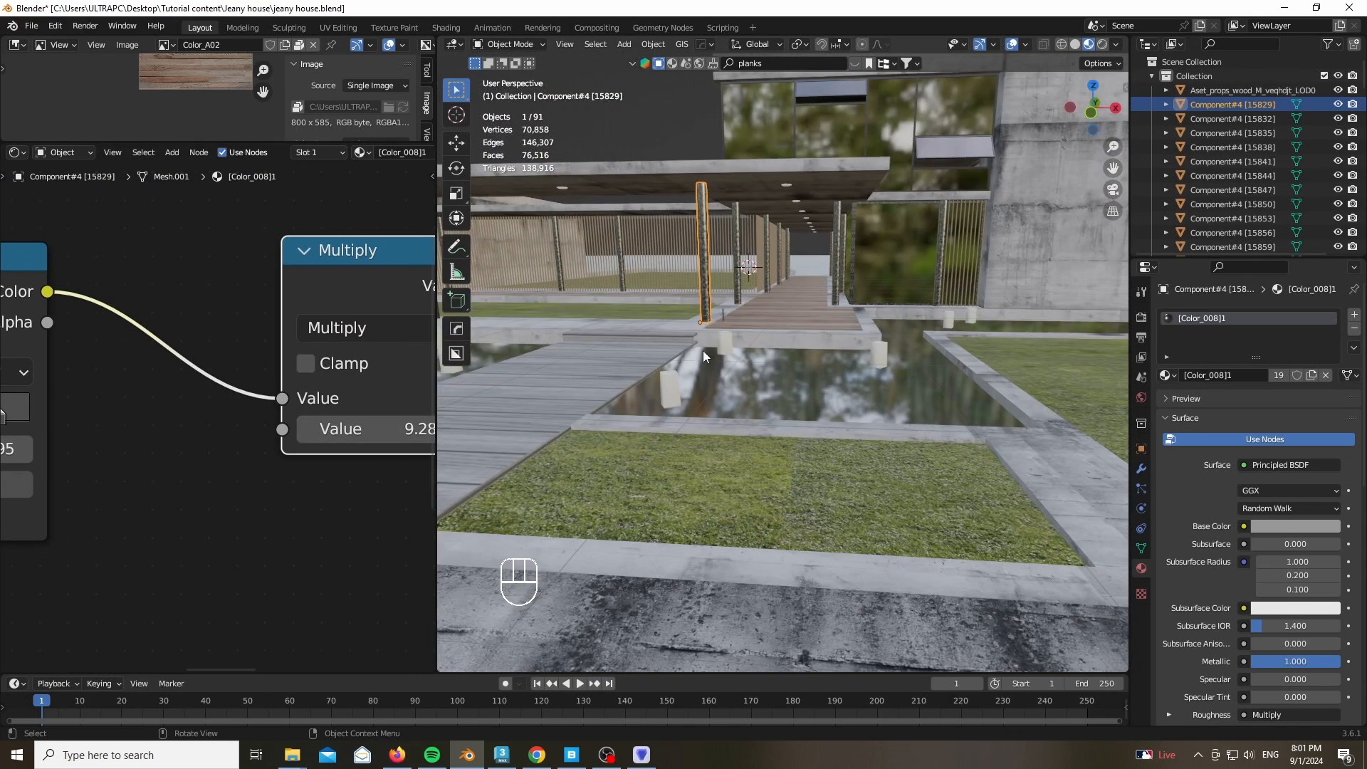
scroll(729, 463, "down", 5)
Add a camera to the scene with the house seen from above and show the camera's lens settings
key("KP_7")
scroll(750, 477, "down", 4)
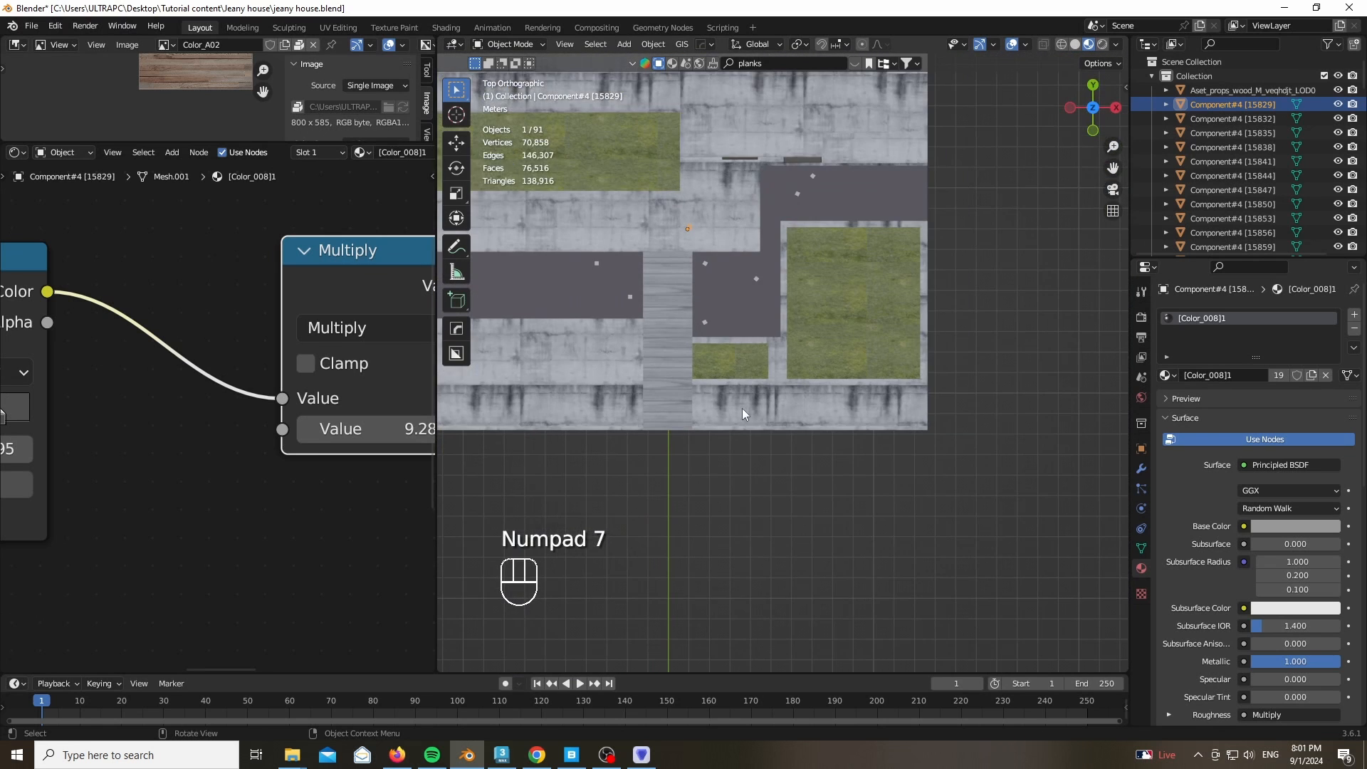
middle_click_drag(742, 408, 677, 222, "shift")
key("shift+a")
mouse_move(640, 443)
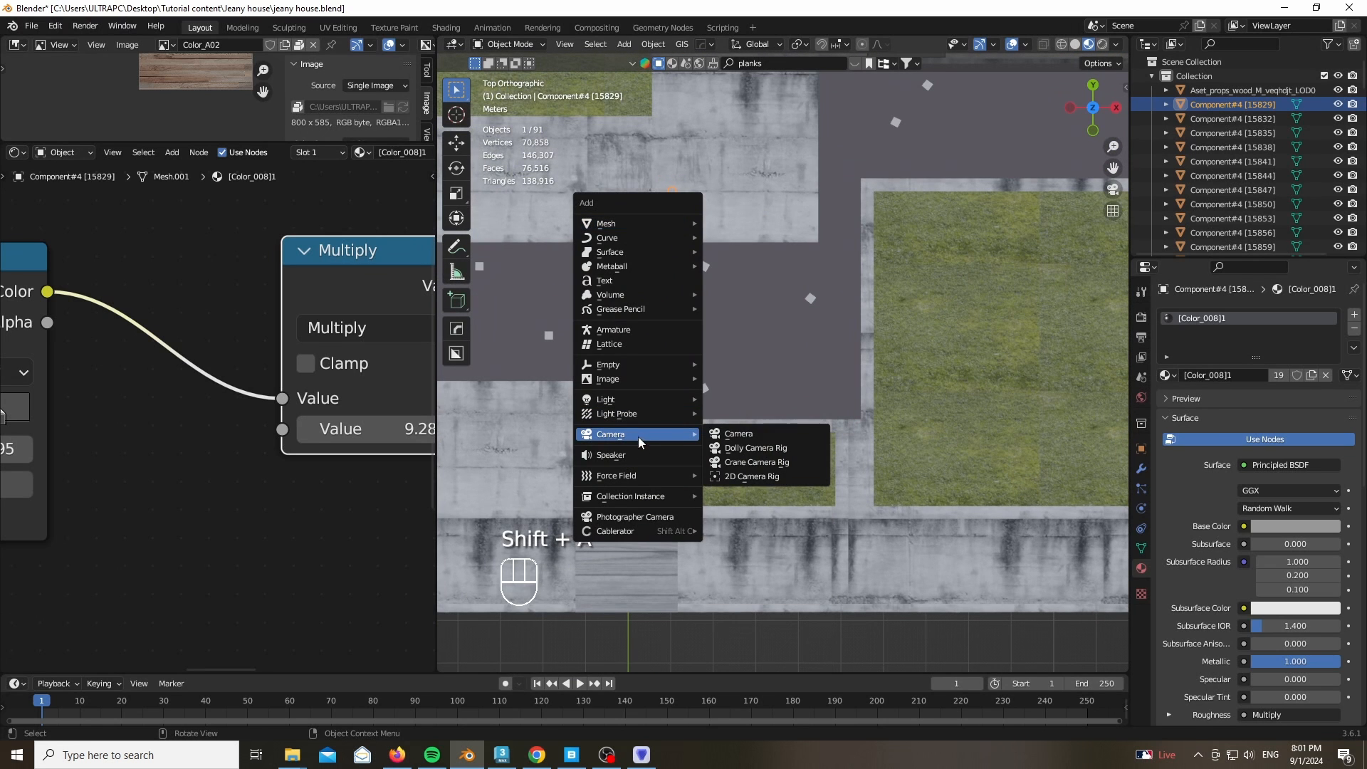
left_click(734, 437)
left_click(1141, 337)
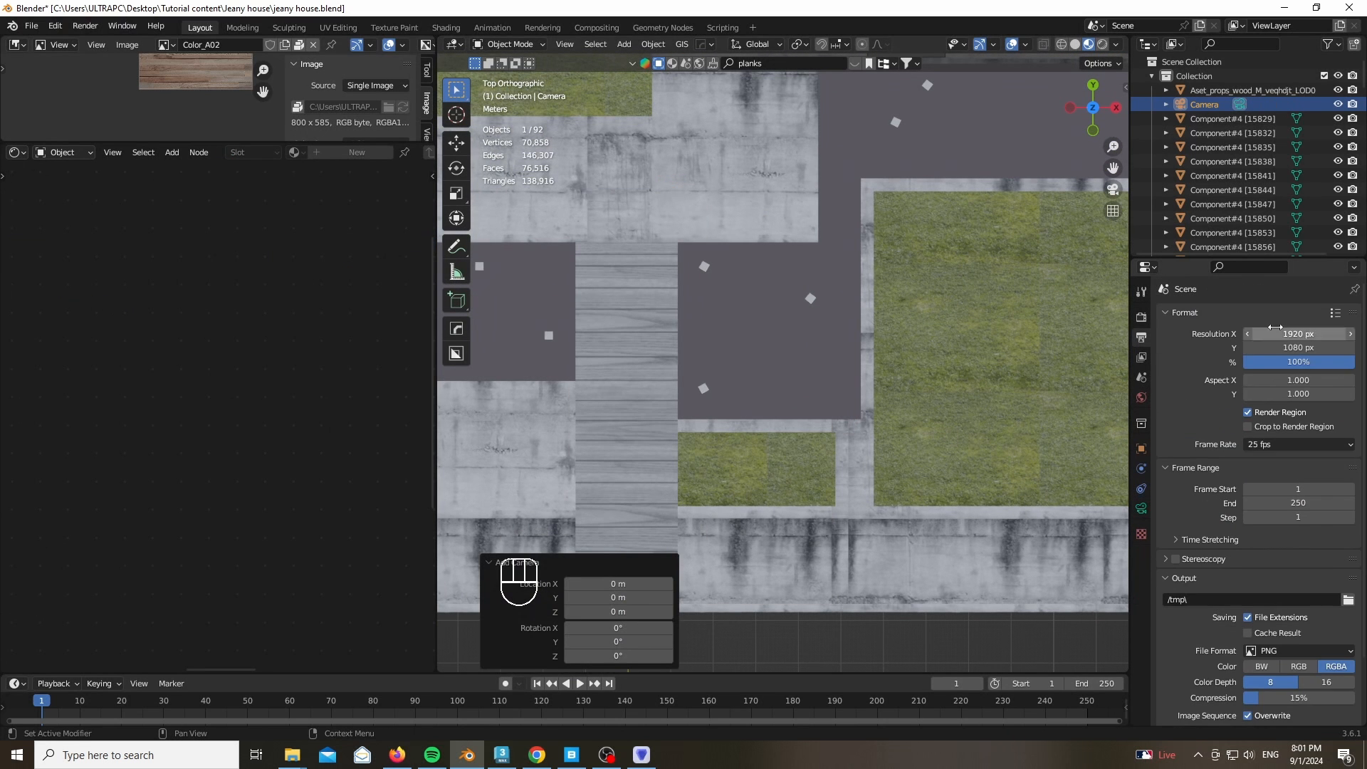
left_click(1142, 509)
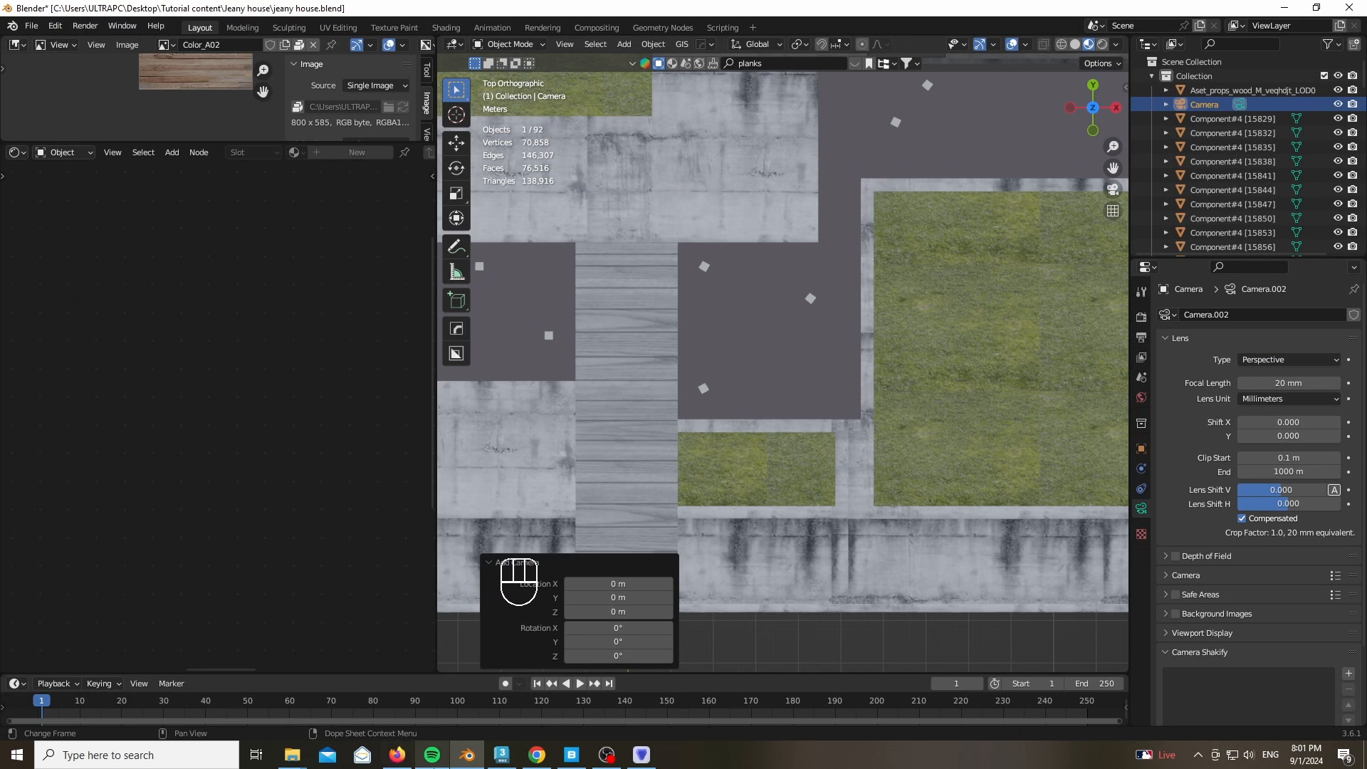
Rotate the new camera 90° about X and move it about 3.41 m in X and -21.48 m in Y, facing the entrance
scroll(818, 408, "down", 4)
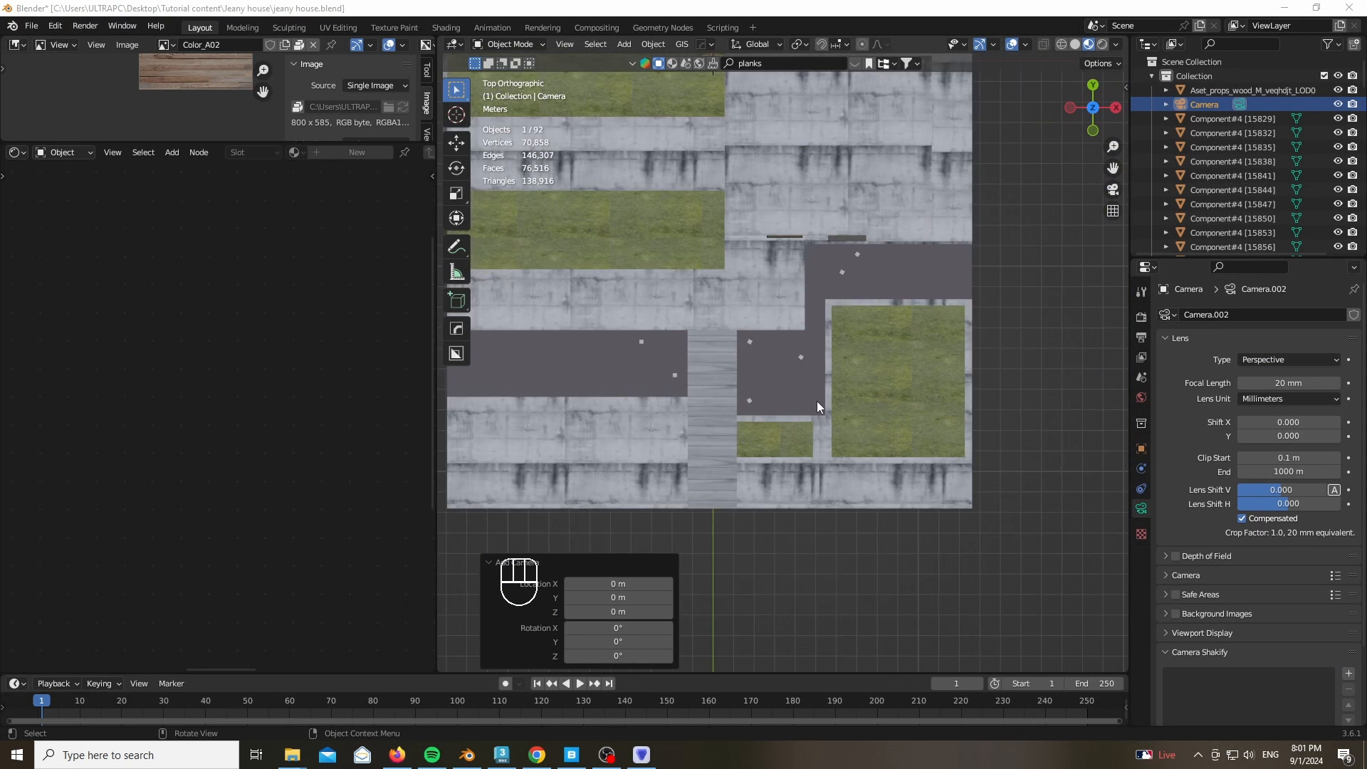
scroll(826, 378, "down", 2)
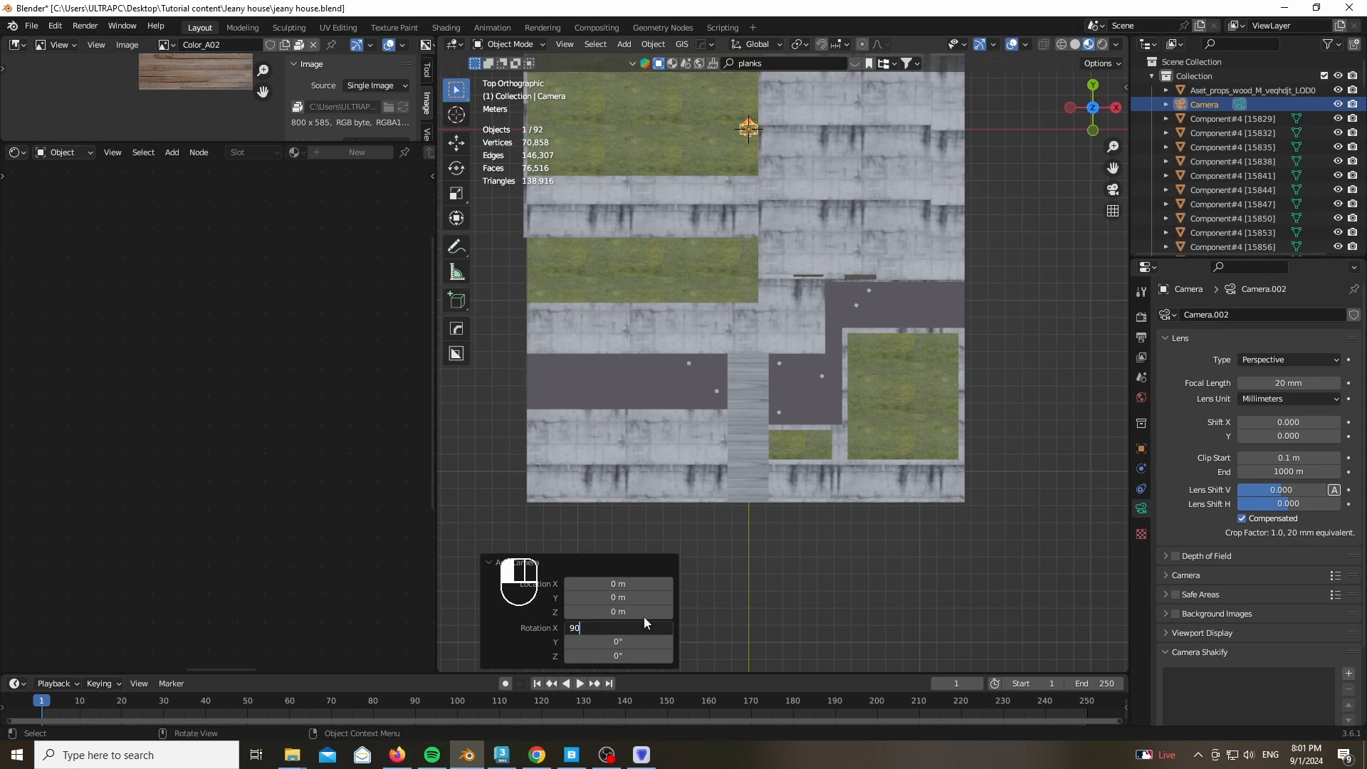
key("g")
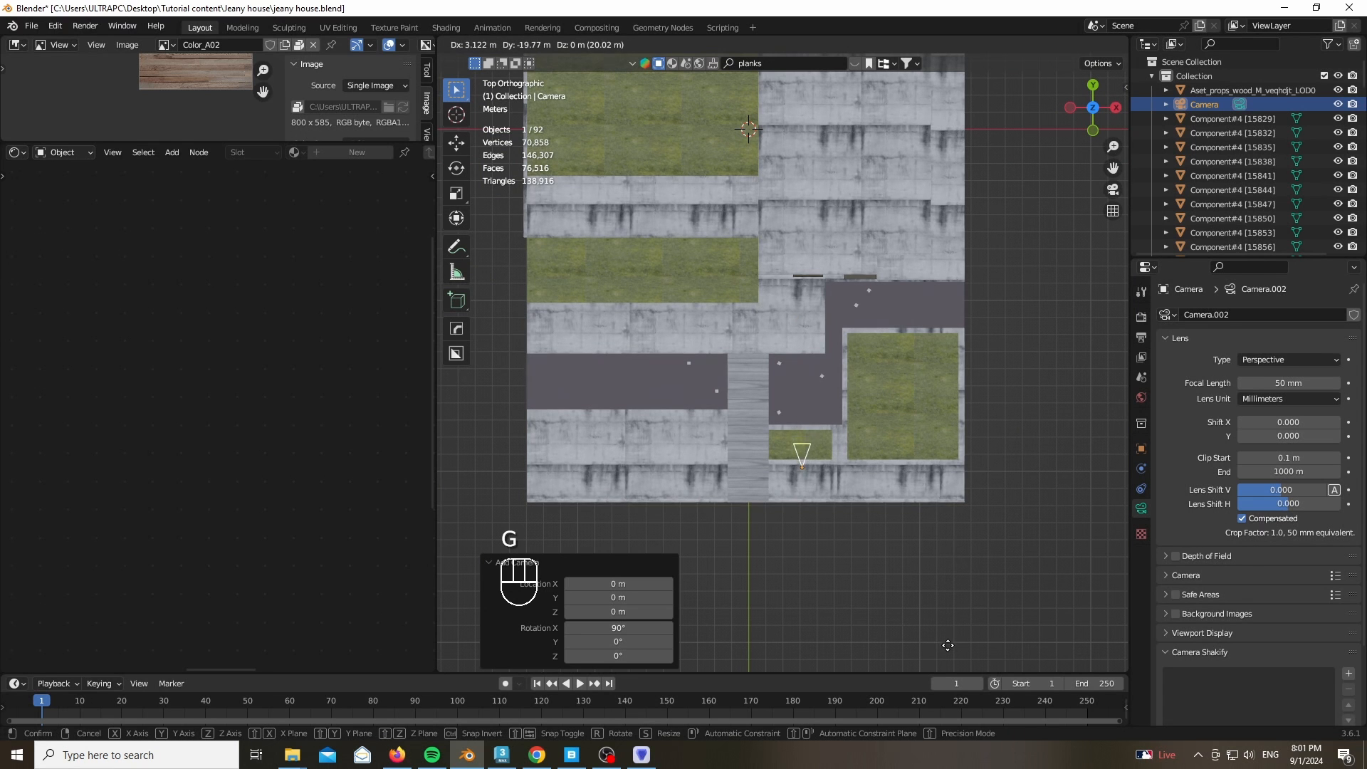
left_click(951, 665)
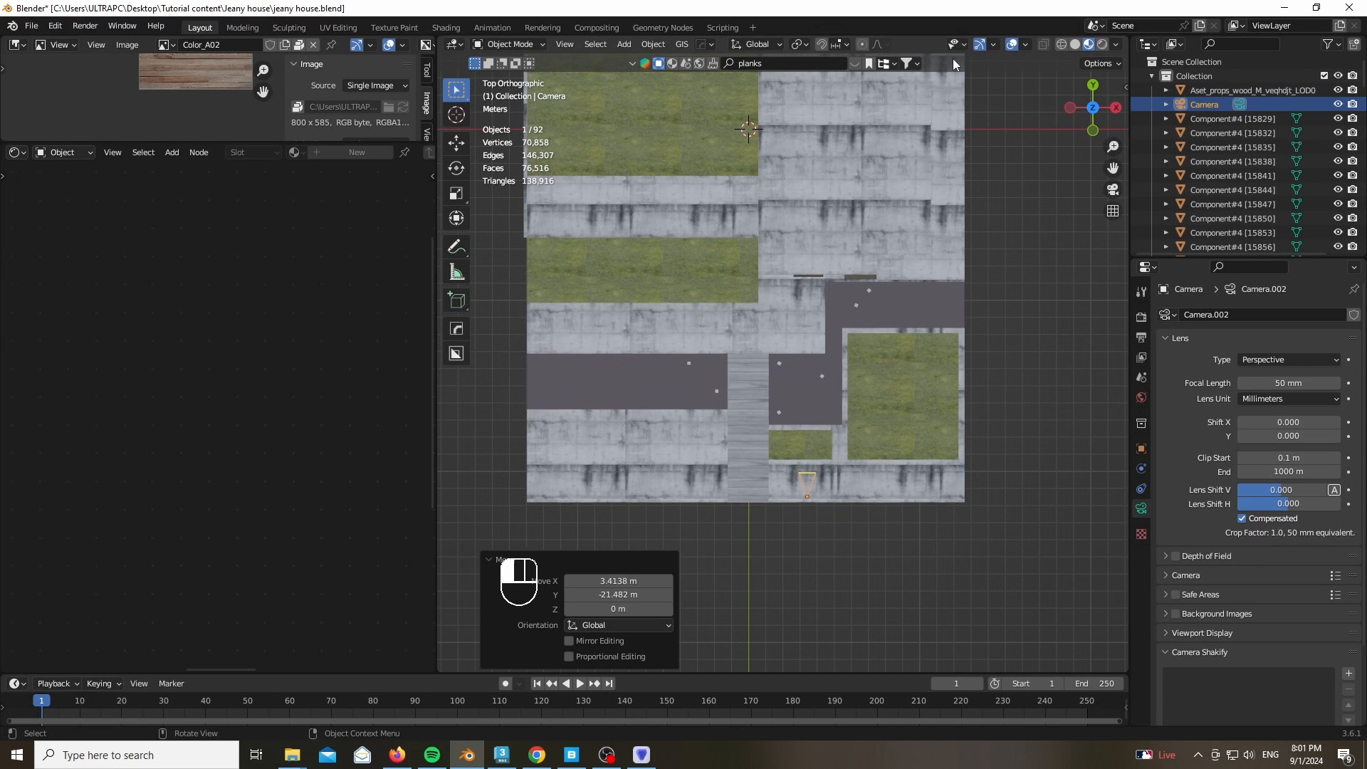
Look through the camera, lower it about 0.95 m along Z to ground level, and enlarge the 3D viewport
key("KP_0")
key("g")
key("z")
key("shift")
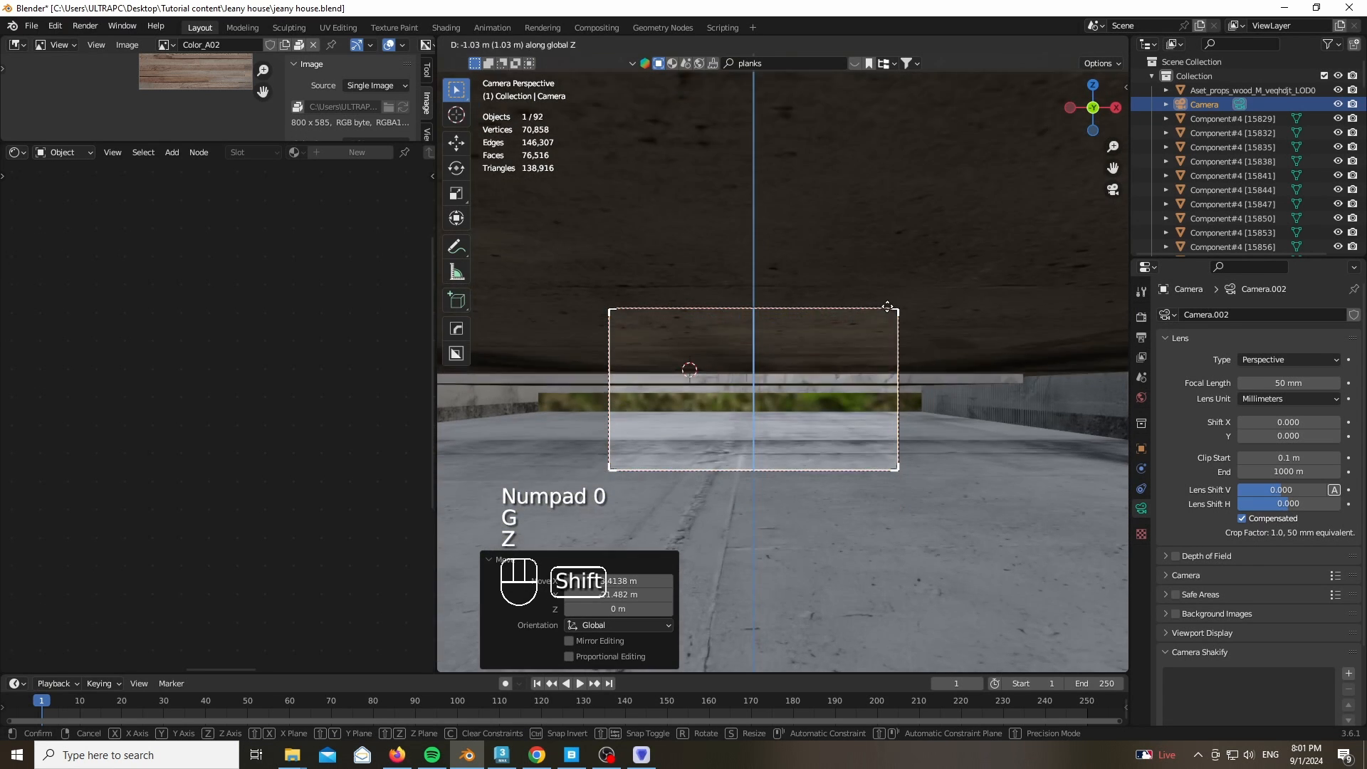
left_click(888, 250)
left_click_drag(436, 420, 19, 420)
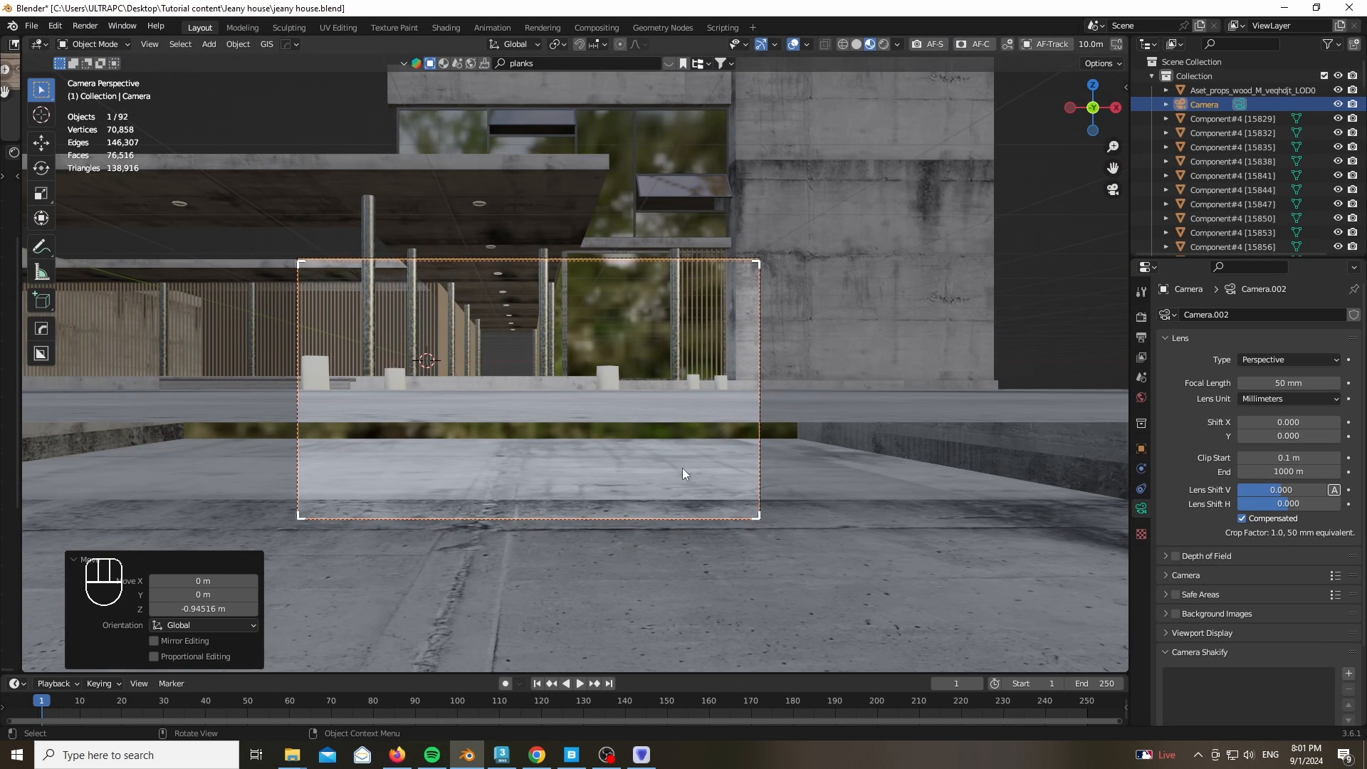
Raise the camera 1.7 m along Z and set its focal length to 20 mm
type("gz1.7")
key("Return")
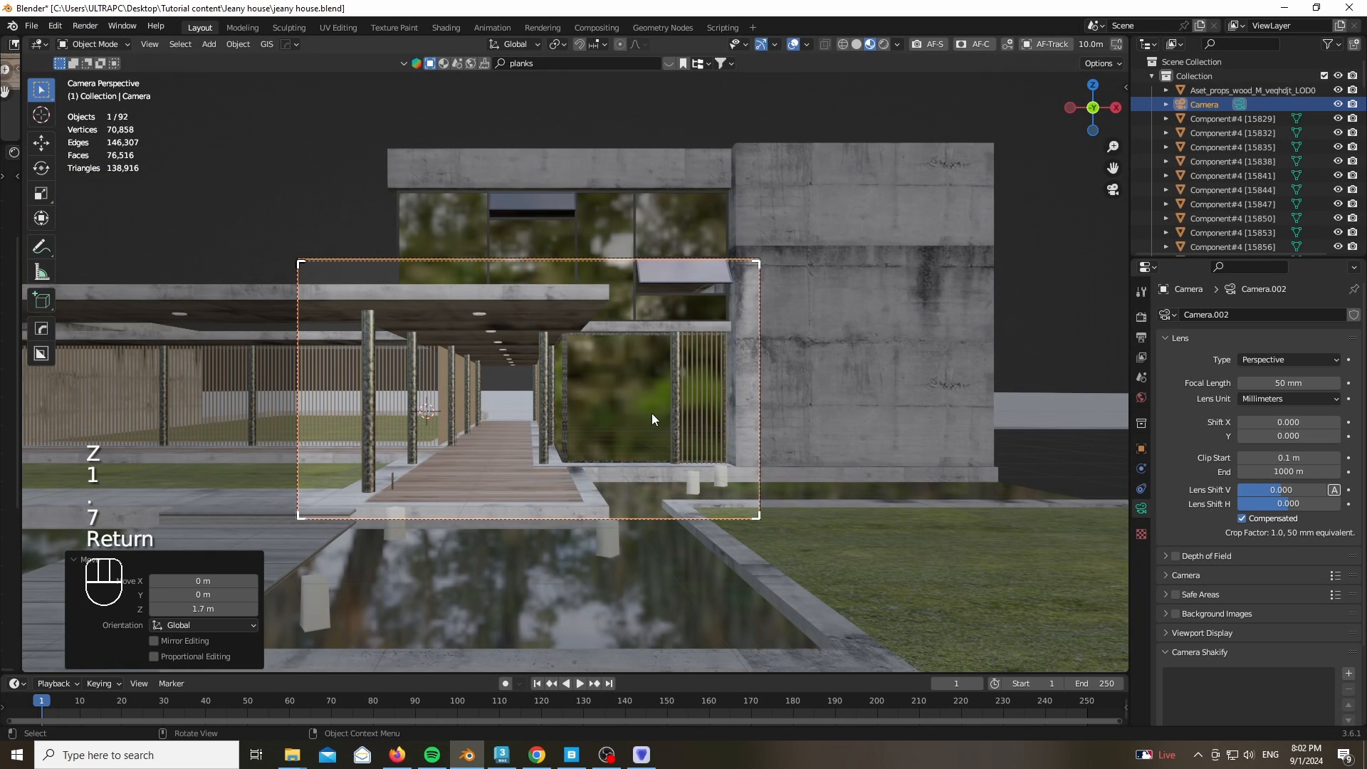
left_click(1294, 383)
type("20")
key("Return")
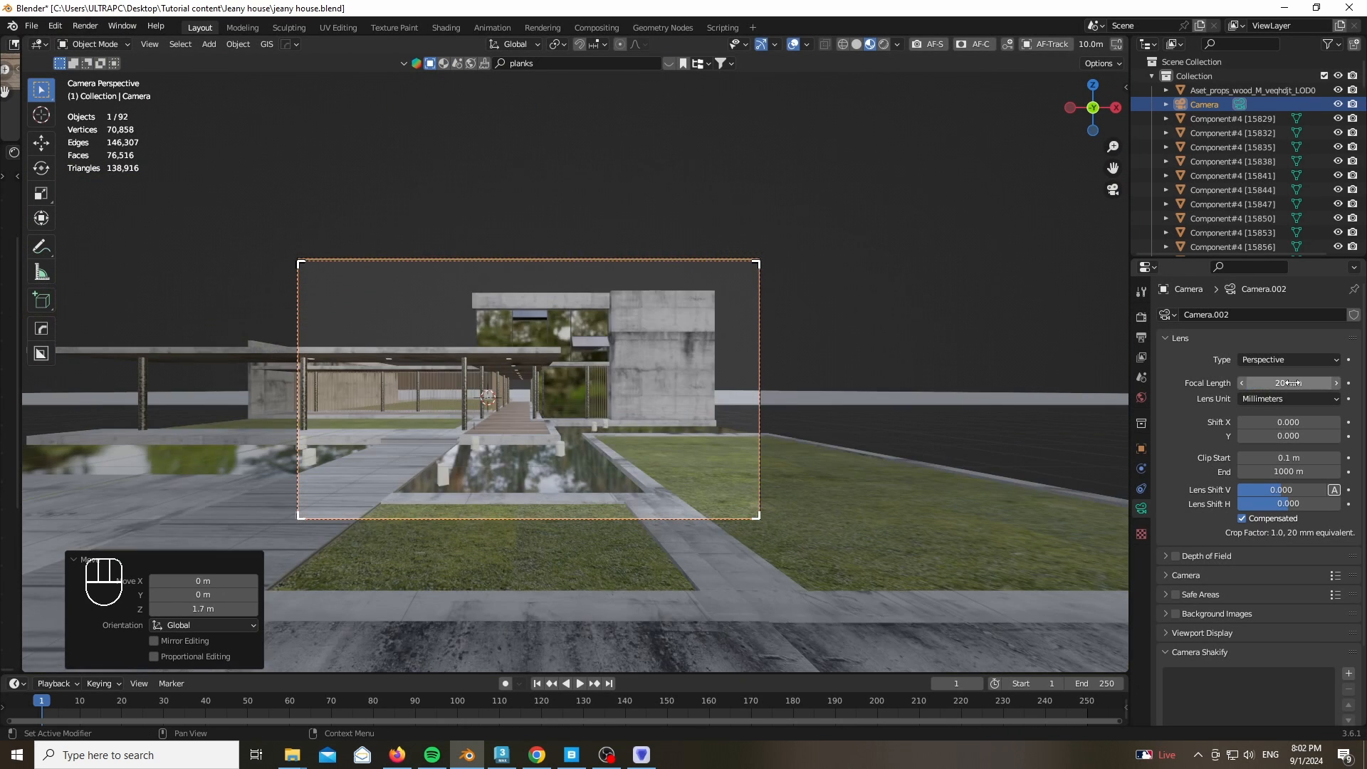
Select every object that shares the front column's material and join them into a single object
scroll(511, 390, "up", 6)
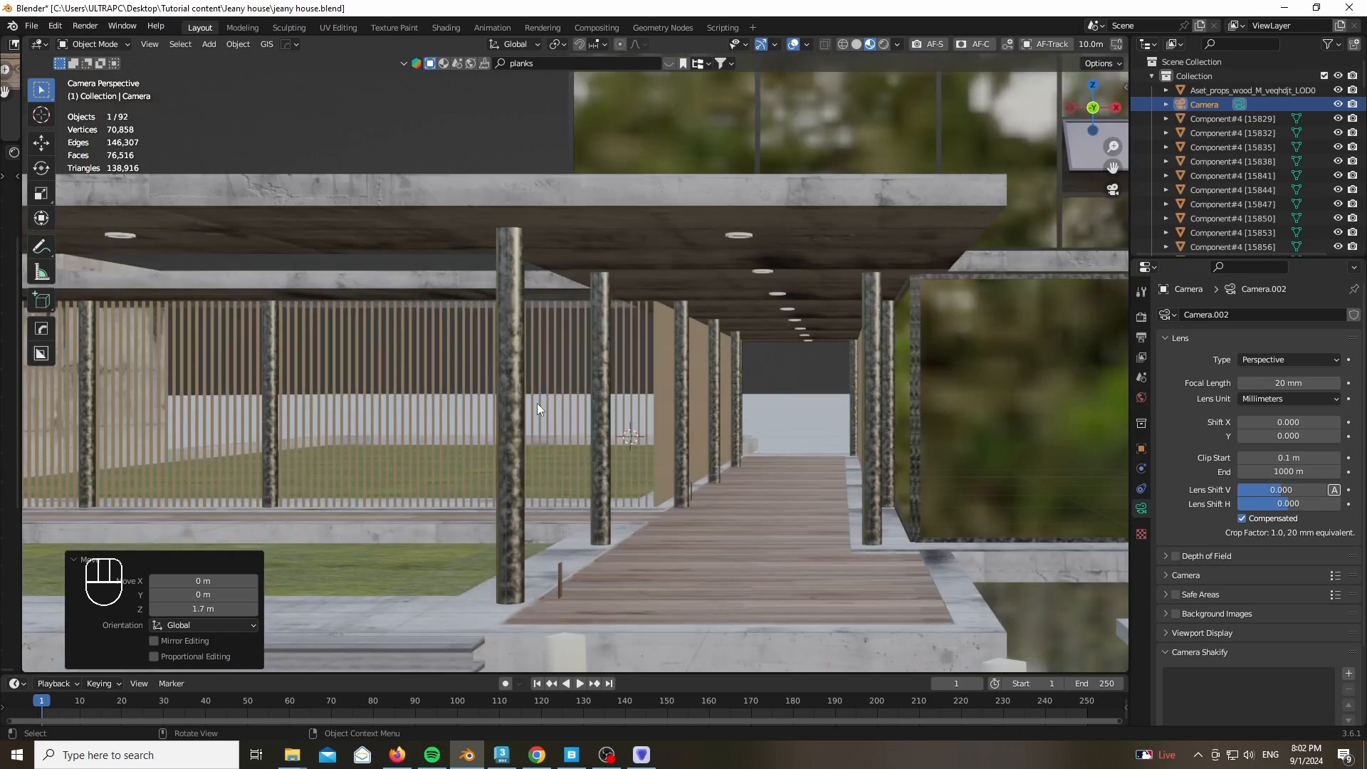
scroll(537, 403, "up", 4)
left_click(483, 371)
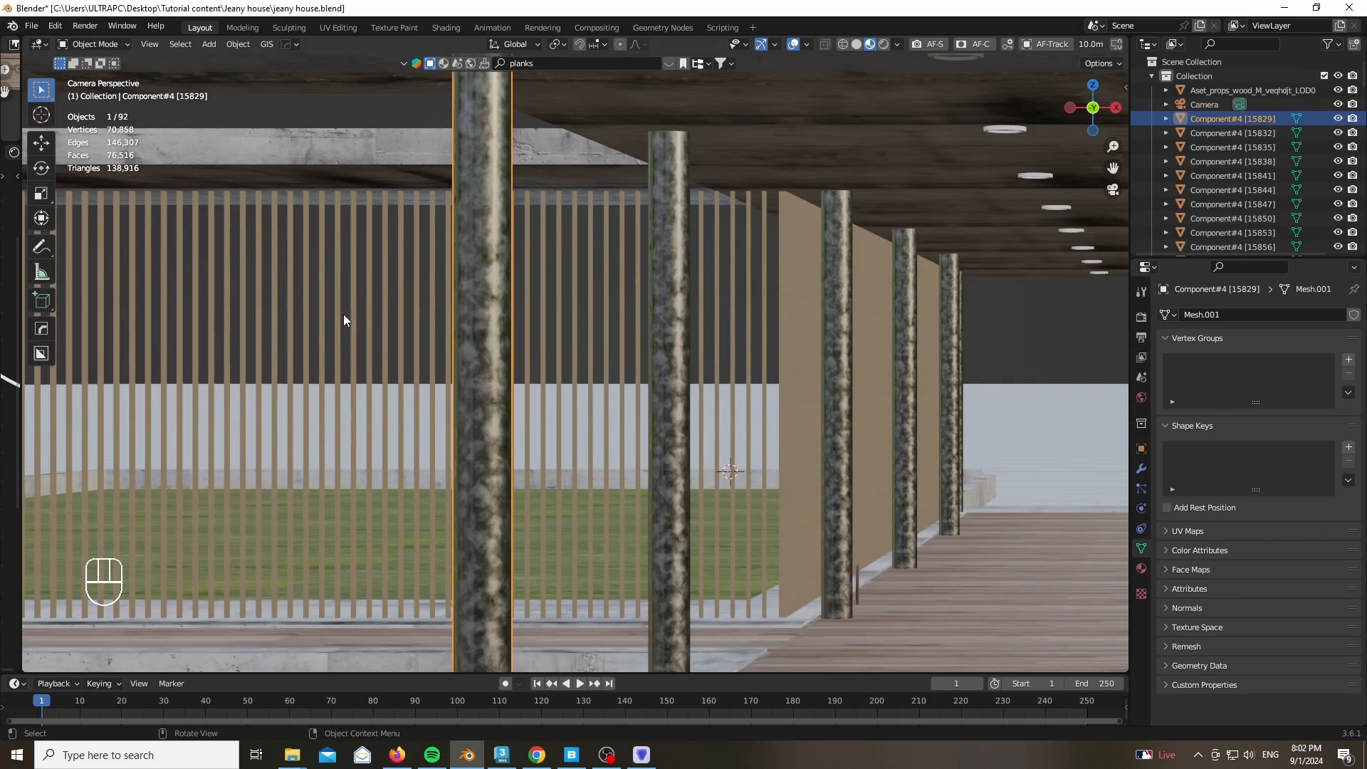
left_click_drag(23, 450, 679, 417)
key("ctrl+space")
left_click(1023, 366)
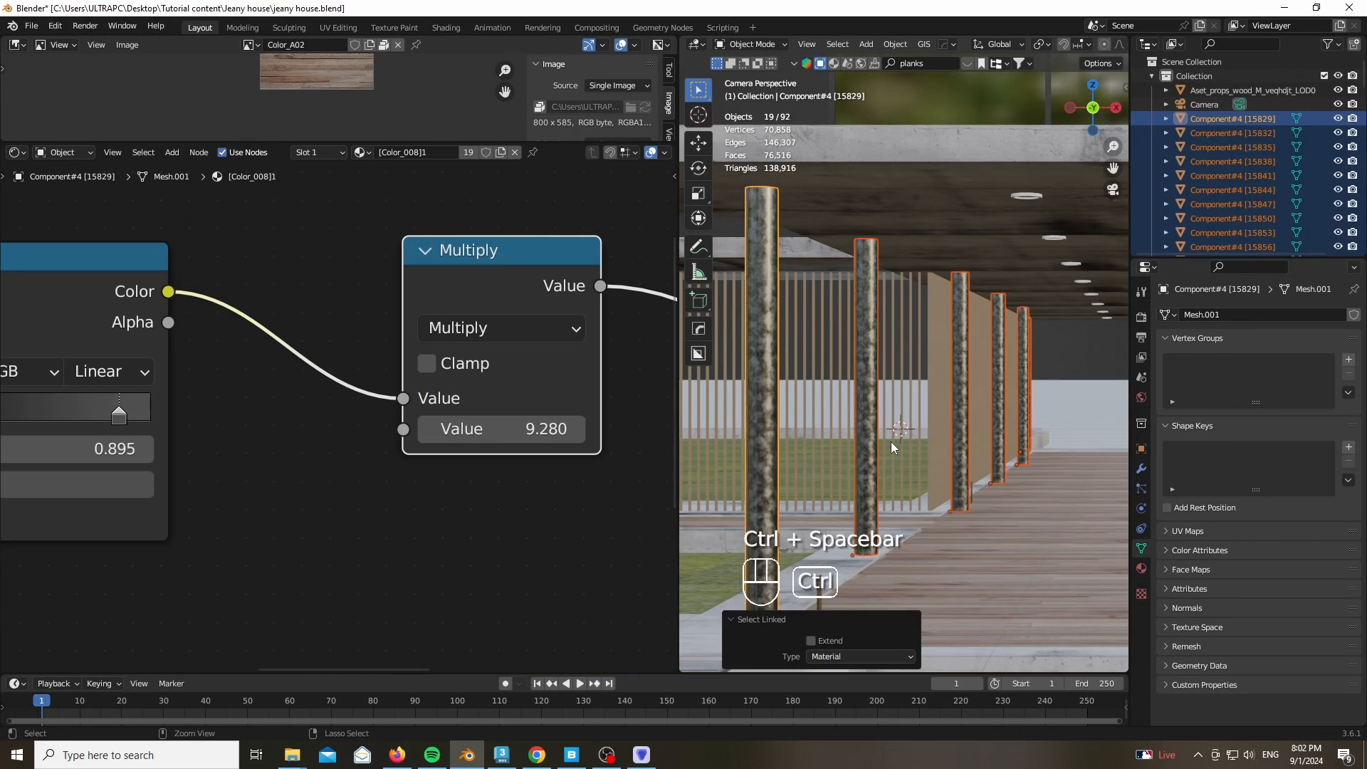
key("ctrl+j")
Set the scale of the column material's Noise Texture to 0.100
scroll(1035, 283, "up", 1)
middle_click_drag(891, 440, 933, 240, "shift")
scroll(1035, 283, "down", 2)
middle_click_drag(1069, 246, 866, 249, "shift")
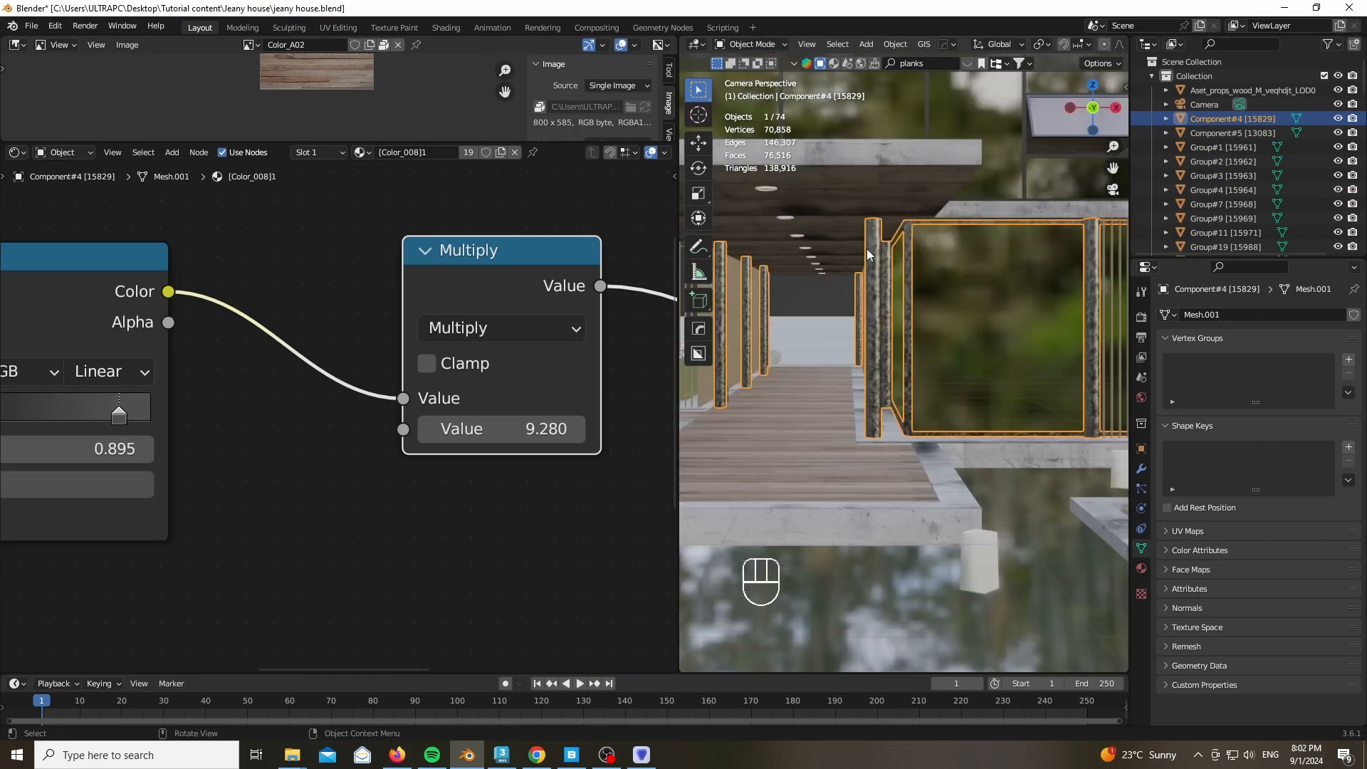
scroll(866, 249, "up", 4)
middle_click_drag(222, 579, 474, 531)
scroll(474, 531, "down", 5)
middle_click_drag(221, 633, 351, 541)
scroll(328, 577, "up", 1)
scroll(338, 544, "up", 5)
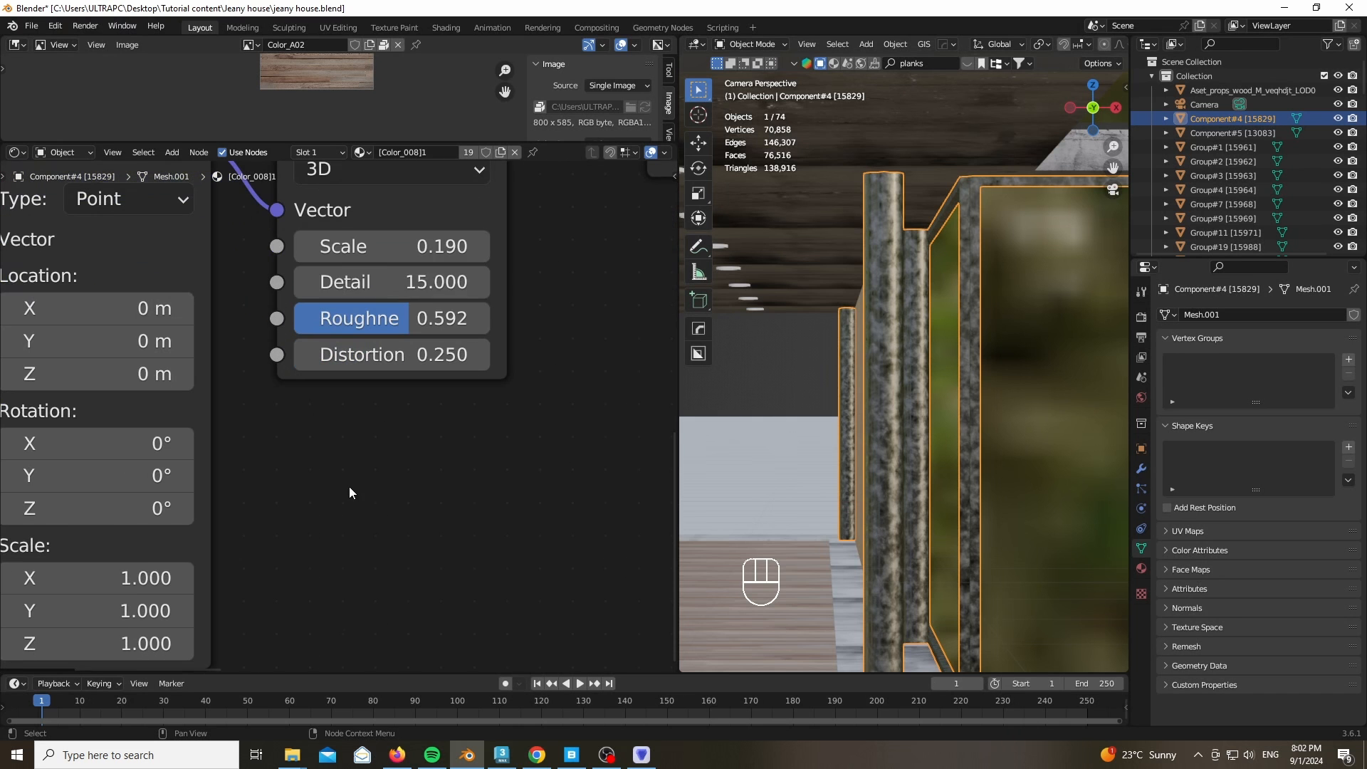
key("BackSpace")
key("Return")
Darken the base colour of the column and frame material's Principled BSDF
scroll(641, 331, "down", 6)
scroll(818, 268, "down", 5)
scroll(983, 246, "up", 4)
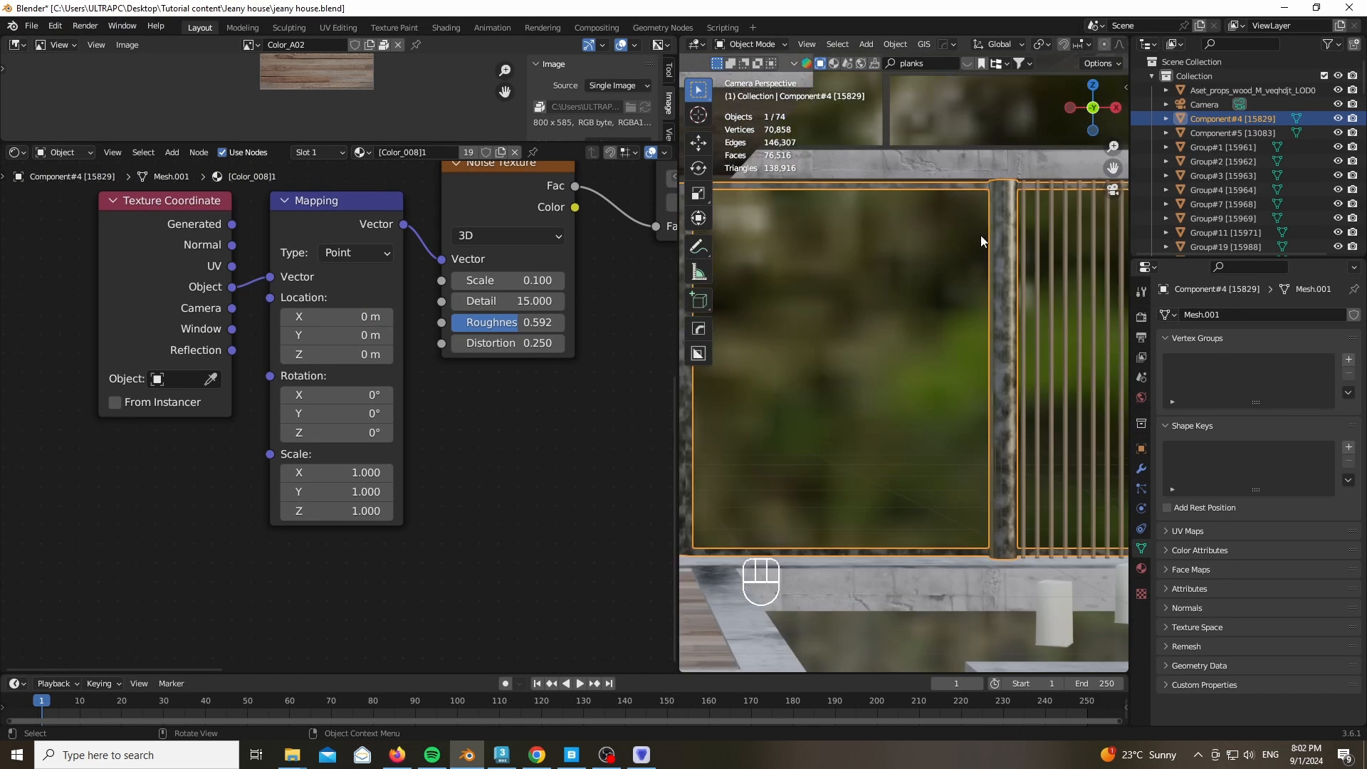
scroll(897, 171, "up", 4)
scroll(492, 478, "down", 6)
middle_click_drag(492, 478, 81, 492)
middle_click_drag(442, 427, 326, 435)
scroll(559, 300, "up", 5)
left_click(561, 218)
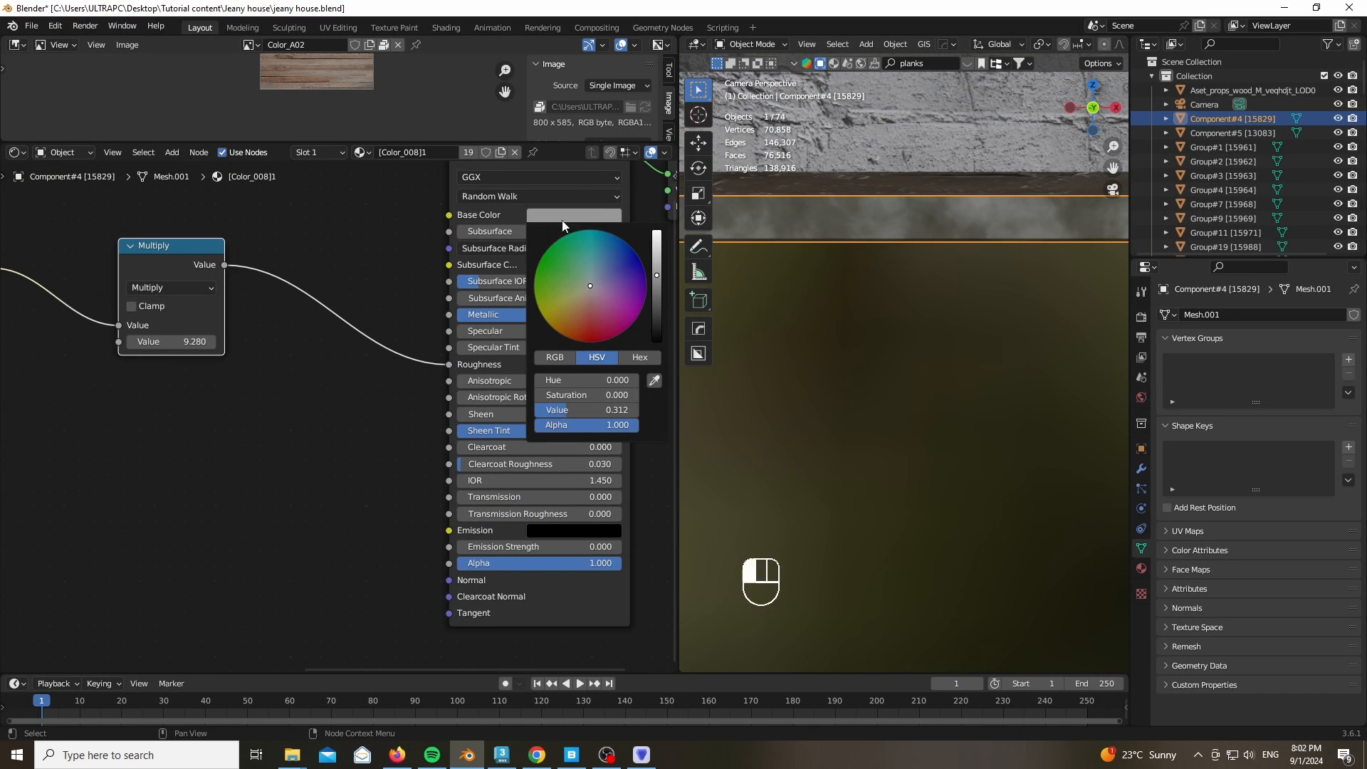
left_click(658, 295)
Switch to rendered shading, enlarge the 3D viewport and check the whole house through the camera
scroll(900, 219, "down", 15)
key("z")
scroll(931, 294, "down", 5)
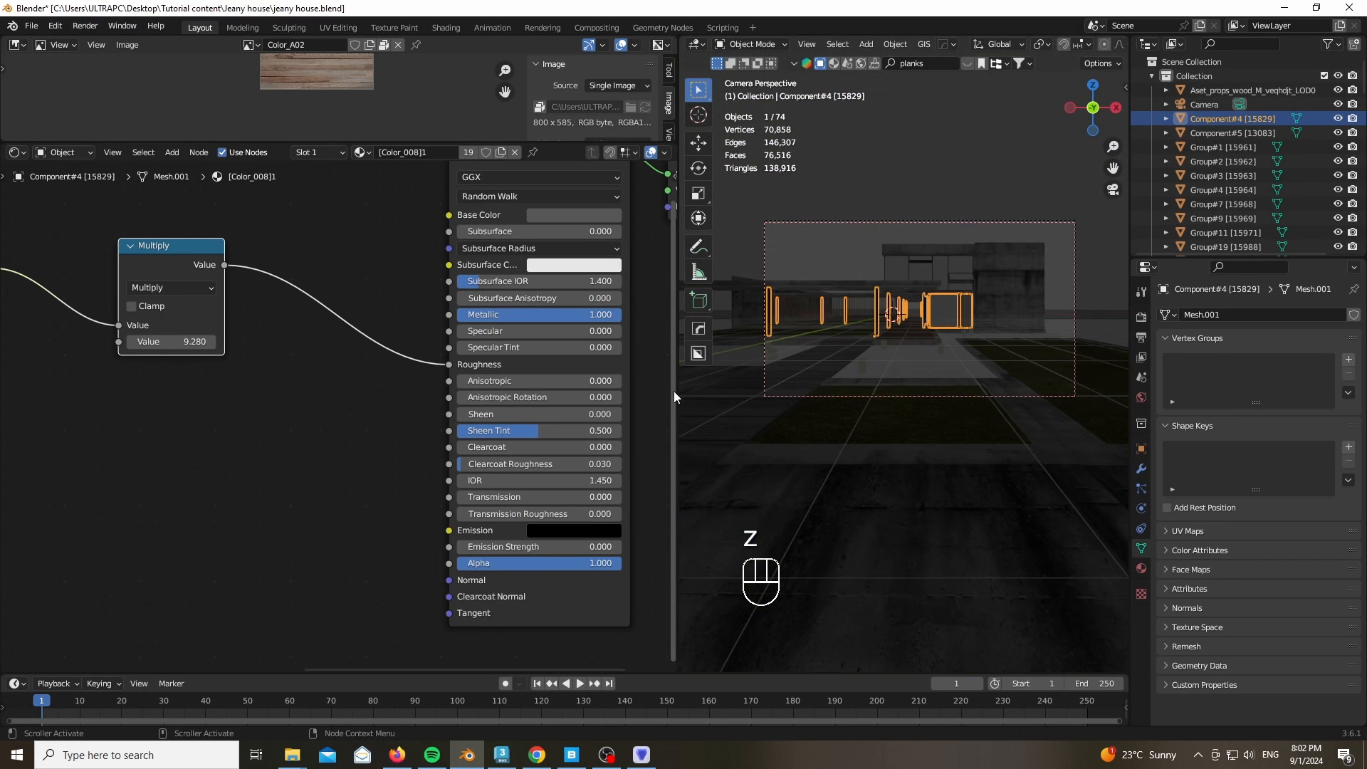
mouse_move(678, 396)
left_mouse_down()
mouse_move(230, 434)
mouse_move(21, 431)
left_mouse_up()
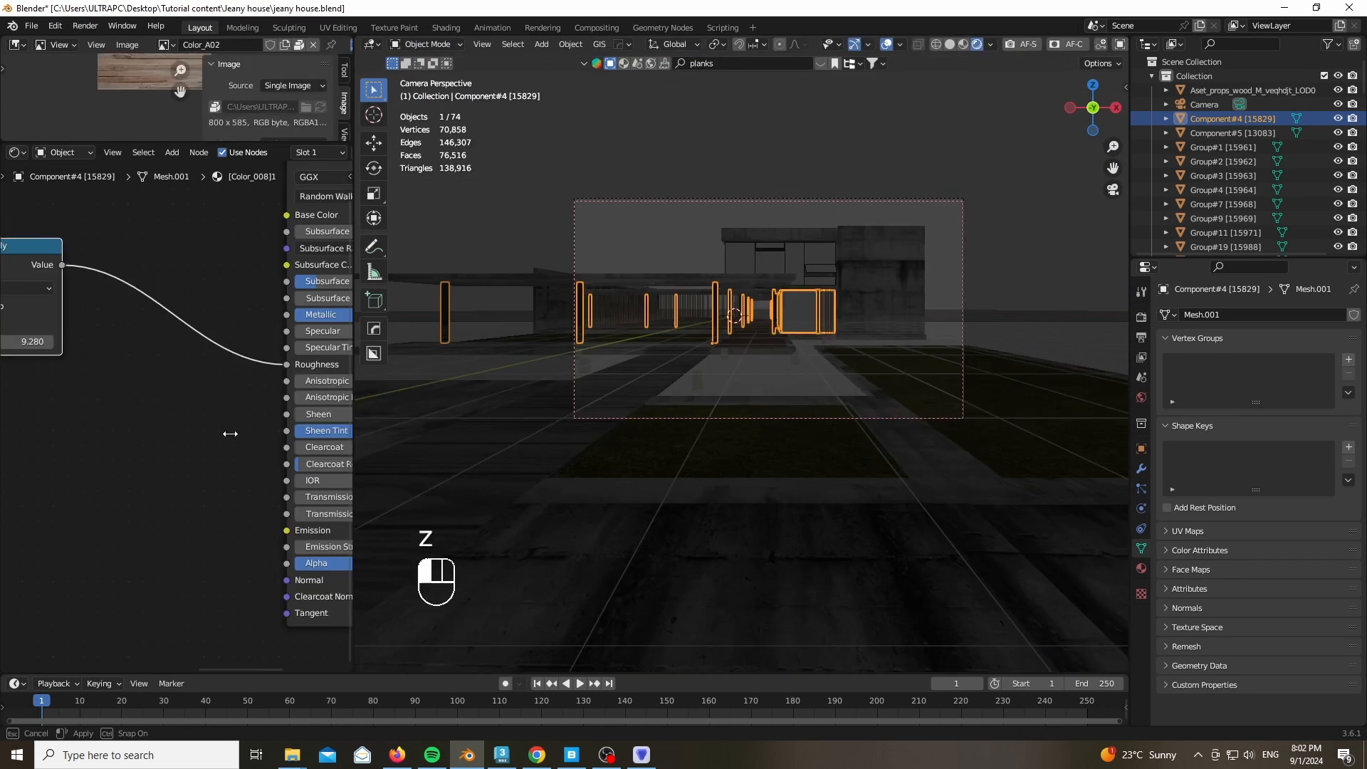
left_click(543, 180)
scroll(641, 218, "up", 4)
scroll(817, 306, "down", 2)
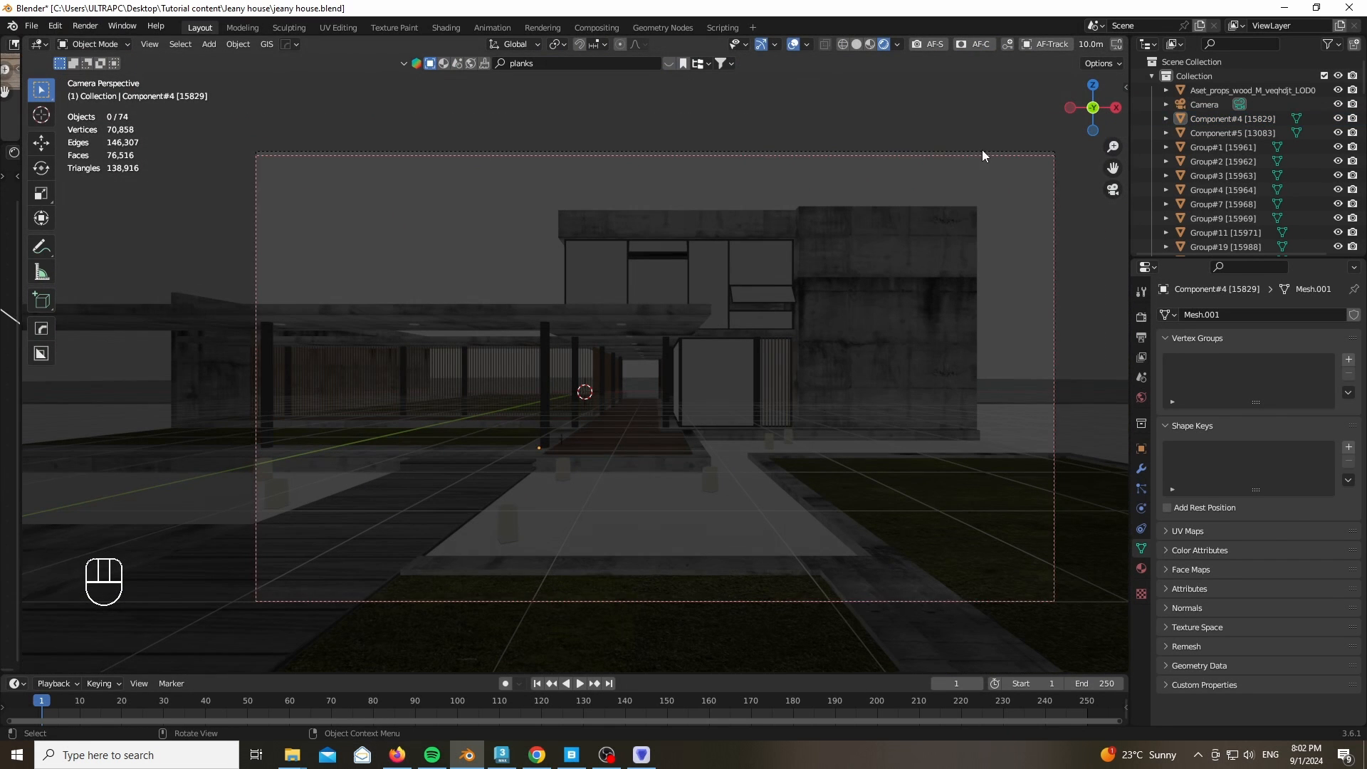
Select the camera, view the house in solid shading, set the vertical shift to 0.056 and move the camera back about 0.17 m along Y
left_click(983, 153)
left_click_drag(949, 155, 946, 142)
key("z")
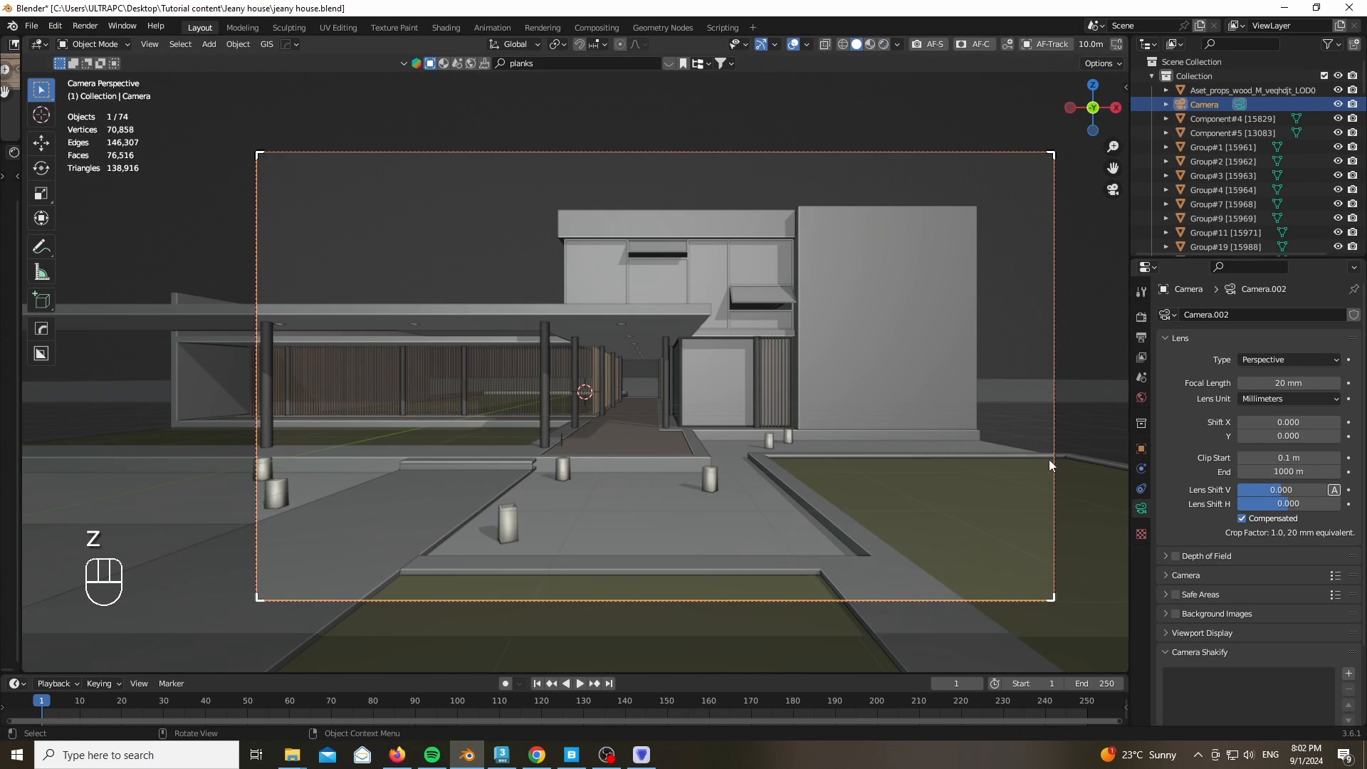
left_click_drag(1288, 436, 1330, 436, "shift")
key("g")
key("y")
left_click(618, 541)
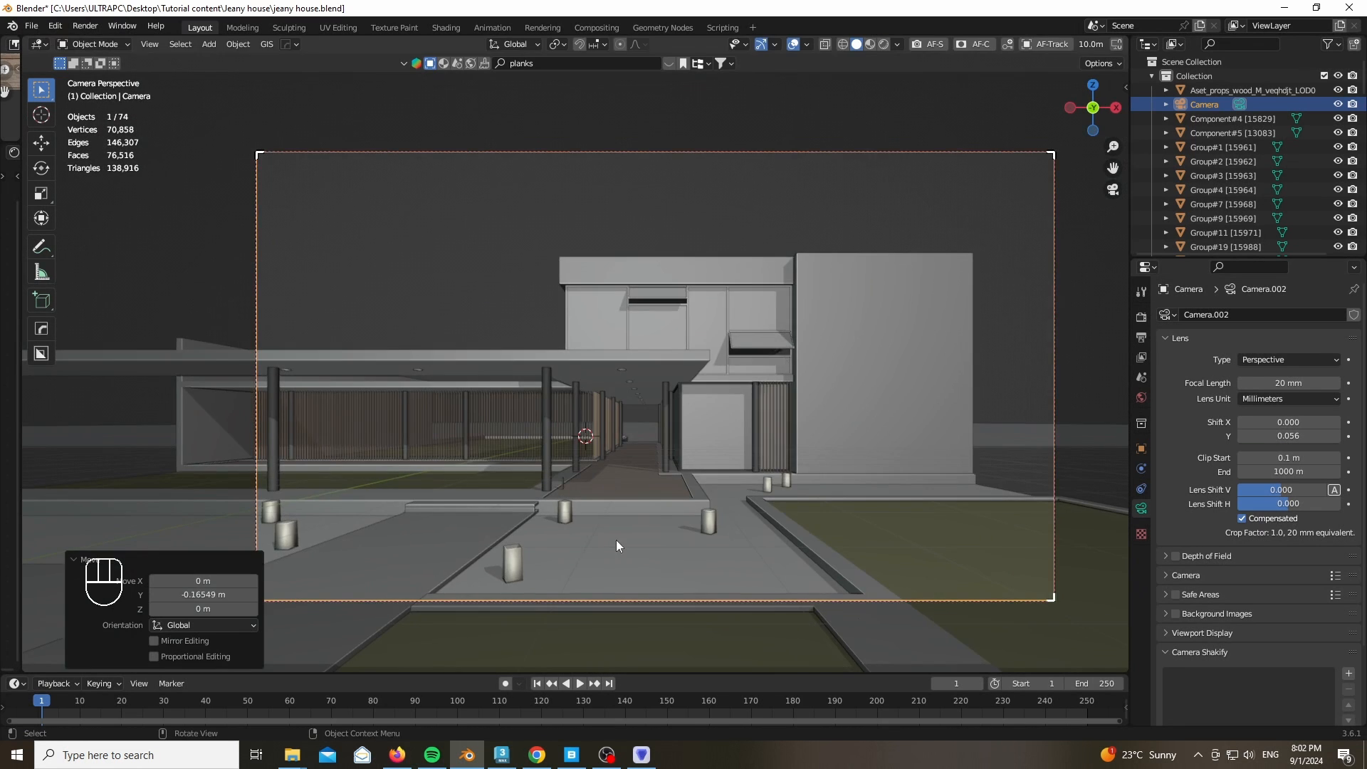
Set the camera's focal length to 18 mm
scroll(651, 424, "down", 1)
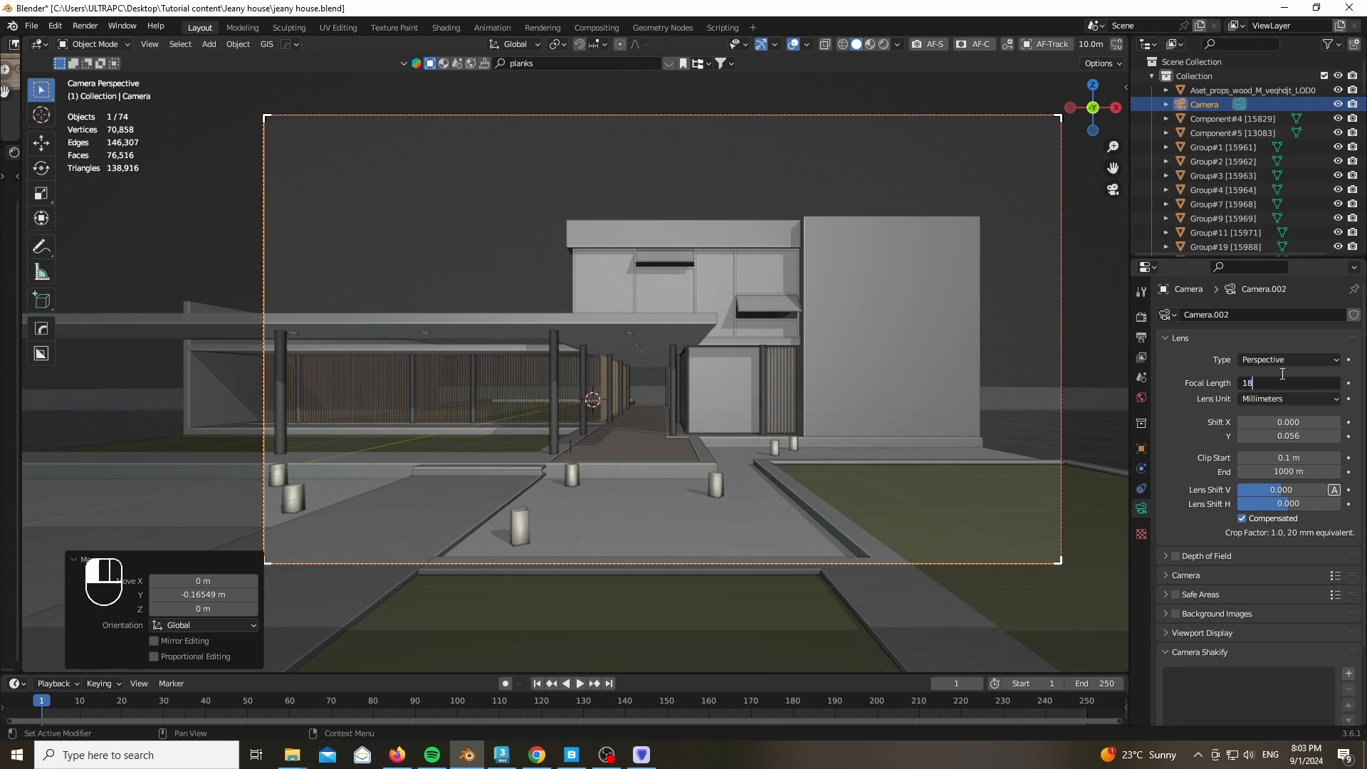
left_click(1283, 378)
type("18")
key("Return")
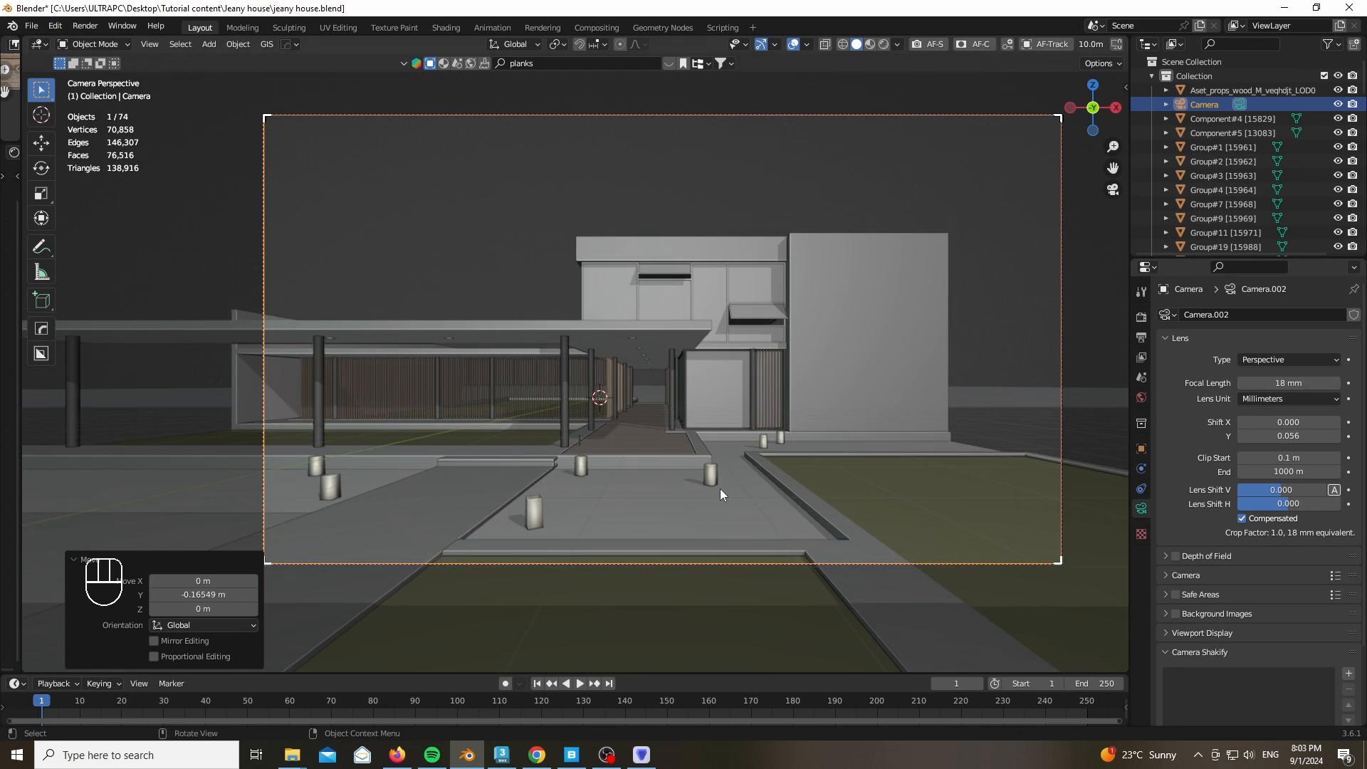
Switch to material preview shading and examine the wooden walkway, the pool and its edges close up
scroll(532, 571, "up", 3)
left_click(422, 621)
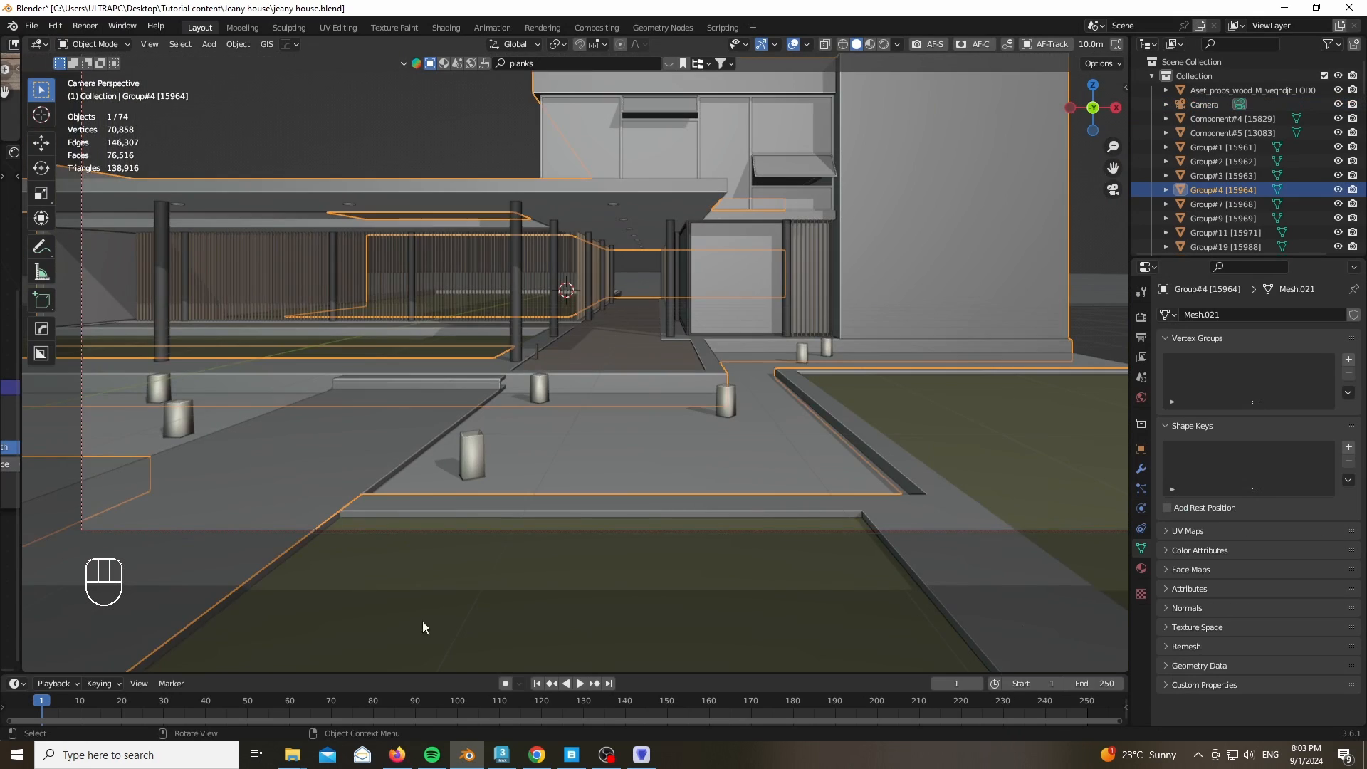
key("Tab")
key("Tab")
key("z")
scroll(555, 545, "up", 4)
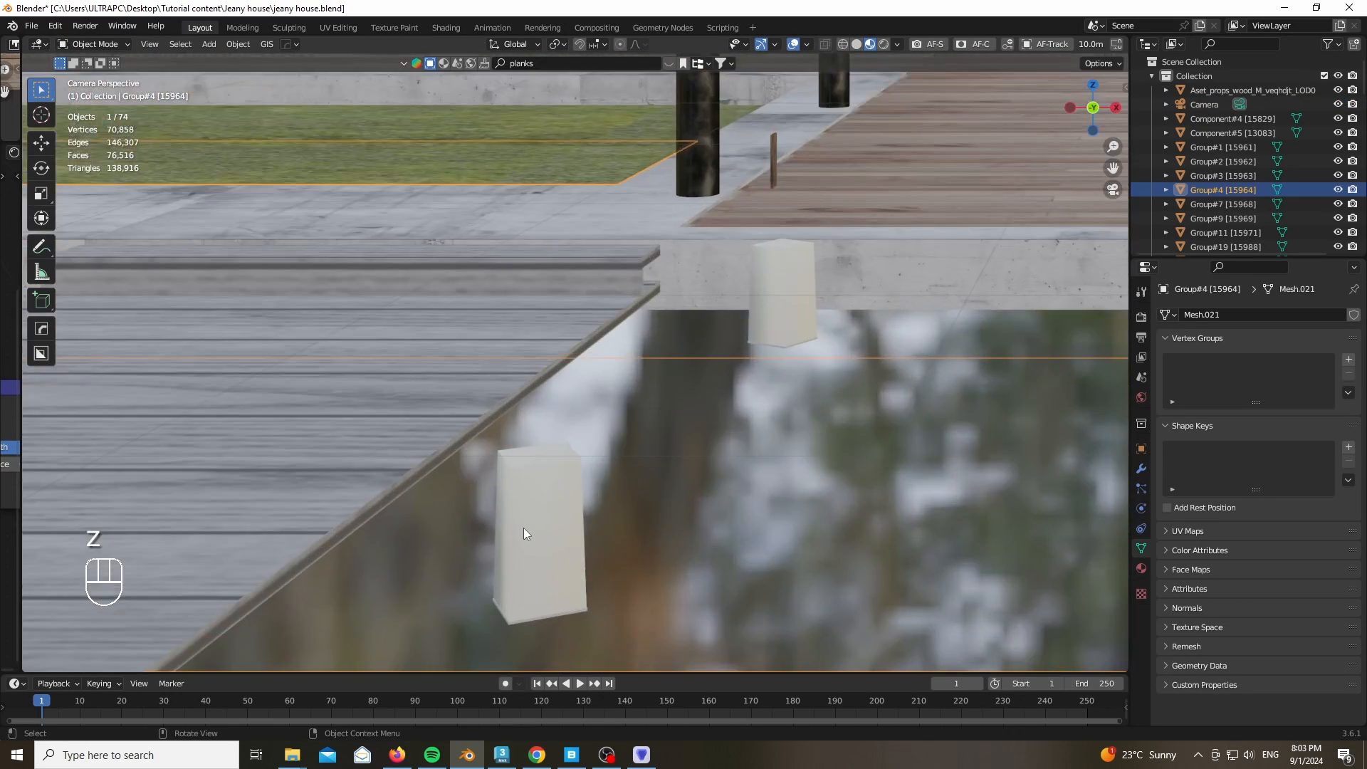
scroll(523, 527, "down", 5)
scroll(400, 505, "up", 3)
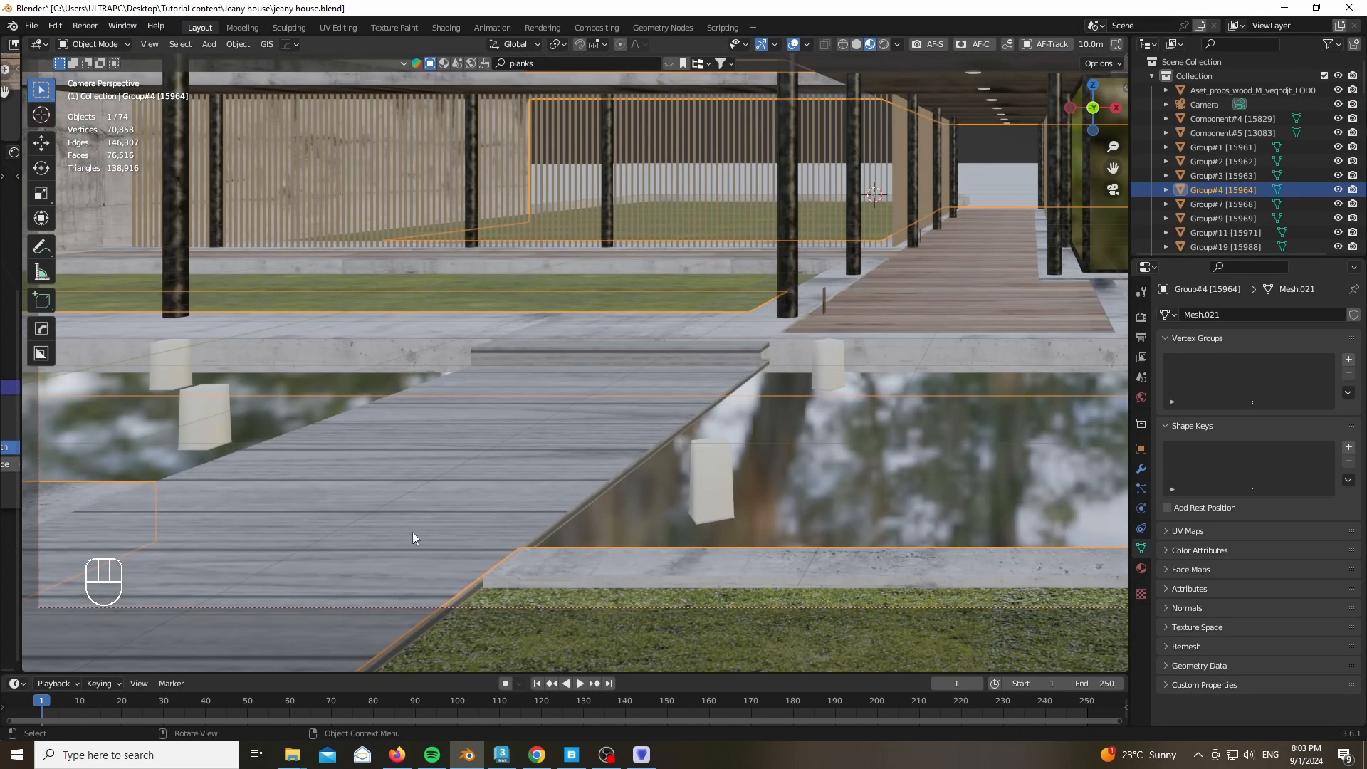
left_click(327, 465)
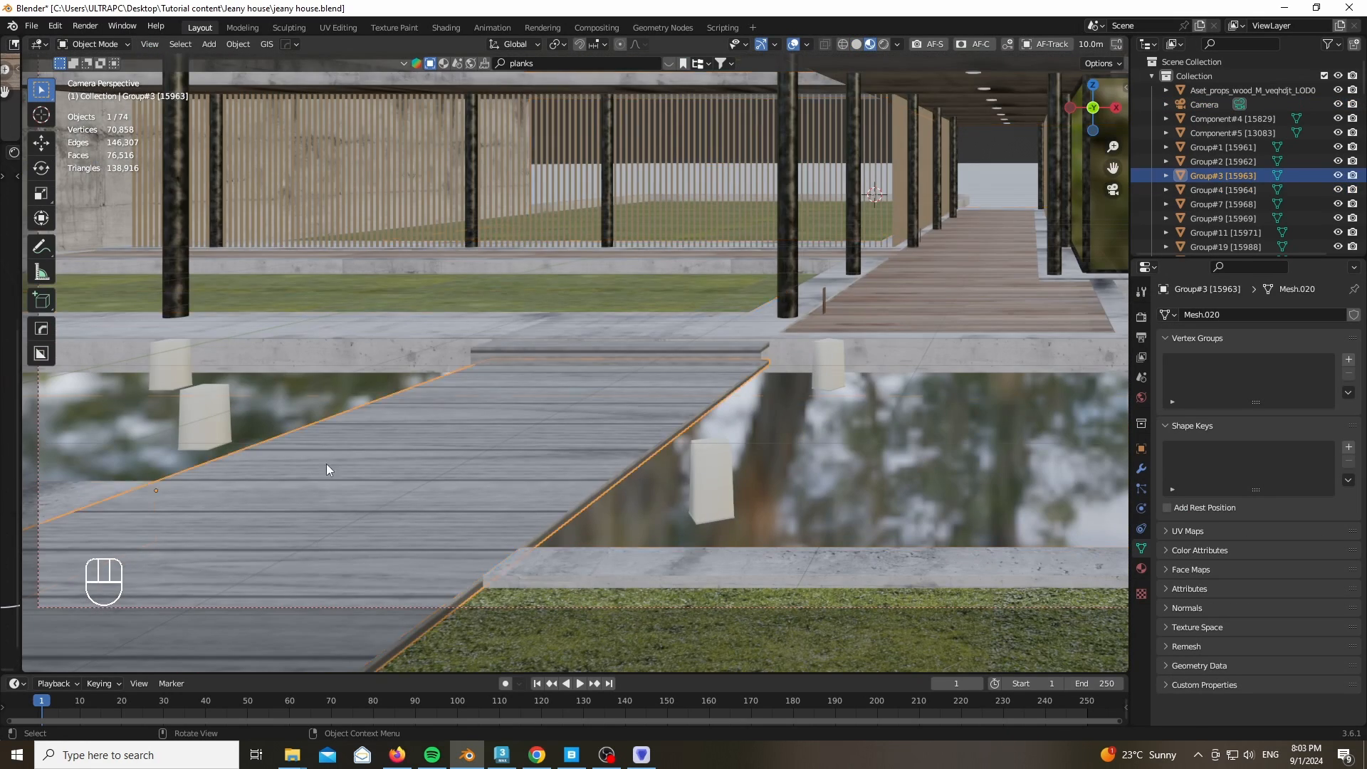
scroll(384, 499, "down", 3)
key("g")
right_click(455, 490)
scroll(476, 477, "down", 1)
scroll(509, 480, "up", 1)
Check the Japanese arched wooden bridge in Quixel Bridge, return to Blender and move the bridge model -60.46 m along X onto the walkway
key("alt+Tab")
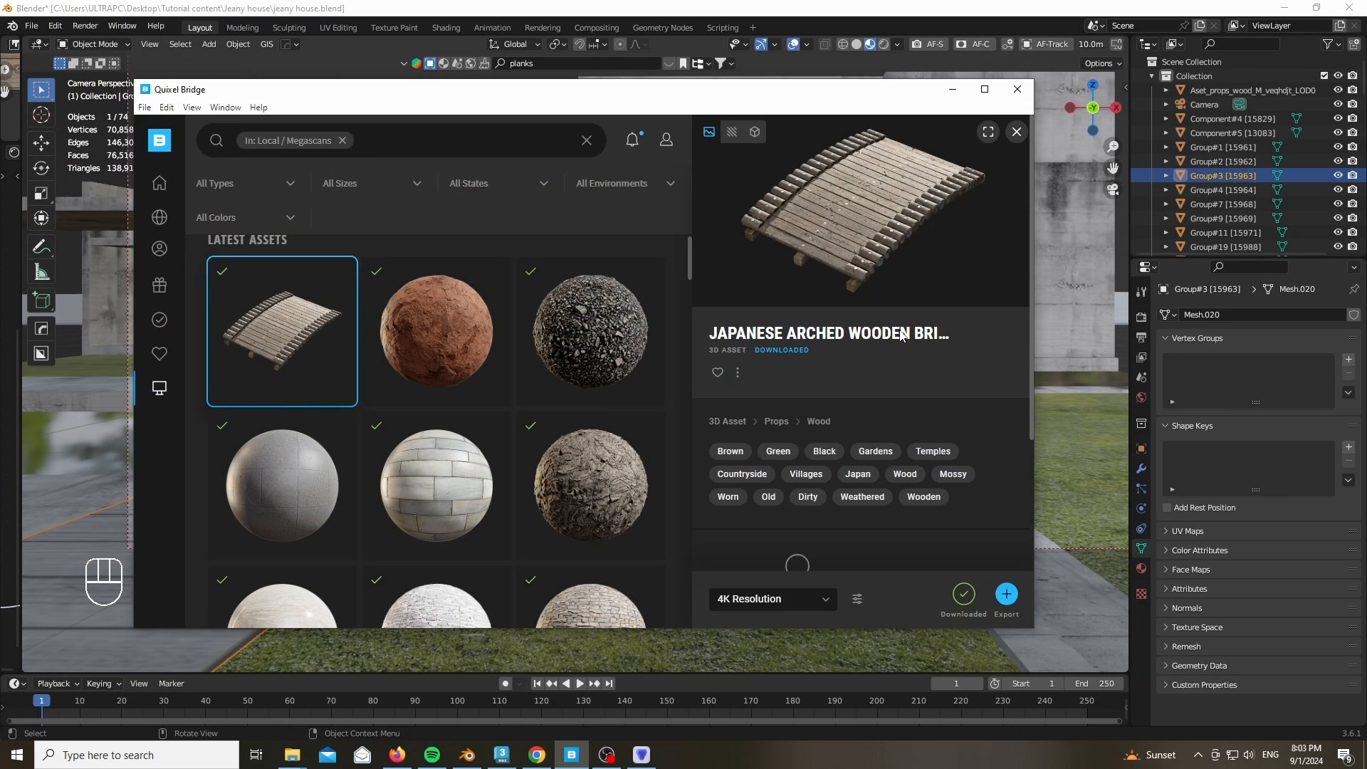
left_click(613, 660)
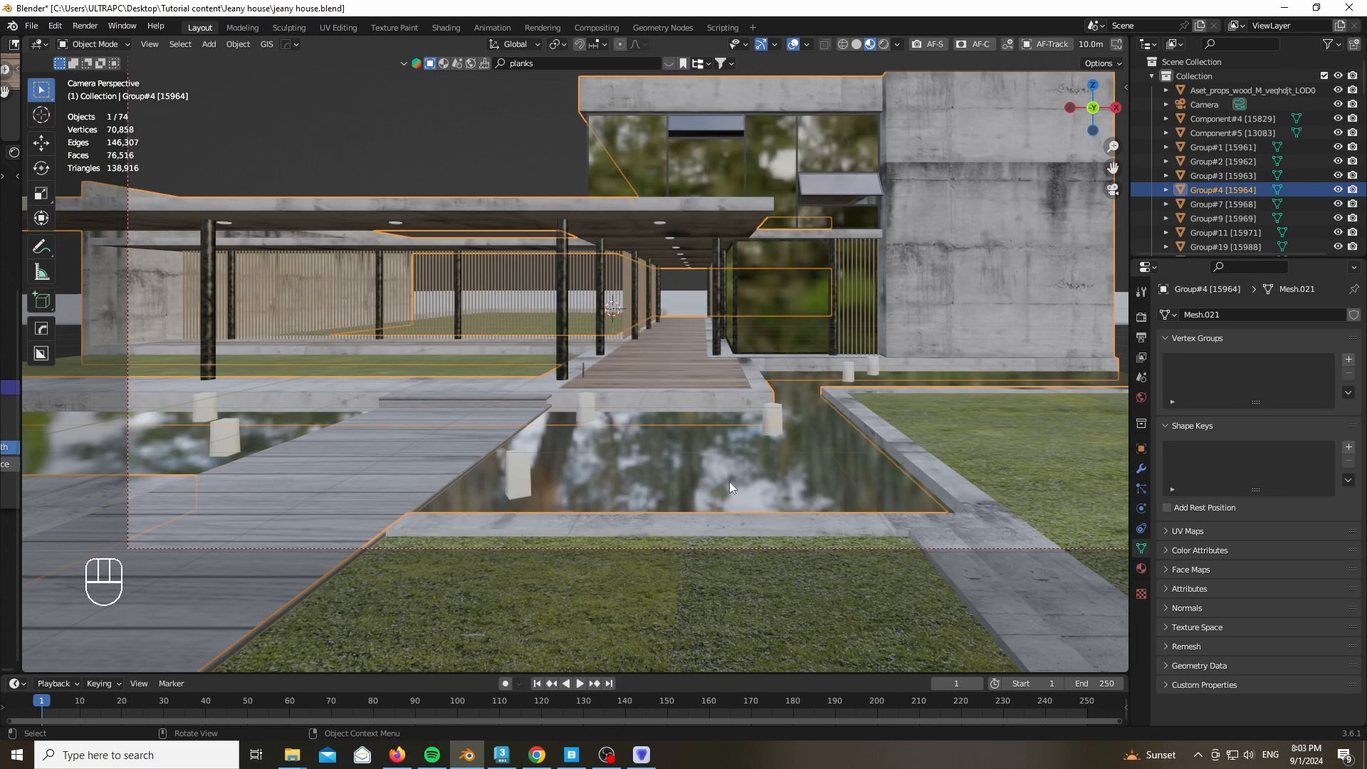
key("KP_7")
scroll(661, 379, "down", 4)
left_click(907, 387)
key("g")
key("x")
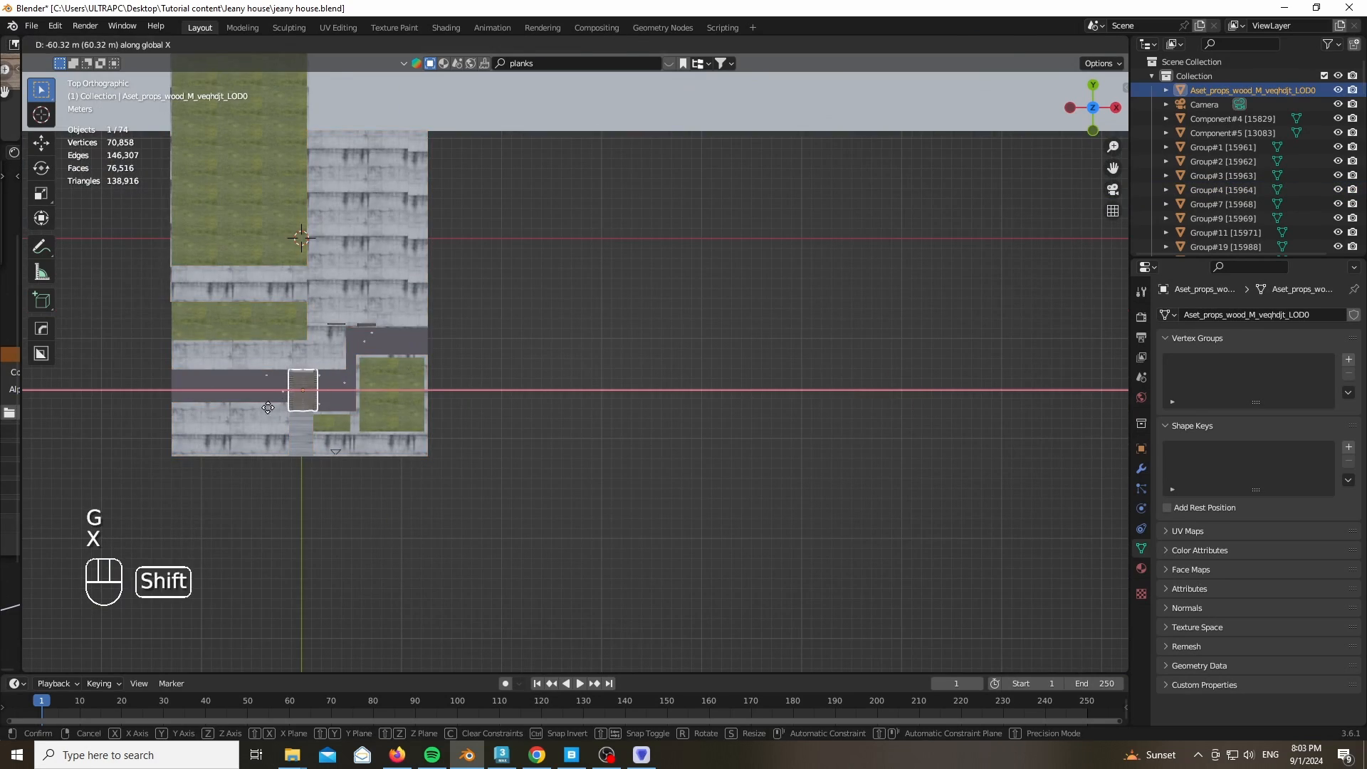
left_click(541, 382)
scroll(542, 382, "up", 6)
key("KP_0")
scroll(430, 441, "down", 3)
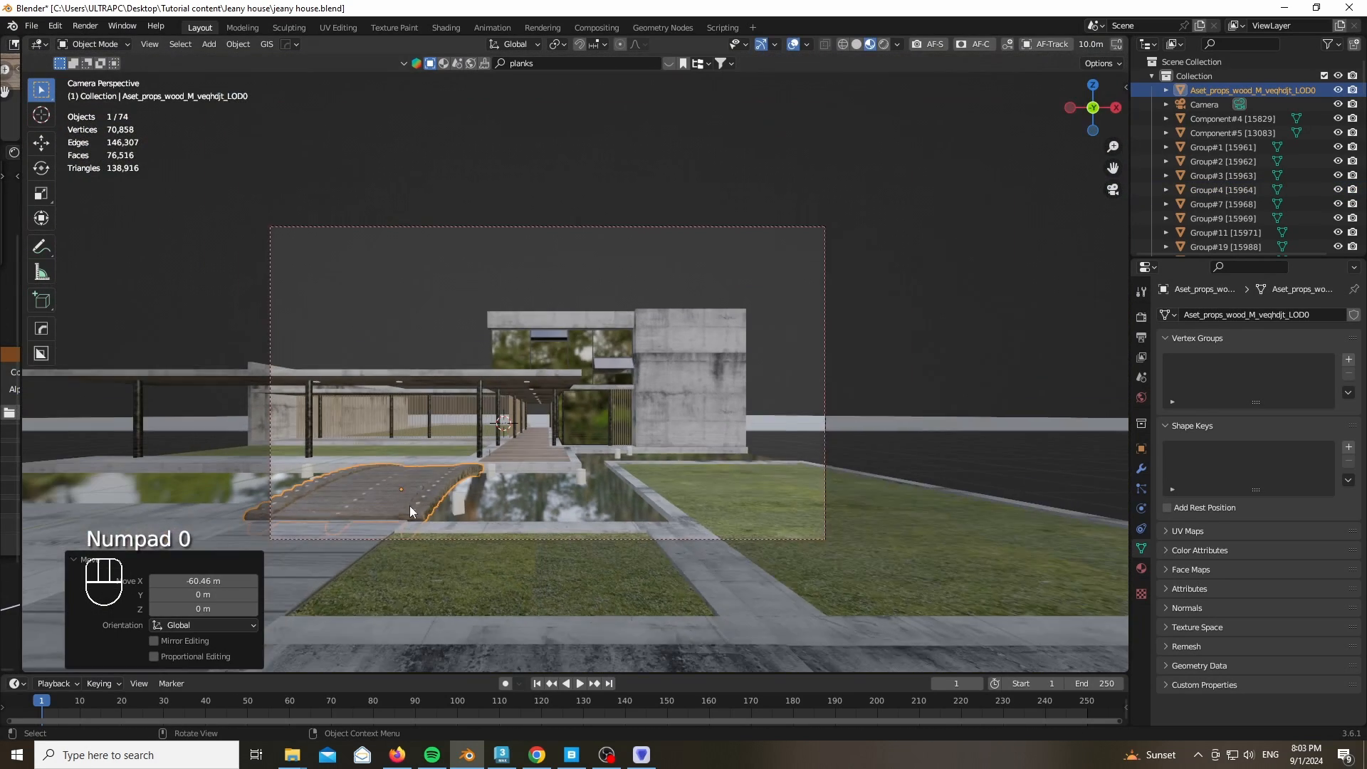
Select the camera and set its focal length to 20 mm
left_click(664, 173)
left_click(1286, 383)
type("20")
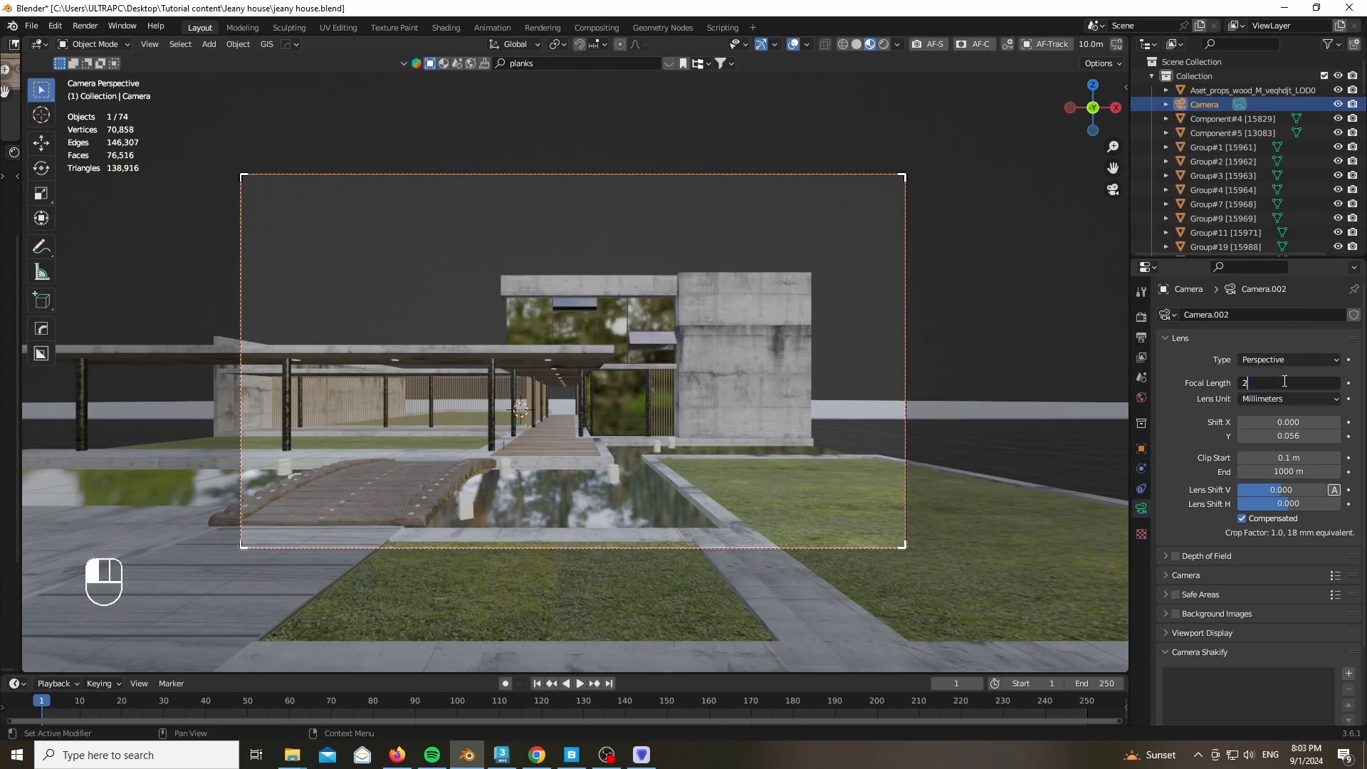
key("Return")
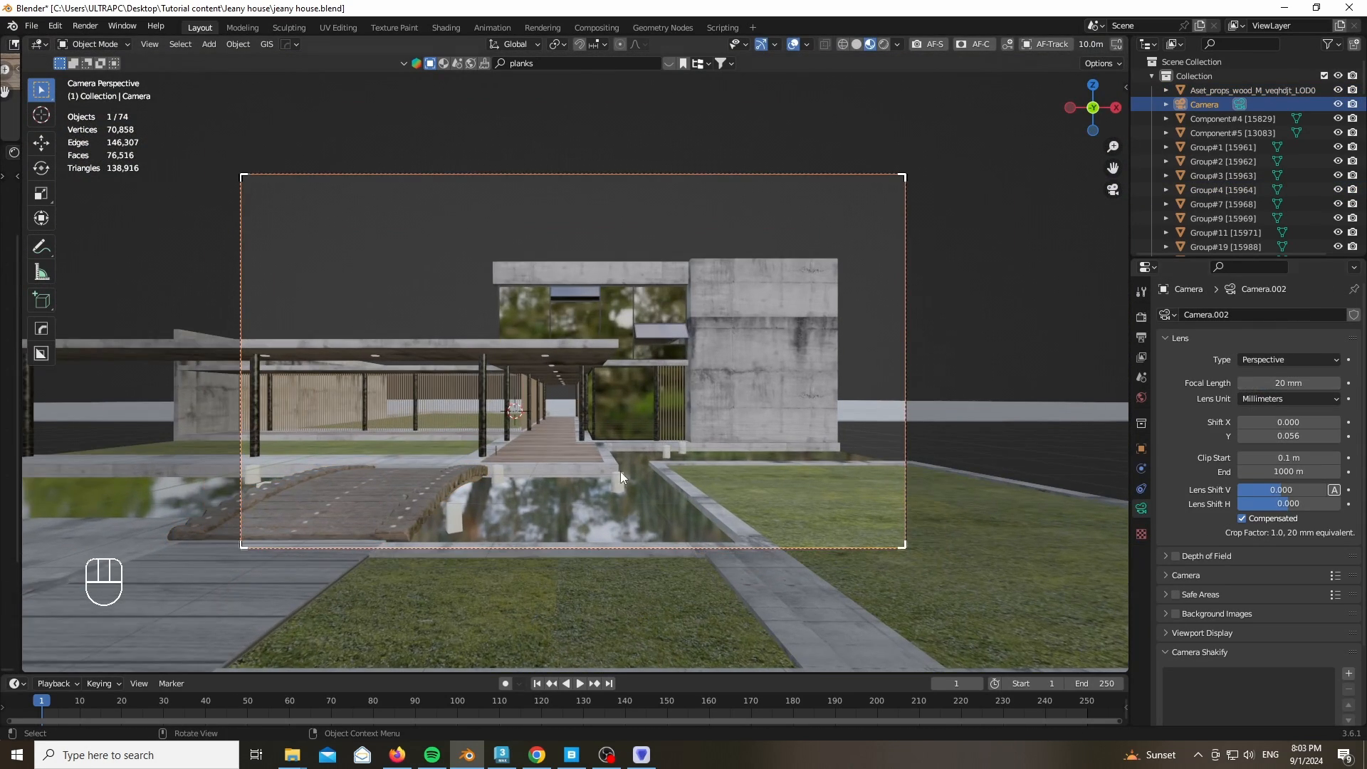
Nudge the camera along the X axis and along the Z axis to reframe the house
key("g")
key("x")
key("z")
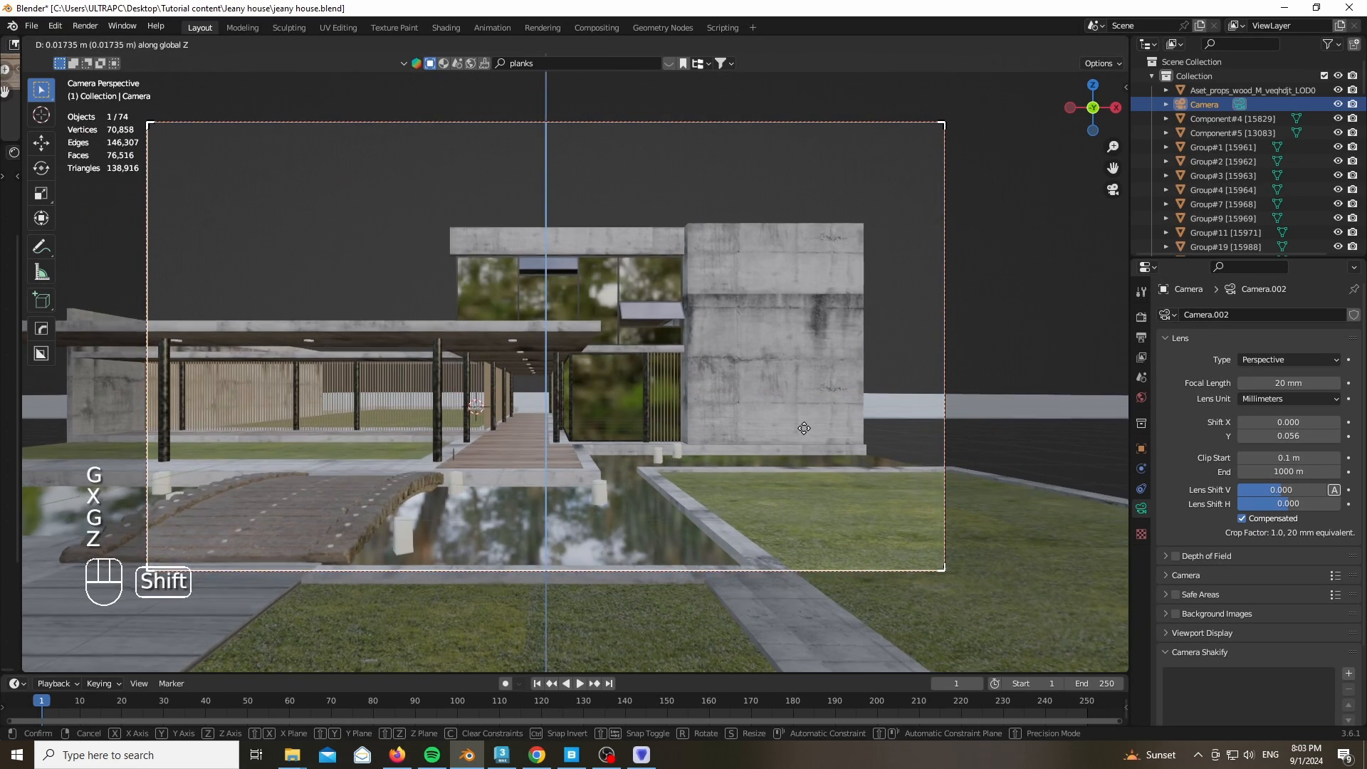
left_click(801, 443)
Set the camera's vertical shift to 0.092 and move the camera about -0.056 m along Y
left_click_drag(1275, 436, 1284, 428, "shift")
key("g")
key("y")
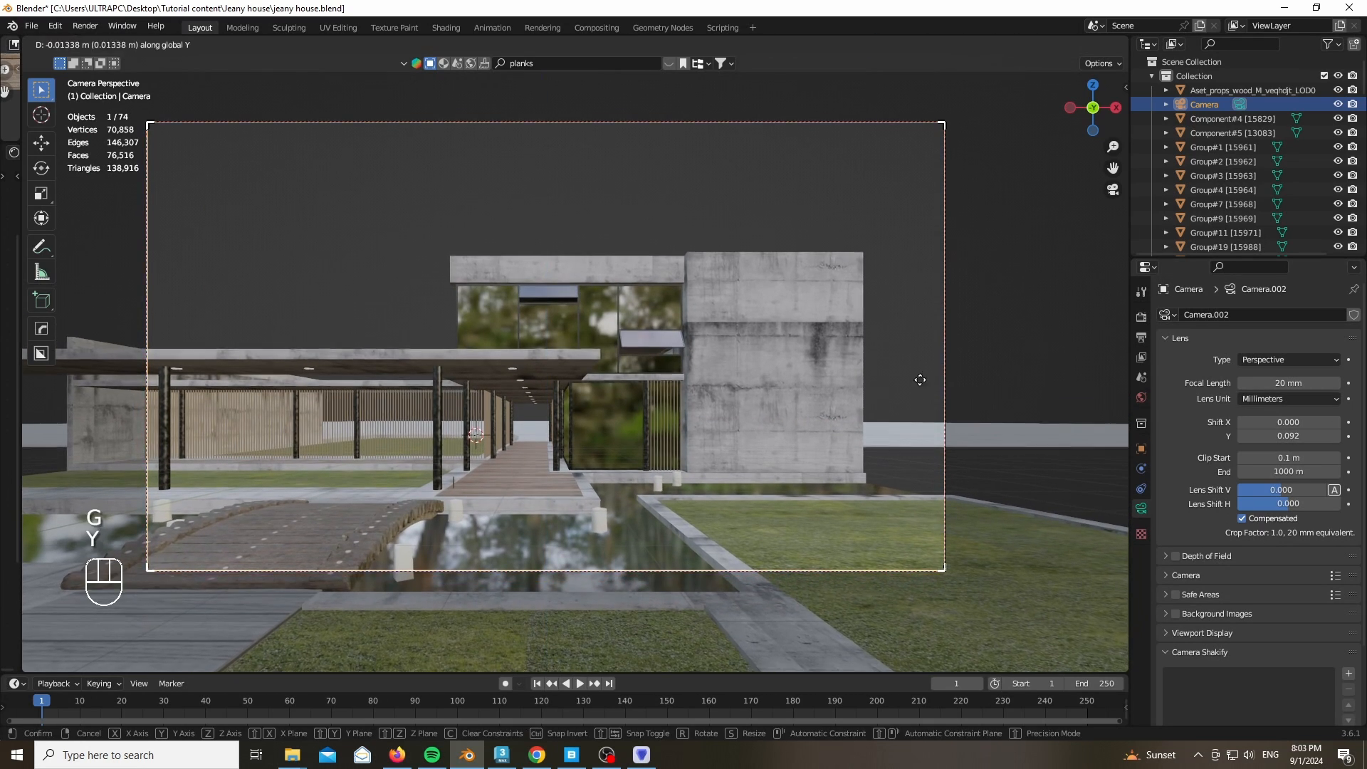
left_click(934, 330)
Examine the bridge and pool edge close up in solid shading and return to the full camera frame in material preview
scroll(514, 447, "up", 4)
scroll(546, 413, "down", 4)
key("z")
key("z")
scroll(314, 518, "up", 5)
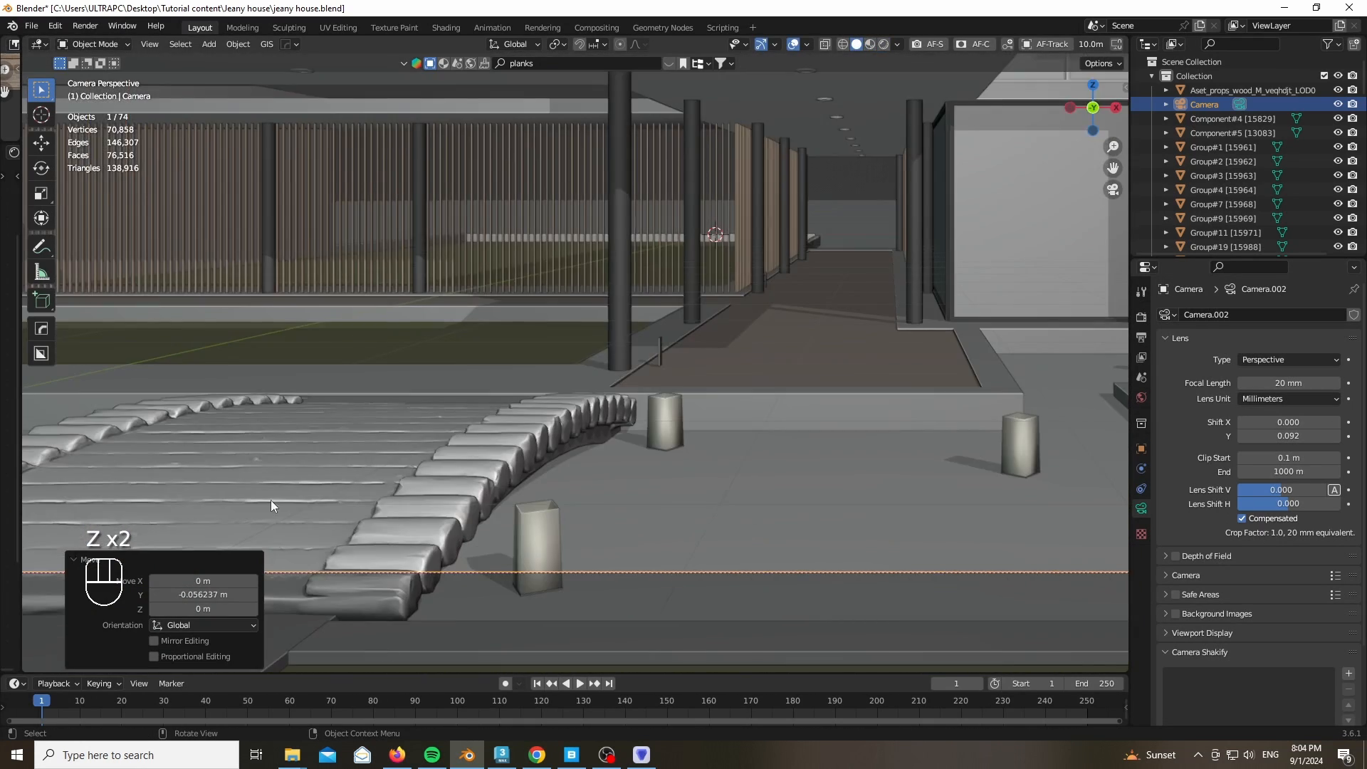
scroll(356, 539, "down", 3)
key("z")
scroll(420, 534, "up", 1)
scroll(426, 533, "down", 3)
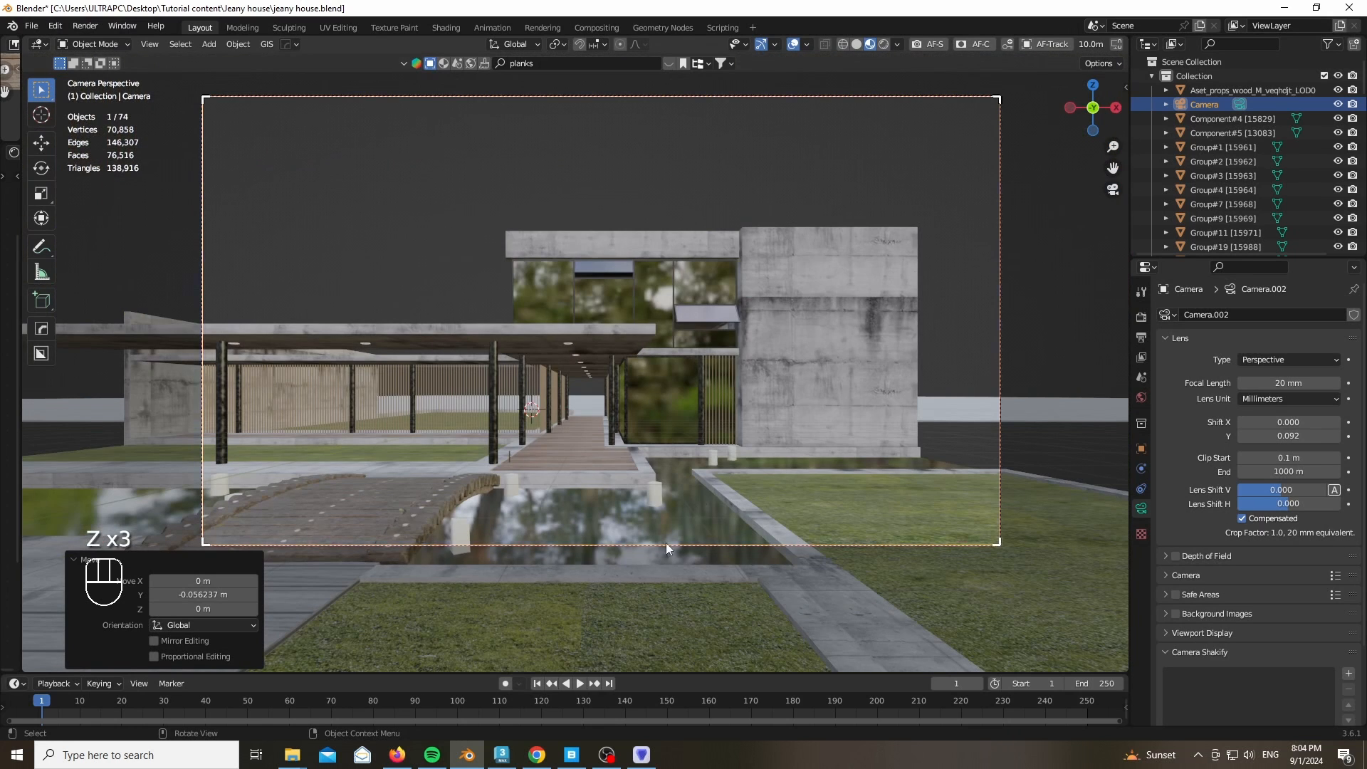
Set the render engine to Cycles with GPU Compute as the device
left_click(1142, 316)
left_click(1267, 314)
left_click(1291, 346)
left_click(1292, 346)
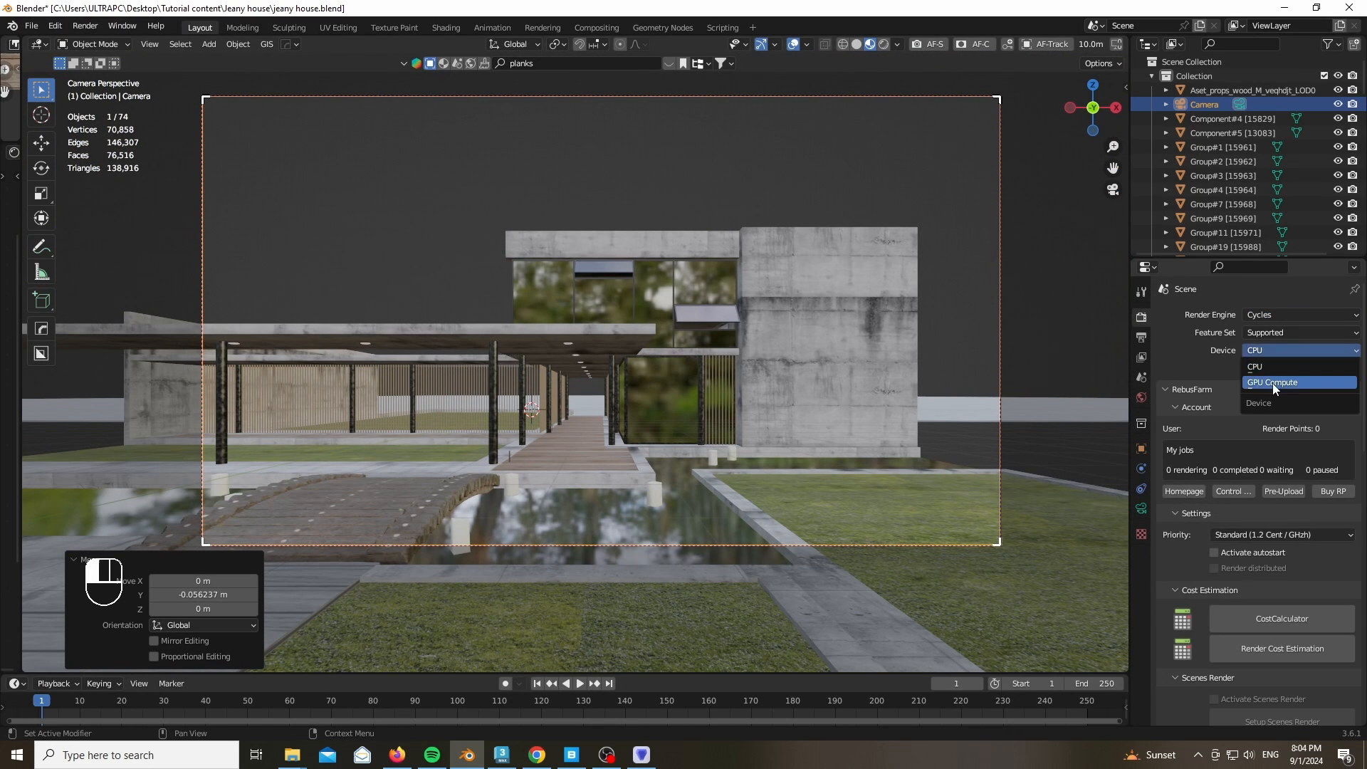
left_click(1271, 383)
Enable viewport denoising, turn off the viewport noise threshold and show the scene in rendered shading
left_click(1168, 388)
scroll(1181, 464, "down", 2)
left_click(1186, 445)
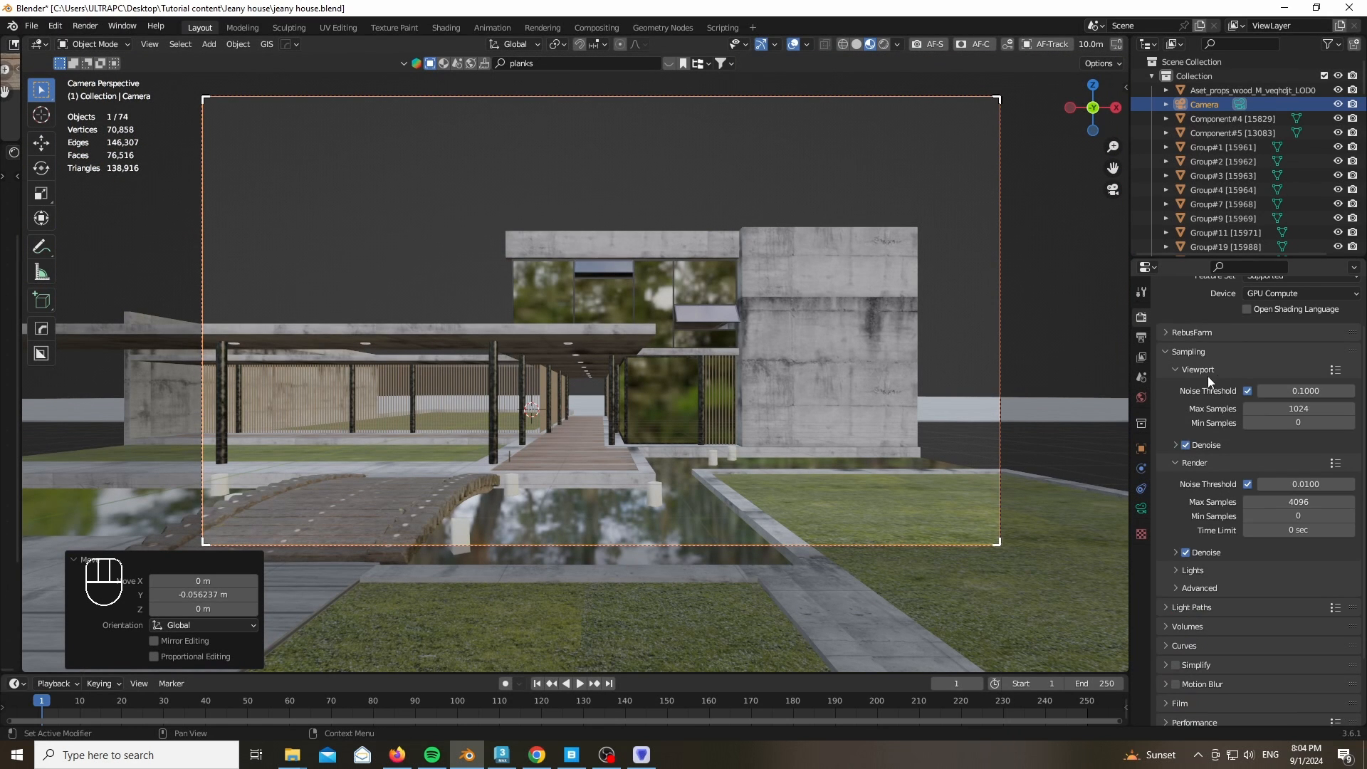
left_click(1247, 391)
key("z")
left_click(707, 329)
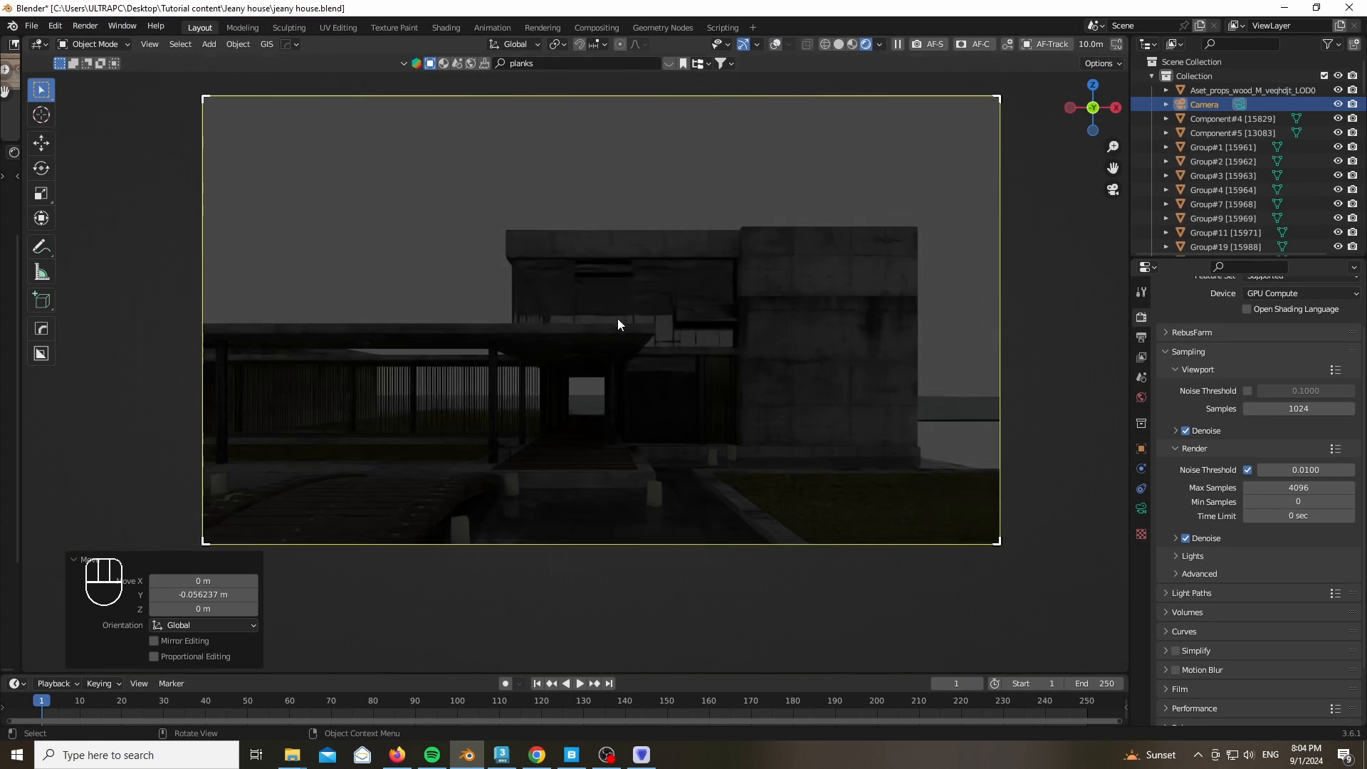
Assign a Nishita Sky Texture to the world background color
left_click(1142, 397)
scroll(1208, 382, "up", 2)
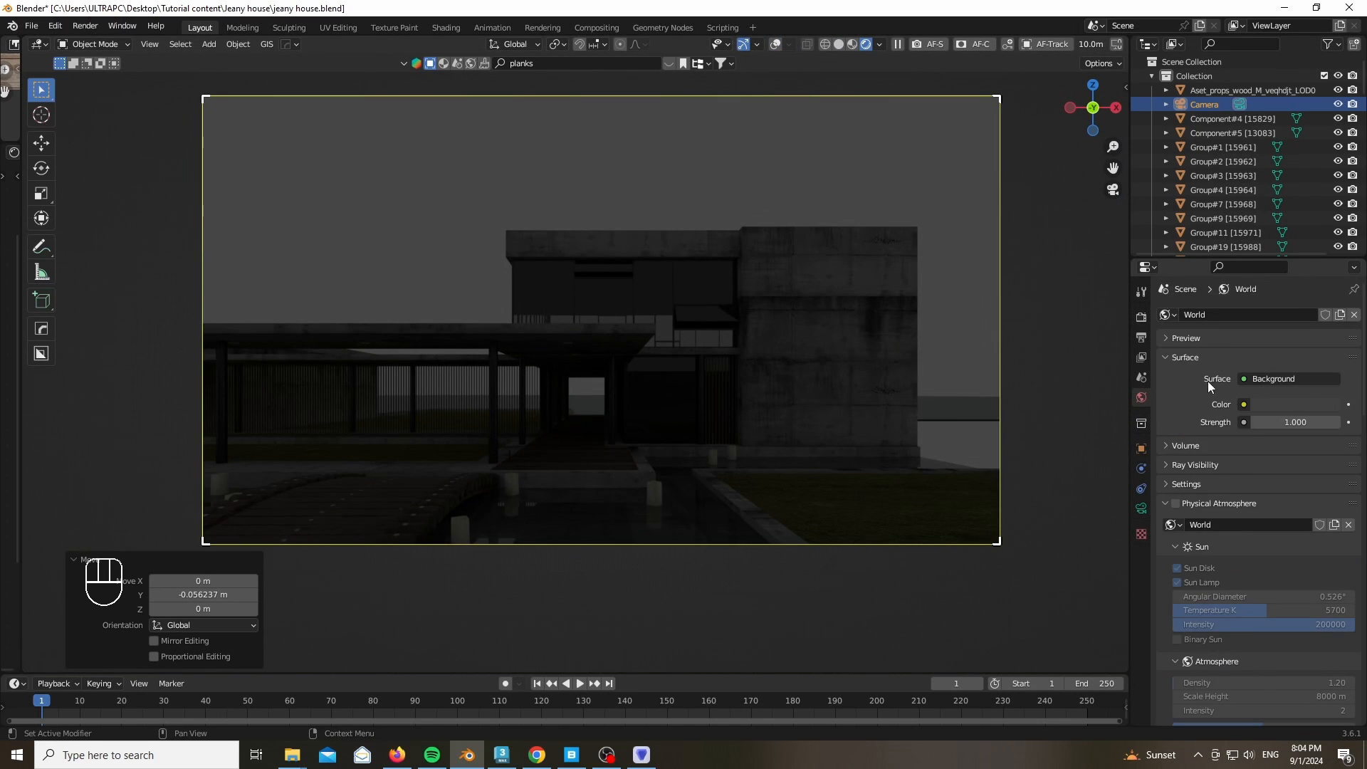
left_click(1244, 404)
left_click(919, 562)
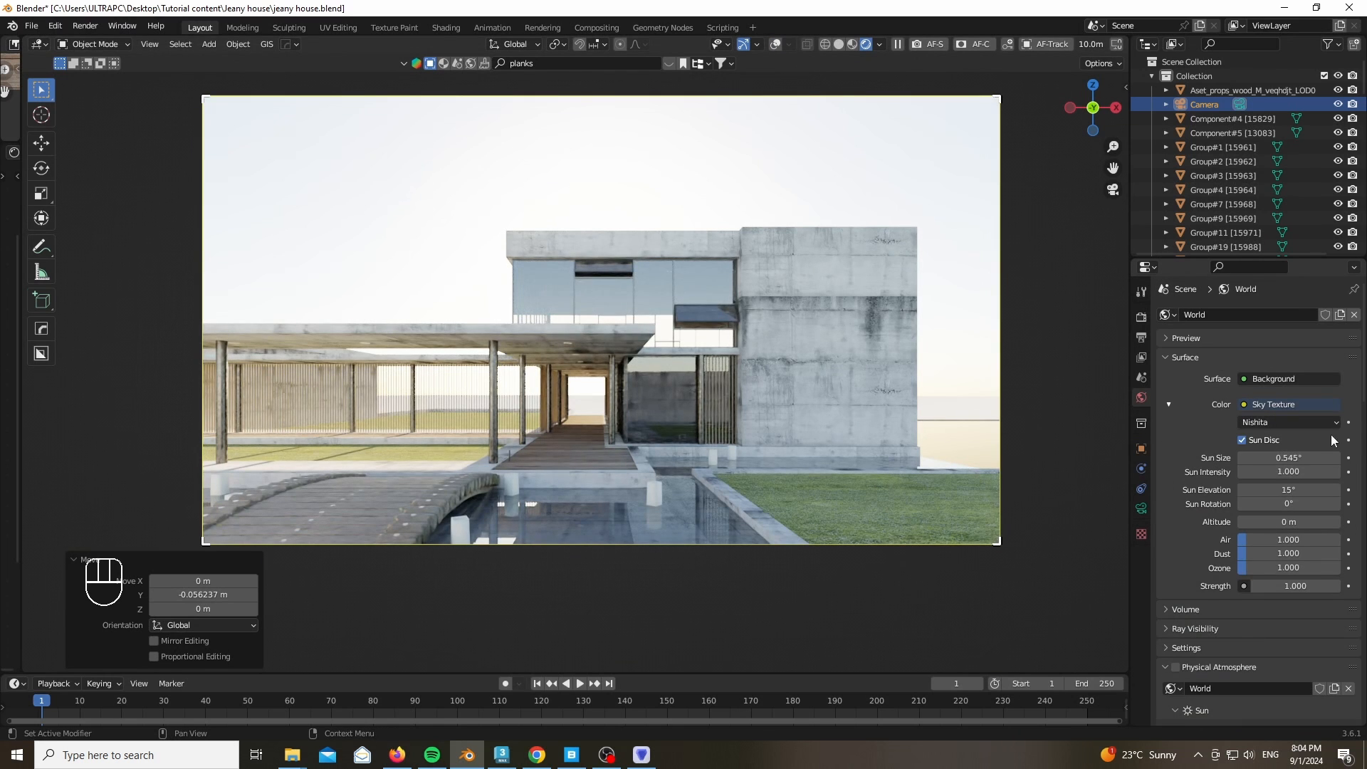
left_click(1291, 585)
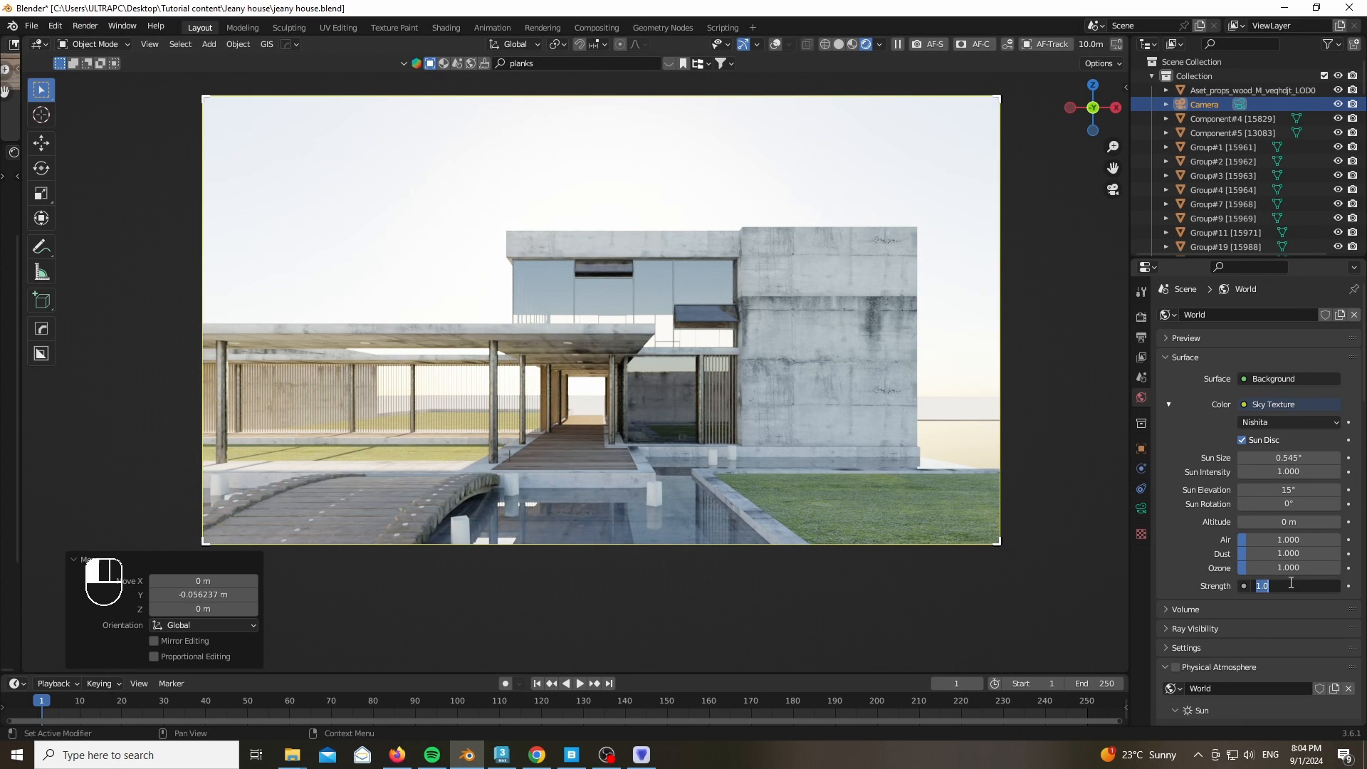
key("Escape")
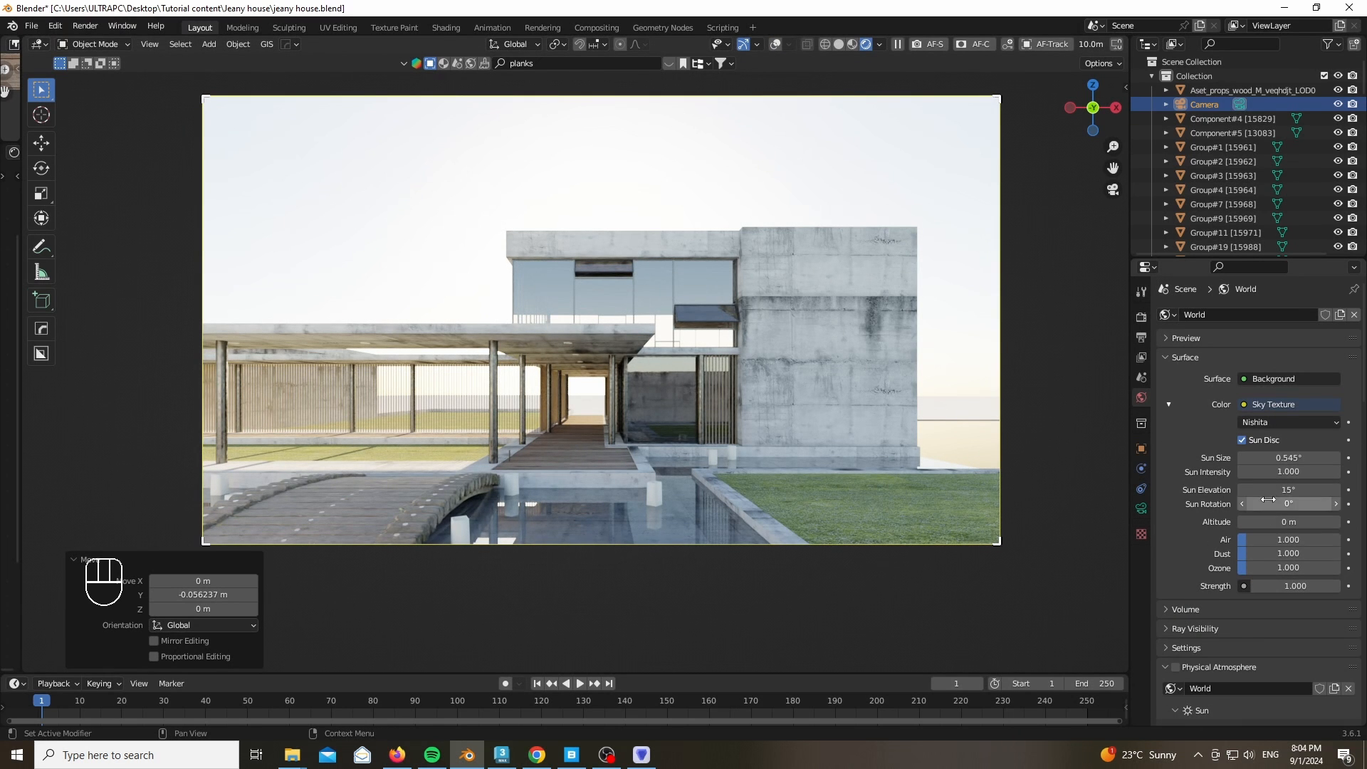
Set the sky texture's sun rotation to -213°, sun elevation to 31.9°, altitude to 4000 m and ozone to 4
left_click_drag(1268, 499, 1125, 499)
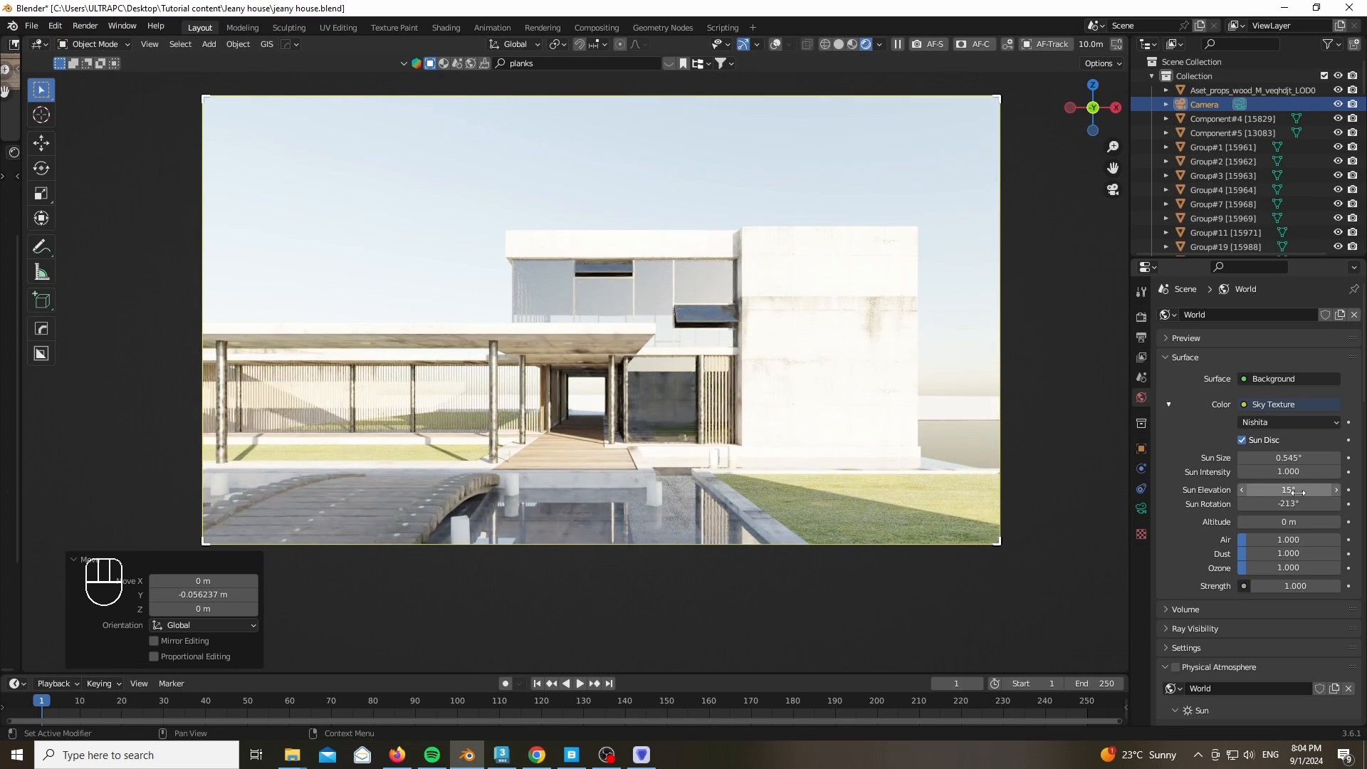
left_click_drag(1296, 490, 1298, 499)
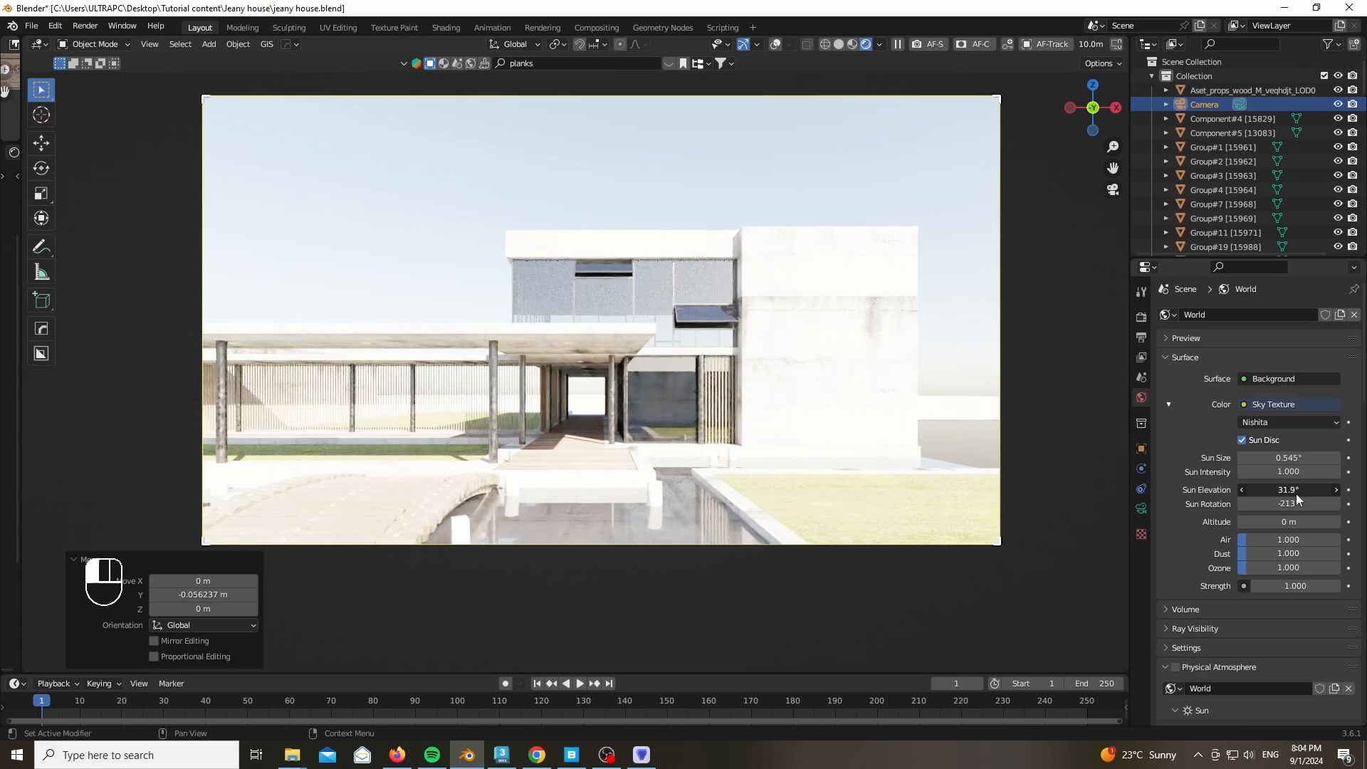
left_click(1252, 523)
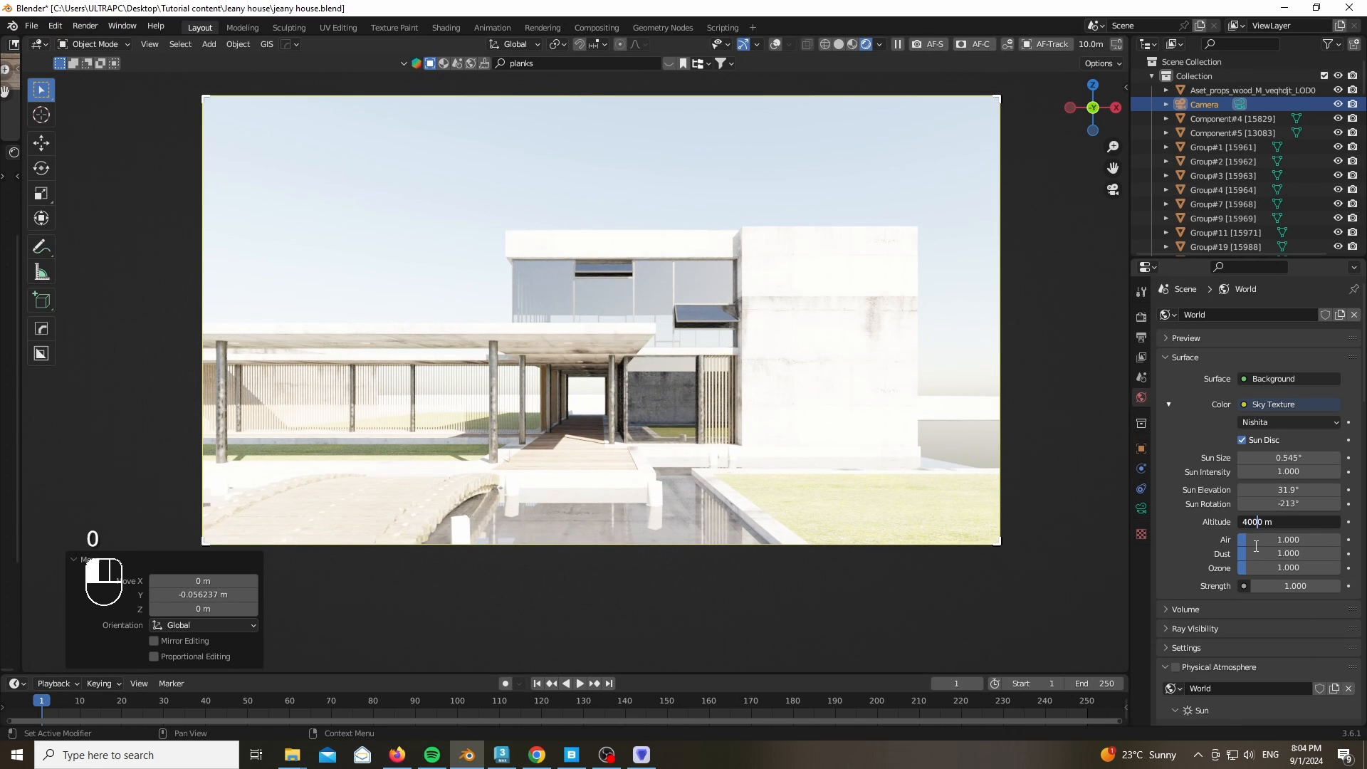
key("Return")
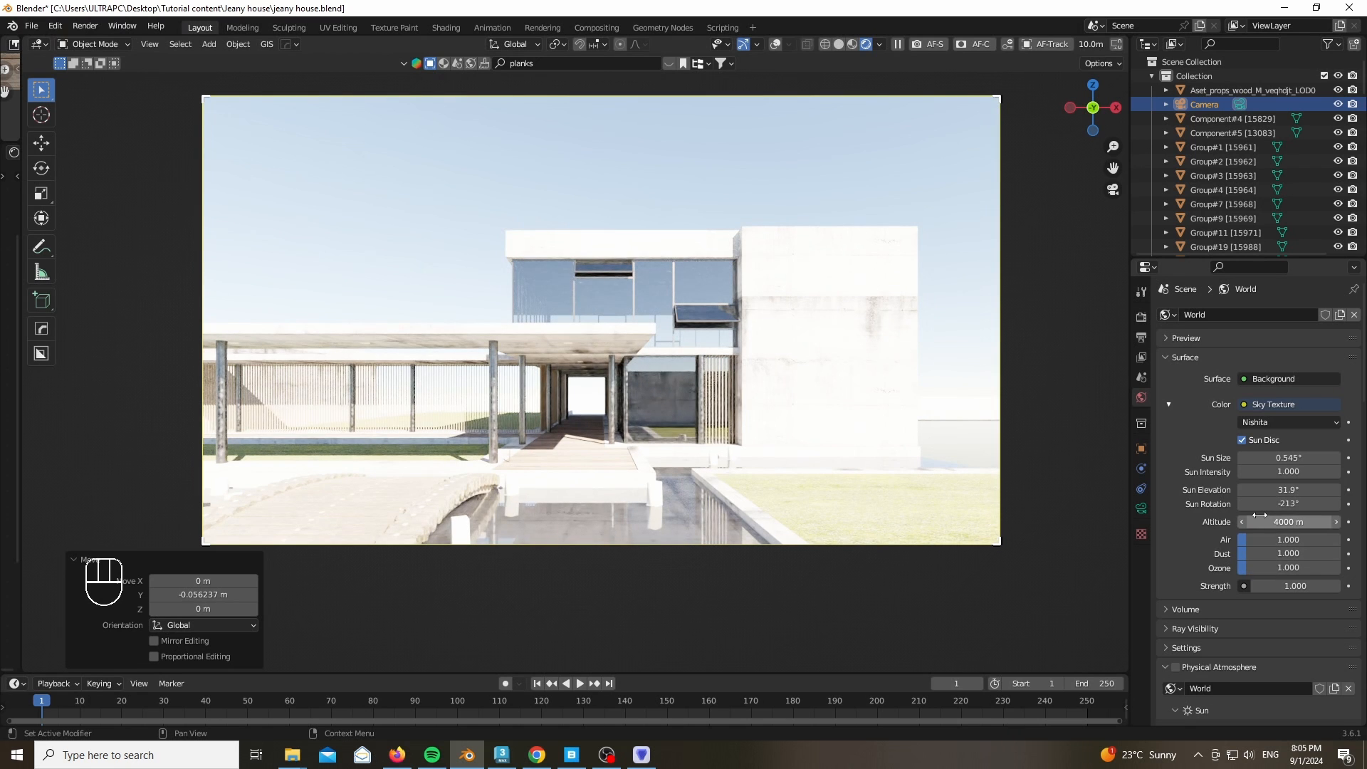
left_click(1280, 565)
type("4")
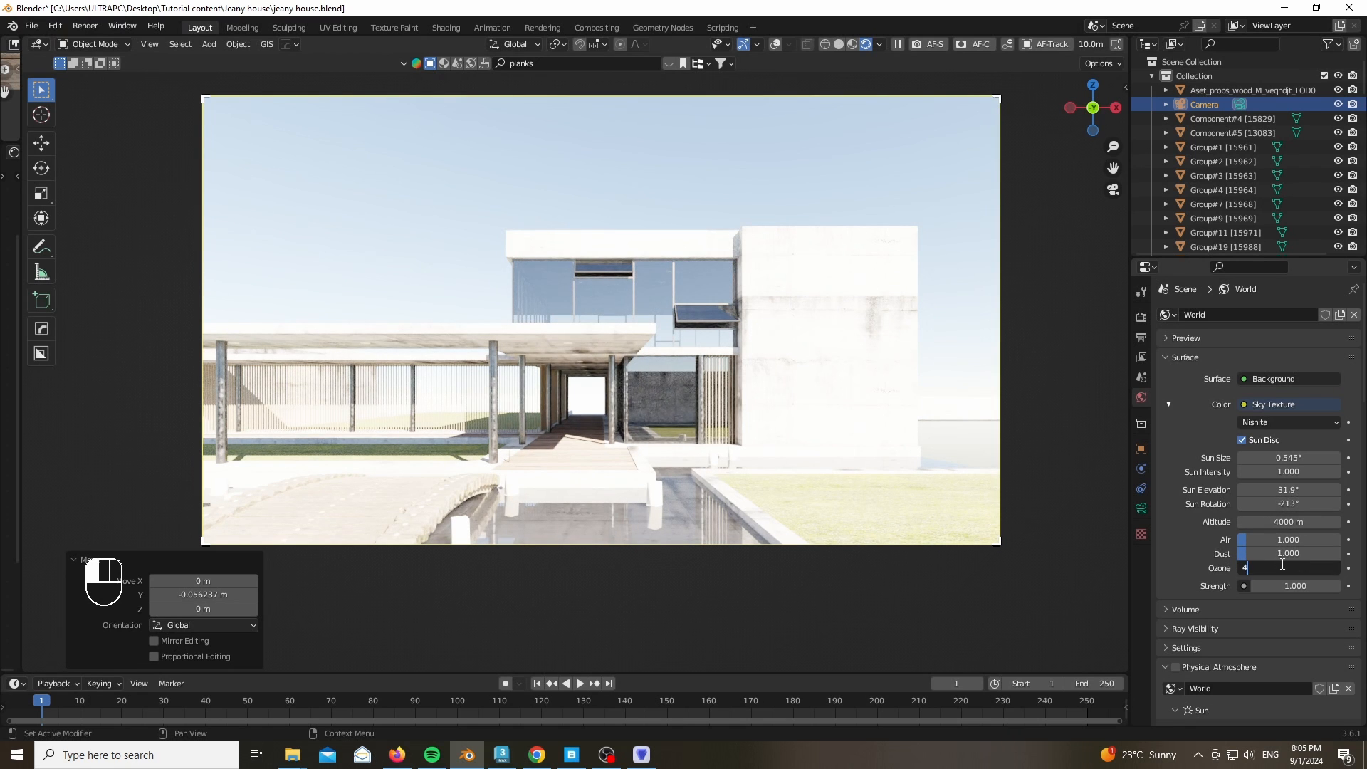
key("Return")
mouse_move(432, 755)
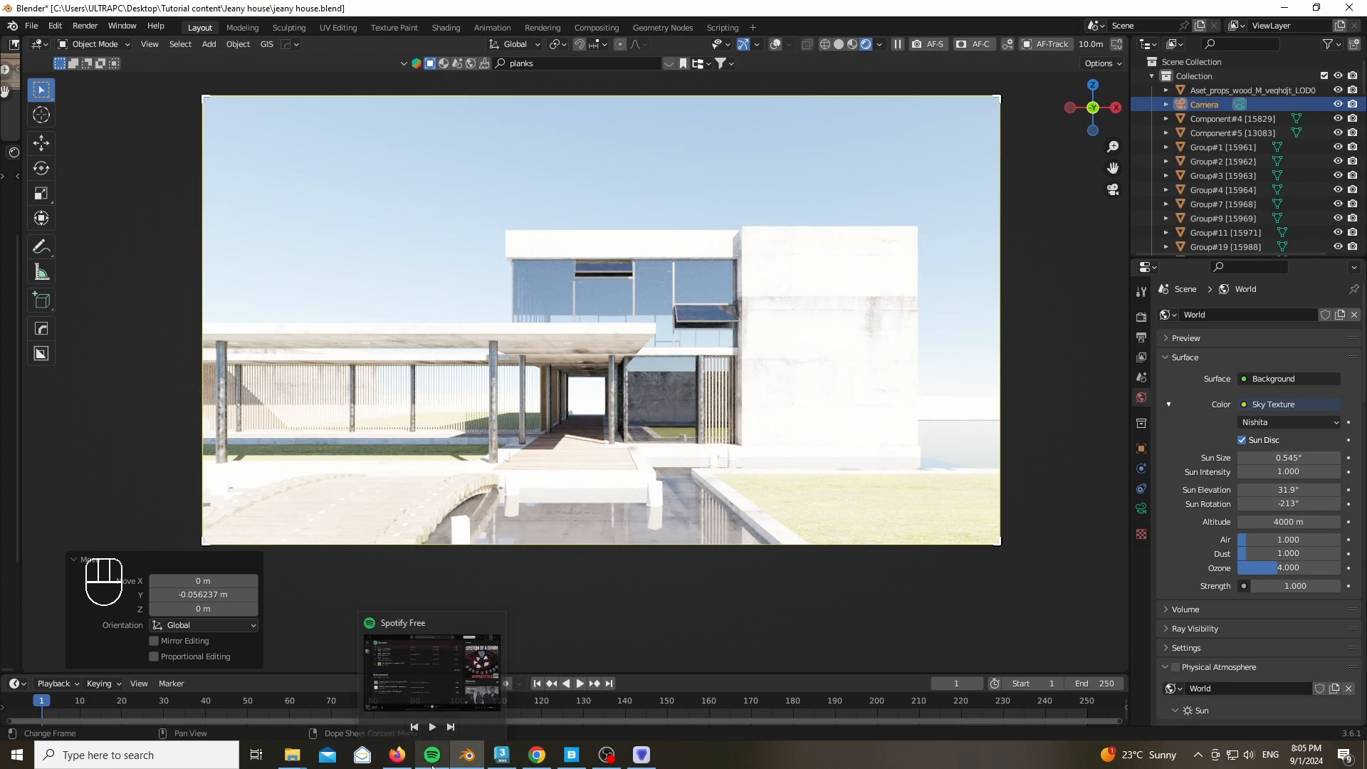
left_click(432, 724)
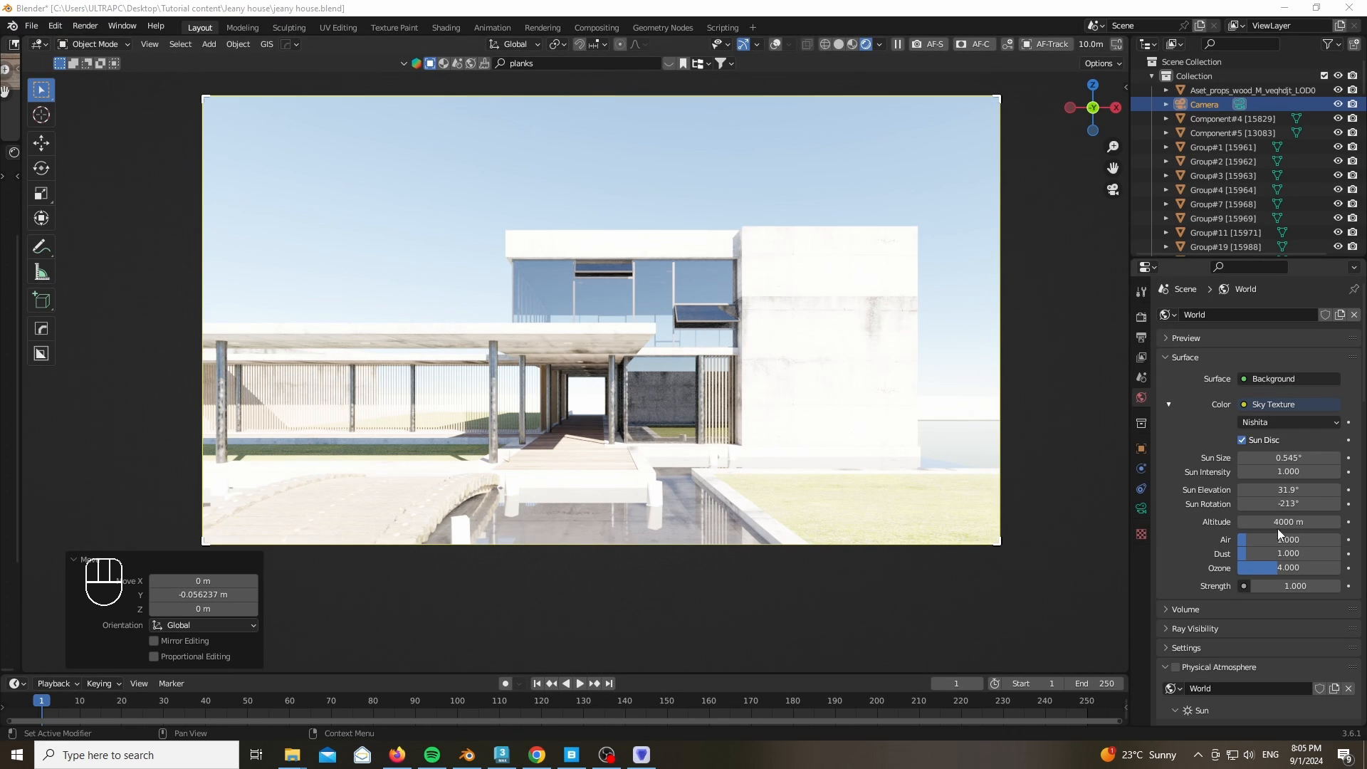
Set the color management view transform to False Color to check the exposure
left_click(1142, 316)
scroll(1200, 604, "down", 2)
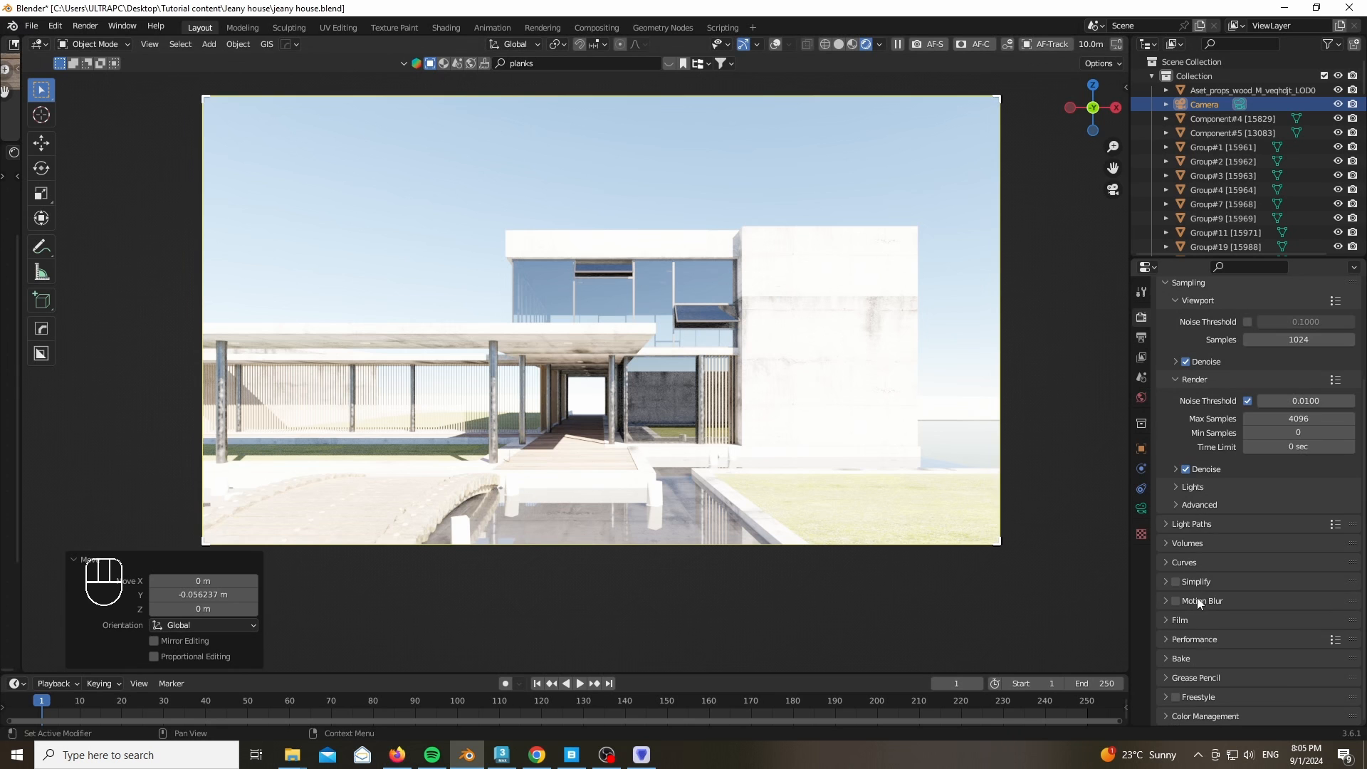
left_click(1171, 719)
scroll(1185, 648, "down", 4)
left_click(1275, 625)
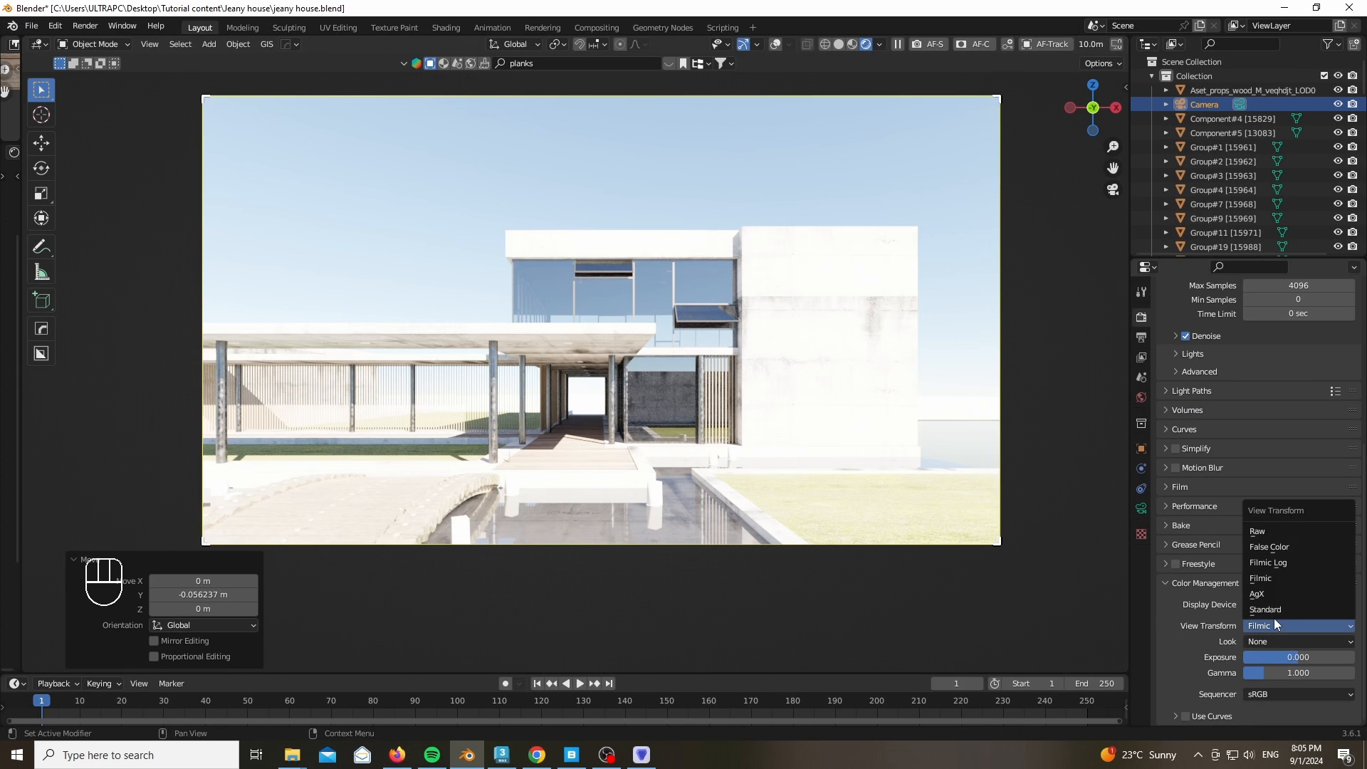
left_click(1281, 547)
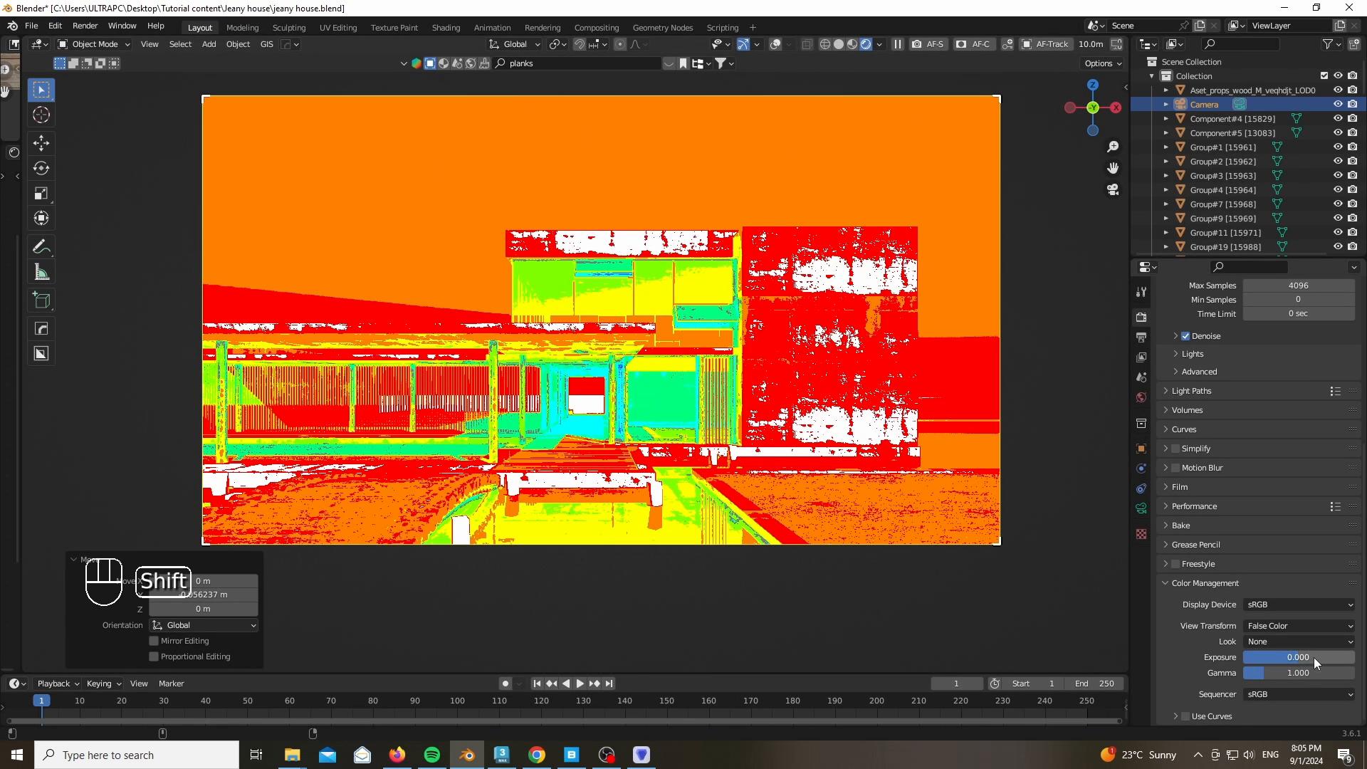
Try a color management exposure of -2 and reset it to 0
left_click_drag(1314, 656, 1242, 656, "shift")
left_click(1289, 656)
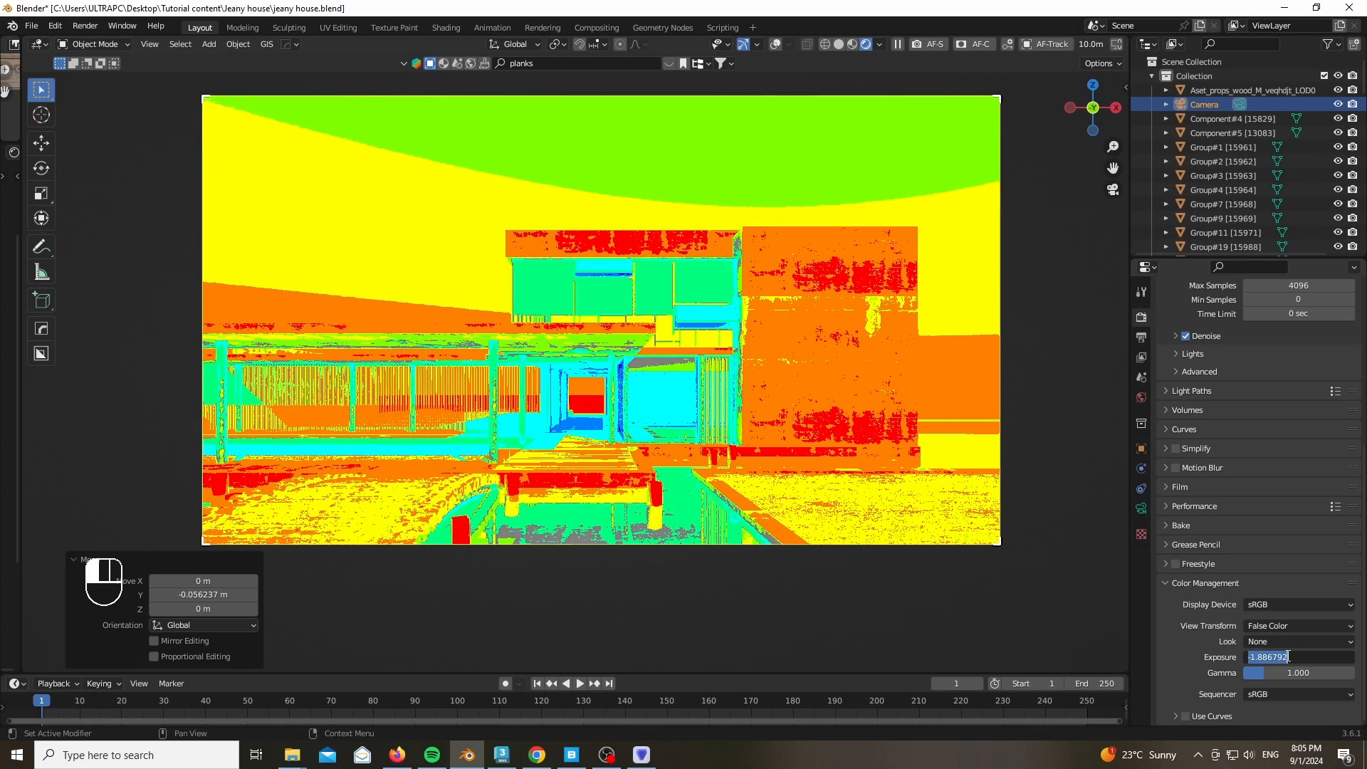
type("-2")
key("Return")
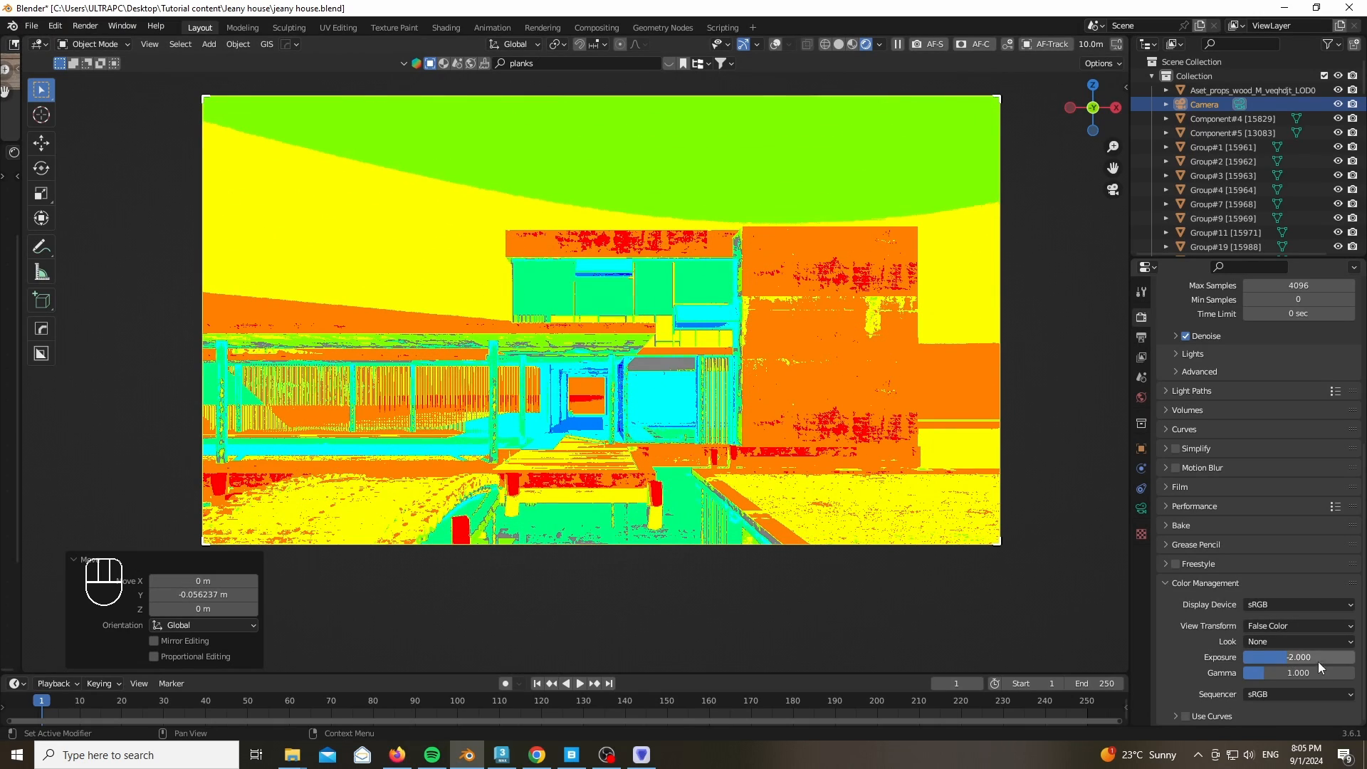
key("Return")
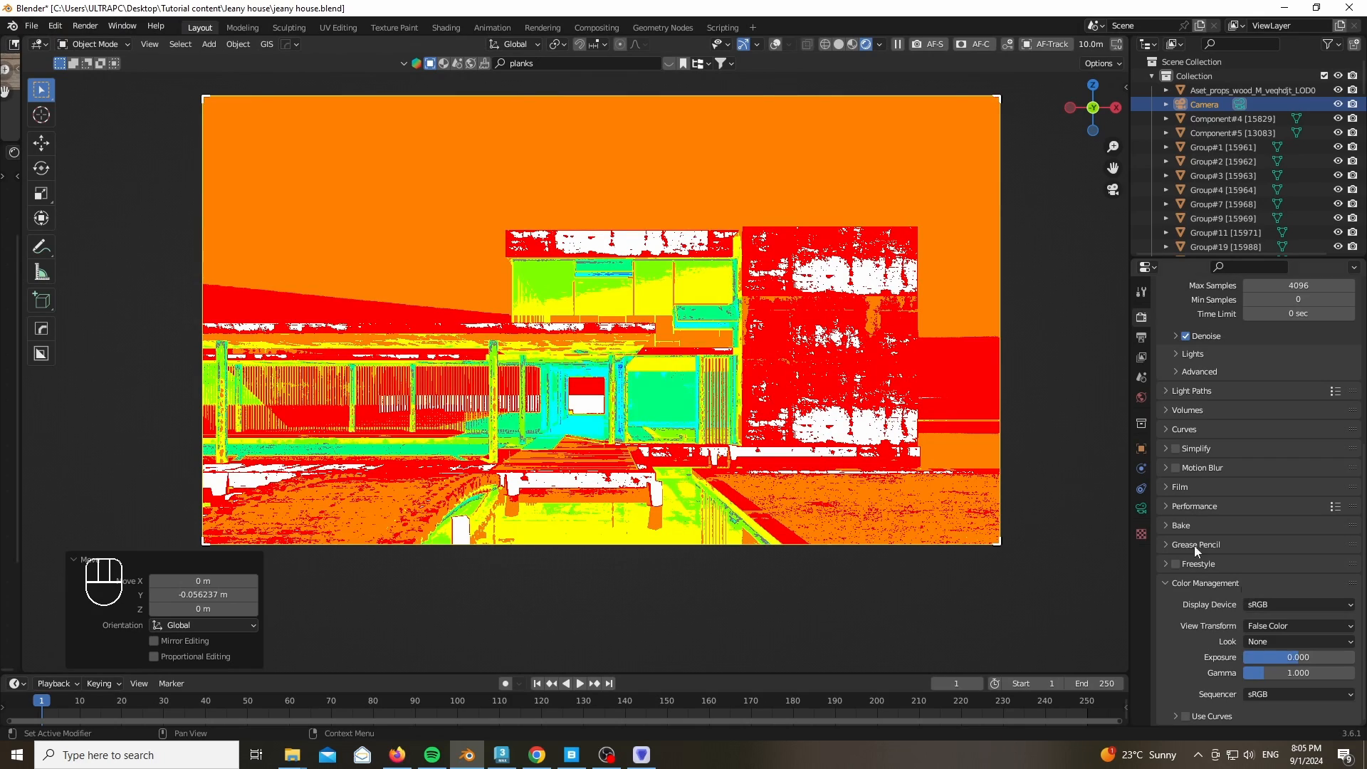
Lower the world sky's strength to reduce the overexposed areas in the false color view
left_click(1142, 397)
scroll(1194, 575, "up", 5)
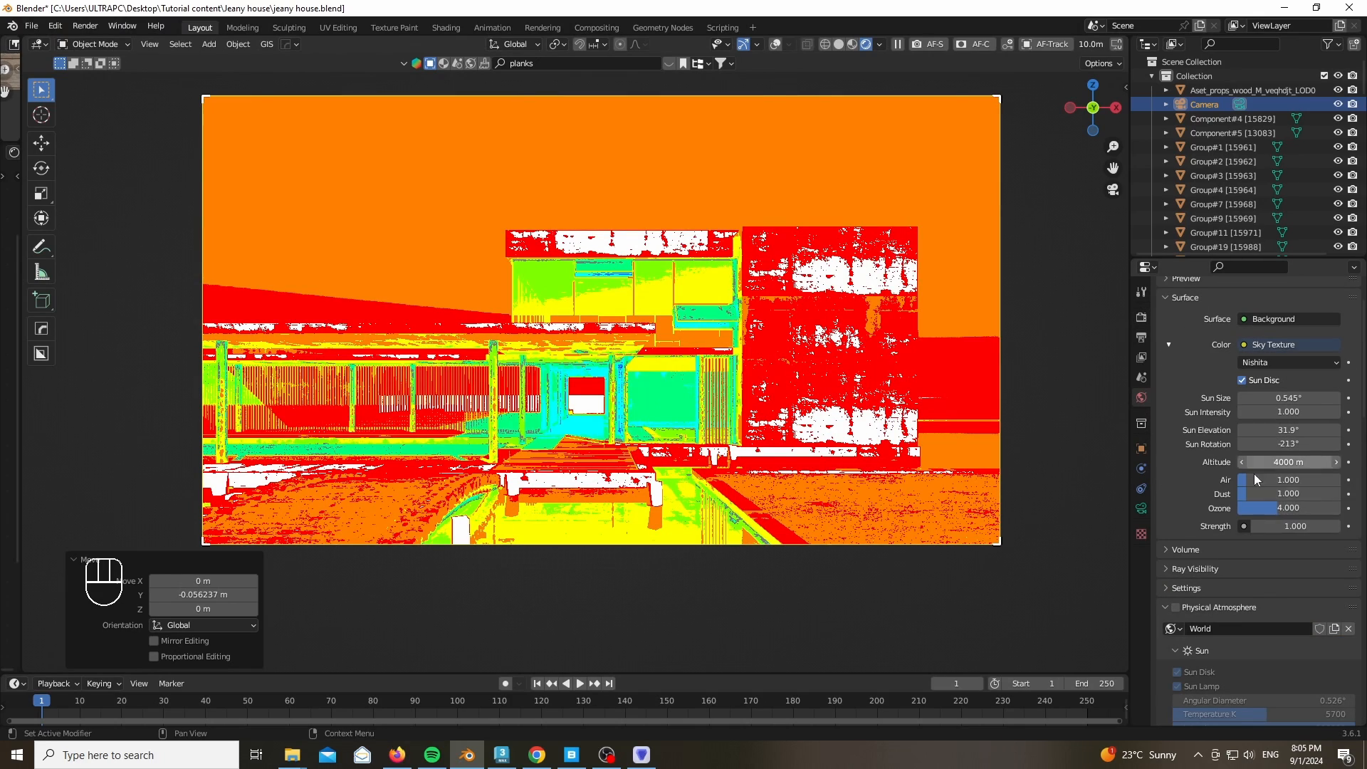
mouse_move(1291, 526)
left_mouse_down("shift")
mouse_move(1232, 525)
mouse_move(1287, 525)
left_mouse_up("shift")
left_click(1301, 525)
key("Return")
Set the color management view transform to AgX and review the rendered house
left_click(1141, 317)
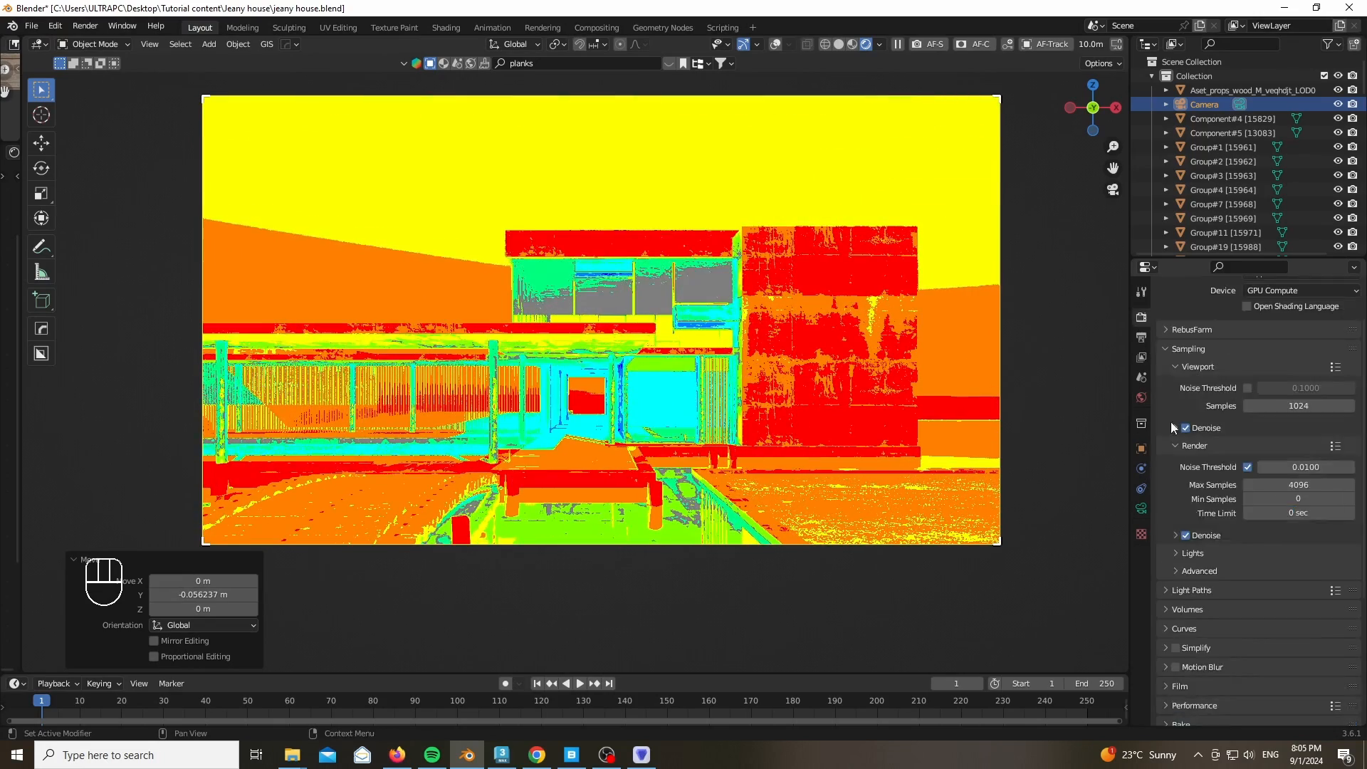
scroll(1200, 570, "down", 10)
left_click(1281, 627)
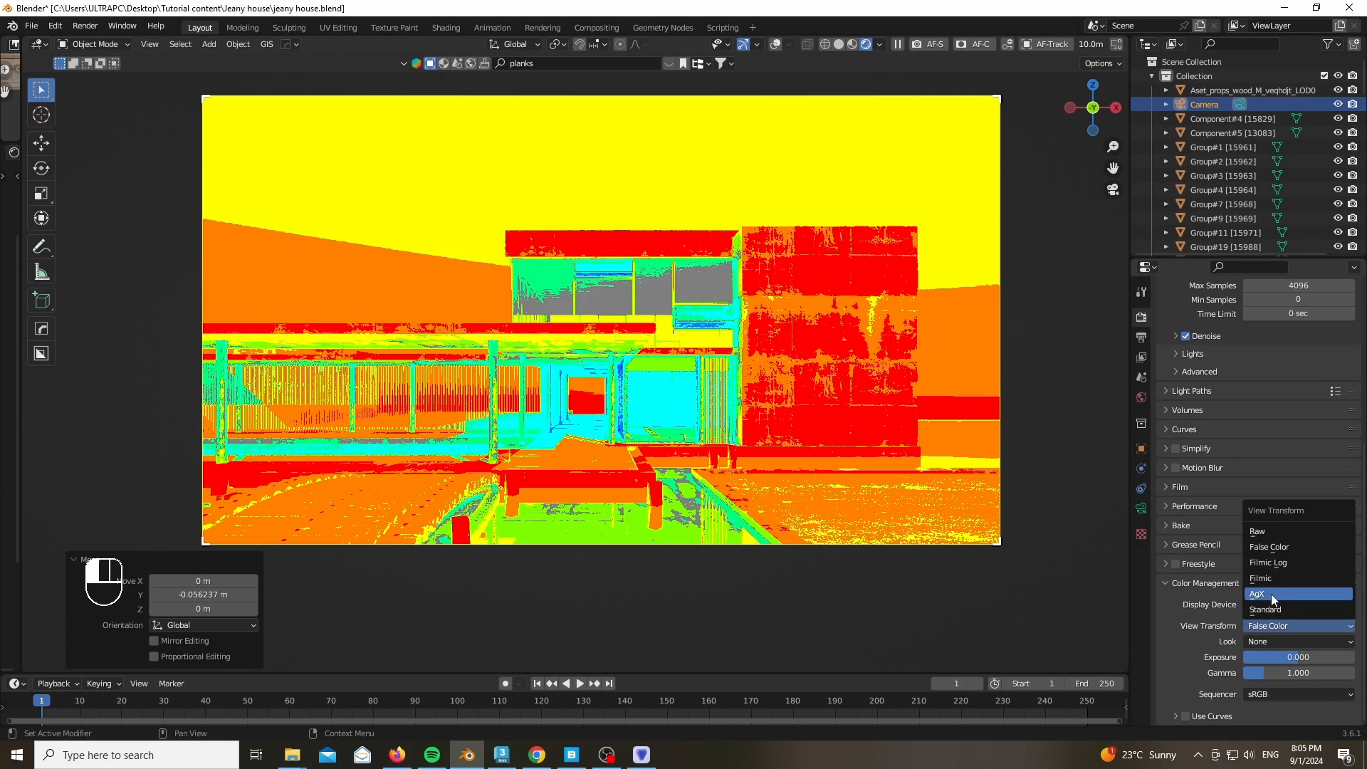
left_click(1270, 591)
scroll(638, 346, "up", 2)
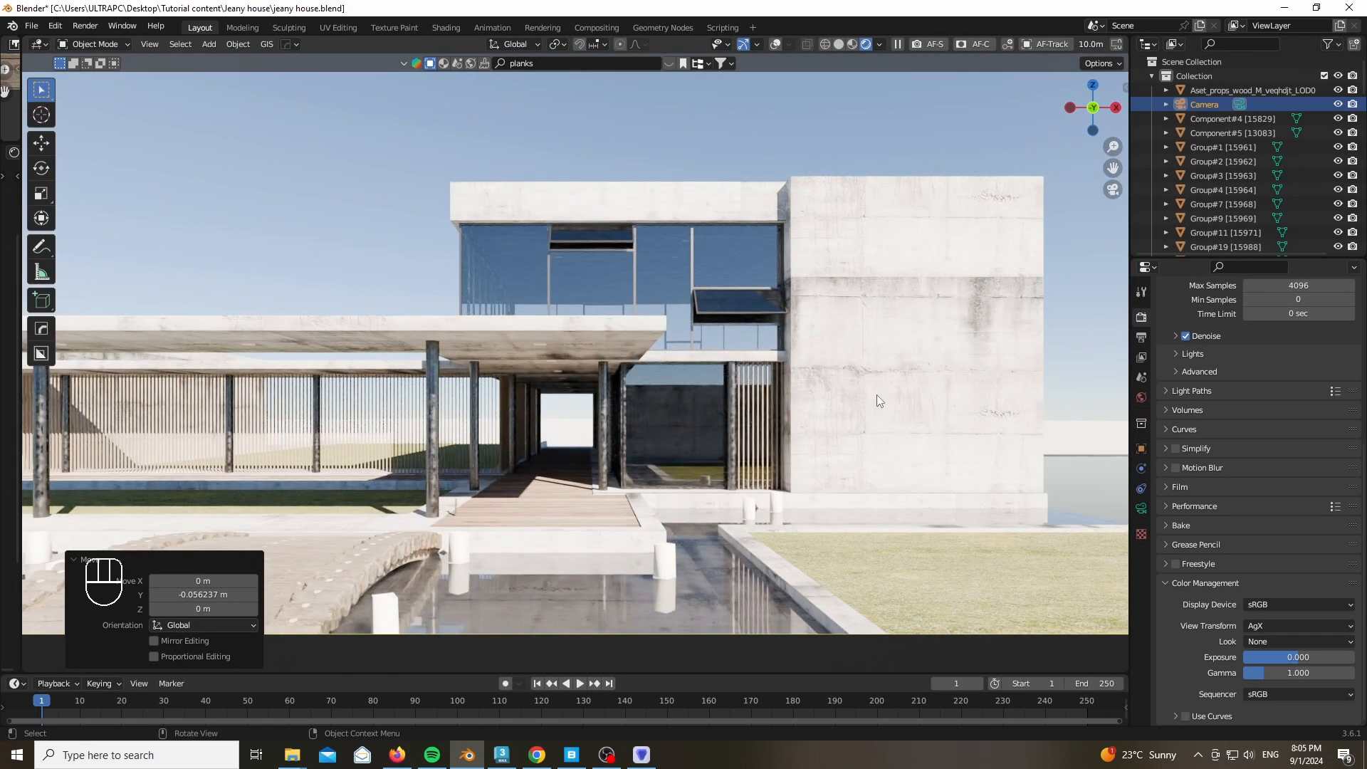
scroll(877, 395, "down", 2)
scroll(767, 413, "down", 2)
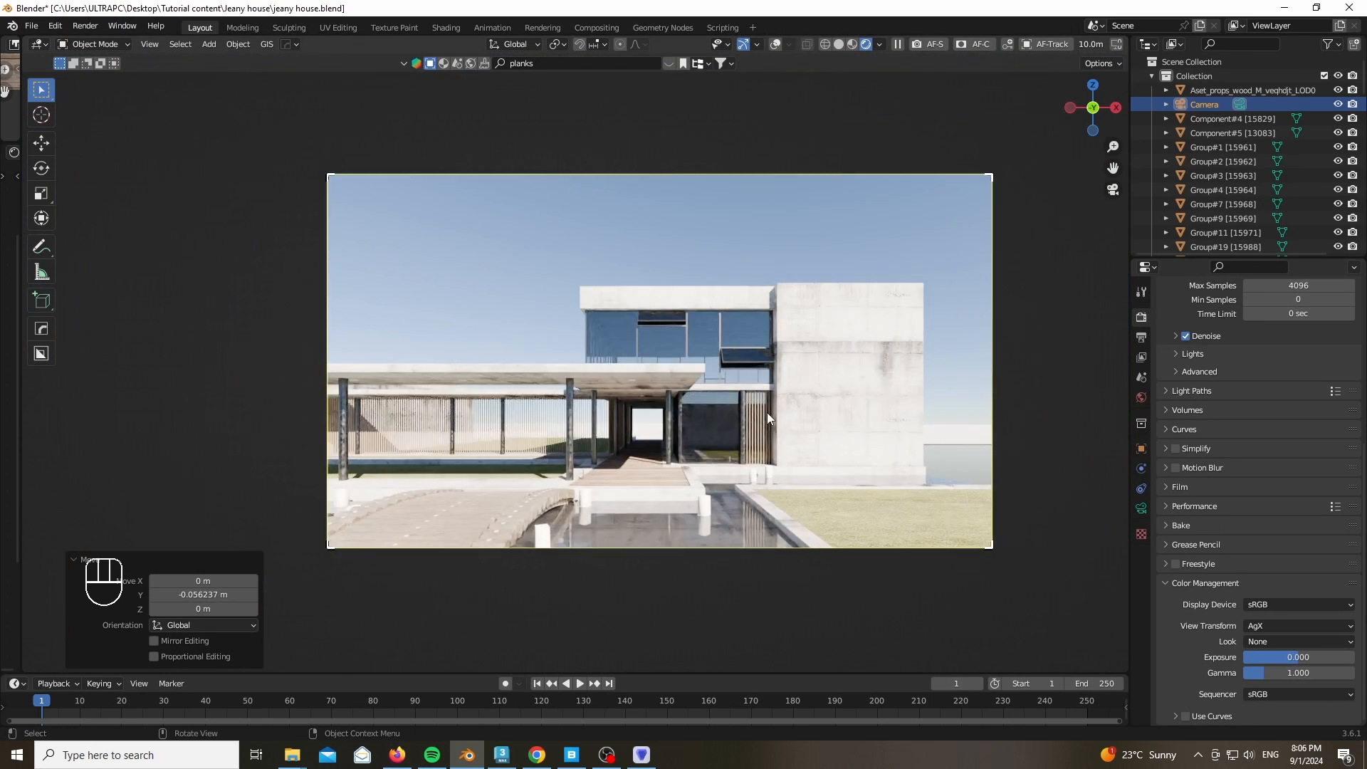
Darken the walkway columns' material by setting the color ramp's lighter stop to a value of 0.050, and fine-tune its shading
scroll(770, 413, "up", 2)
scroll(622, 353, "down", 1)
scroll(480, 420, "up", 15)
left_click(449, 419)
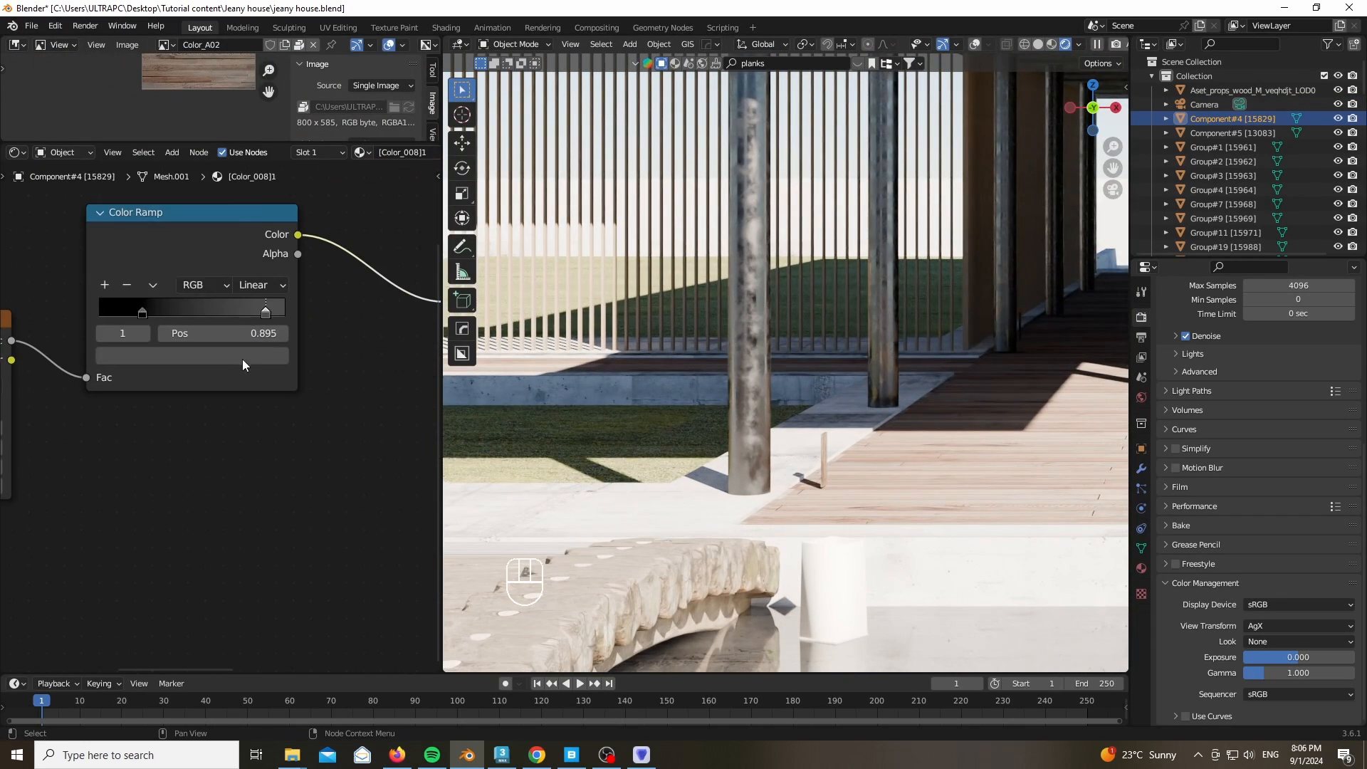
left_click(128, 306)
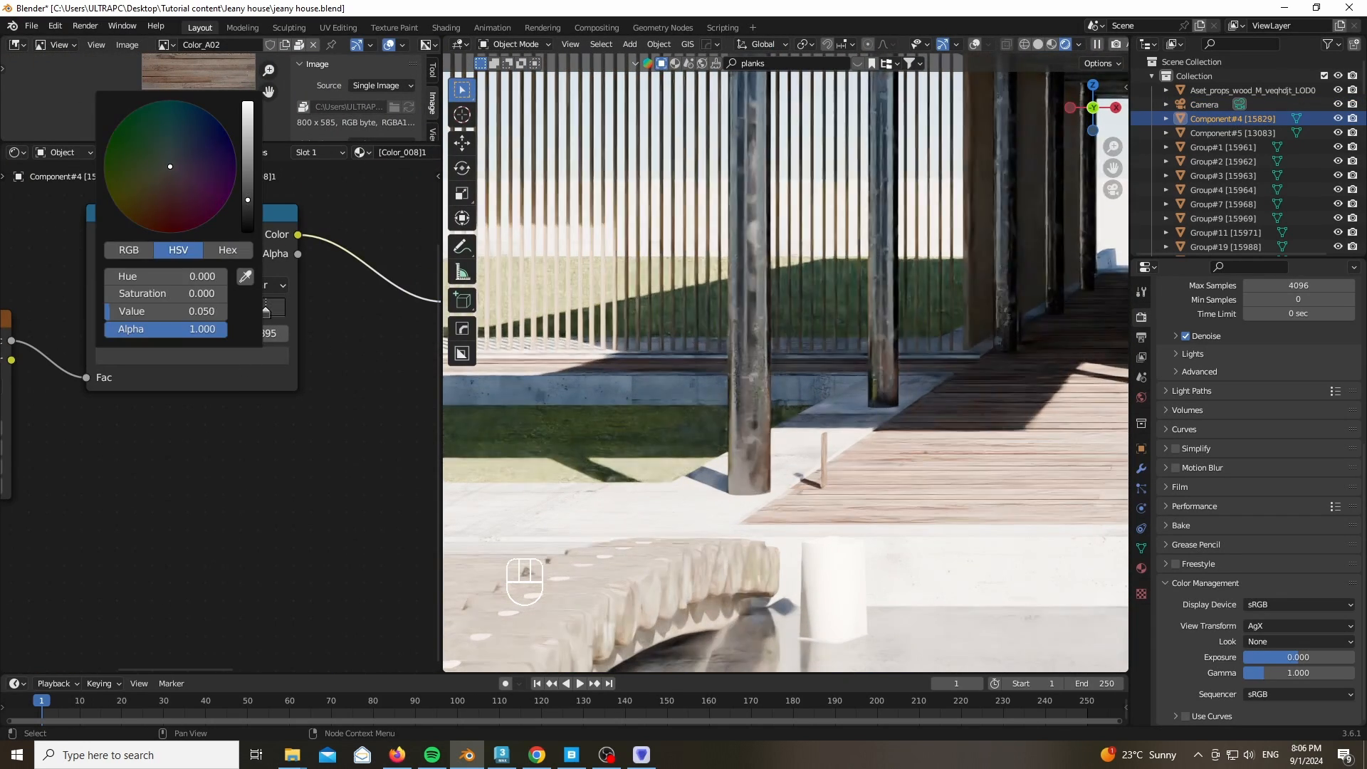
scroll(738, 164, "up", 12)
middle_click_drag(394, 367, 141, 390)
scroll(143, 392, "up", 1)
left_click_drag(262, 337, 321, 338, "shift")
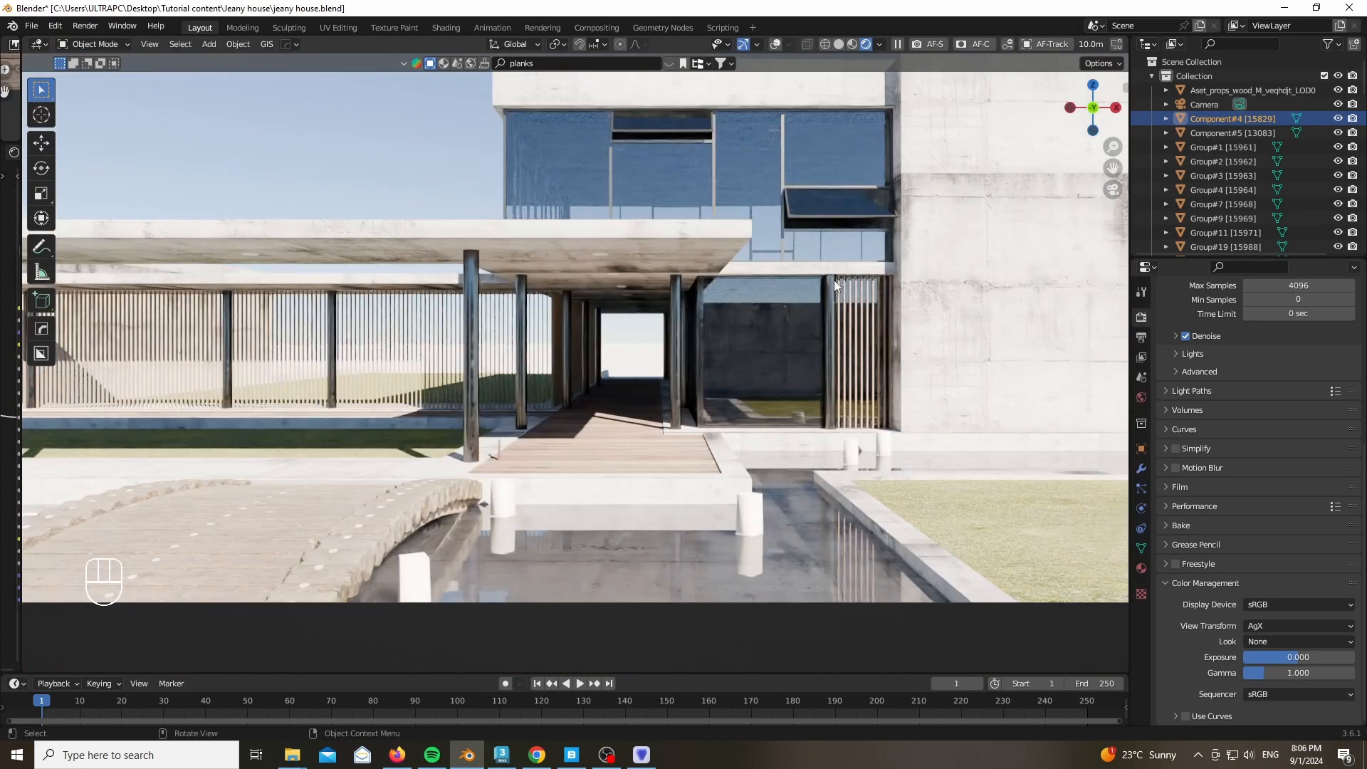
Select the concrete house mesh containing the front lawn and open it for mesh editing in solid shading
scroll(707, 413, "down", 2)
middle_click_drag(706, 419, 670, 478, "shift")
left_click(766, 136)
left_click(889, 562)
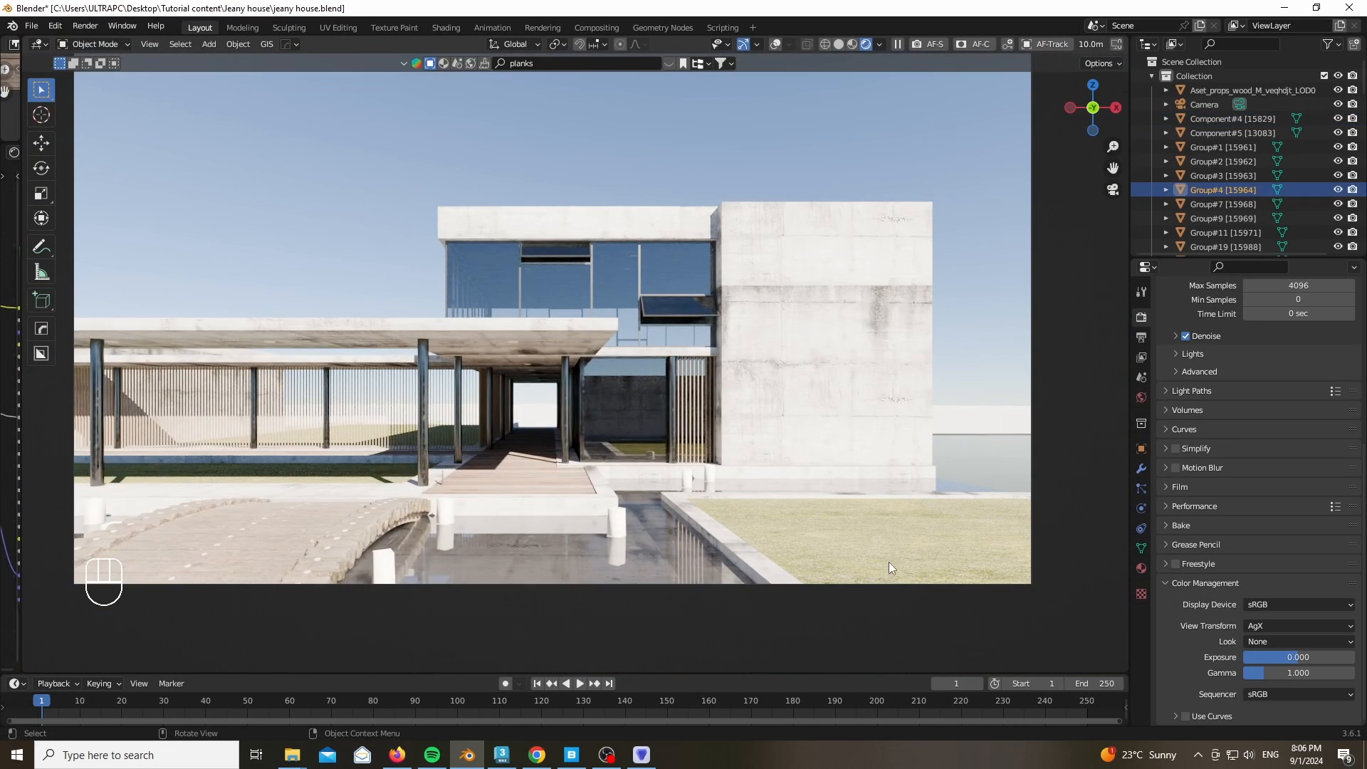
scroll(860, 480, "down", 1)
left_click_drag(1093, 107, 1092, 151)
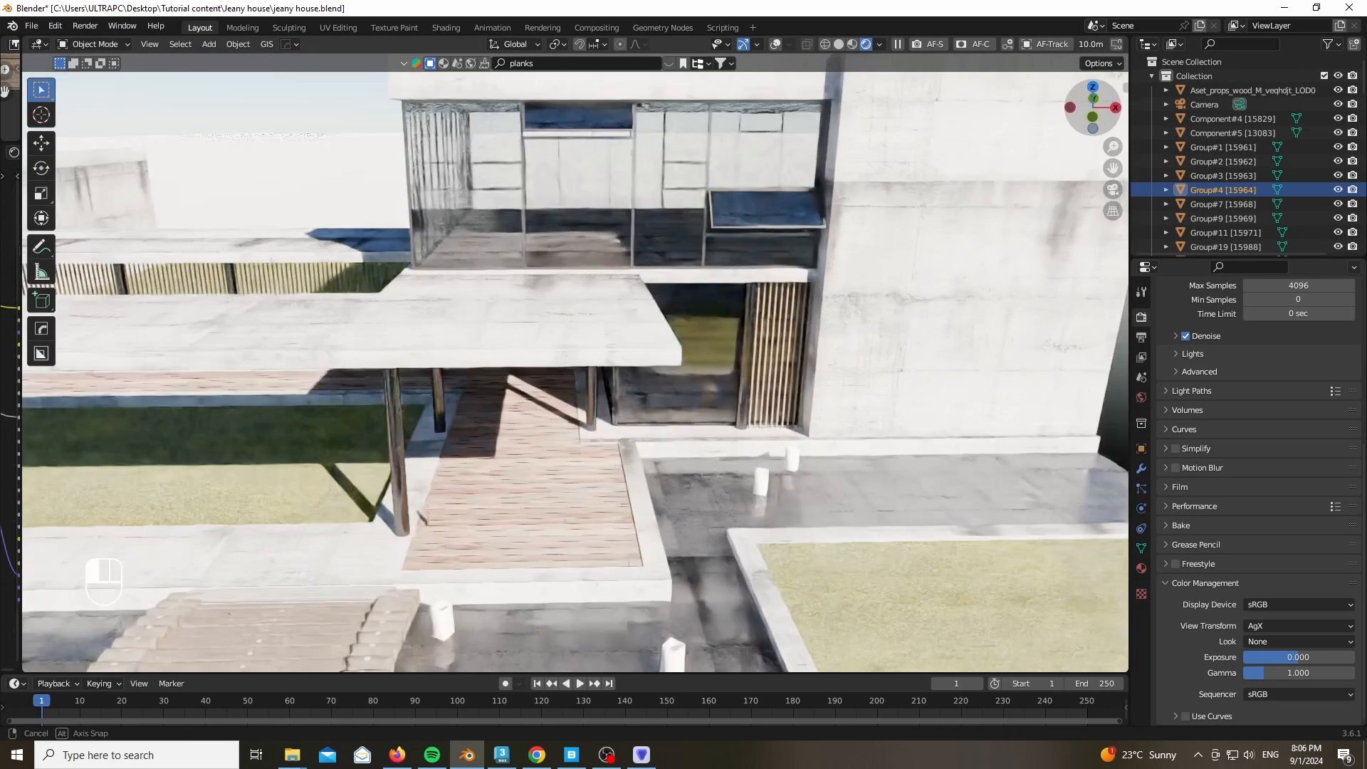
scroll(711, 579, "down", 3)
key("z")
scroll(754, 497, "up", 3)
key("Tab")
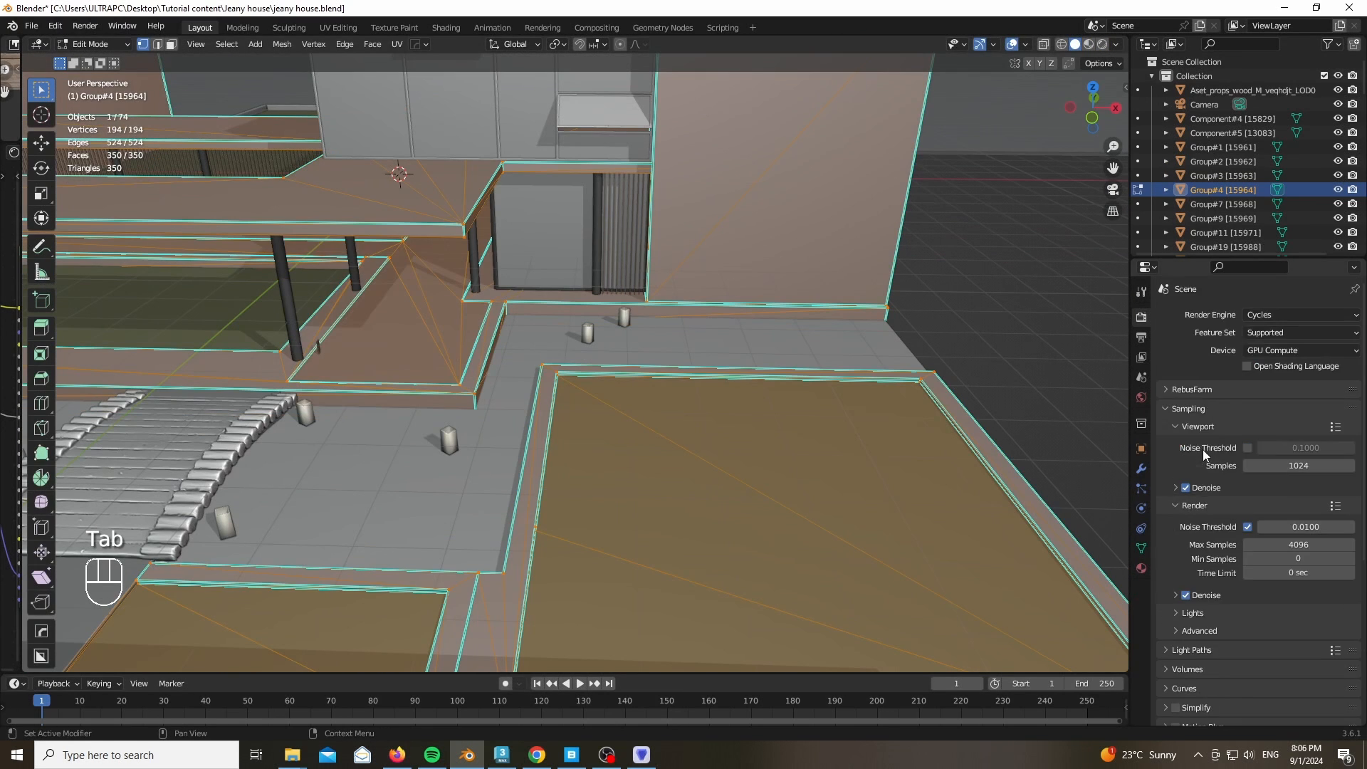
Select the faces assigned to the Color_A01 grass material and separate them into their own object
left_click(1141, 568)
left_click(1198, 333)
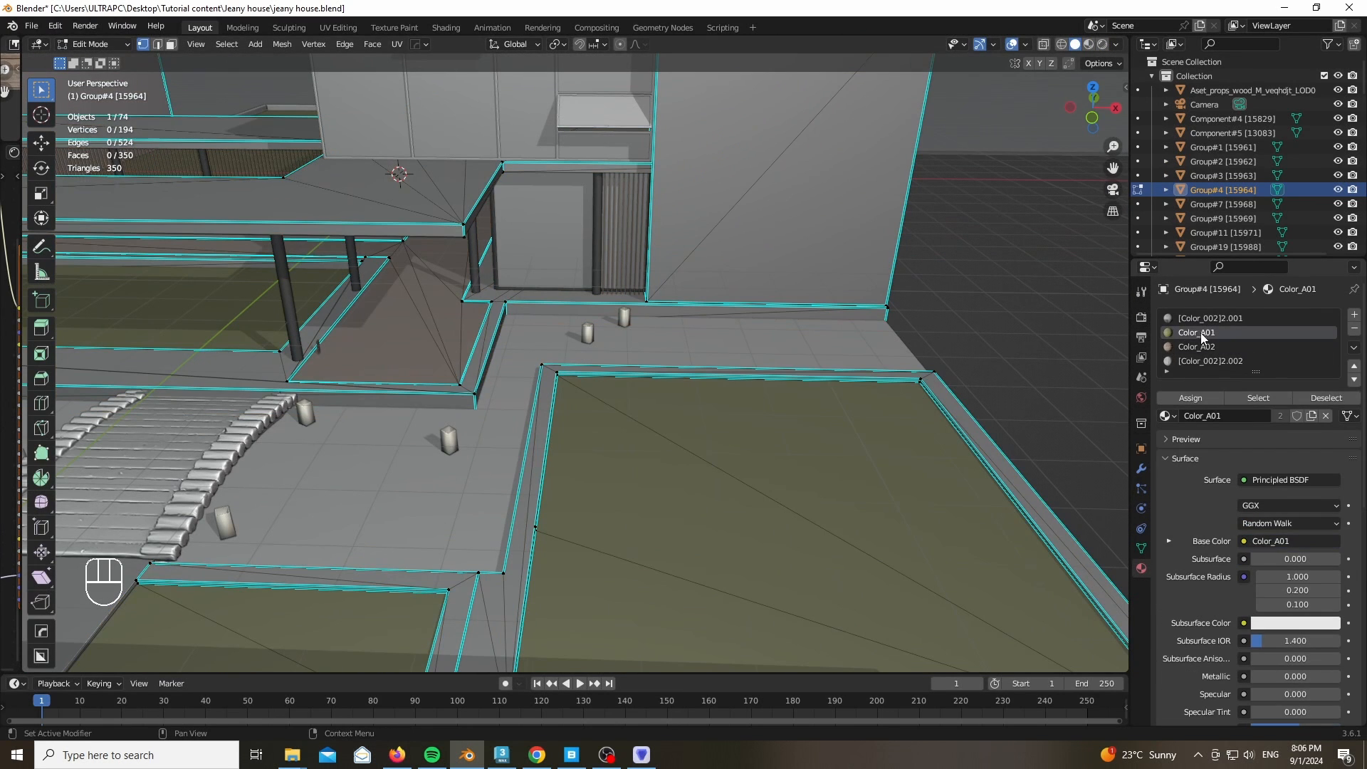
left_click(1258, 398)
scroll(740, 411, "down", 5)
scroll(741, 411, "up", 3)
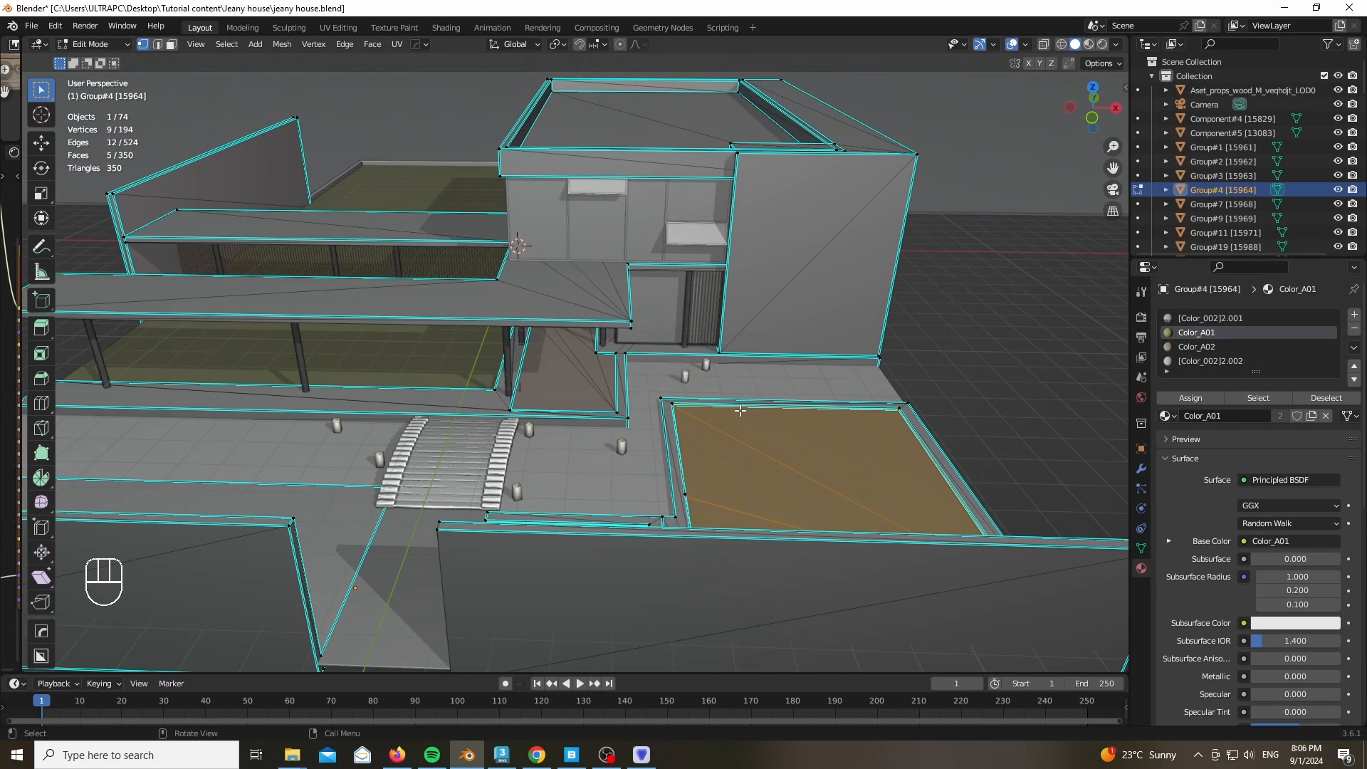
key("z")
scroll(520, 367, "up", 4)
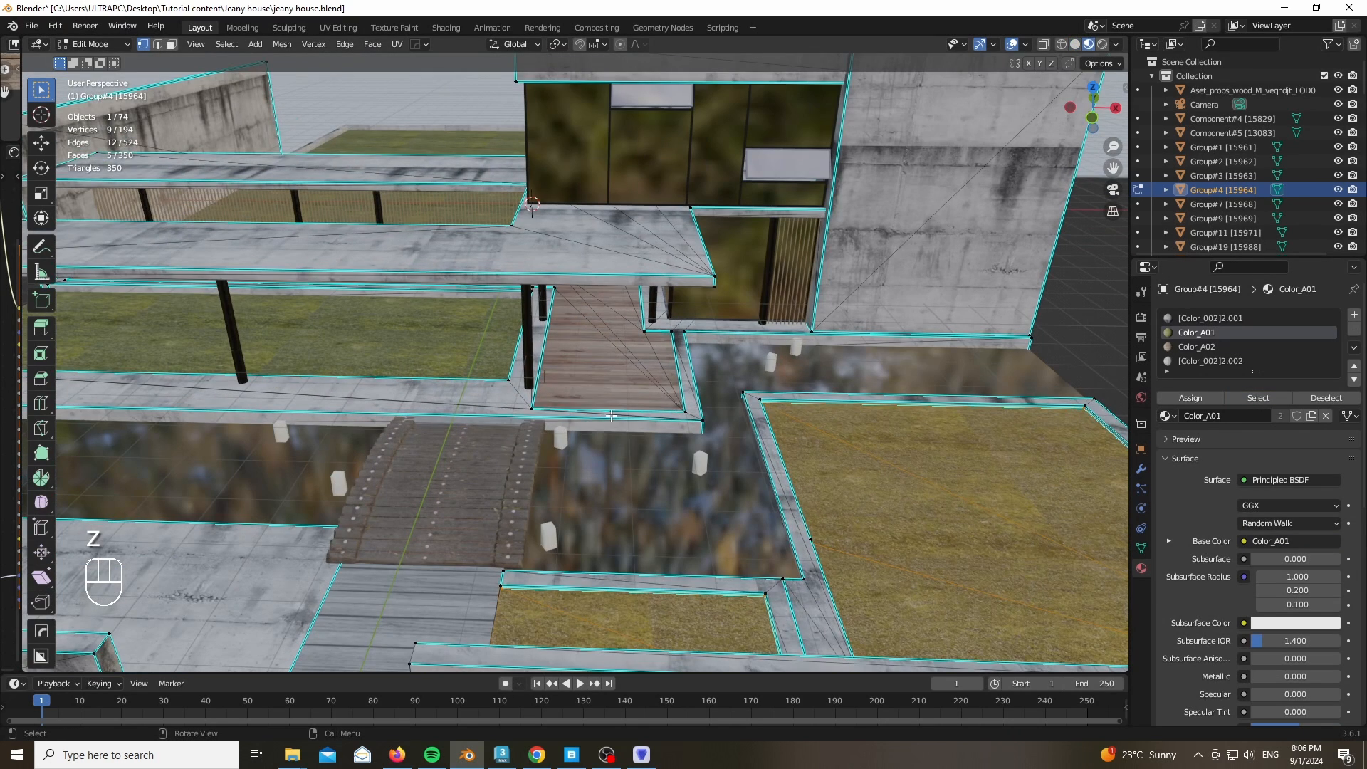
key("p")
left_click(521, 368)
key("Tab")
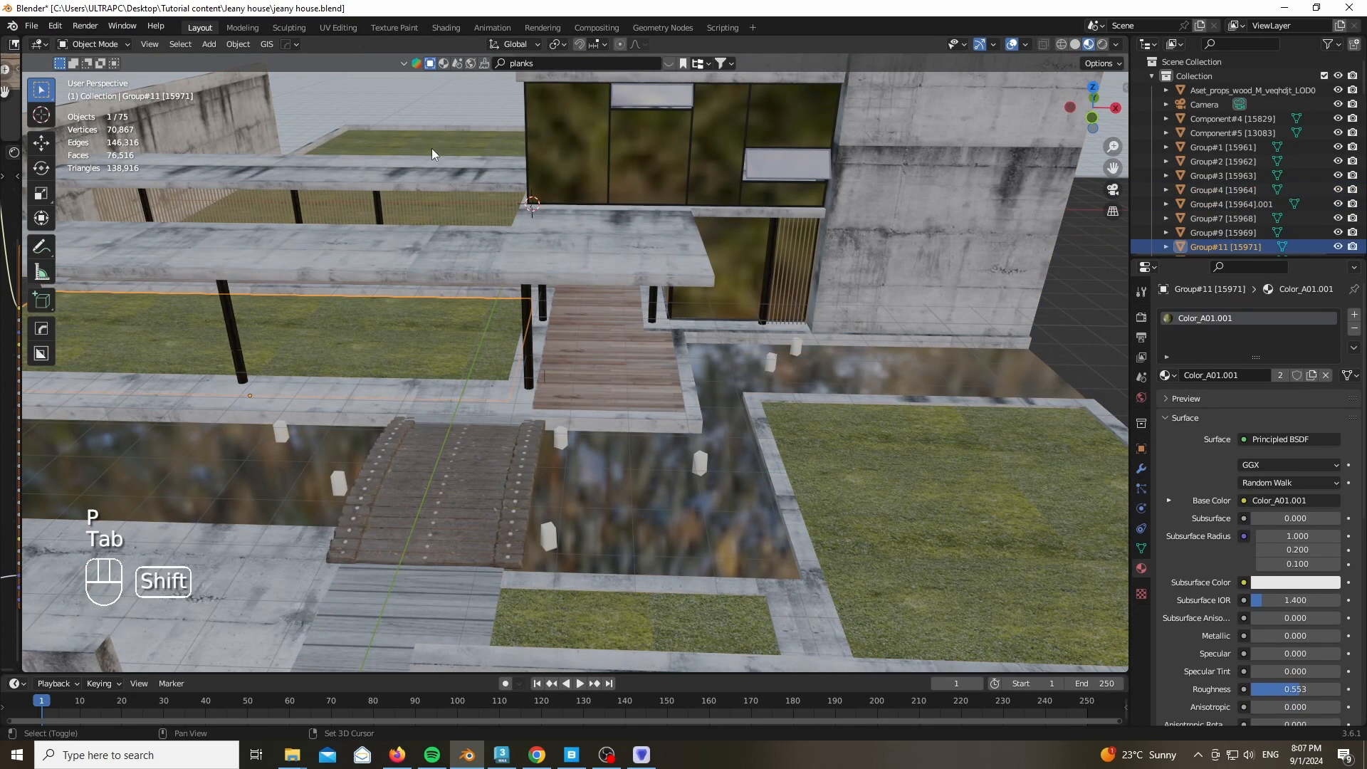
left_click(432, 148, "shift")
left_click(972, 488)
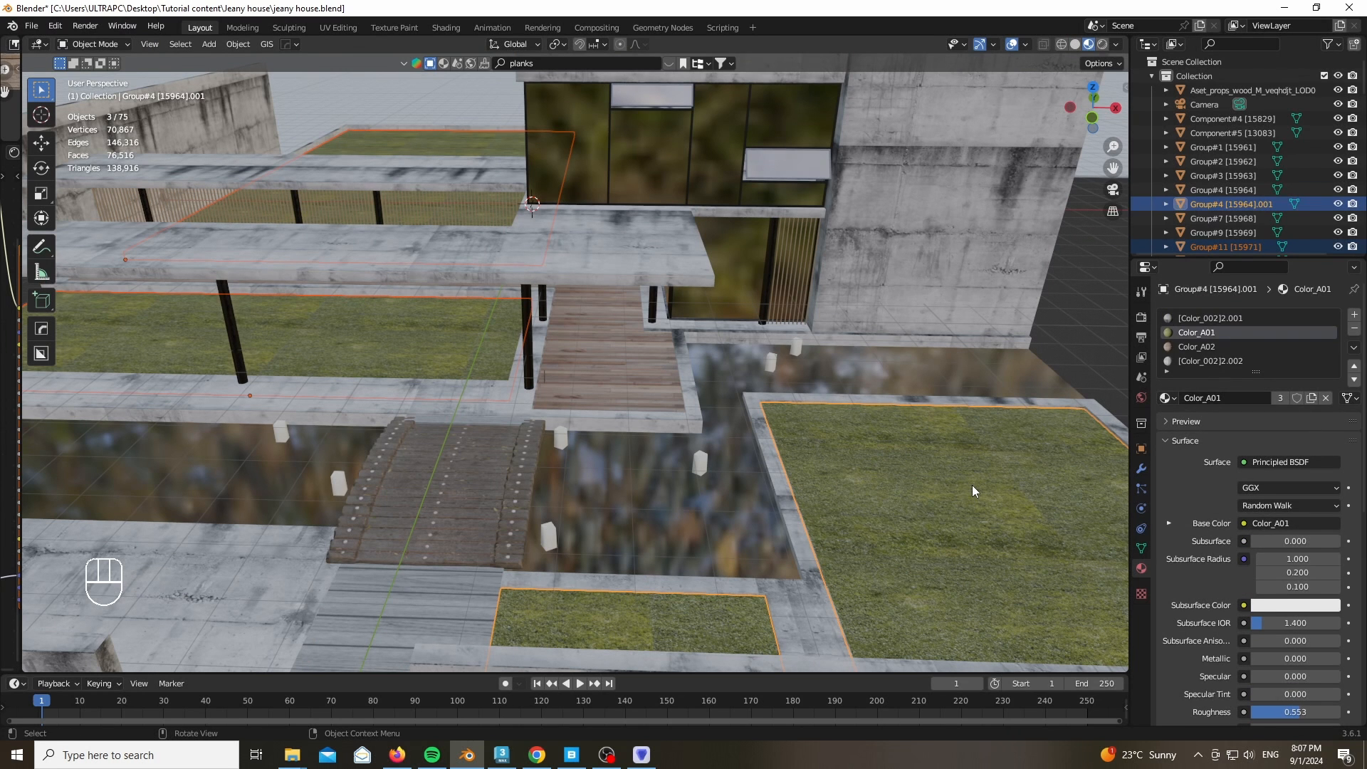
left_click(972, 487)
key("Tab")
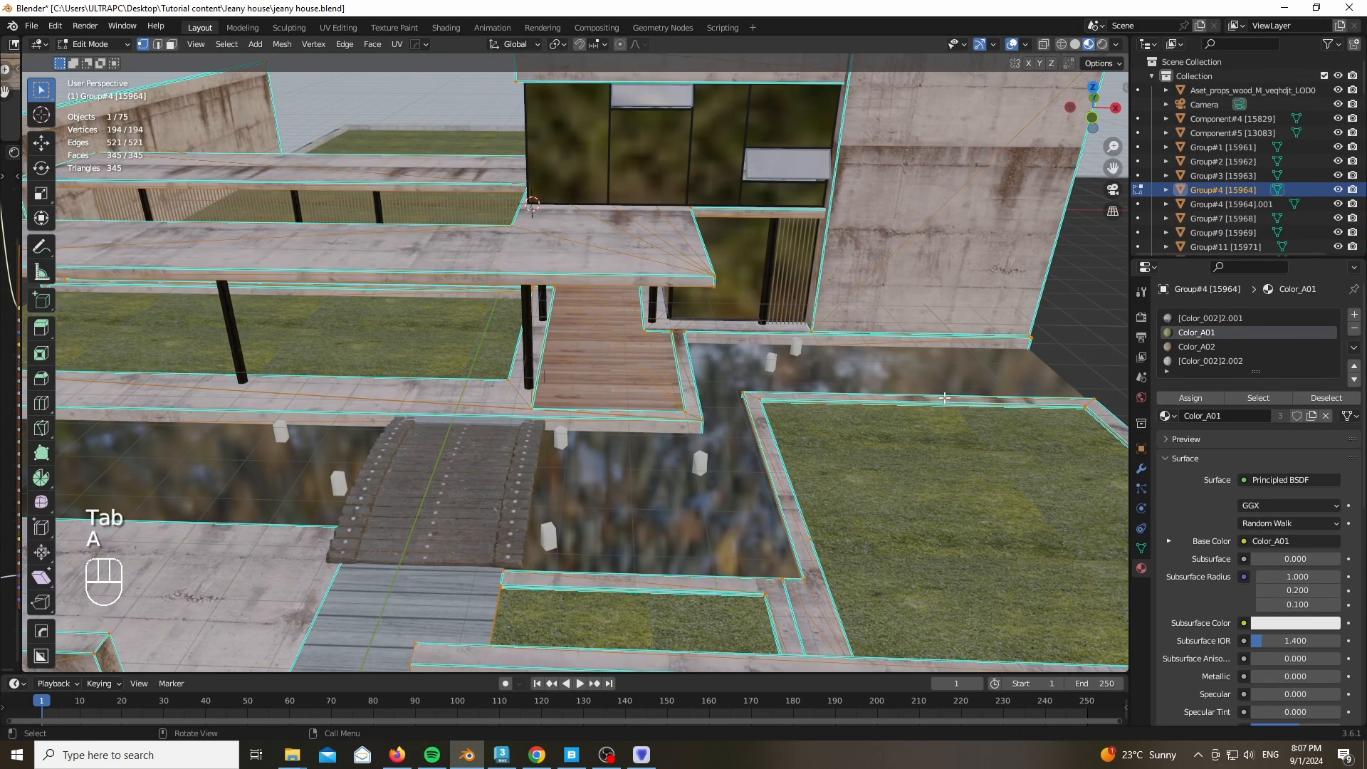
key("a")
key("a")
key("Tab")
Join the separated front lawn, the lawn beside the walkway and the rear lawn into one object
left_click(868, 486)
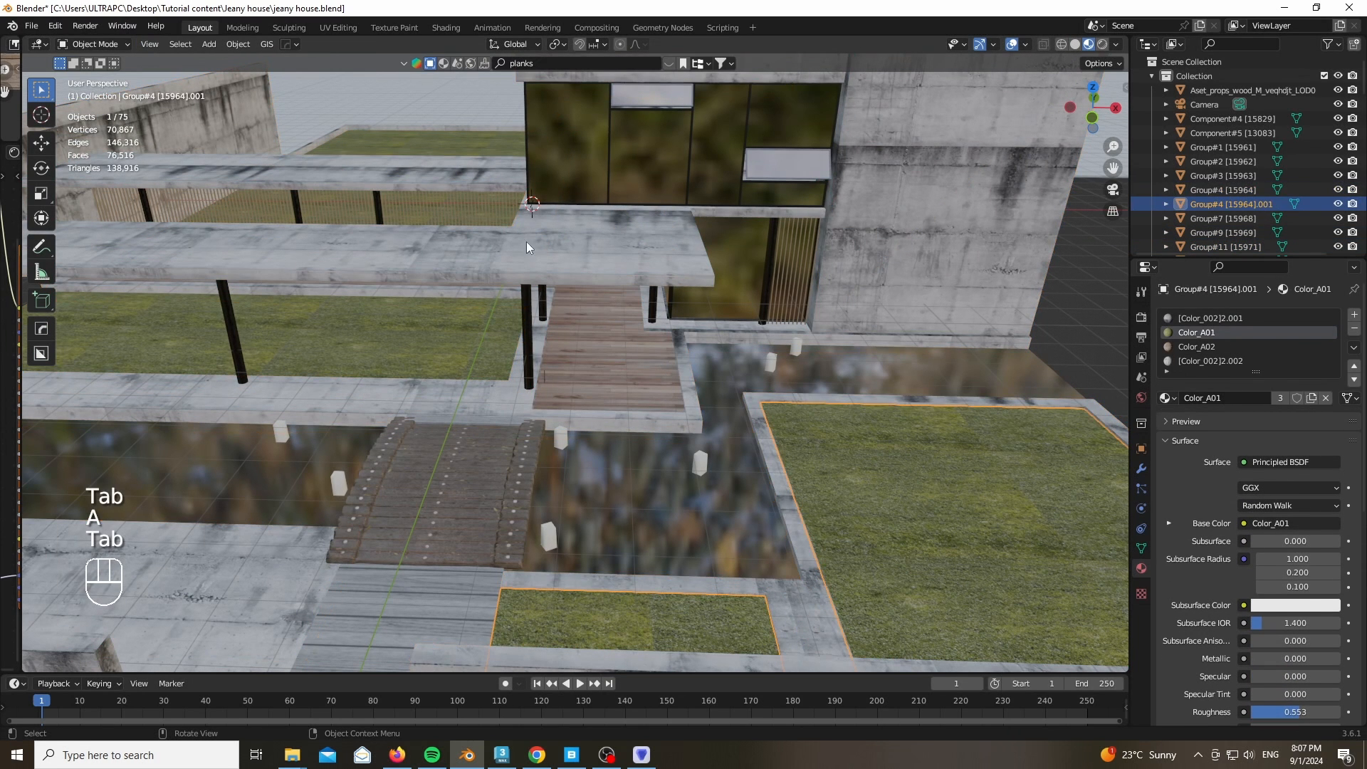
left_click(311, 315, "shift")
left_click(434, 139, "shift")
key("ctrl+j")
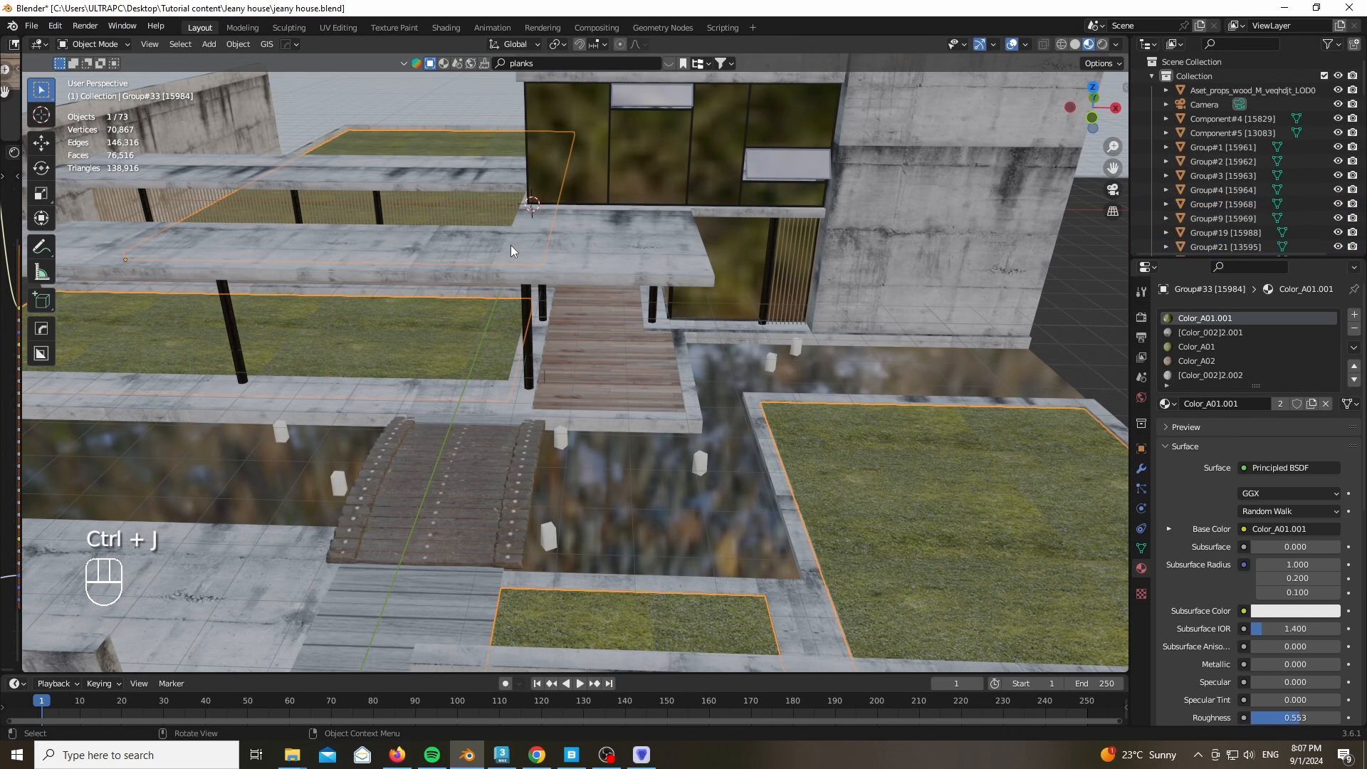
Apply the scale of all objects in the scene
key("a")
key("n")
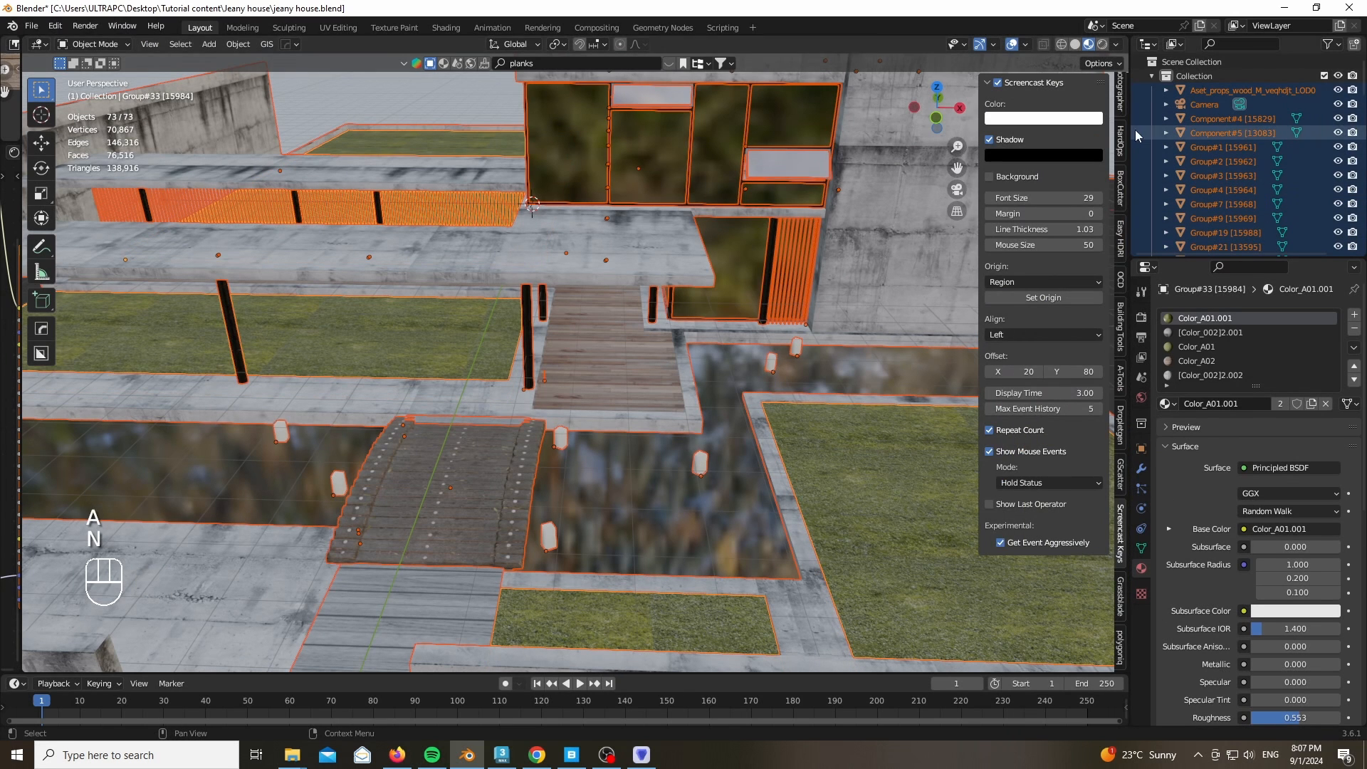
scroll(1125, 113, "up", 10)
left_click(1122, 89)
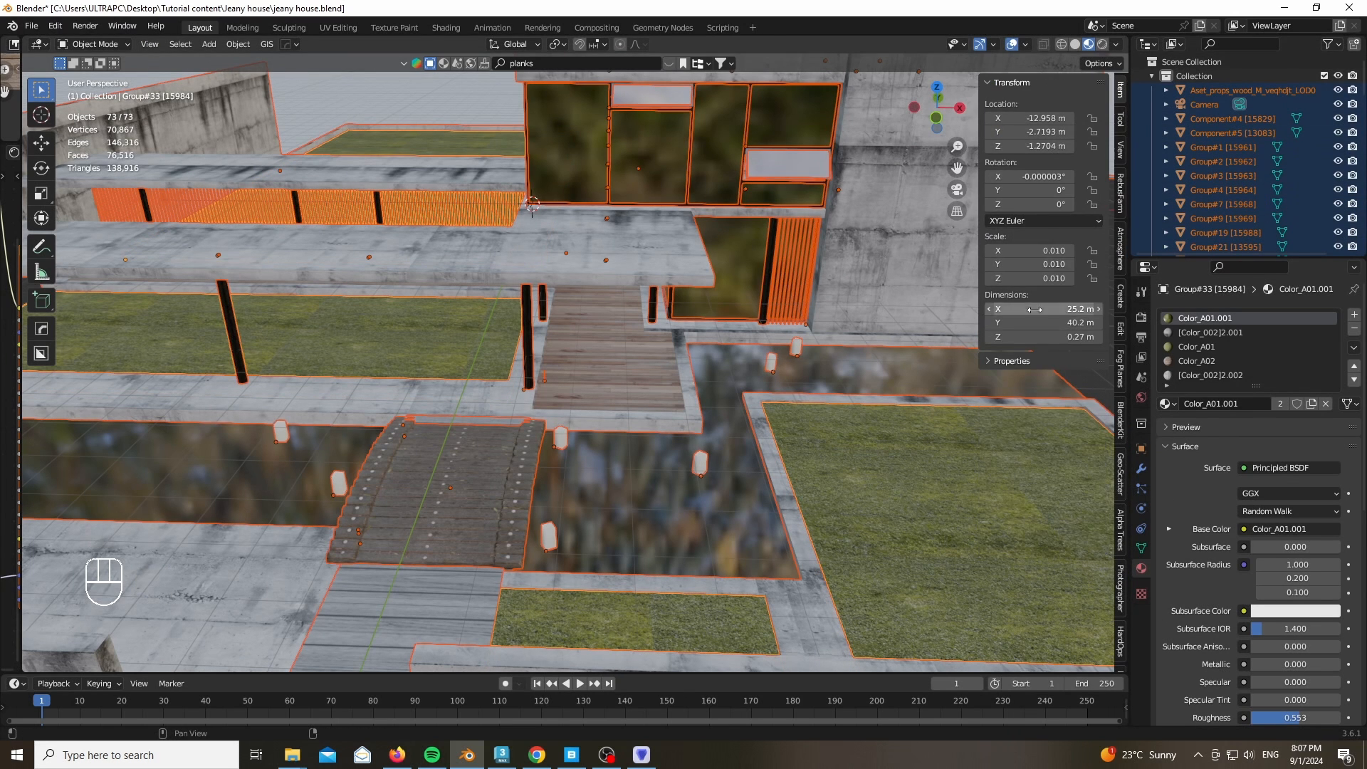
key("ctrl+a")
left_click(705, 233)
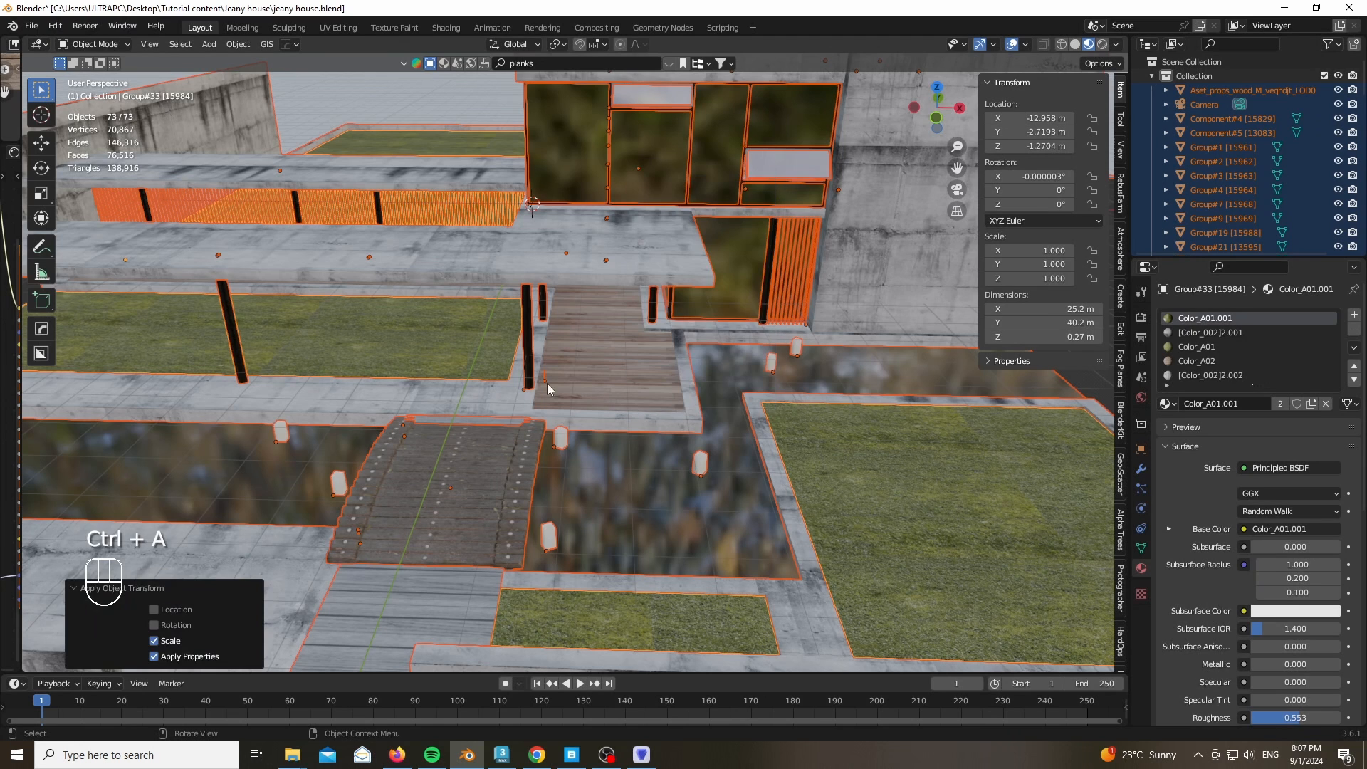
Set the joined lawn object as the Geo-Scatter emitter
left_click(882, 413)
scroll(606, 365, "down", 6)
scroll(742, 400, "up", 4)
scroll(742, 406, "up", 3)
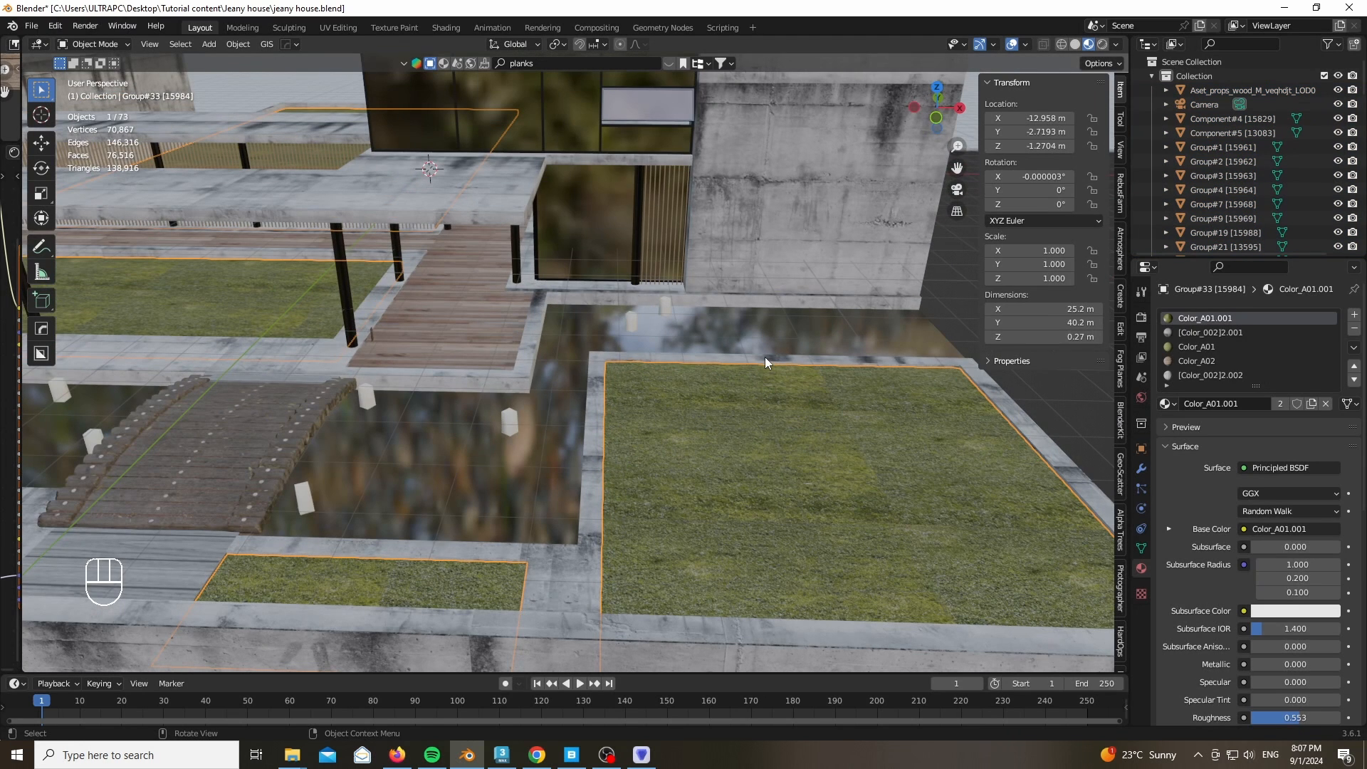
scroll(832, 418, "down", 1)
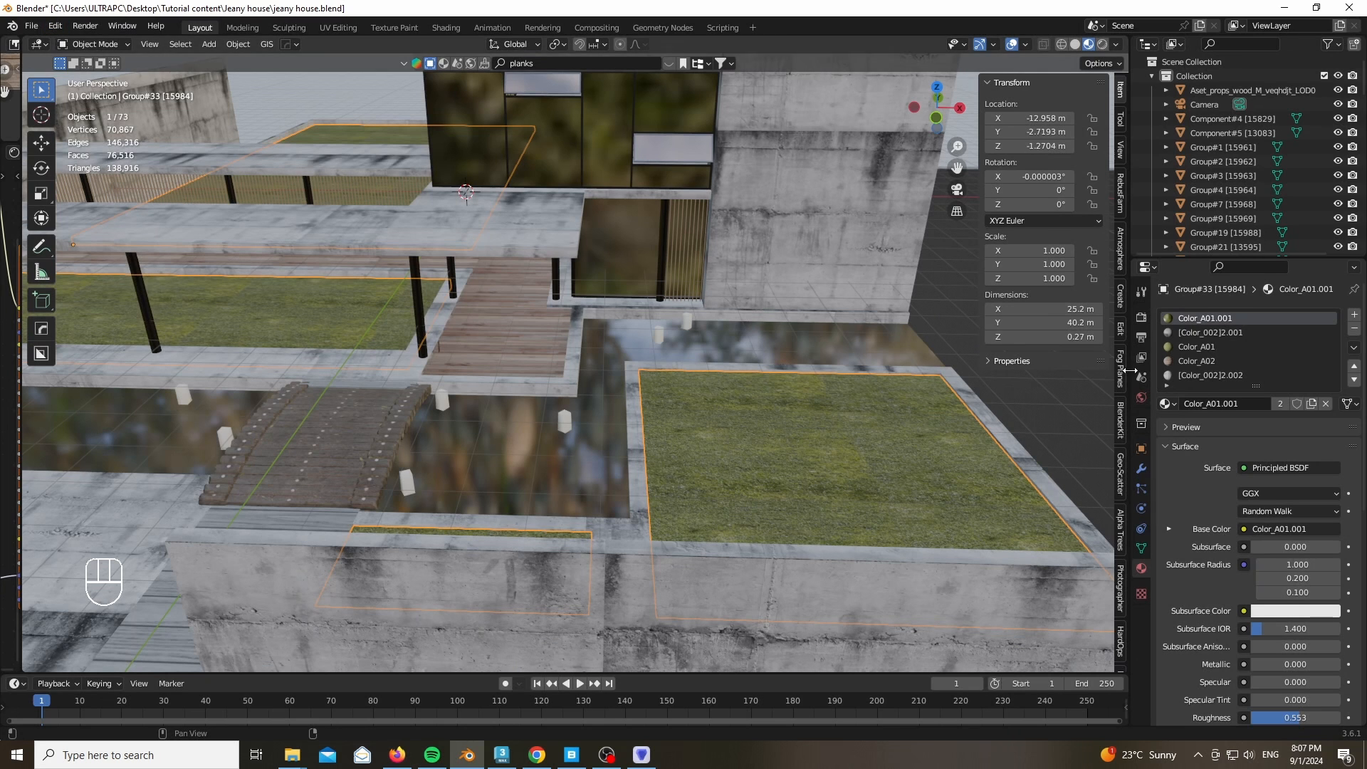
scroll(1121, 321, "down", 5)
left_click(1121, 285)
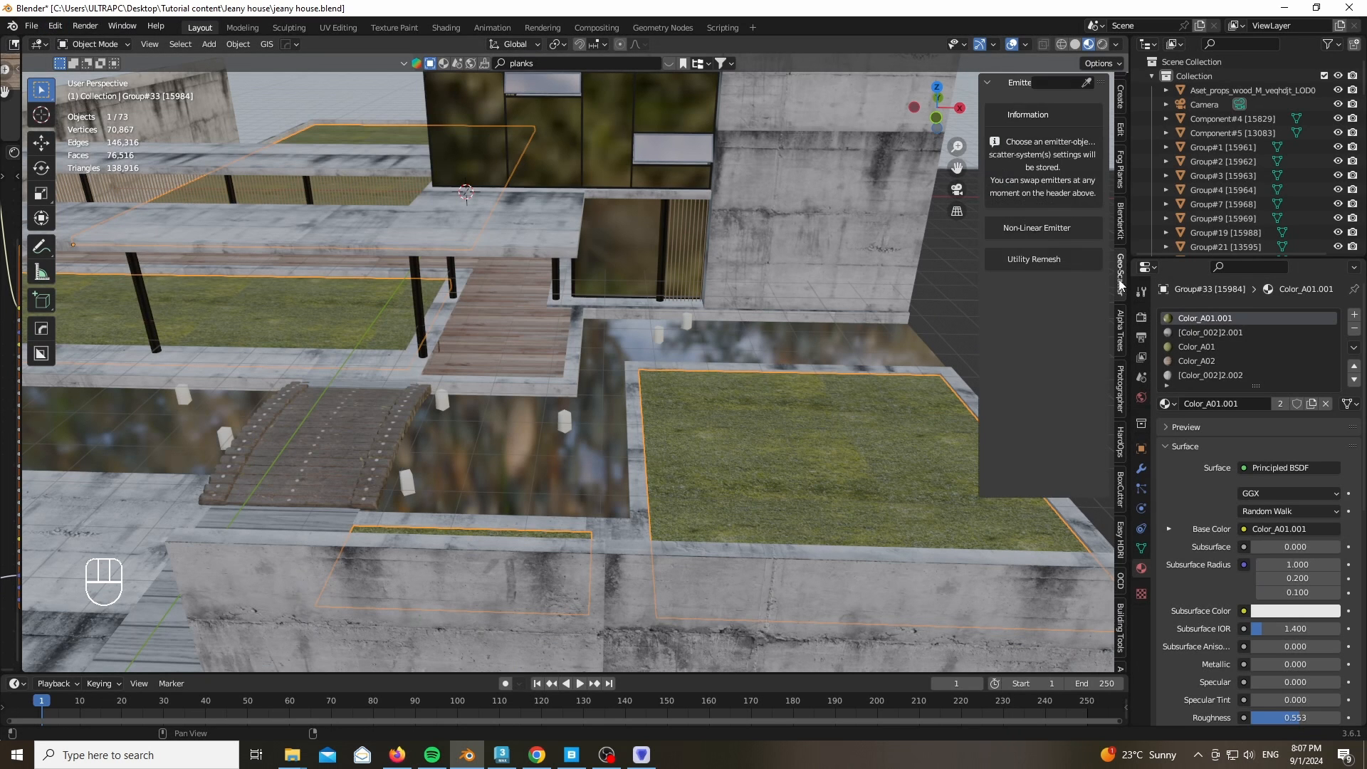
left_click(1086, 82)
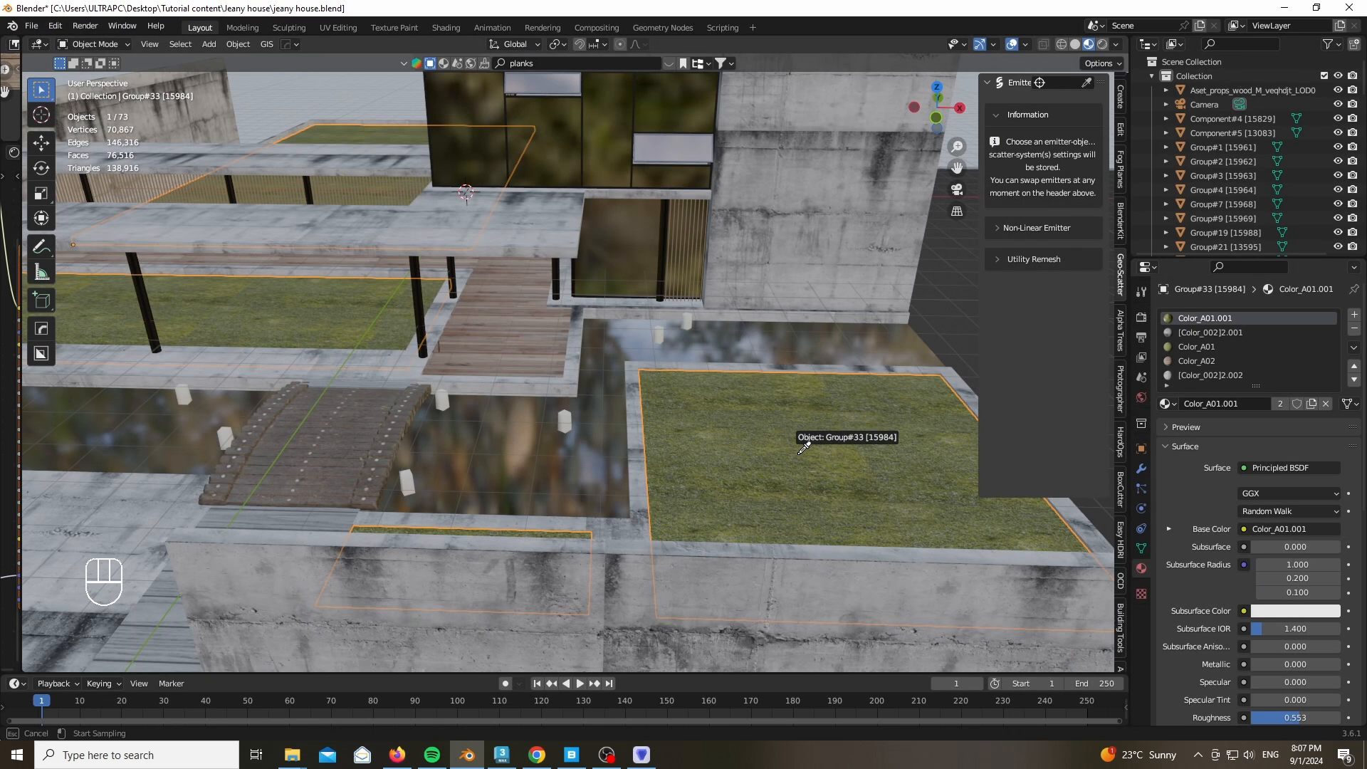
left_click(803, 449)
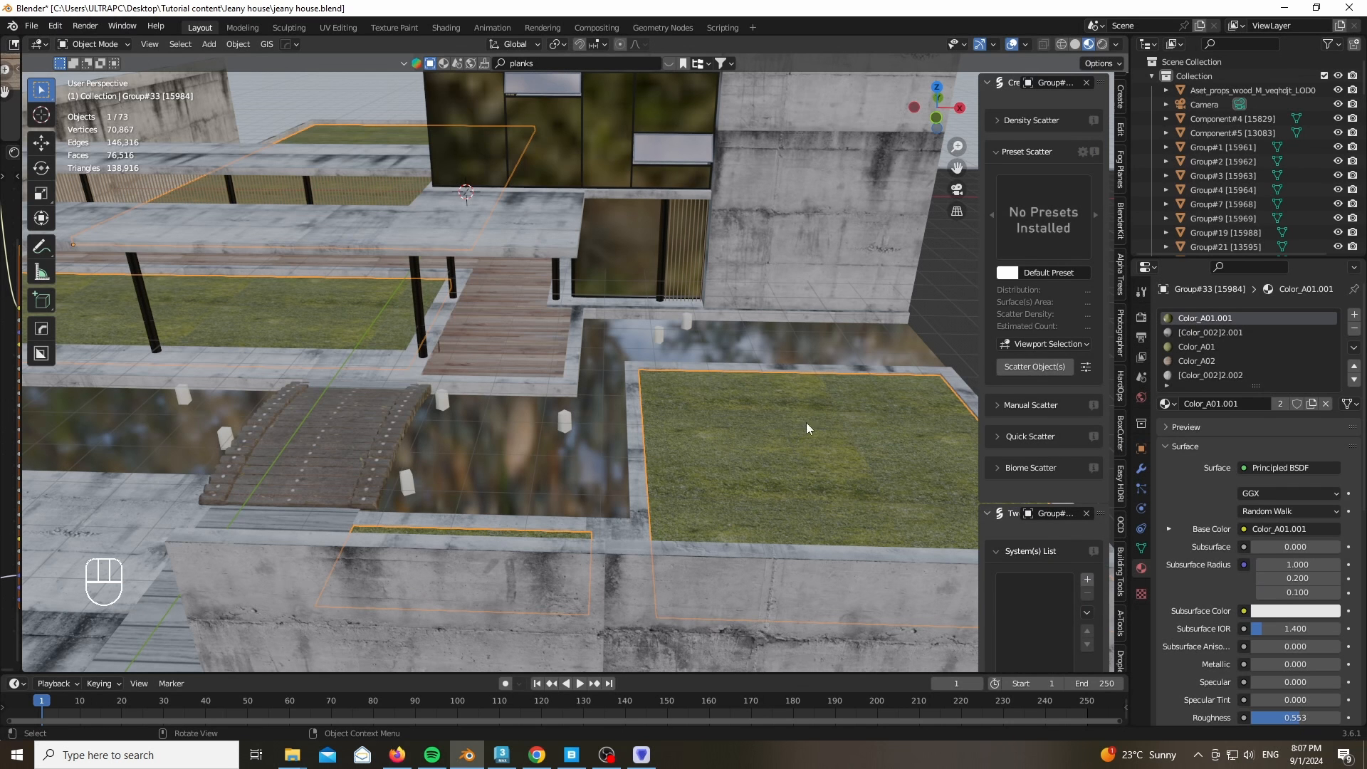
Enlarge the shader editor beside the viewport and open the Geo-Scatter biome library
left_click_drag(19, 438, 436, 434)
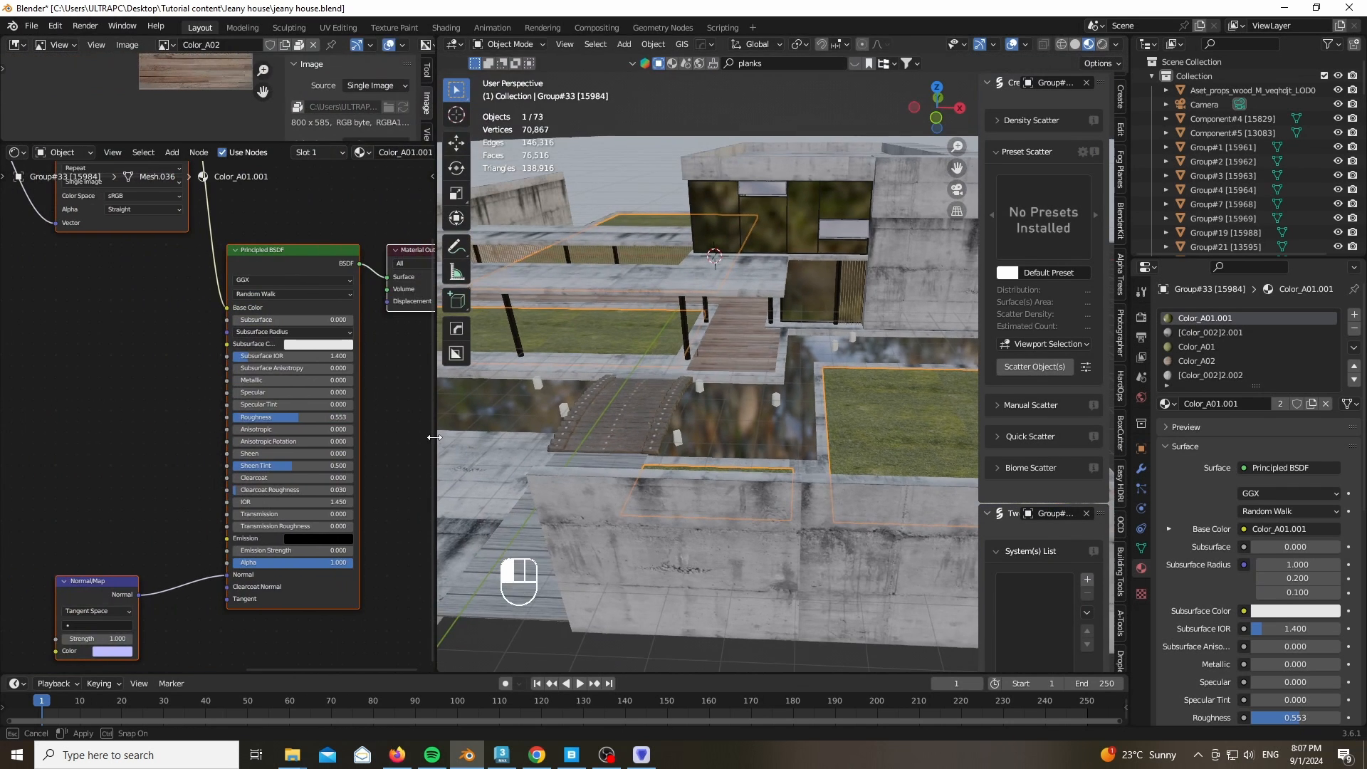
left_click_drag(212, 140, 212, 55)
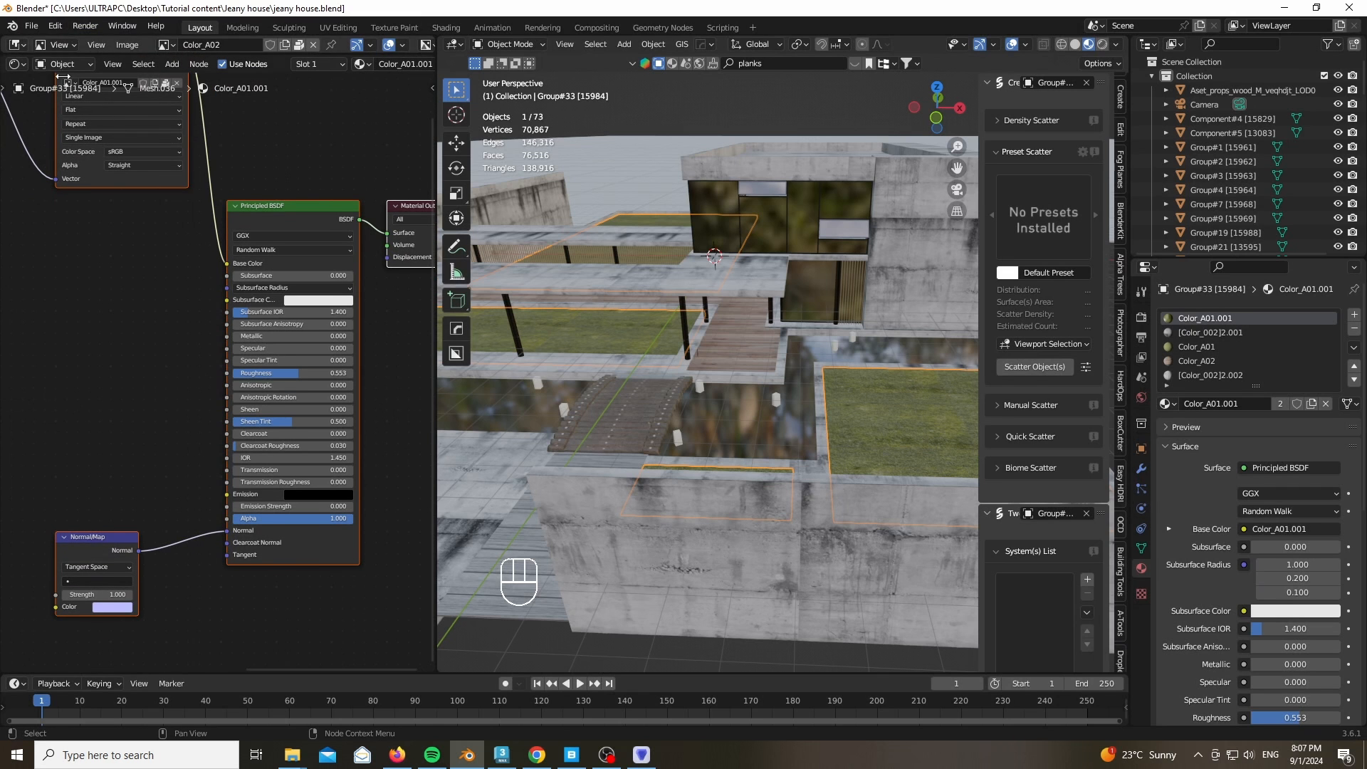
scroll(1087, 391, "down", 4)
left_click(1019, 353)
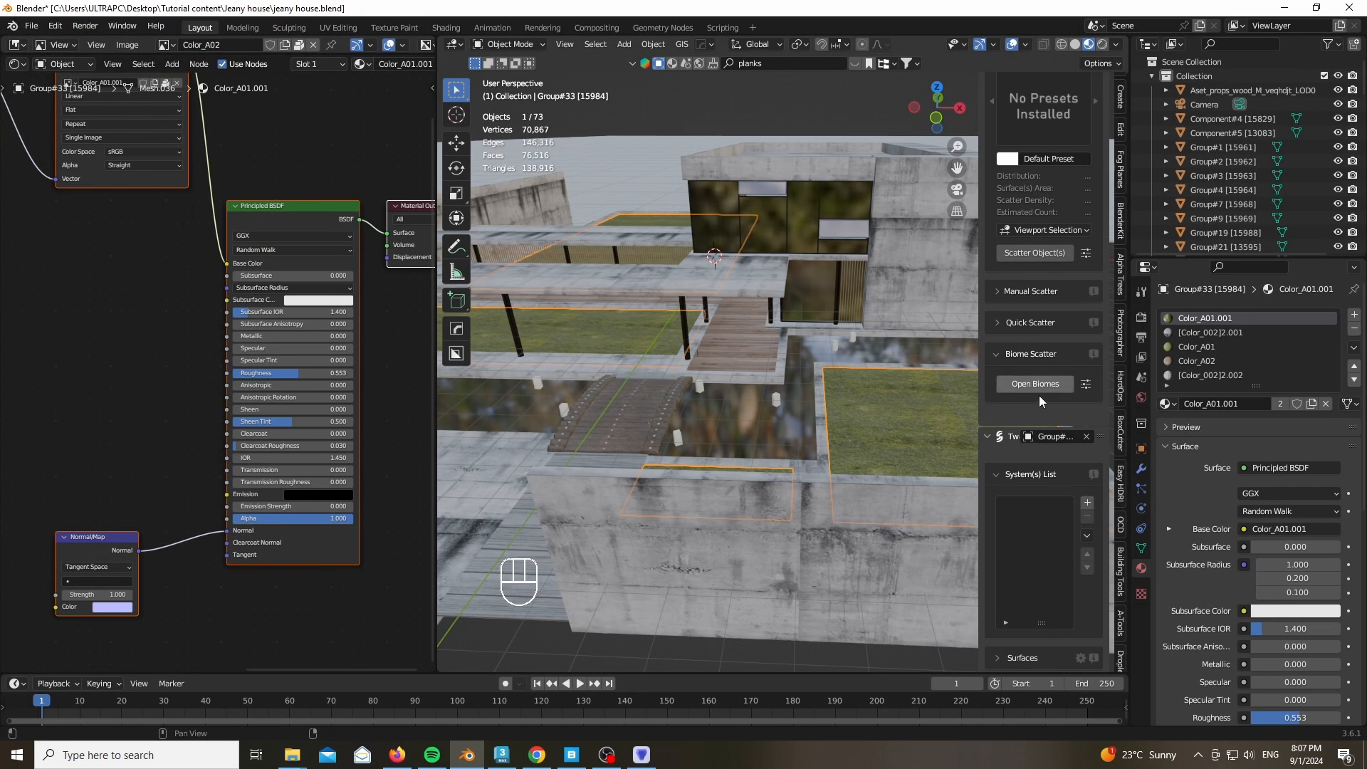
left_click(1040, 387)
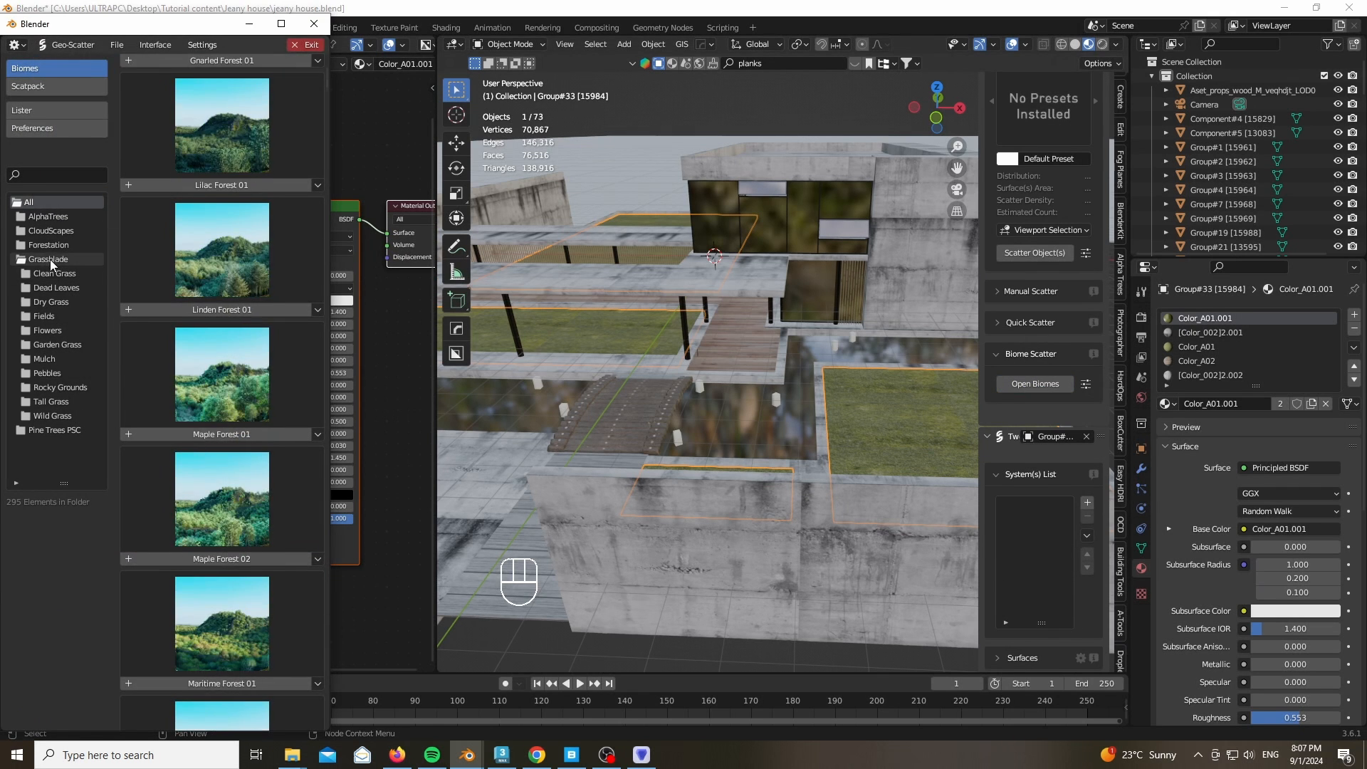
Scatter the Garden Grass 01 biome from the Grassblade Garden Grass folder over the lawns and minimize the biome browser
left_click(50, 257)
left_click(270, 24)
left_click(51, 291)
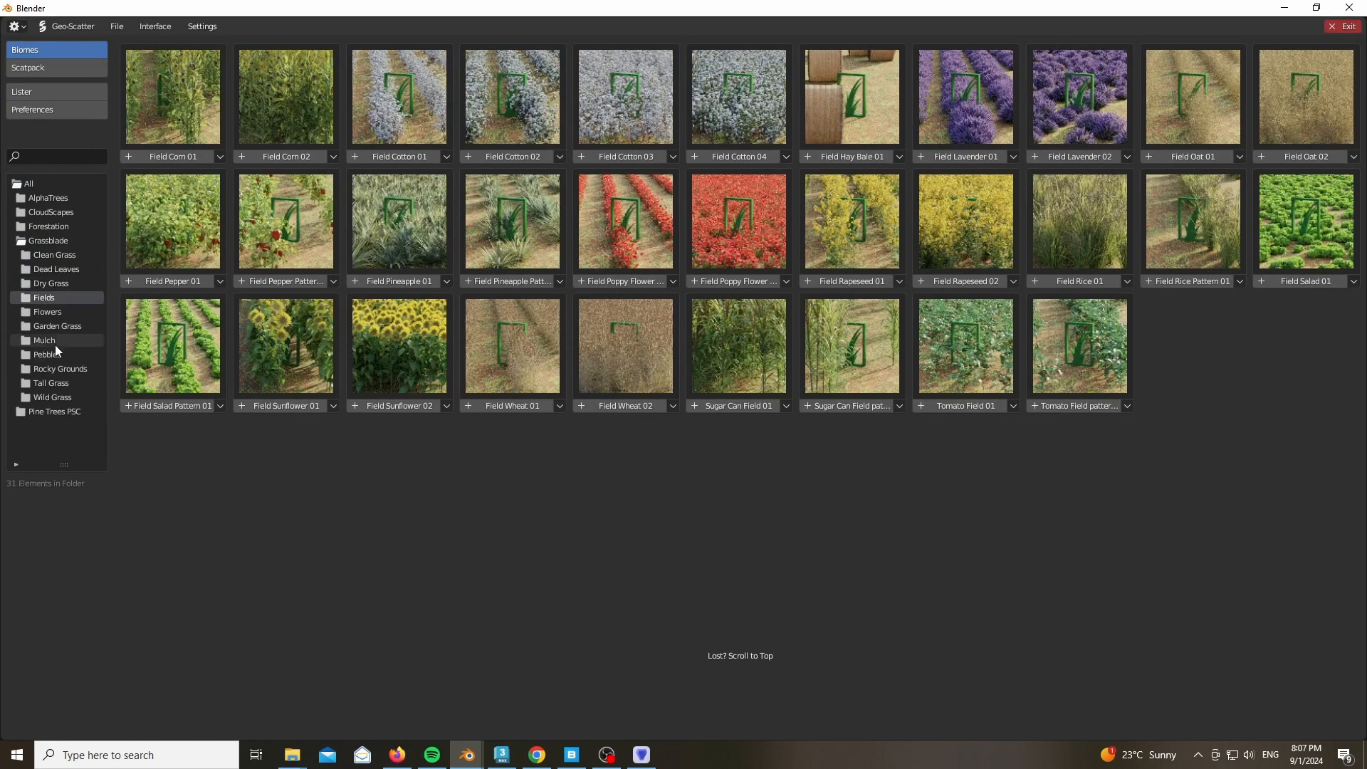
left_click(54, 383)
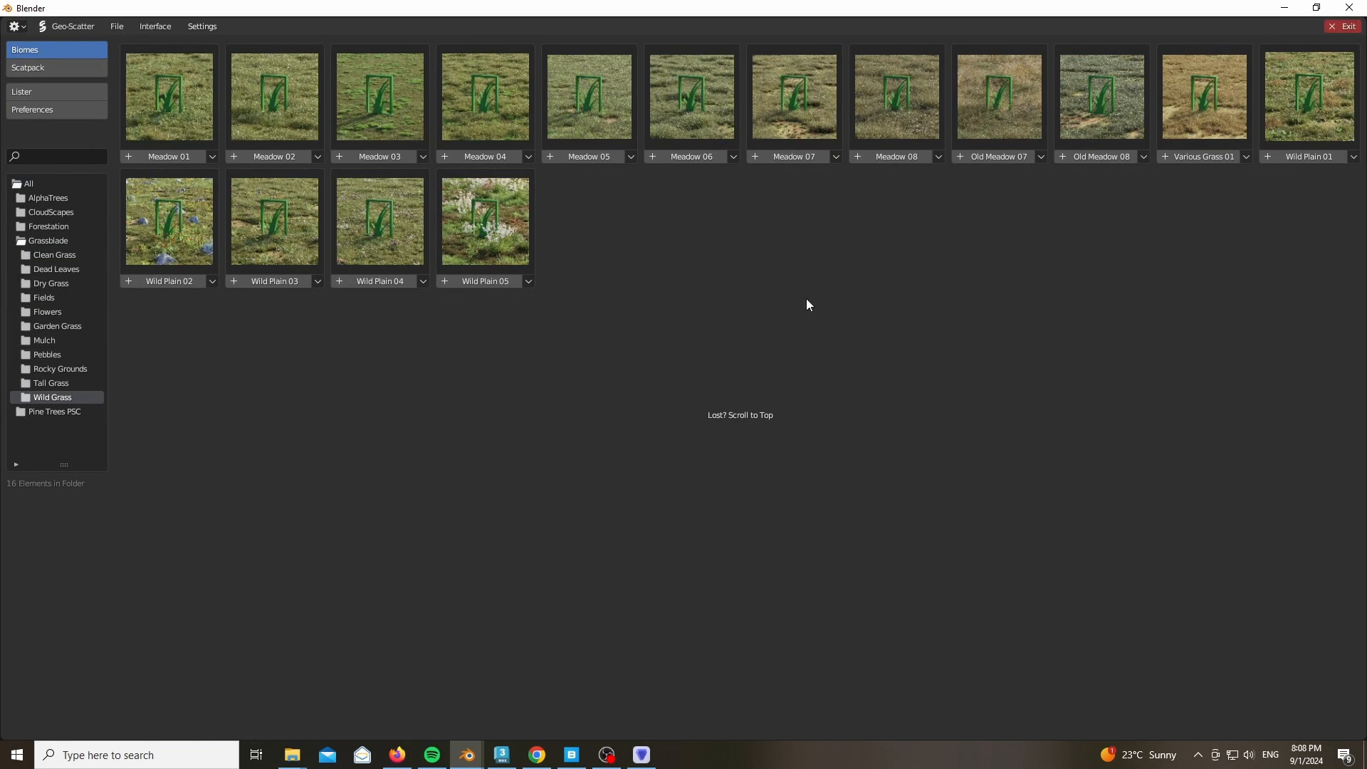
left_click(53, 256)
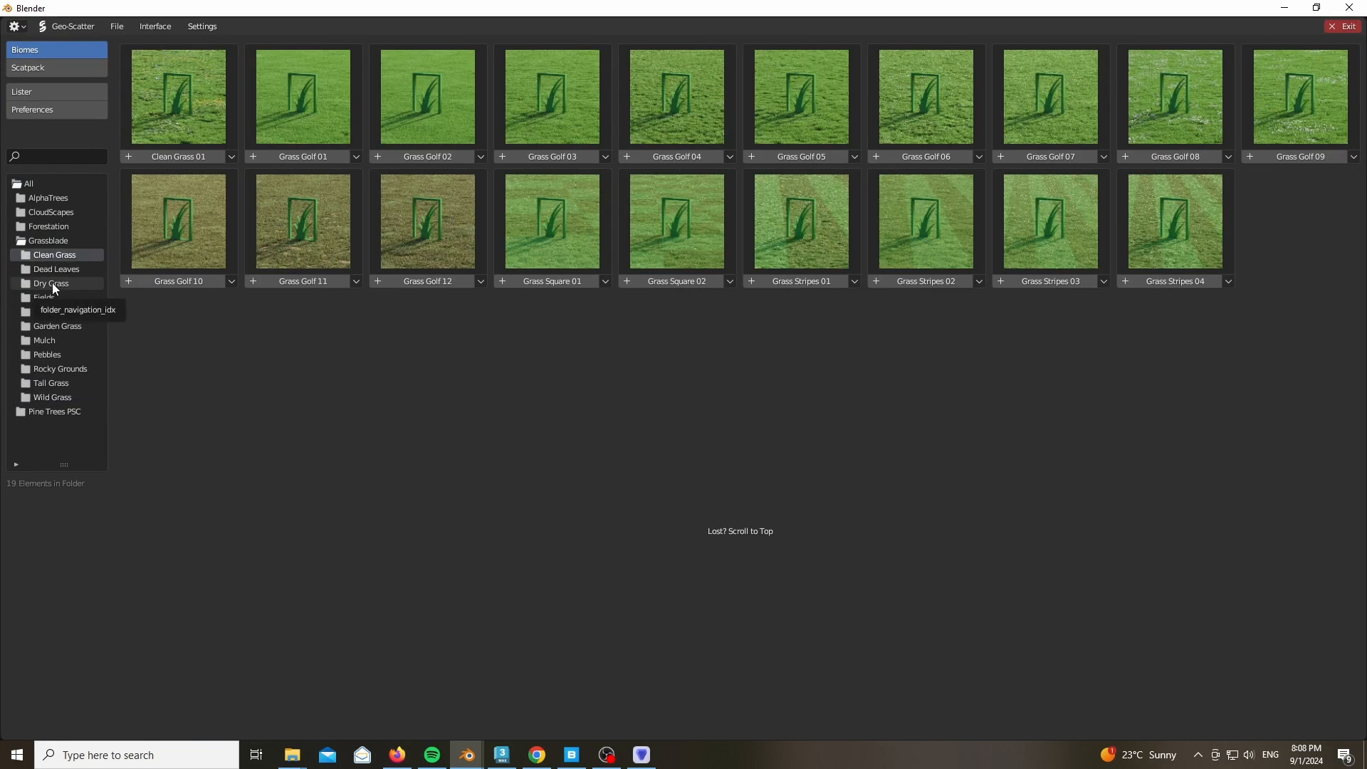
left_click(61, 298)
left_click(61, 312)
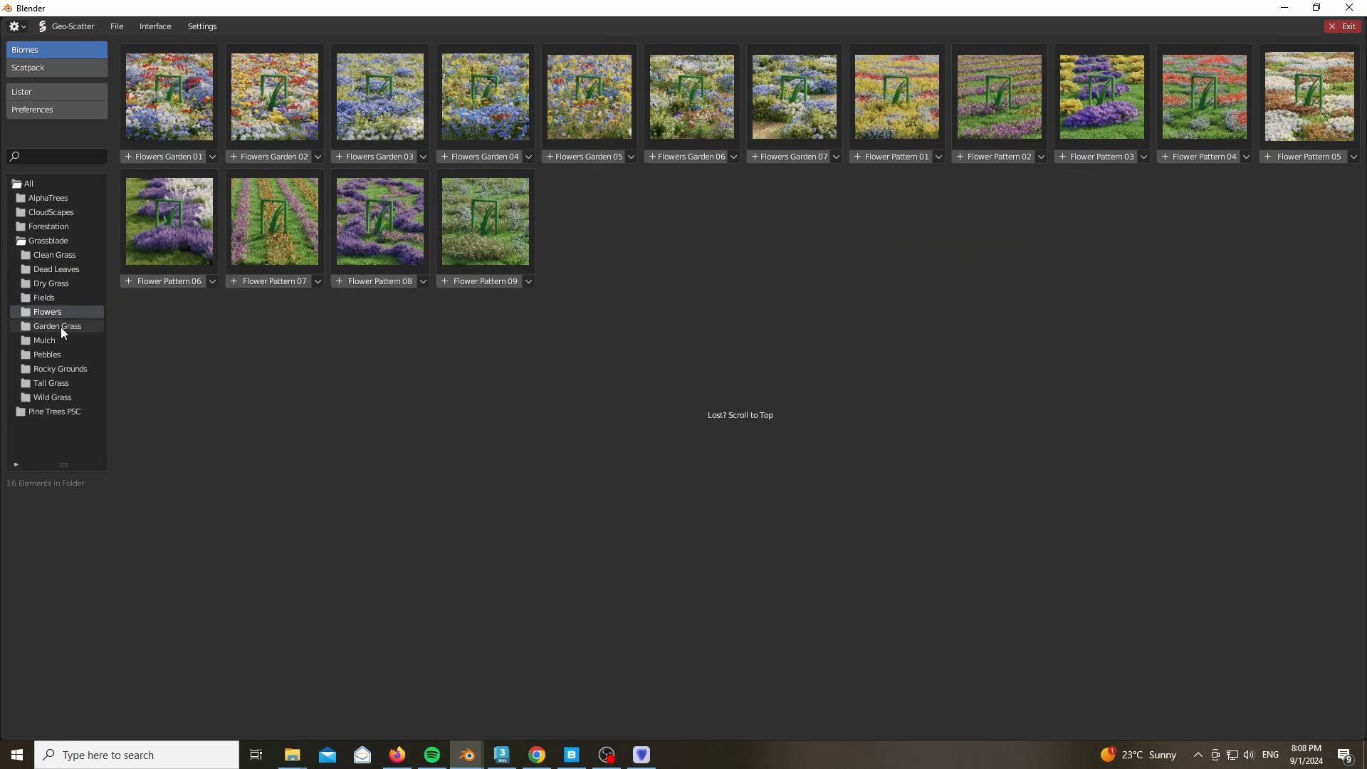
left_click(61, 327)
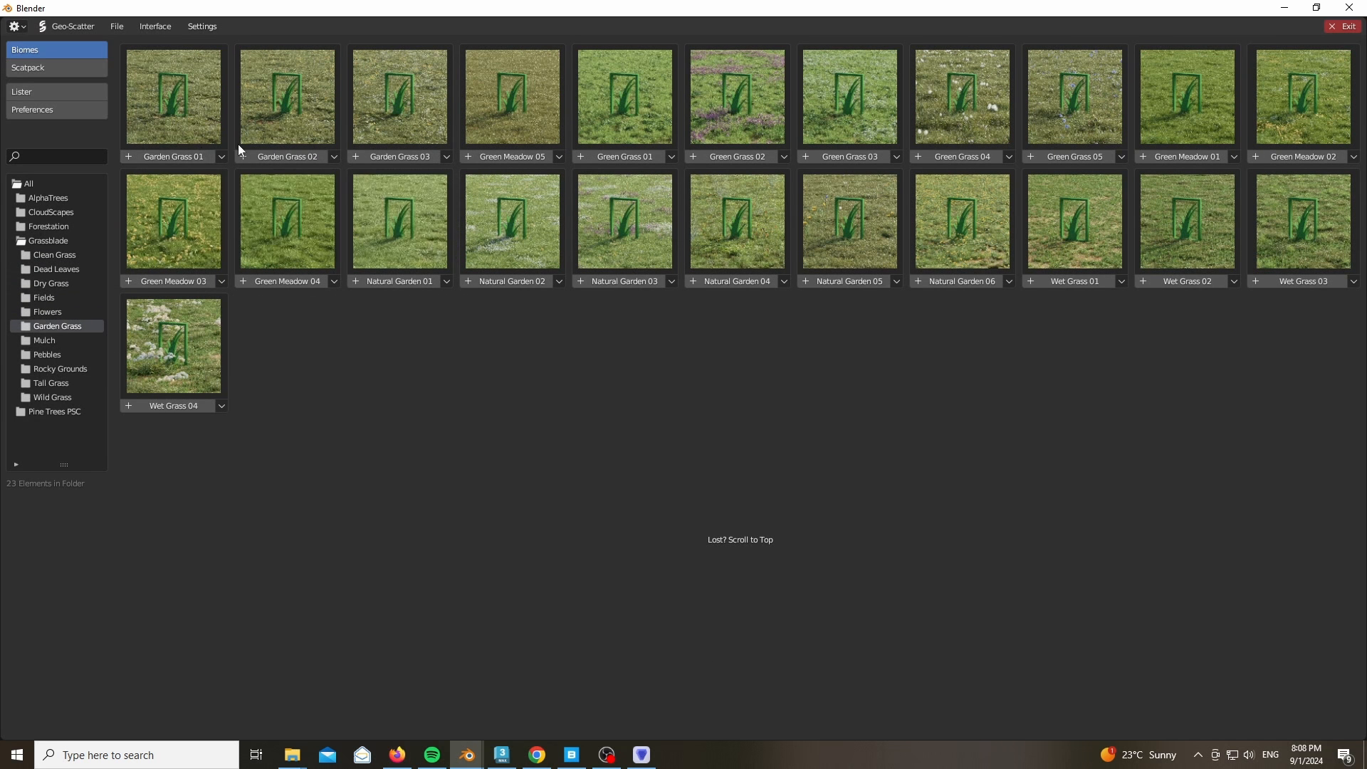
left_click(177, 156)
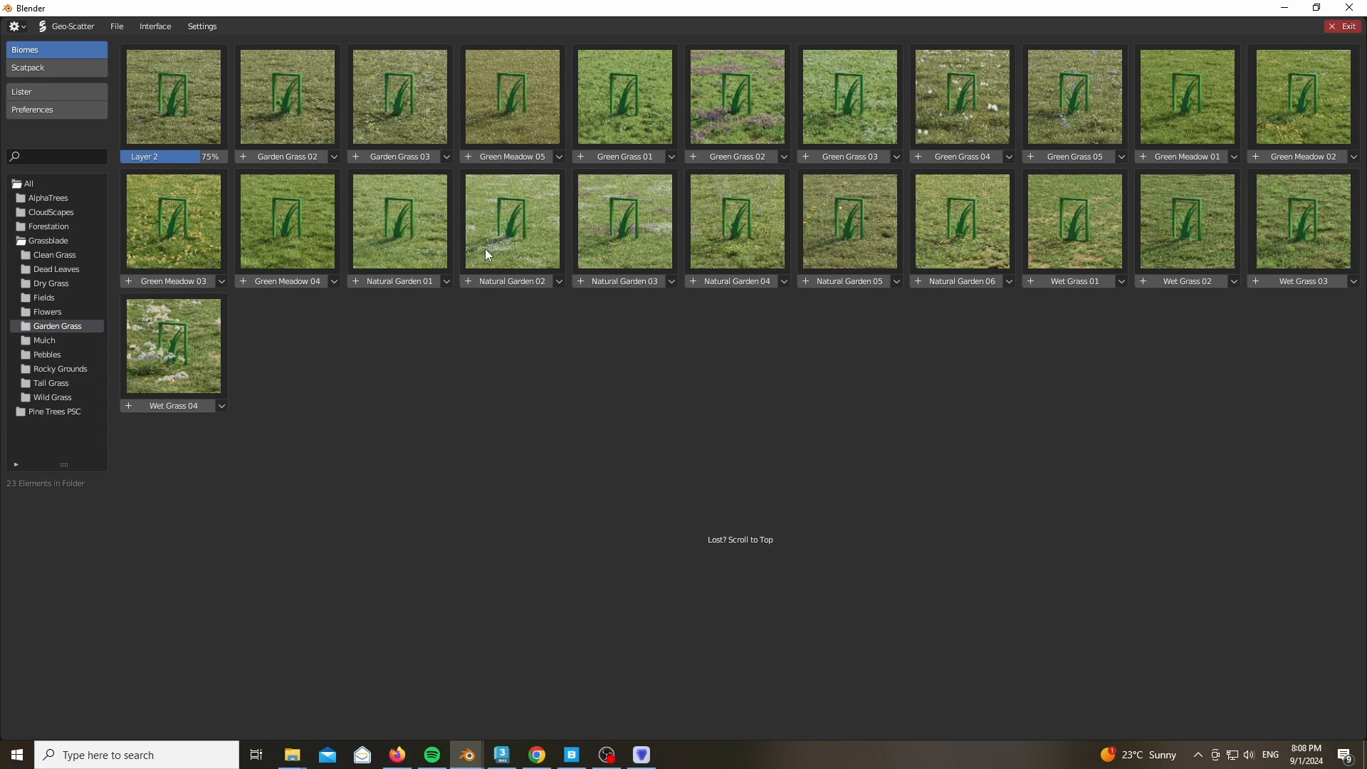
left_click(1284, 10)
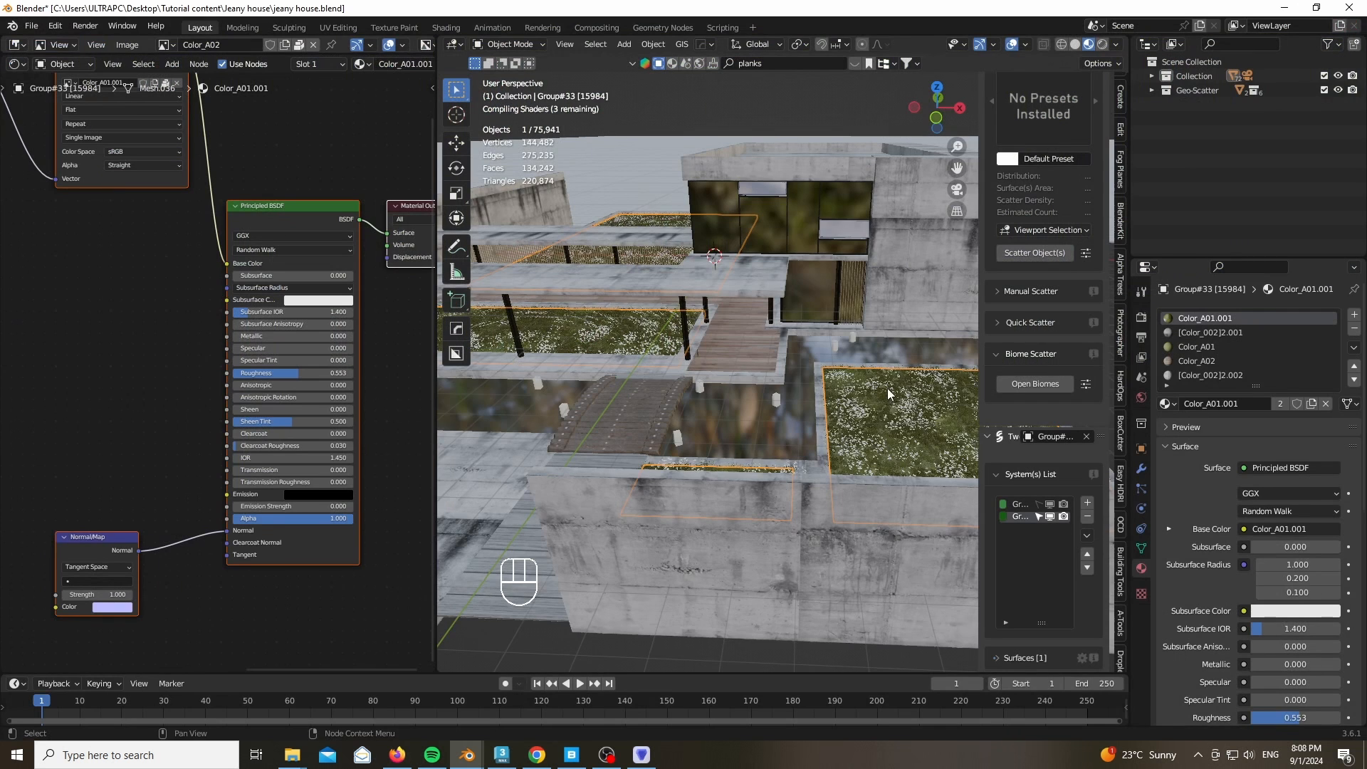
Switch to the camera view and hide both grass scatter systems in the viewport
key("KP_0")
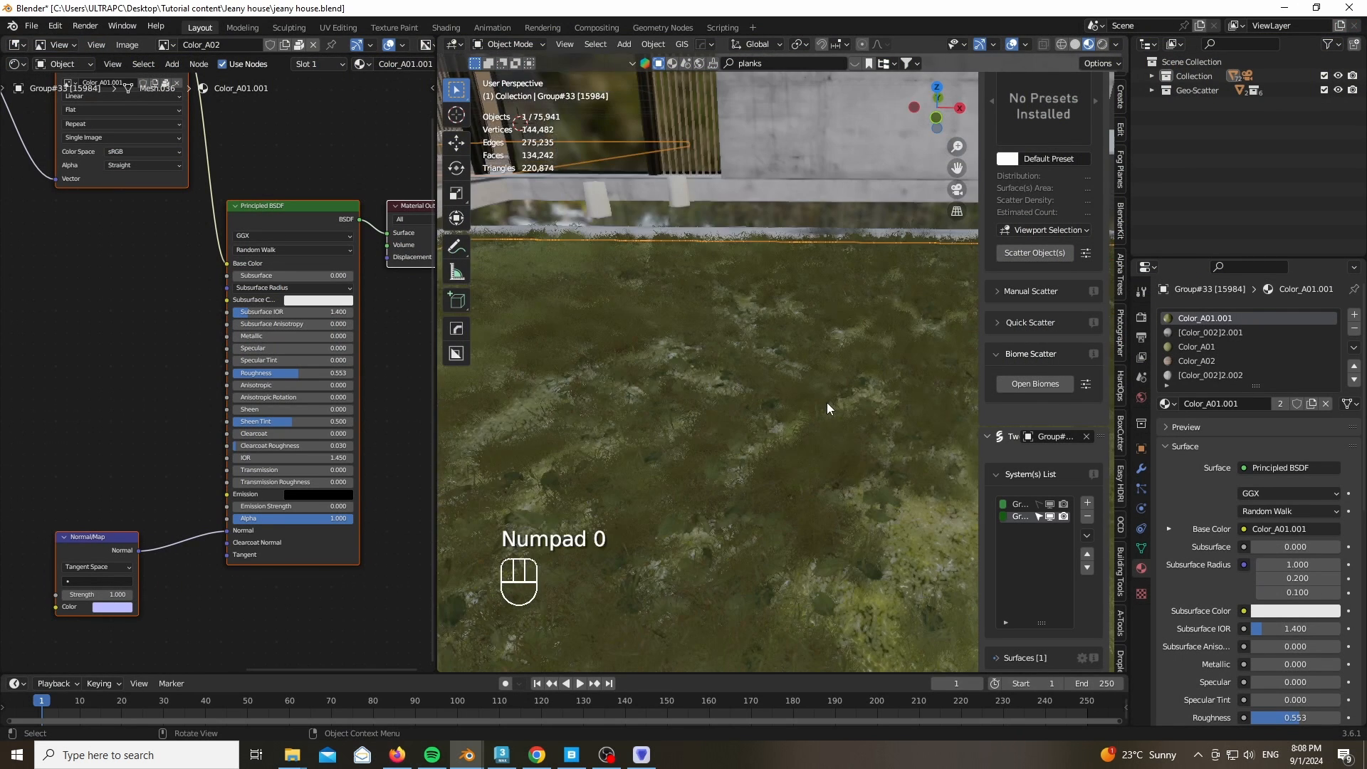
left_click(1049, 505)
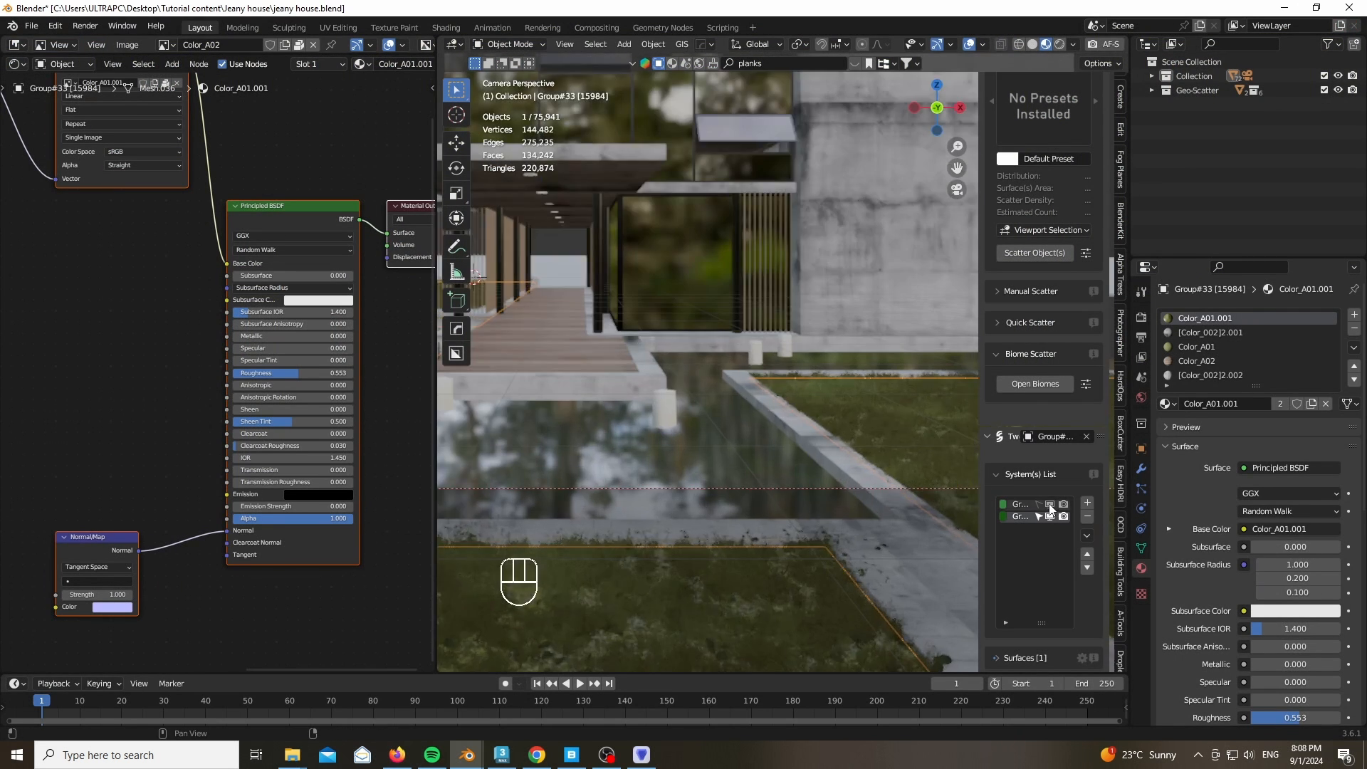
left_click(1050, 518)
Expand the Display and Visibility settings of the grass scatter system with four instances
scroll(1046, 498, "down", 6)
left_click(1018, 334)
scroll(1037, 396, "down", 6)
scroll(1032, 410, "down", 8)
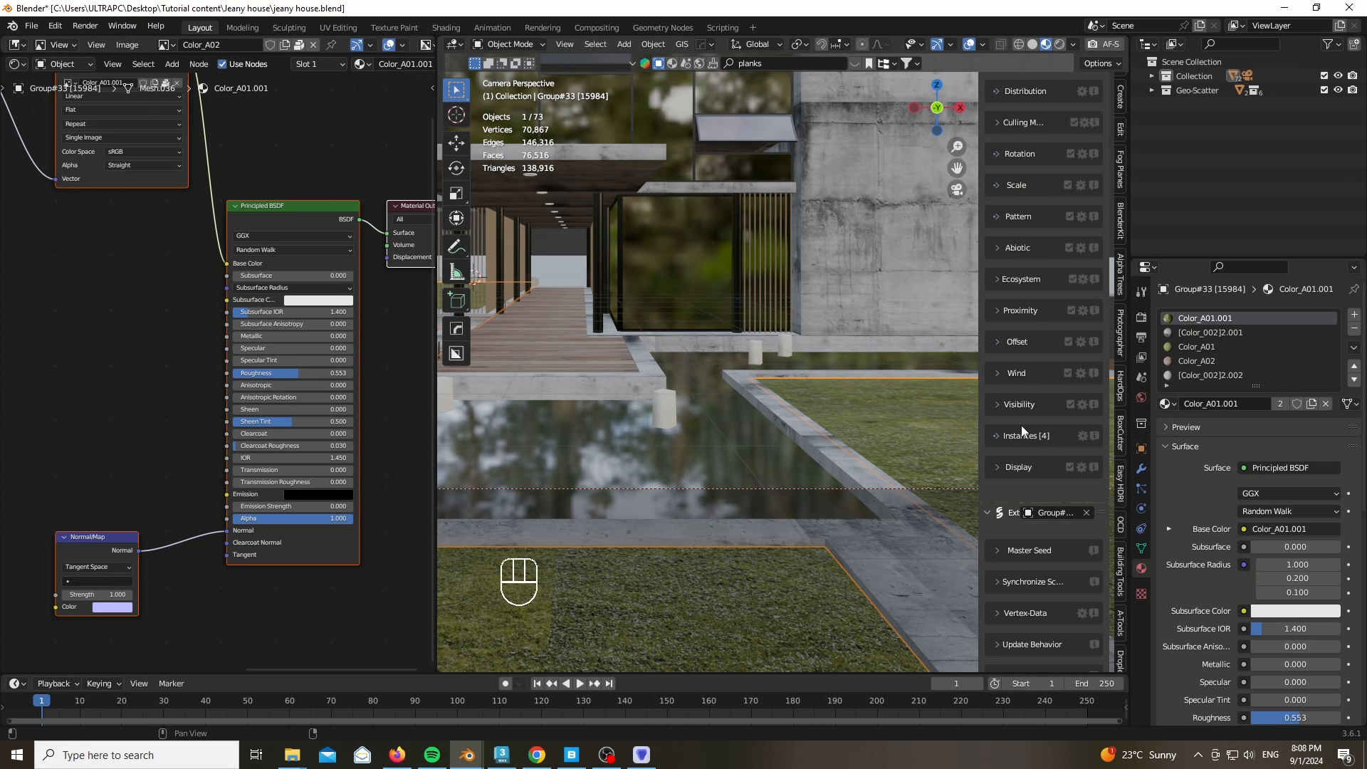
left_click(997, 467)
scroll(997, 355, "down", 5)
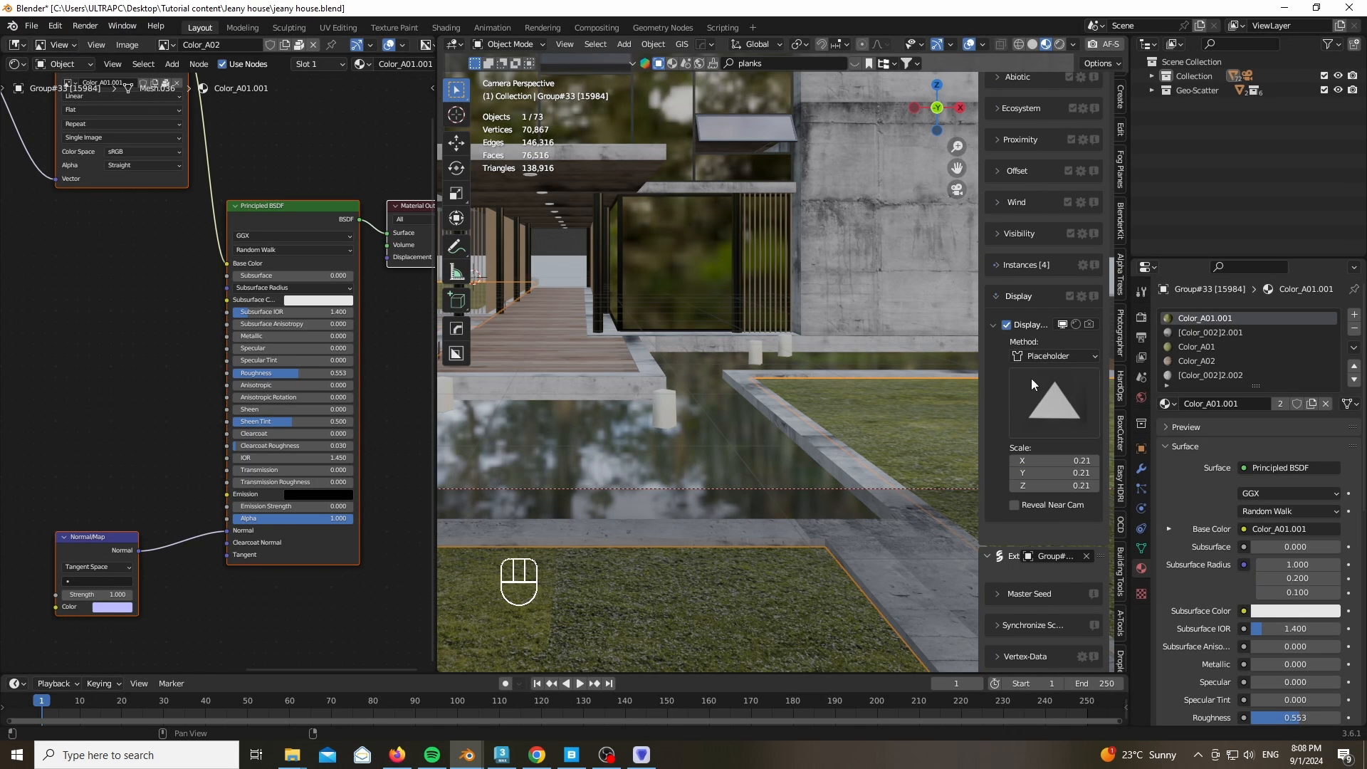
left_click(997, 234)
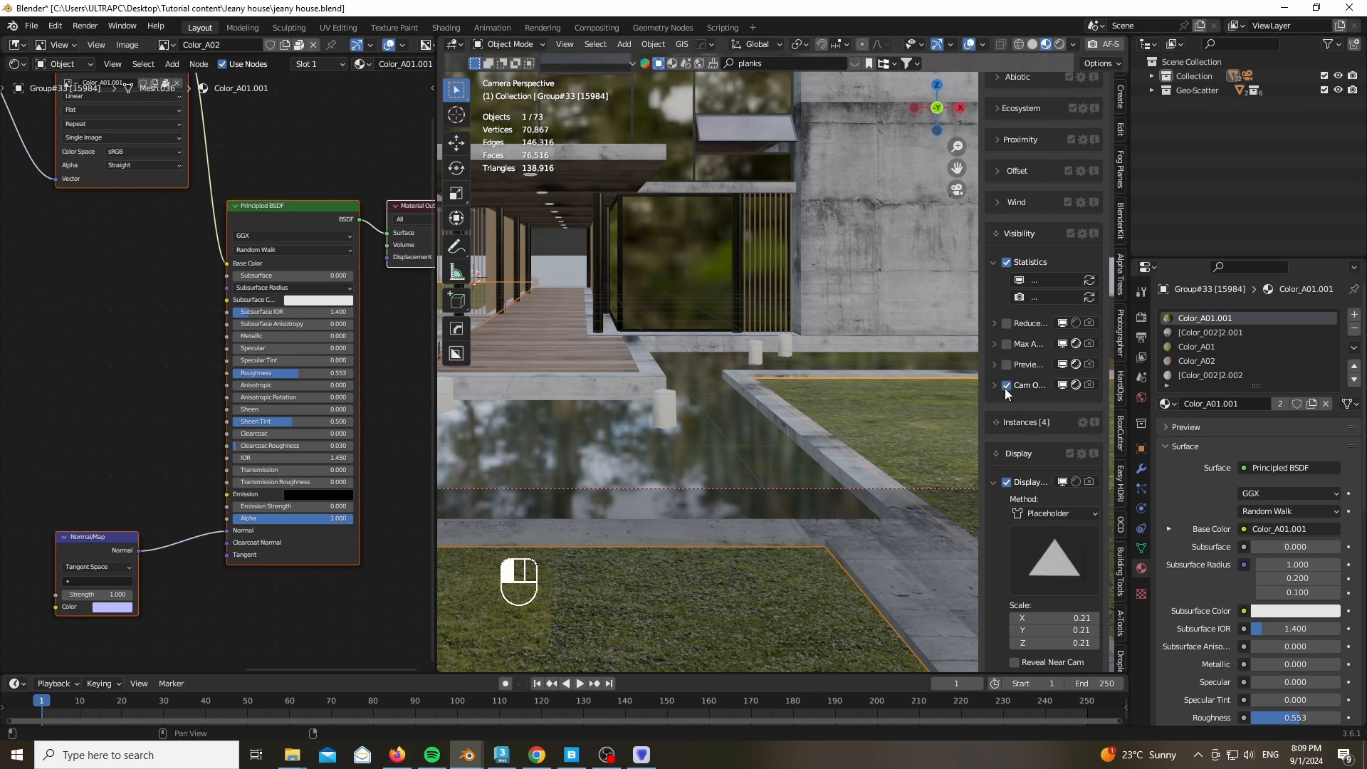
Widen the viewport and expand the camera optimization settings of the grass scatter system
left_click_drag(437, 445, 61, 443)
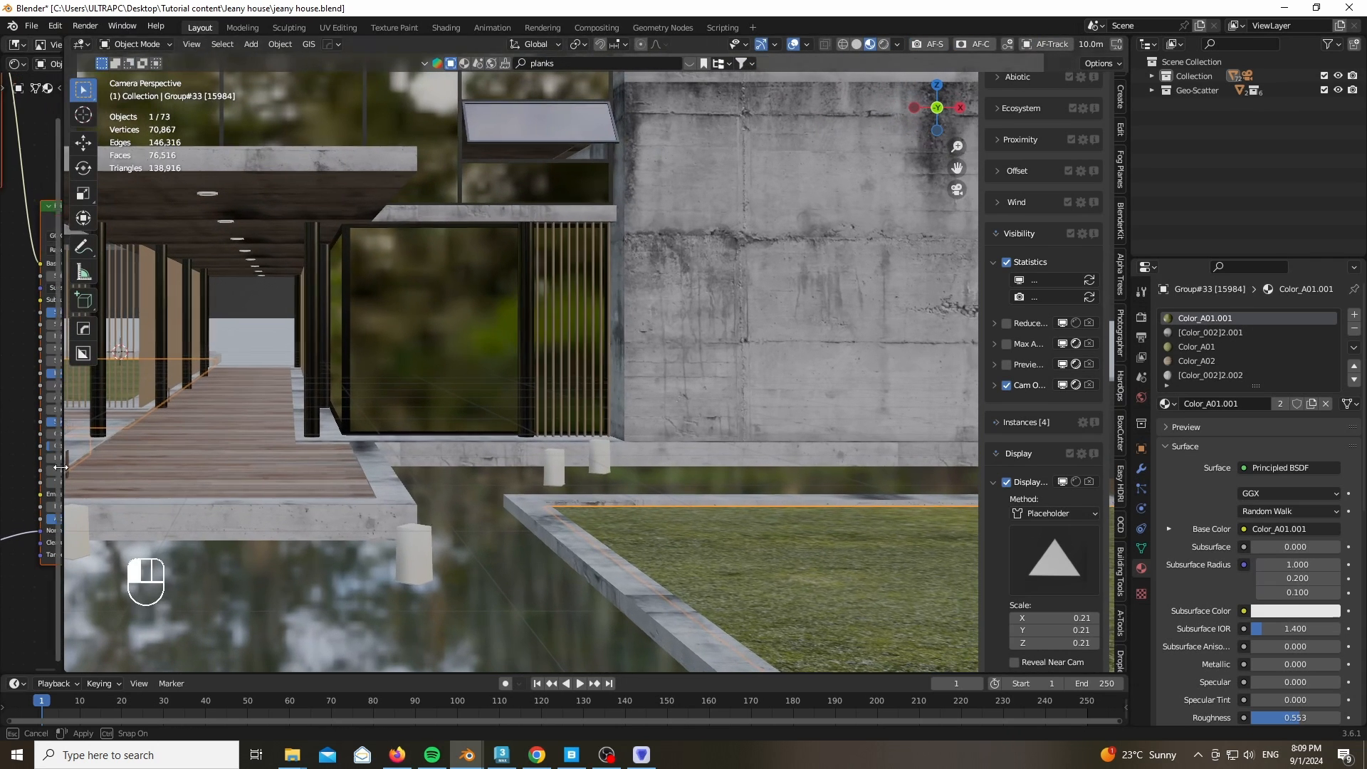
left_click(994, 385)
scroll(1026, 363, "down", 5)
scroll(561, 426, "down", 6)
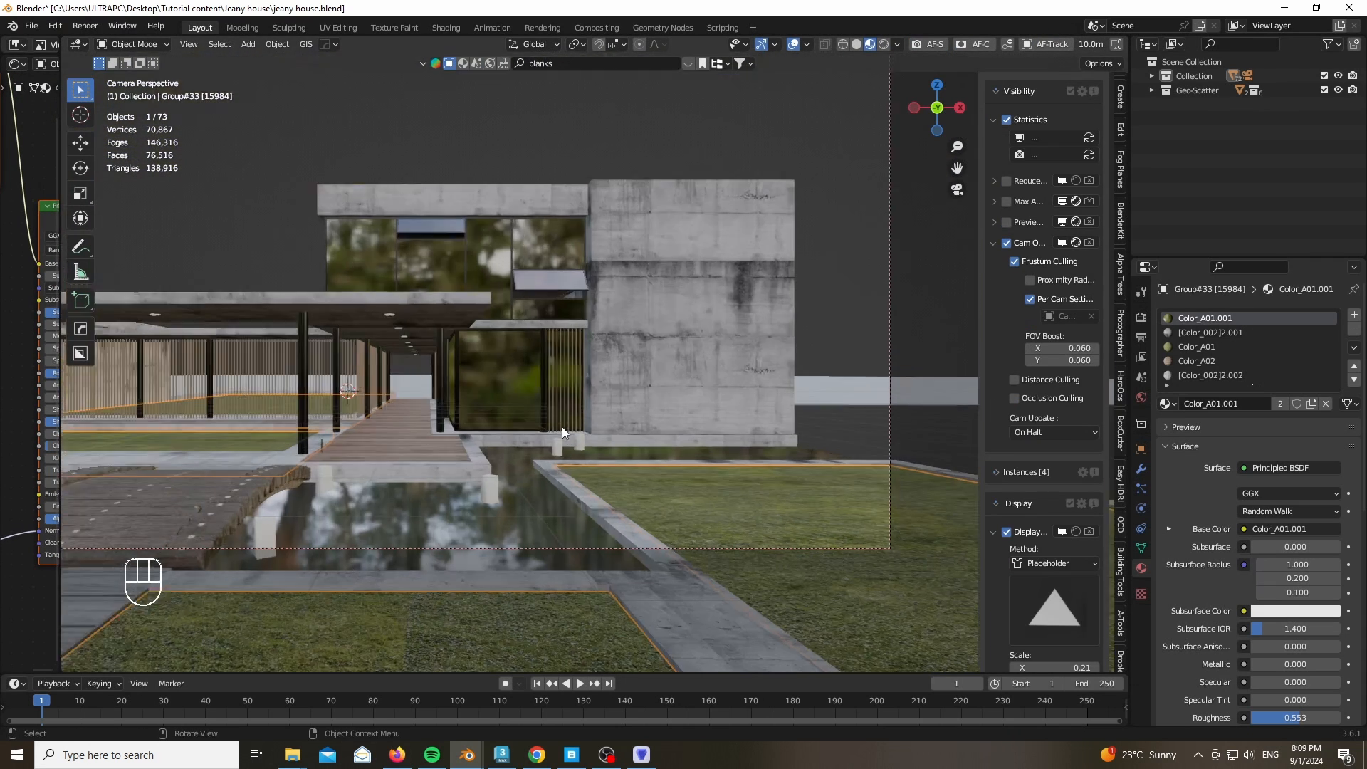
scroll(1009, 252, "up", 15)
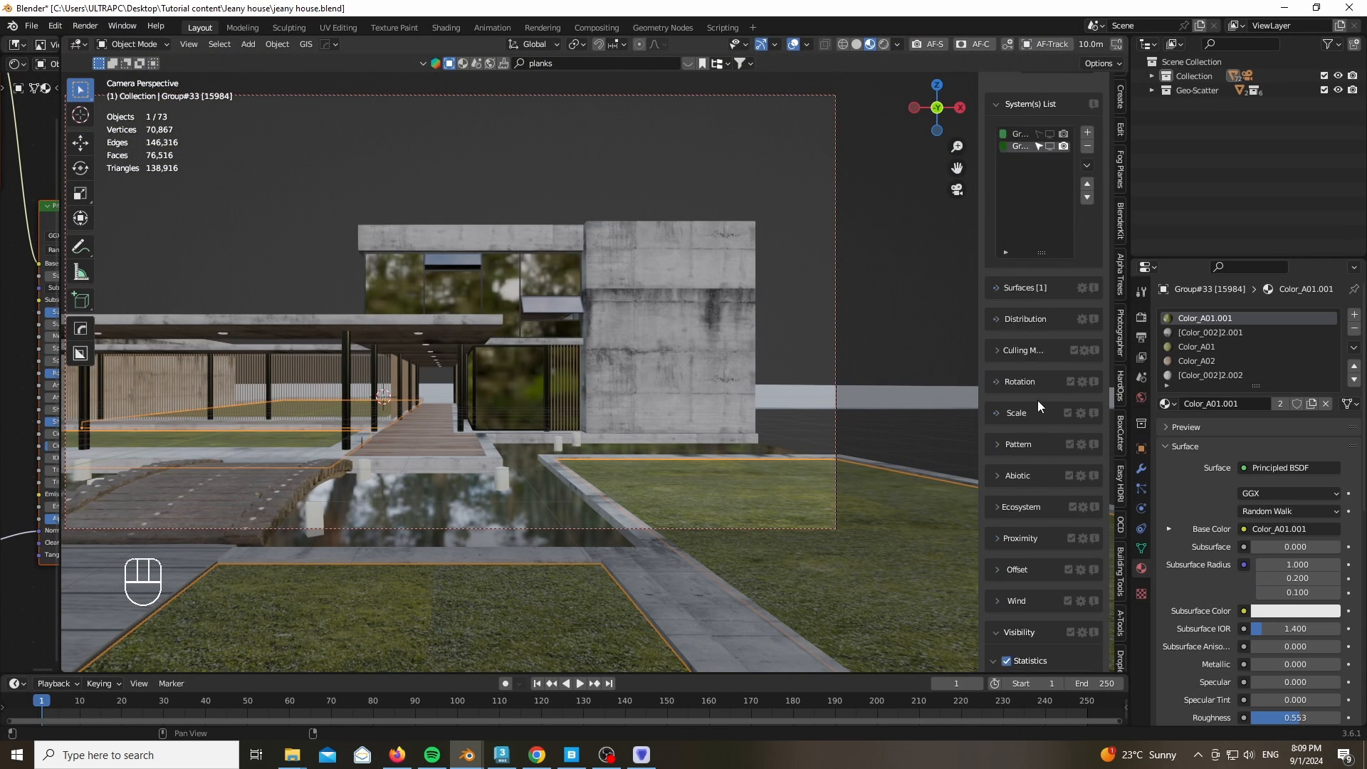
Enable camera optimization for the grass system with two instances, with a FOV boost of 0.060 in X and Y
scroll(1037, 400, "down", 15)
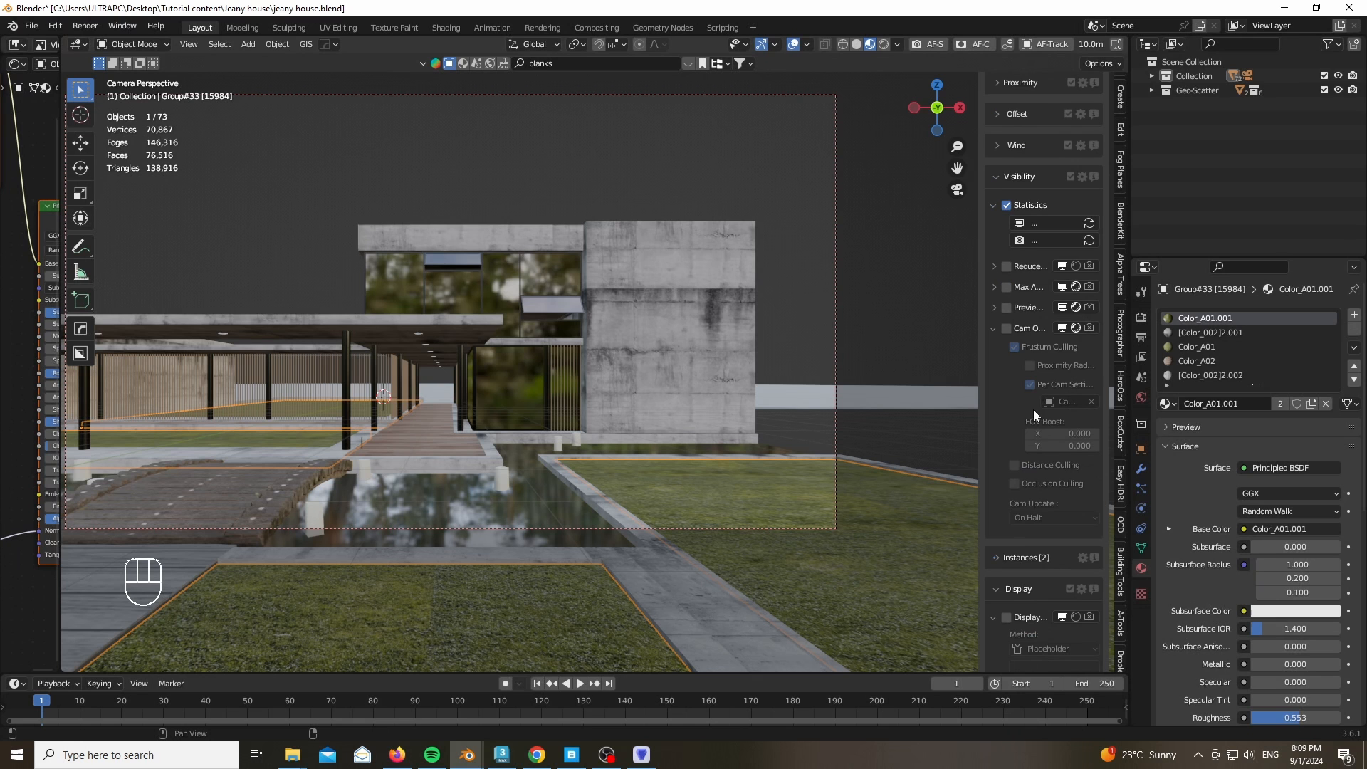
left_click(1007, 329)
double_click(1096, 432)
double_click(1097, 446)
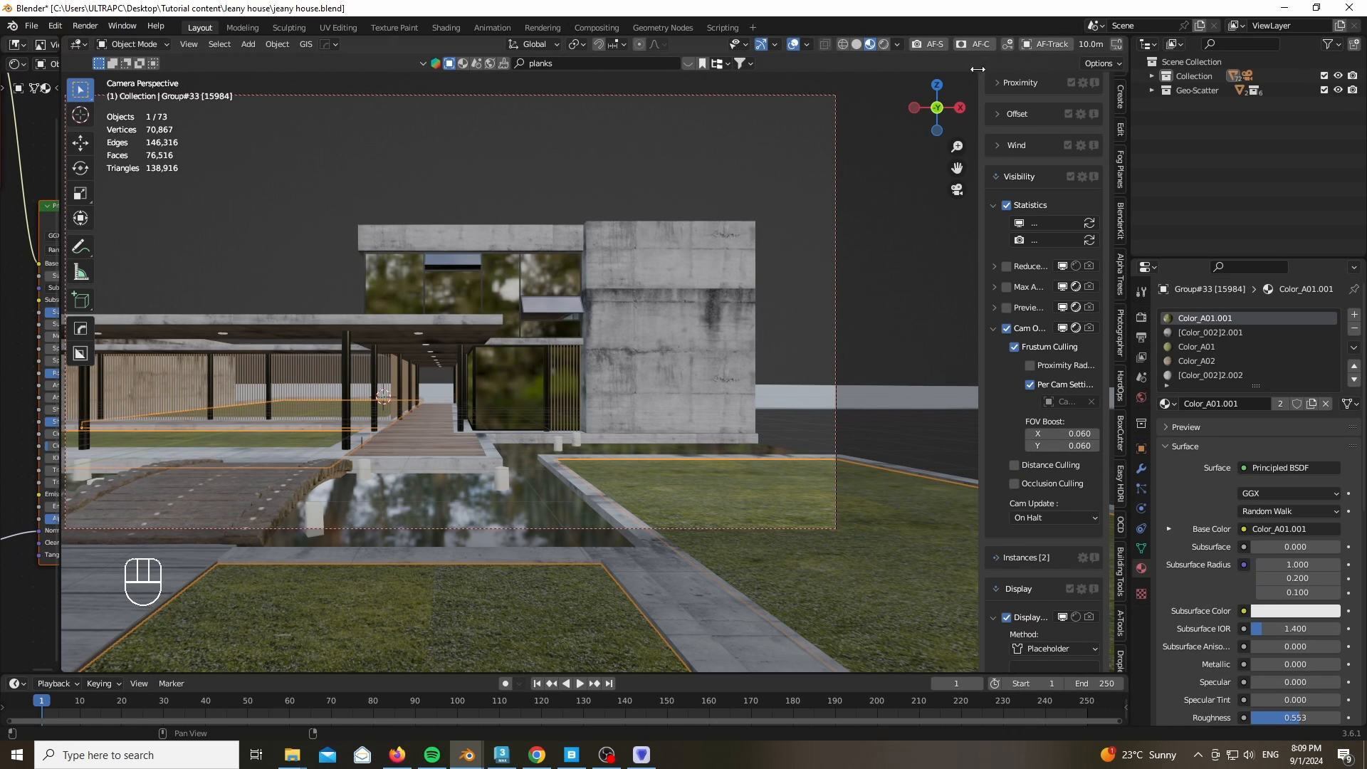
Switch the viewport to rendered shading, show both grass scatter systems in it and turn off the overlays
left_click(883, 44)
scroll(1030, 340, "up", 15)
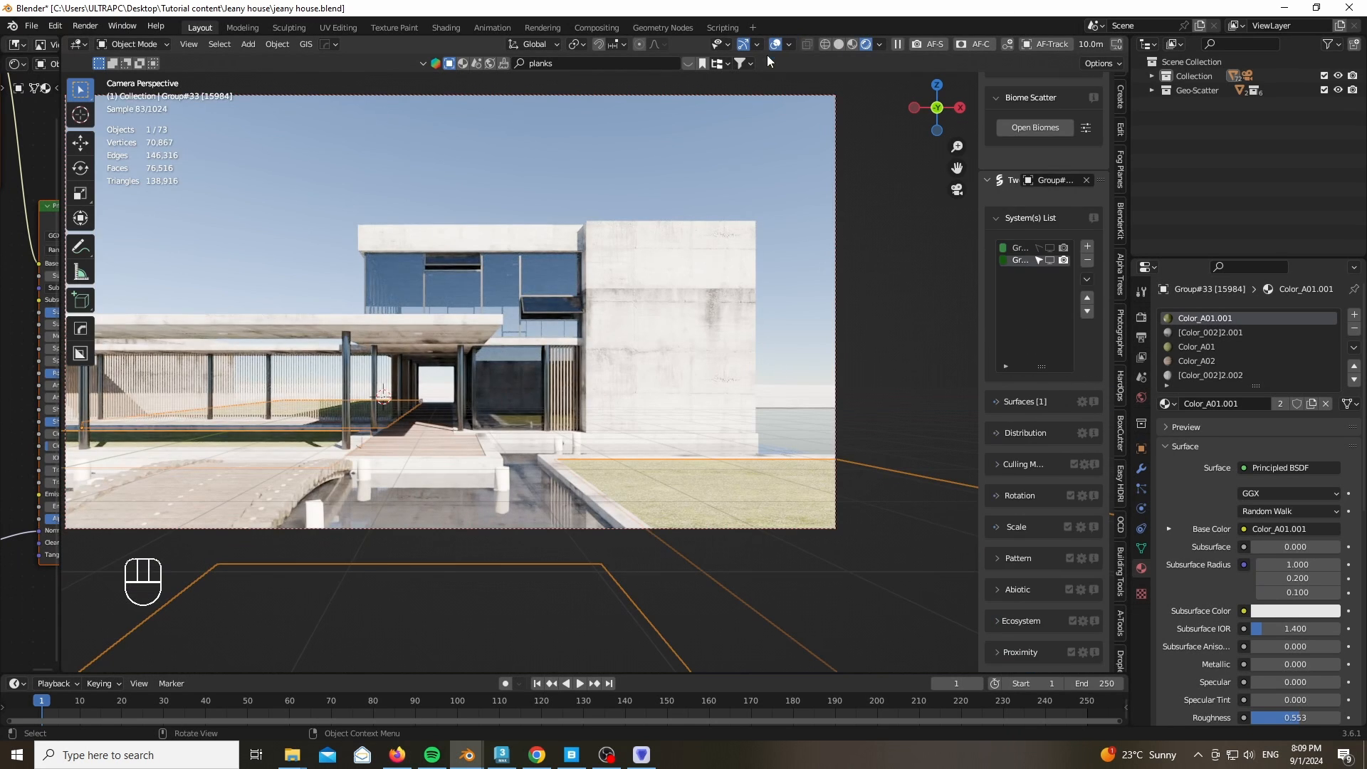
scroll(895, 215, "up", 3)
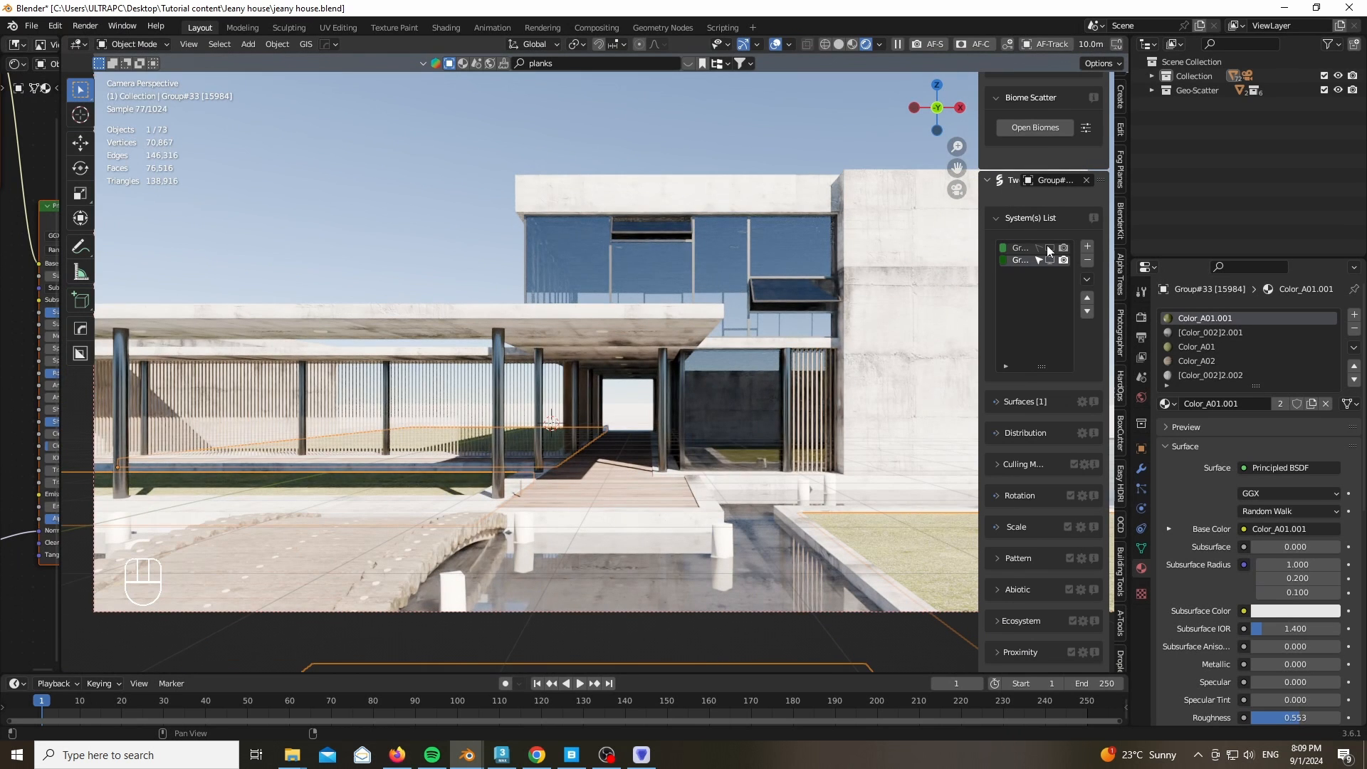
left_click(1049, 248)
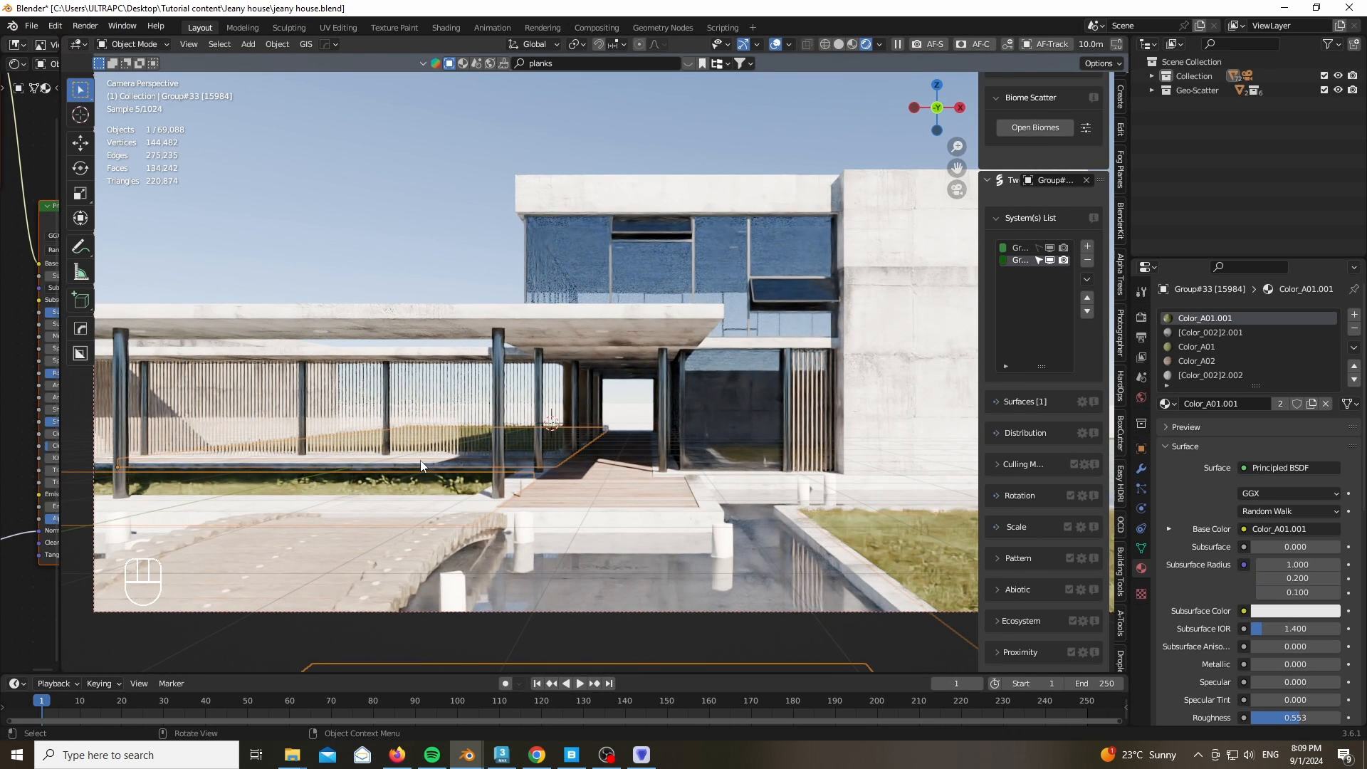
scroll(813, 155, "down", 2)
left_click(775, 45)
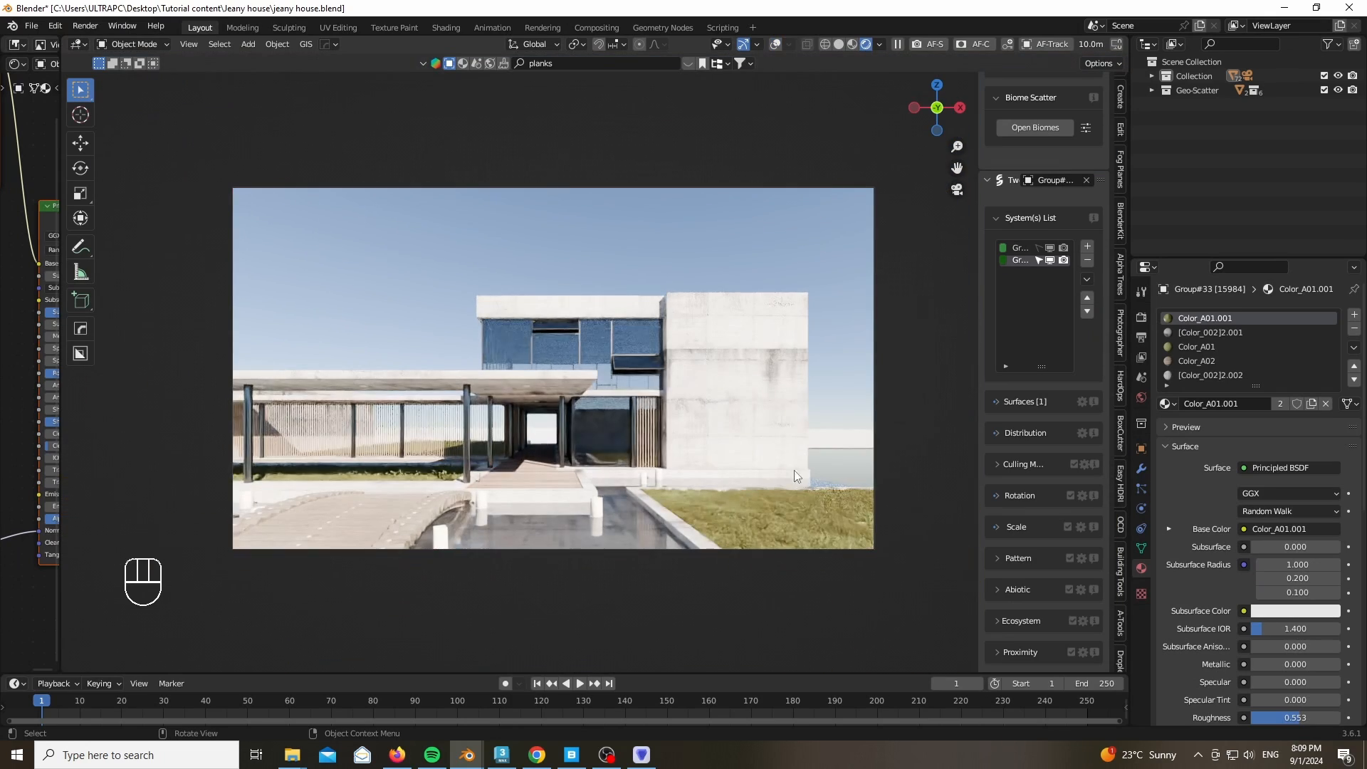
Inspect the rendered grass on the lawn beside the concrete volume and on the strip beneath the slatted walkway
scroll(853, 557, "up", 5)
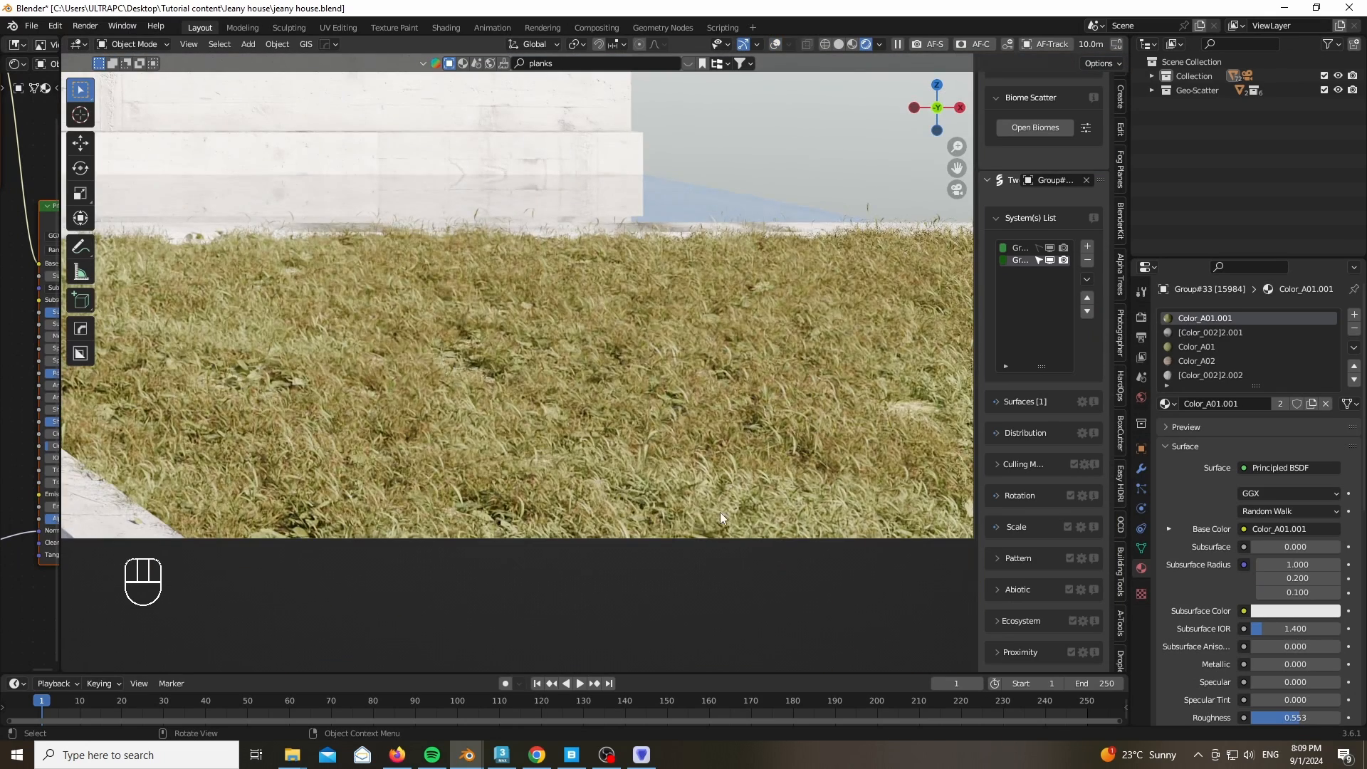
scroll(804, 592, "down", 5)
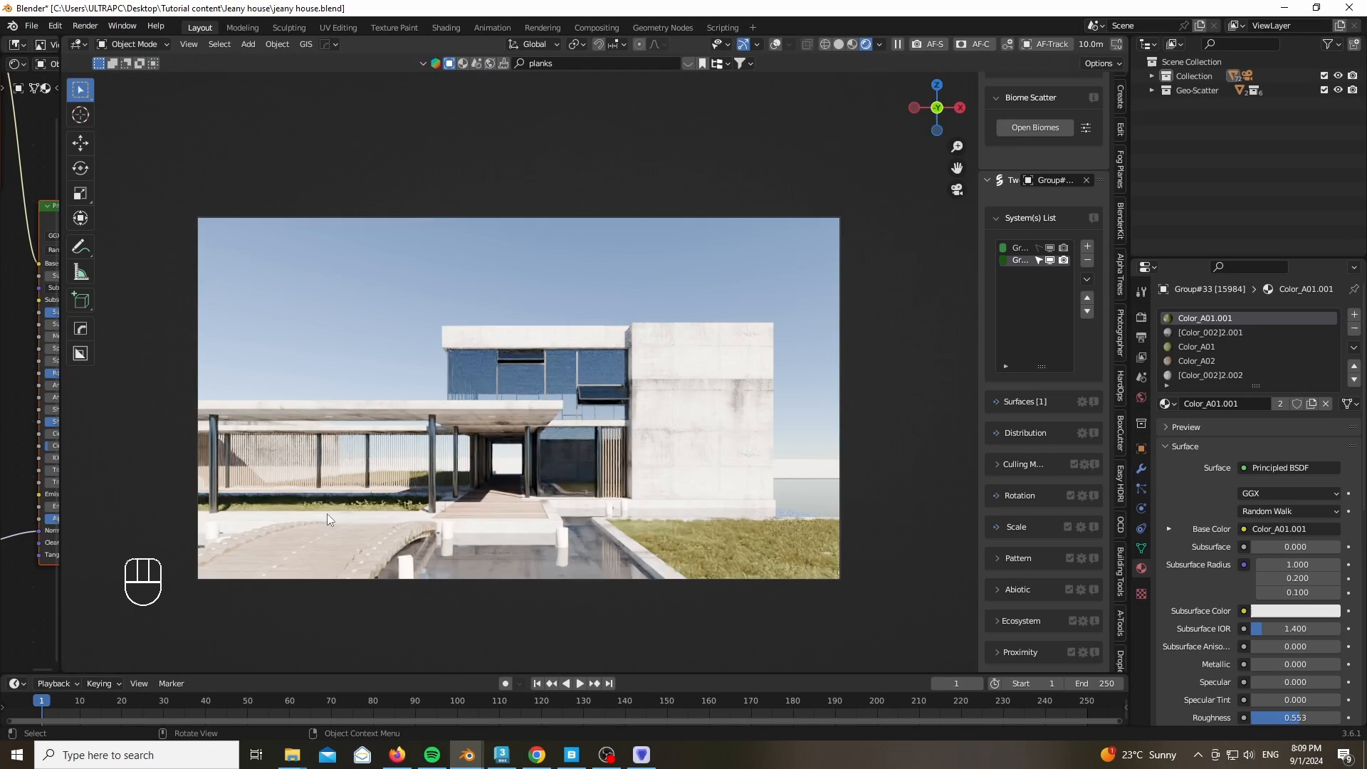
scroll(327, 514, "up", 5)
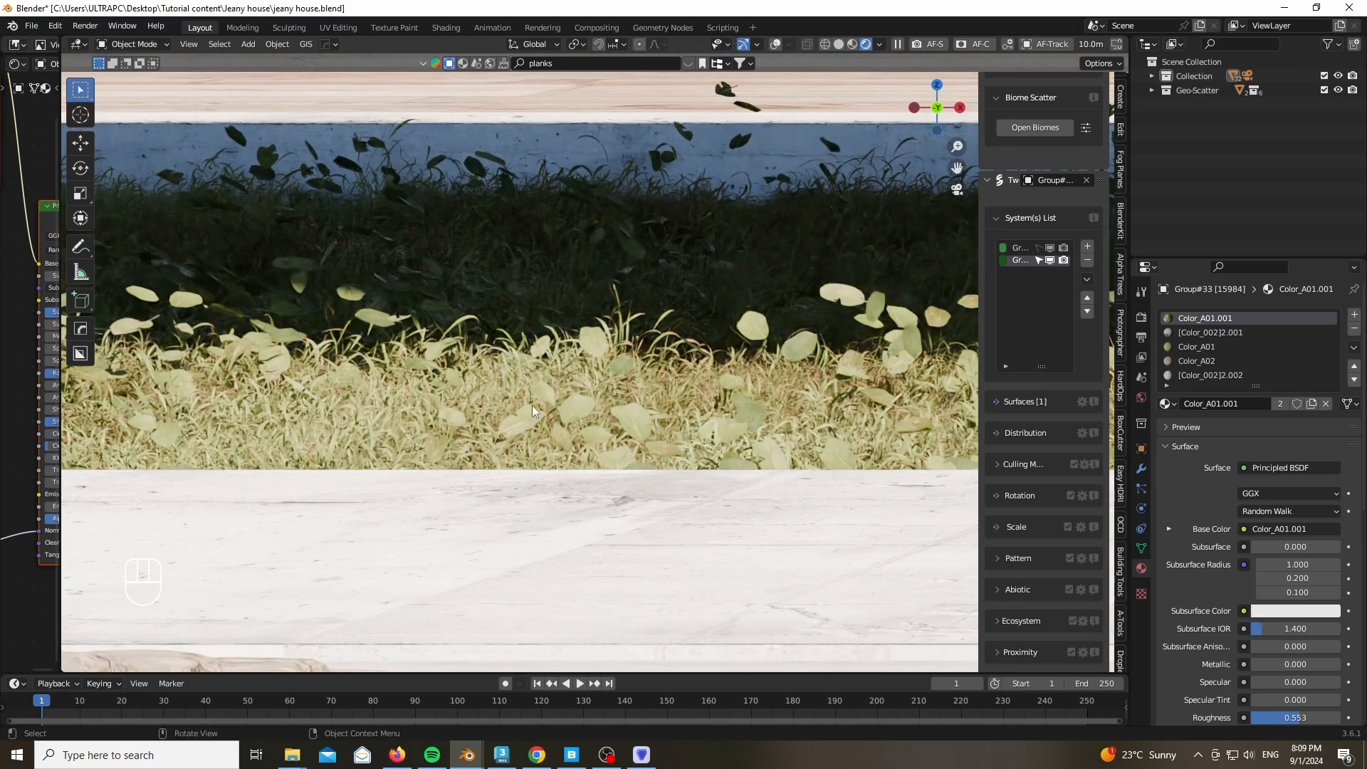
scroll(397, 507, "down", 5)
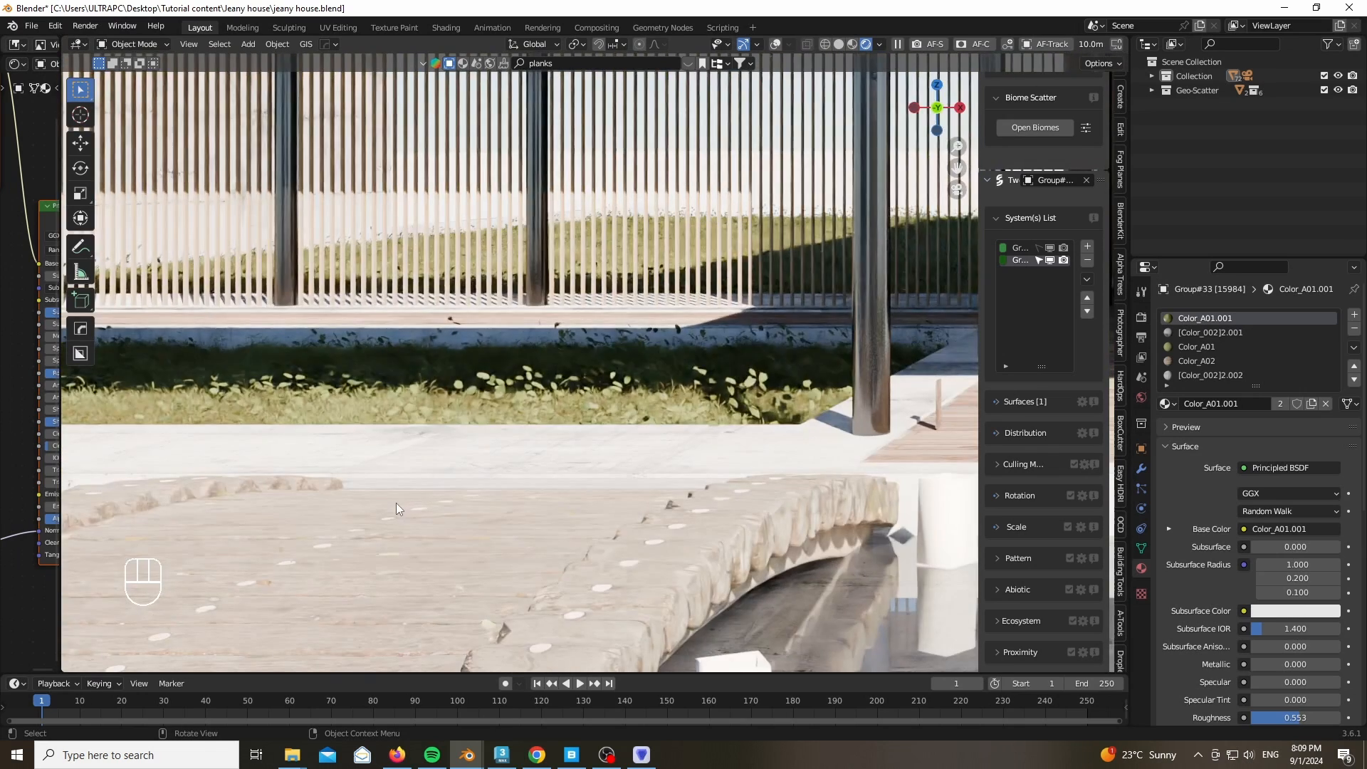
scroll(396, 502, "down", 4)
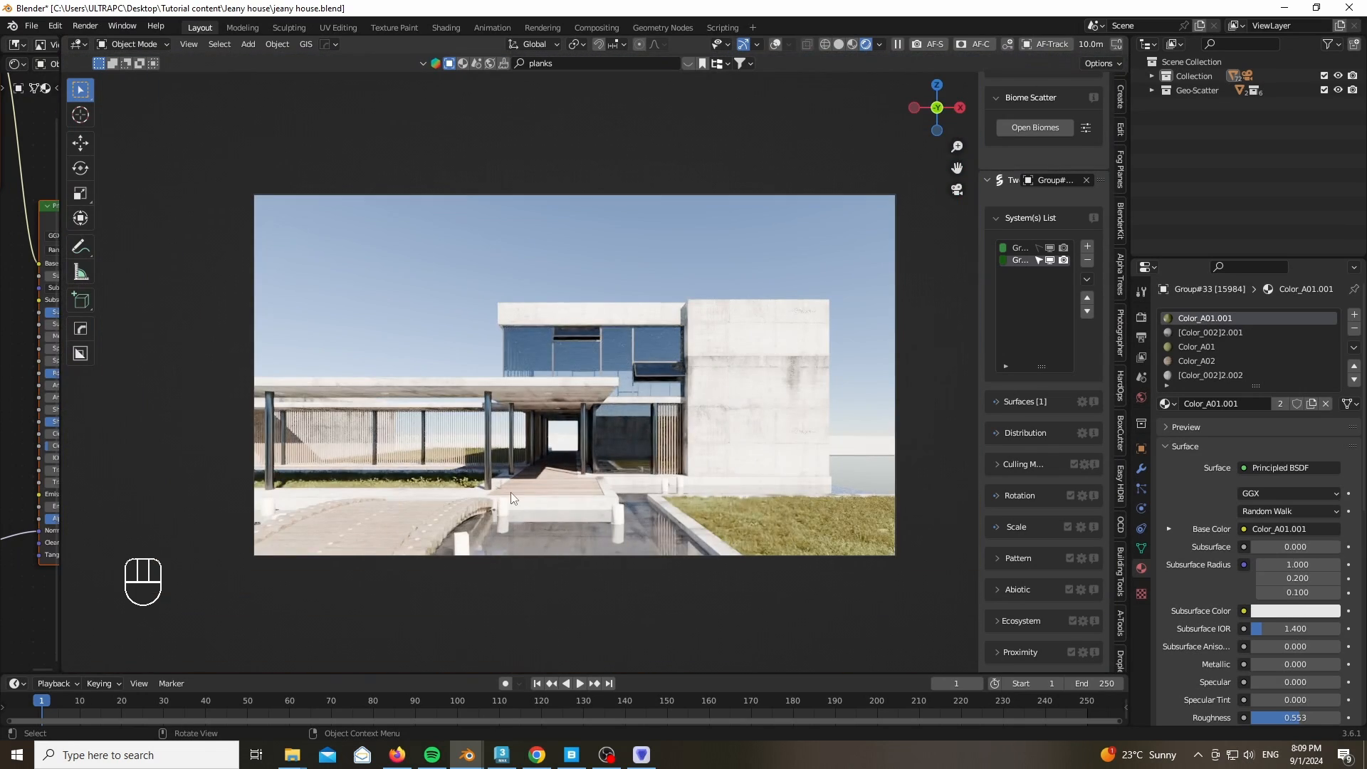
scroll(511, 492, "up", 1)
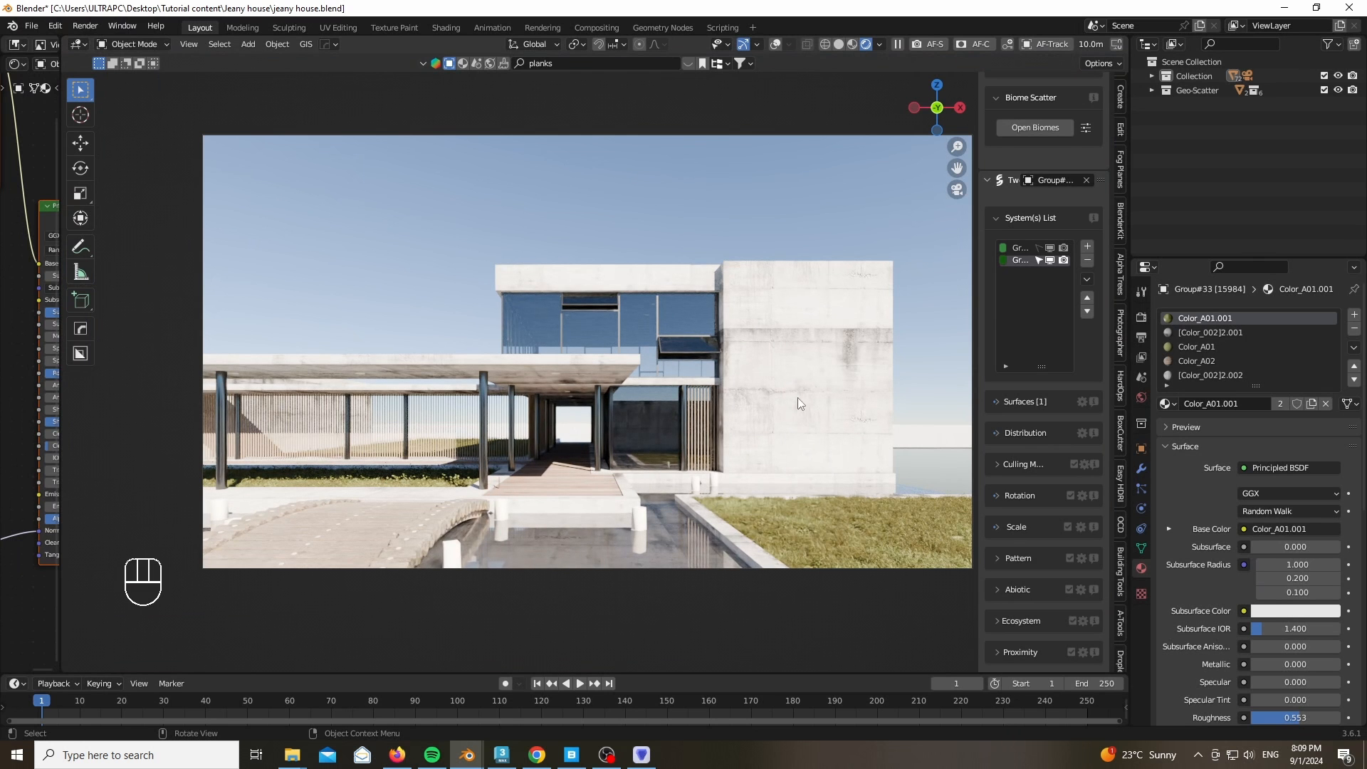
Leave the camera view for solid shading, hide the sidebar and exclude the Geo-Scatter collection from the view layer
middle_click_drag(895, 246, 442, 518)
key("z")
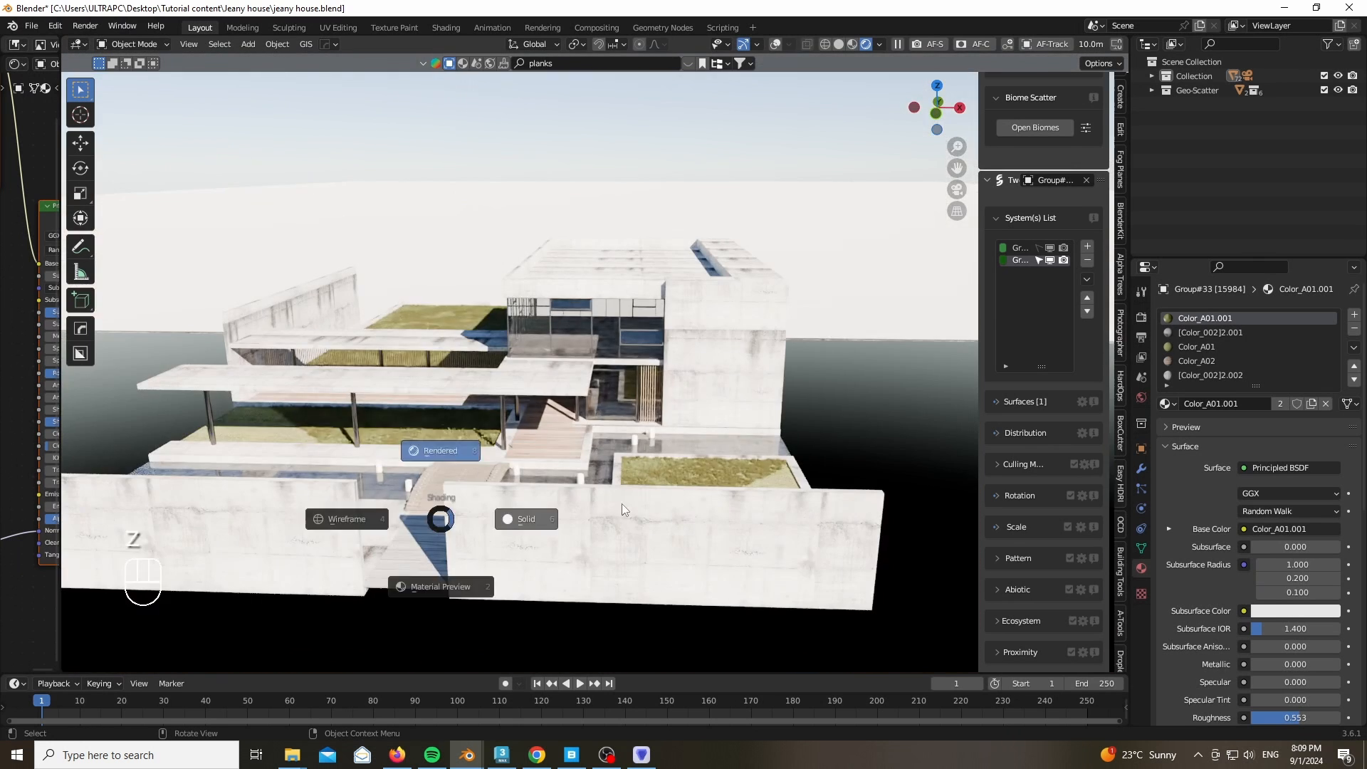
key("n")
middle_click_drag(771, 476, 683, 399)
left_click(1325, 89)
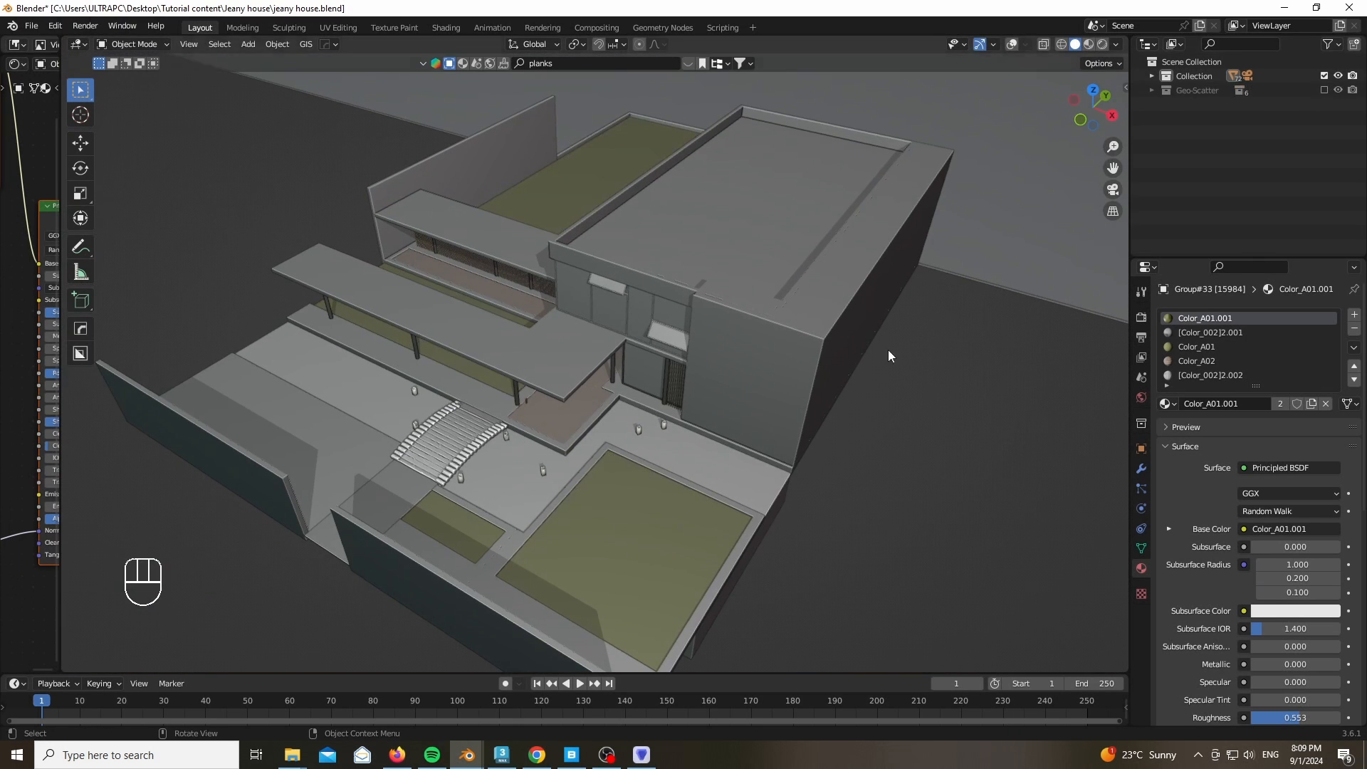
Turn the overlays back on, widen the editors beside the viewport and return to rendered shading
left_click(1011, 44)
scroll(513, 277, "down", 3)
left_click_drag(60, 351, 328, 347)
key("z")
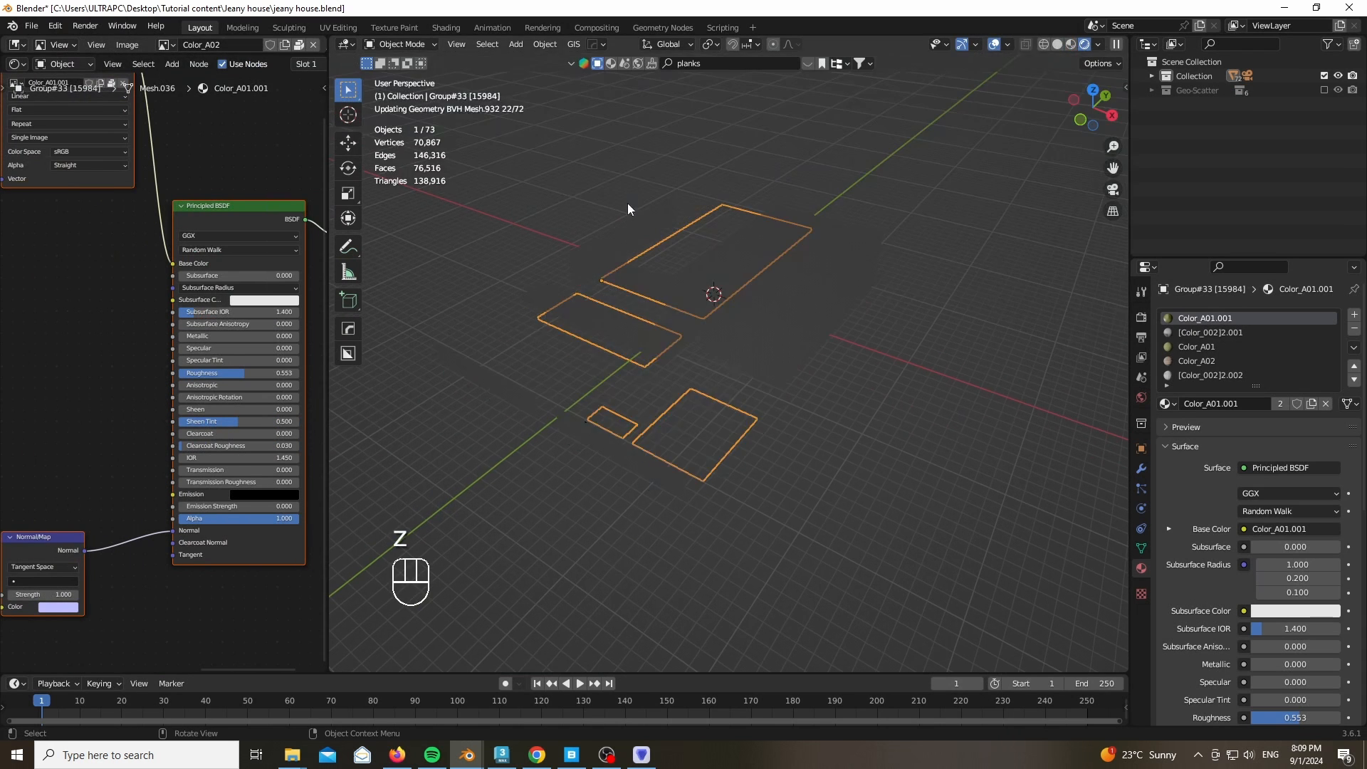
Change the image editor to an Asset Browser and enlarge it over the shader editor
left_click(21, 68)
left_click(15, 44)
left_click(457, 132)
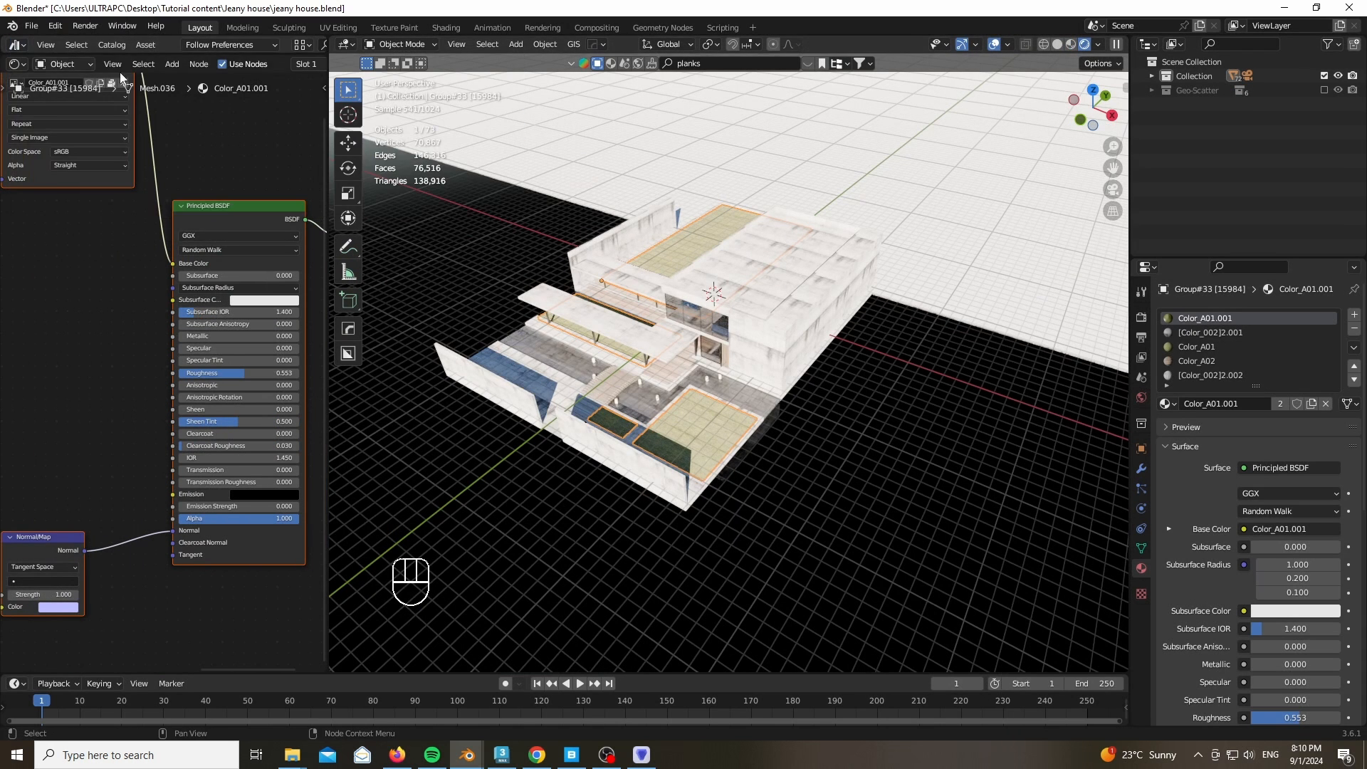
left_click_drag(49, 65, 50, 657)
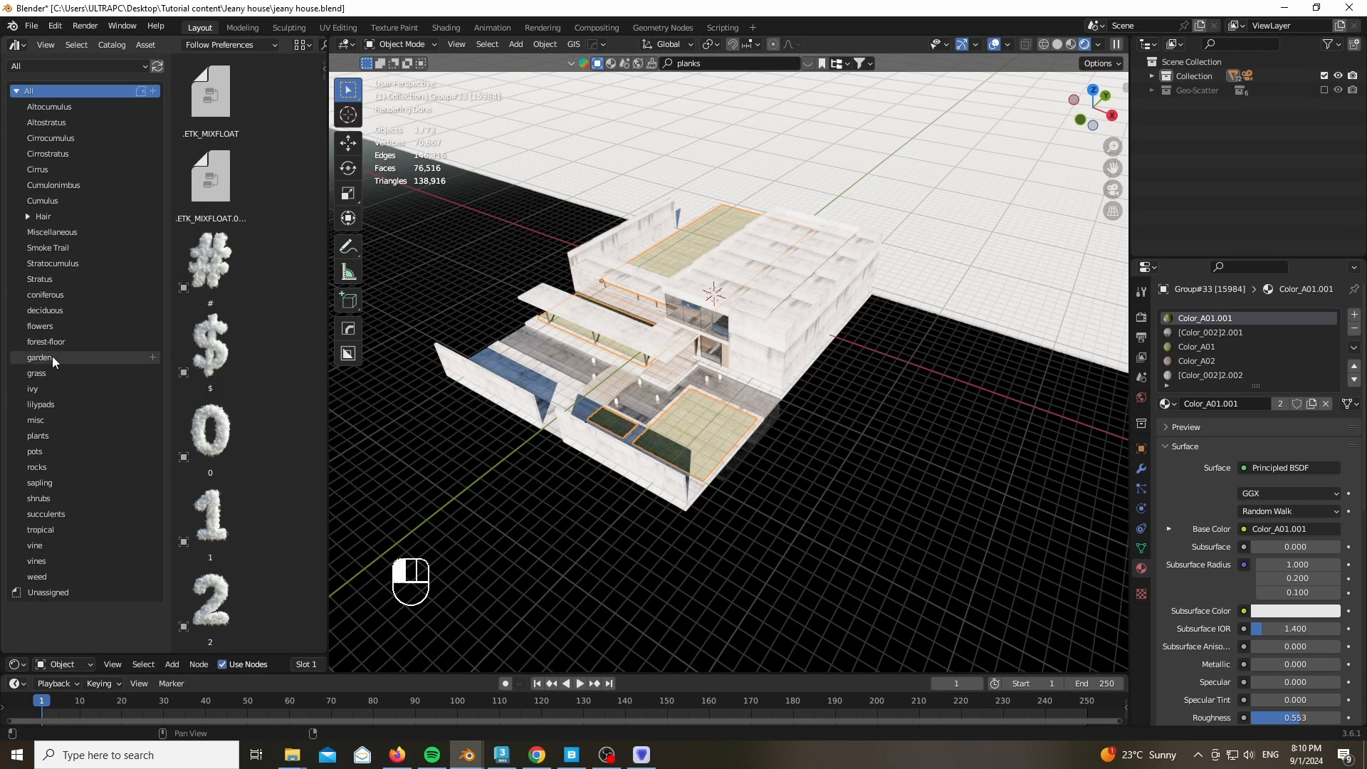
Show the shrubs catalog in a wider Asset Browser and place the narrow Hedge_Carpinus-betulus on the ground beside the house
left_click(53, 359)
left_click(43, 498)
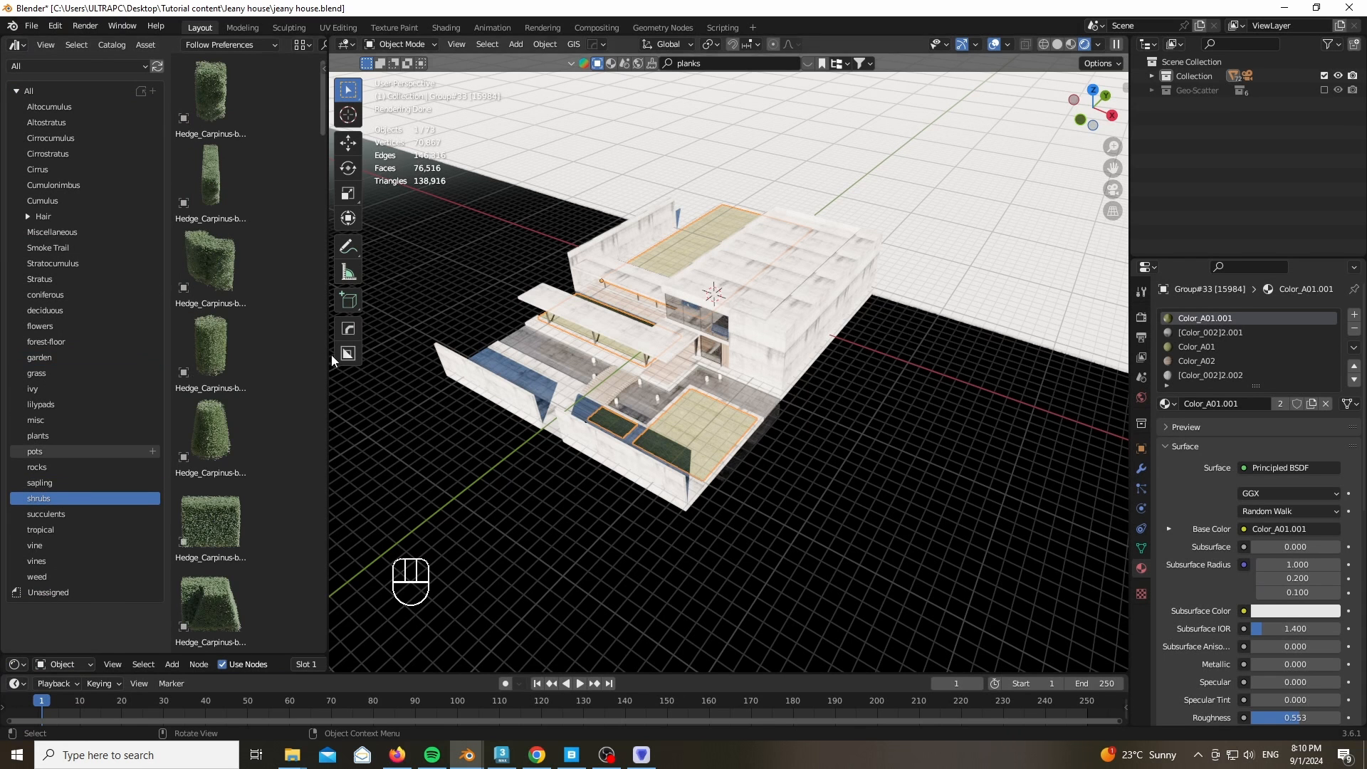
left_click_drag(334, 361, 470, 324)
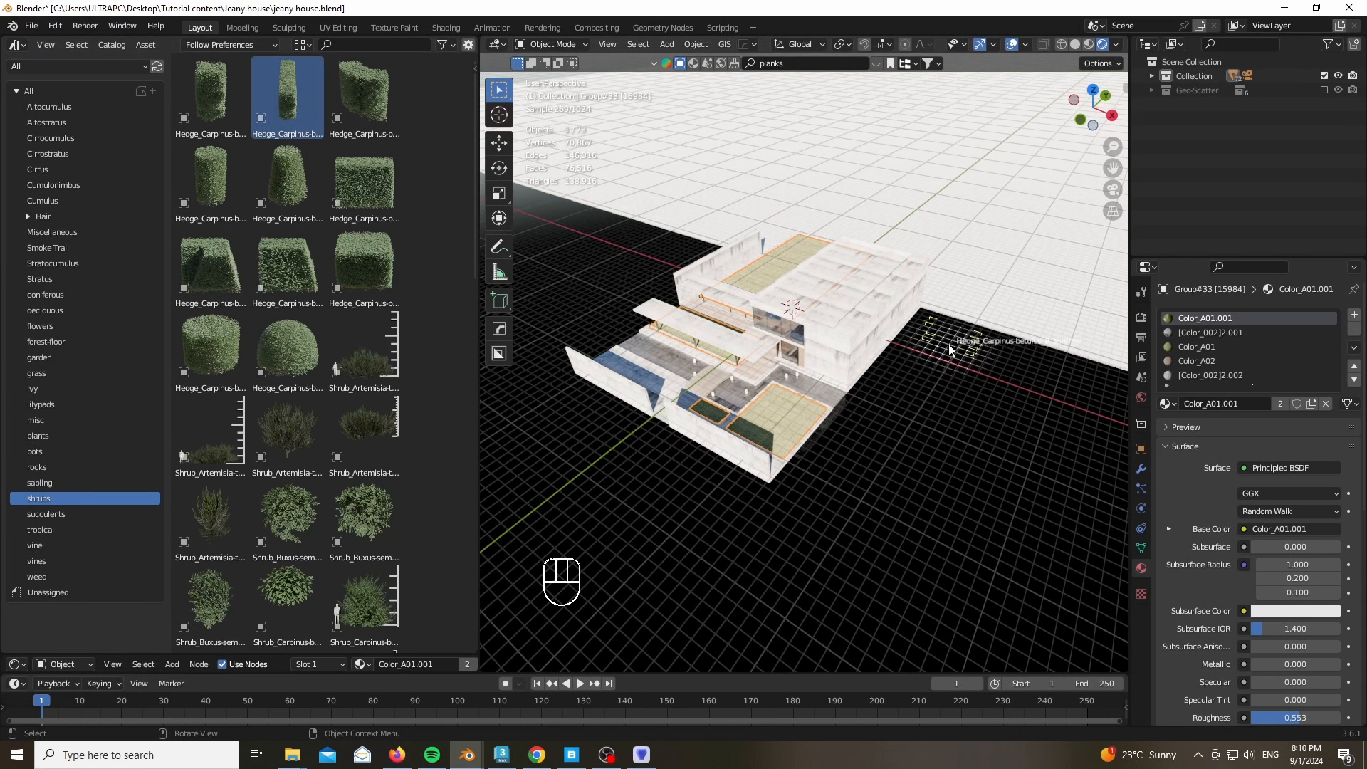
left_click_drag(949, 353, 951, 351)
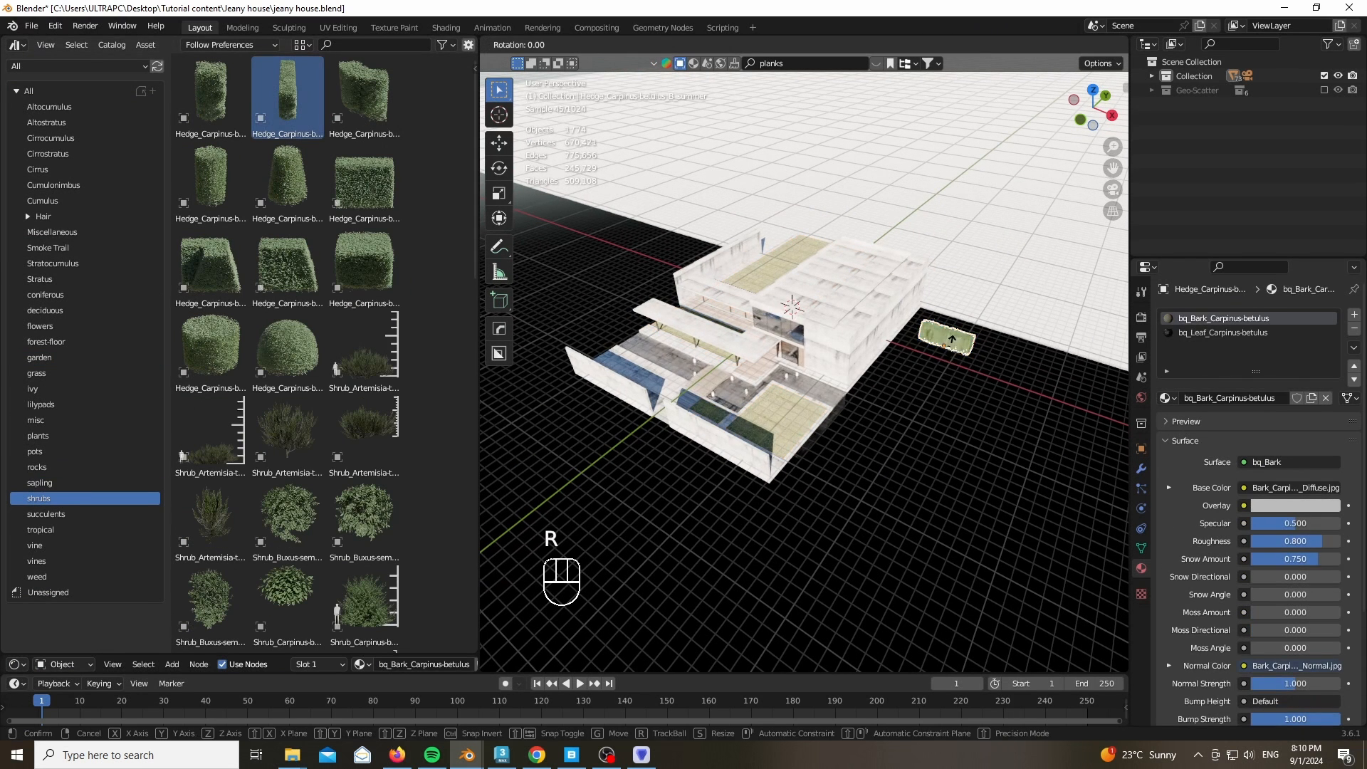
Rotate the placed hedge 90° about the Z axis and move it
key("z")
key("Return")
key("g")
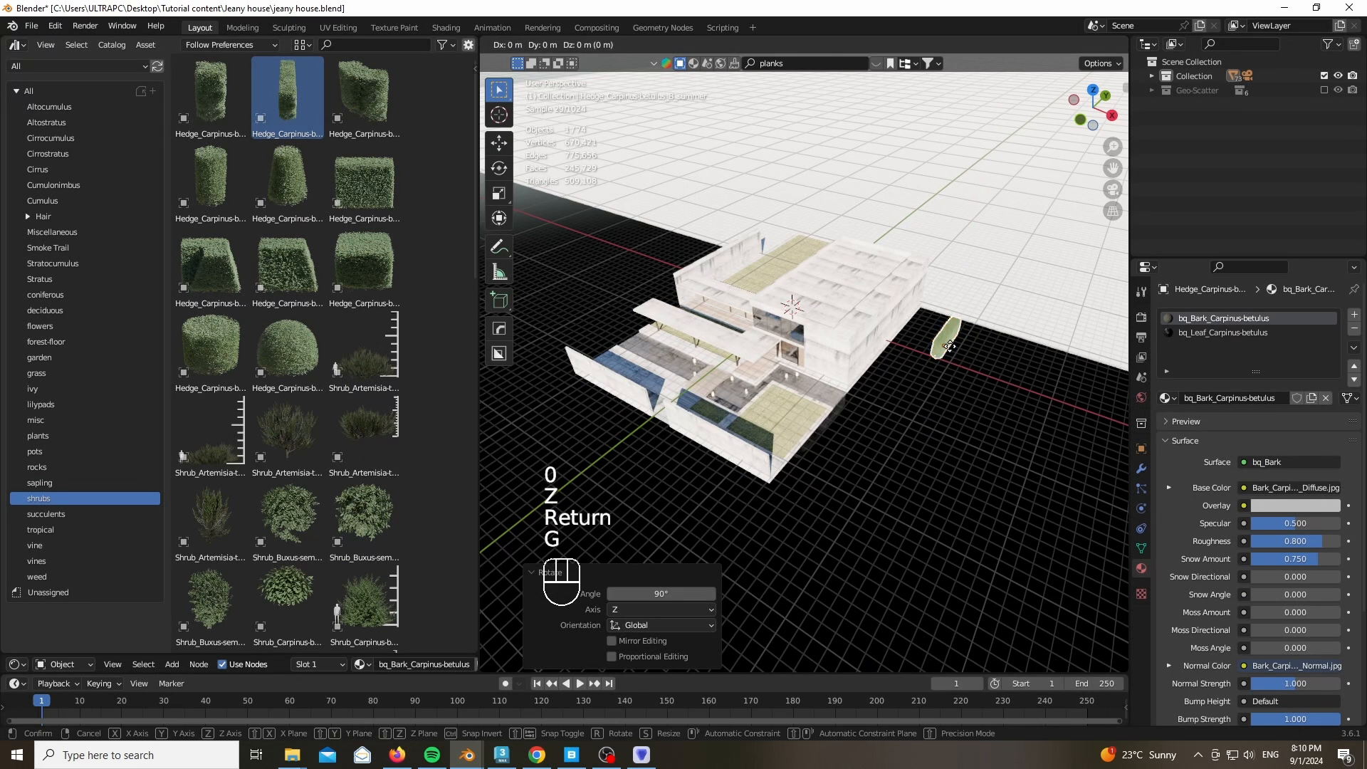
Move the hedge across the ground plane until it sits flush against the outer side wall by the front lawn
key("shift+z")
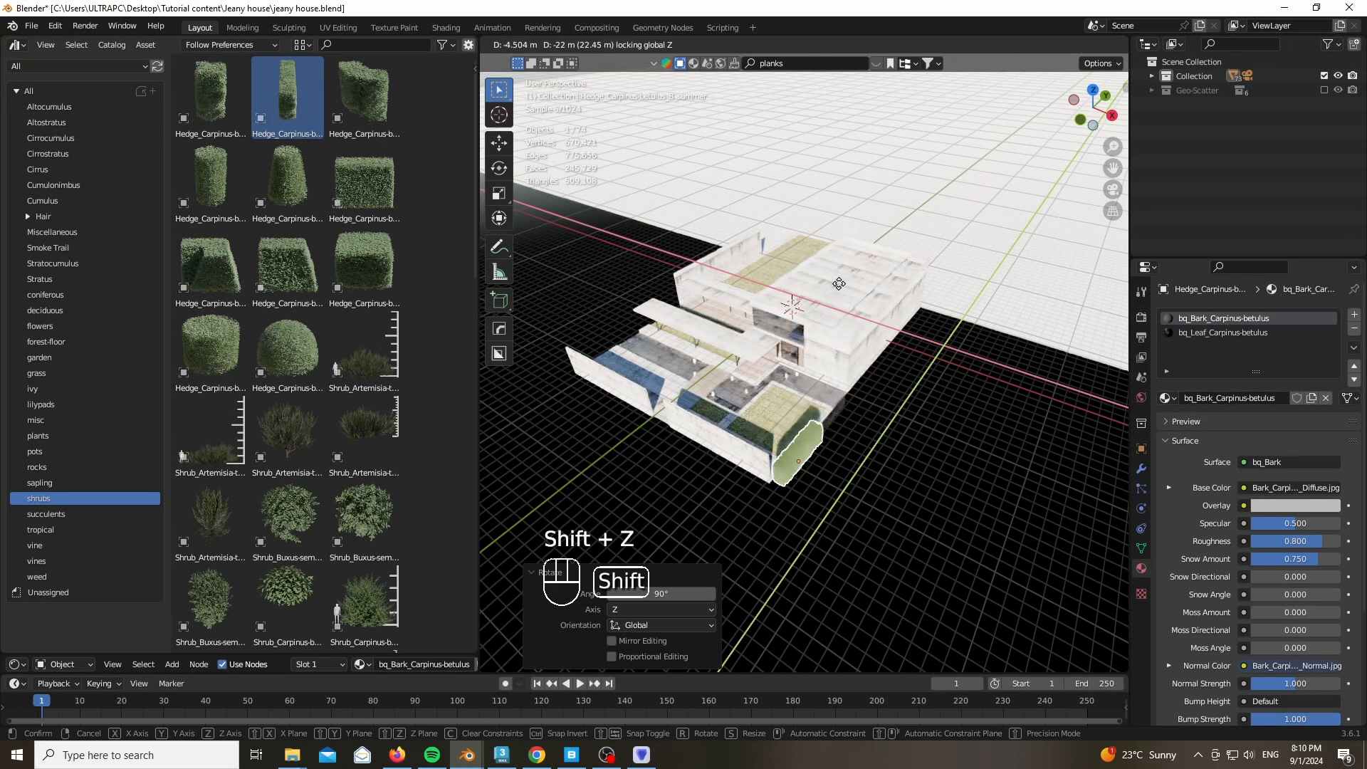
left_click(886, 366)
key("KP_7")
key("g")
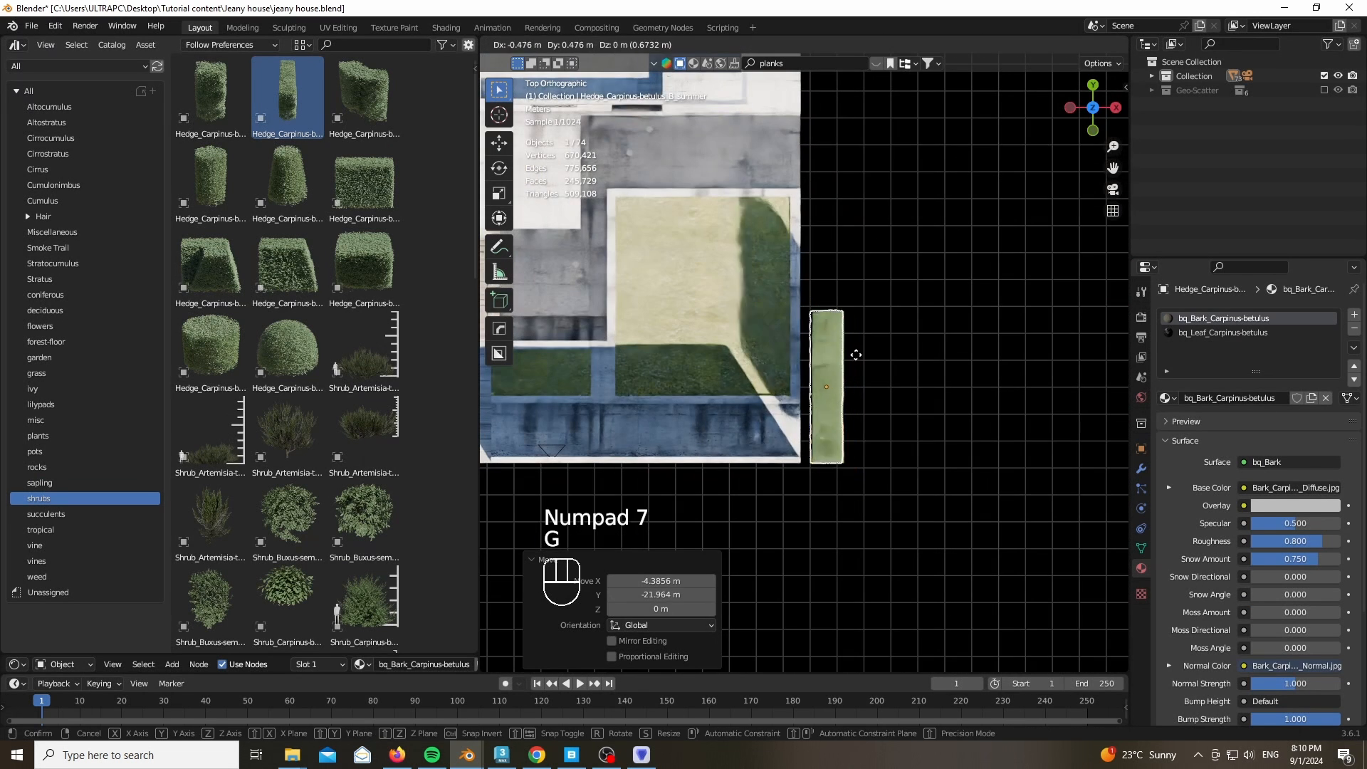
left_click(784, 401)
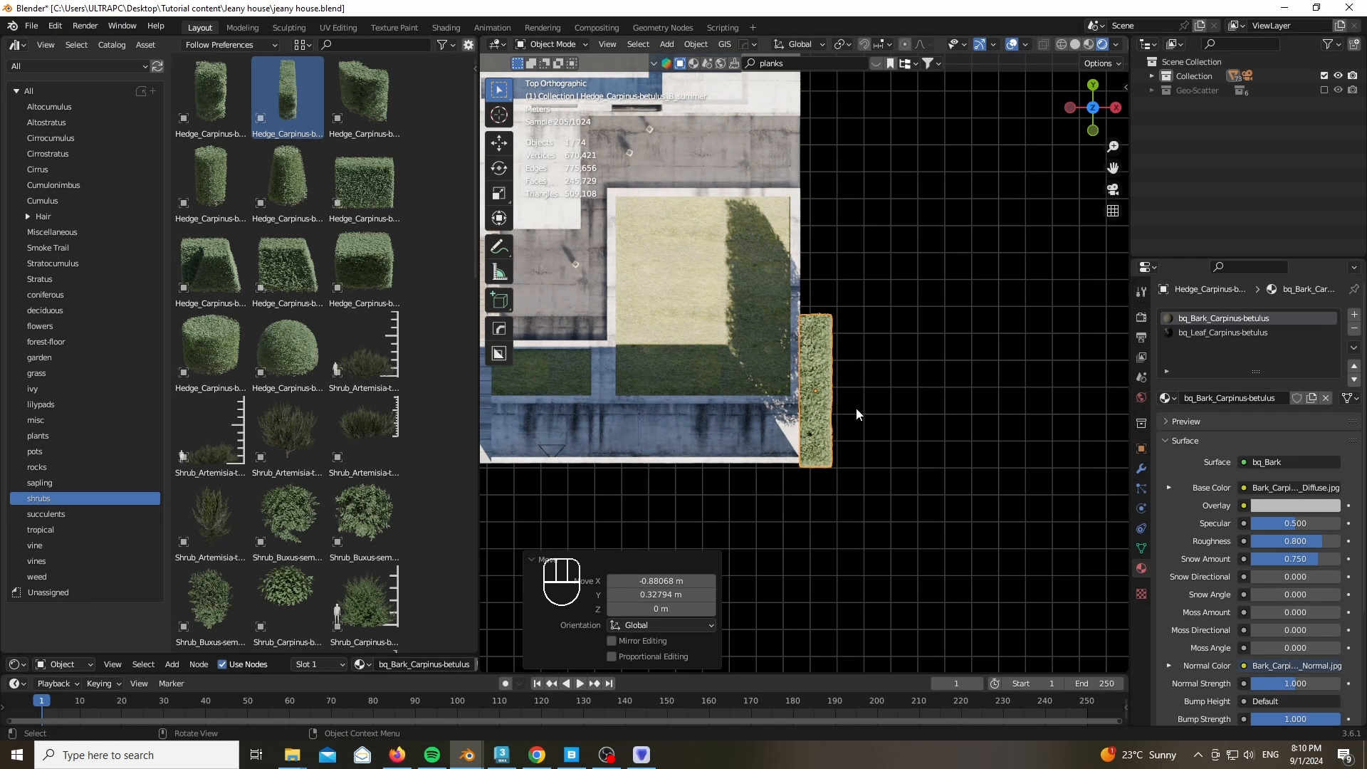
Make a linked duplicate of the hedge about 5.6 m along Y, continuing the row beside the wall
key("alt+d")
key("y")
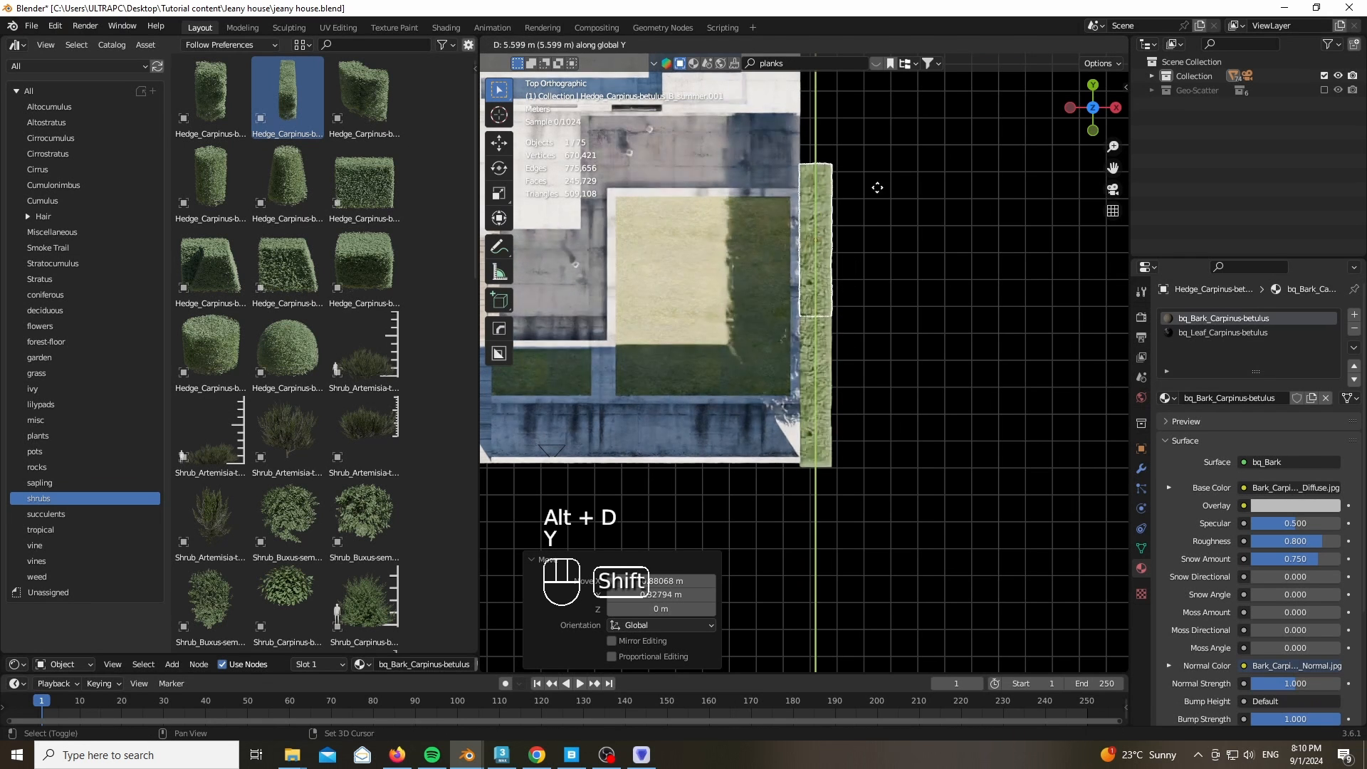
left_click(878, 205)
Rotate the duplicated hedge 180° and slide it along Y so that it slightly overlaps the first hedge
key("r")
key("Return")
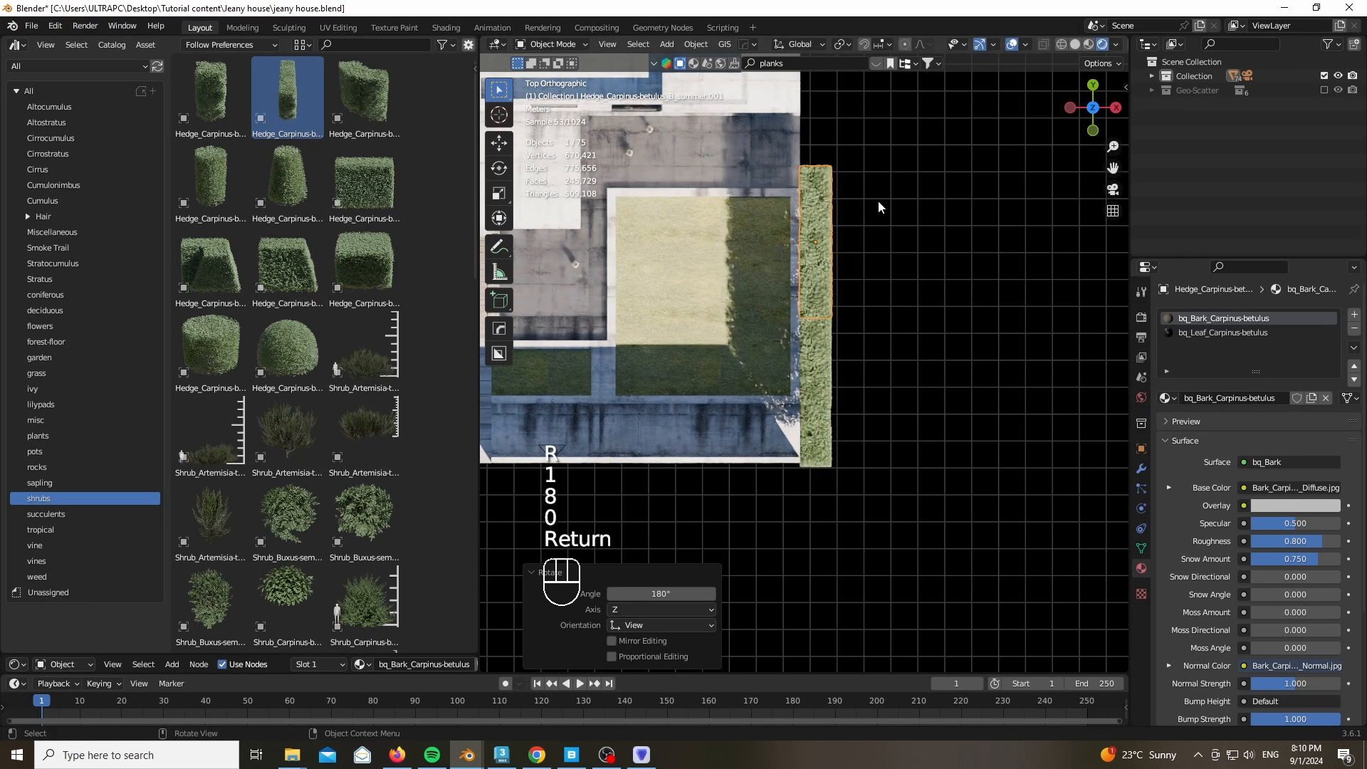
key("g")
key("y")
left_click(869, 222)
Select both hedge segments and make linked duplicates of them along Y to extend the row
left_click(825, 399, "shift")
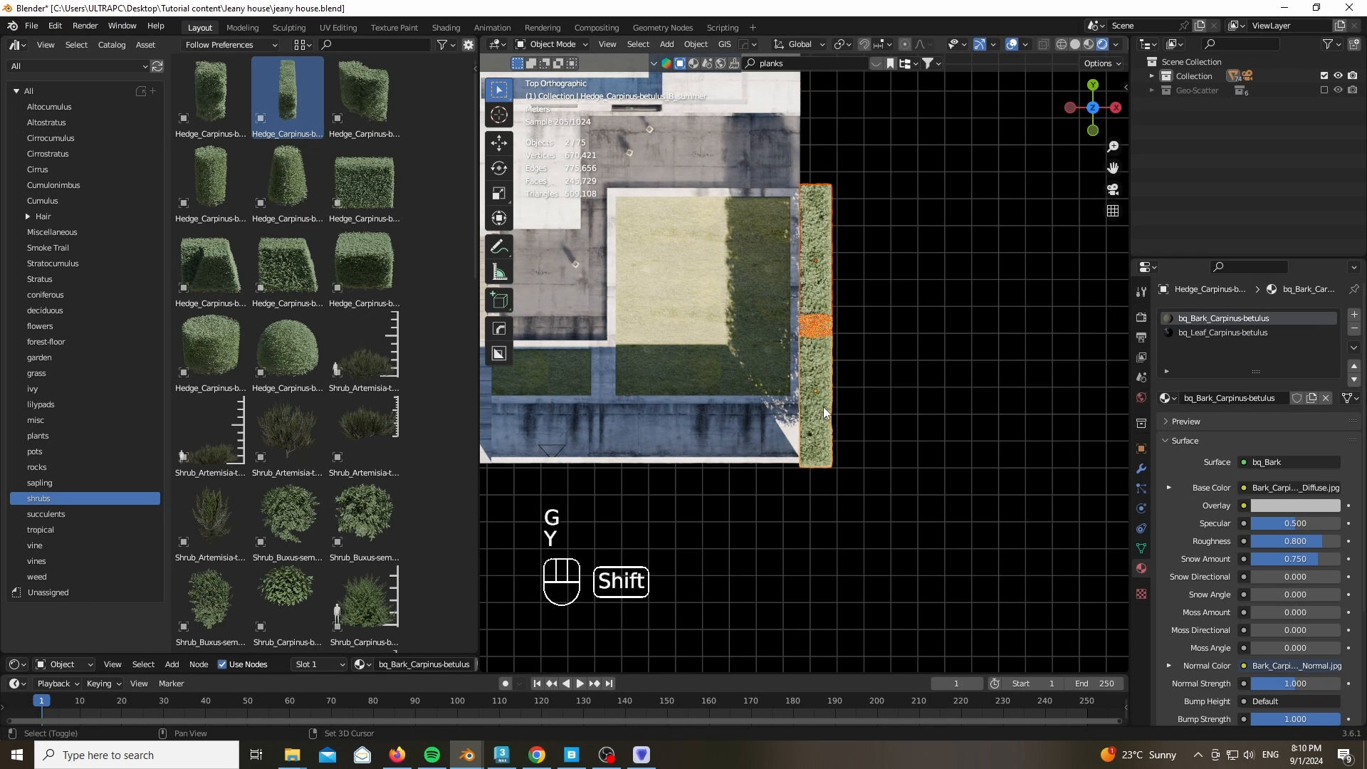
key("shift+d")
key("ctrl+z")
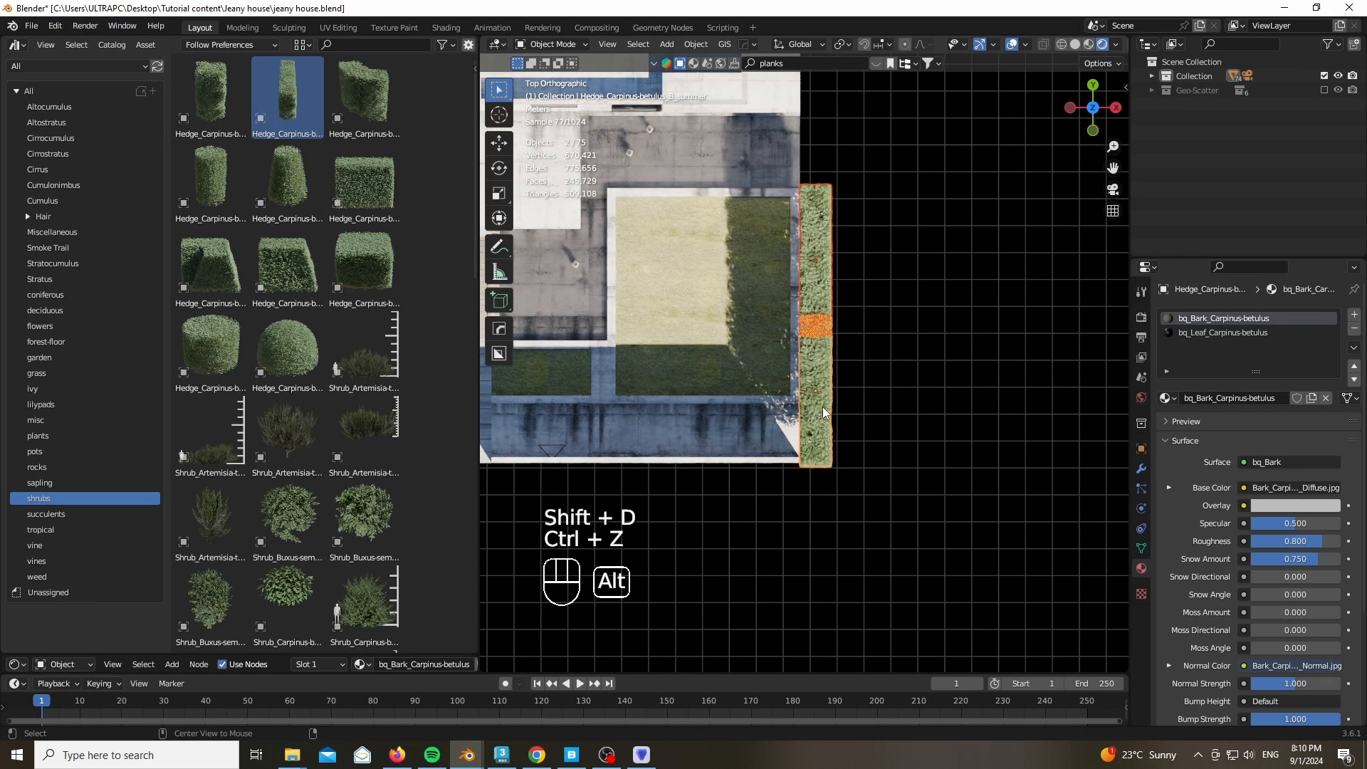
key("alt+d")
key("y")
left_click(868, 210)
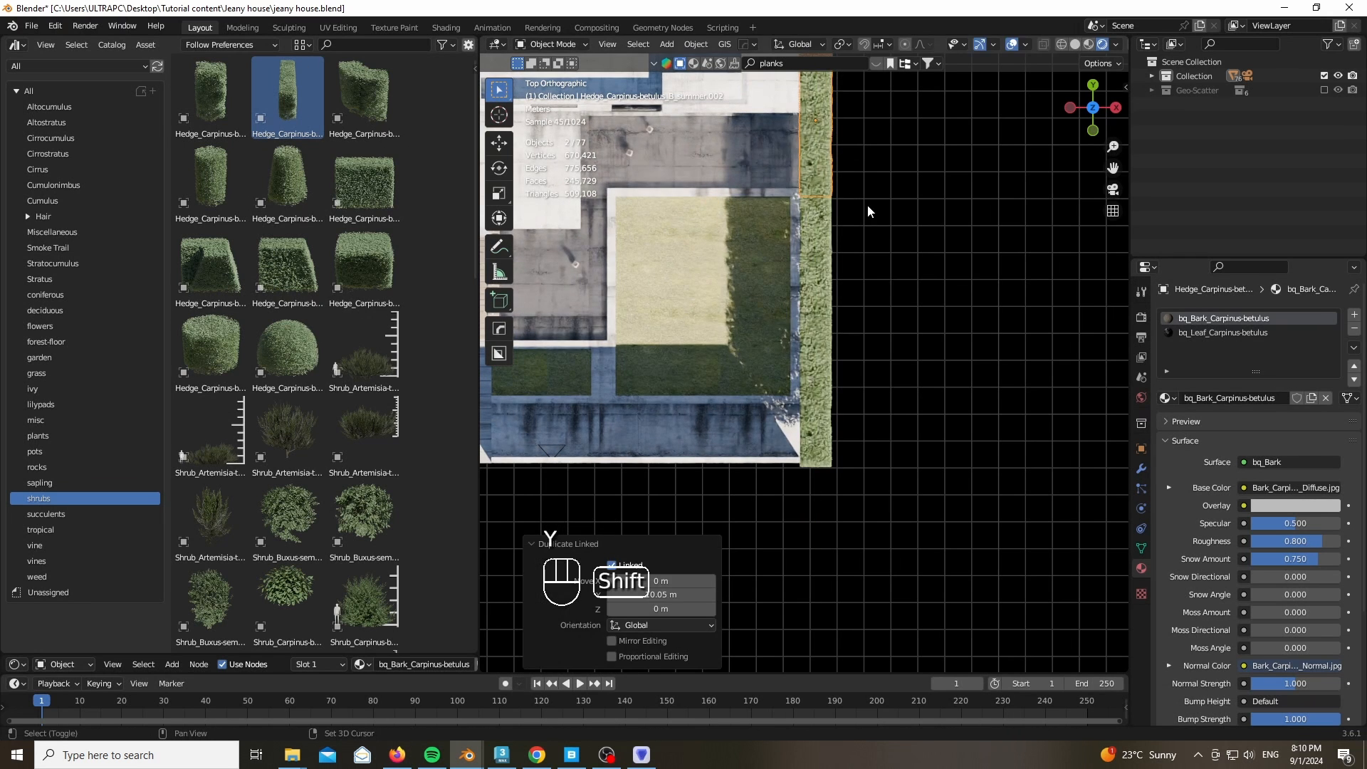
Select the four hedge segments and make linked duplicates of them 19.423 m along Y
left_click_drag(815, 463, 815, 465, "shift")
scroll(819, 427, "down", 3)
middle_click_drag(869, 151, 854, 345, "shift")
key("alt+d")
key("y")
left_click(888, 647)
Select all eight hedge segments, adjust their height along Z and scale them by 1.133
key("KP_0")
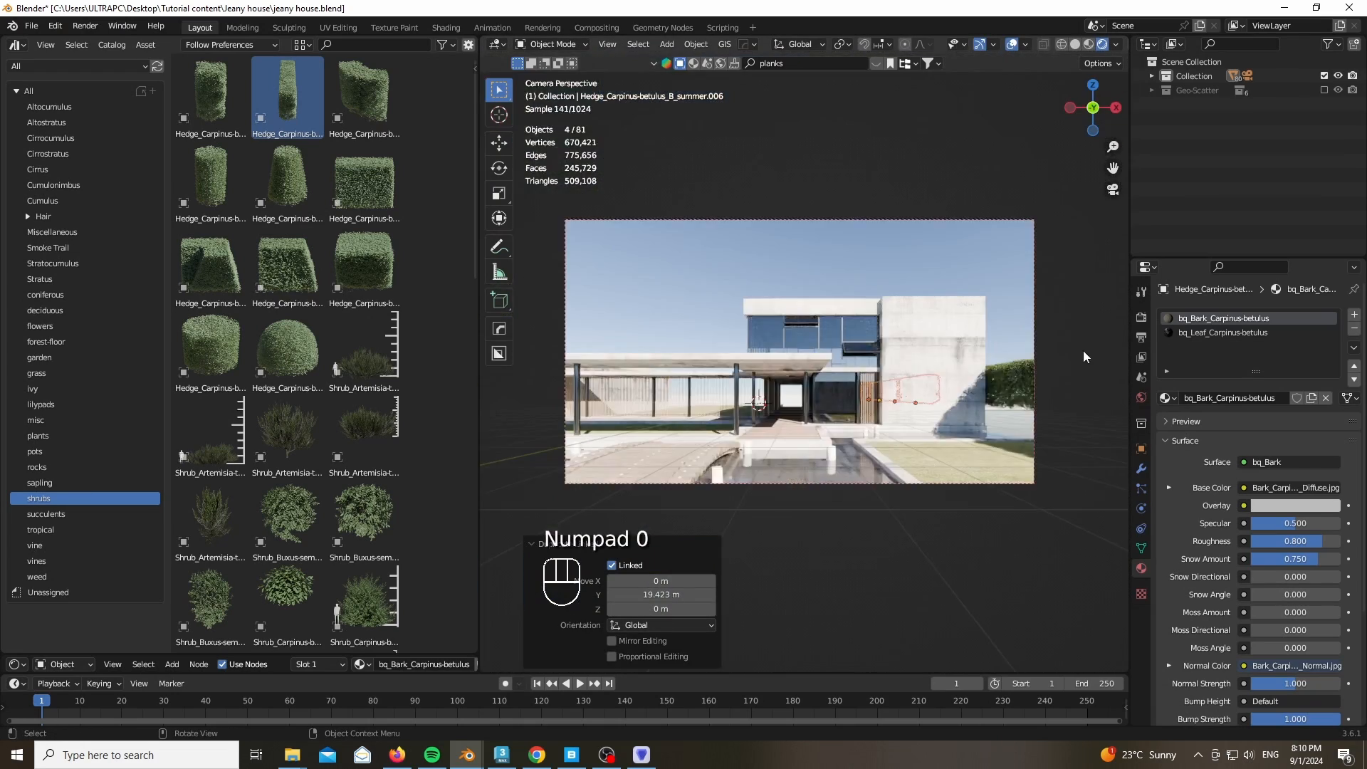
key("KP_1")
scroll(802, 278, "up", 6)
key("z")
left_click_drag(882, 191, 702, 470)
key("z")
key("KP_0")
key("z")
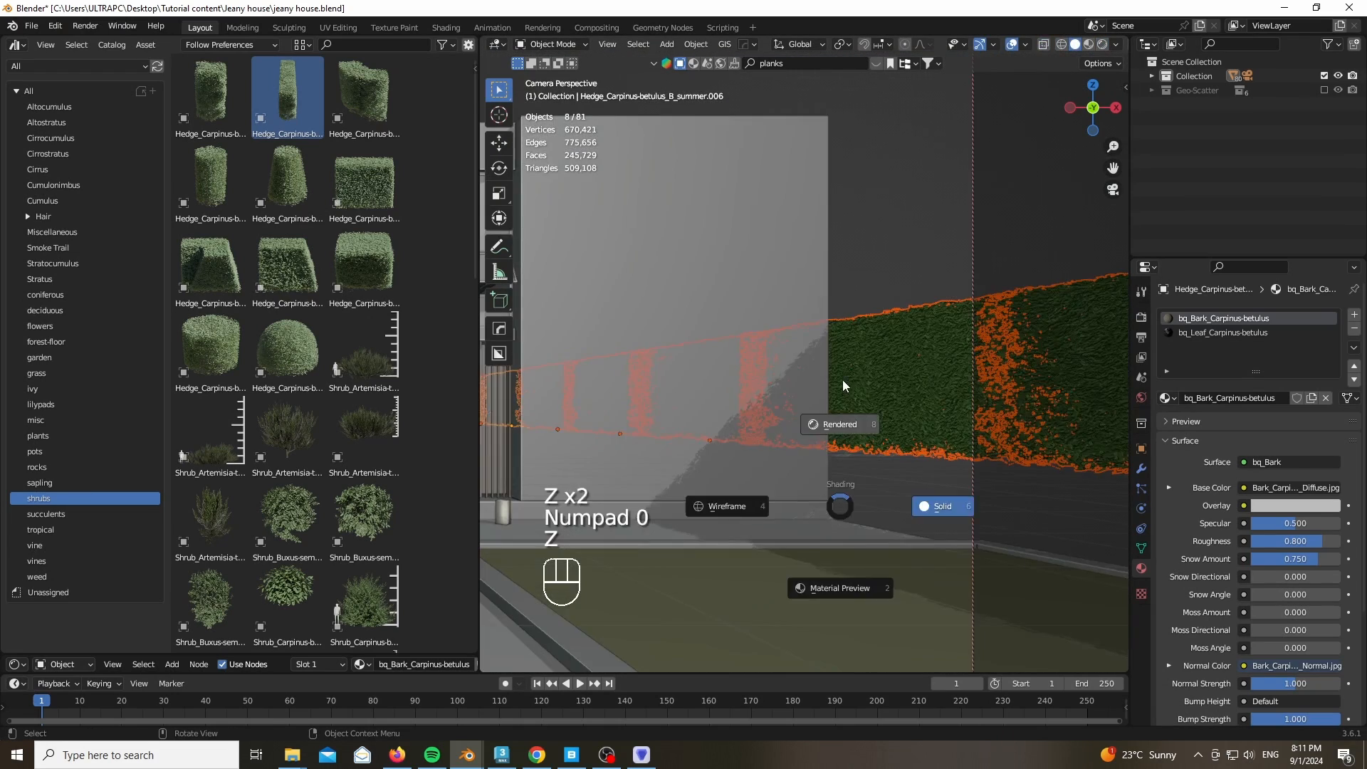
key("g")
key("z")
left_click(849, 349)
key("s")
left_click(868, 326)
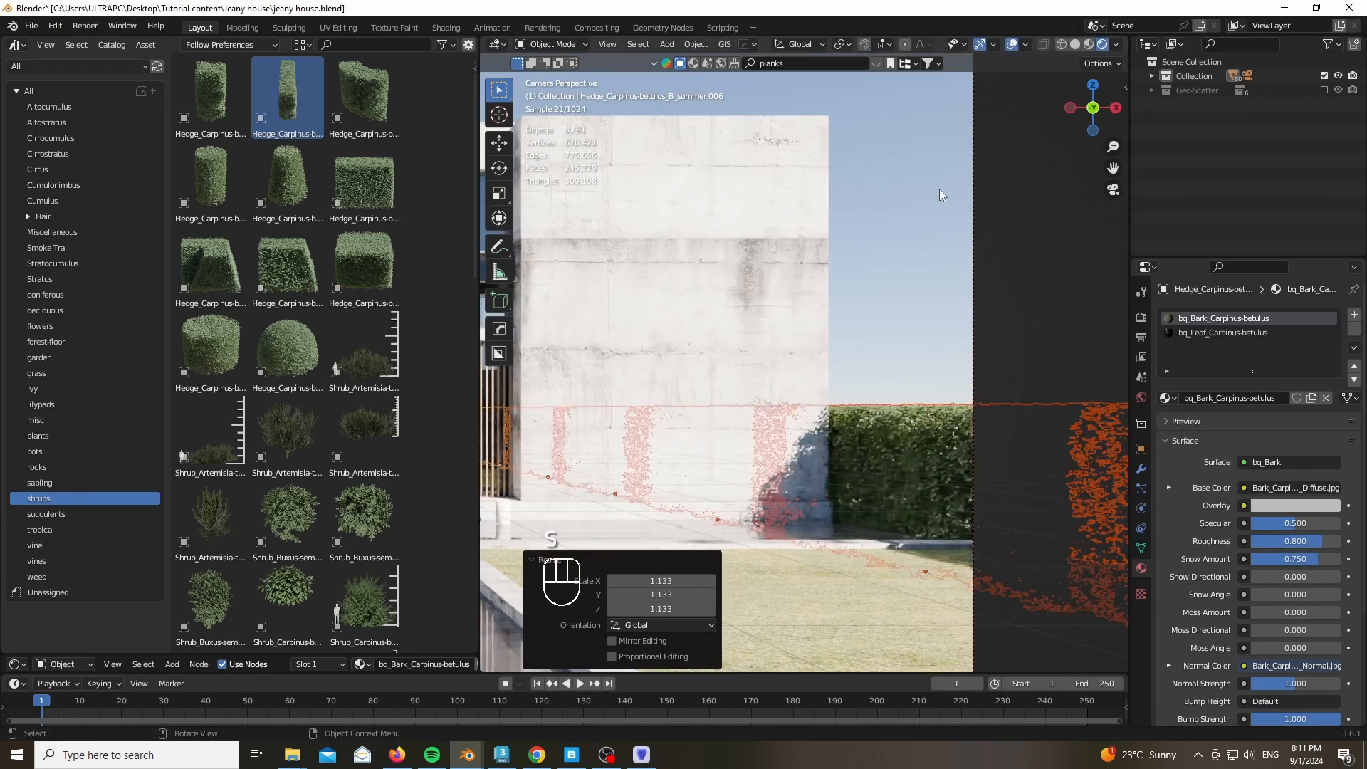
Shift the hedge row along X beside the house and raise it about 0.12 m along Z
key("g")
key("y")
key("x")
left_click(963, 194)
key("g")
key("z")
left_click(932, 208)
Hide the viewport overlays and make a linked duplicate of the hedge row at -27.566 m along X for the opposite side
scroll(932, 208, "down", 3)
left_click(1012, 44)
middle_click_drag(787, 374, 982, 350, "shift")
scroll(983, 350, "down", 3)
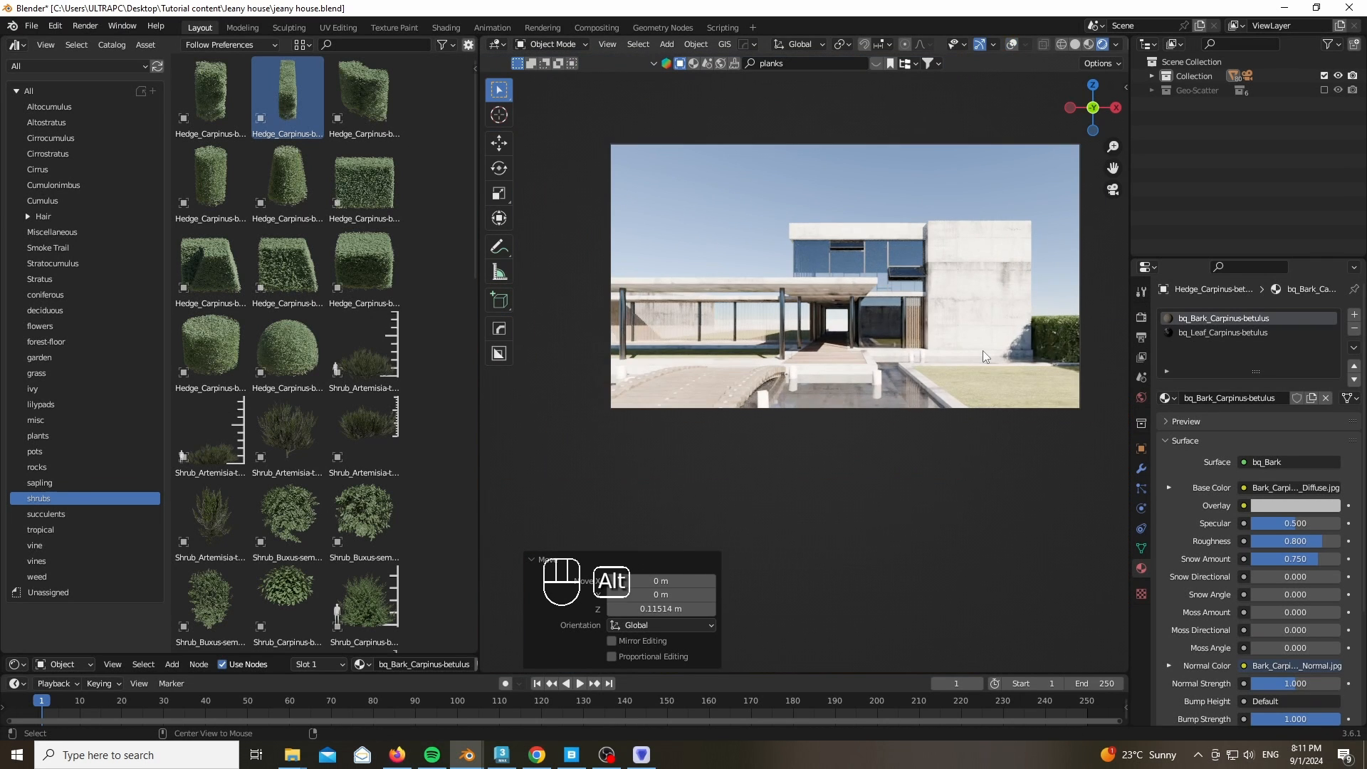
key("alt+d")
key("x")
left_click(632, 372)
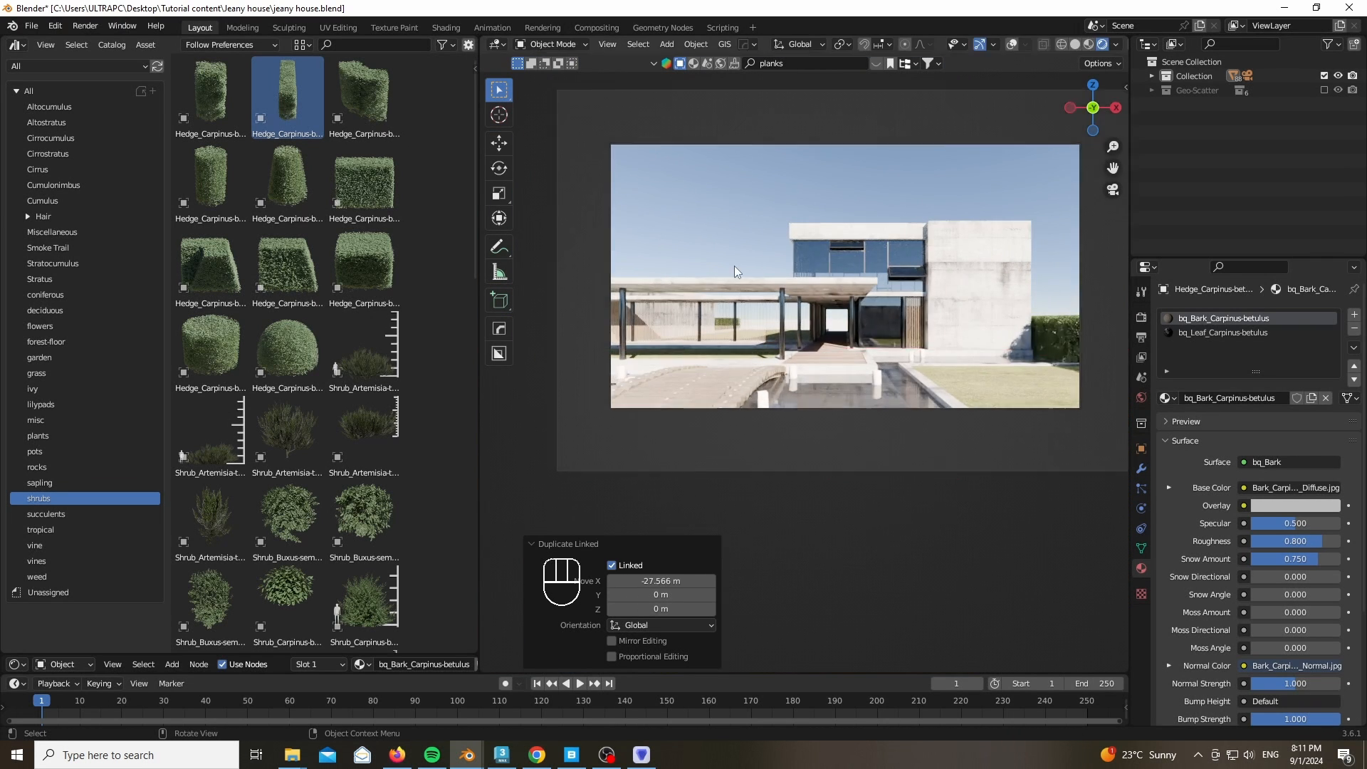
Make a linked duplicate of the hedge row, rotate it 90° and place it across the rear of the plot
key("KP_7")
middle_click(719, 289, "alt")
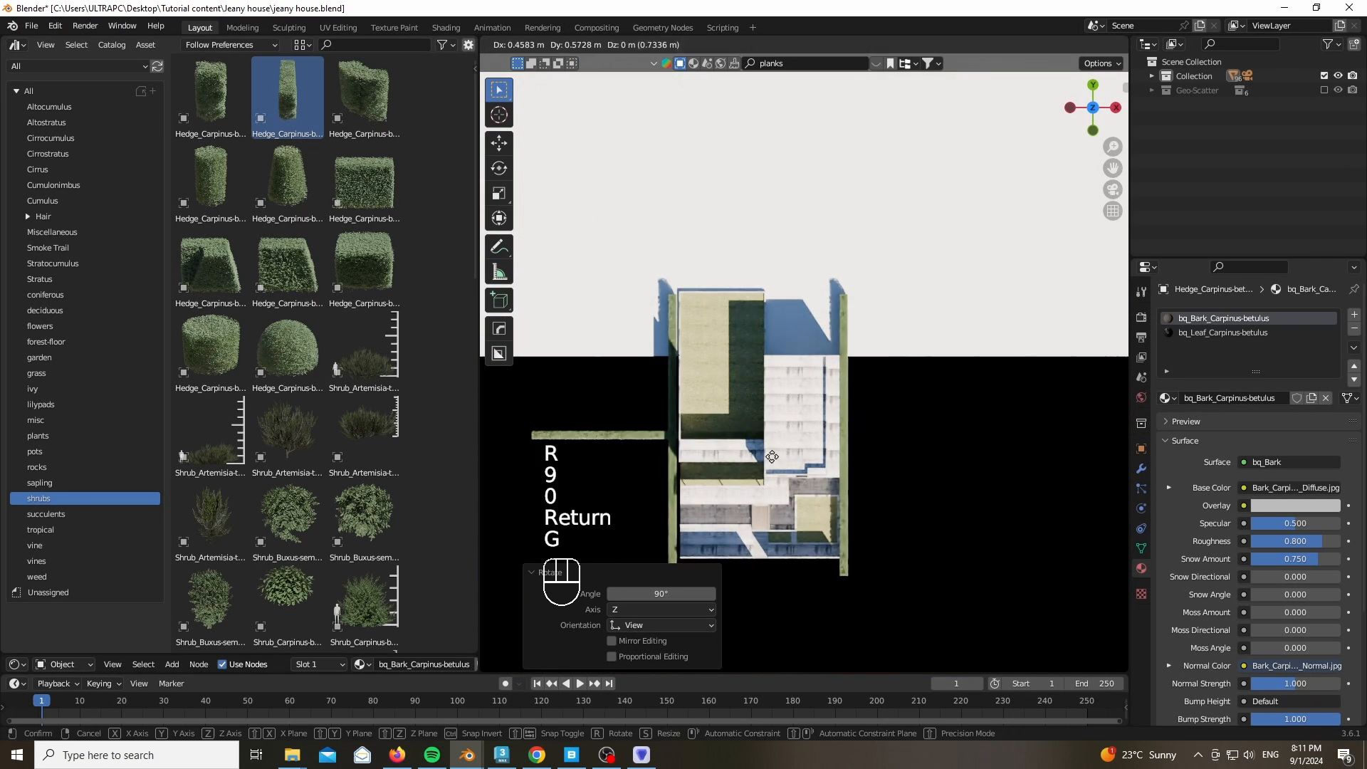
left_click(885, 359)
key("KP_0")
scroll(824, 473, "down", 5)
key("g")
Browse the deciduous assets and add a green Acer pseudoplatanus tree to the scene in front of the house
left_click_drag(1093, 108, 1093, 135)
left_click_drag(479, 493, 418, 484)
left_click(53, 311)
scroll(657, 430, "down", 5)
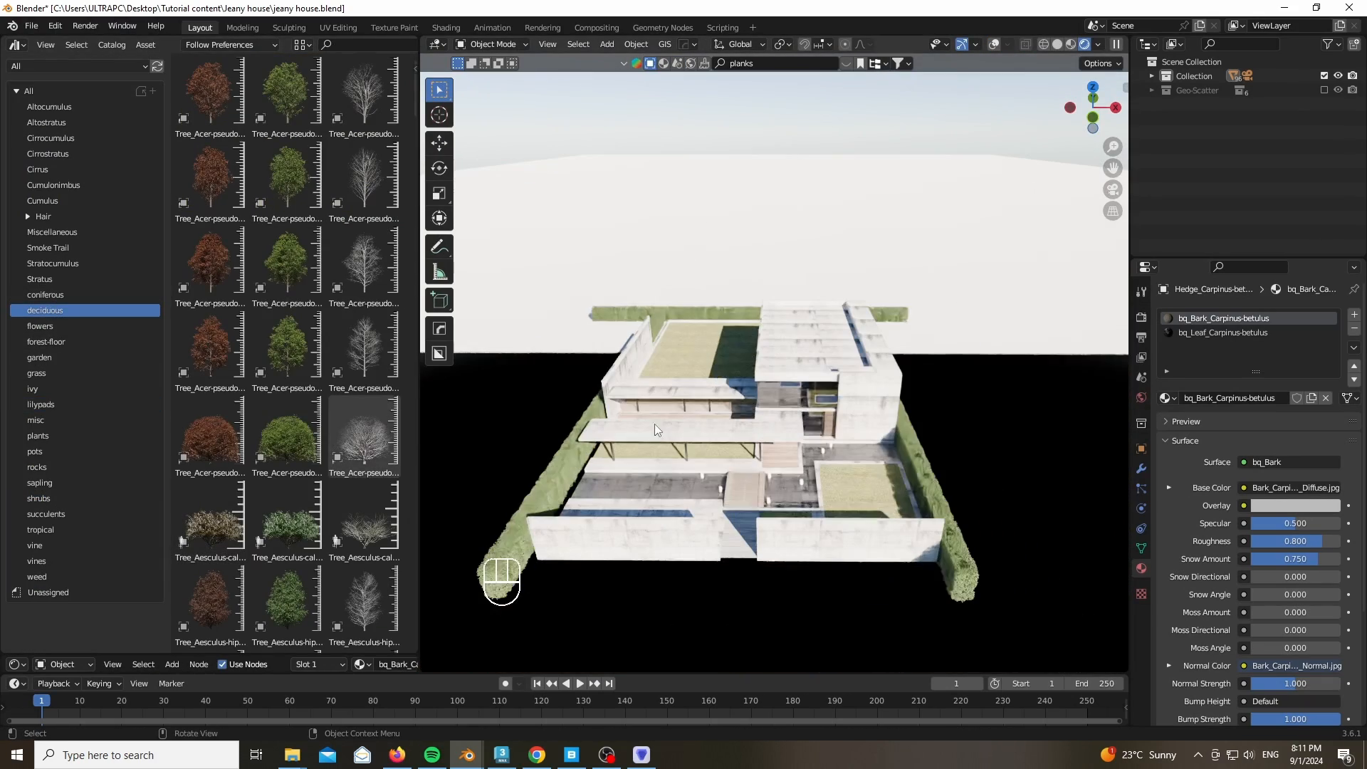
left_click_drag(288, 265, 929, 651)
Scale the tree down and move it just outside the front corner of the plot, beyond the end of the side hedge
middle_click_drag(805, 463, 883, 514)
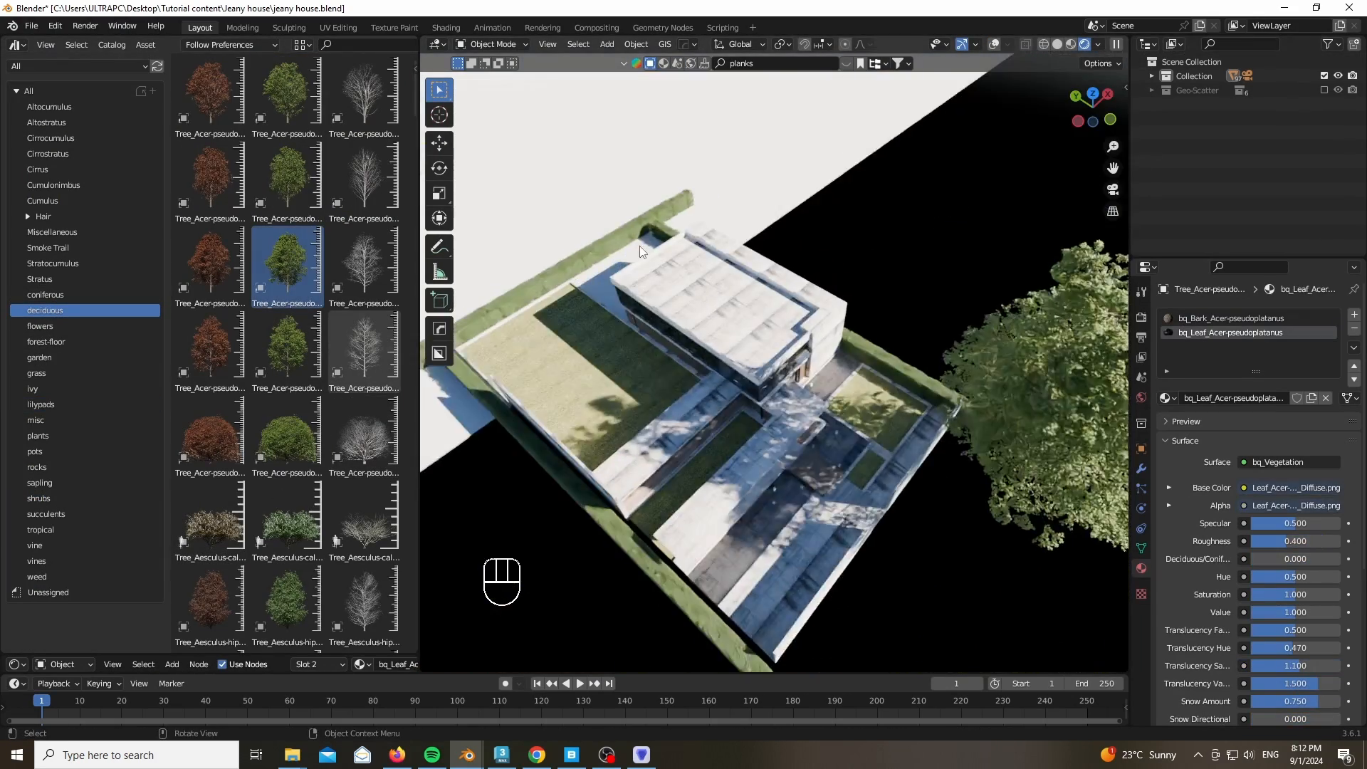
scroll(876, 506, "down", 1)
key("g")
left_click(930, 478)
key("s")
left_click(929, 463)
key("g")
left_click(921, 423)
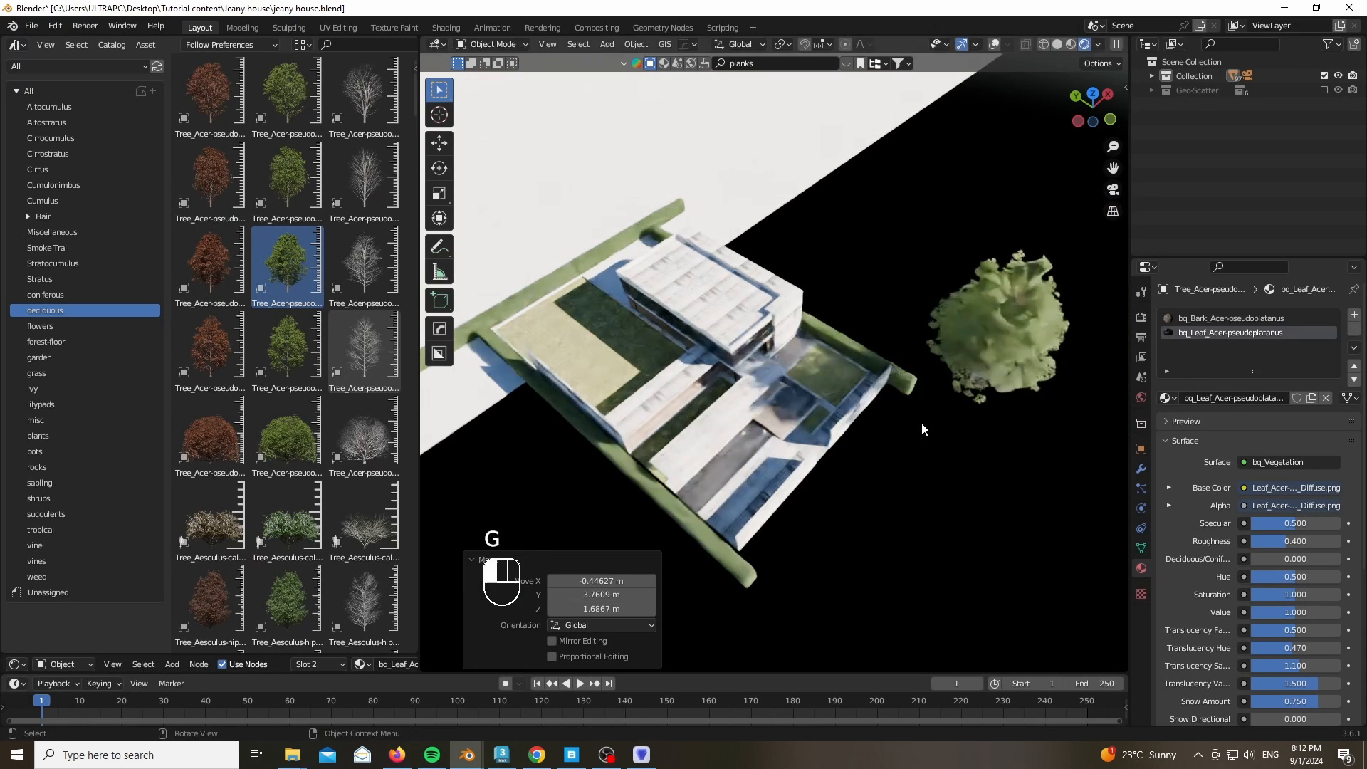
Rotate the tree 64.7° about the Z axis while checking its shadows through the camera
key("KP_0")
key("r")
key("z")
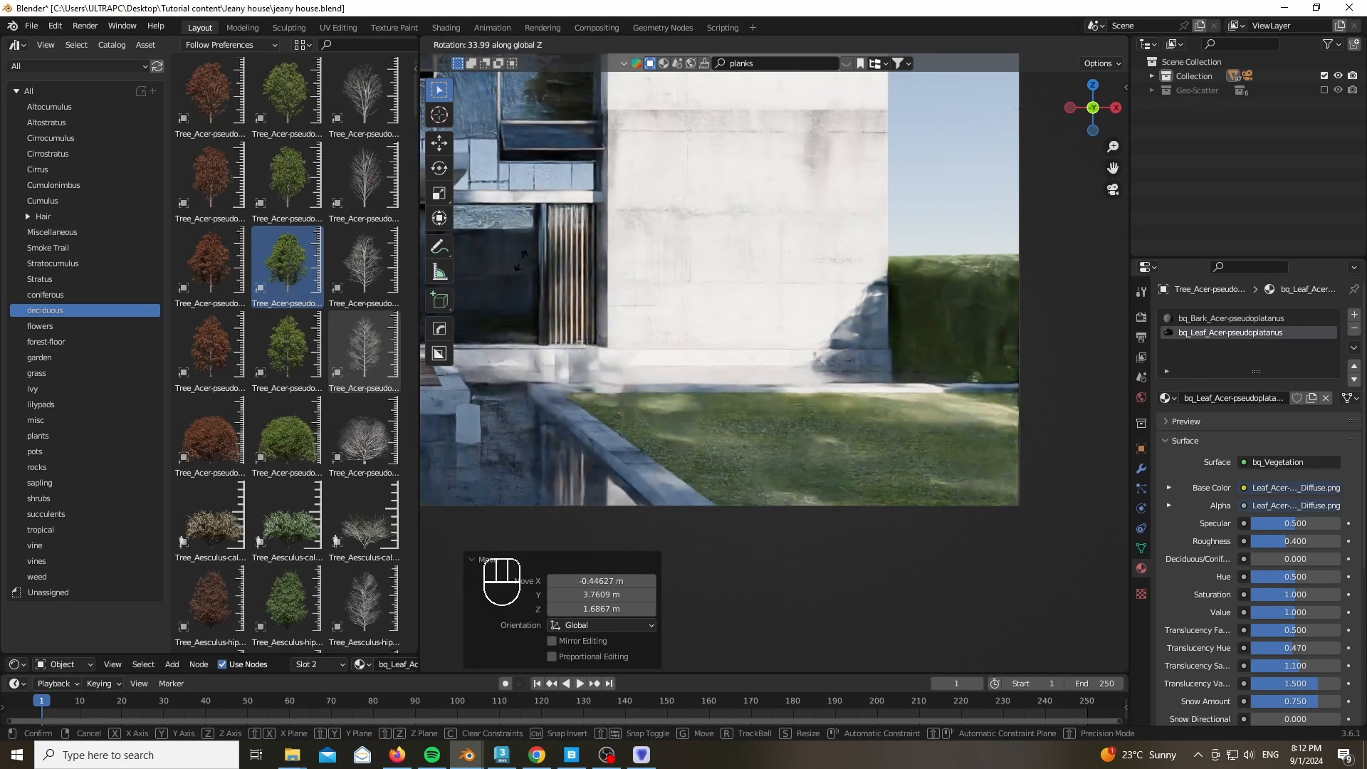
left_click(652, 371)
Make a linked duplicate of the tree beside the original, offset about -10.75 m in X and 0.2 m in Y
scroll(787, 506, "down", 3)
key("KP_7")
key("alt+d")
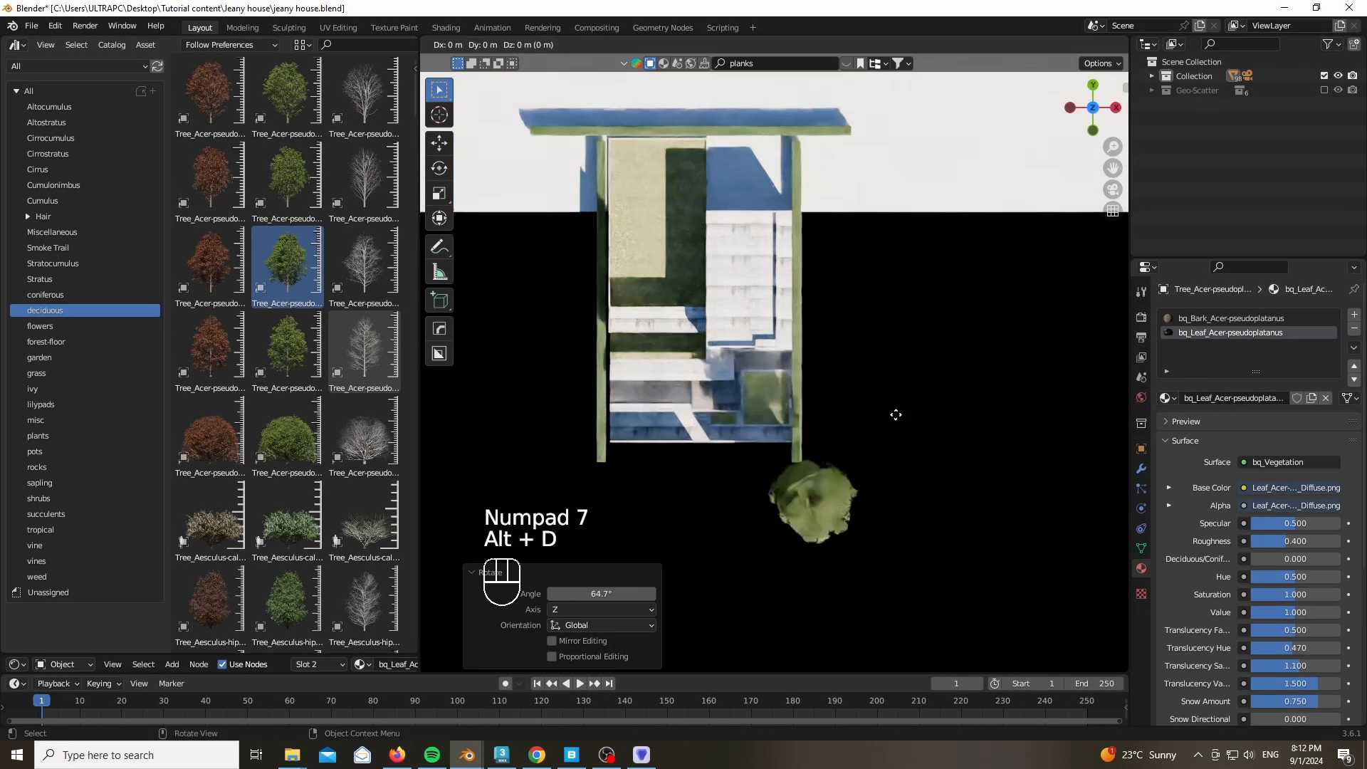
key("KP_0")
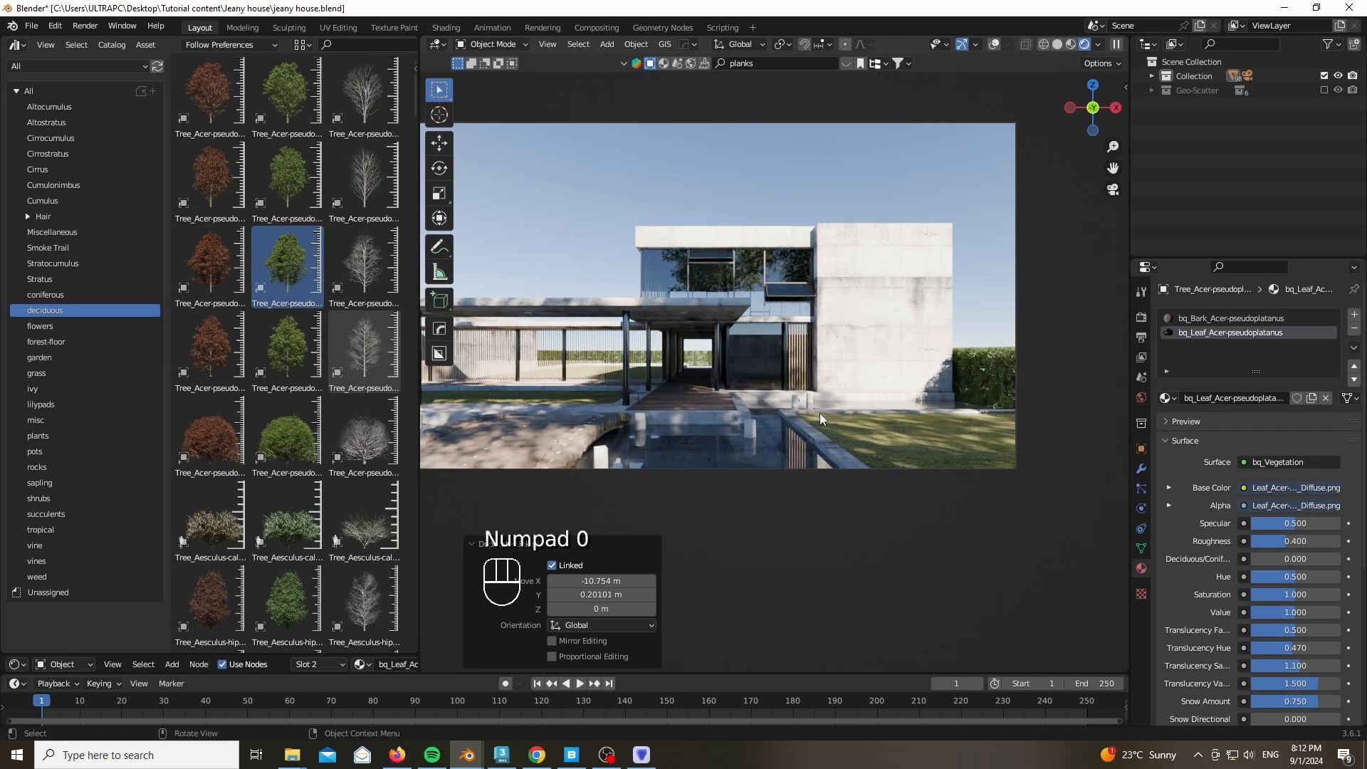
Make a linked duplicate of the tree over the rear lawn, offset about -14.18 m in X and 46.02 m in Y
key("g")
key("KP_7")
scroll(717, 215, "down", 2)
key("alt+d")
left_click(676, 184)
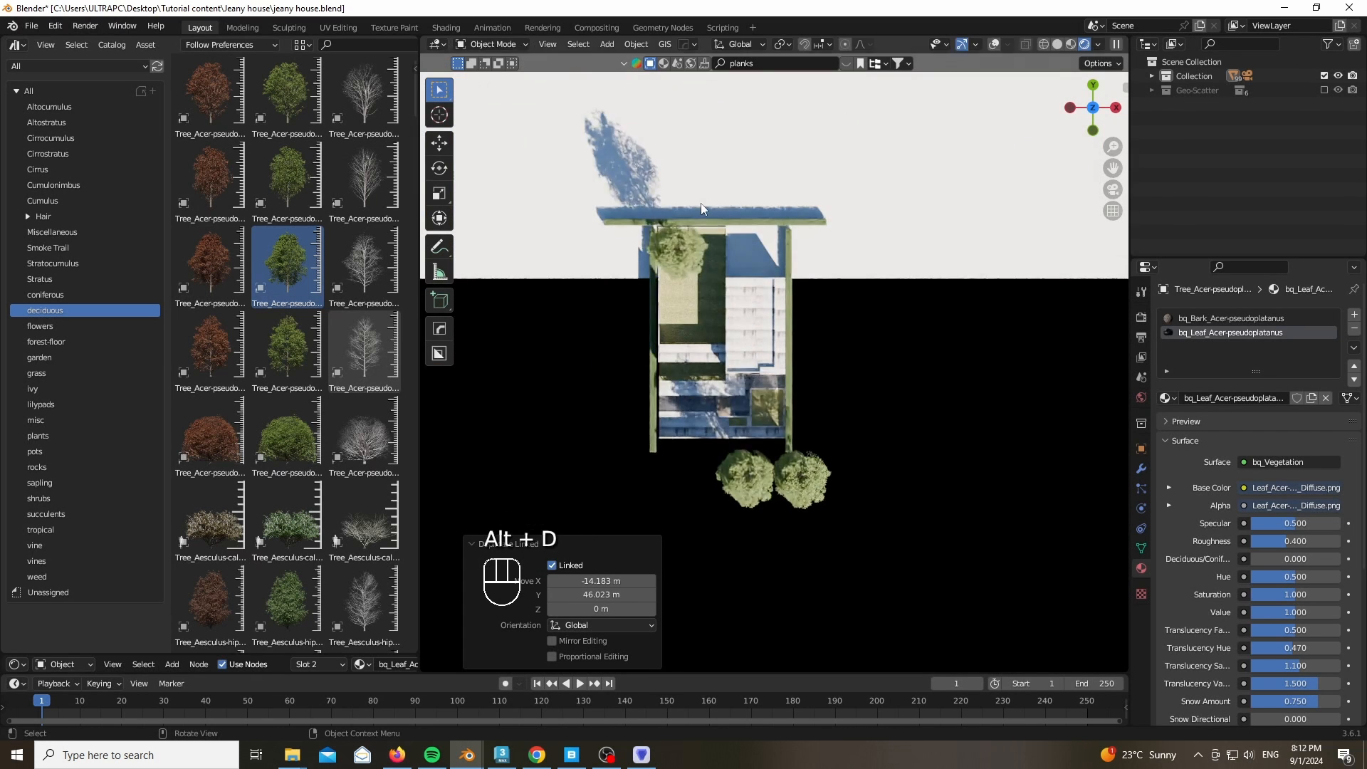
Scale the rear tree by 1.409 and move it about -8.15 m in X and -6.31 m in Z
key("KP_0")
key("n")
key("s")
left_click(905, 534)
key("g")
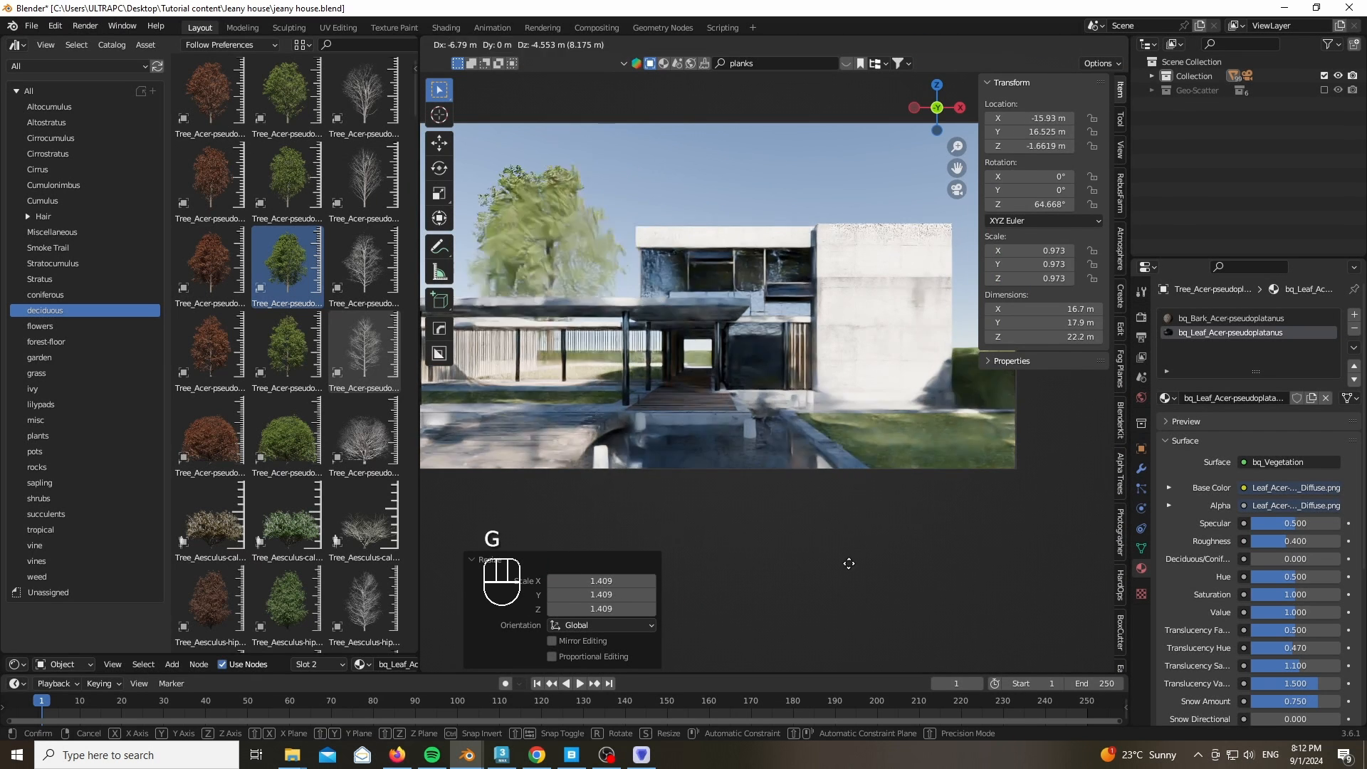
left_click(826, 587)
Move the rear tree -10.19 m along X, towards the outer edge of the camera frame
scroll(787, 553, "up", 2)
middle_click_drag(455, 413, 719, 452, "shift")
key("g")
key("x")
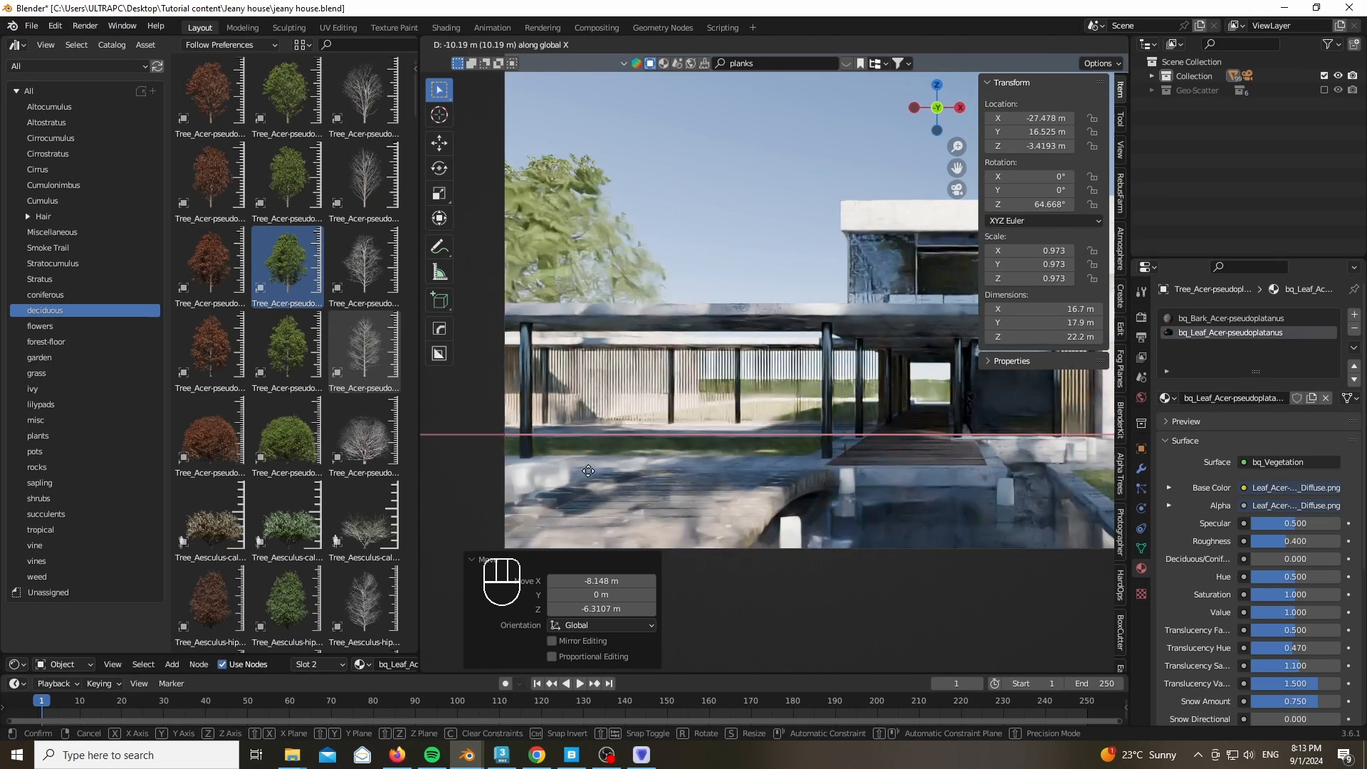
left_click(564, 447)
Narrow the asset browser and add a different green Acer pseudoplatanus tree behind the house
scroll(564, 447, "down", 5)
left_click_drag(420, 447, 379, 427)
left_click_drag(939, 108, 941, 143)
scroll(755, 371, "down", 10)
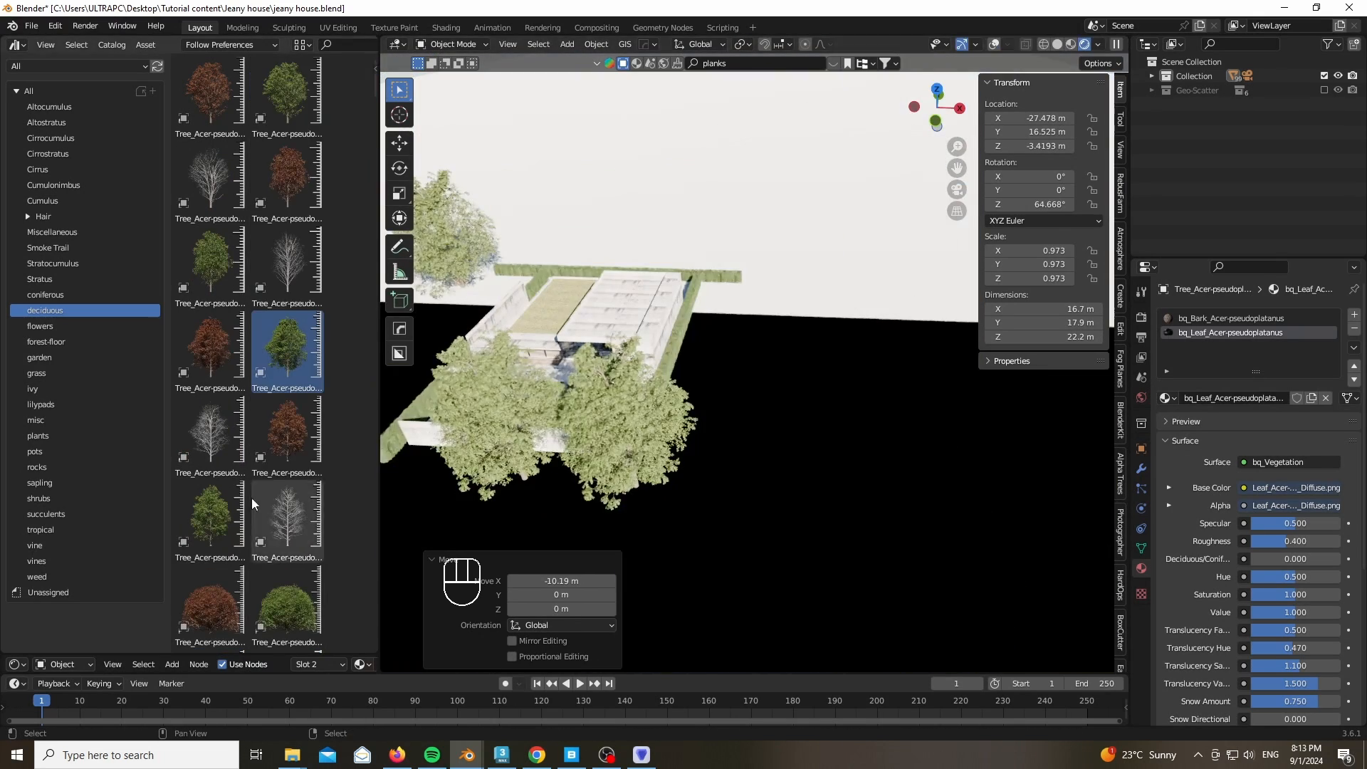
scroll(287, 513, "down", 4)
left_click_drag(210, 292, 705, 302)
Scale the new tree by 1.401 and move it in camera view behind the hedge beside the solid concrete wall
key("s")
left_click(729, 385)
key("KP_0")
key("g")
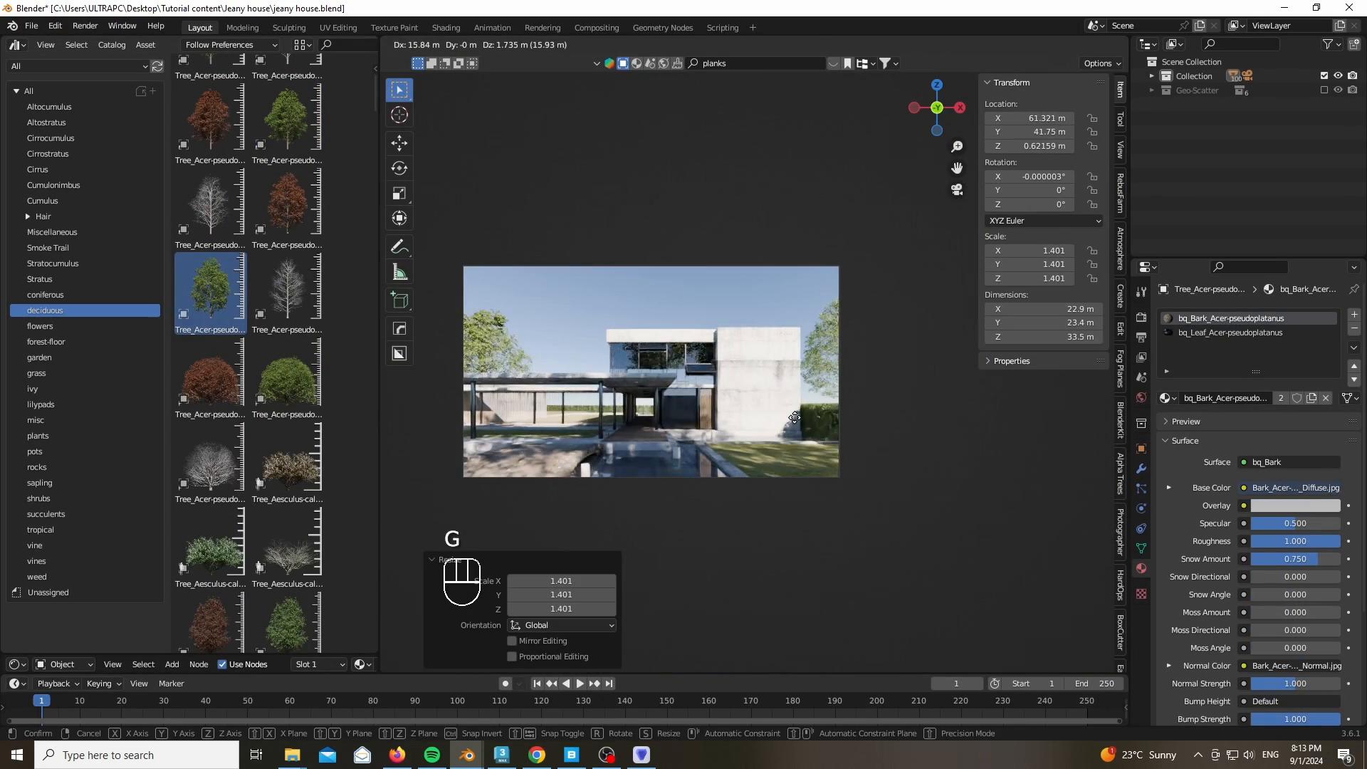
Add the round-crowned green Acer pseudoplatanus tree behind the concrete-wall side of the house and check it through the camera
middle_click_drag(641, 321, 677, 441)
scroll(676, 399, "down", 8)
left_click_drag(287, 378, 787, 299)
key("KP_0")
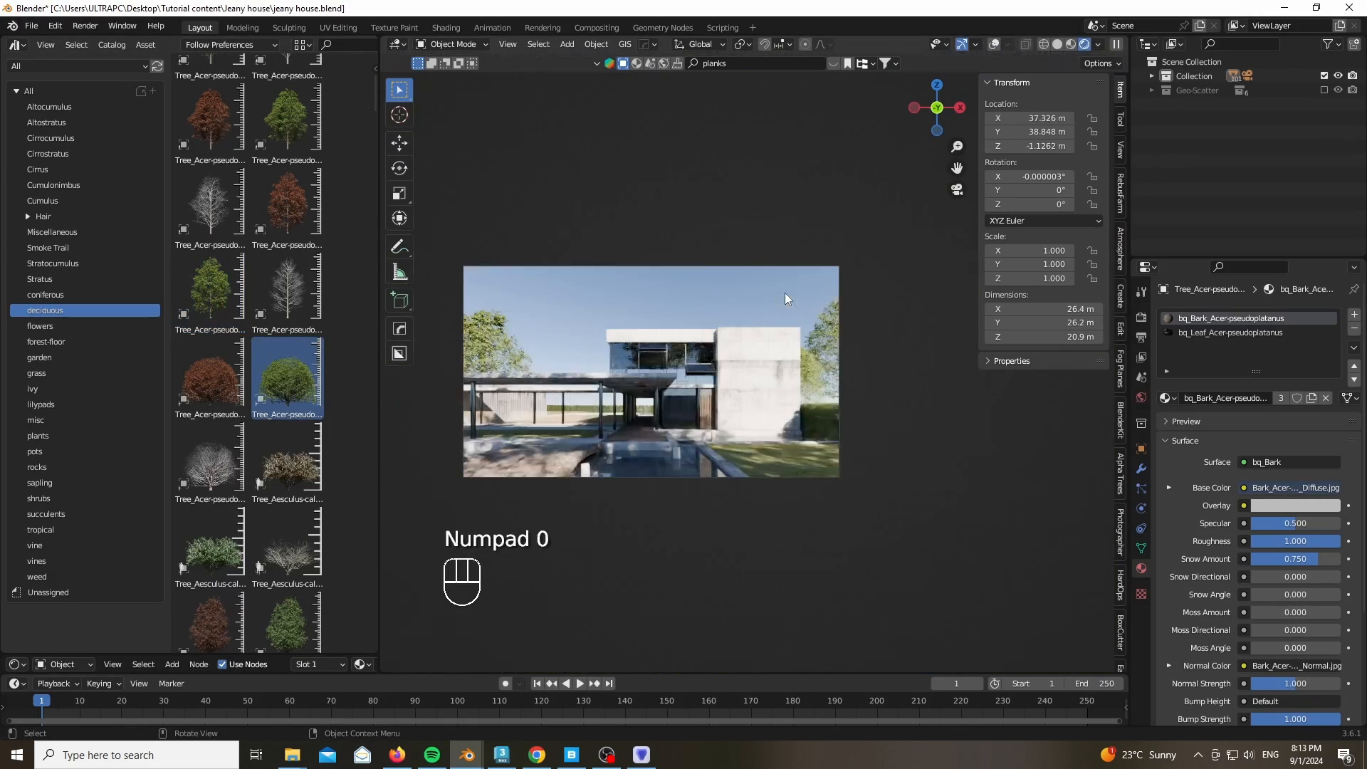
left_click(893, 395)
Enlarge the 3D view and examine the pool reflections, entrance deck and surrounding trees through the camera
scroll(824, 285, "up", 3)
left_click_drag(380, 435, 23, 438)
scroll(331, 562, "up", 7)
left_click(308, 461)
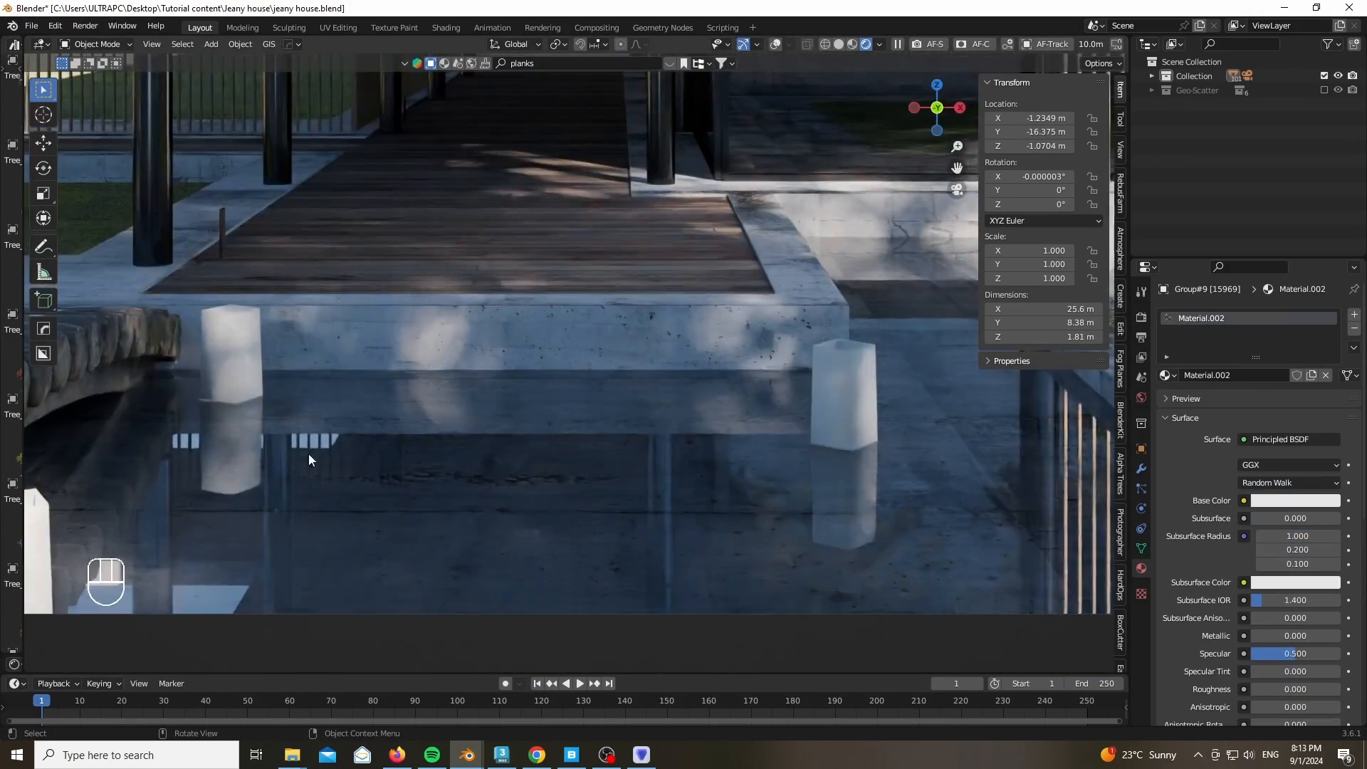
middle_click_drag(903, 526, 754, 480, "shift")
scroll(754, 480, "up", 1)
scroll(689, 510, "down", 8)
scroll(689, 509, "up", 1)
middle_click_drag(690, 510, 546, 604, "shift")
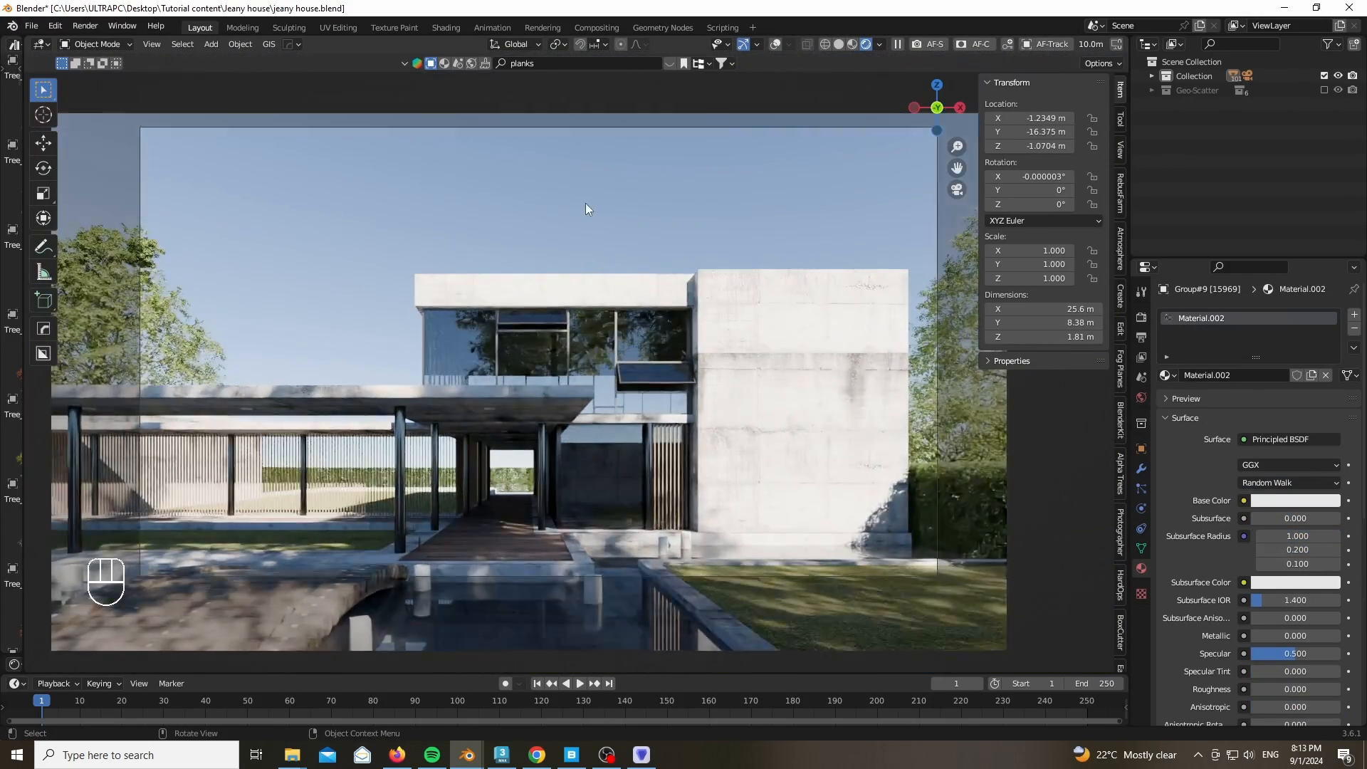
Widen the asset browser, browse the coniferous assets and add a slender green Pinus ponderosa tree near the courtyard
left_click_drag(937, 108, 937, 183)
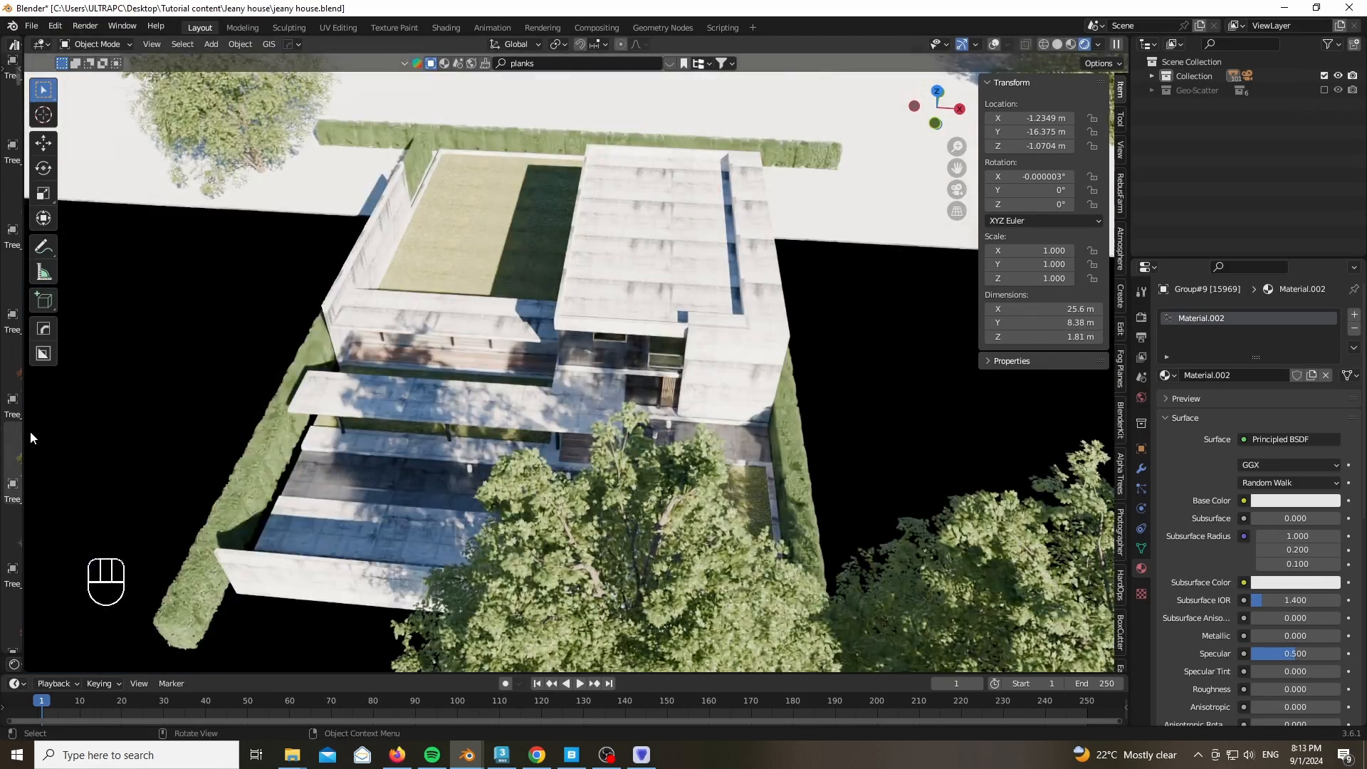
left_click_drag(24, 437, 351, 421)
left_click(45, 295)
scroll(266, 274, "down", 10)
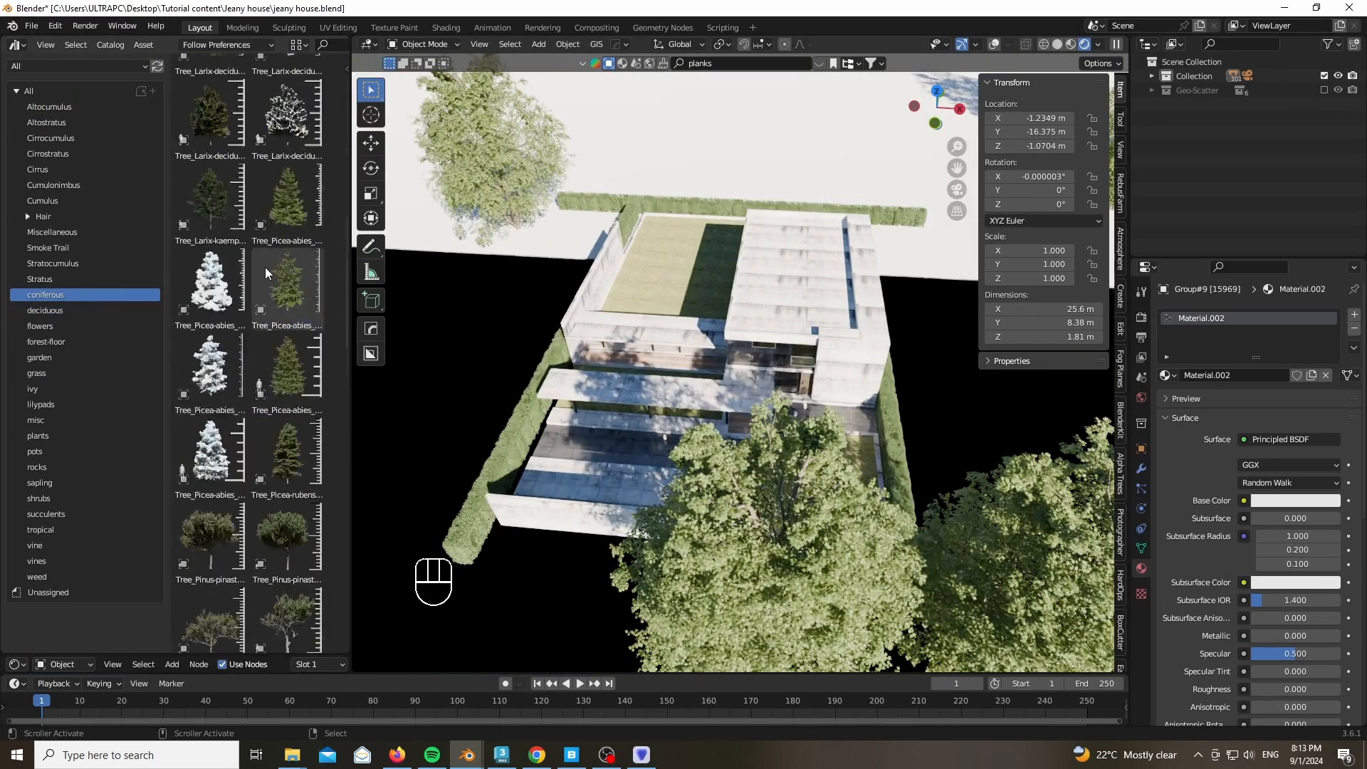
scroll(205, 456, "down", 4)
scroll(270, 382, "down", 10)
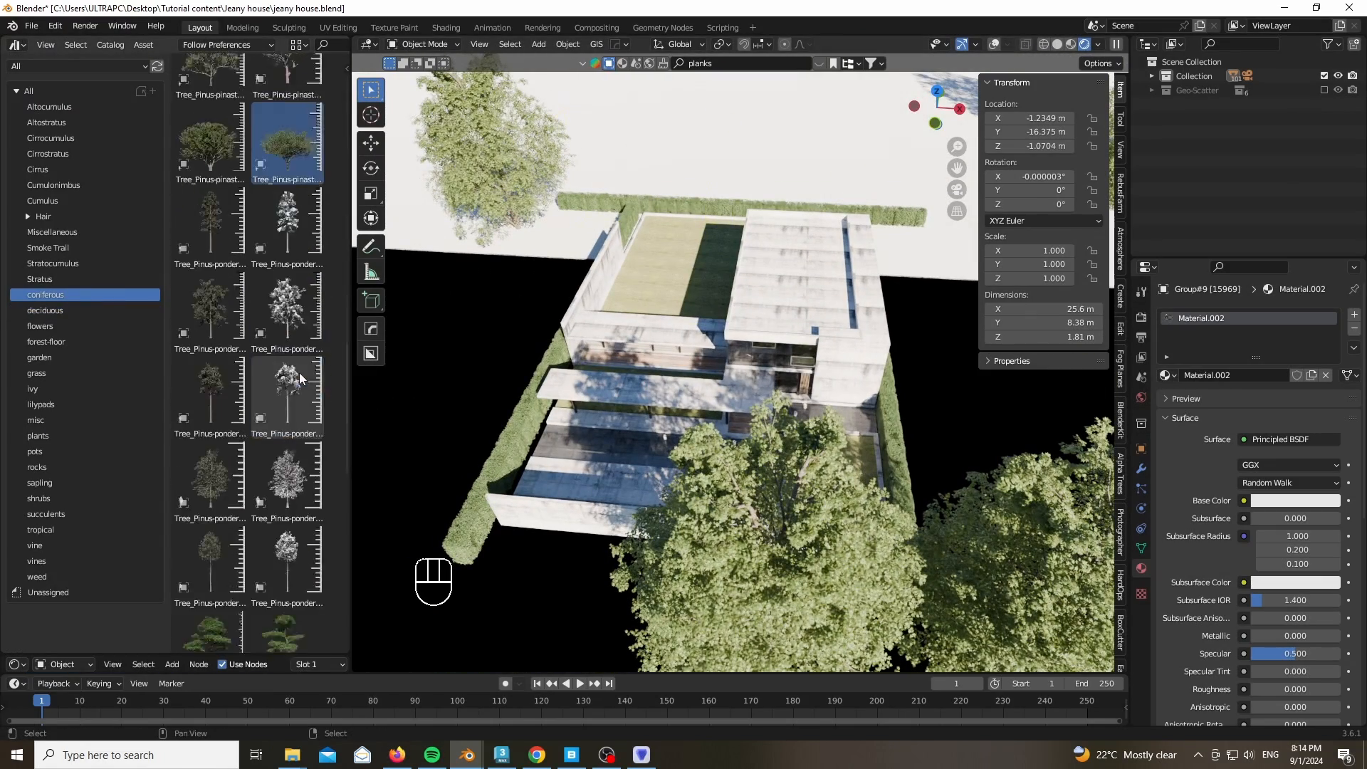
left_click_drag(211, 356, 551, 354)
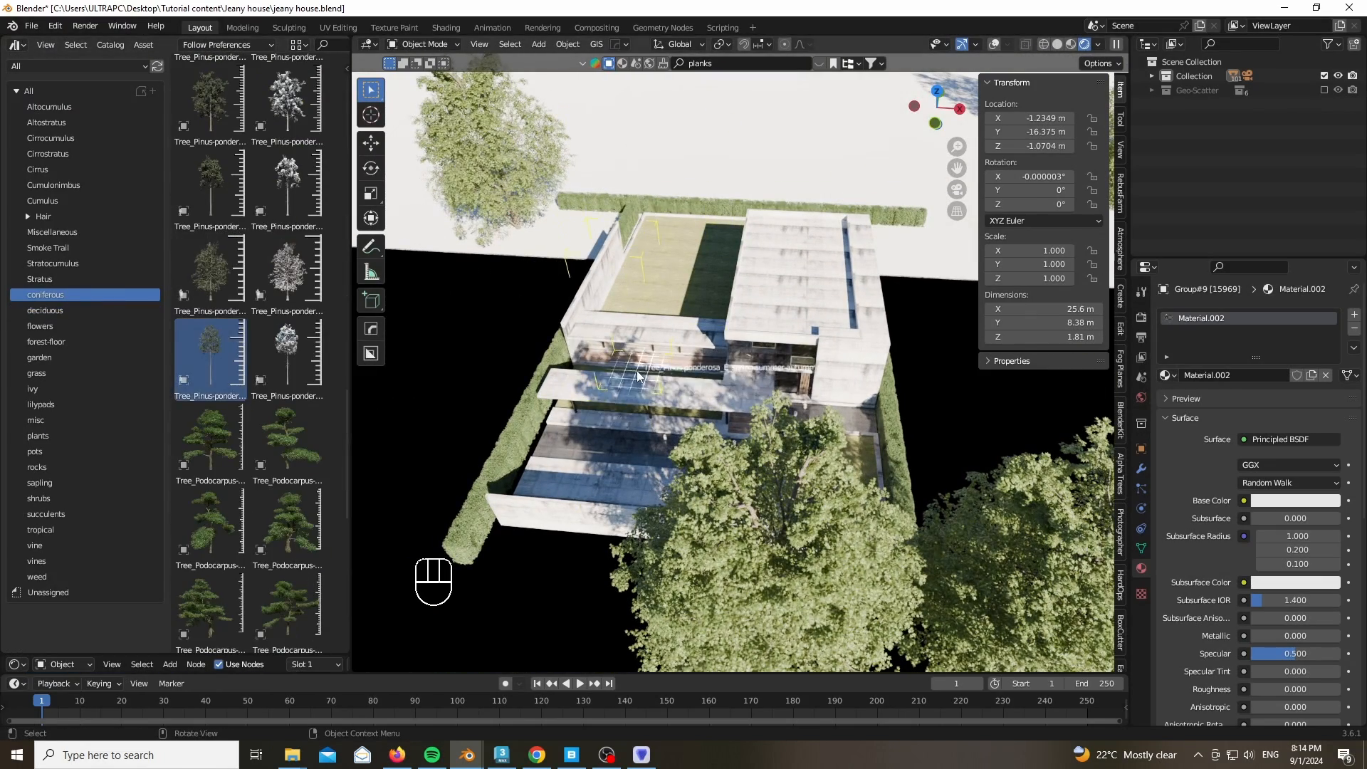
left_click_drag(637, 375, 637, 375)
Position the pine in the grass strip behind the canopy, moving it about 7.47 m in X and -0.55 m in Z
key("shift+z")
key("KP_0")
key("g")
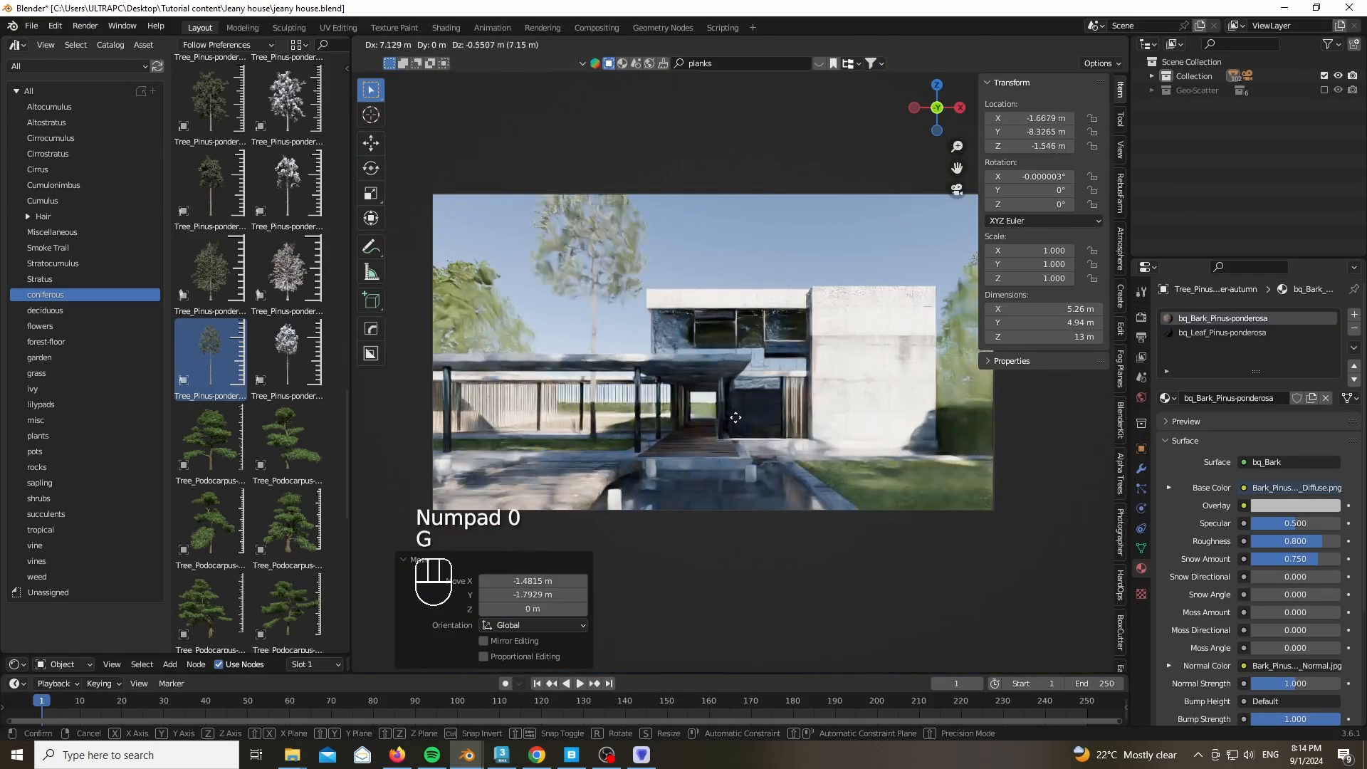
left_click(743, 417)
middle_click_drag(743, 417, 734, 477)
scroll(712, 427, "up", 5)
scroll(676, 399, "down", 4)
Browse the coniferous assets and add the green Cedrus_B tree on the rear lawn, checking it through the camera
scroll(251, 298, "up", 14)
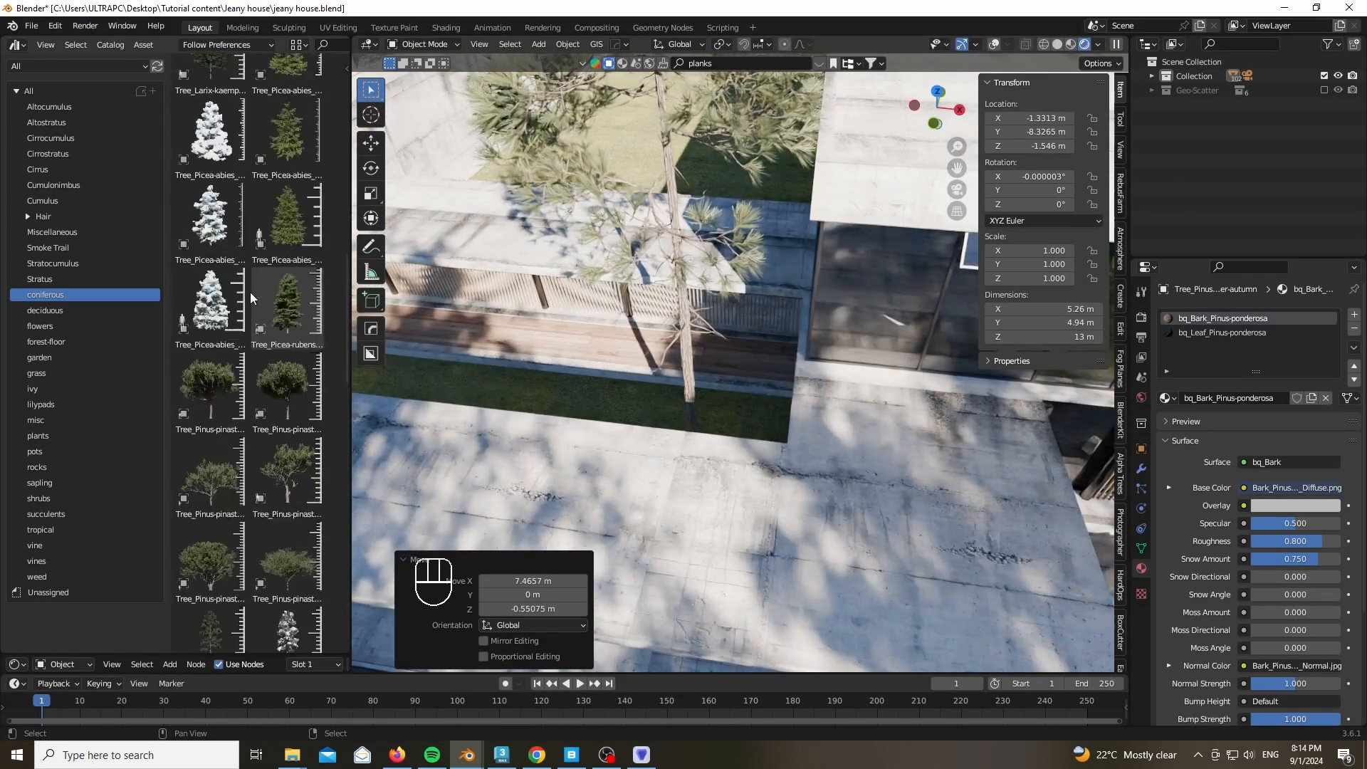
scroll(251, 299, "up", 15)
scroll(494, 459, "down", 9)
scroll(209, 347, "up", 4)
left_click_drag(554, 240, 554, 240)
key("KP_0")
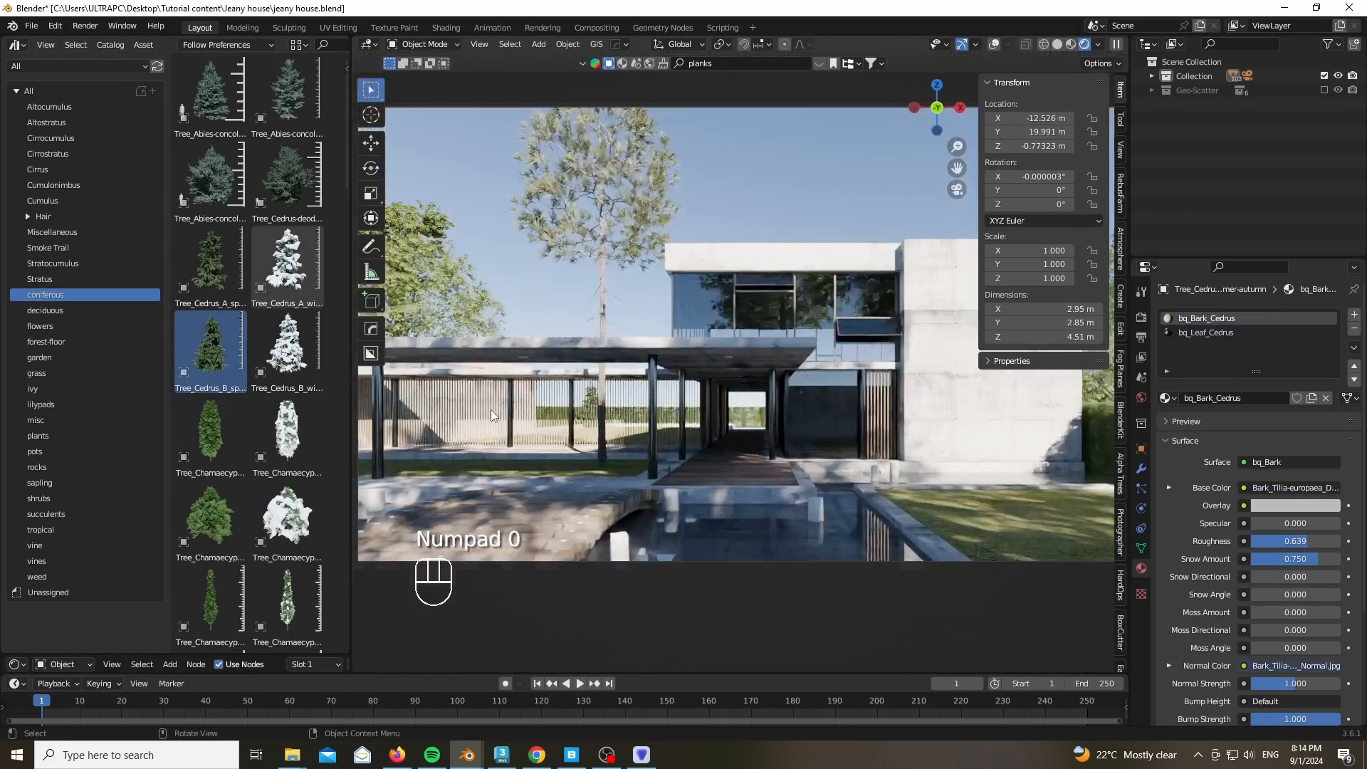
Rescale the small cedar on the rear lawn and delete the tall pine behind the canopy
scroll(627, 370, "up", 6)
key("s")
scroll(712, 320, "down", 8)
key("x")
left_click(765, 229)
scroll(765, 228, "down", 1)
scroll(712, 285, "up", 2)
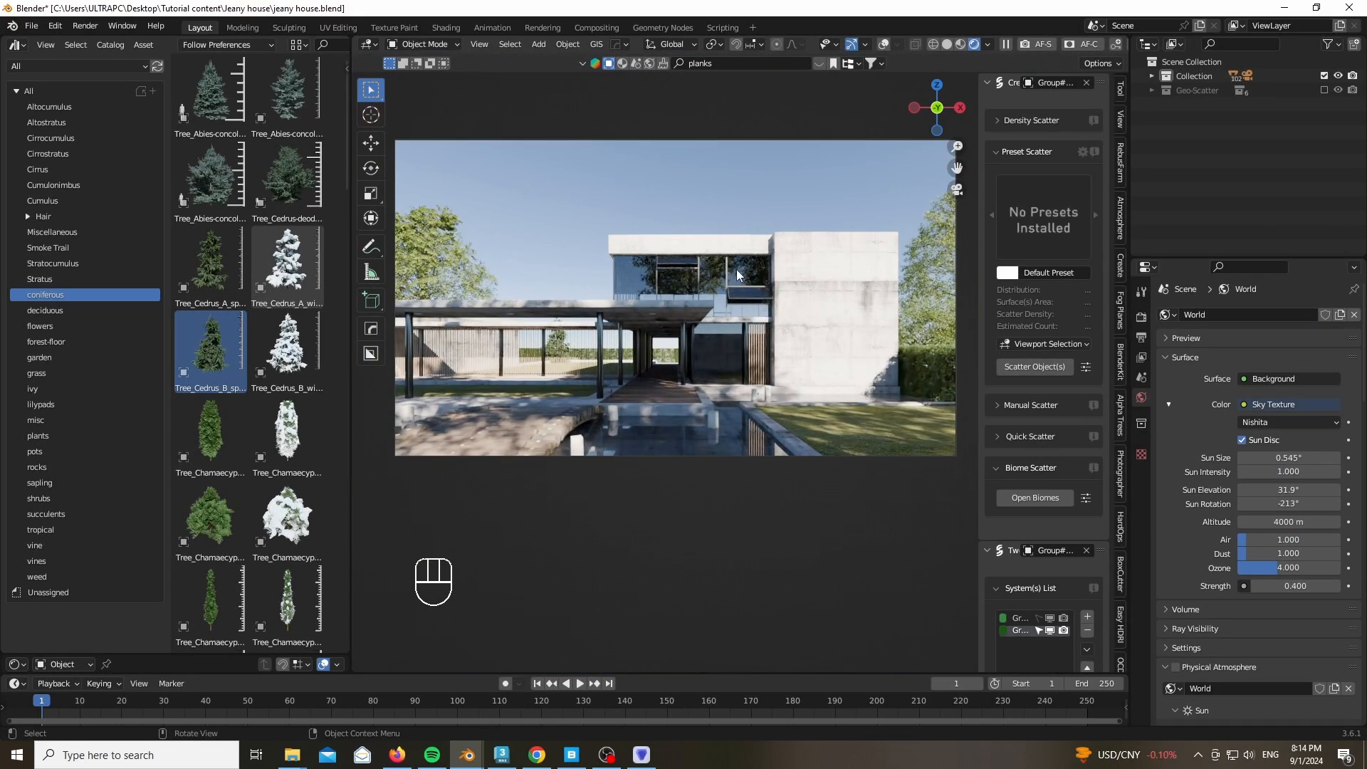
scroll(677, 321, "down", 2)
scroll(641, 342, "up", 3)
scroll(624, 349, "down", 1)
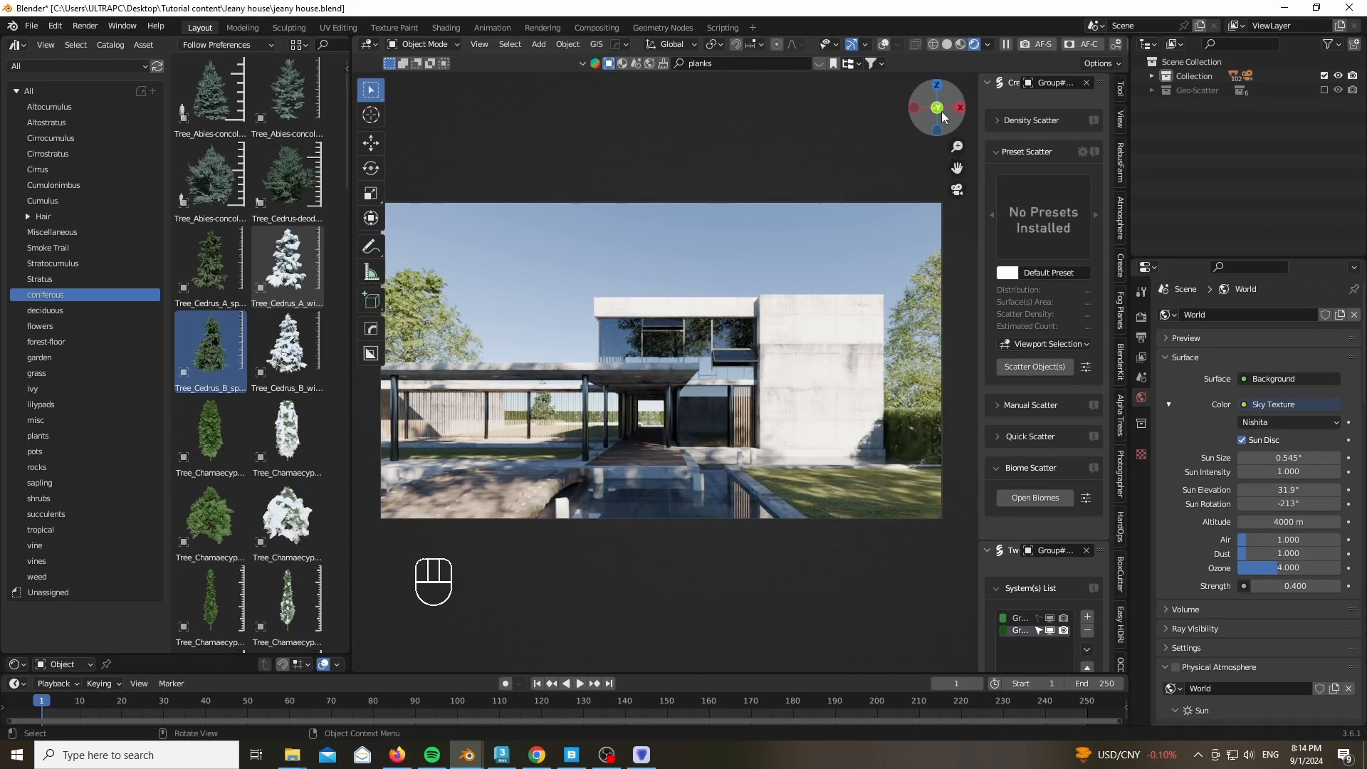
Add the green Acer-pseudoplatanus from the deciduous assets far behind the house, scale it to 1.579 and position it in the camera view
left_click(957, 190)
left_click(45, 310)
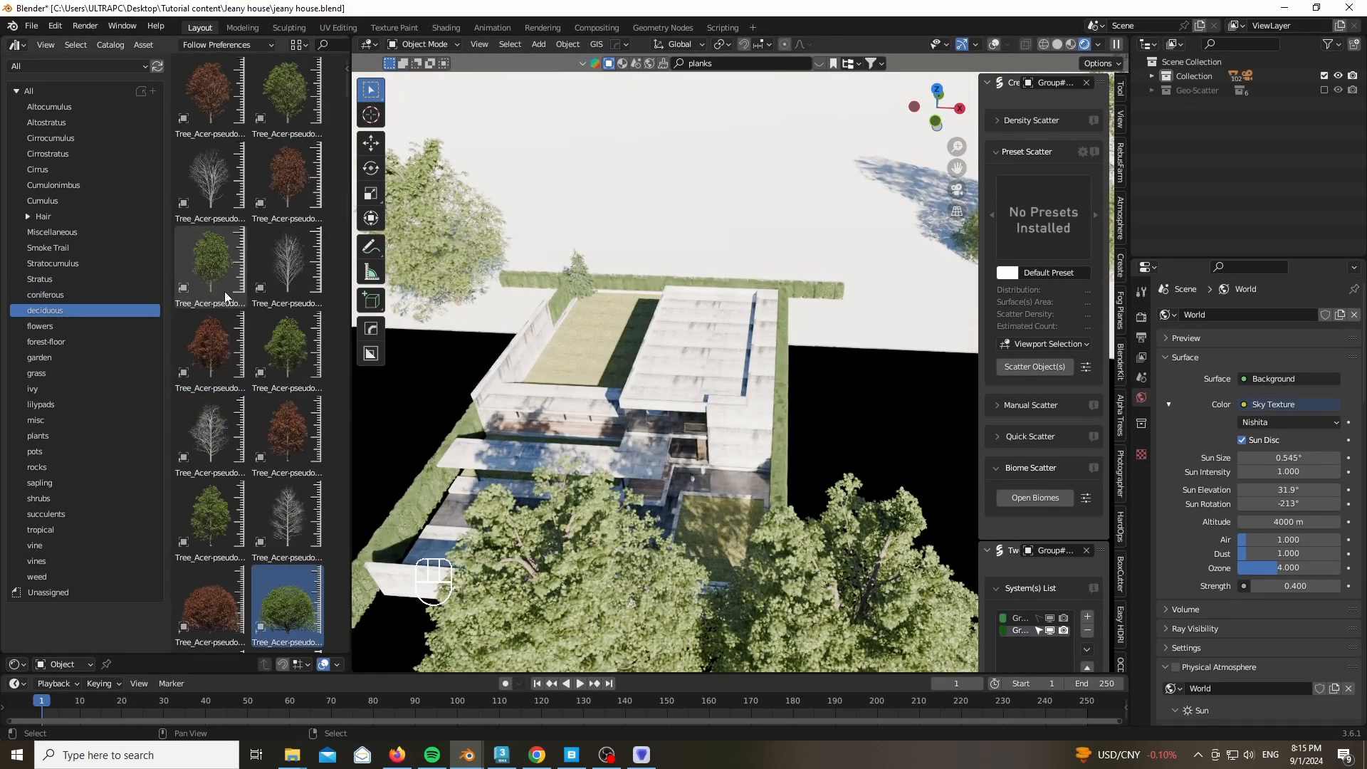
scroll(641, 356, "down", 3)
left_click_drag(288, 96, 627, 298)
key("s")
left_click(641, 320)
key("KP_0")
key("g")
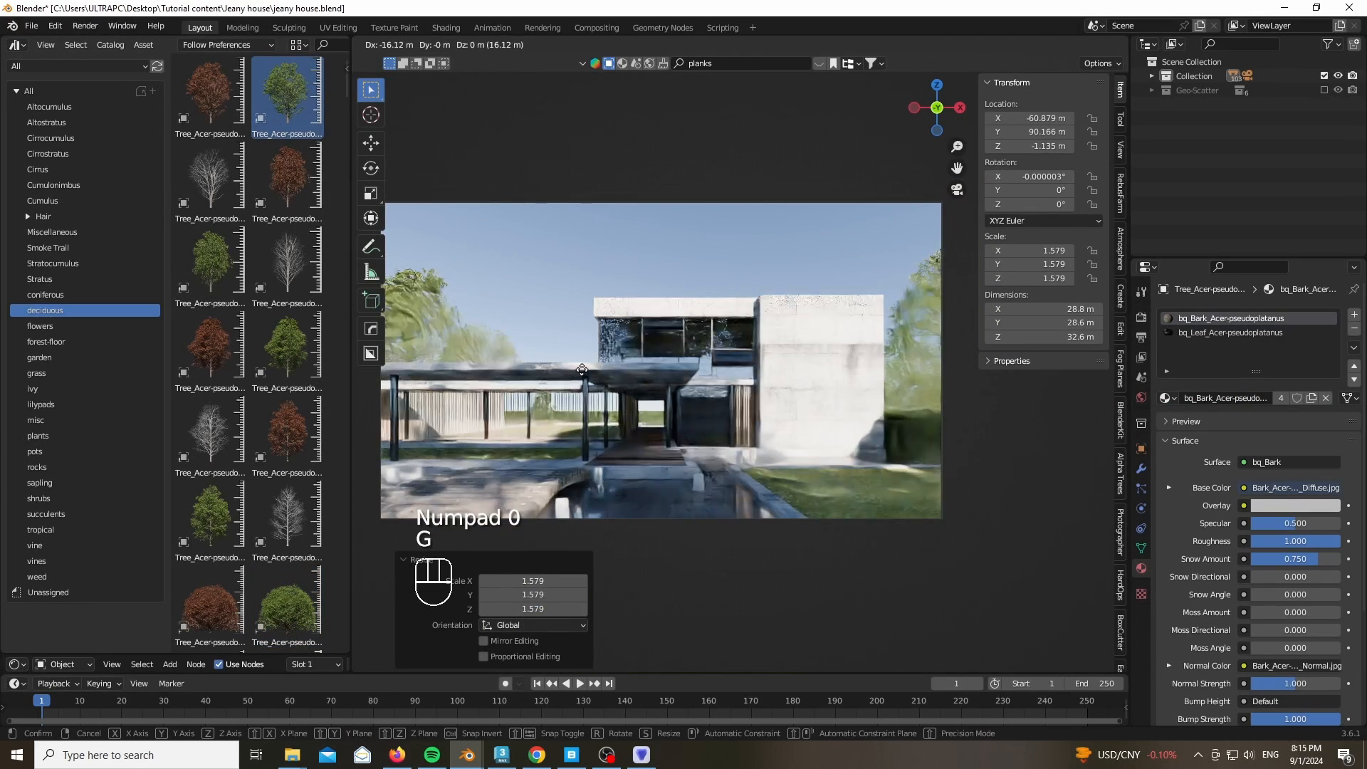
left_click(553, 351)
Add a second green Acer-pseudoplatanus far behind the house, scale it to 1.886 and move it beside the first background tree
left_click(957, 190)
middle_click_drag(683, 321, 641, 370)
scroll(612, 356, "down", 8)
left_click_drag(211, 518, 630, 288)
key("s")
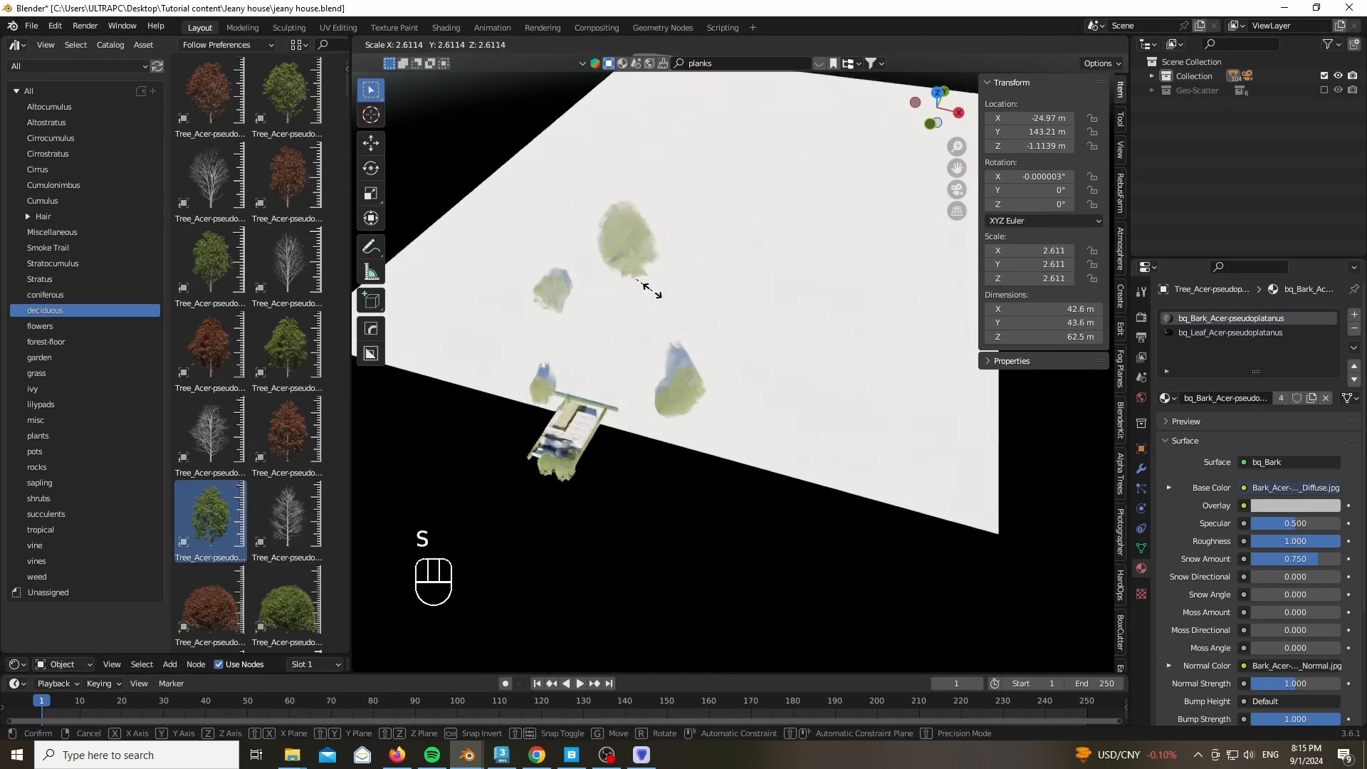
left_click(646, 290)
key("g")
left_click(617, 317)
Add the green Aesculus-hippocastanum from the deciduous assets to the background and shift it in the camera view to behind the canopy
scroll(283, 467, "down", 17)
scroll(282, 470, "down", 2)
left_click_drag(288, 341, 638, 293)
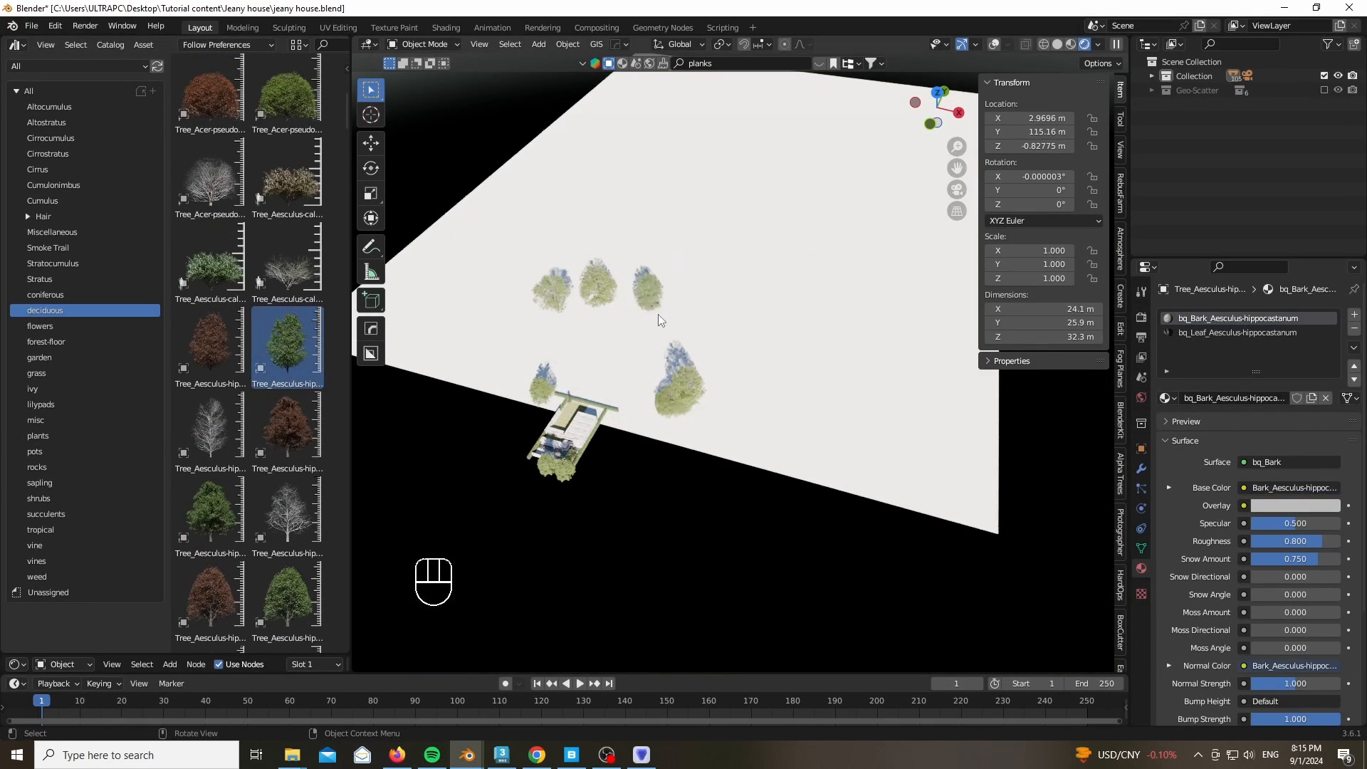
key("KP_0")
key("g")
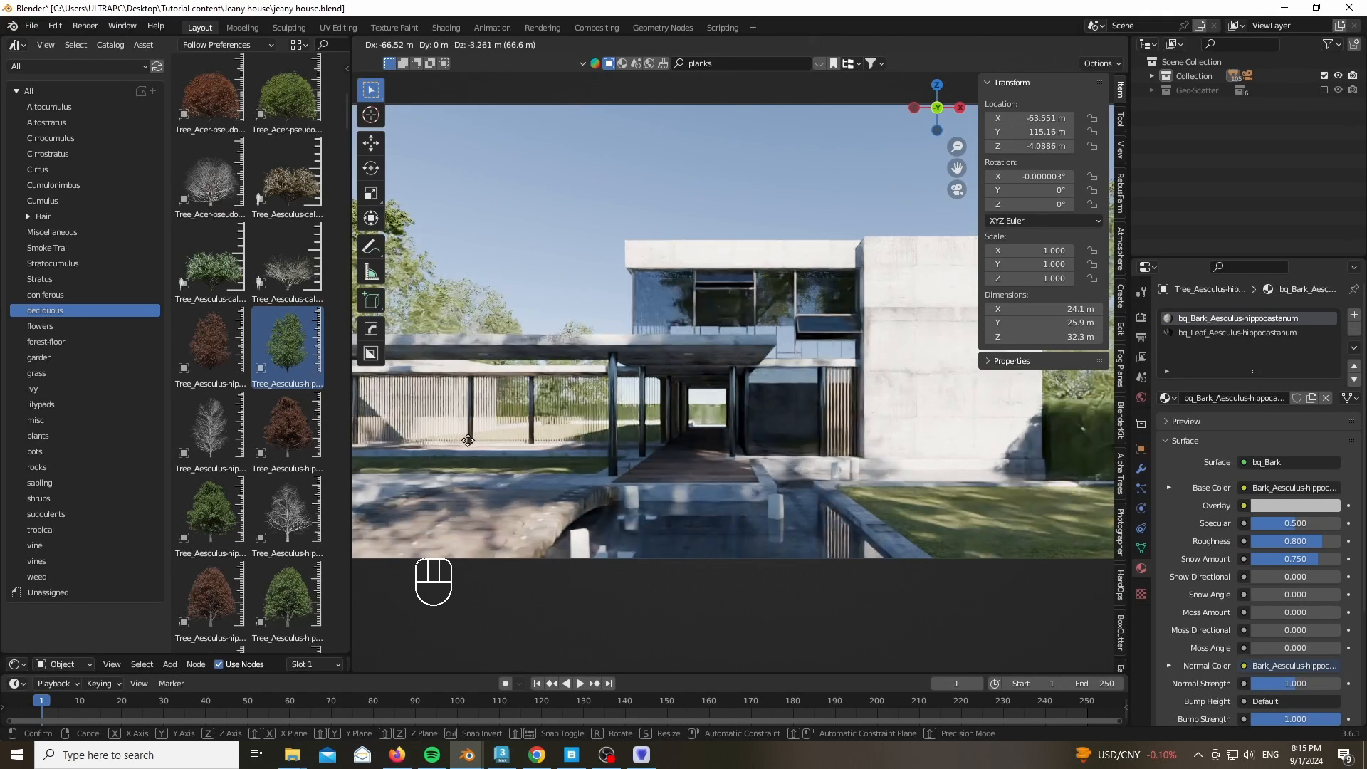
left_click(491, 434)
Reposition the second background Acer in the camera view to about X -53.9 m, Y 117.7 m and Z -11.6 m
left_click(463, 299)
key("g")
left_click(656, 401)
scroll(656, 401, "down", 3)
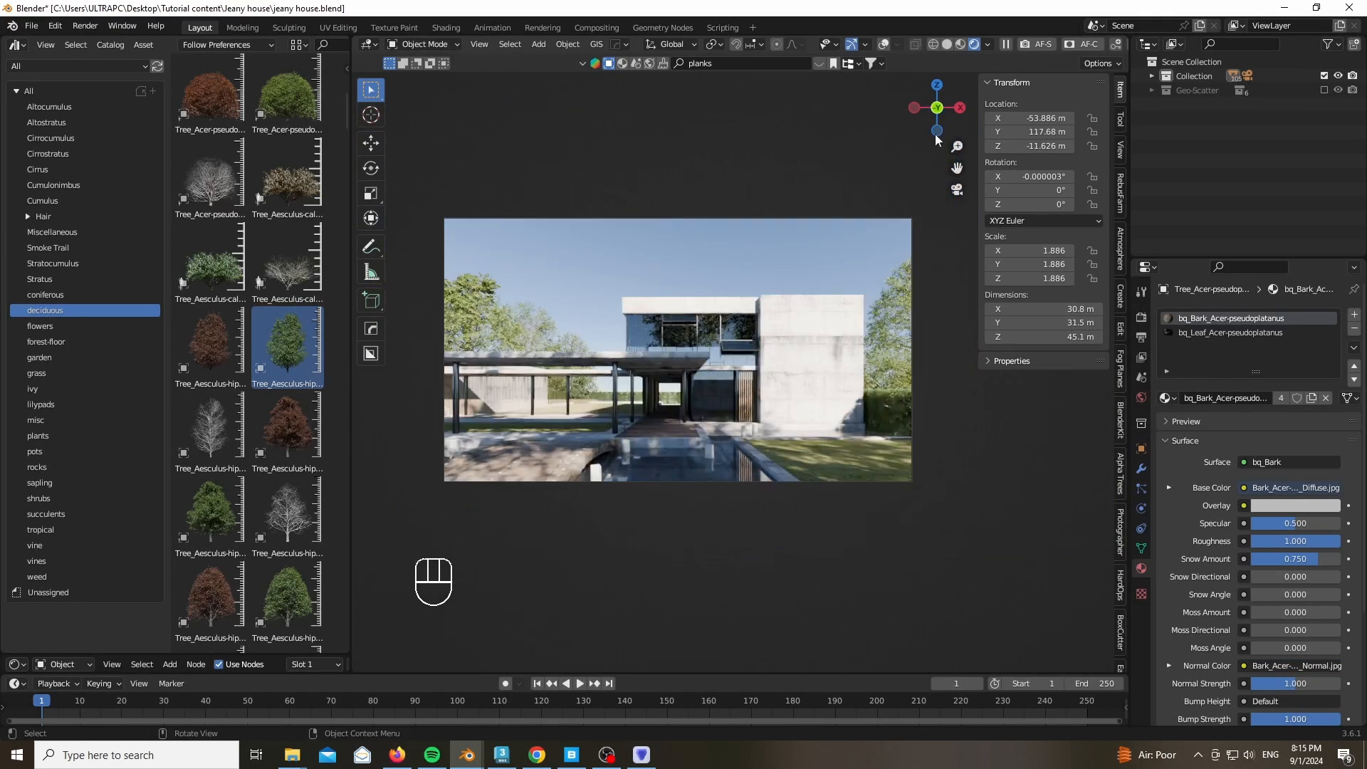
Add a plane mesh and move it within the ground plane to beyond the background trees, at about X -80.8 m and Y 230.9 m
middle_click_drag(655, 401, 629, 390)
scroll(630, 390, "down", 1)
key("shift+a")
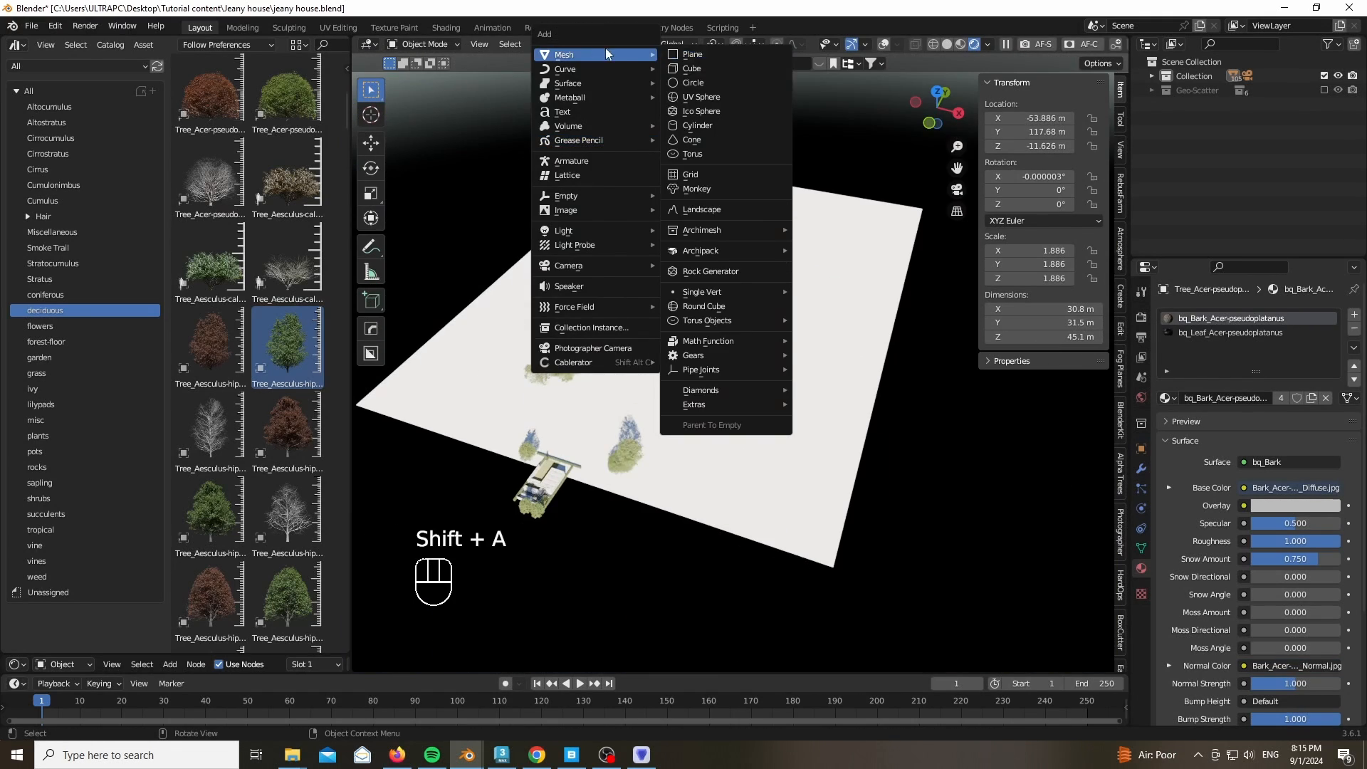
left_click(700, 54)
key("g")
key("shift+z")
left_click(690, 302)
Give the plane a new material with a black base colour
left_click(1256, 375)
left_click(1293, 501)
left_click_drag(1322, 320, 1322, 403)
Show the viewport overlays and scale the plane's mesh by 20 along Y in Edit Mode
left_click(994, 44)
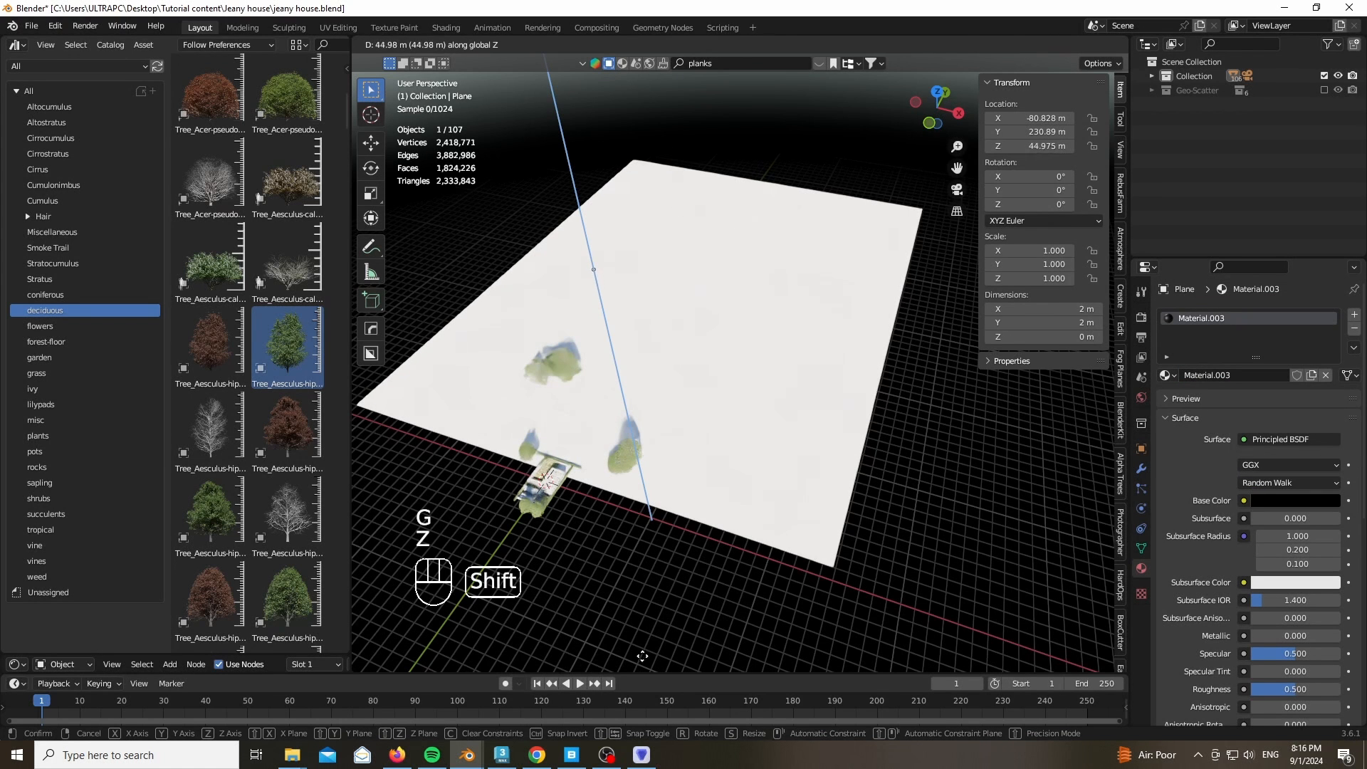
right_click(625, 507)
scroll(647, 301, "up", 5)
scroll(503, 298, "up", 7)
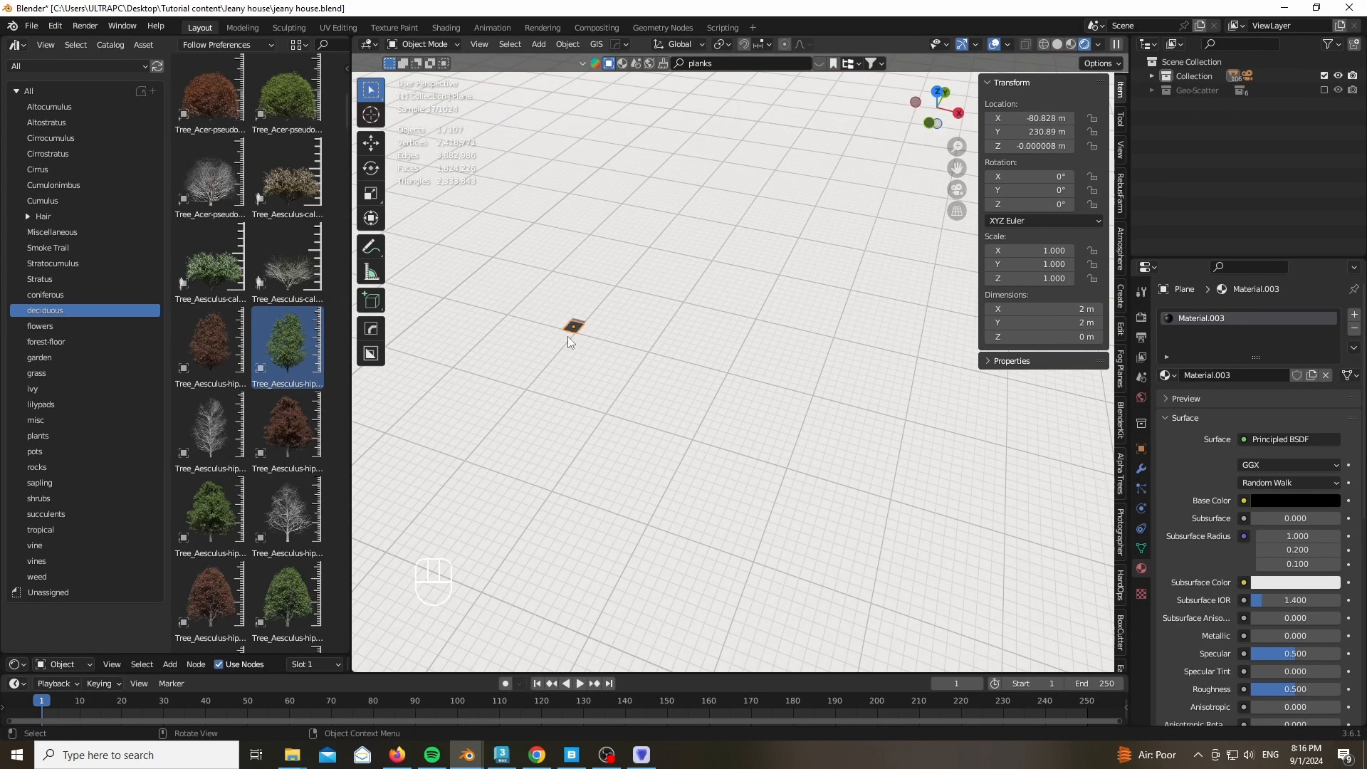
scroll(568, 333, "up", 8)
key("Tab")
key("2")
key("0")
key("Return")
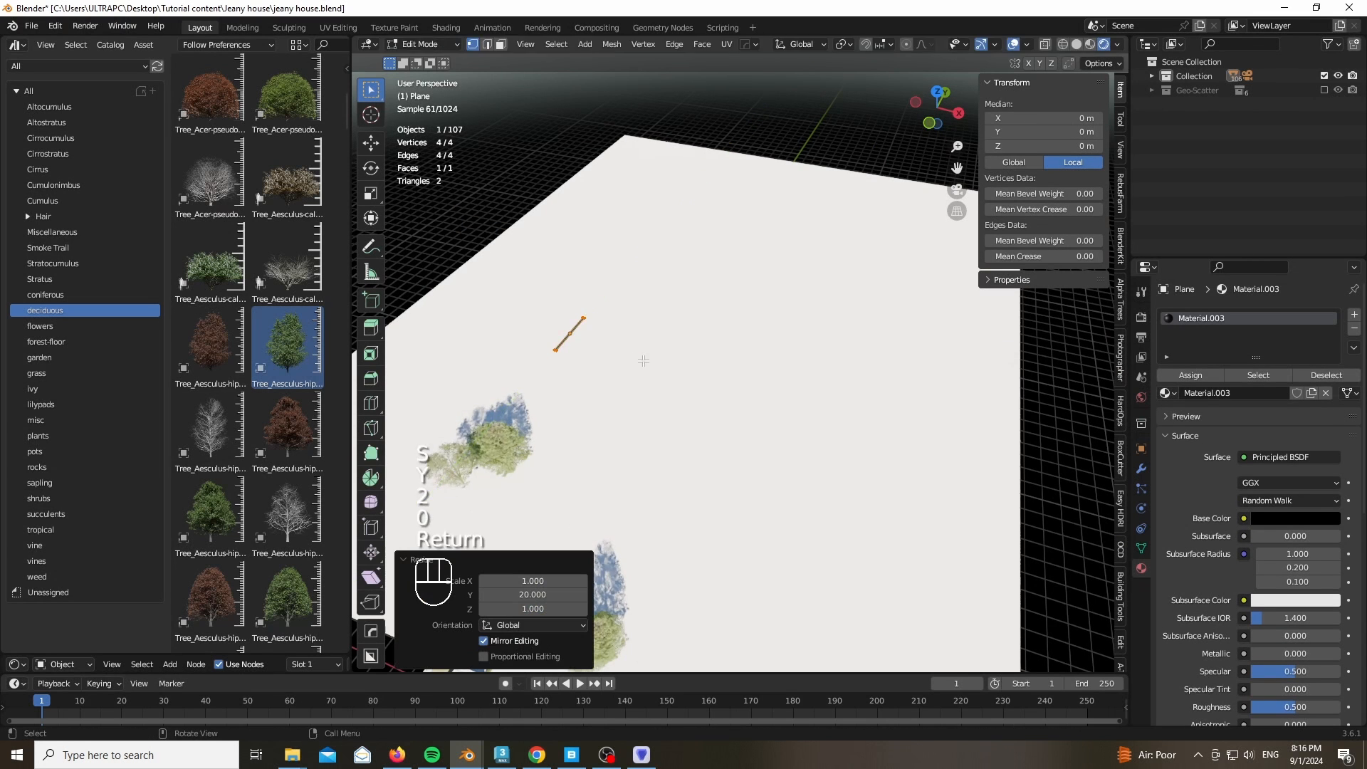
Double the plane's mesh size and widen it along X to about 814 m so it spans beyond the ground
key("s")
key("x")
key("Return")
key("s")
key("2")
key("Return")
key("s")
key("x")
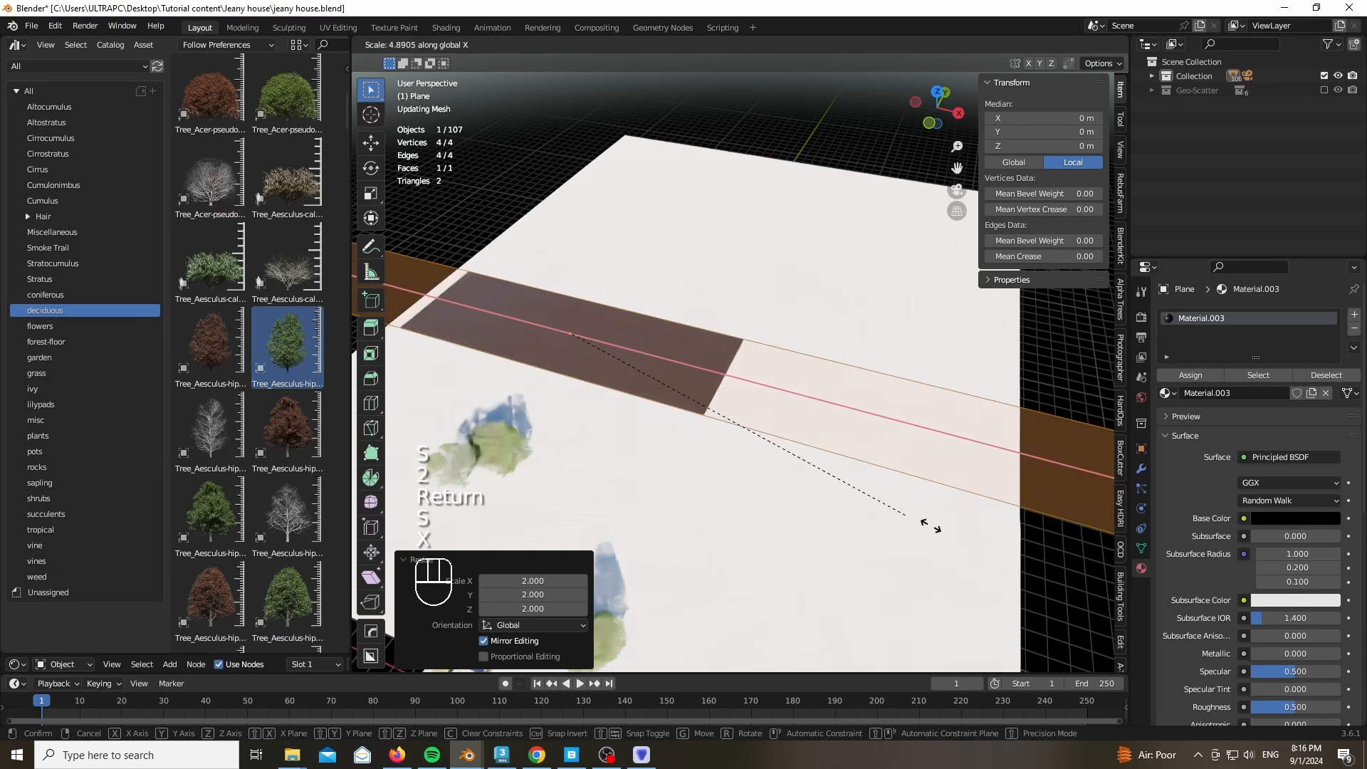
left_click(876, 478)
Stretch the plane's mesh along Y to about 152 m, shift it along Y and return to Object Mode
scroll(769, 403, "down", 4)
key("s")
key("y")
left_click(893, 353)
key("g")
key("y")
left_click(907, 319)
key("Tab")
Identify the duplicate overlapping the large ground plane by hiding and revealing it, and delete that duplicate
left_click(791, 463)
key("h")
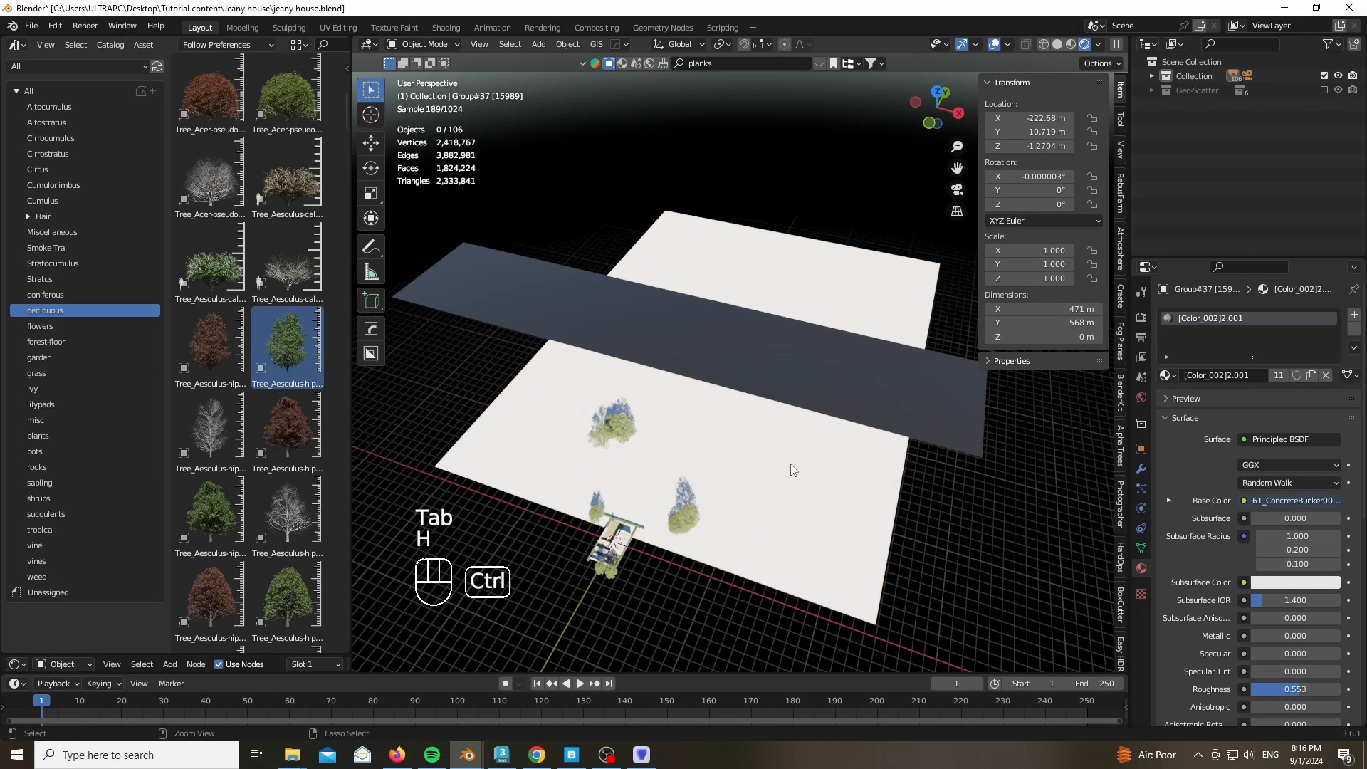
key("ctrl+z")
key("g")
right_click(870, 393)
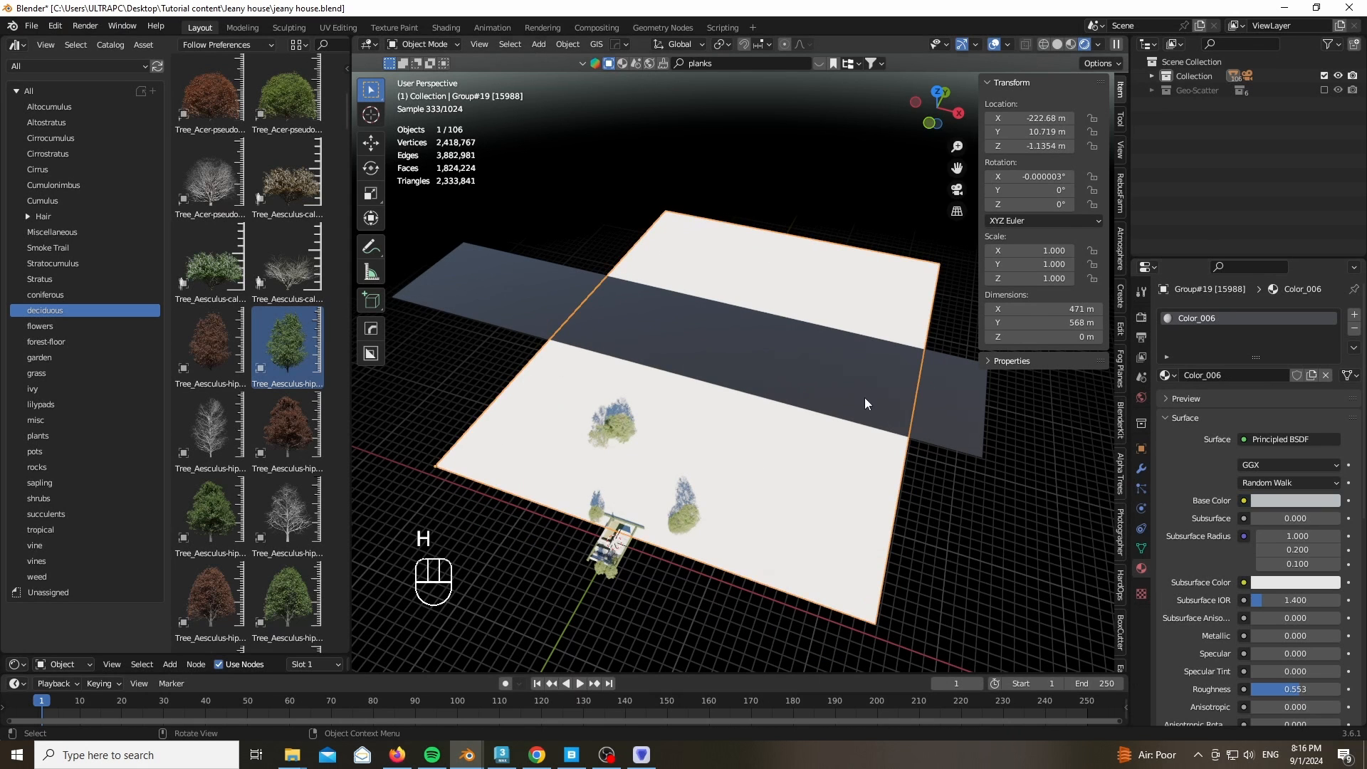
left_click(785, 469)
key("g")
key("alt+h")
left_click(819, 284)
key("x")
left_click(857, 281)
Replace the large ground plane's material with a new one that has a dark green base colour
left_click(859, 281)
left_click(1354, 328)
left_click(1264, 377)
left_click(1286, 501)
left_click(1241, 334)
left_click(1286, 501)
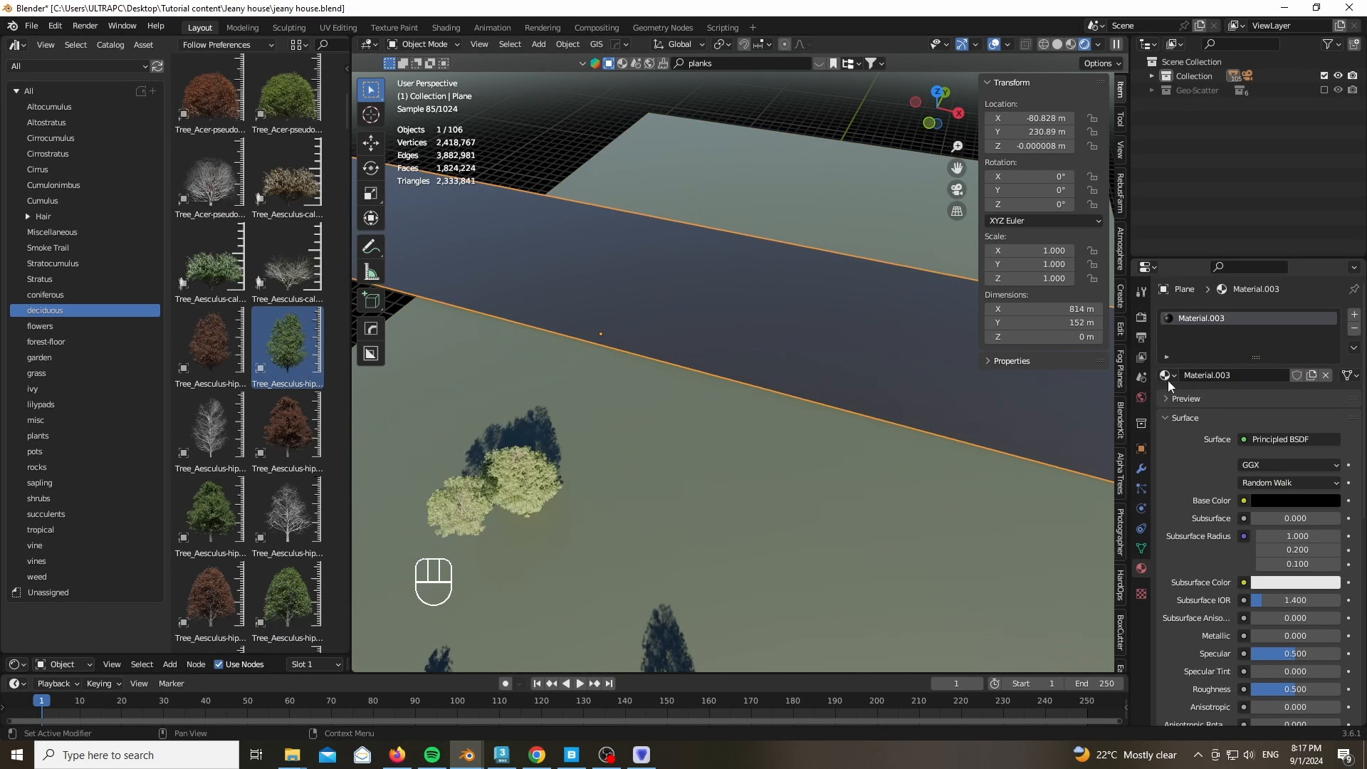
Replace the wide background plane's material with a new one that has a dark green base colour
left_click(1354, 329)
left_click(1272, 377)
left_click(1310, 501)
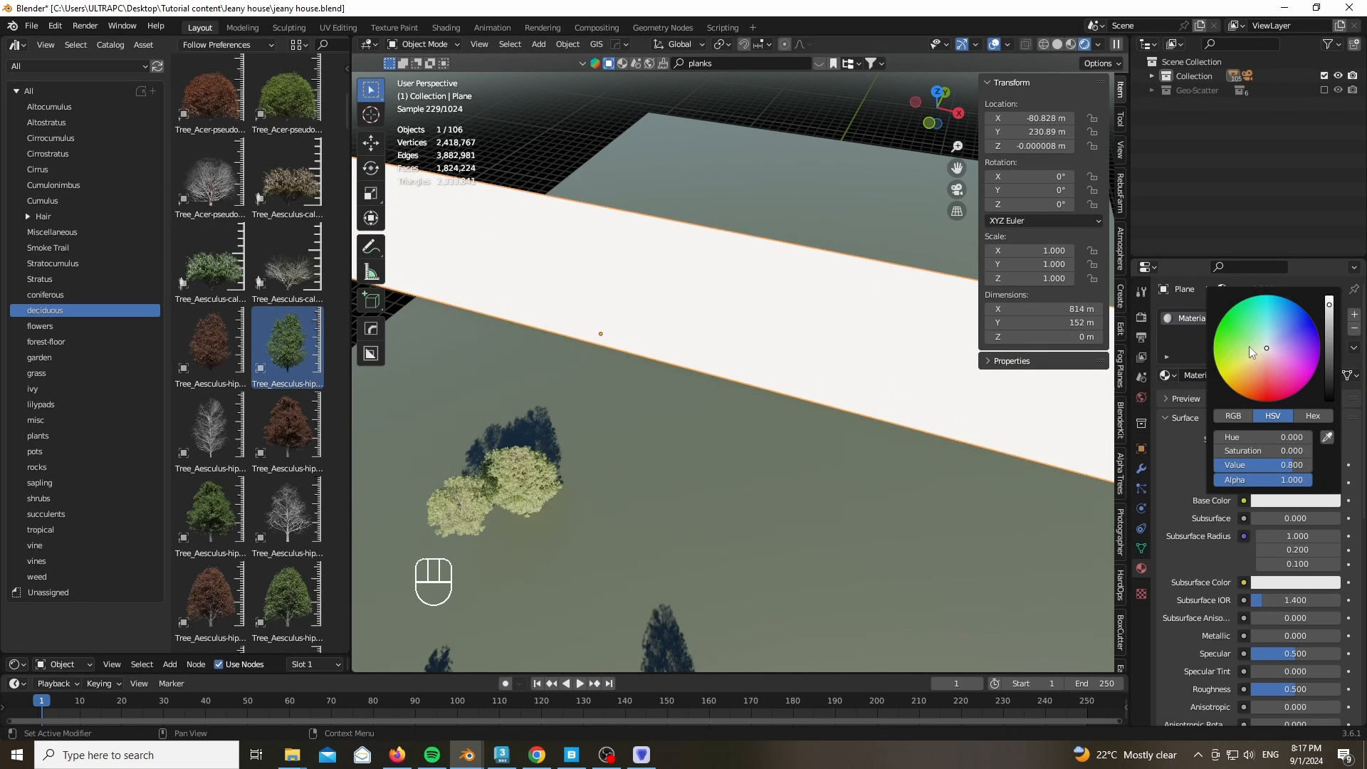
left_click_drag(1290, 465, 1218, 465)
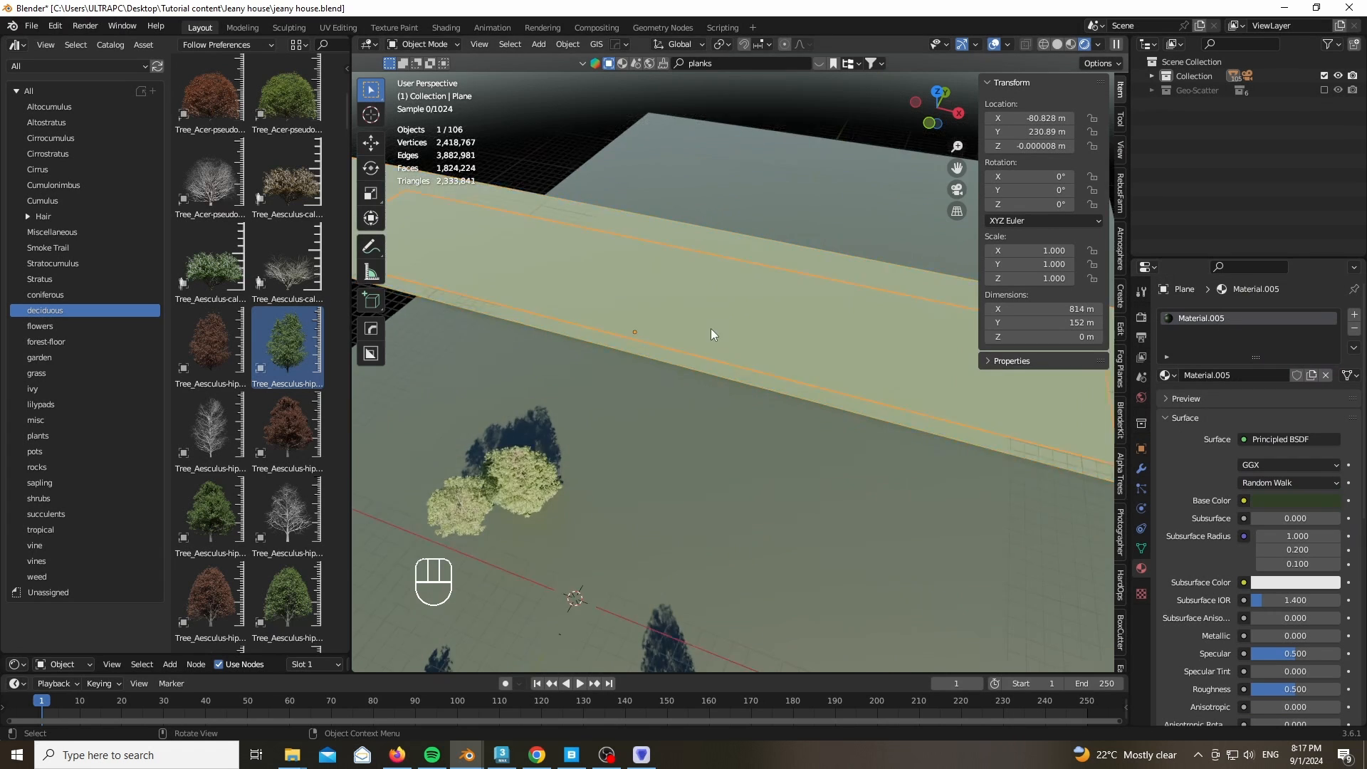
Raise the background plane about 1.1 m along Z and check it through the camera
scroll(710, 328, "down", 4)
key("g")
key("z")
left_click(764, 342)
key("KP_0")
key("KP_0")
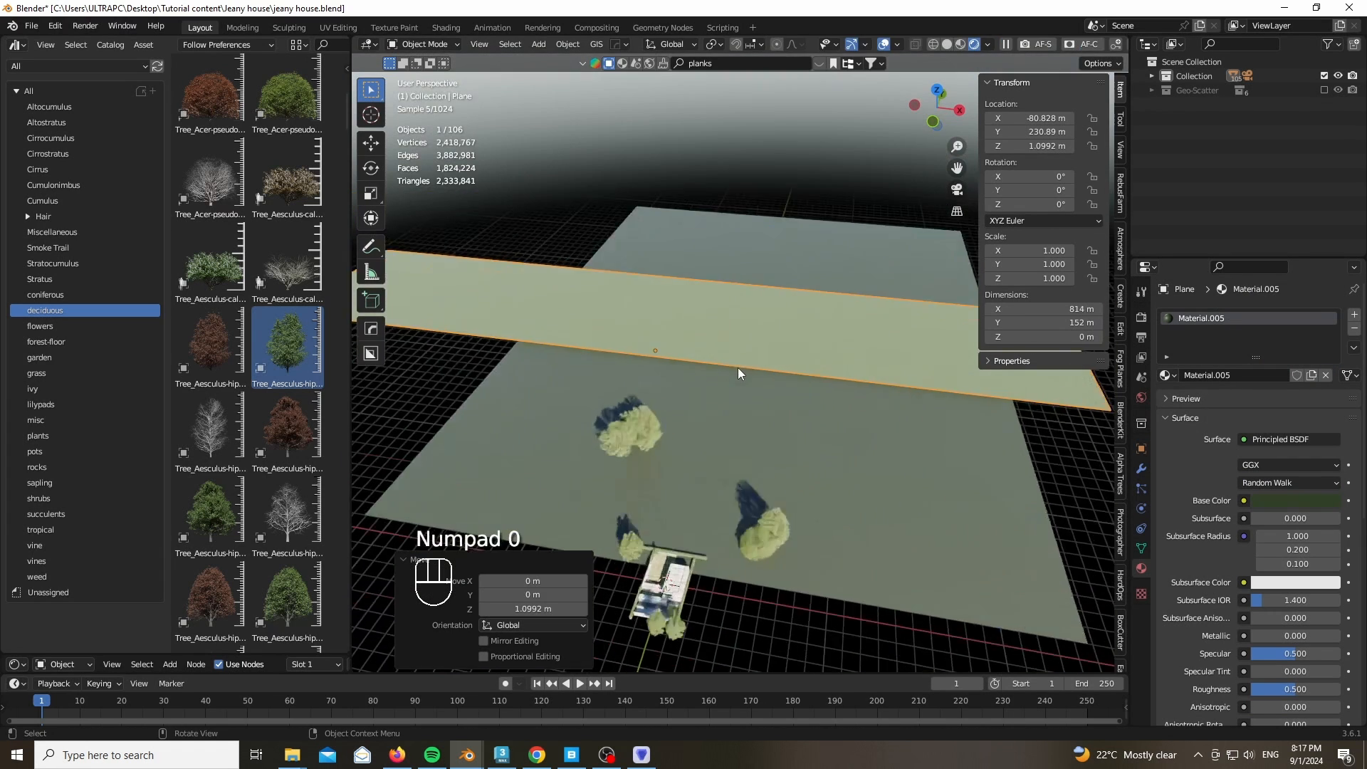
Extend the background plane's mesh along Y to about 270 m and move it farther away from the house
key("Tab")
key("s")
key("y")
left_click(881, 325)
key("g")
key("y")
left_click(785, 250)
Subdivide the background plane's whole mesh repeatedly with one cut each time to form a fine grid
right_click(783, 249)
left_click(718, 289)
right_click(718, 289)
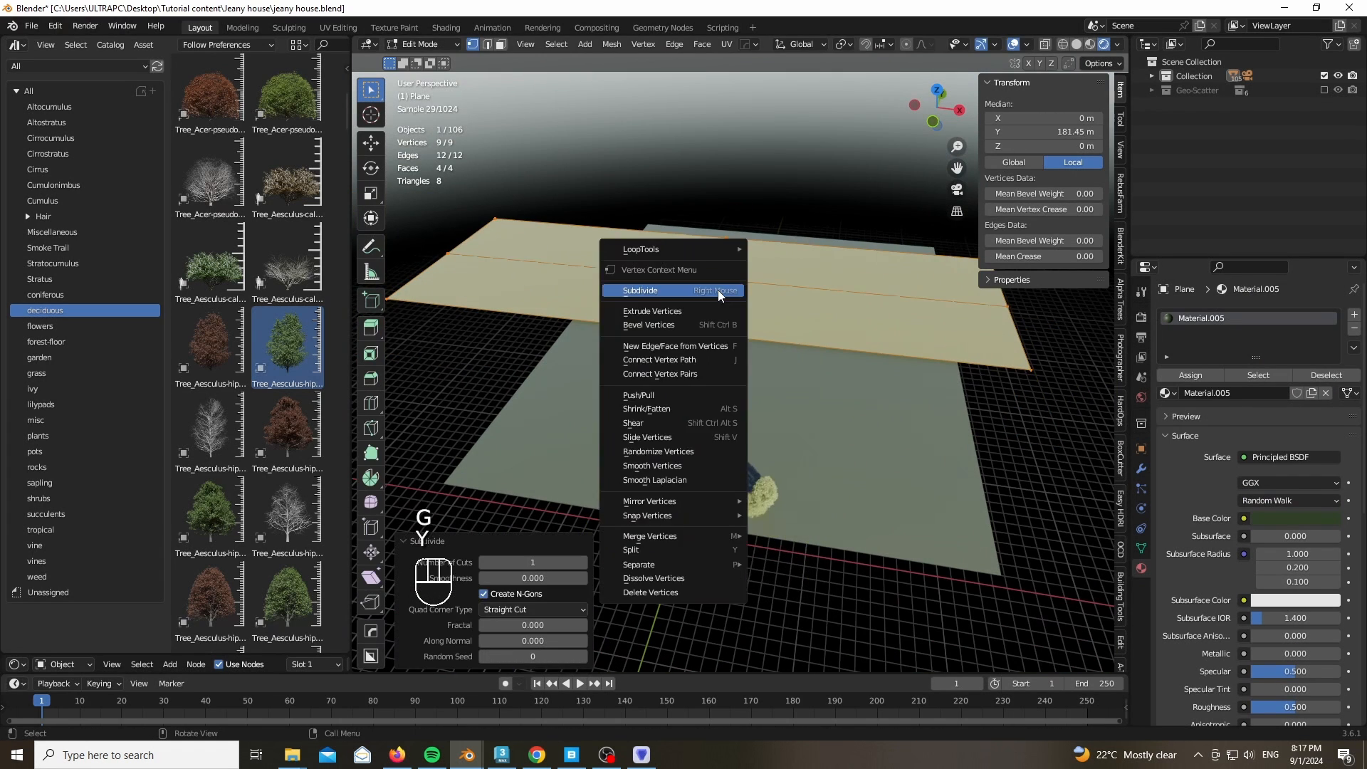
left_click(718, 289)
left_click(718, 289)
right_click(718, 289)
left_click(717, 289)
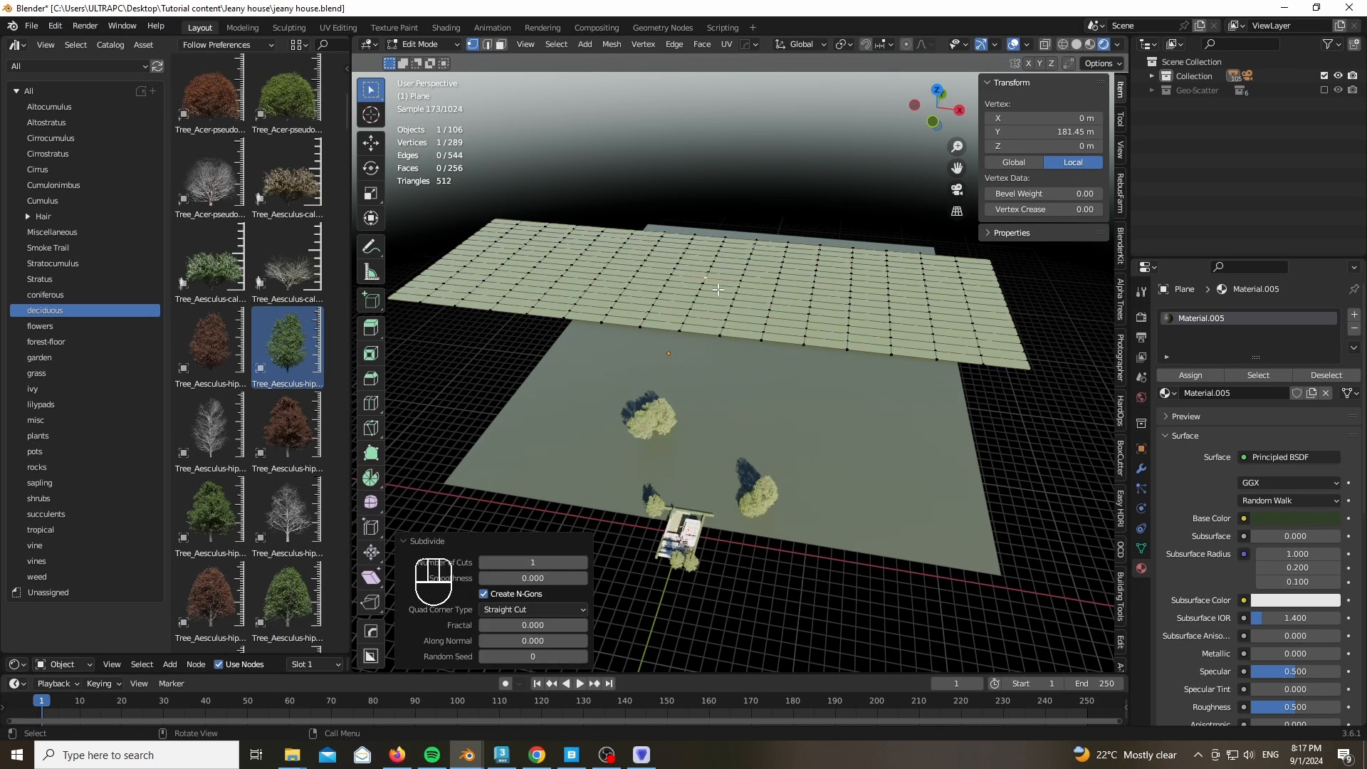
right_click(718, 289)
left_click(718, 289)
key("Tab")
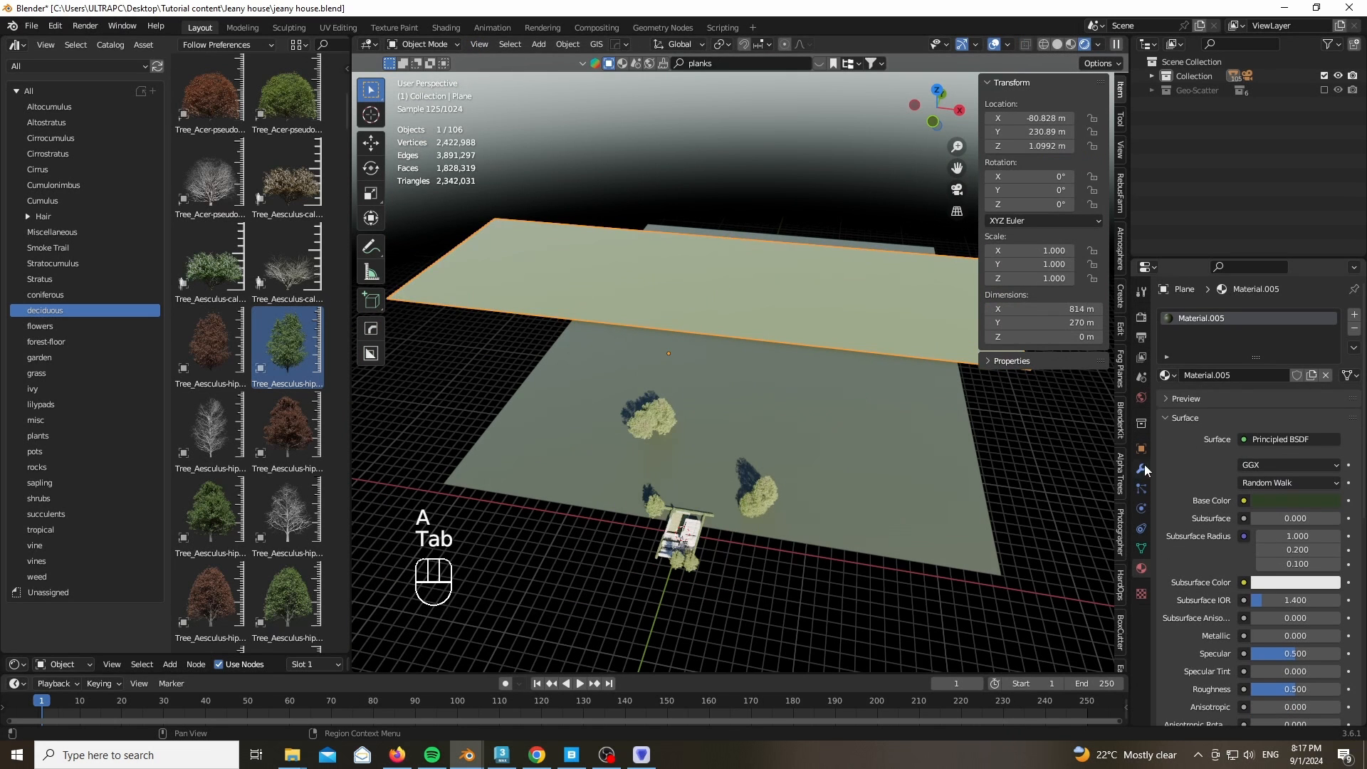
Add a Displace modifier to the background plane with a new Clouds texture of size 2.00
left_click(1141, 468)
left_click(1231, 318)
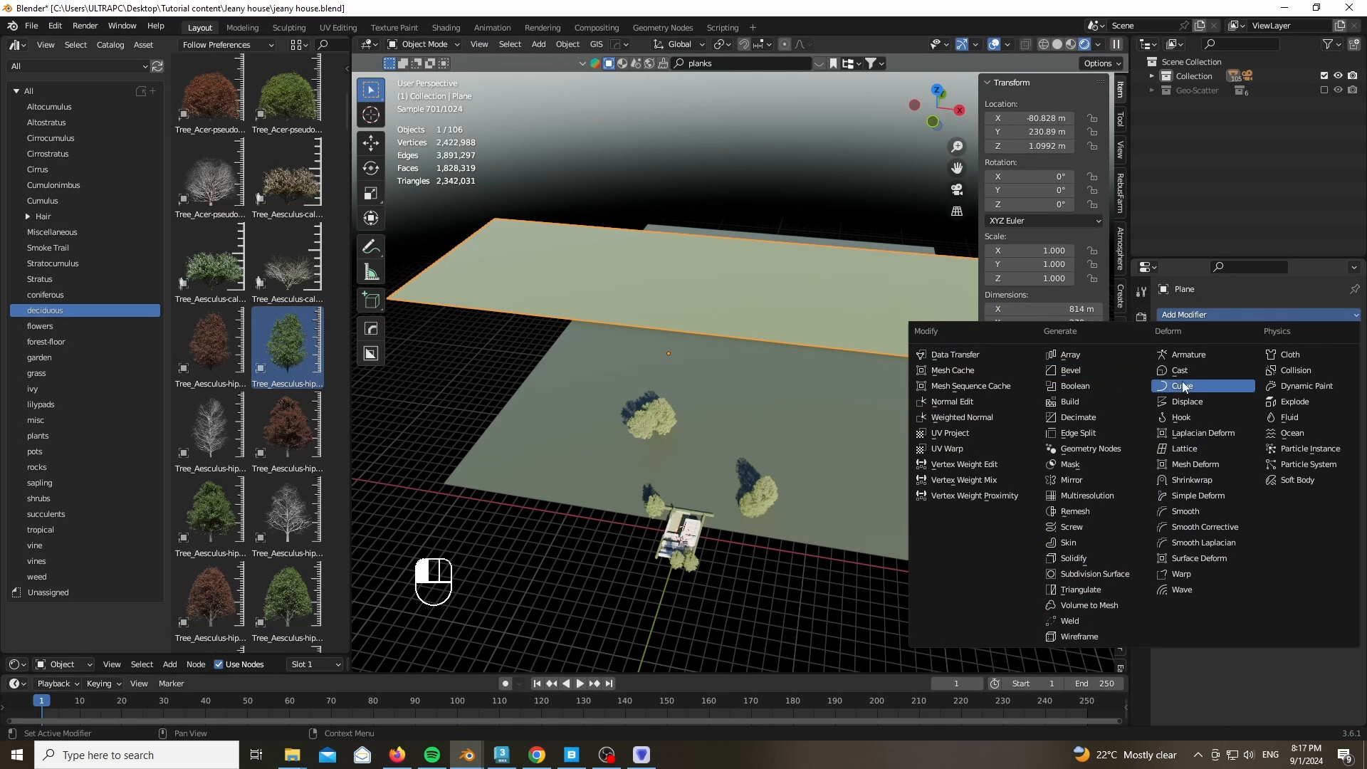
left_click(1207, 387)
left_click(1300, 359)
left_click(1348, 359)
left_click(1284, 358)
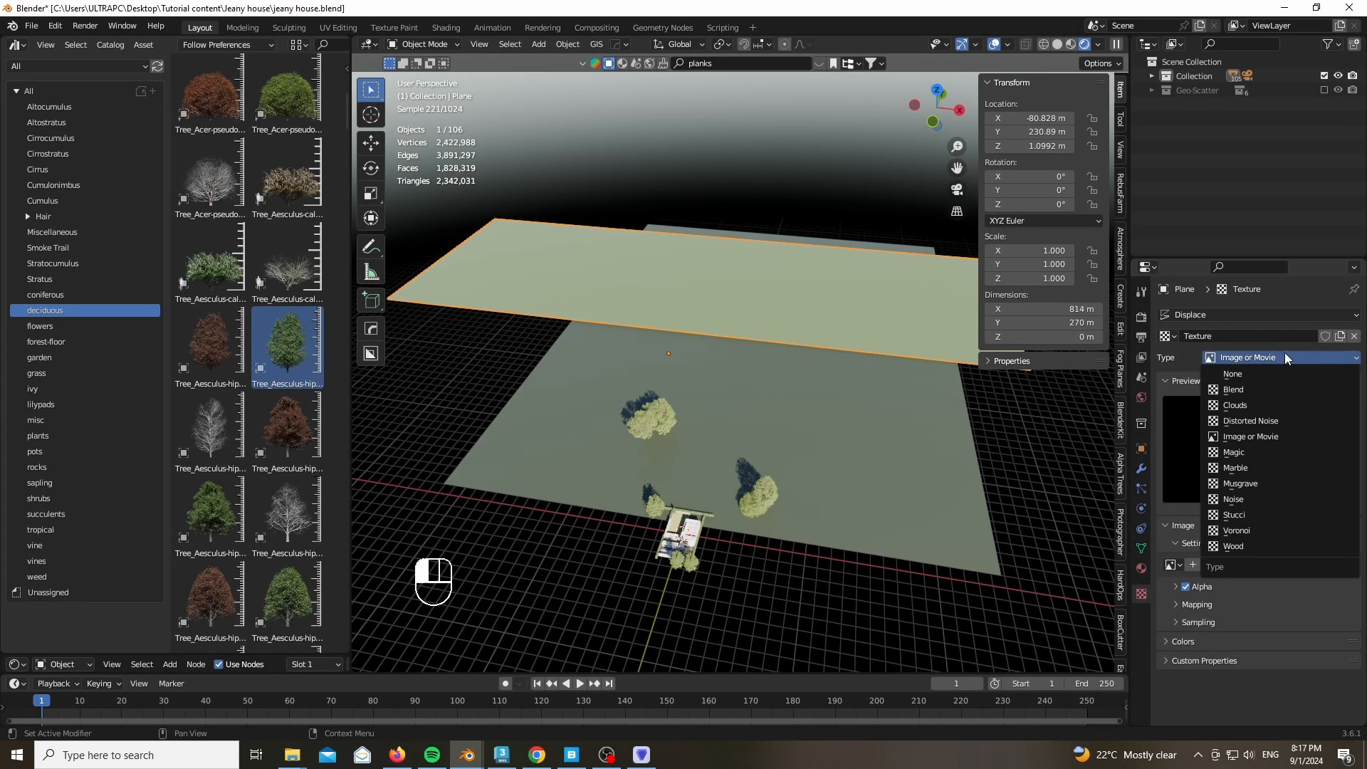
left_click(1258, 416)
left_click_drag(1288, 604, 1317, 604)
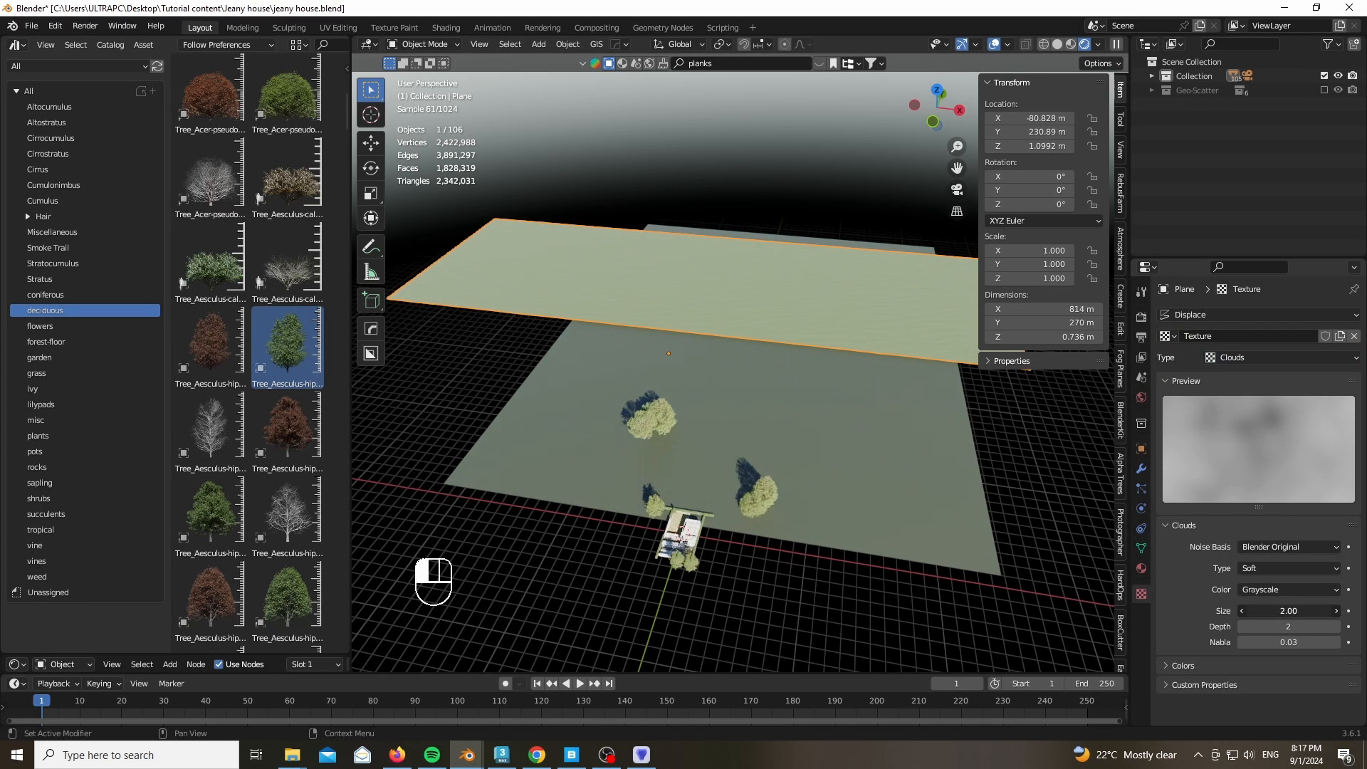
Apply the background plane's scale and set the Displace strength to 32.4
key("ctrl+a")
left_click(848, 298)
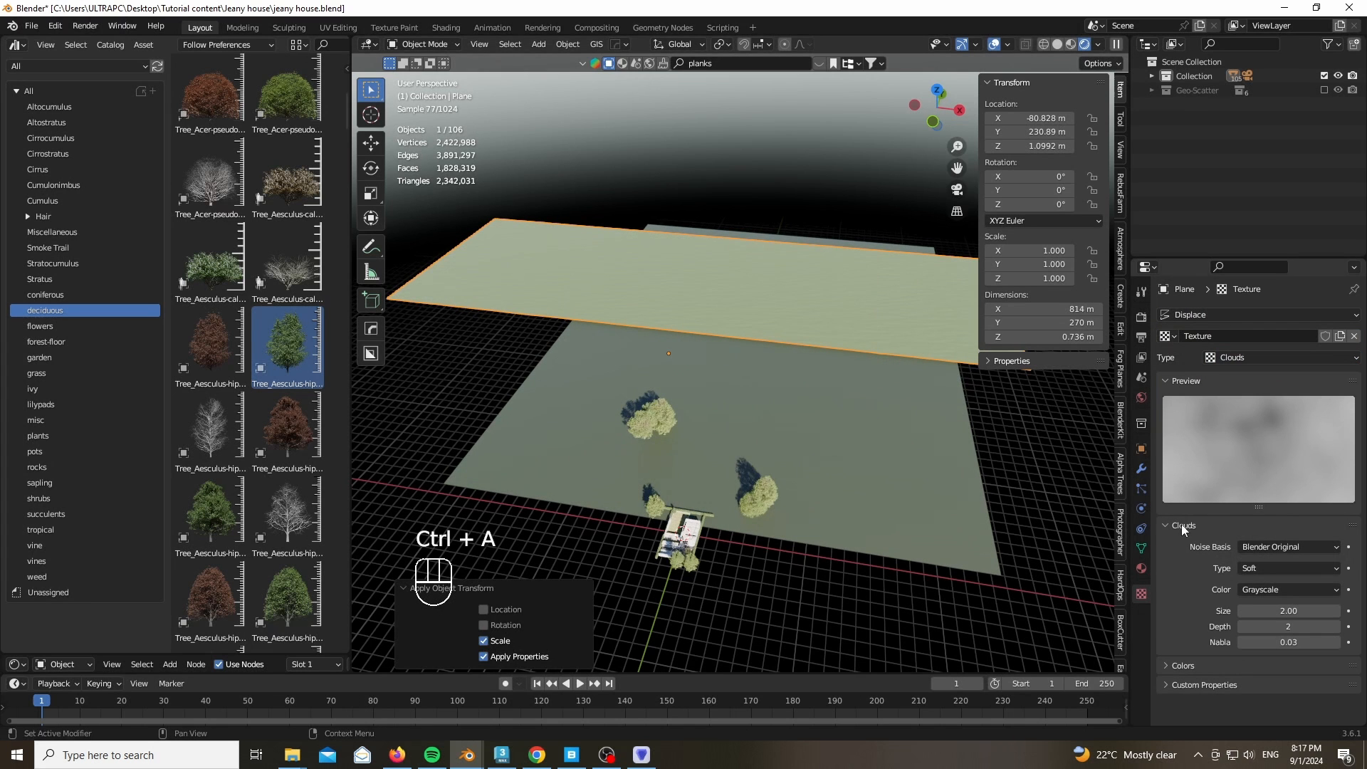
left_click(1142, 469)
left_click_drag(1289, 428, 1317, 428)
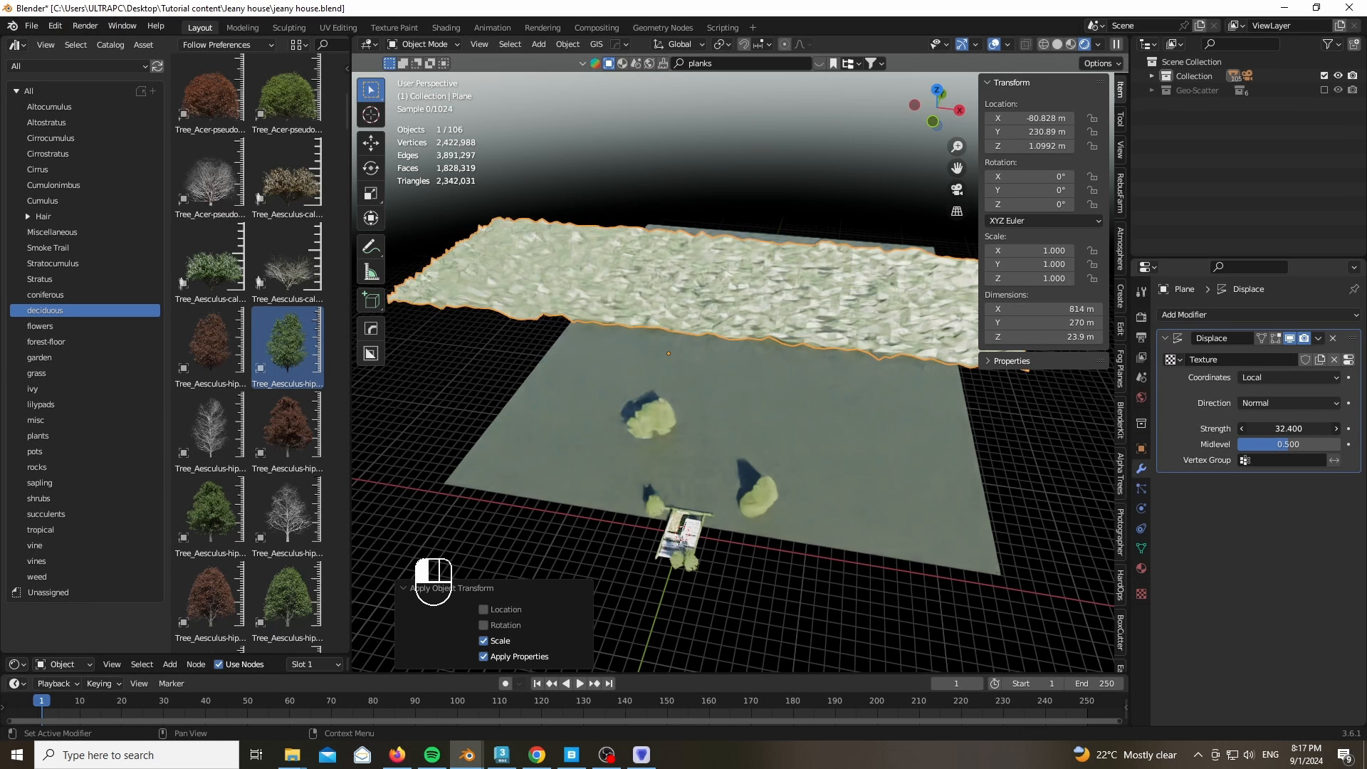
Shade the displaced plane smooth and enlarge its Clouds texture to size 100
right_click(727, 269)
left_click(662, 227)
scroll(794, 284, "up", 3)
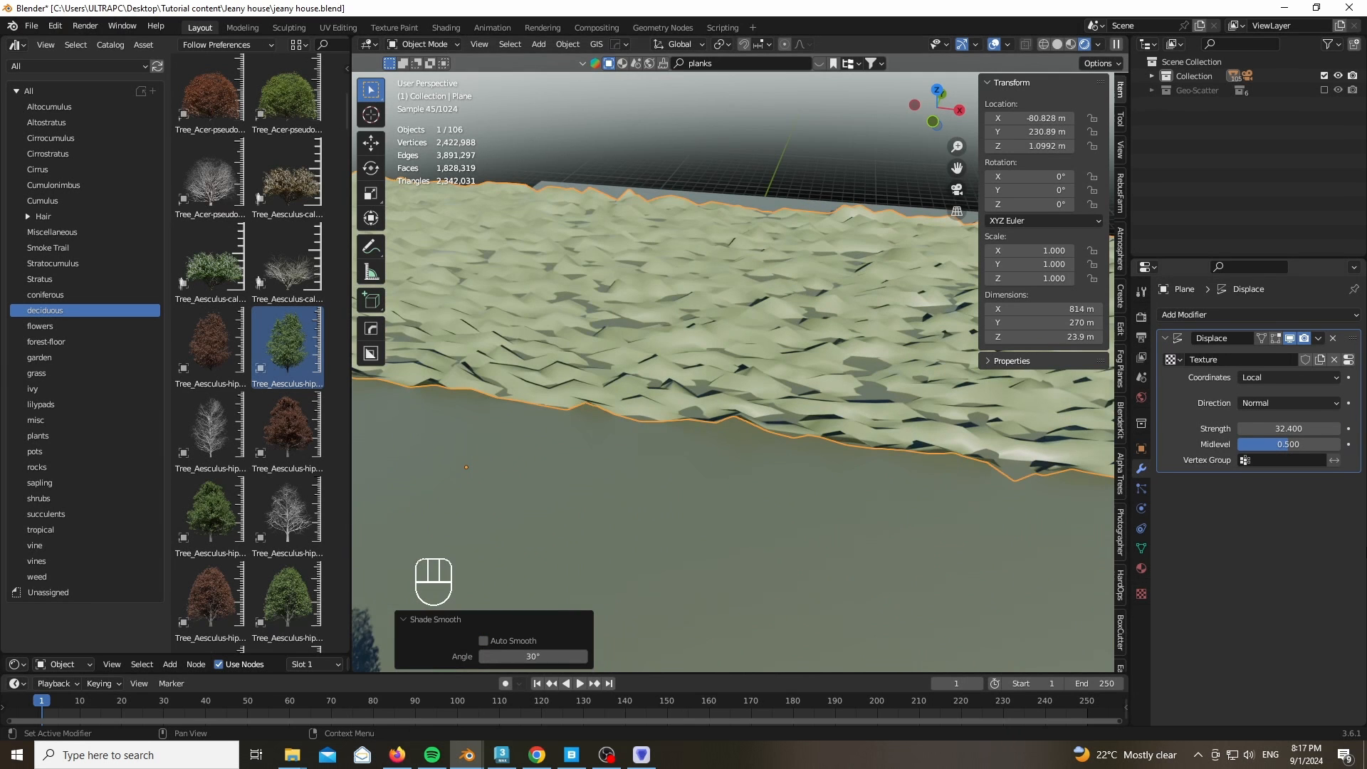
left_click(1348, 361)
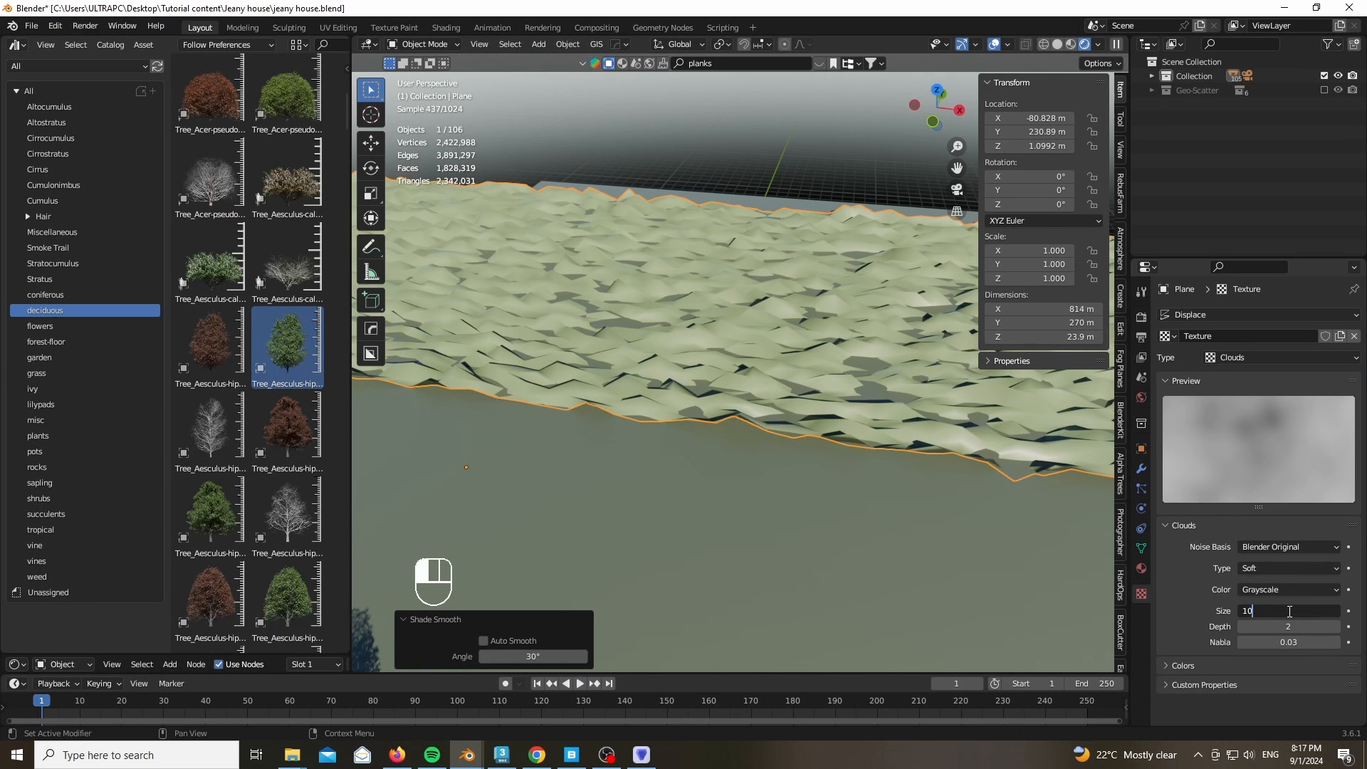
left_click(1289, 611)
type("10")
key("Return")
left_click(1289, 611)
type("20")
key("Return")
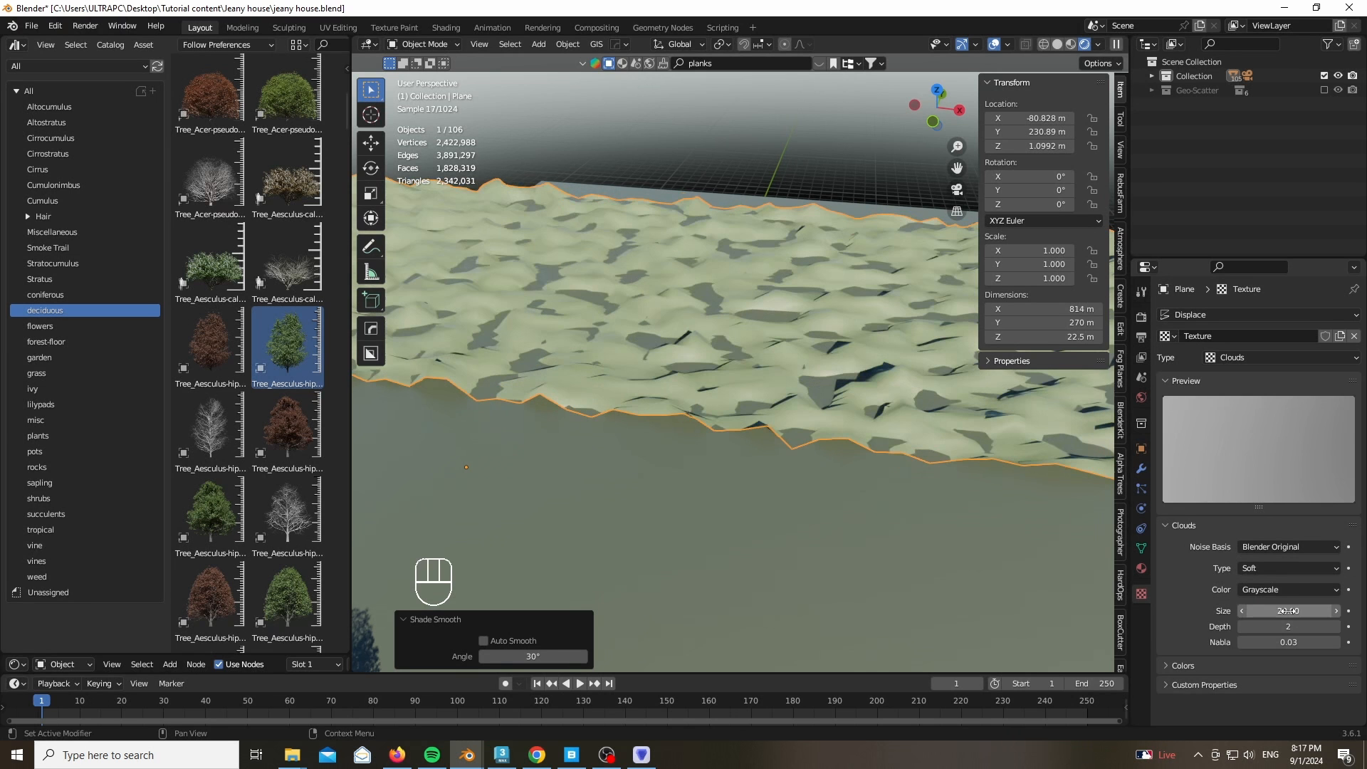
key("Return")
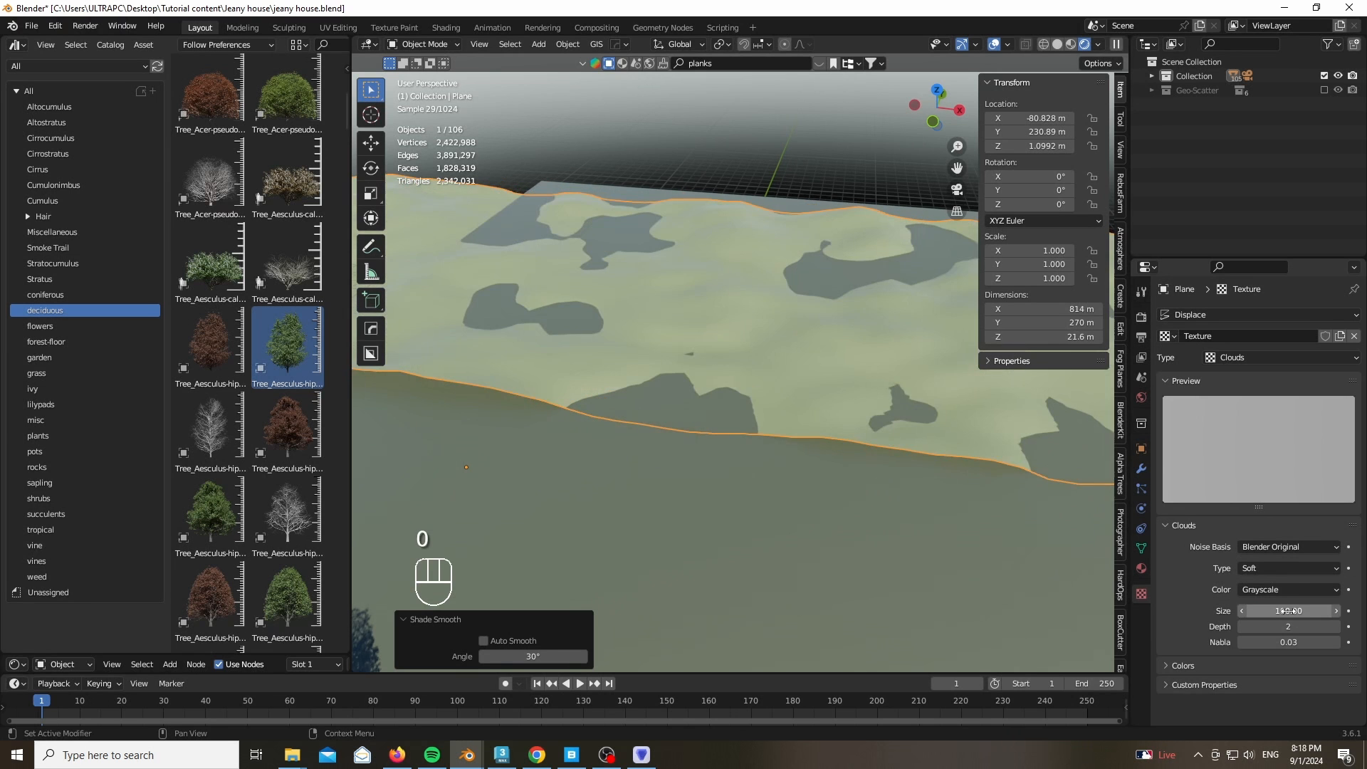
Examine the displaced background hills through the camera and from above the house and trees
scroll(623, 372, "down", 5)
key("KP_0")
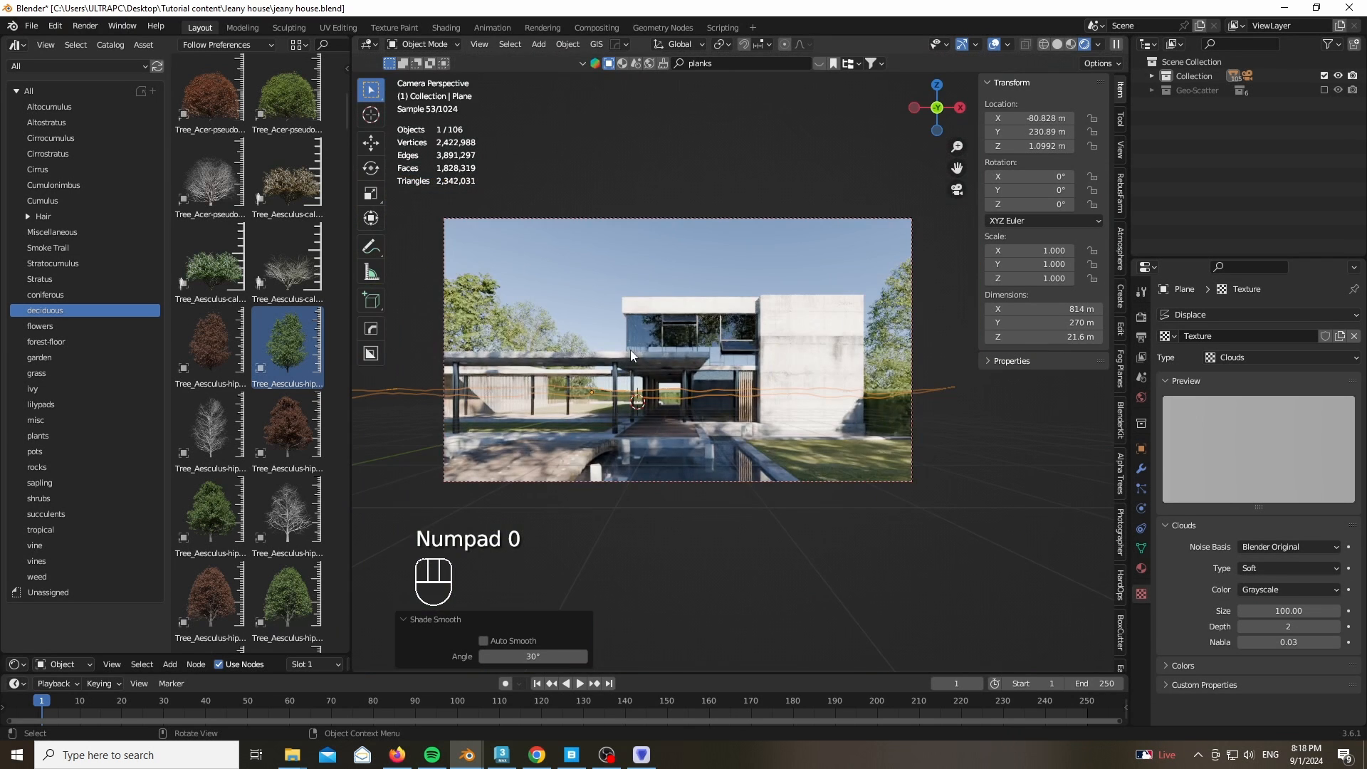
scroll(641, 416, "up", 3)
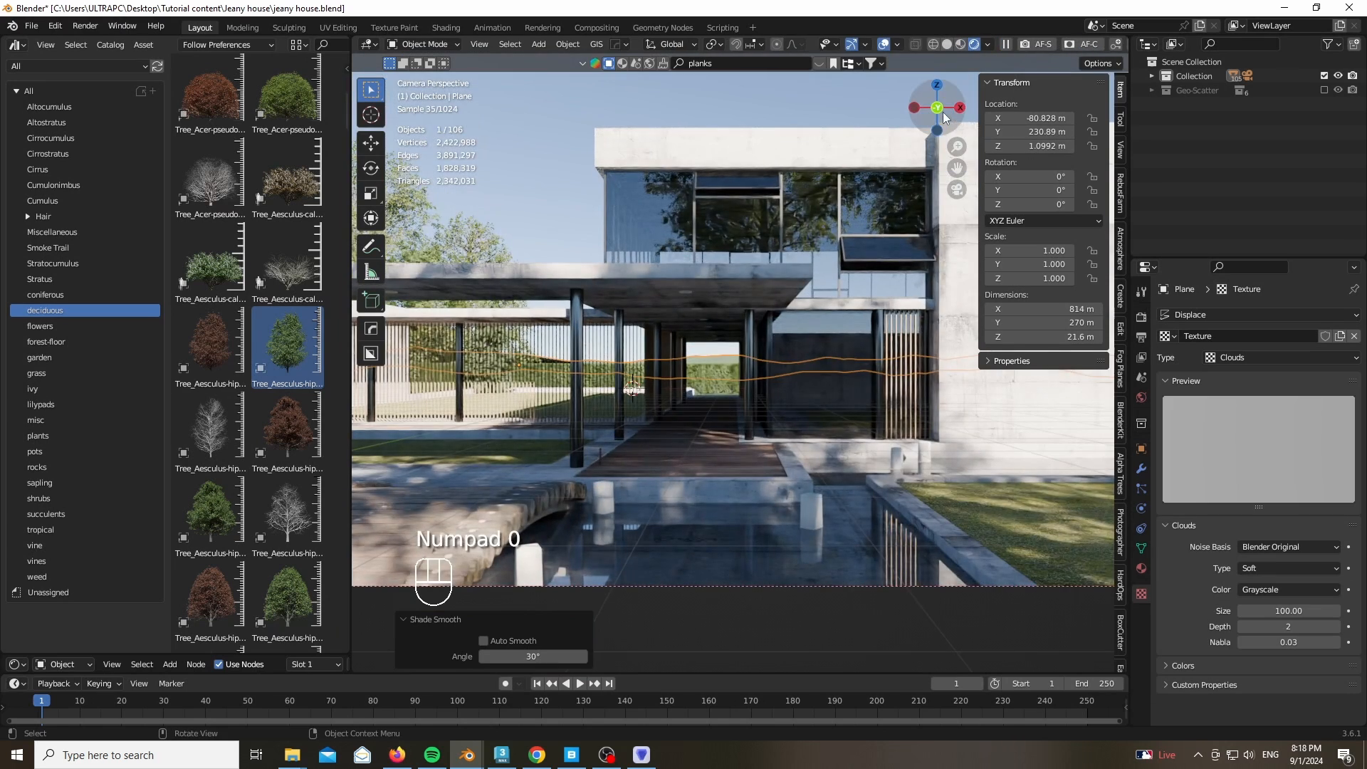
middle_click_drag(593, 304, 579, 350)
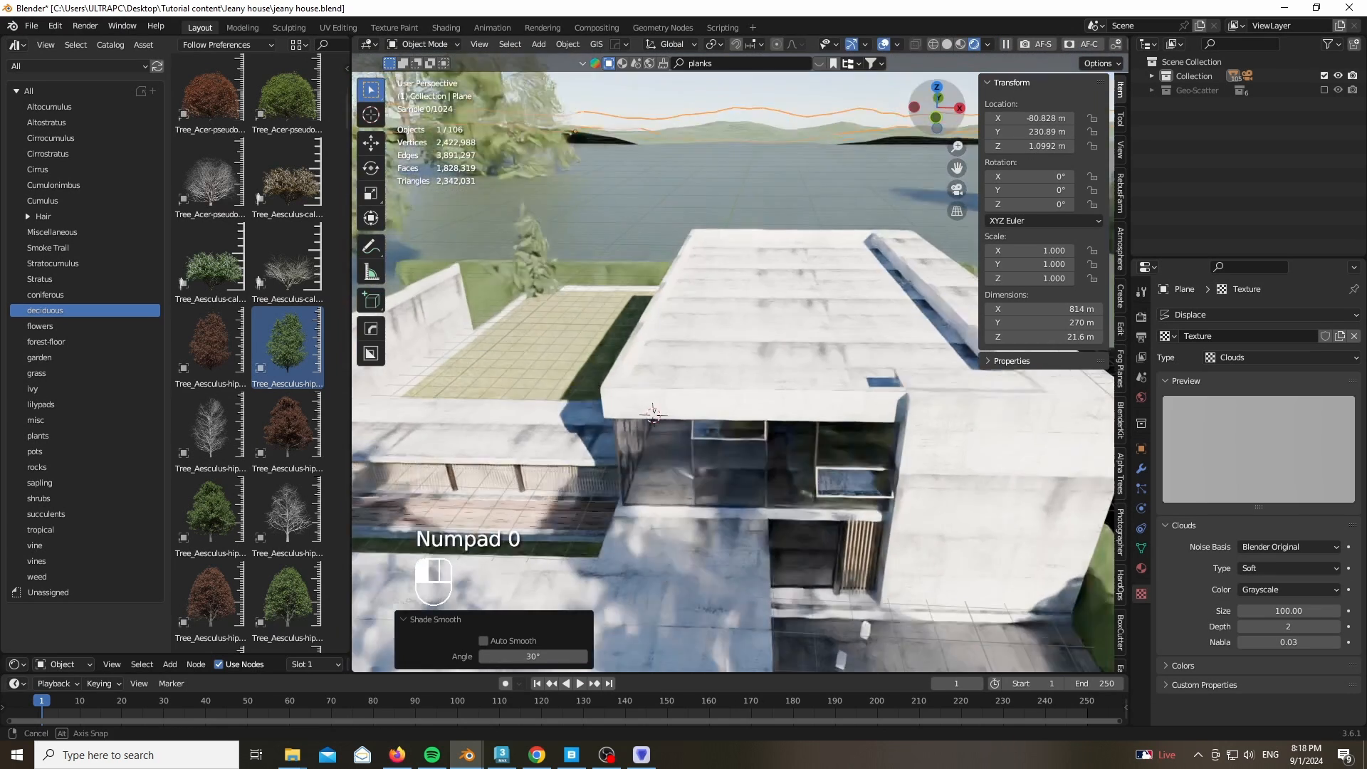
scroll(579, 350, "down", 8)
left_click(515, 310)
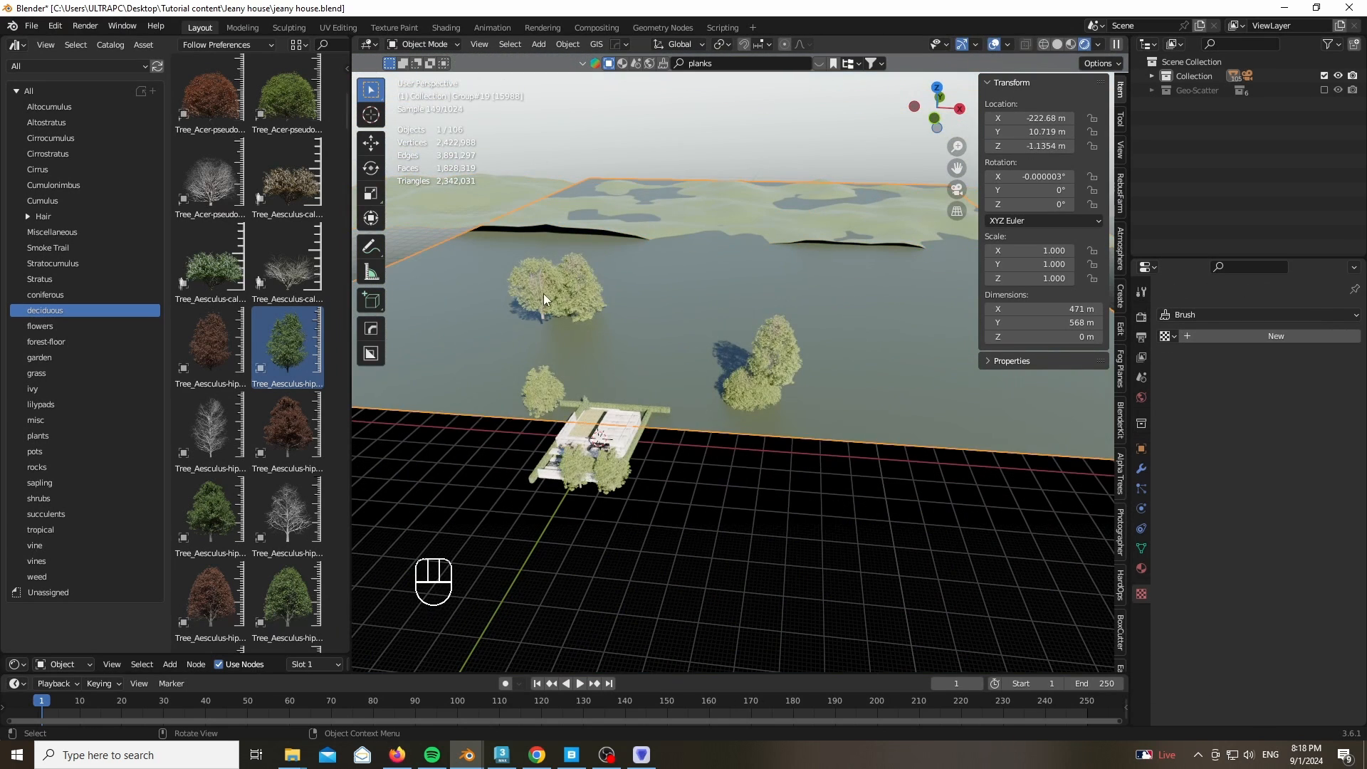
Select four of the background trees and set the displaced hill plane as the Geo-Scatter emitter
left_click(587, 289, "shift")
left_click(754, 396, "shift")
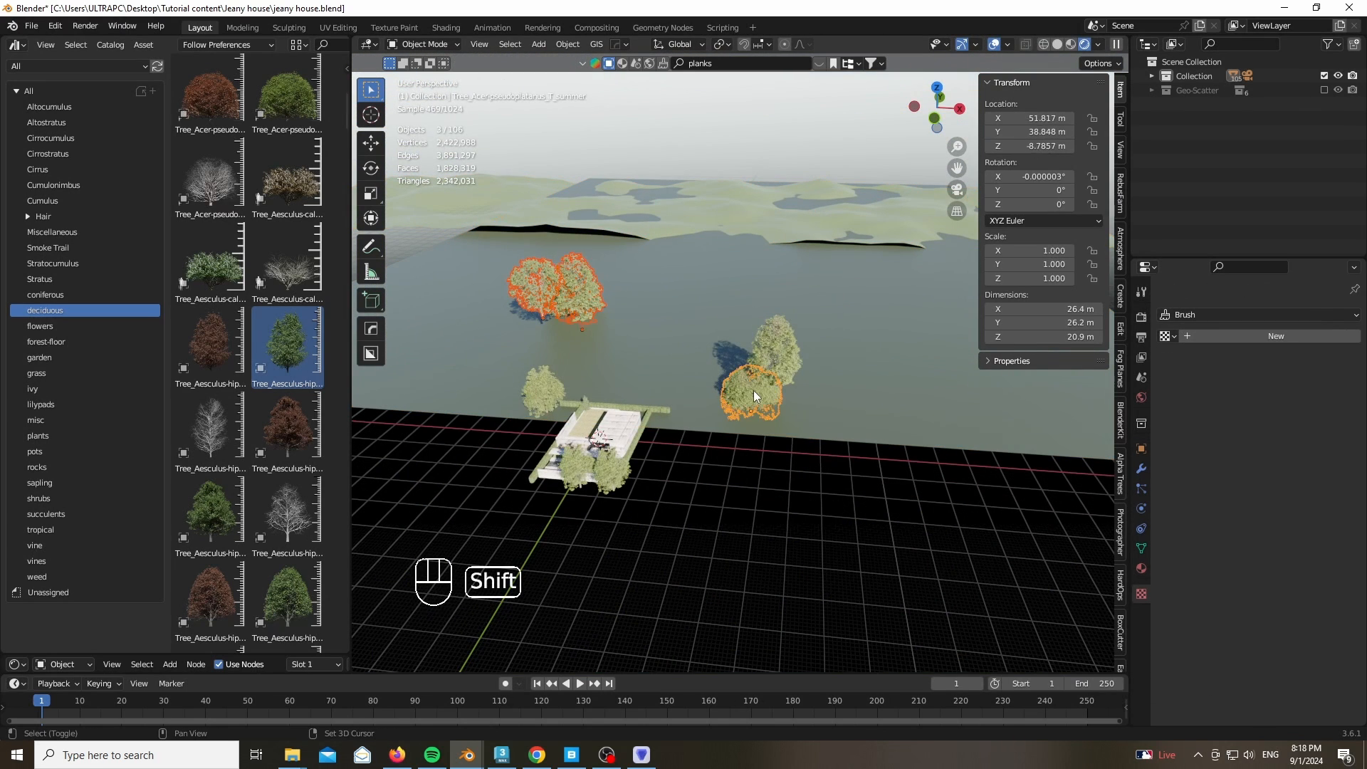
left_click(543, 386, "shift")
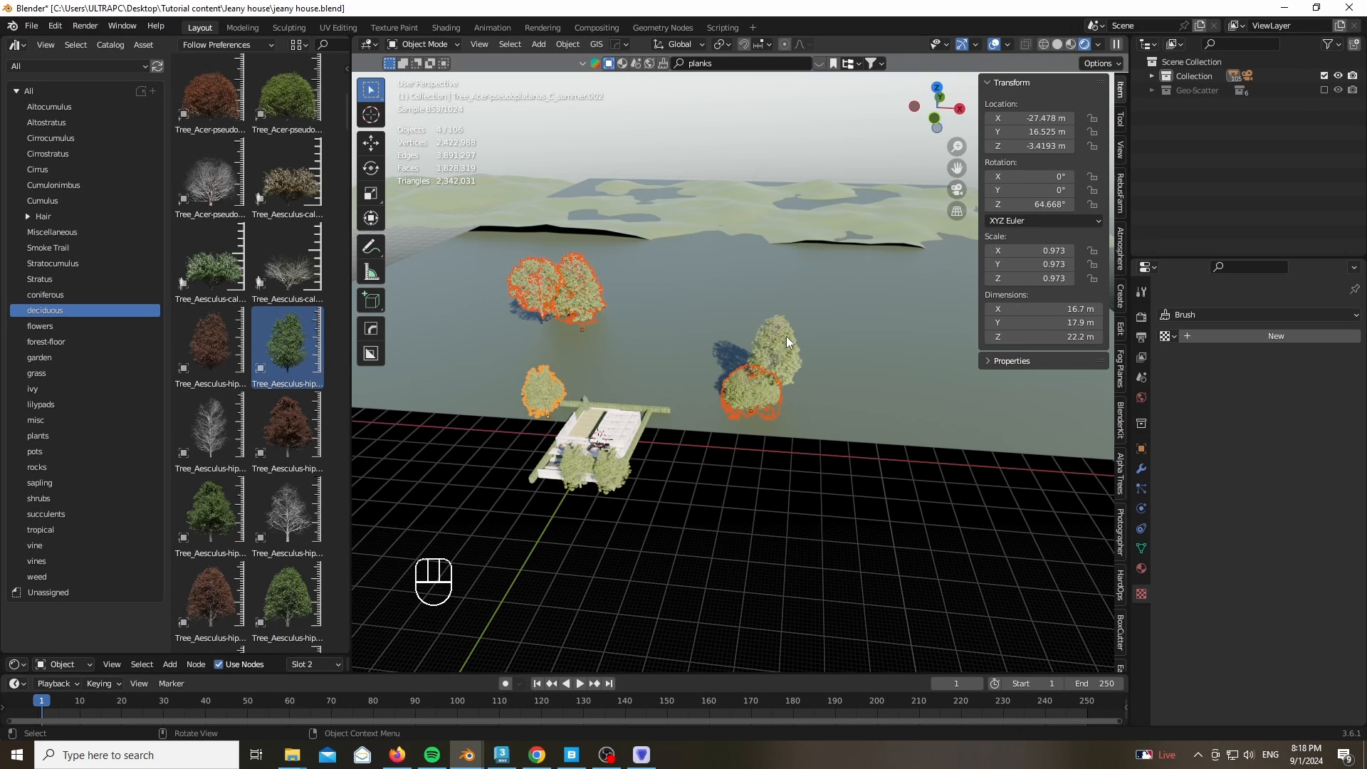
scroll(1123, 187, "down", 10)
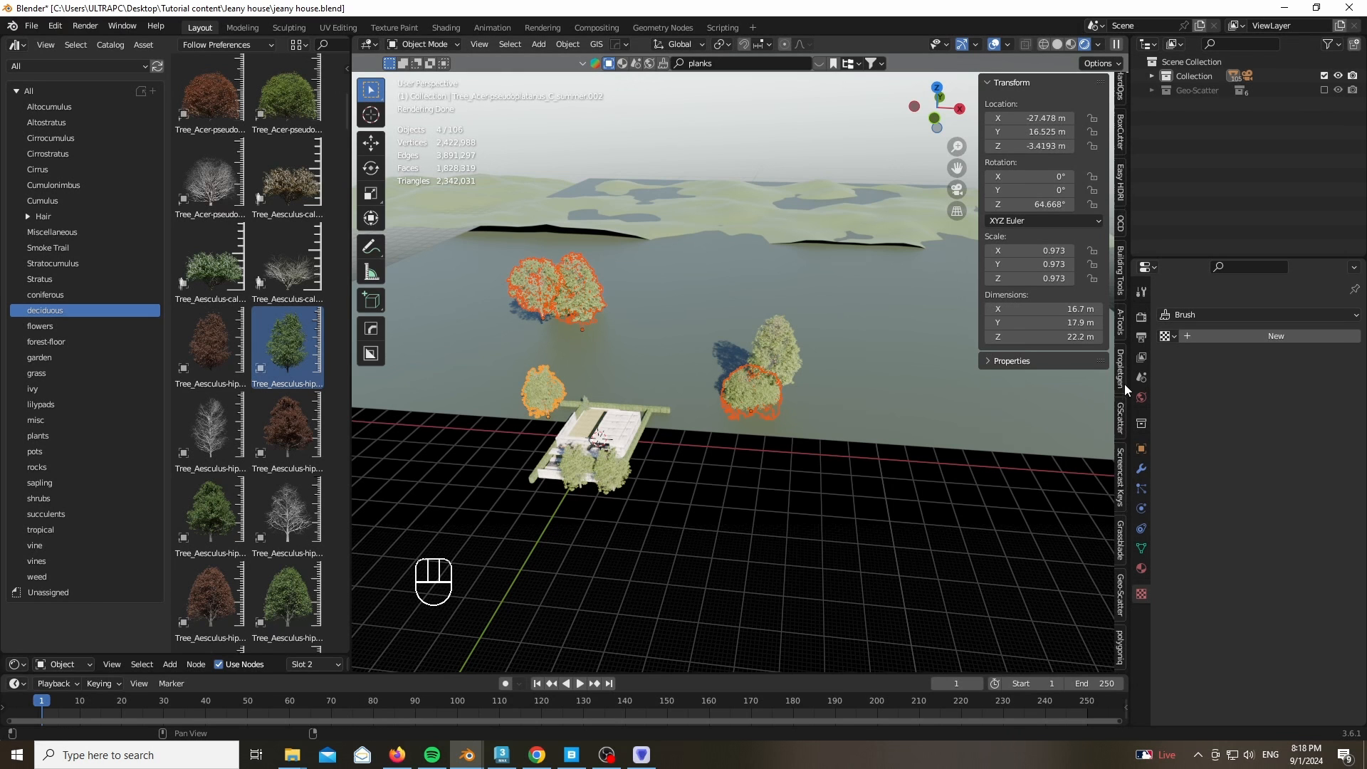
left_click(1121, 417)
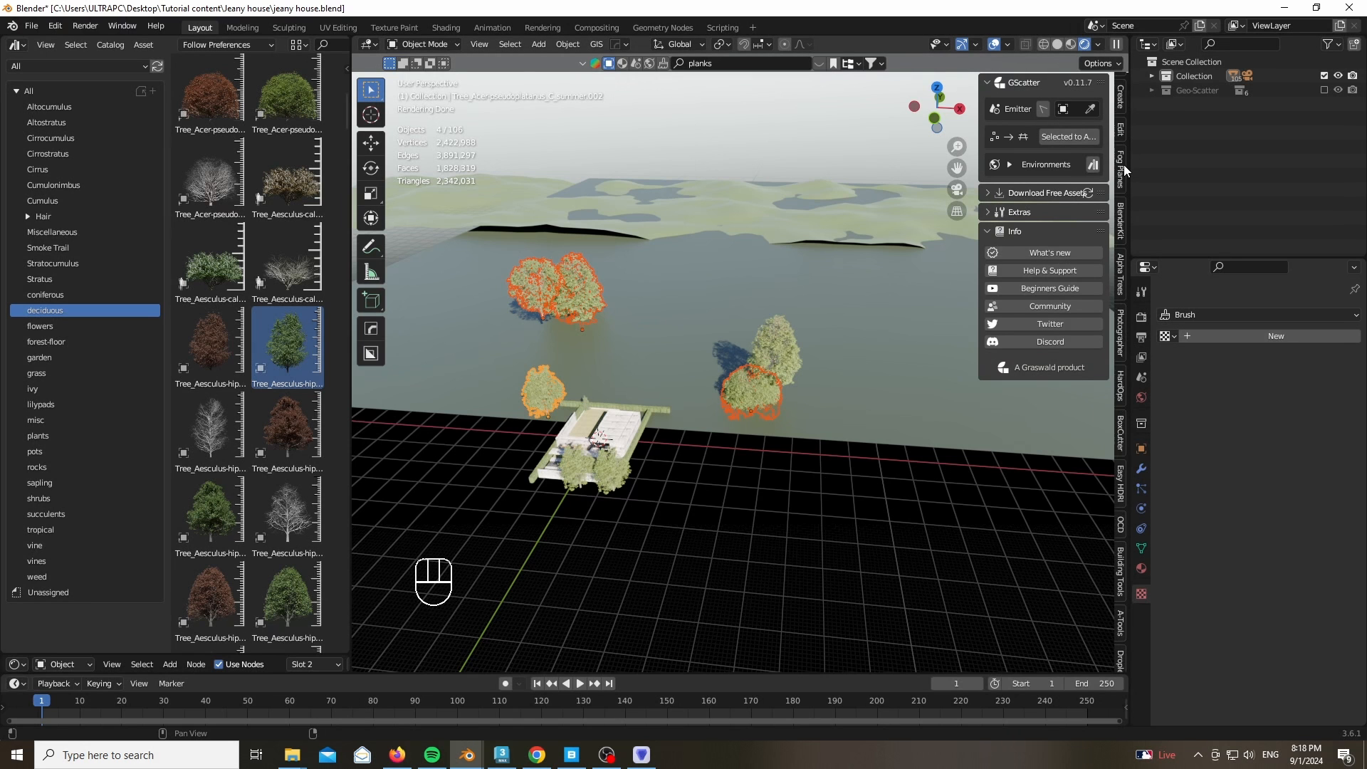
scroll(1124, 164, "down", 10)
left_click(1120, 612)
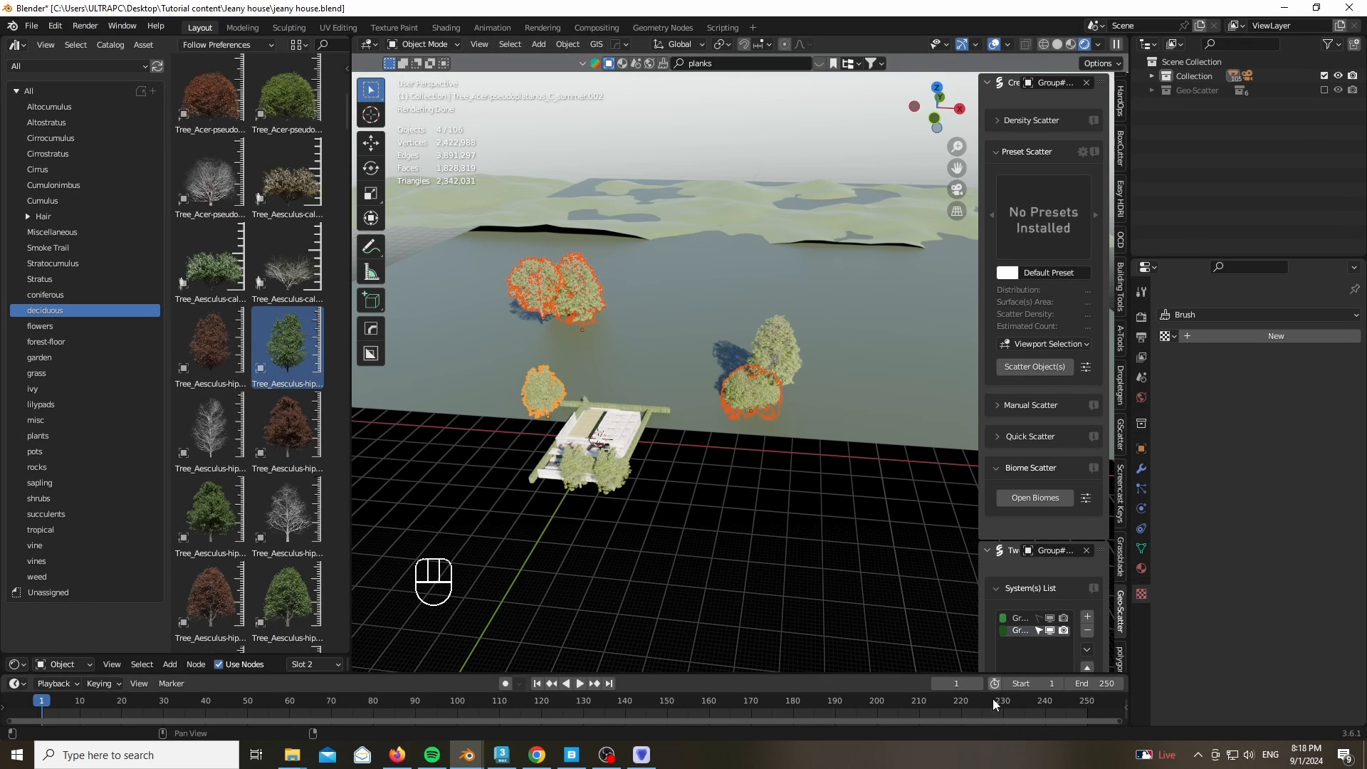
left_click(1087, 85)
left_click(1086, 82)
left_click(822, 222)
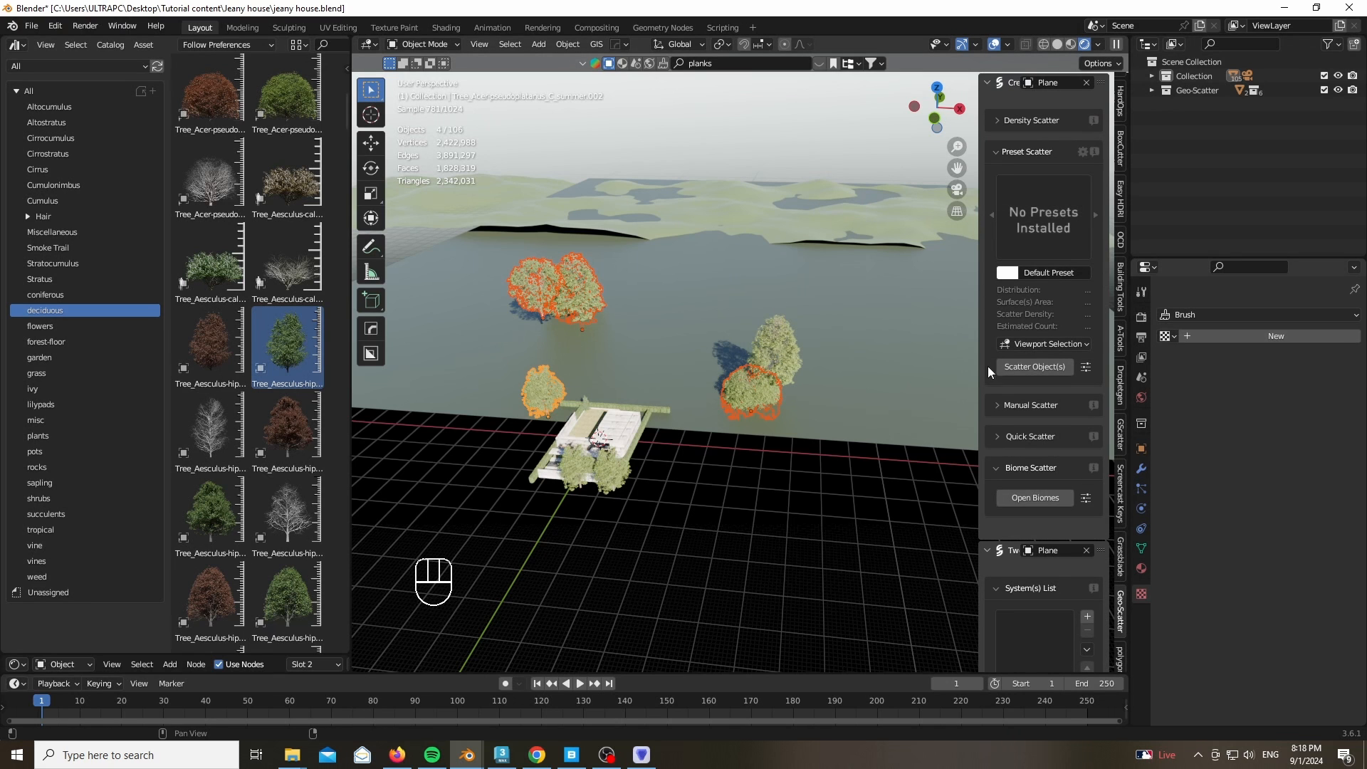
Density-scatter the selected trees over the hill plane at 0.001 instances per m² with bounding-box display enabled
left_click(1007, 122)
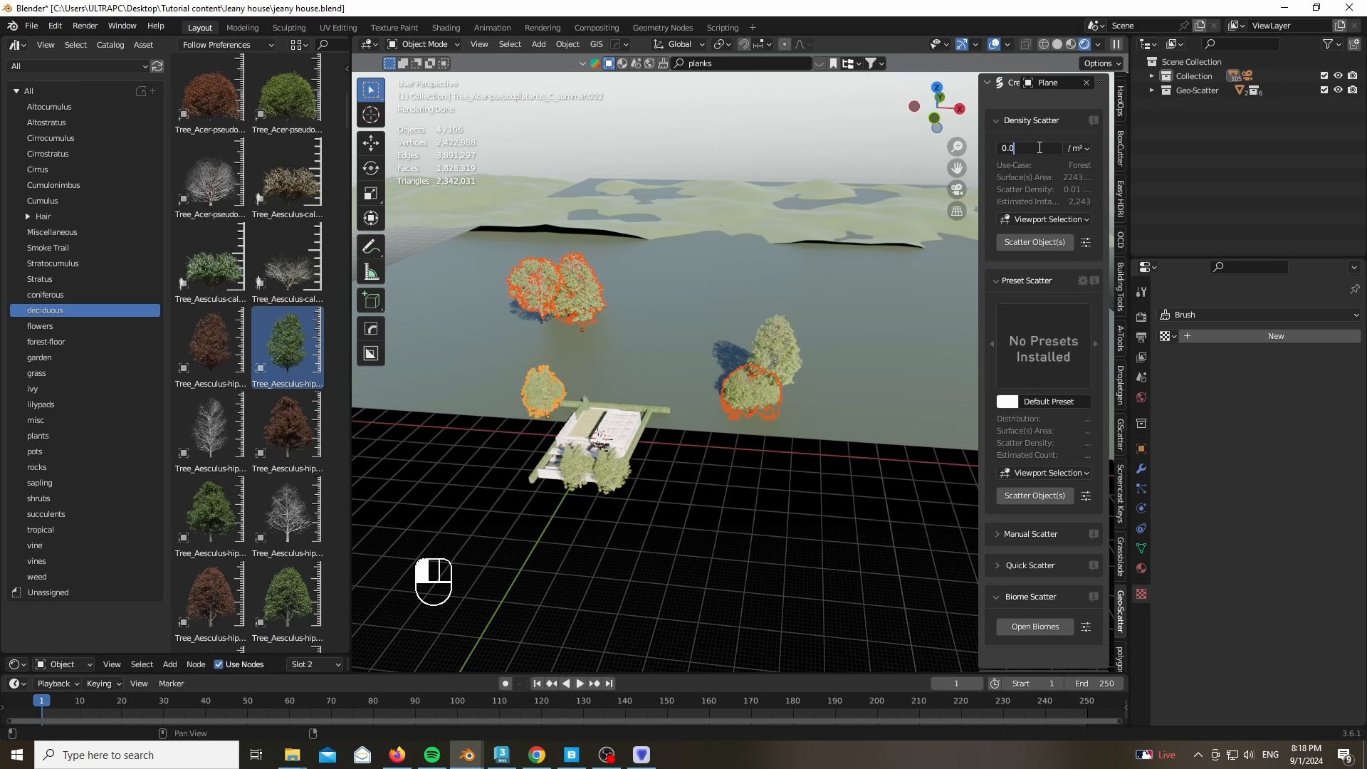
left_click(1032, 243)
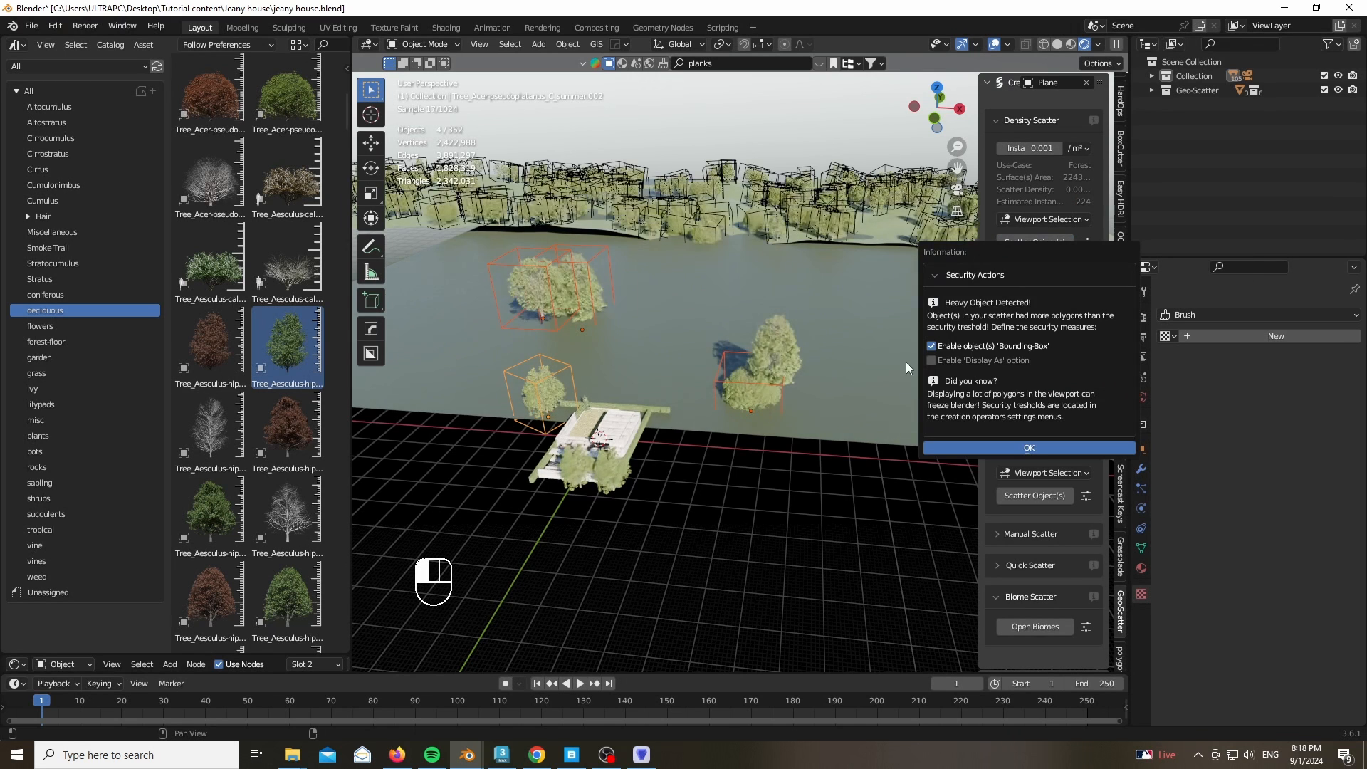
left_click(1010, 446)
Set the scattered trees' random scale factor to 0.80 on X, Y and Z
scroll(712, 109, "up", 5)
scroll(1018, 404, "down", 10)
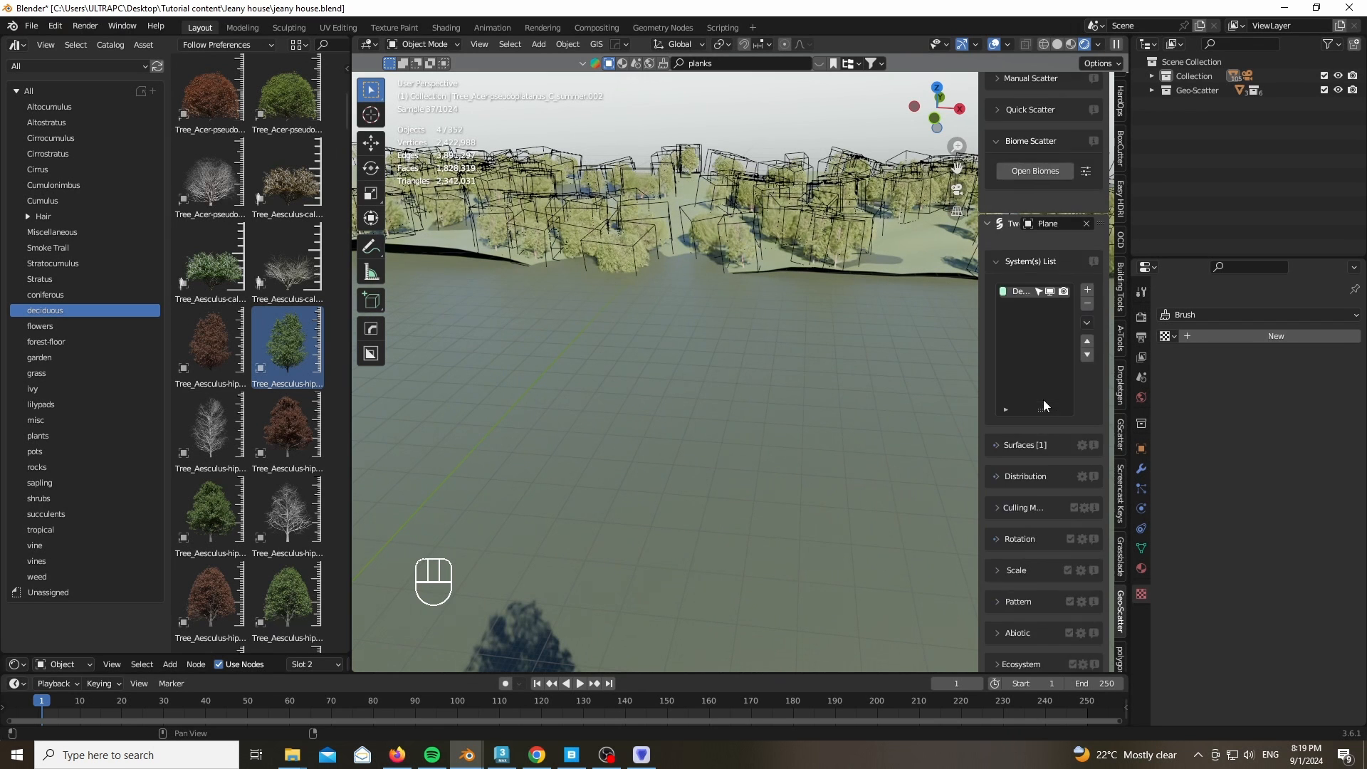
left_click(1004, 371)
left_click(1007, 420)
scroll(1046, 385, "down", 3)
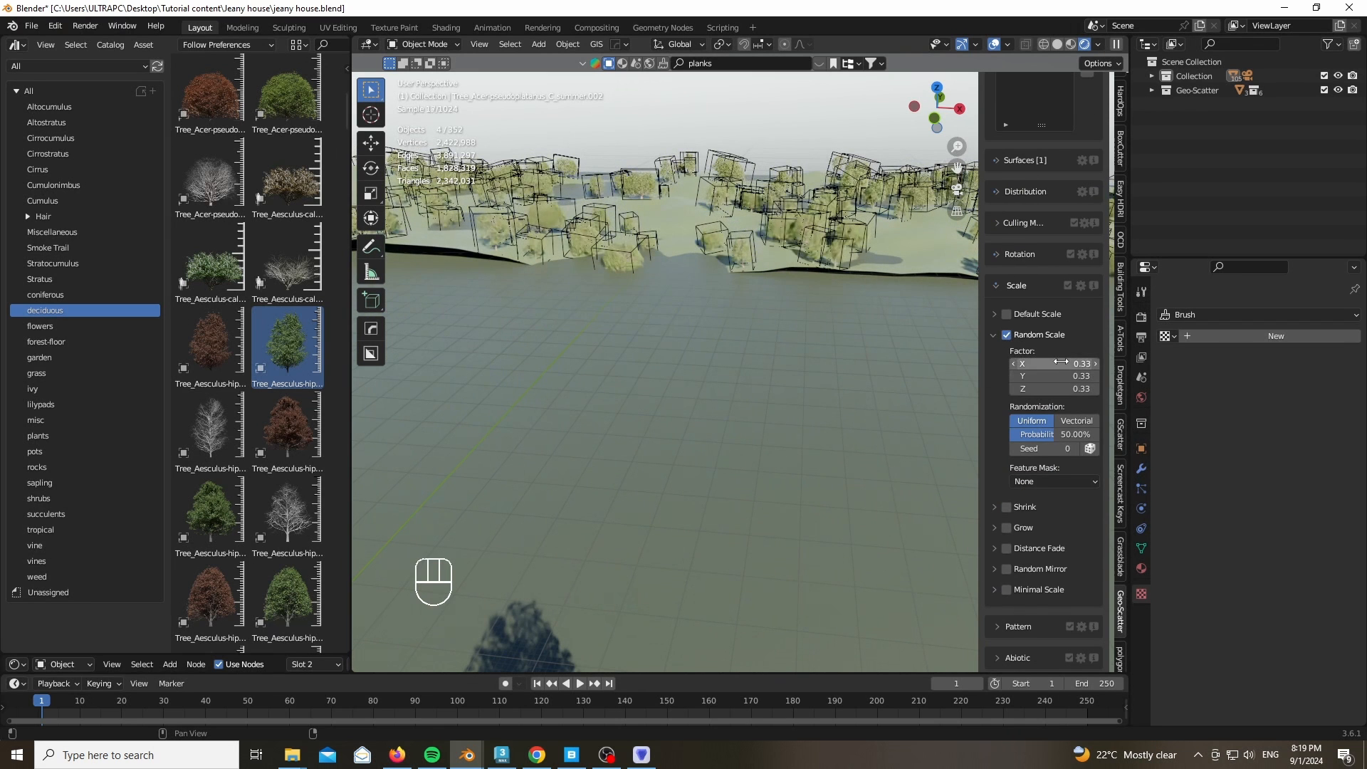
key("Return")
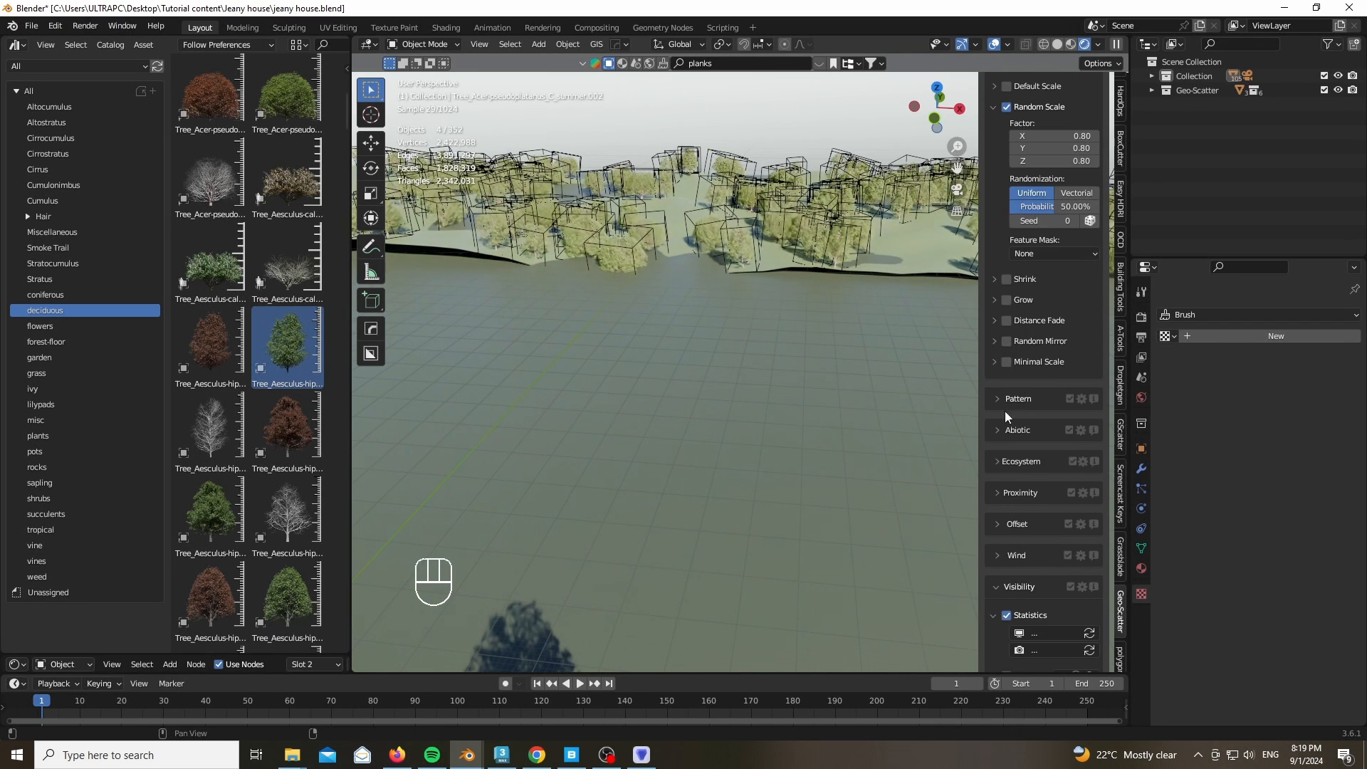
Align the scattered trees to Global Z and enable random rotation with a 2° tilt
left_click(1020, 254)
scroll(1021, 244, "down", 2)
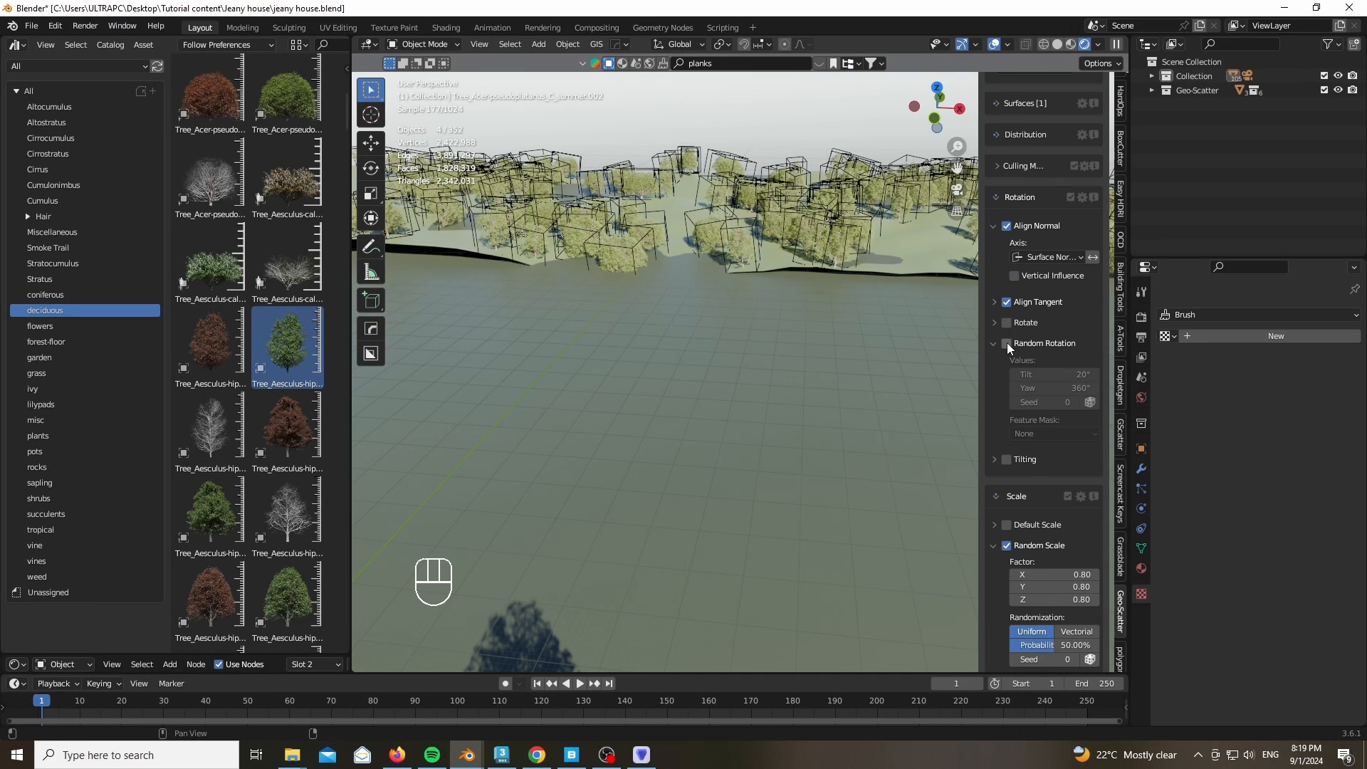
left_click(1047, 257)
left_click(1052, 305)
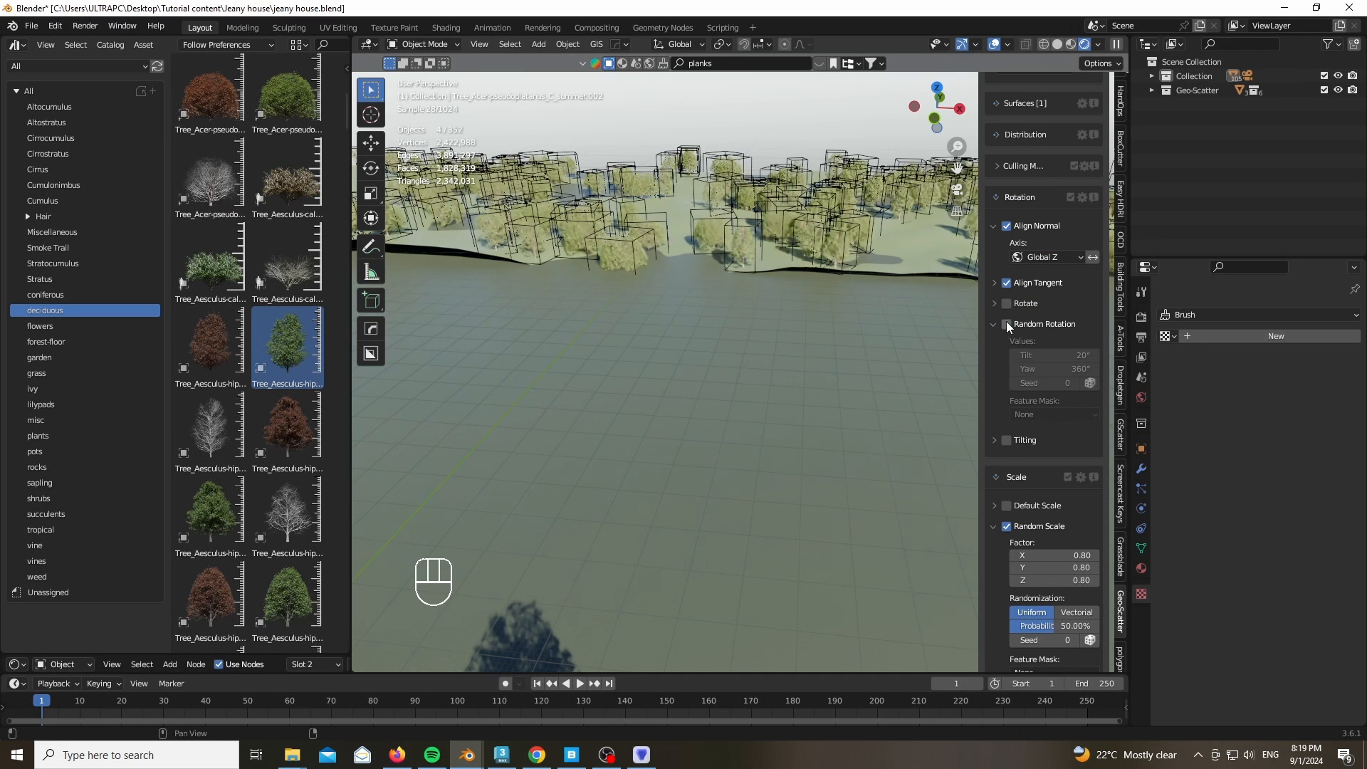
double_click(1060, 354)
key("Return")
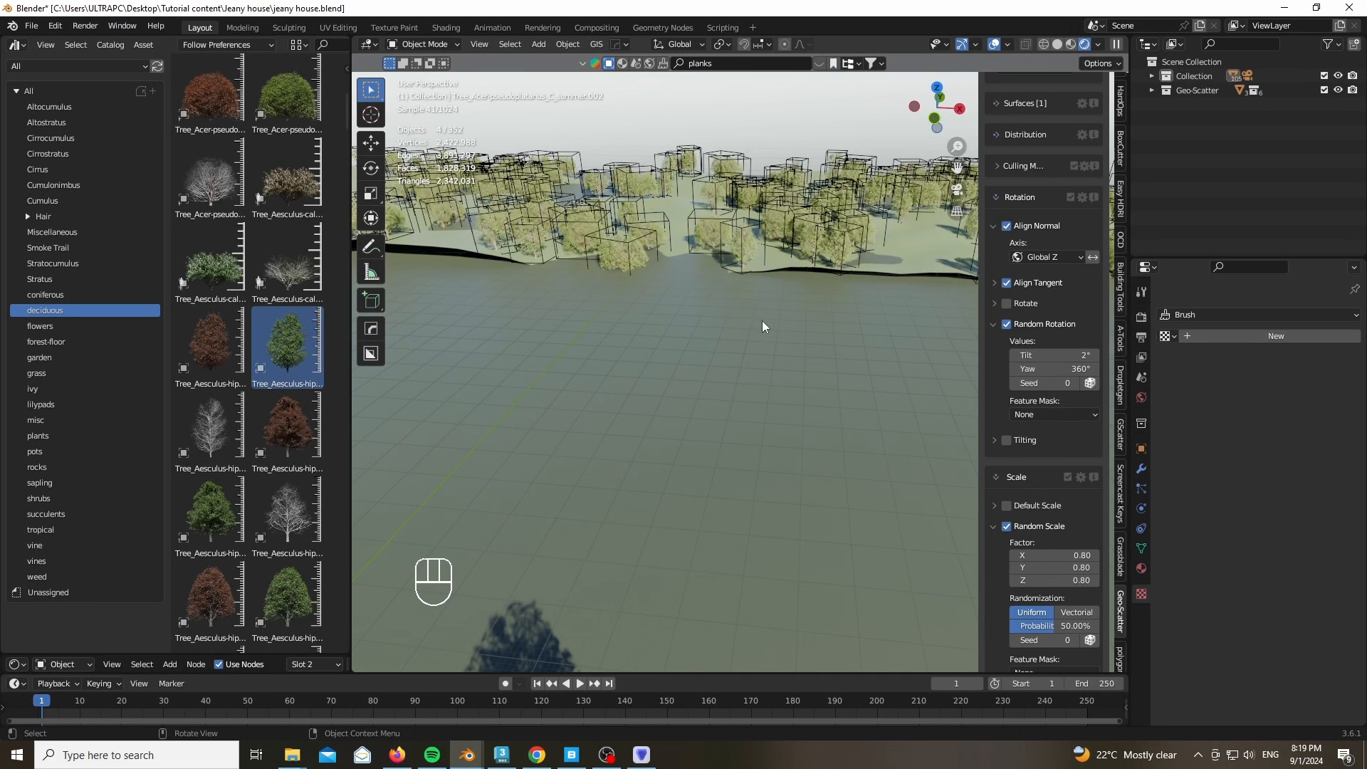
Check the scatter through the camera and from above, and raise its distribution density to 0.002 instances per m²
key("KP_0")
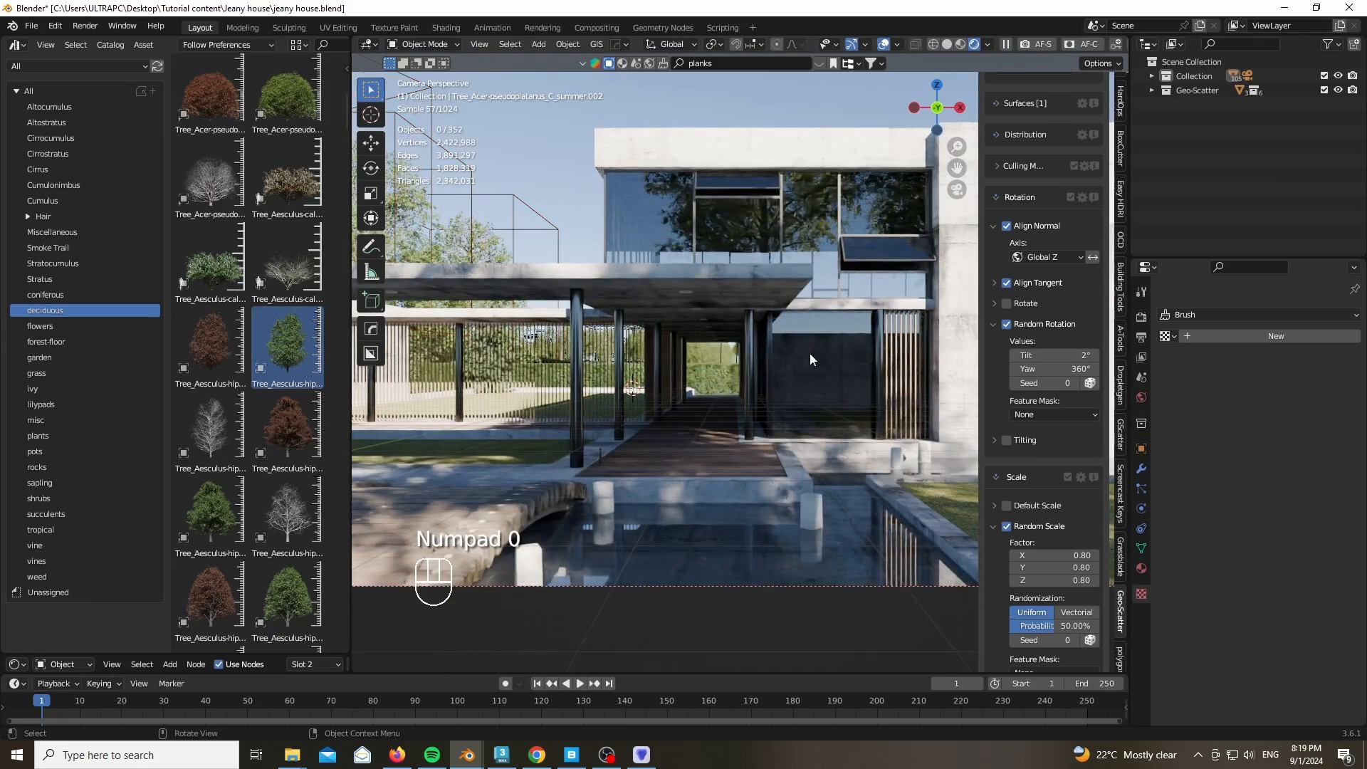
left_click_drag(942, 112, 631, 453)
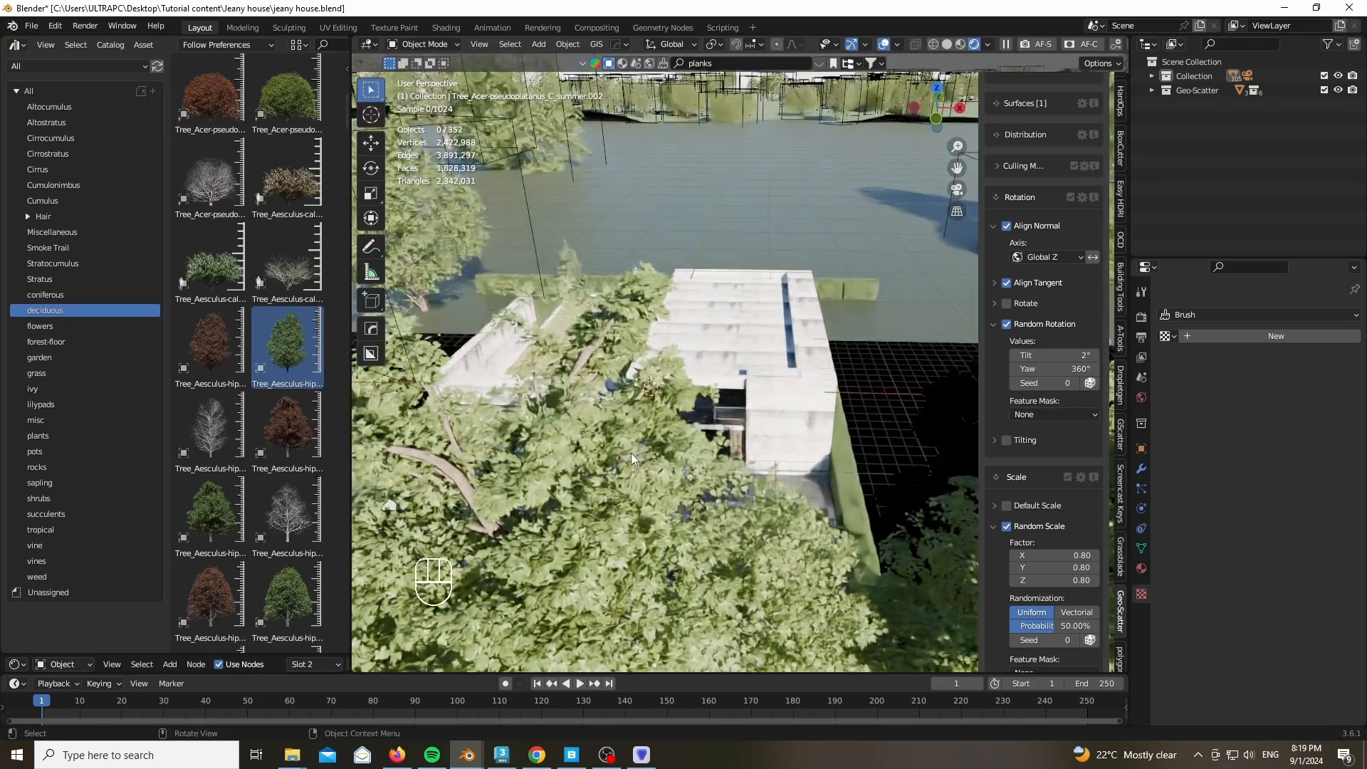
scroll(631, 453, "down", 5)
scroll(1014, 337, "up", 8)
left_click(997, 447)
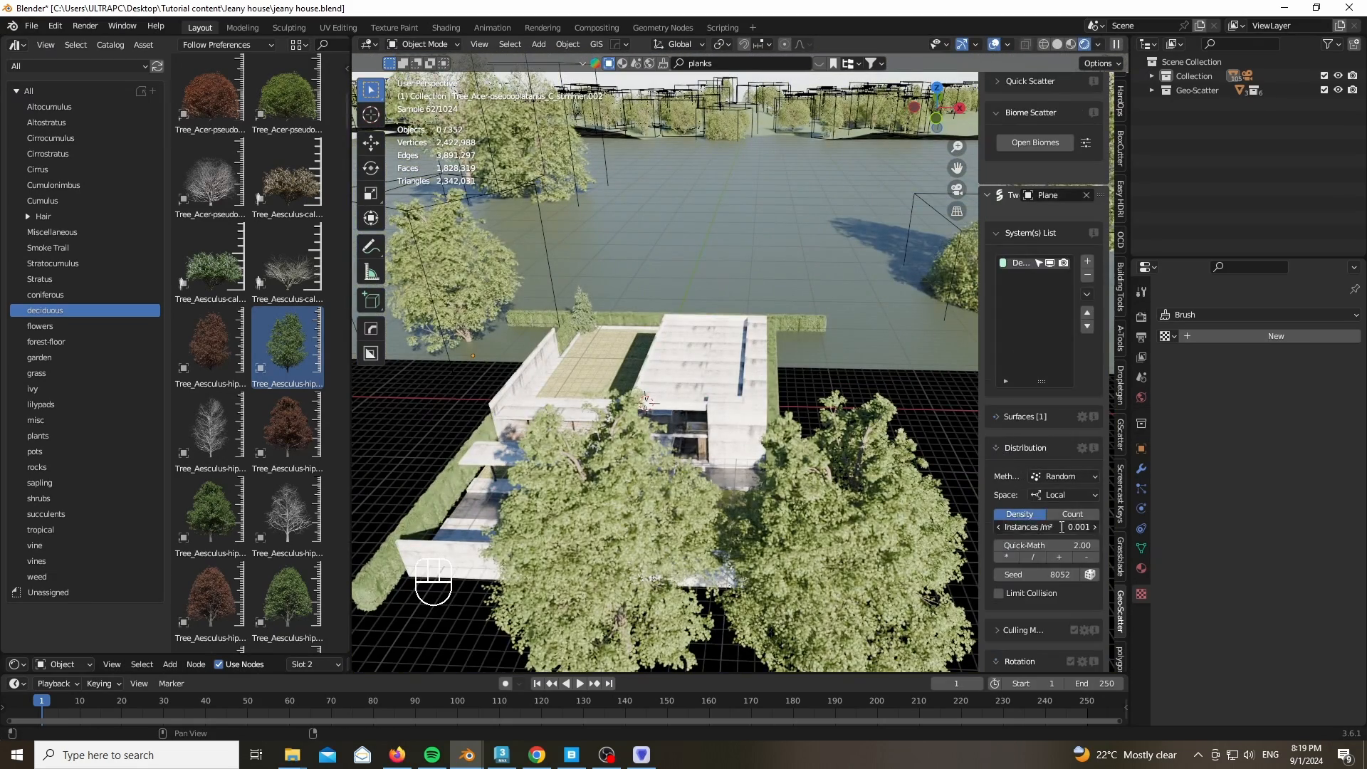
key("Return")
Enable the scatter's default scale with a factor of 1.54 on all axes and check it through the camera
scroll(618, 523, "down", 3)
scroll(1006, 411, "down", 10)
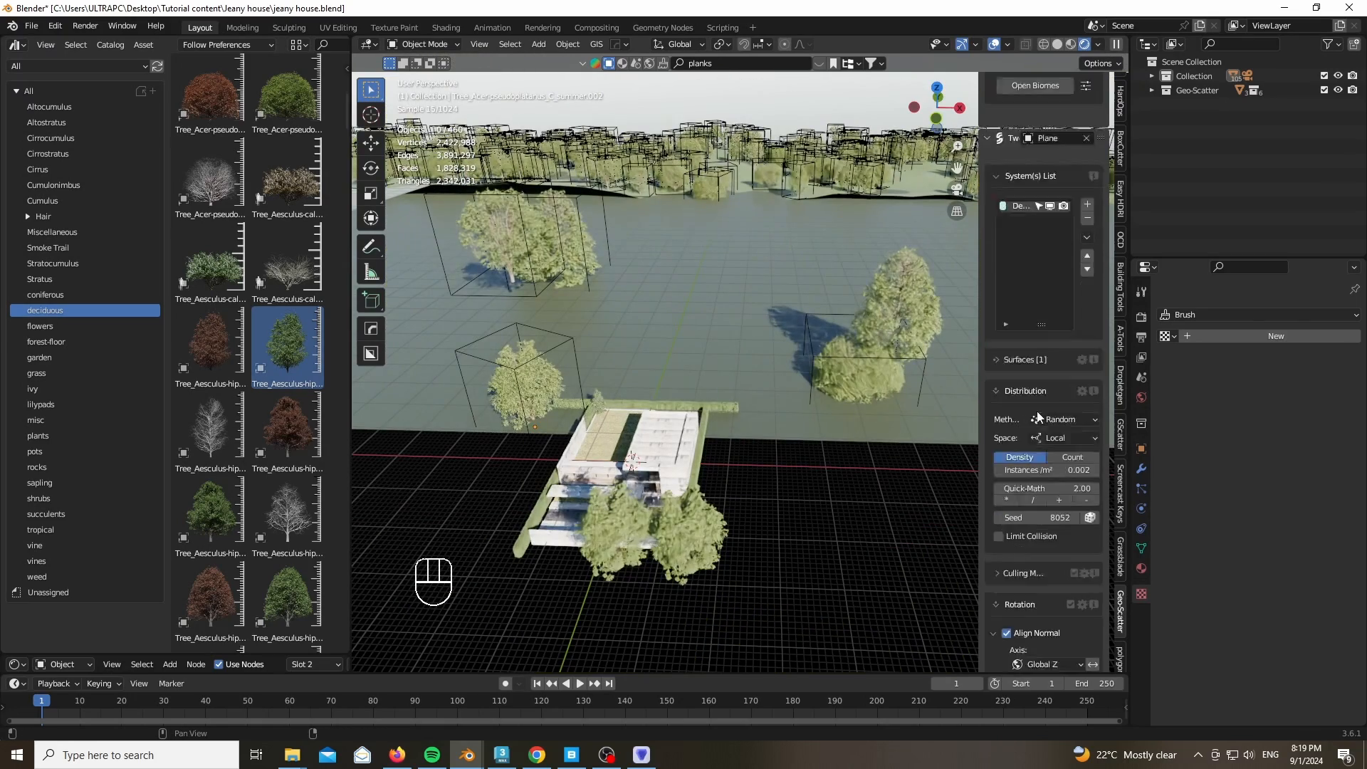
left_click(1007, 400)
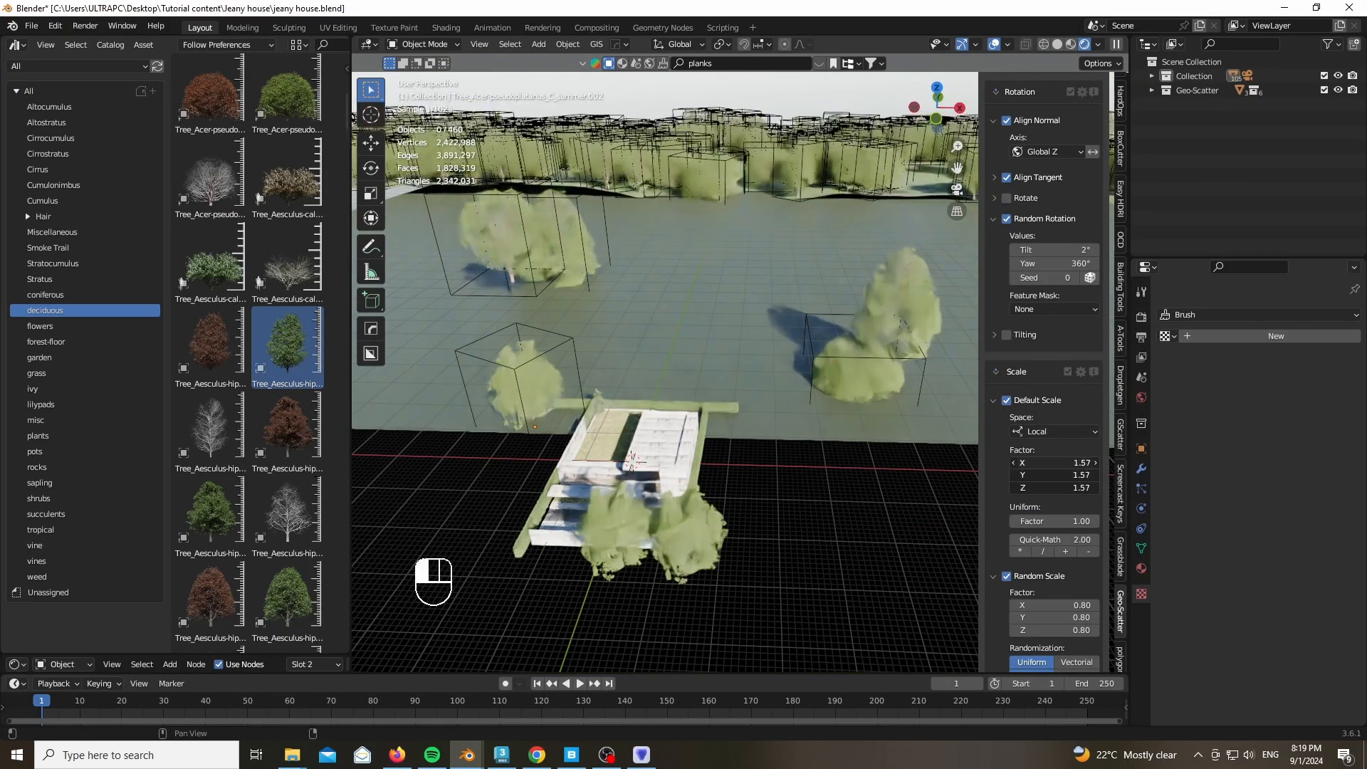
left_click_drag(1053, 463, 1025, 463)
key("KP_0")
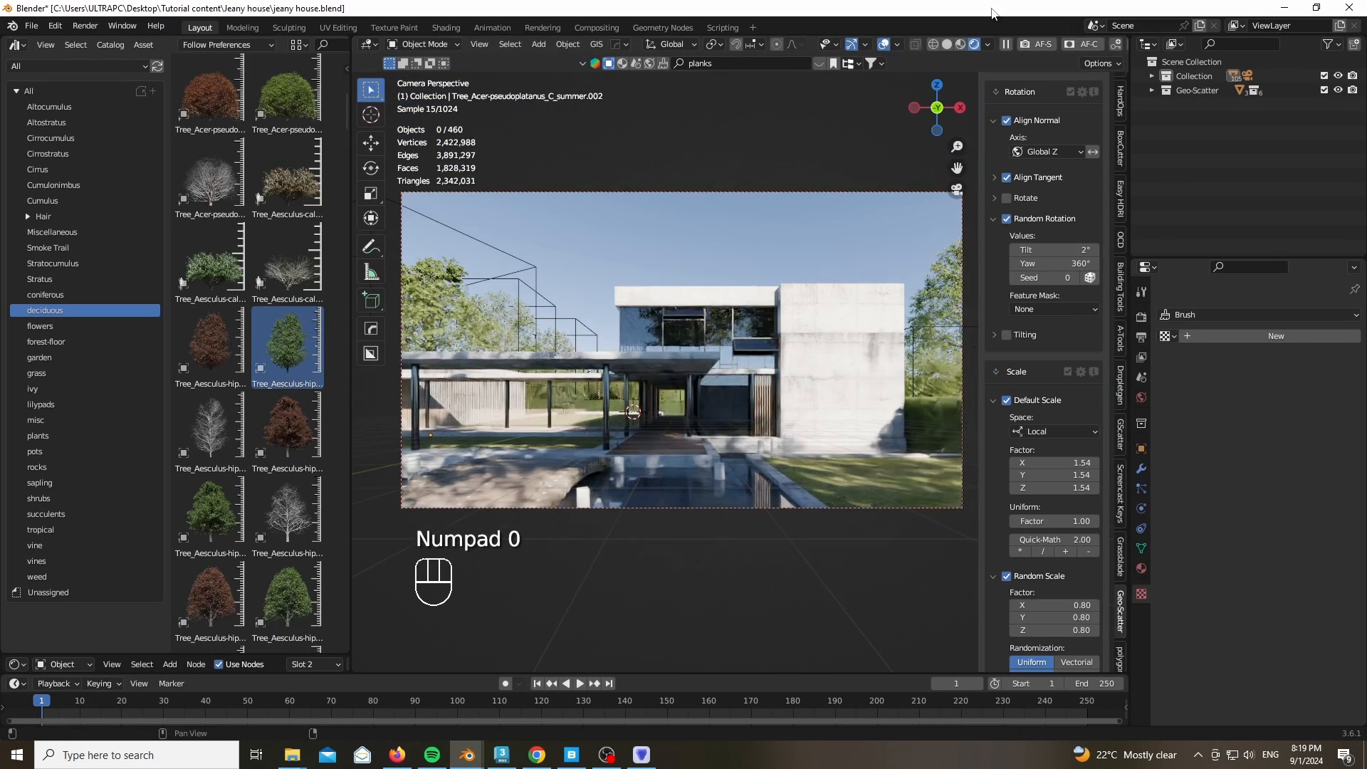
Duplicate a tree from the far-left pair and move the copy horizontally about 89 m in X and 10.6 m in Y
left_click_drag(938, 109, 898, 175)
scroll(708, 132, "down", 8)
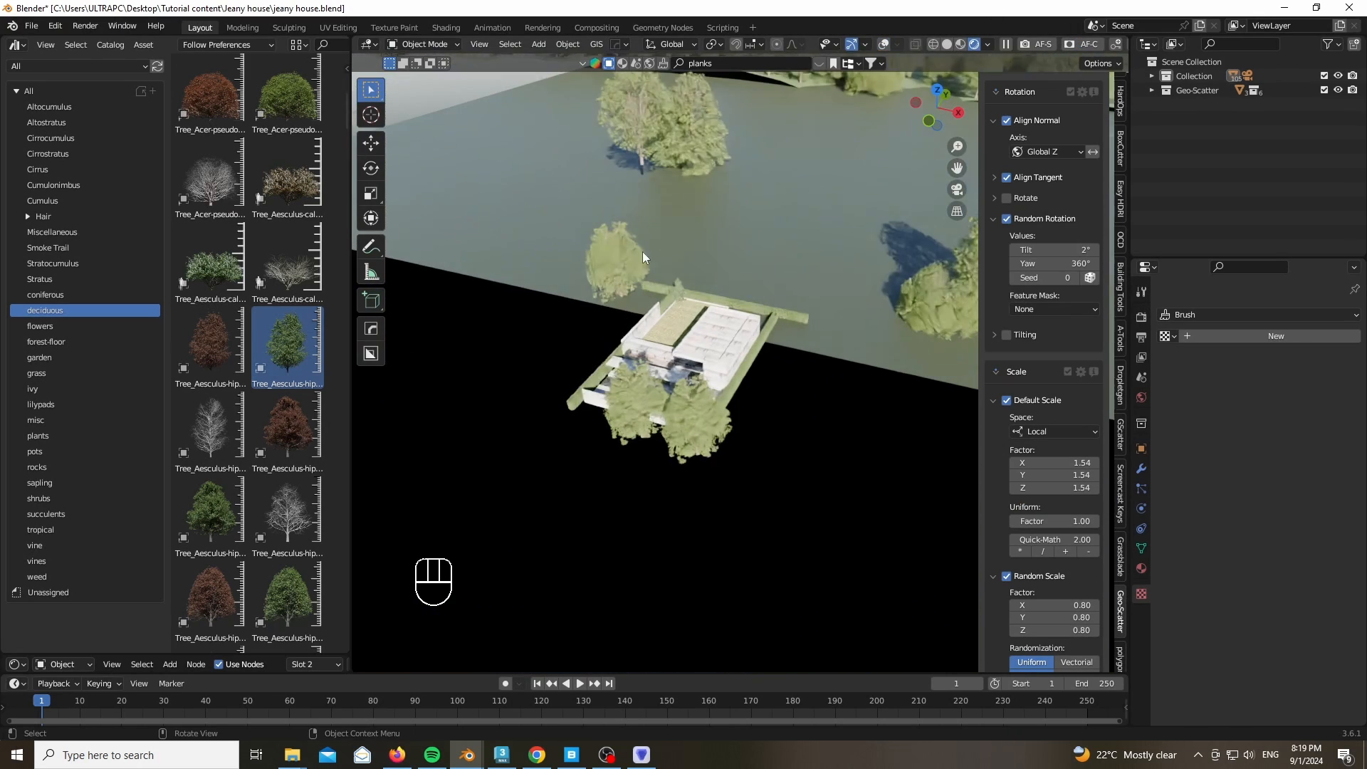
left_click(991, 45)
scroll(532, 331, "down", 4)
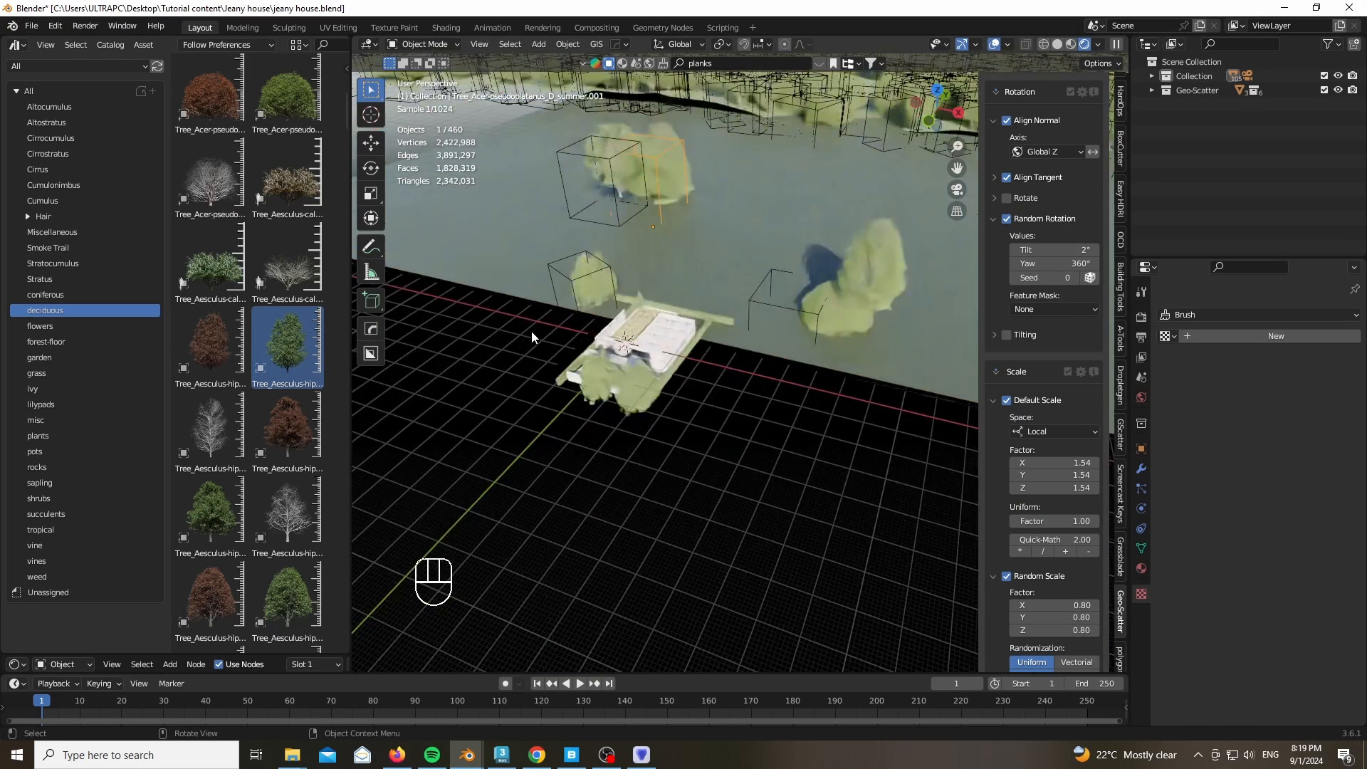
key("shift+d")
key("shift+z")
left_click(682, 358)
key("KP_0")
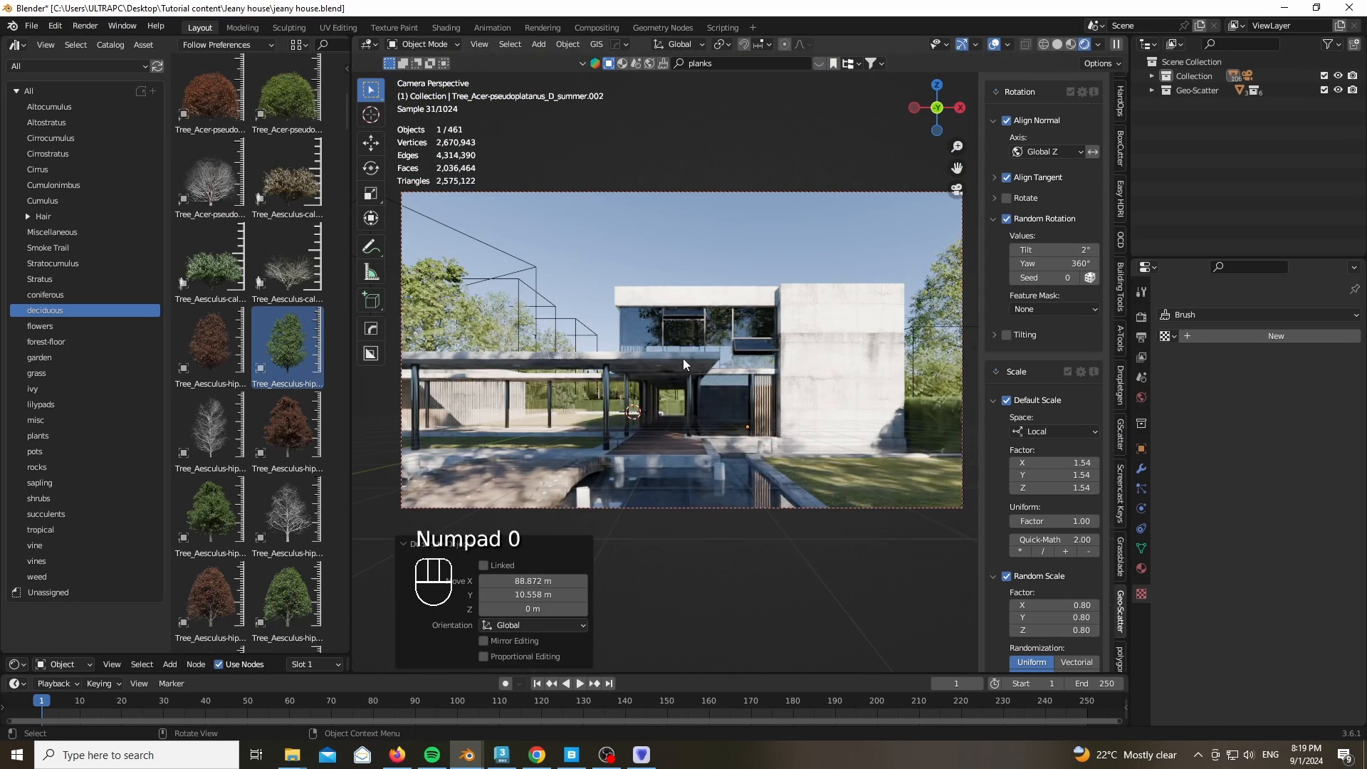
Move the copied tree behind the house's right side and place a linked duplicate behind the left canopy in camera view
key("g")
left_click(898, 360)
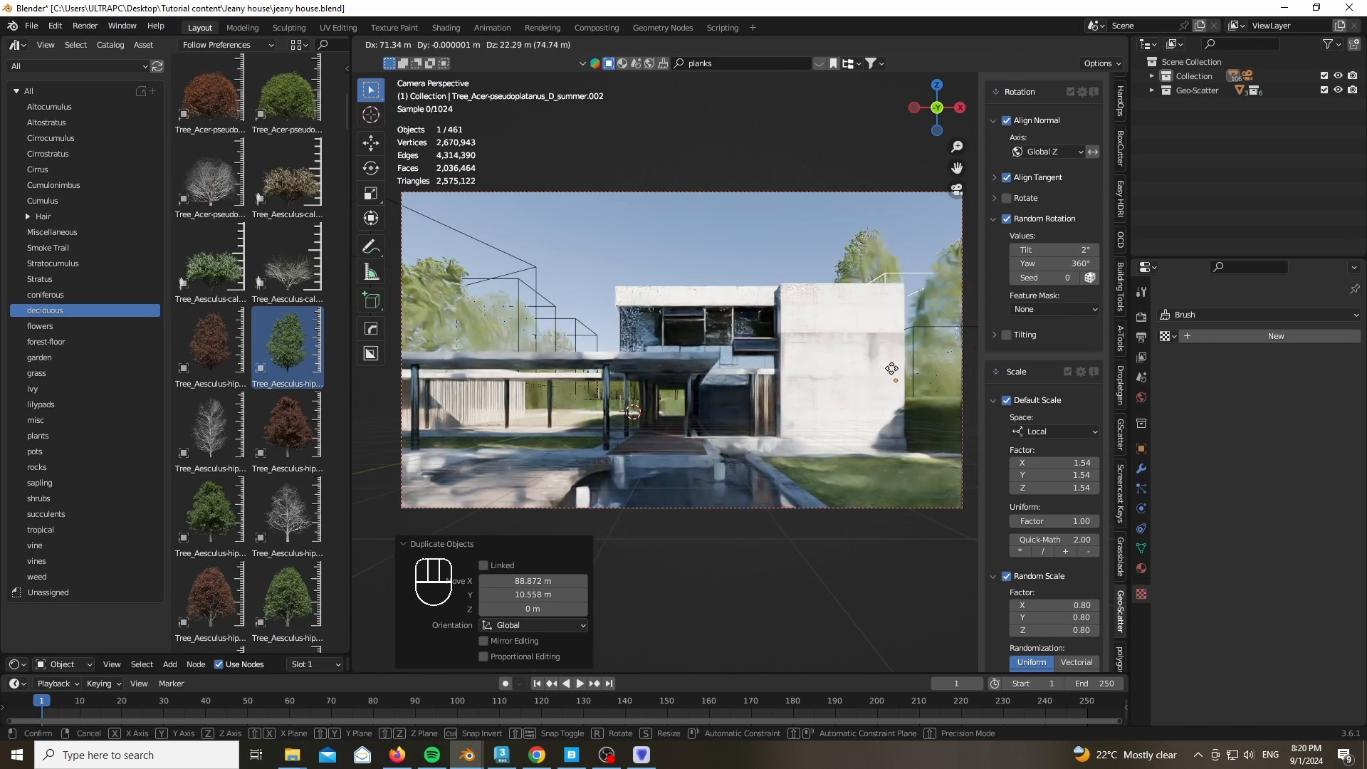
key("alt+d")
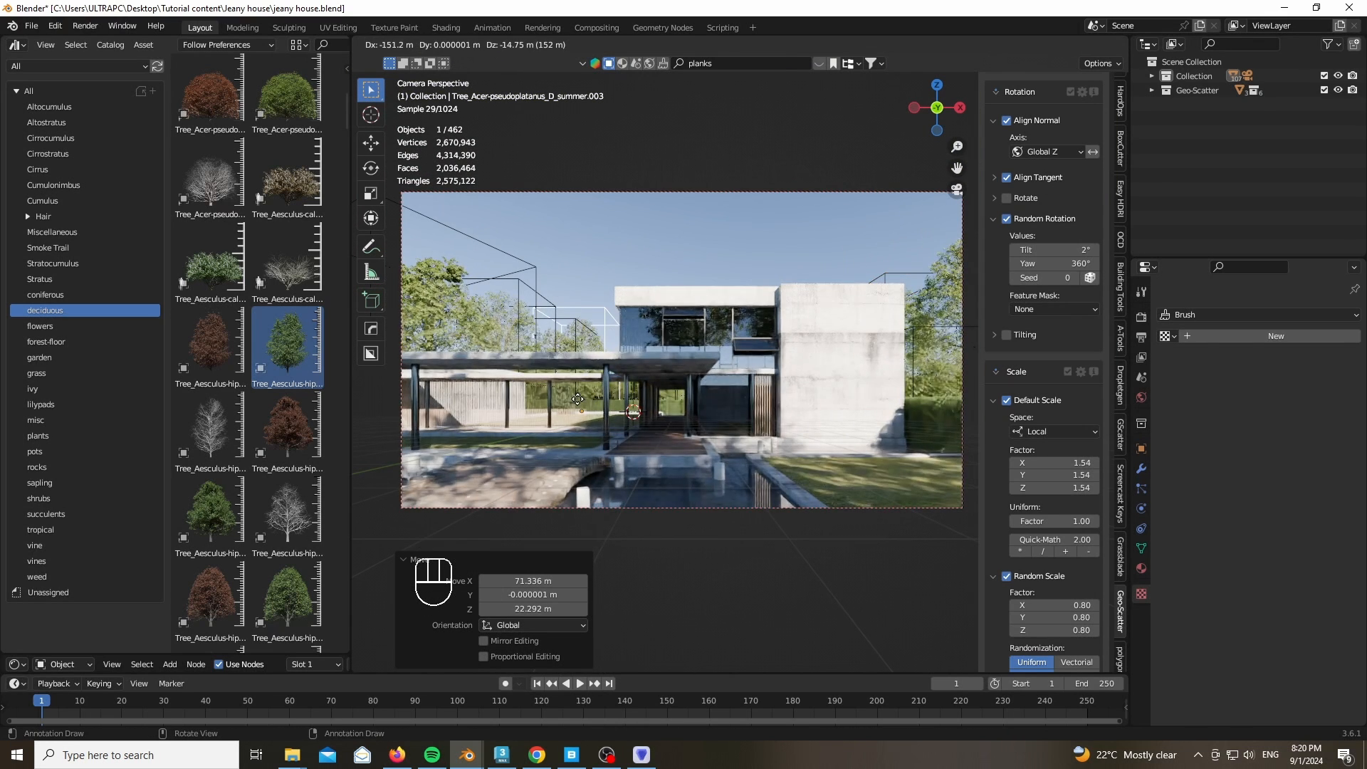
left_click(578, 398)
Enlarge the viewport, select the pool water object in front of the walkway and display its modifiers
left_click_drag(352, 496, 12, 559)
scroll(502, 566, "up", 5)
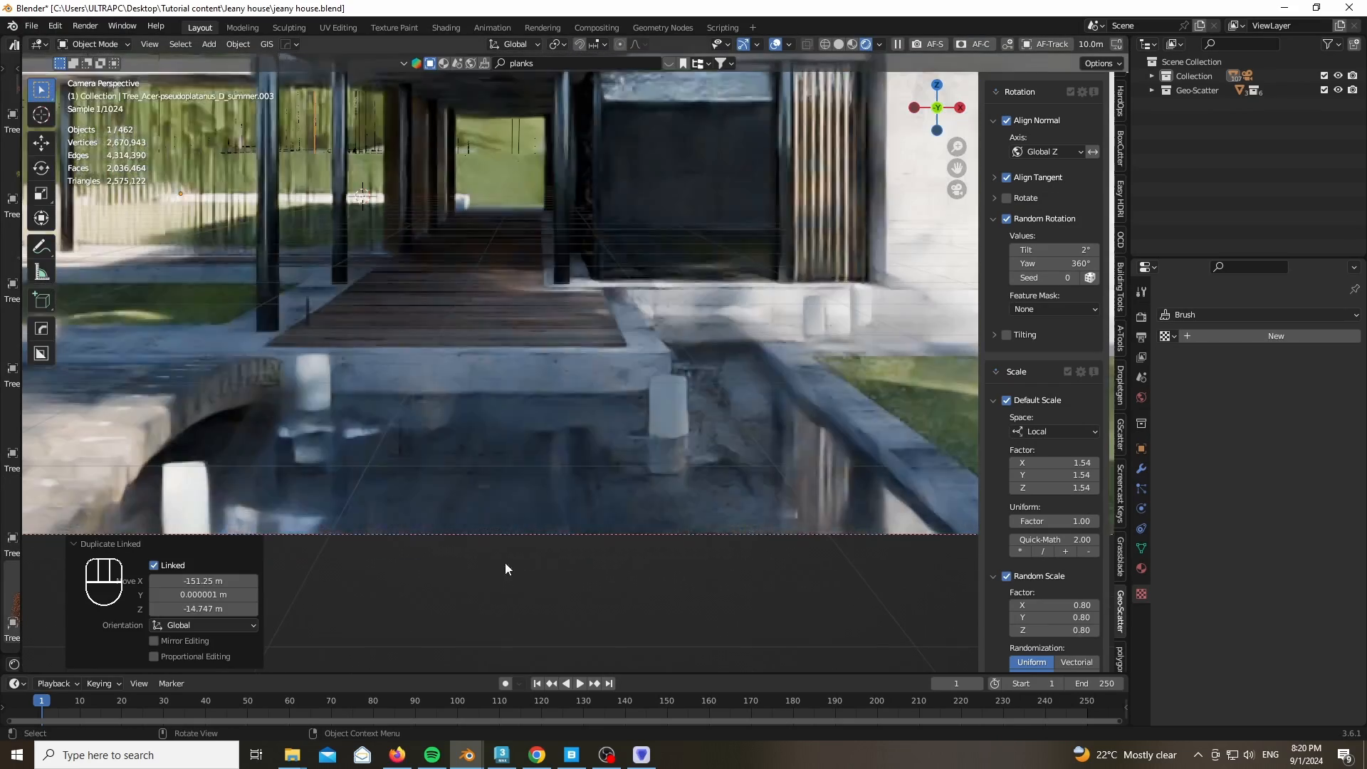
left_click(735, 606)
left_click(1262, 336)
left_click(1141, 467)
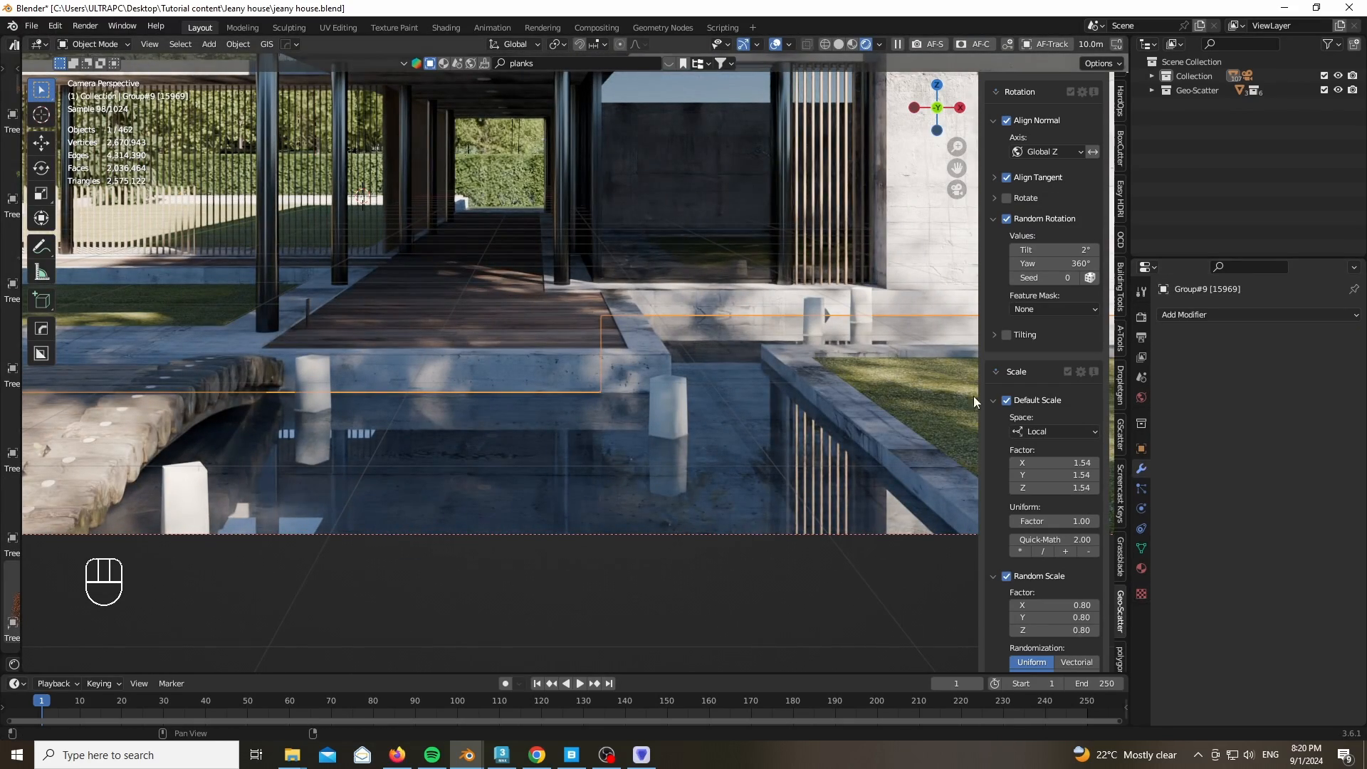
Select the pool water's entire mesh in Edit Mode and isolate it in local view with solid shading
key("Tab")
key("a")
middle_click_drag(762, 416, 397, 495)
key("z")
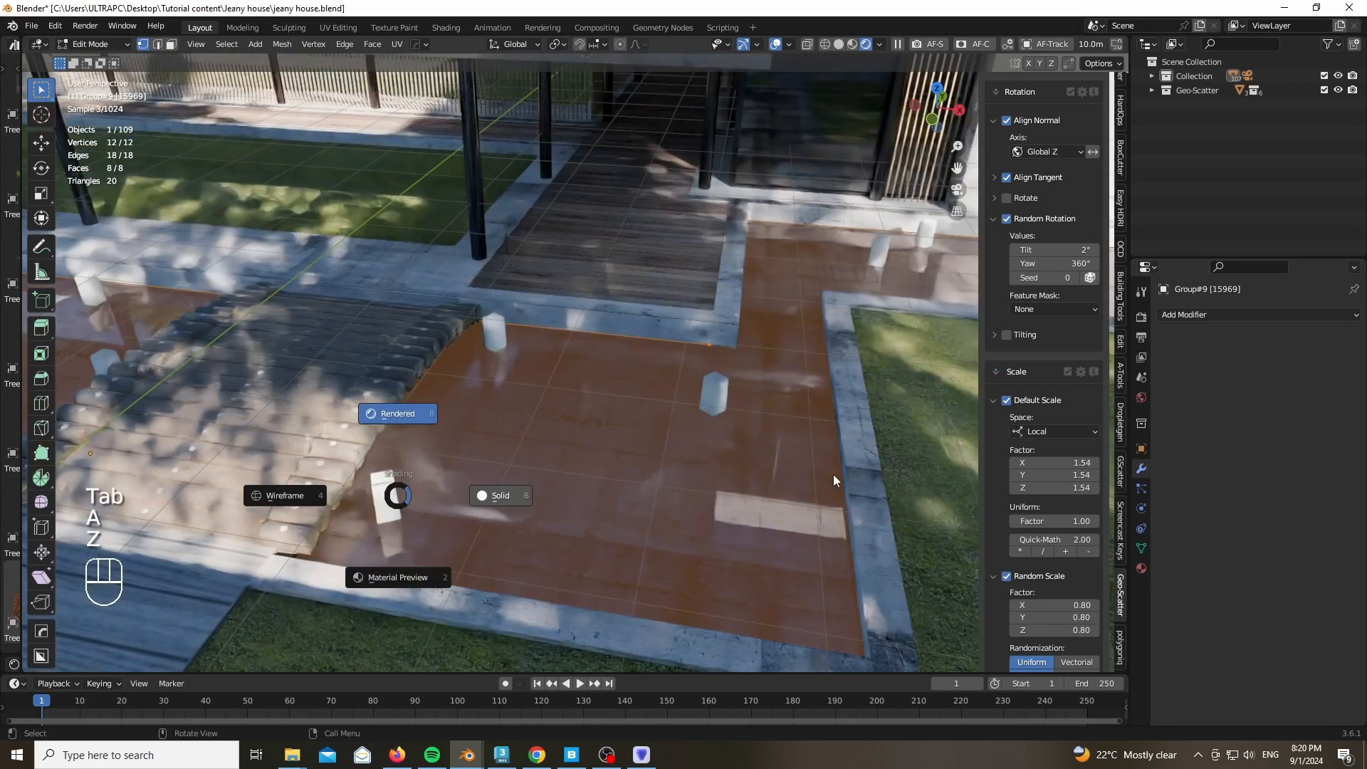
left_click(656, 438)
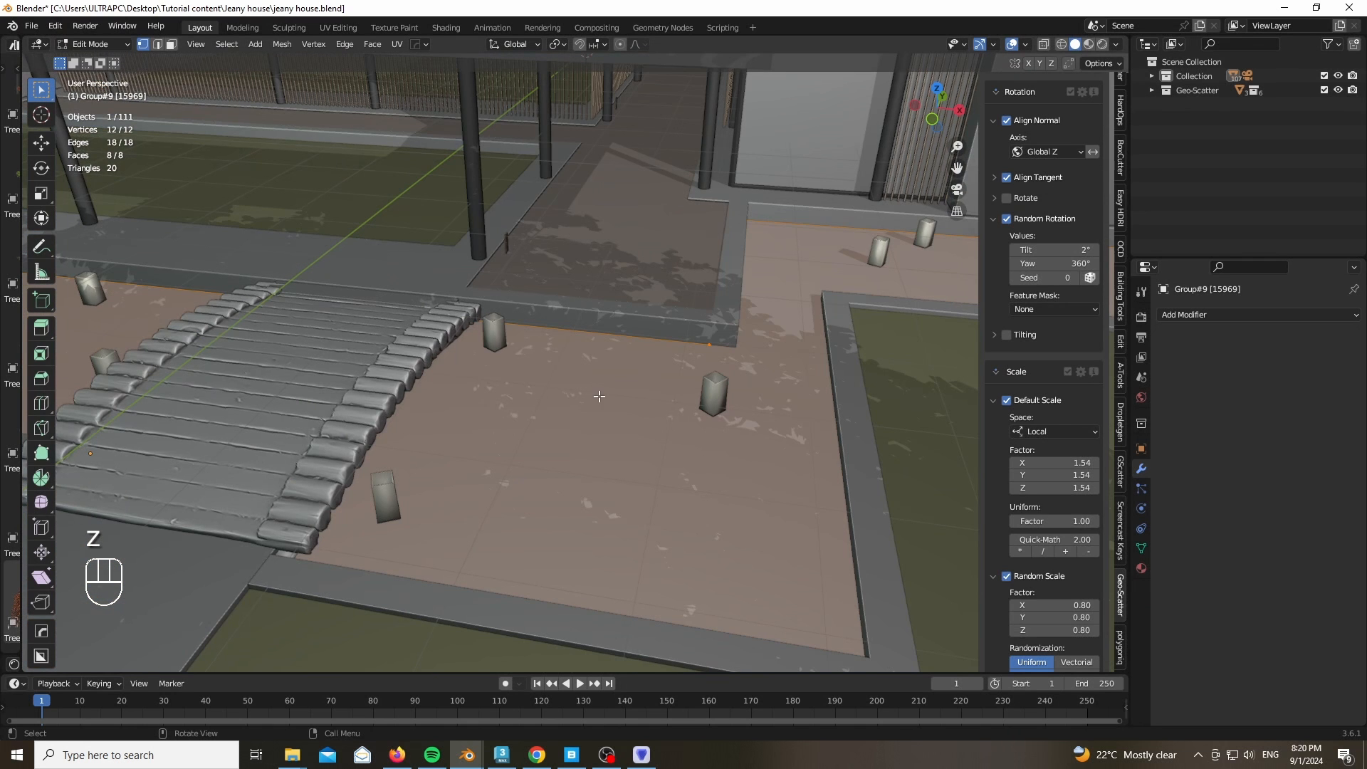
key("KP_Divide")
Examine the shape and thickness of the isolated pool water block
scroll(617, 445, "up", 4)
scroll(665, 327, "down", 4)
scroll(662, 285, "up", 4)
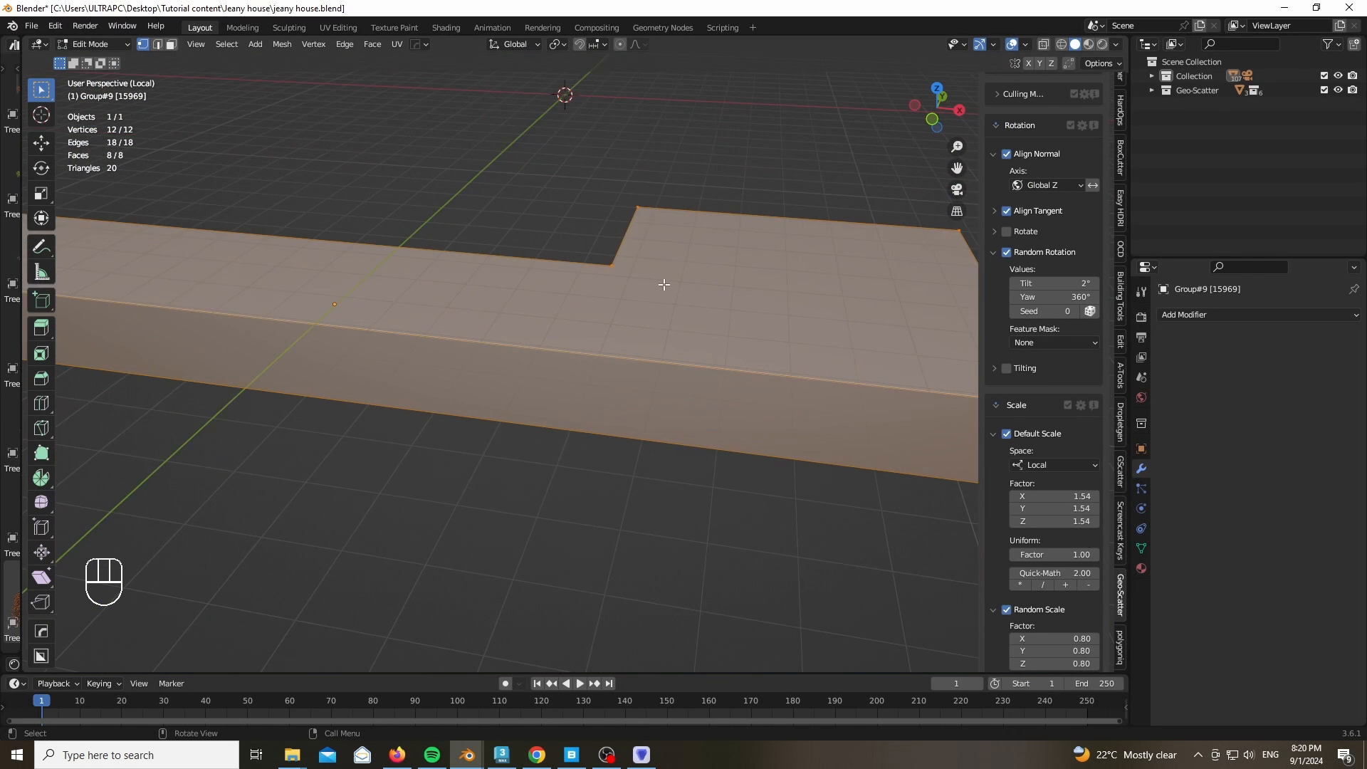
scroll(580, 318, "down", 4)
scroll(662, 277, "up", 4)
scroll(662, 279, "down", 2)
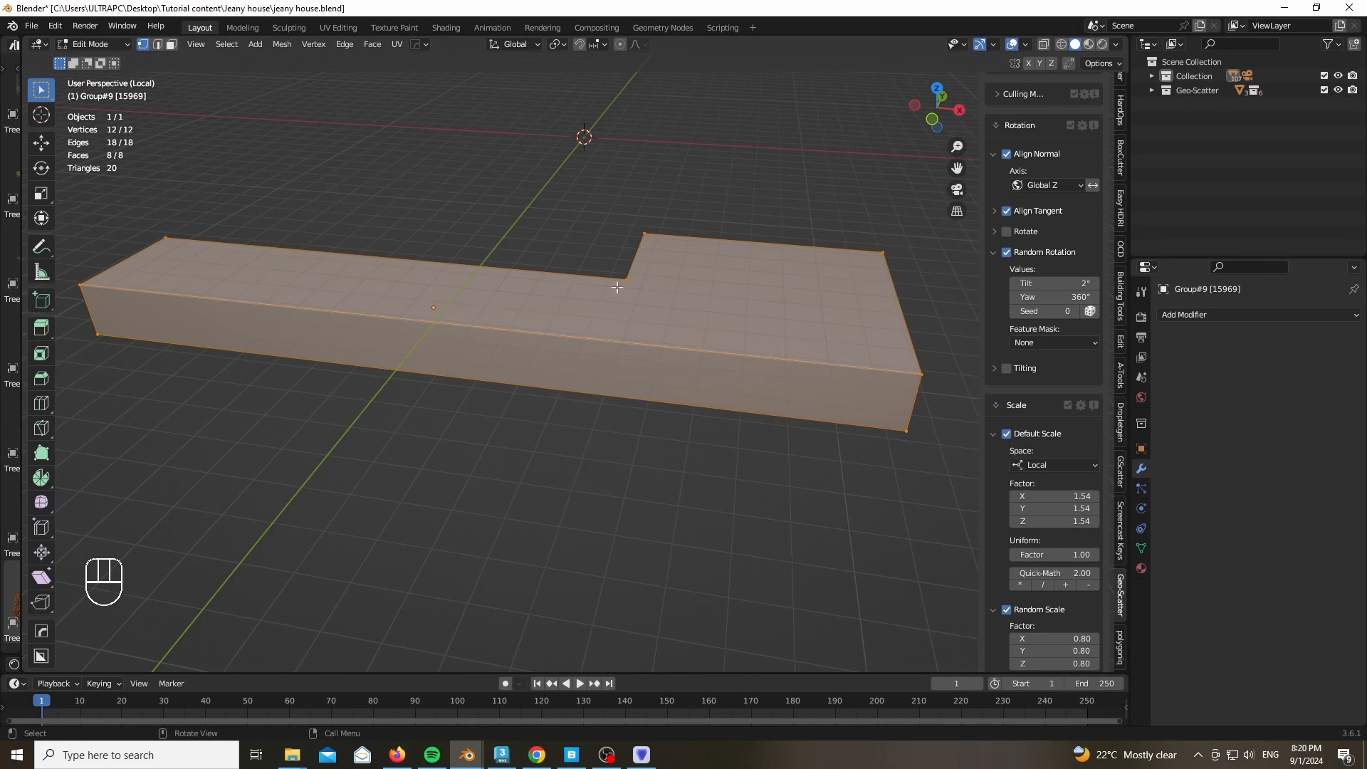
scroll(666, 316, "up", 1)
scroll(666, 316, "up", 1)
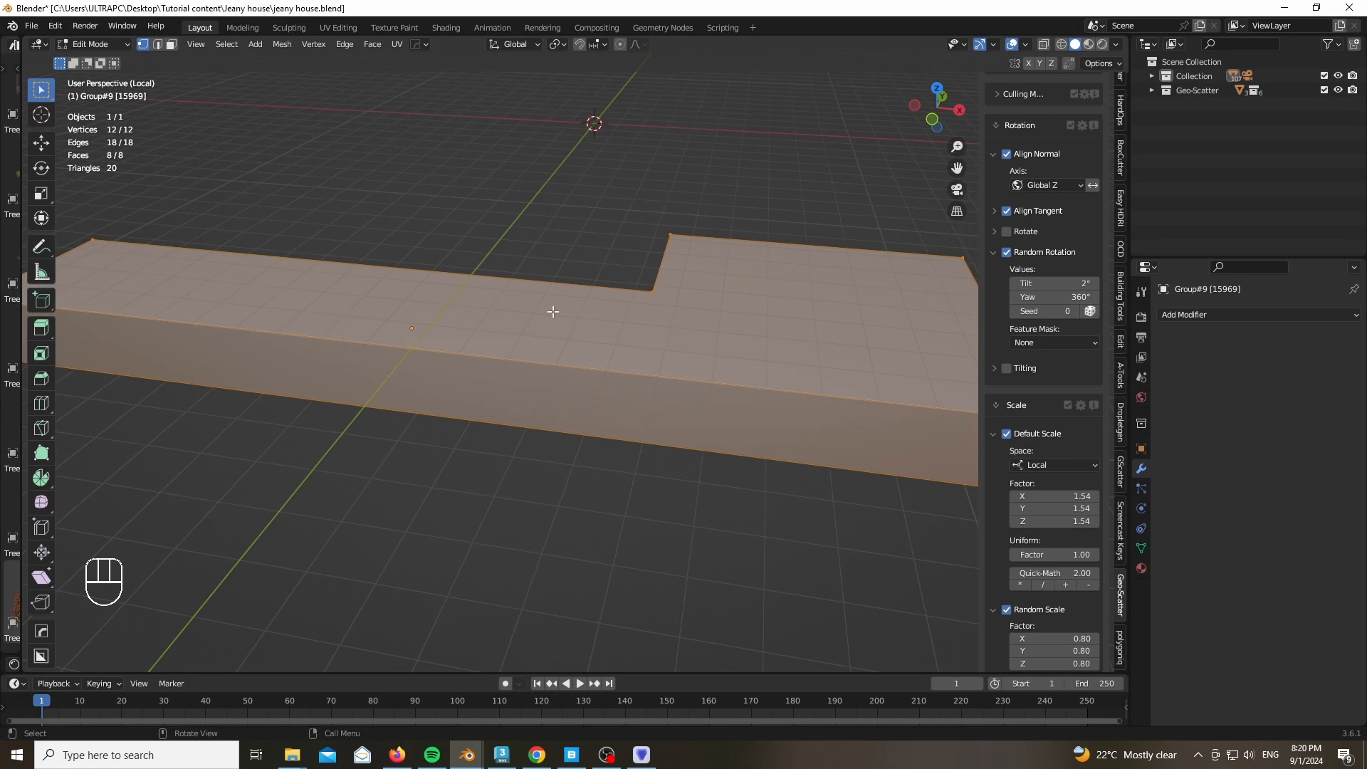
Replace the asset browser with a Shader Editor showing the water material and preview the material on the mesh
left_click_drag(29, 455, 327, 456)
left_click(17, 45)
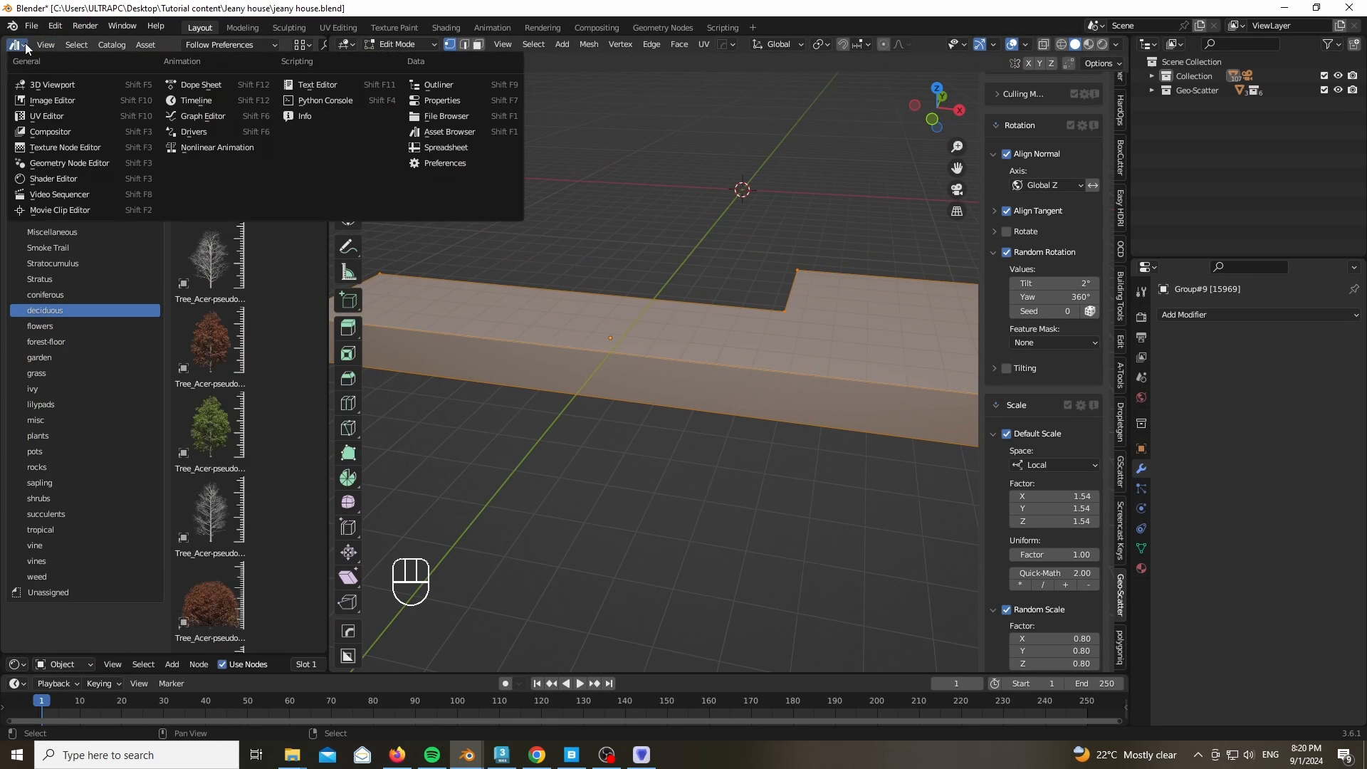
left_click(57, 182)
scroll(168, 144, "down", 3)
key("z")
middle_click_drag(131, 324, 30, 202)
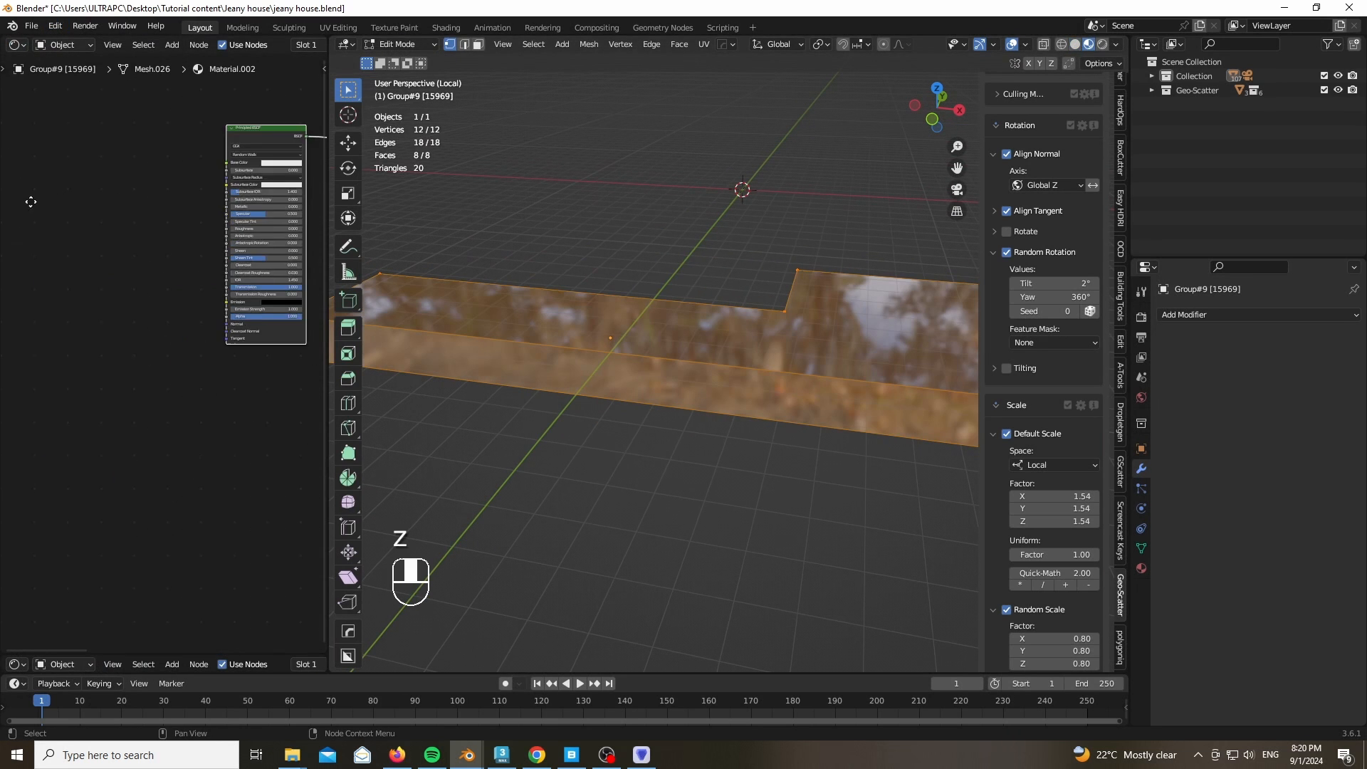
Add a Noise Texture node and connect its Fac output to the Principled BSDF's Normal input
scroll(132, 207, "up", 3)
key("shift+a")
type("noi")
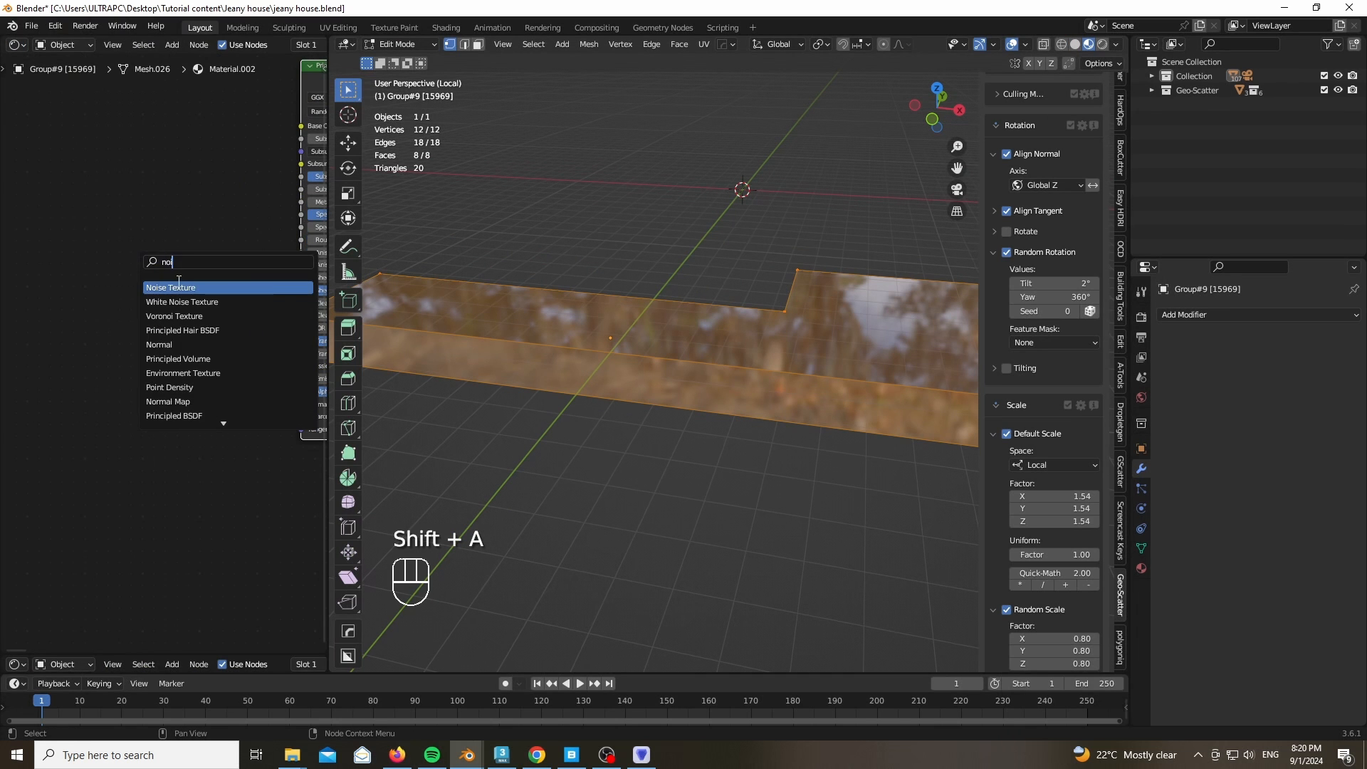
key("Return")
left_click_drag(294, 377, 288, 402)
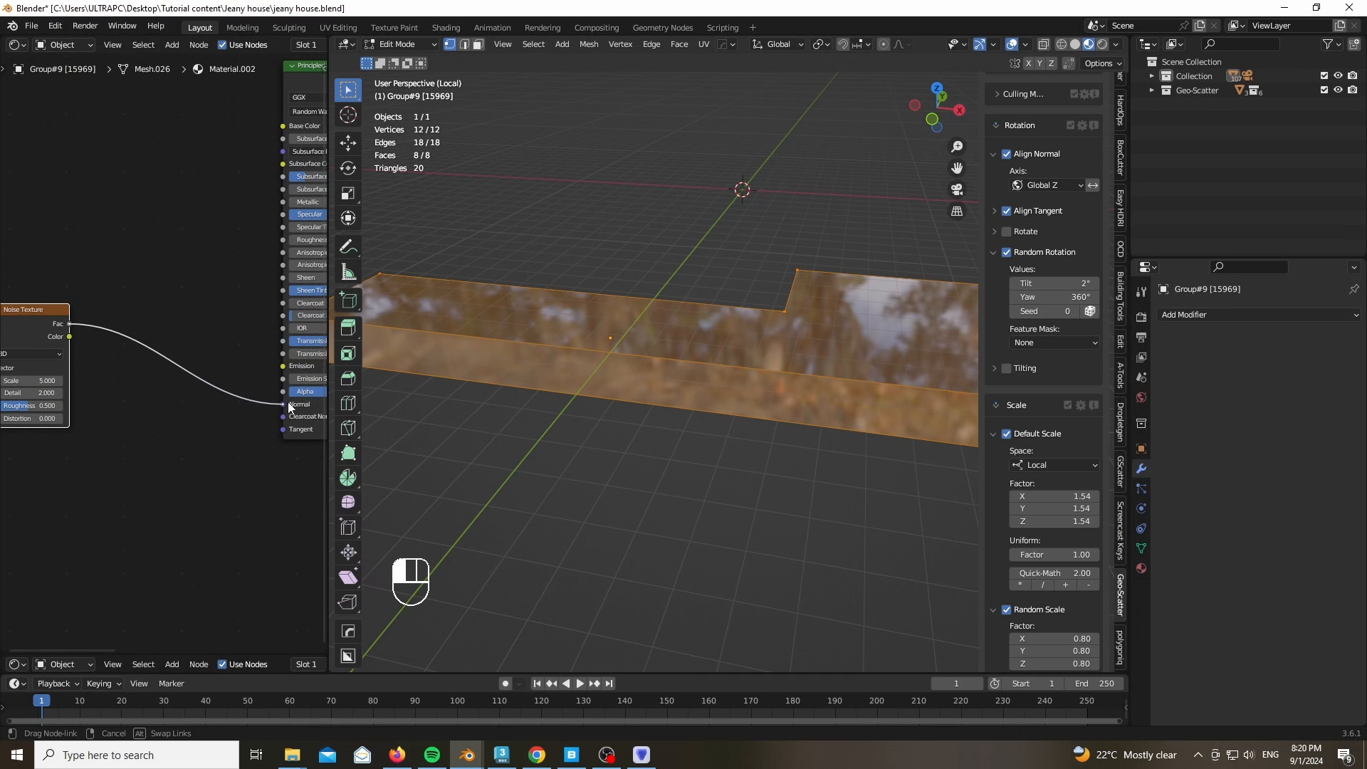
Insert a Bump node between the noise texture and the Principled BSDF, with the noise feeding its Height input
key("shift+a")
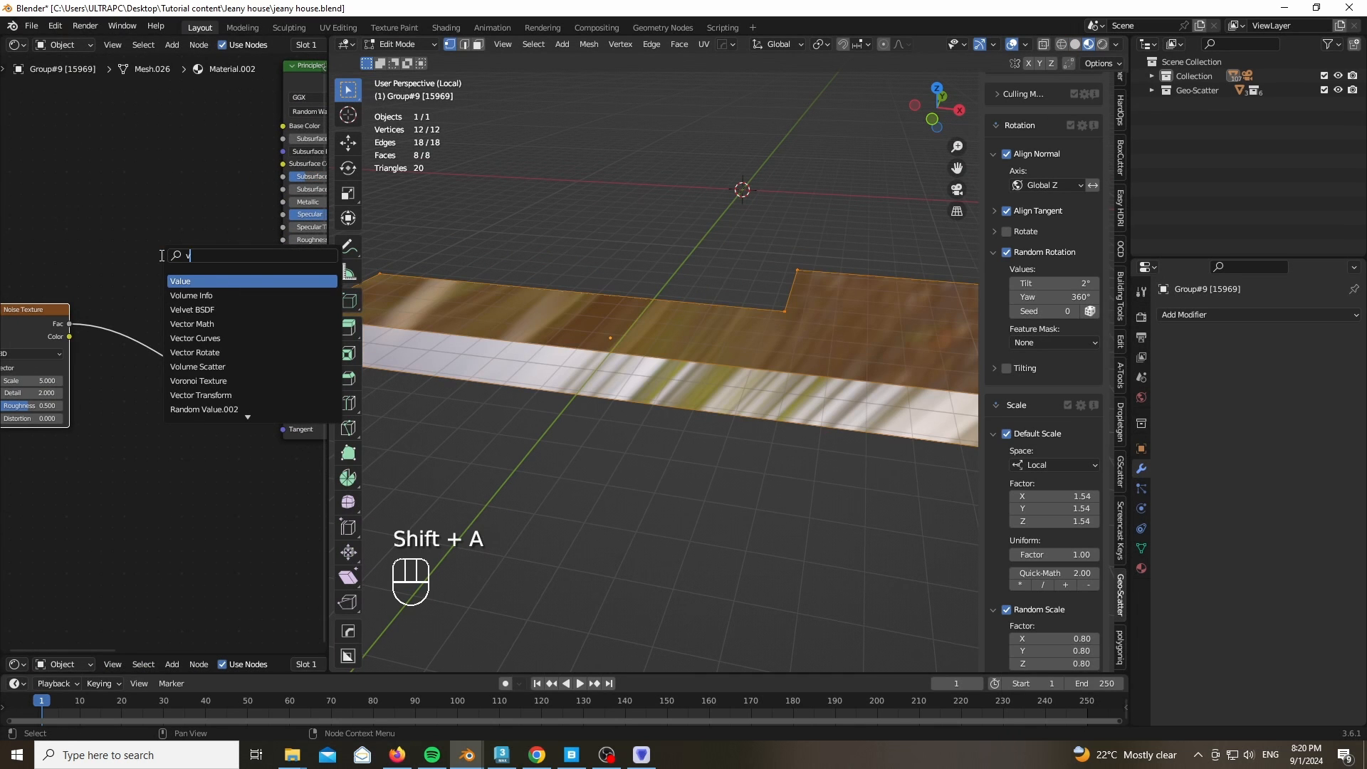
key("Return")
left_click(169, 366)
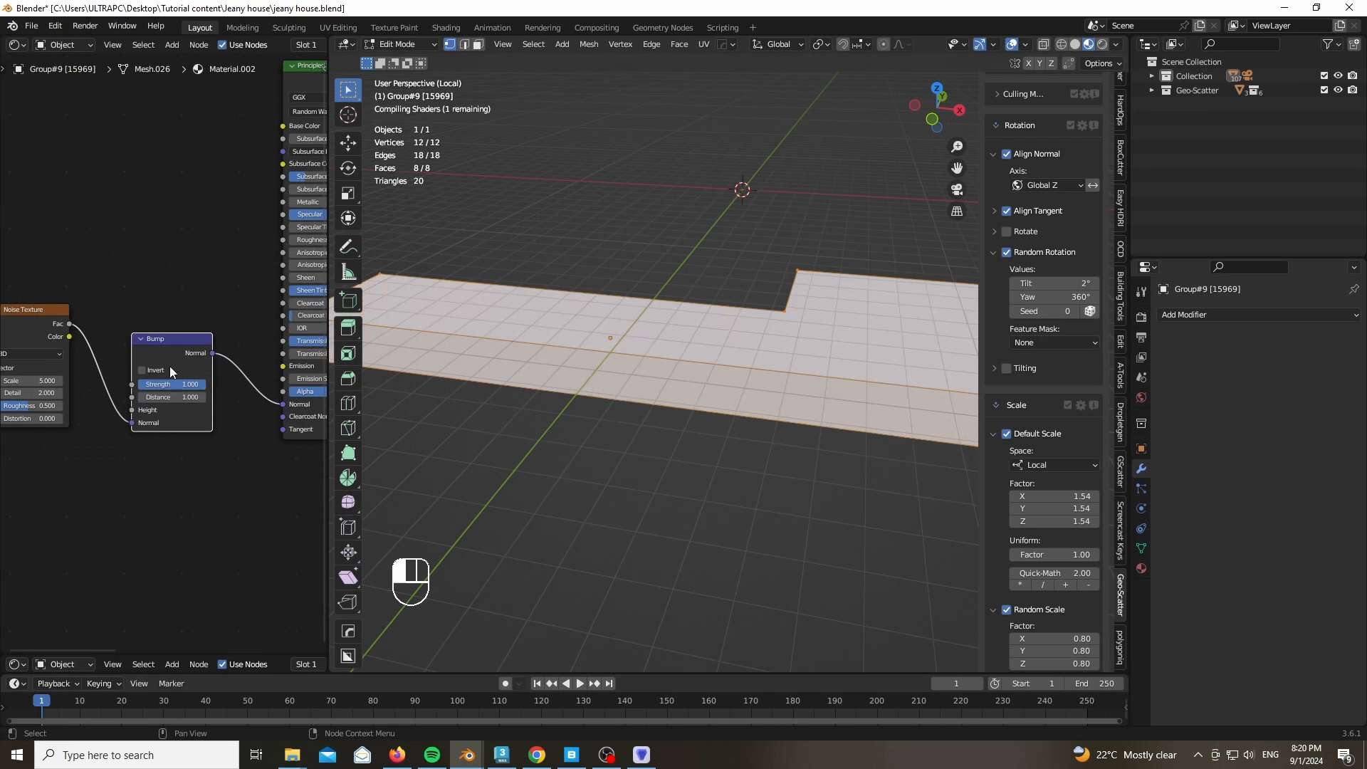
left_click_drag(132, 425, 133, 411)
mouse_move(606, 755)
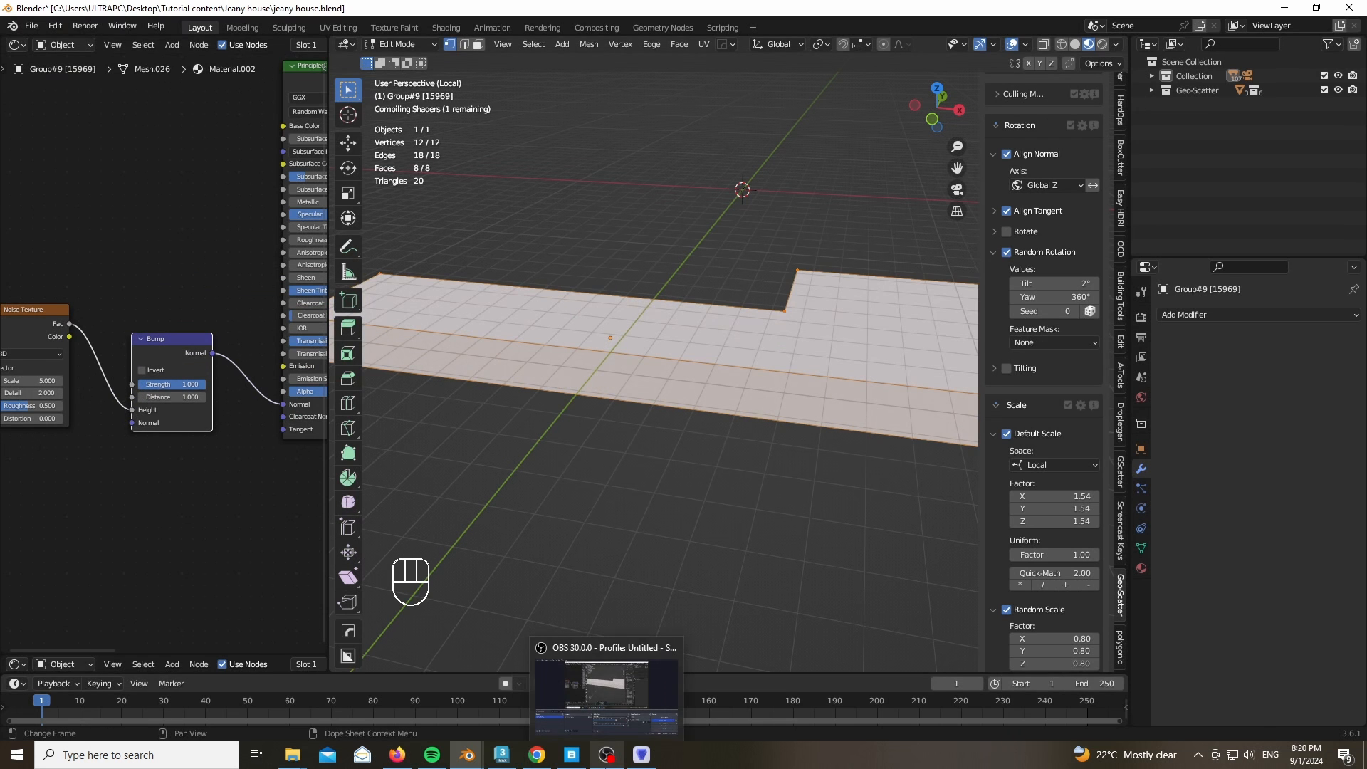
mouse_move(608, 687)
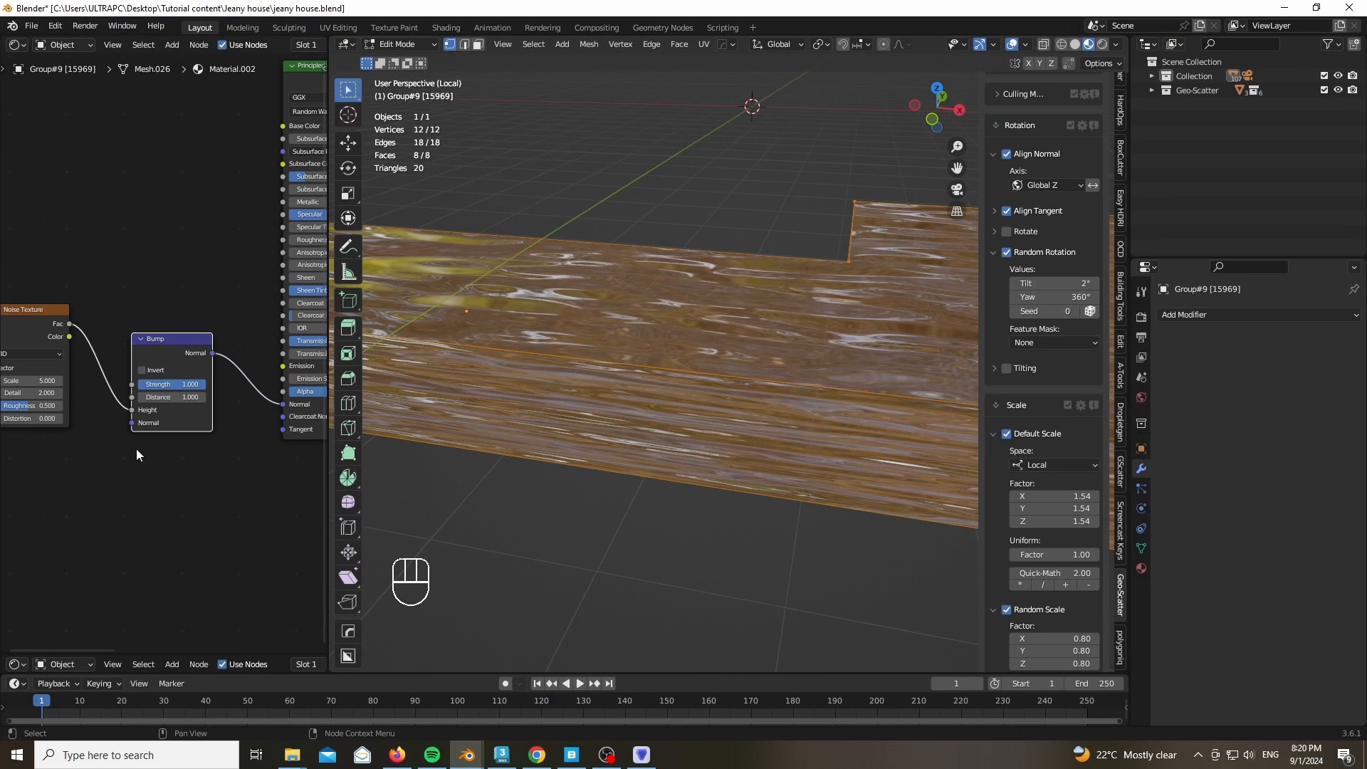
Add Mapping and Texture Coordinate nodes to the noise texture and inspect the ripples on the water up close
middle_click_drag(136, 449, 212, 438)
left_click(105, 306)
key("ctrl+t")
middle_click_drag(104, 285, 182, 243)
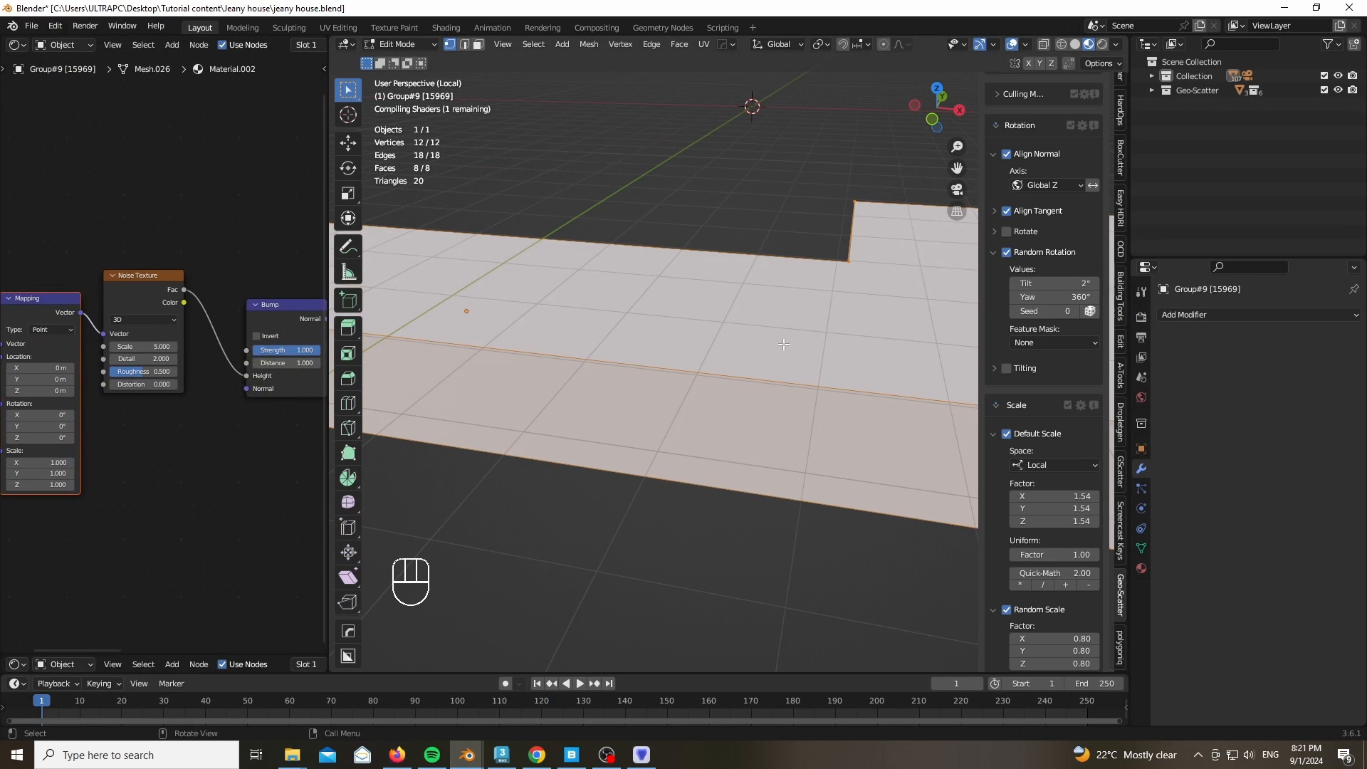
scroll(720, 423, "up", 3)
scroll(719, 425, "up", 2)
scroll(217, 424, "up", 6)
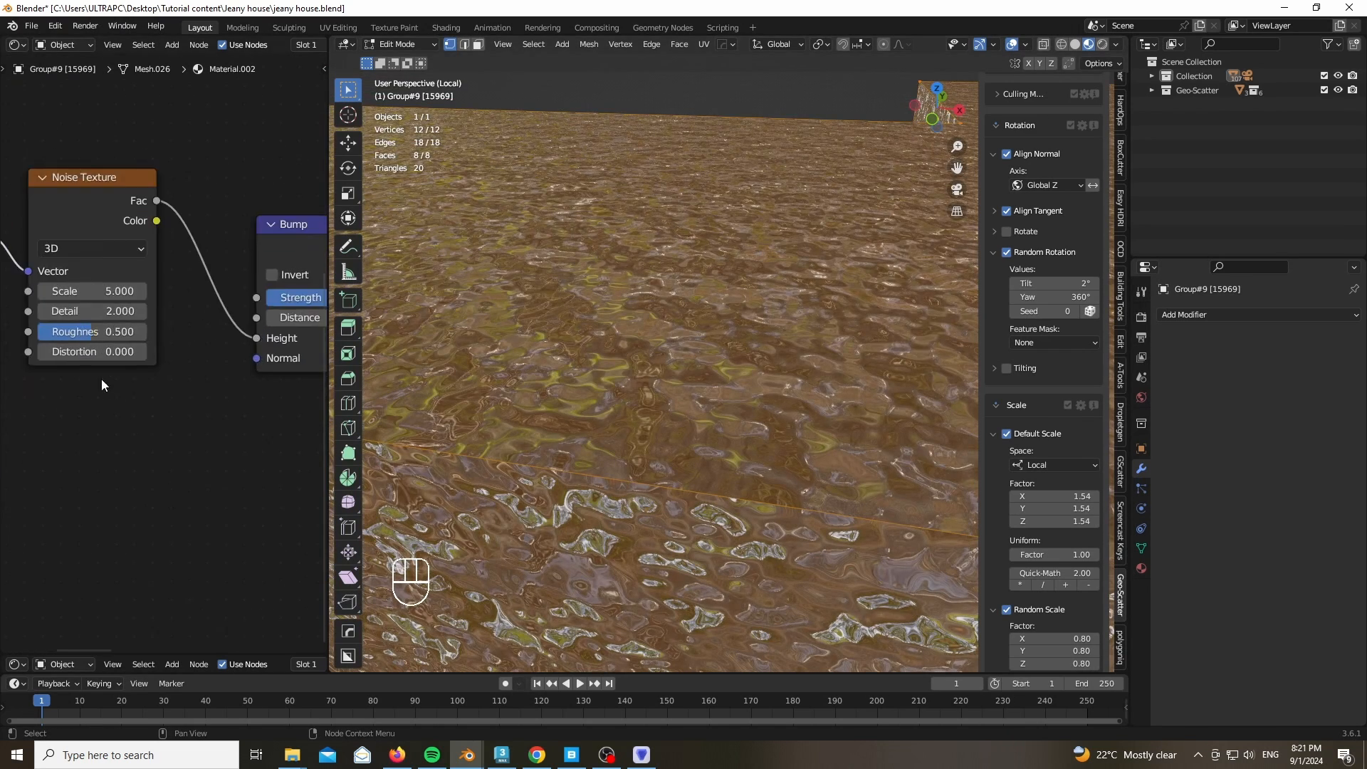
Set the bump noise texture's detail to 3 and its scale to 1.180
middle_click_drag(101, 380, 186, 450)
scroll(187, 450, "up", 5)
mouse_move(171, 359)
left_mouse_down()
mouse_move(238, 359)
mouse_move(171, 359)
mouse_move(193, 359)
left_mouse_up()
scroll(159, 488, "down", 3)
scroll(248, 496, "up", 4)
middle_click_drag(248, 497, 246, 498)
left_click_drag(171, 307, 72, 306)
Set the Bump node's strength and distance both to 0.1
middle_click_drag(307, 148, 282, 200)
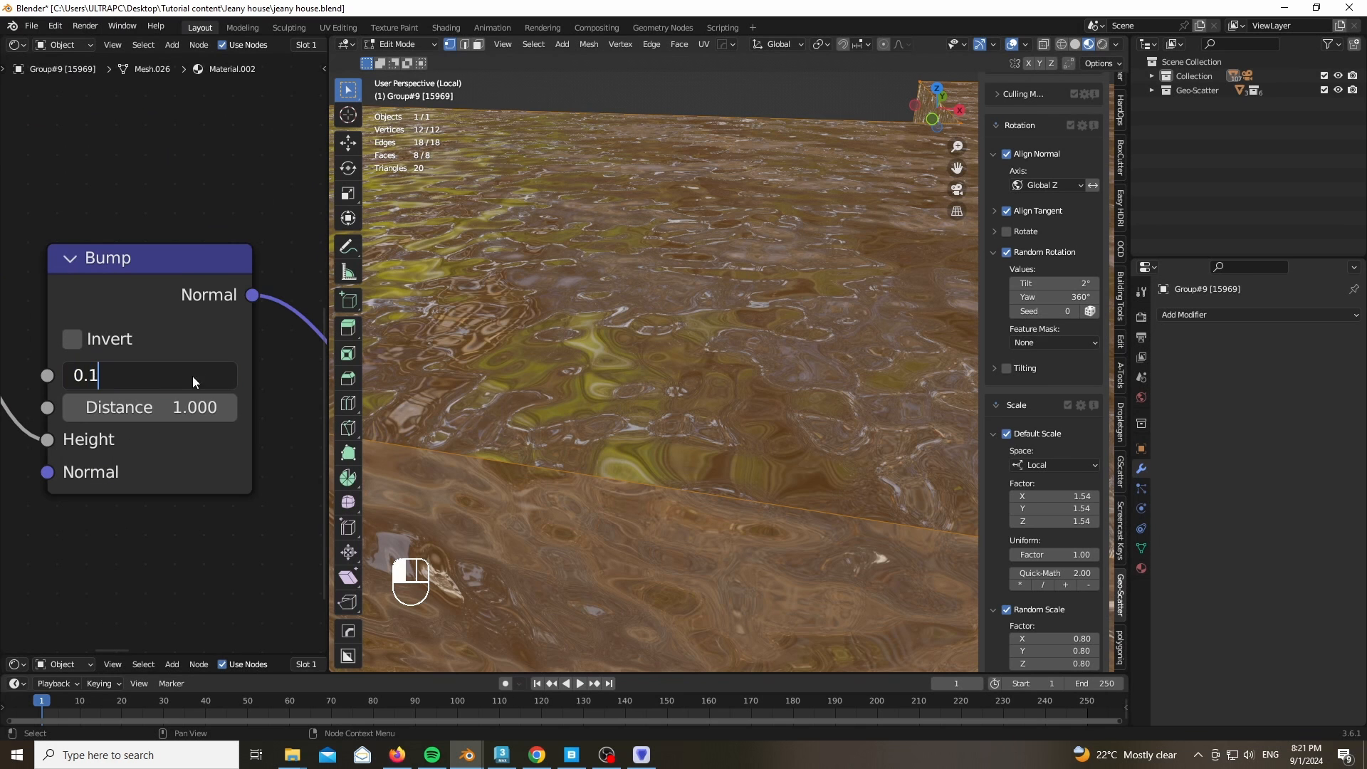
key("Return")
left_click(206, 406)
type("0.1")
key("Return")
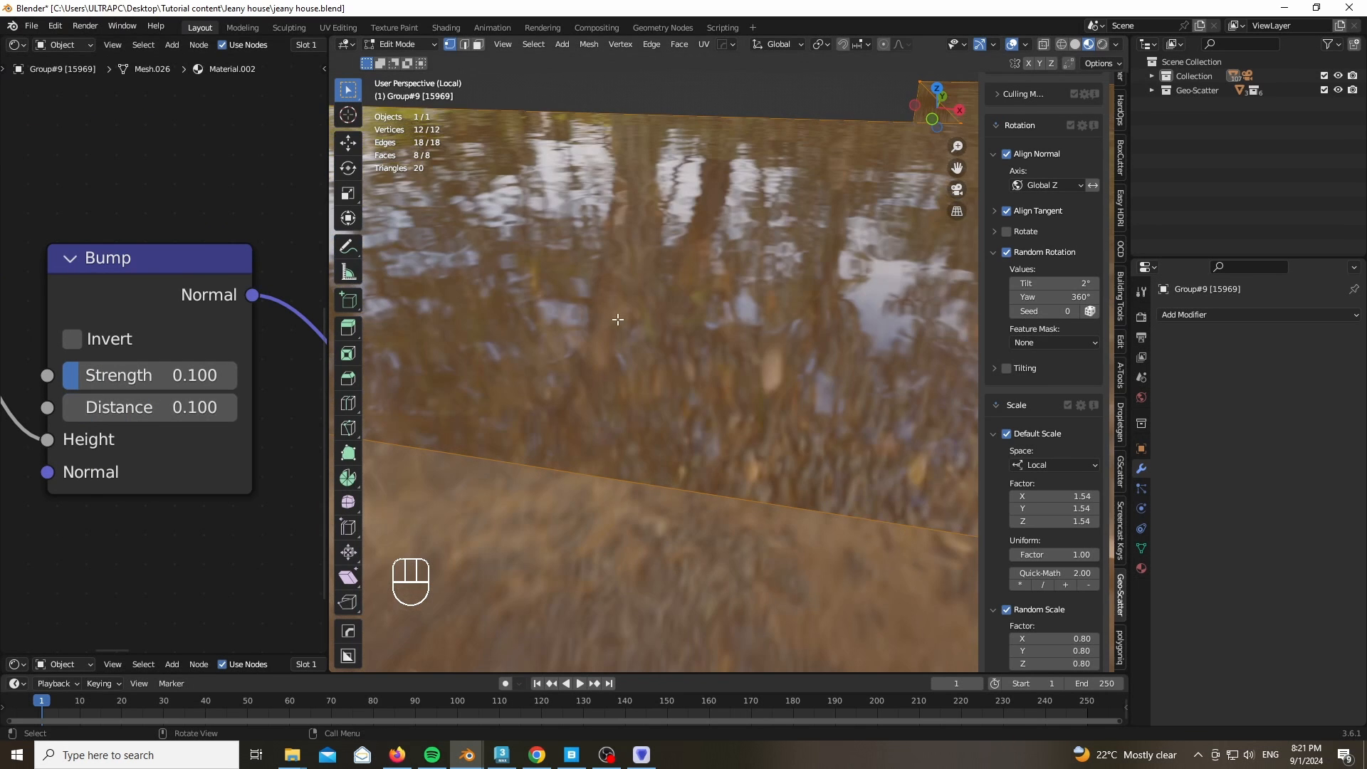
Return the pool water to Object Mode and widen the Shader Editor for more room around its nodes
scroll(619, 331, "down", 3)
key("Tab")
scroll(131, 191, "down", 2)
scroll(133, 197, "down", 4)
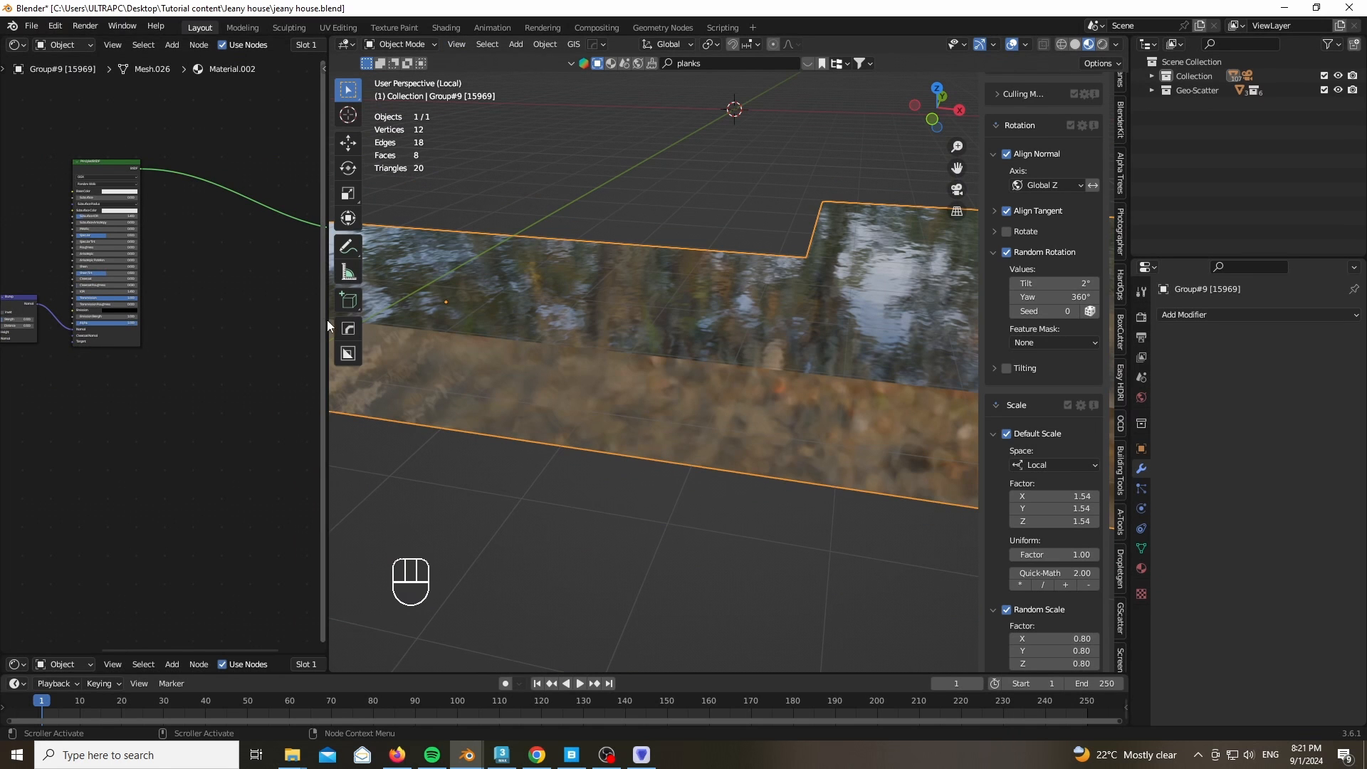
left_click_drag(329, 320, 383, 318)
middle_click_drag(298, 279, 314, 335)
scroll(134, 272, "up", 3)
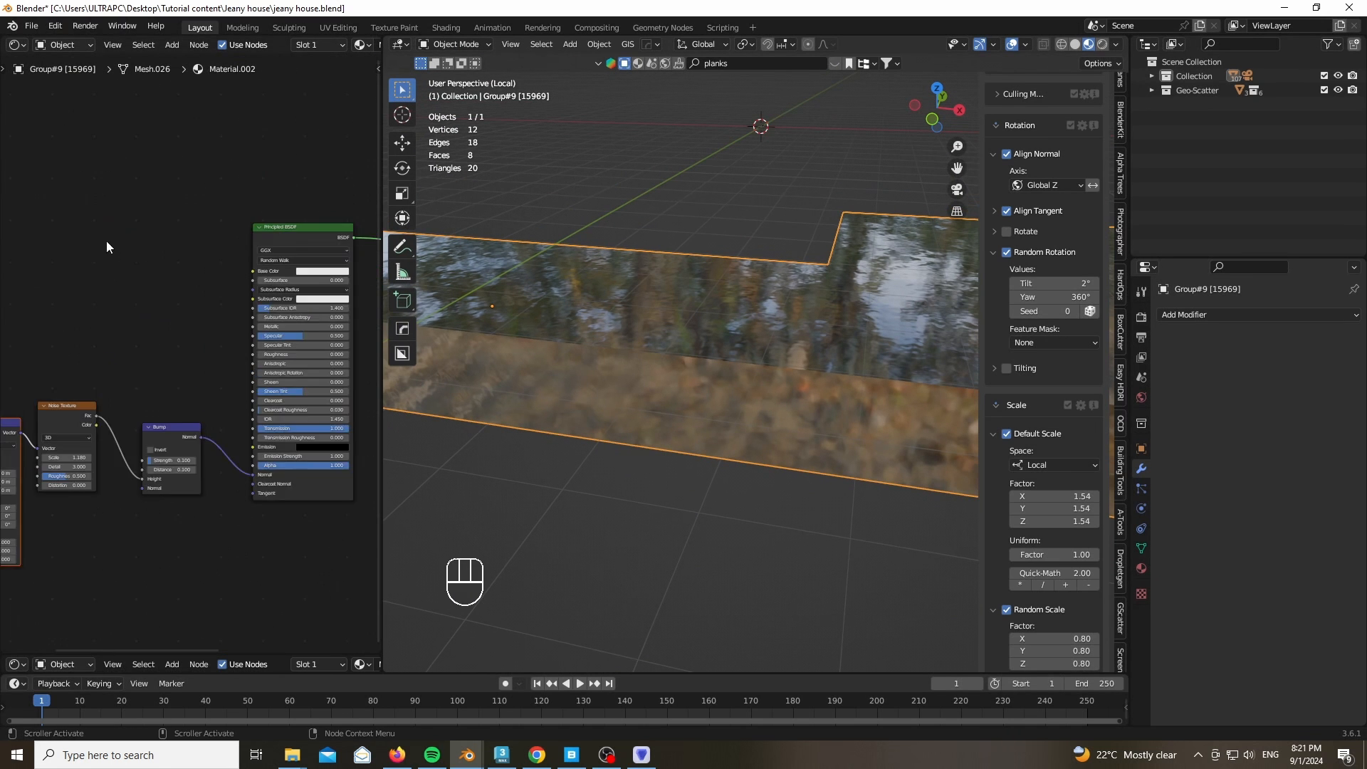
Add a second Noise Texture node and connect its Fac output to the Principled BSDF's Transmission input
key("shift+a")
type("noi")
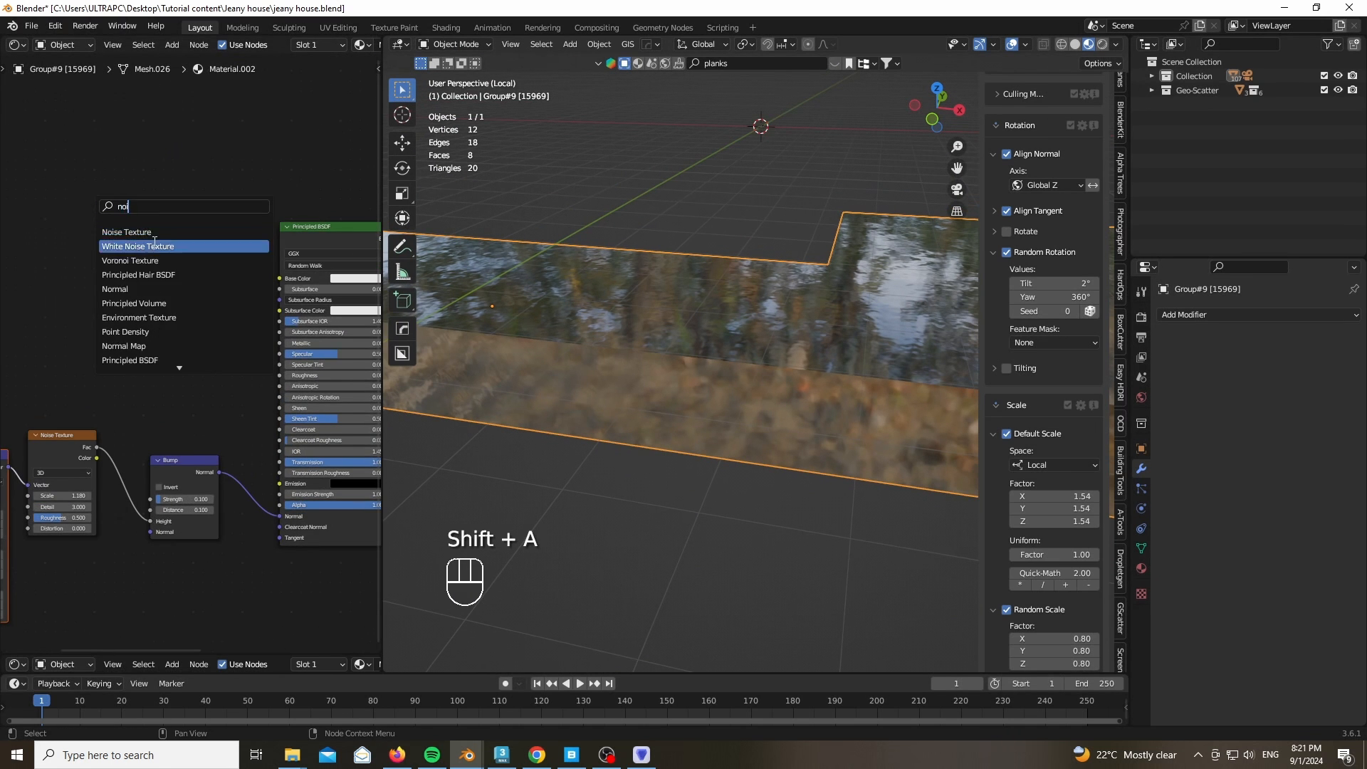
key("Return")
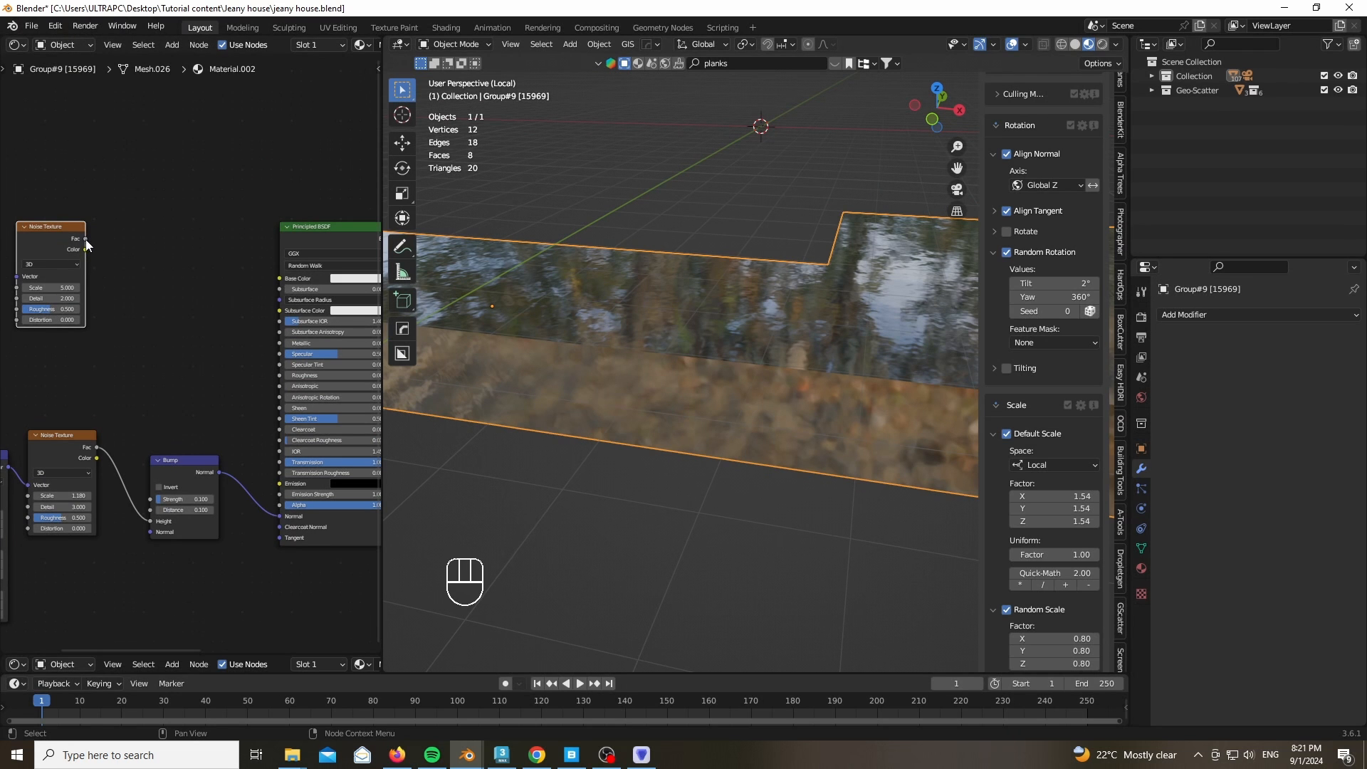
left_click_drag(86, 239, 288, 463)
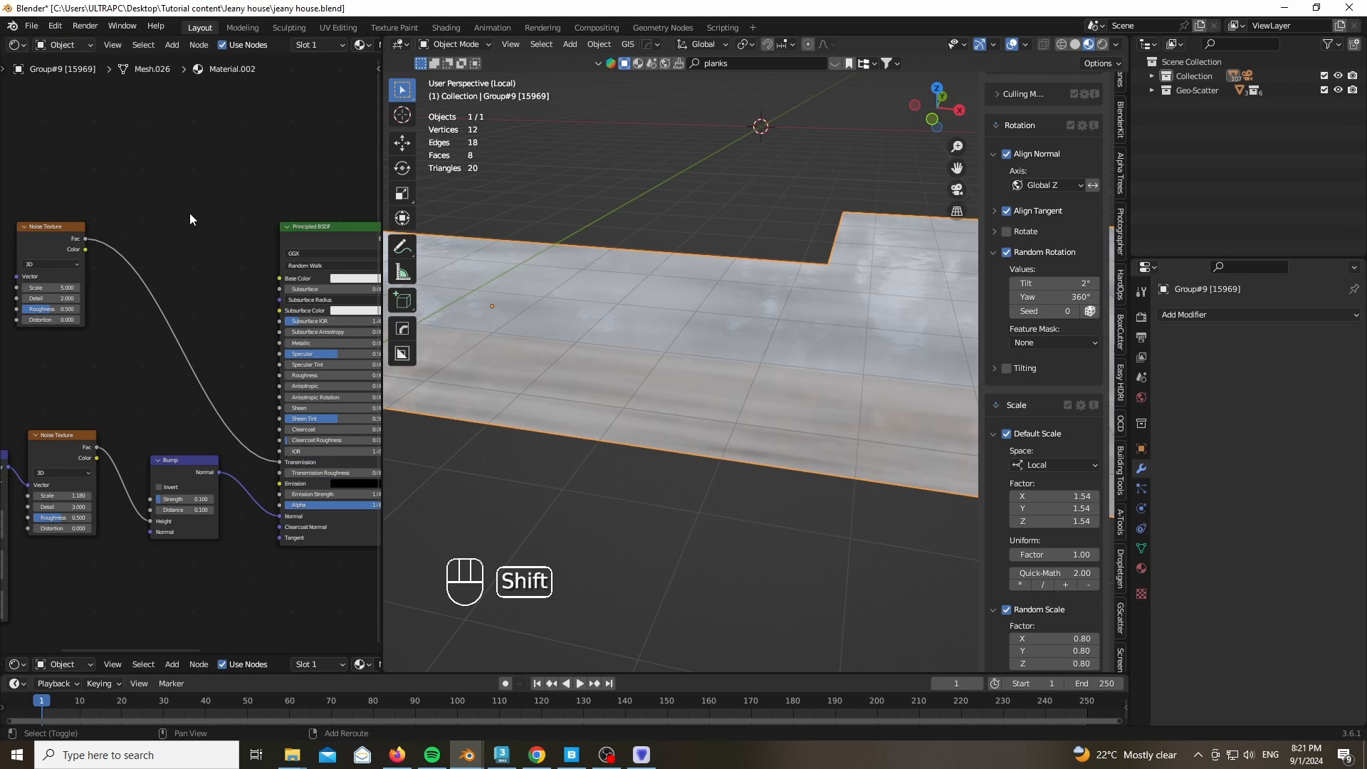
Insert a Color Ramp between the second noise texture and the Transmission input and preview the ramp's output on the water
key("shift+a")
type("colo")
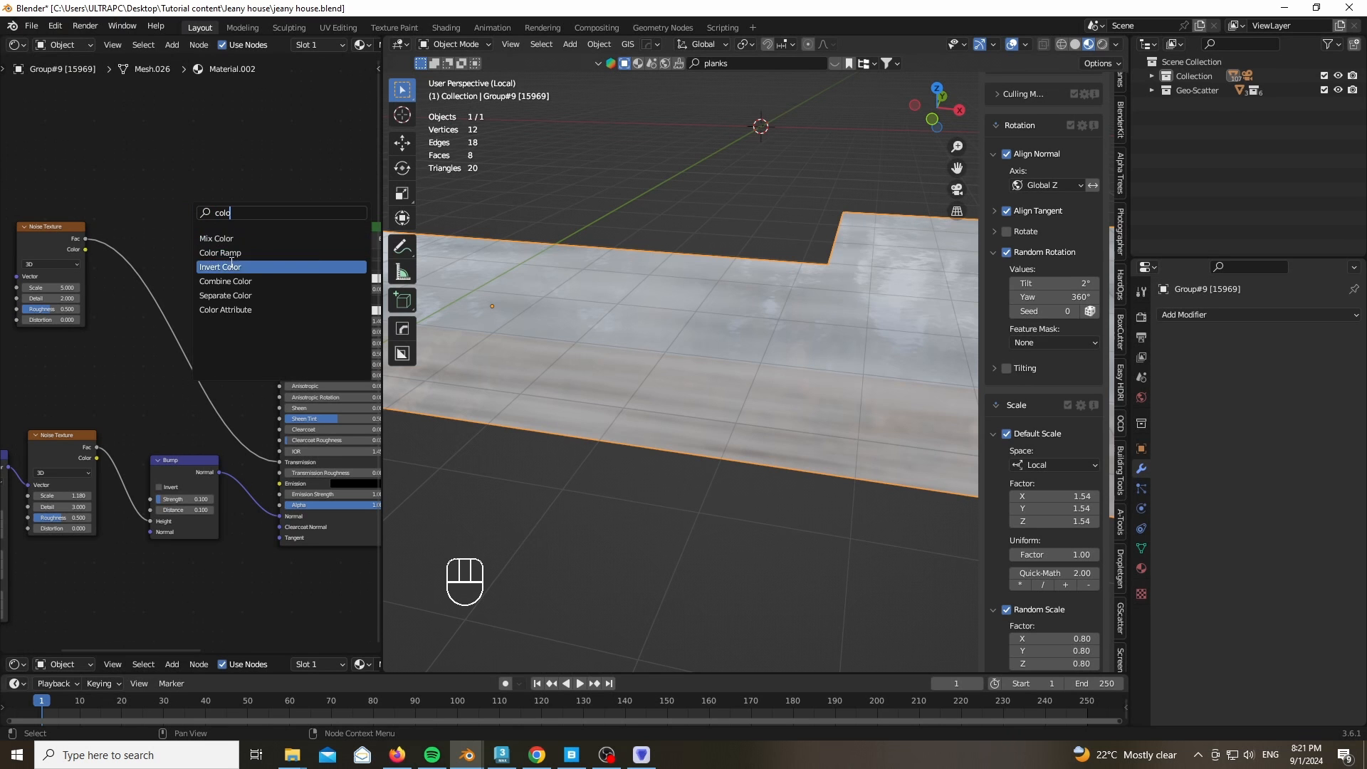
left_click(220, 253)
left_click(168, 326)
scroll(168, 326, "up", 2)
left_click(189, 300, "ctrl+shift")
Add Mapping and Texture Coordinate nodes to the second noise texture and drive the mapping with Object coordinates
middle_click_drag(153, 276, 178, 233)
scroll(243, 218, "up", 1)
scroll(279, 224, "up", 1)
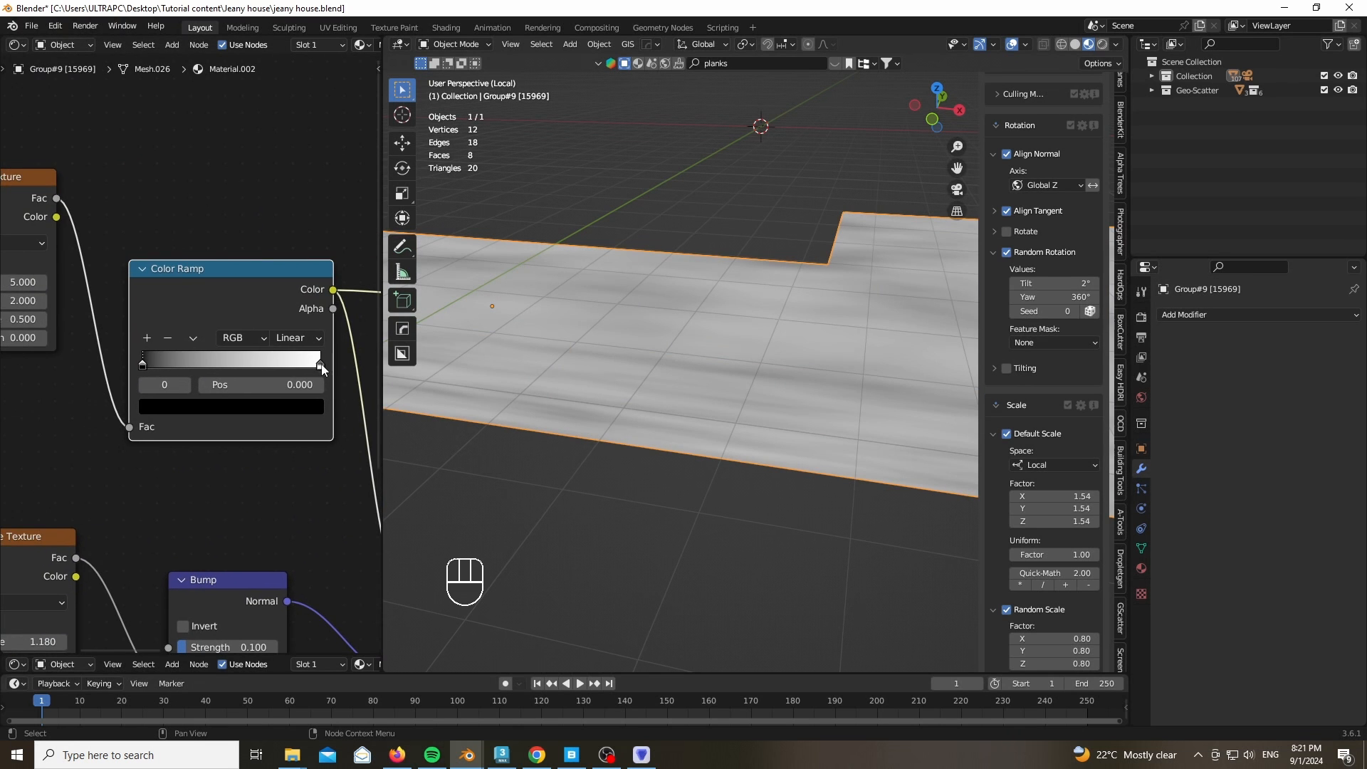
key("ctrl+t")
middle_click_drag(87, 130, 359, 182)
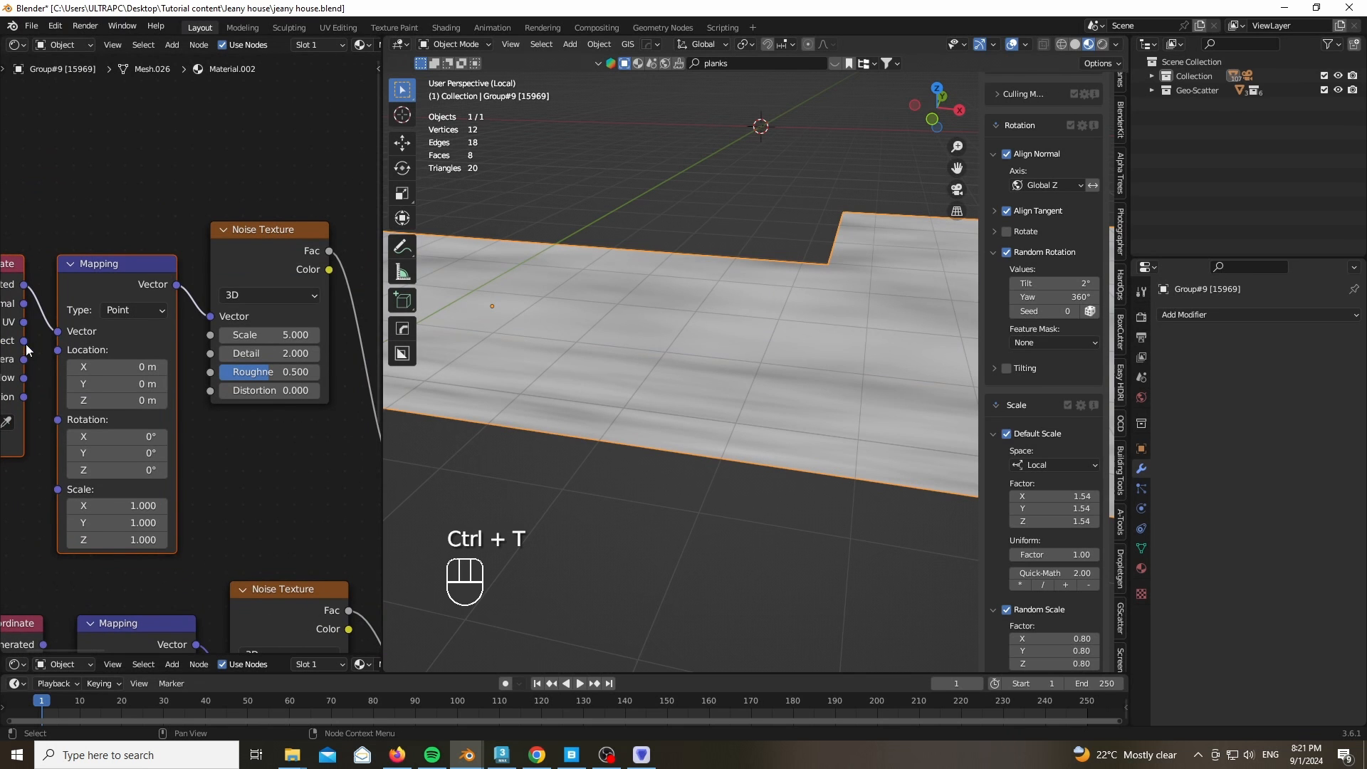
middle_click_drag(26, 350, 66, 345)
left_click_drag(65, 334, 99, 326)
Tighten the Color Ramp into small black specks by moving the black stop to 0.314, close beside the white stop
middle_click_drag(313, 220, 198, 221)
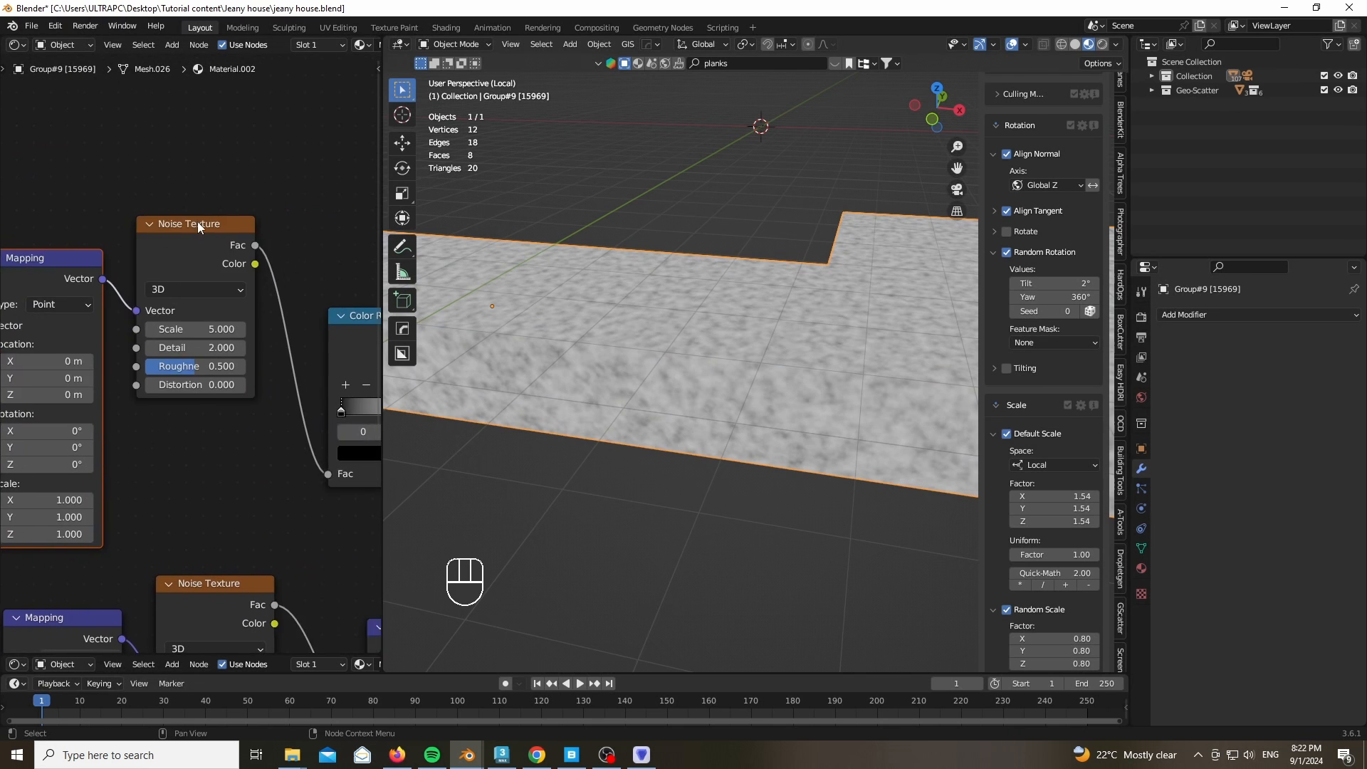
scroll(242, 222, "up", 5)
middle_click_drag(340, 363, 62, 188)
scroll(228, 186, "up", 4)
middle_click_drag(259, 212, 204, 196)
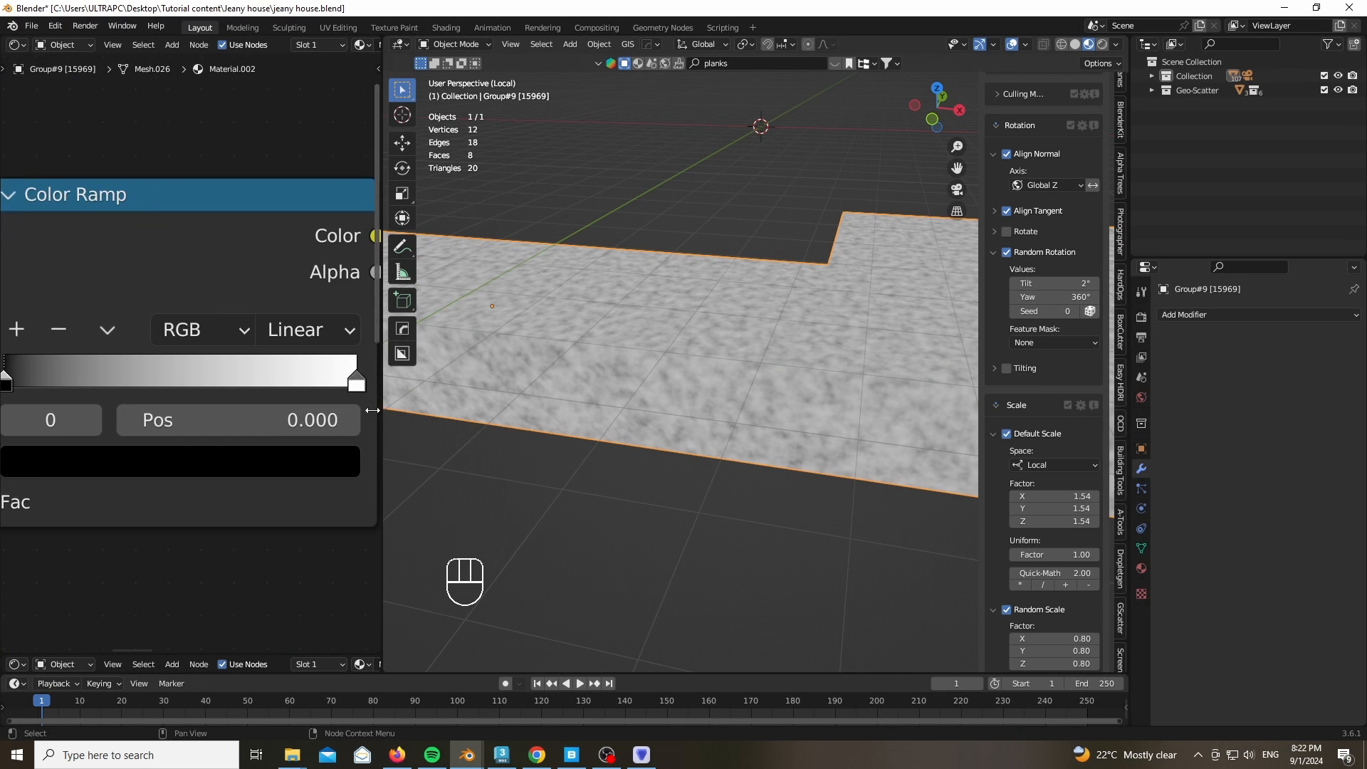
left_click_drag(357, 385, 37, 403)
scroll(653, 330, "up", 5)
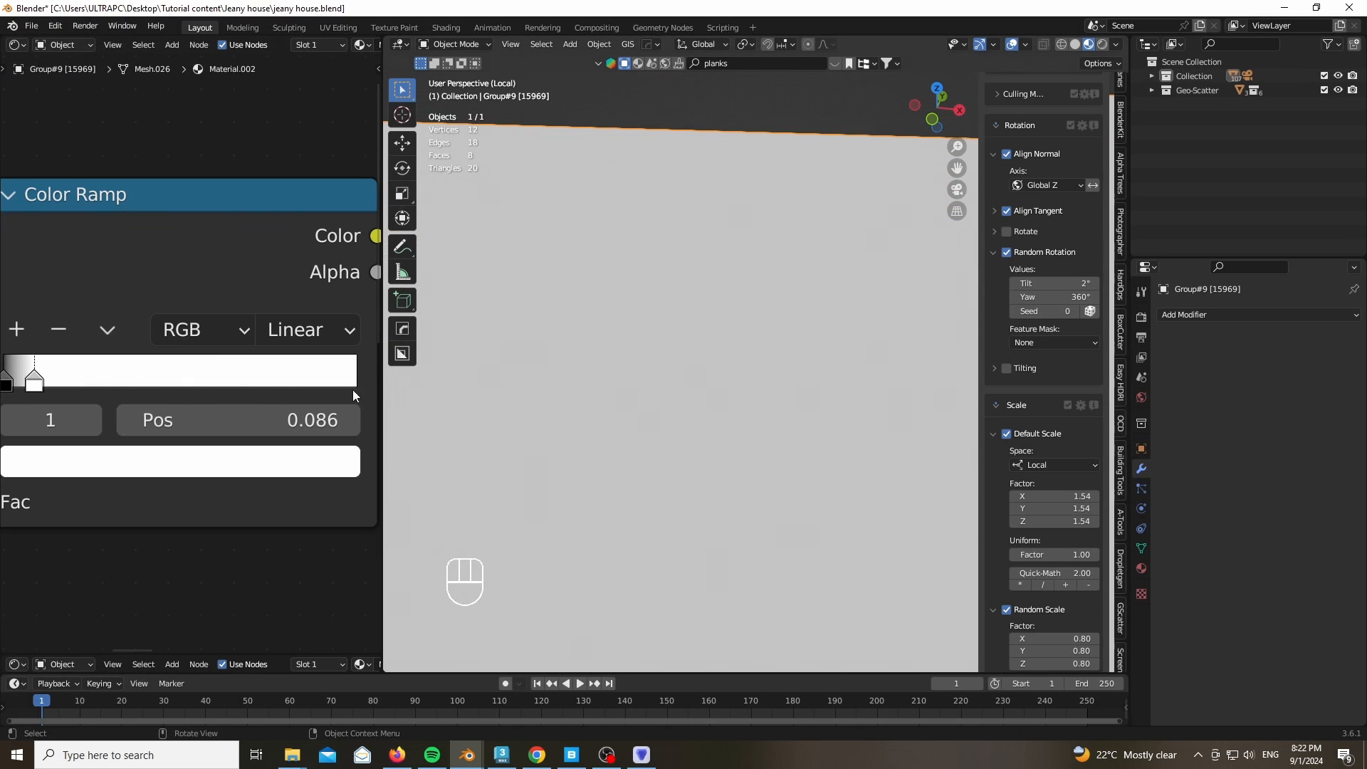
middle_click_drag(67, 547, 250, 514)
left_click_drag(184, 344, 292, 352)
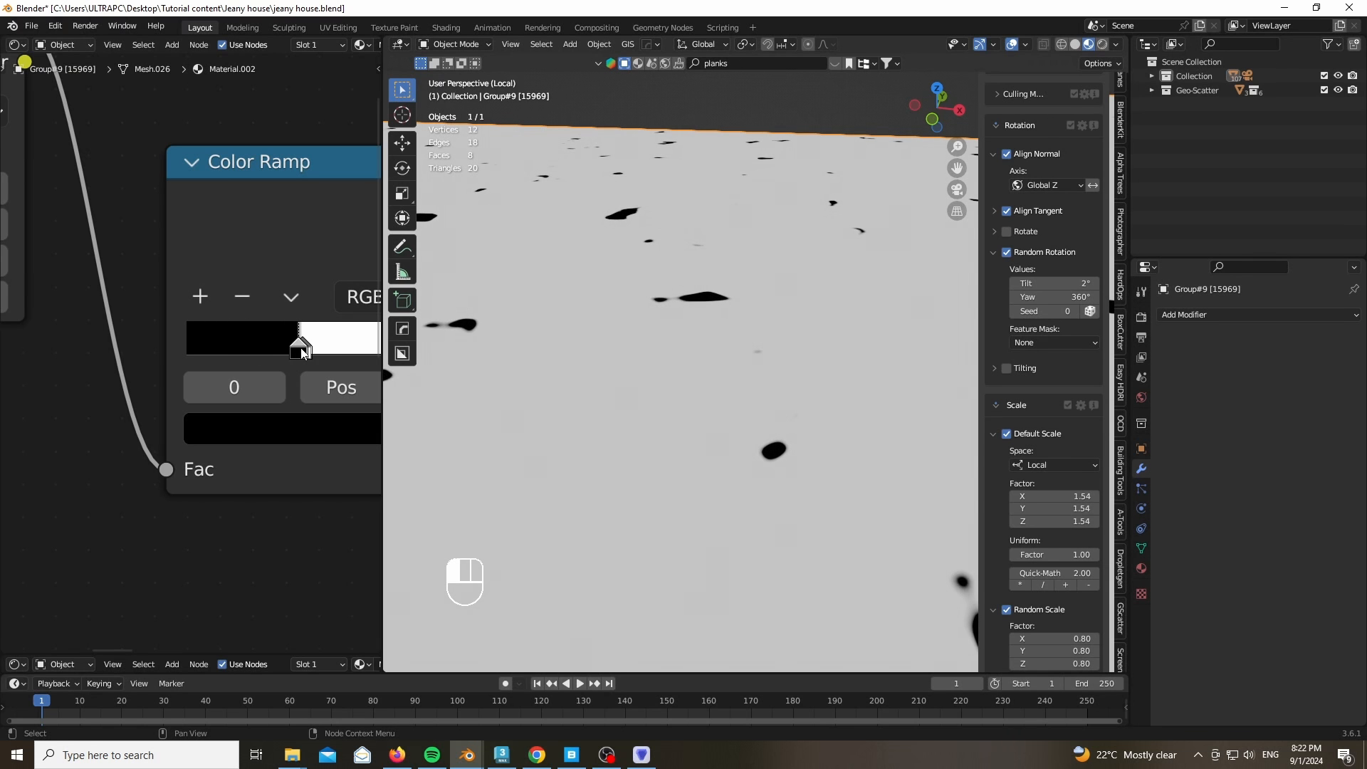
Set the second noise texture's scale to 10, detail to 15, roughness to 0.567 and distortion to -0.4
scroll(319, 124, "down", 6)
scroll(708, 339, "down", 8)
scroll(712, 342, "up", 1)
middle_click_drag(110, 354, 202, 386)
scroll(155, 198, "up", 4)
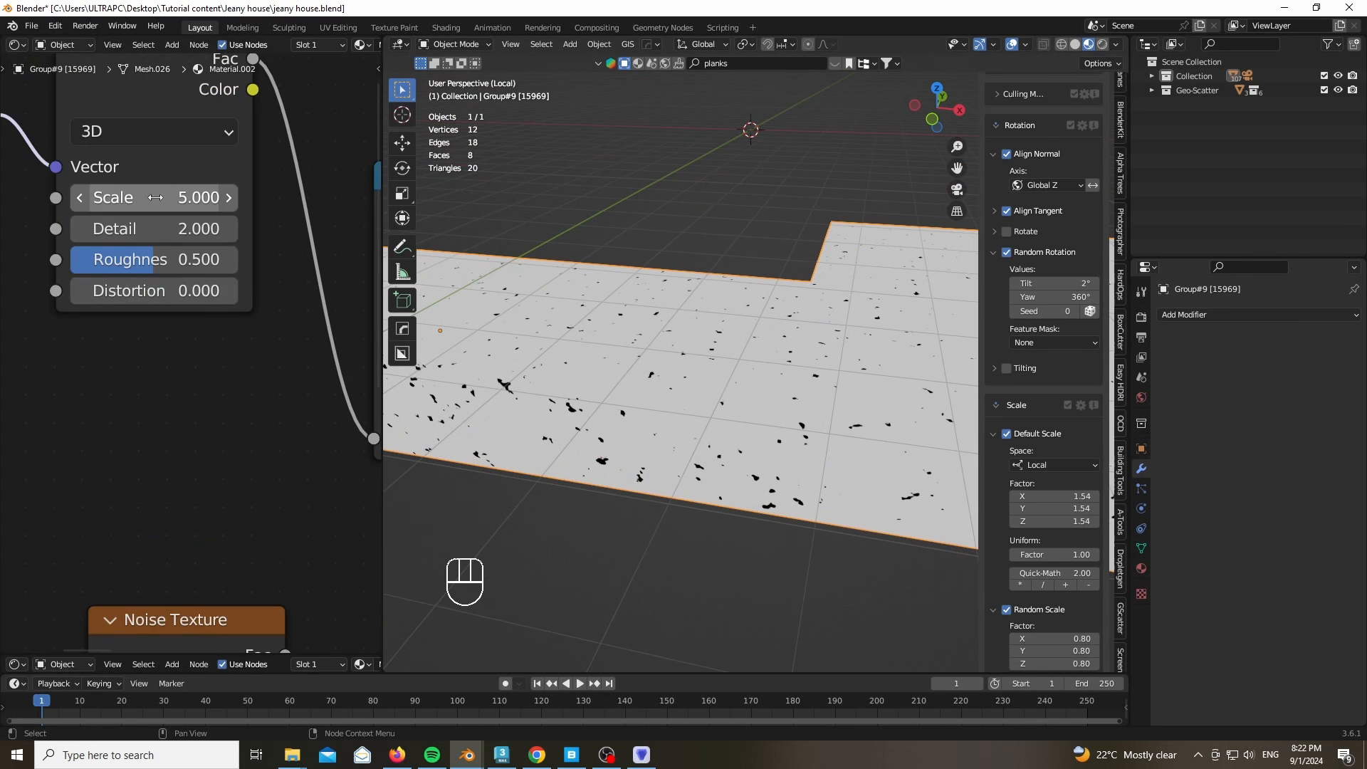
key("Return")
scroll(870, 332, "up", 6)
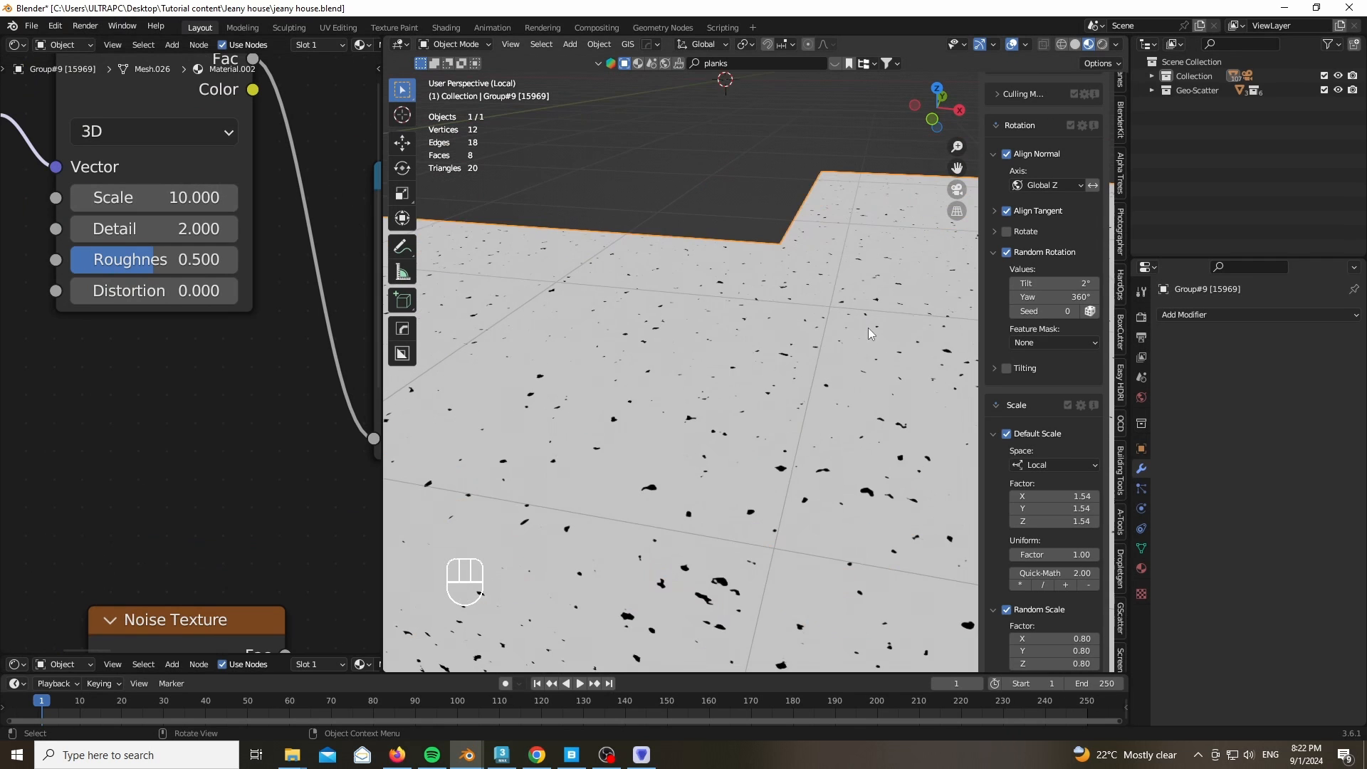
left_click_drag(160, 224, 235, 226)
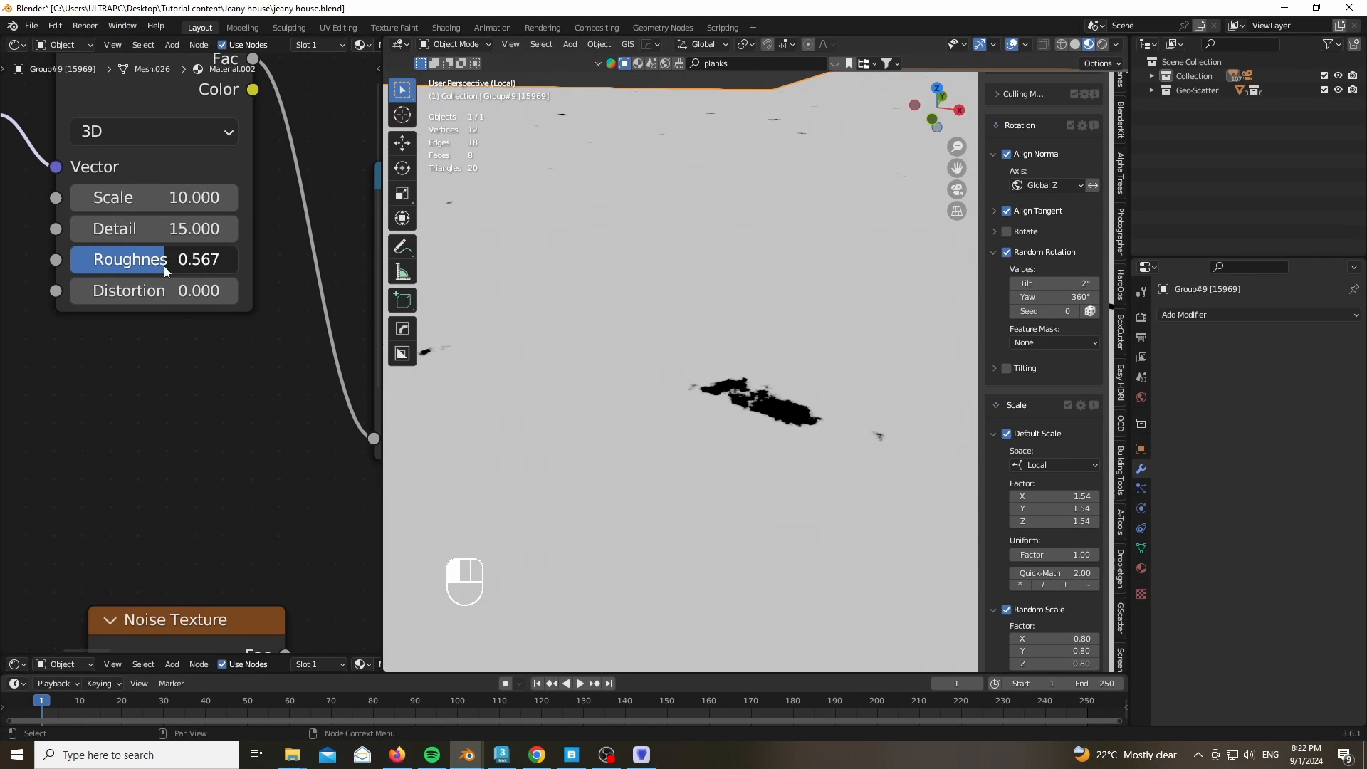
left_click_drag(165, 289, 166, 288)
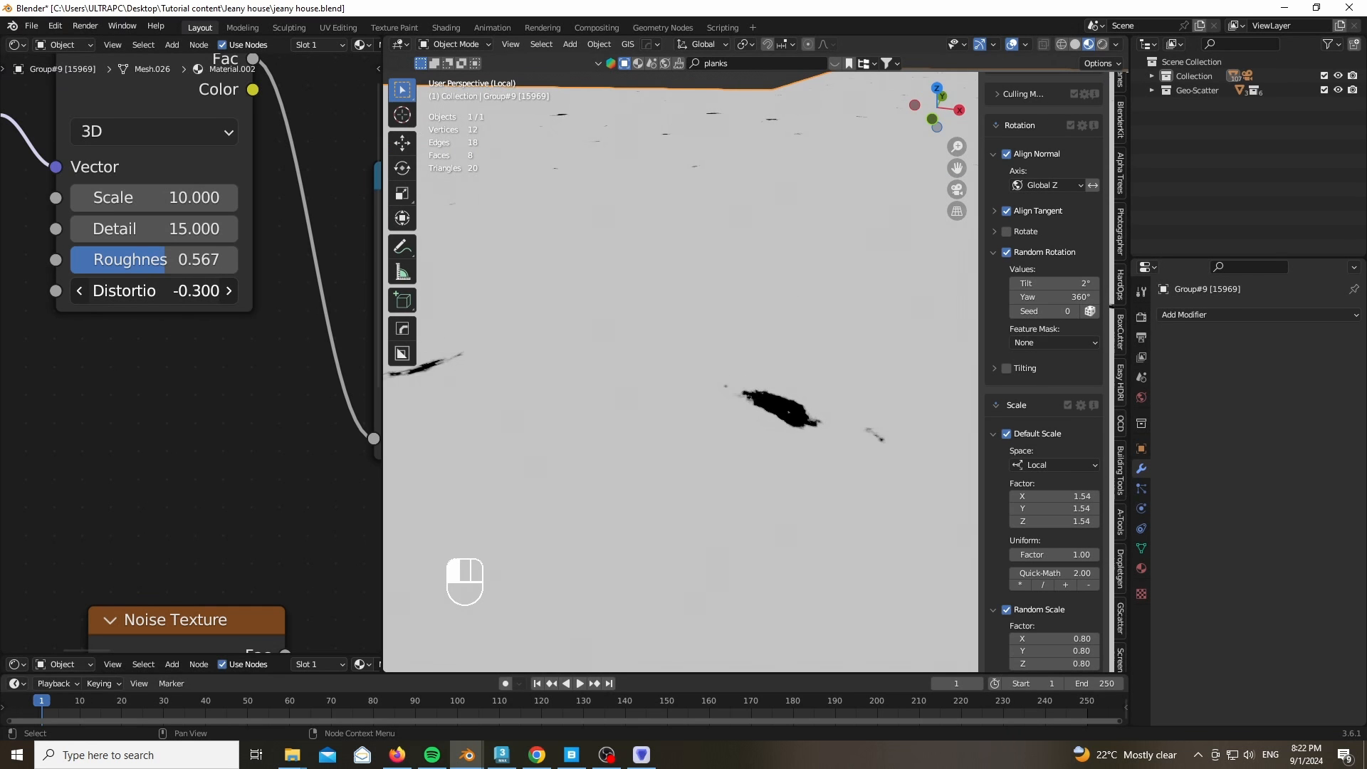
From the camera view, set the second noise texture's scale to 15.5 and display the full Principled BSDF water shader again
key("KP_0")
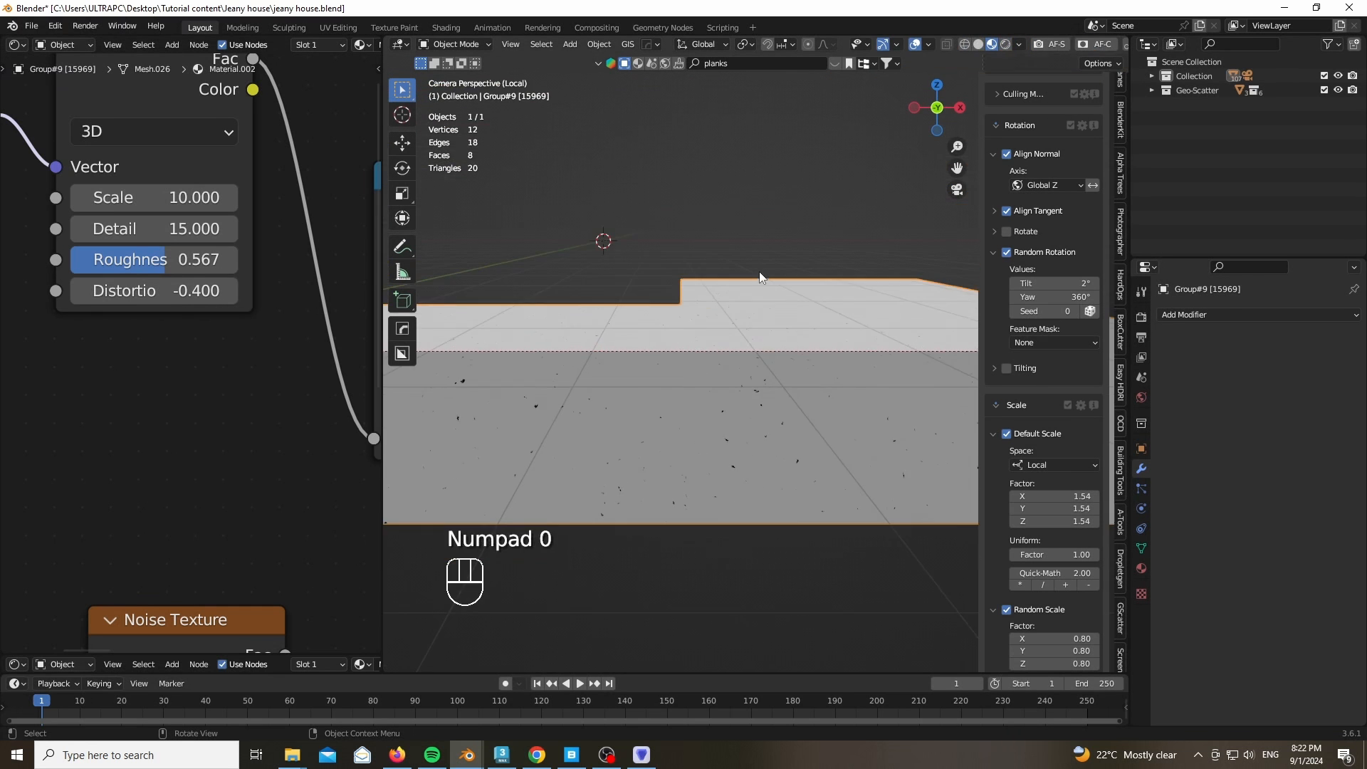
left_click_drag(153, 197, 196, 197)
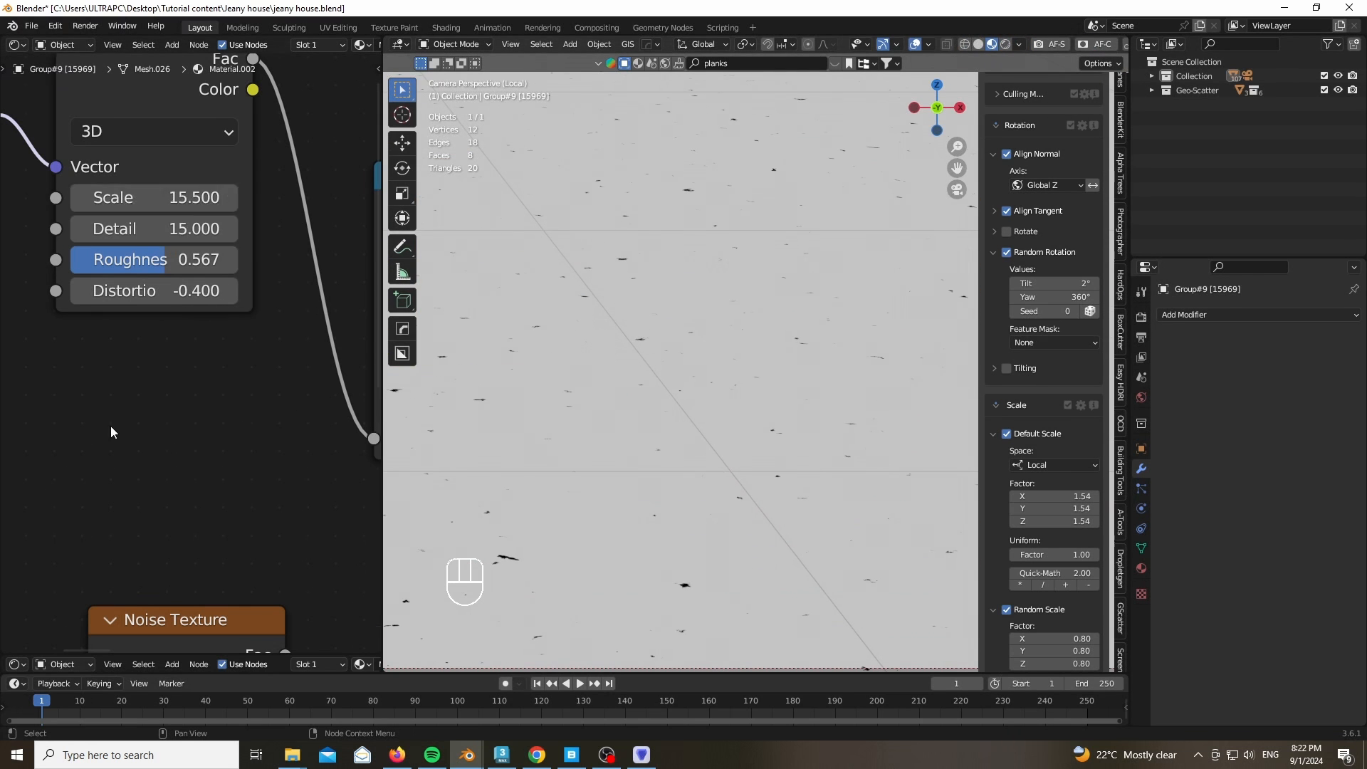
scroll(110, 432, "down", 5)
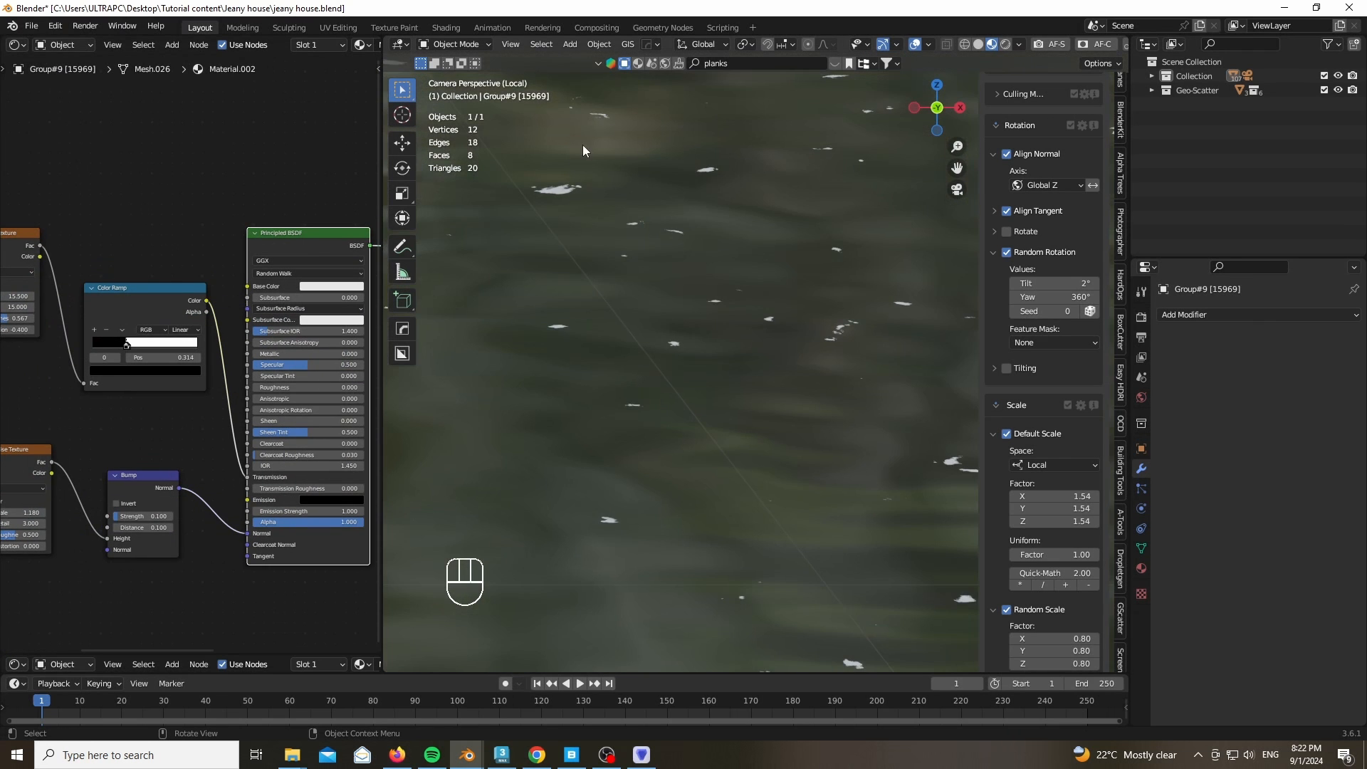
scroll(376, 160, "down", 2)
Add a Volume Absorption node and connect it to the Material Output's Volume input
middle_click_drag(382, 161, 79, 222)
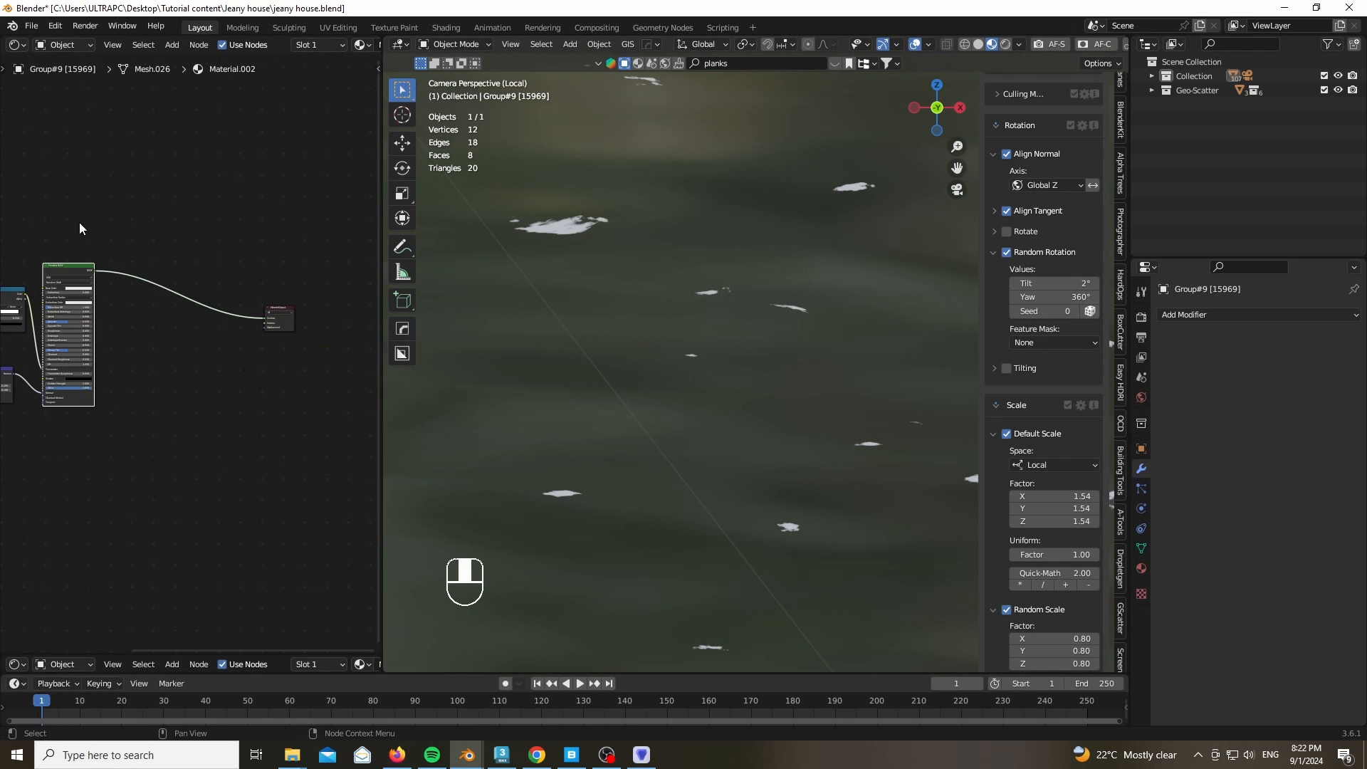
key("shift+a")
type("vo")
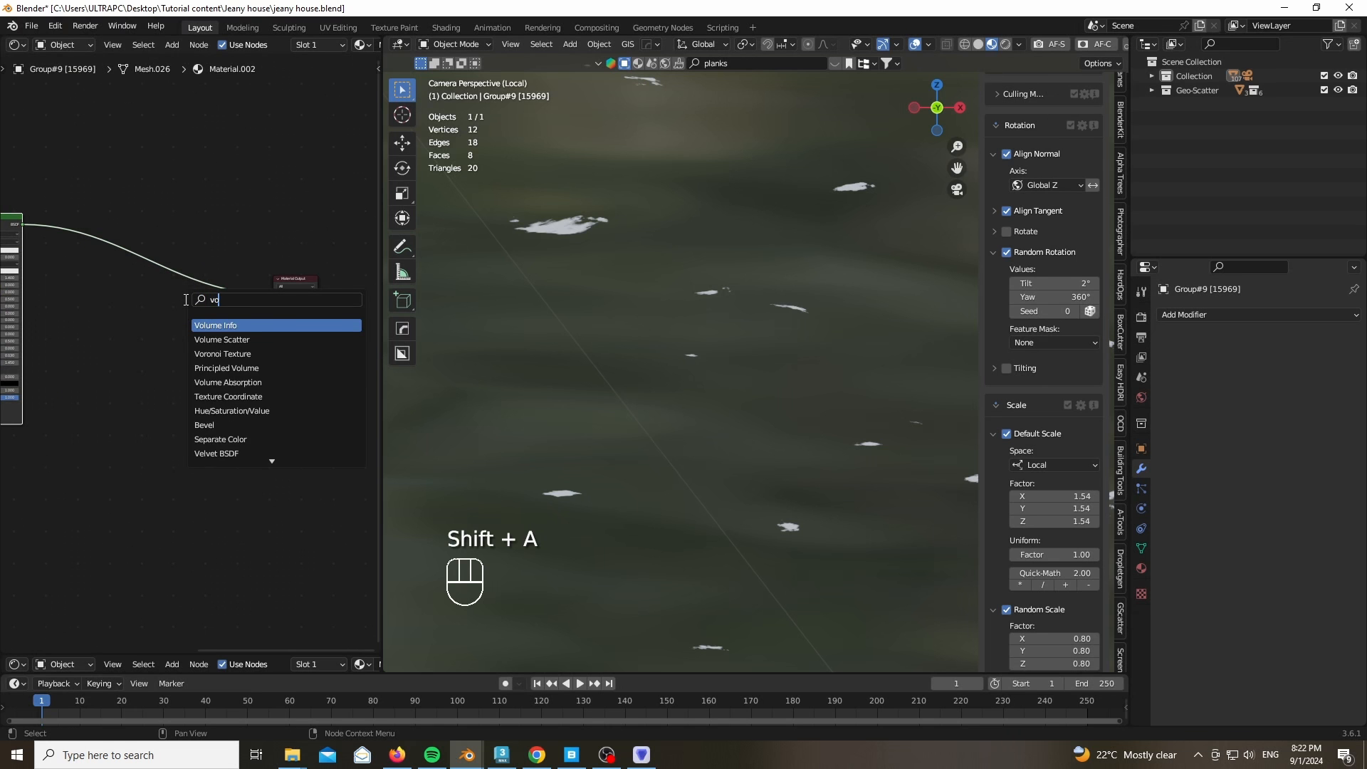
type("l")
left_click(241, 369)
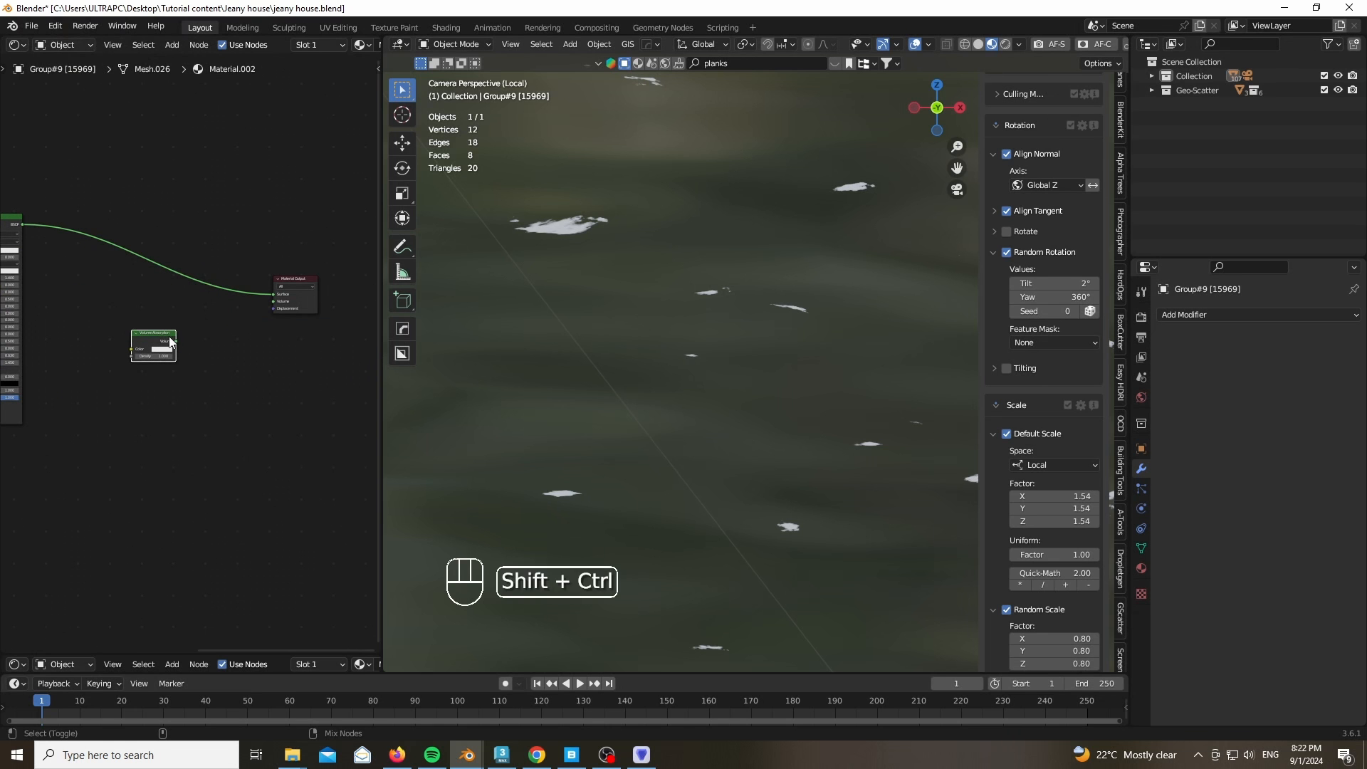
left_click(170, 342, "ctrl+shift")
Preview the water with rendered shading and leave local view to bring back the whole scene
key("z")
left_click(684, 307)
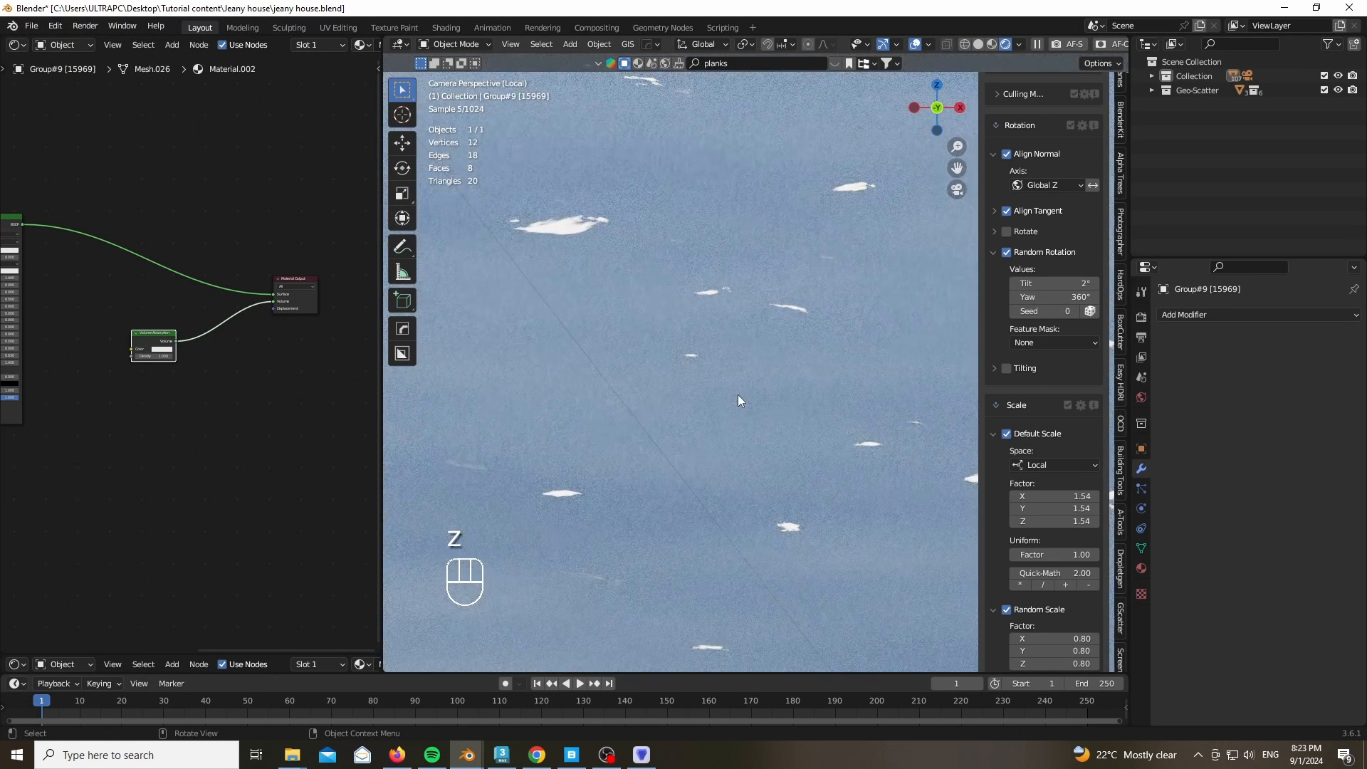
scroll(738, 396, "down", 12)
scroll(691, 400, "up", 8)
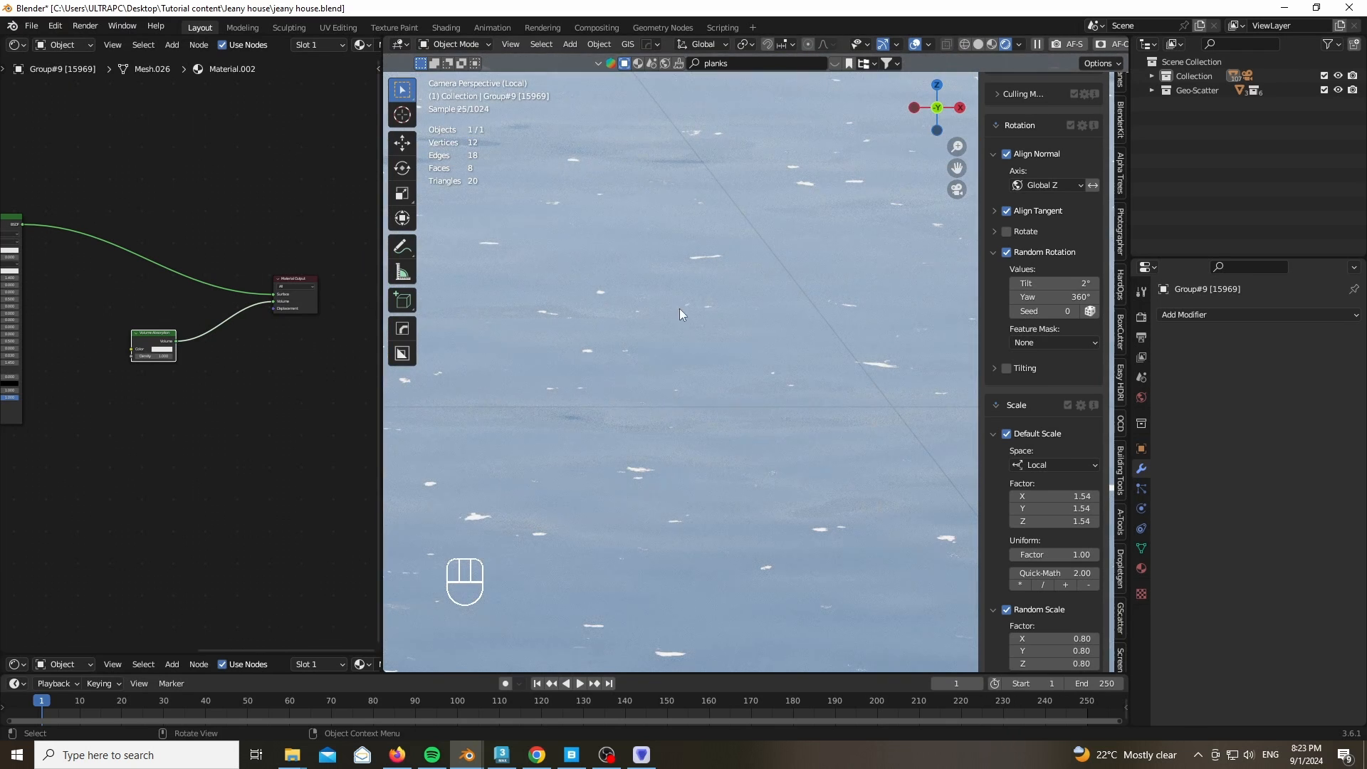
key("KP_7")
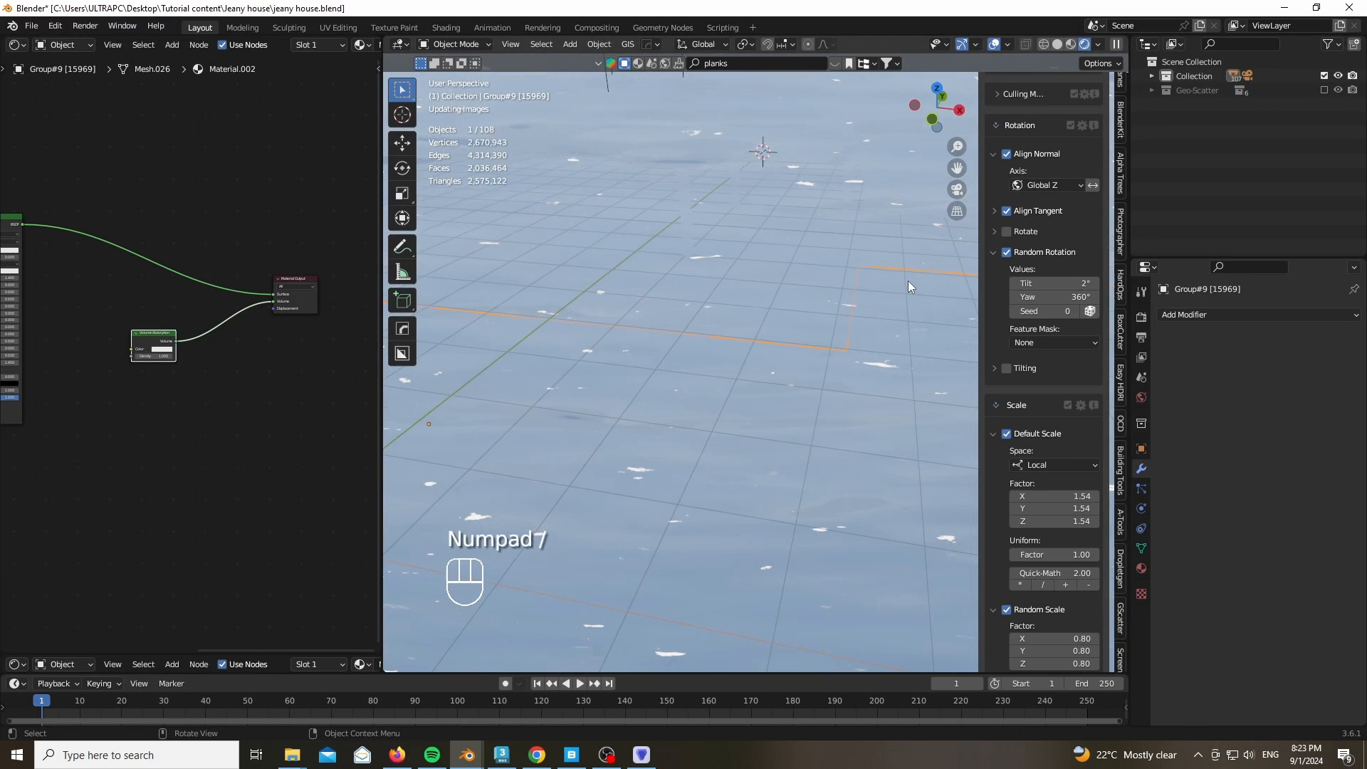
Return to the camera view of the whole scene and tint the water's Principled BSDF base color a very pale green
key("KP_Divide")
key("KP_0")
scroll(578, 400, "up", 6)
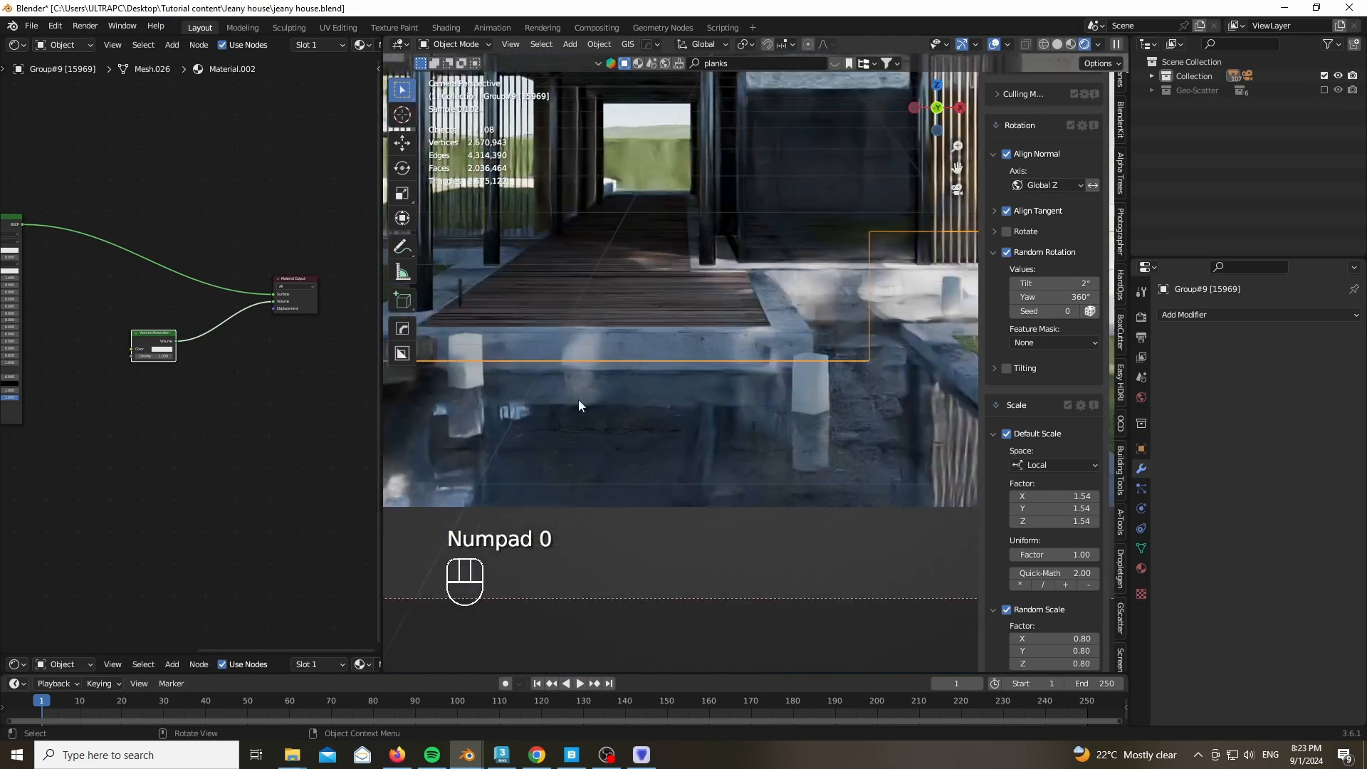
scroll(156, 284, "up", 5)
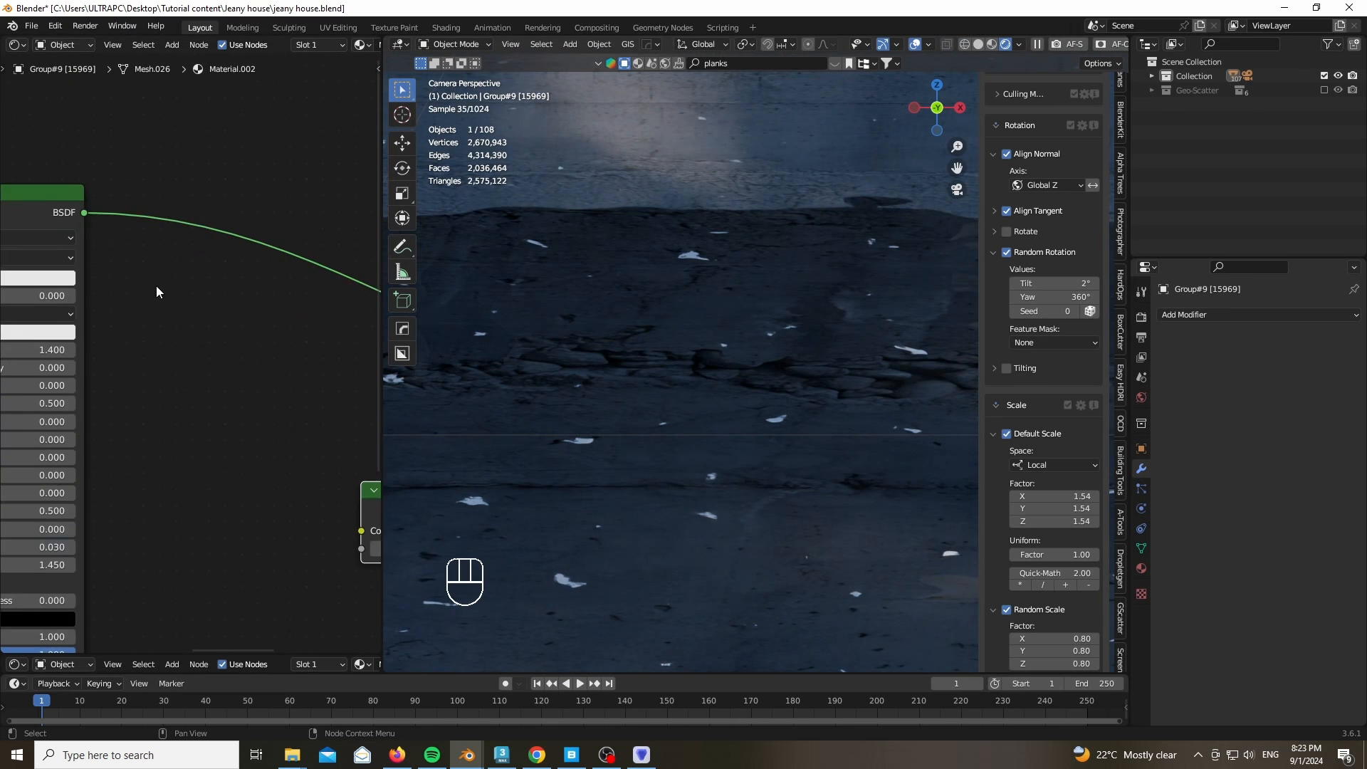
middle_click_drag(156, 286, 251, 316)
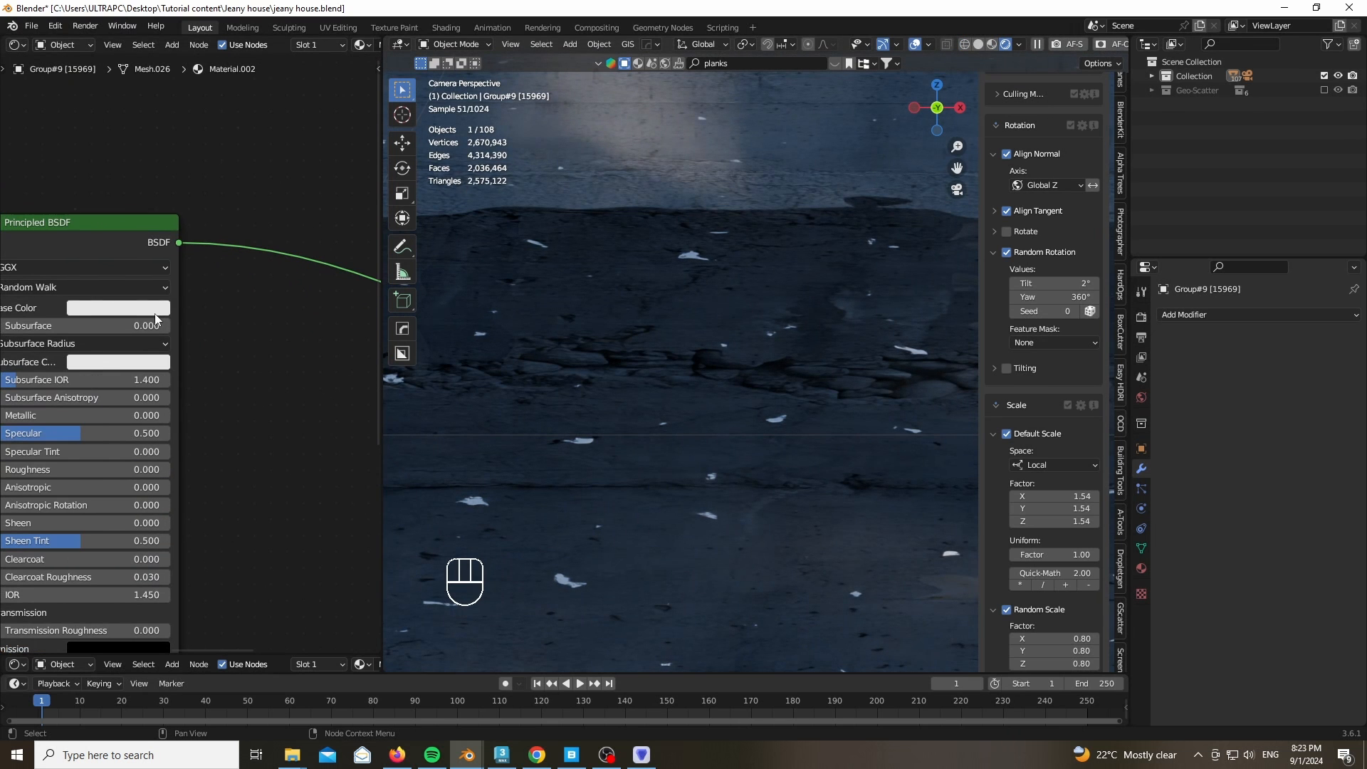
left_click(155, 312)
mouse_move(130, 154)
left_mouse_down()
mouse_move(122, 129)
mouse_move(134, 133)
left_mouse_up()
scroll(792, 346, "down", 5)
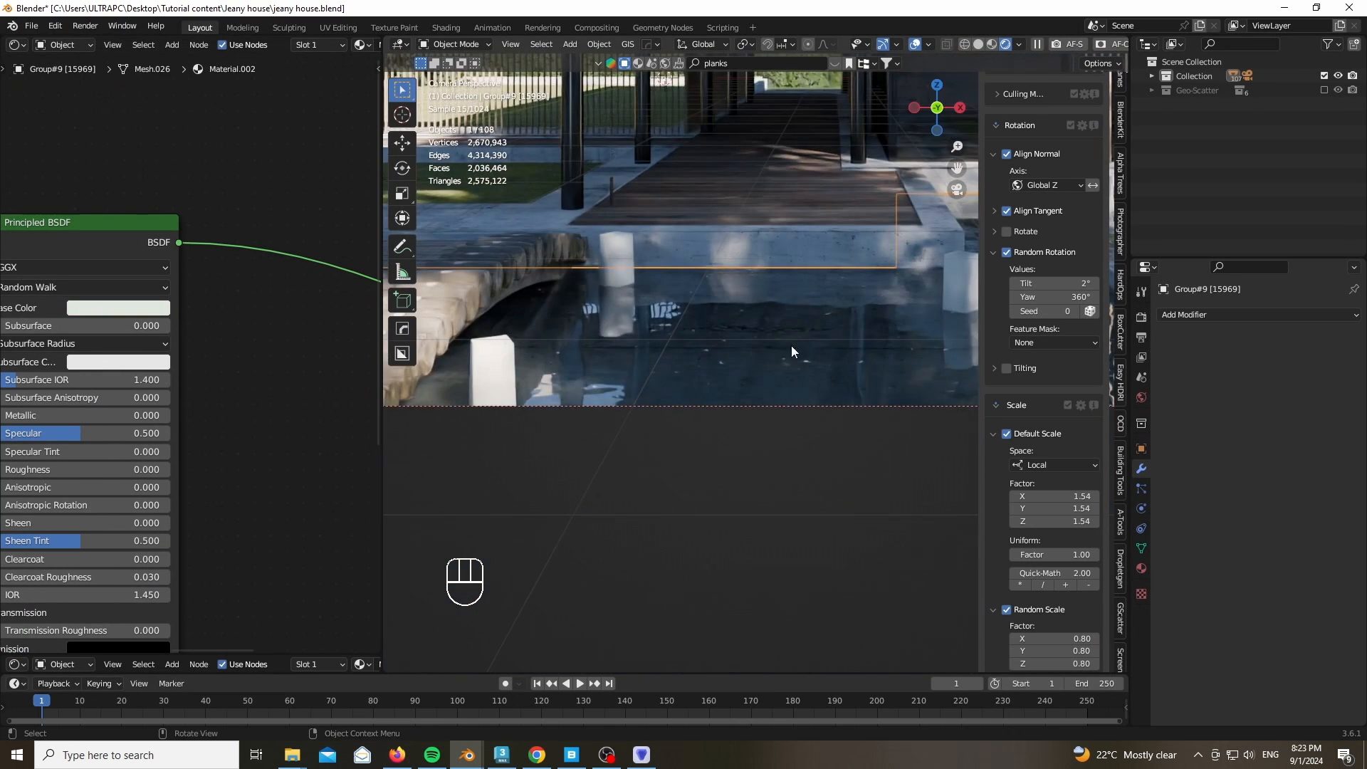
Set the Volume Absorption color to a light green with hue 0.253 and saturation 0.582, and its density to 5.1
scroll(714, 367, "up", 6)
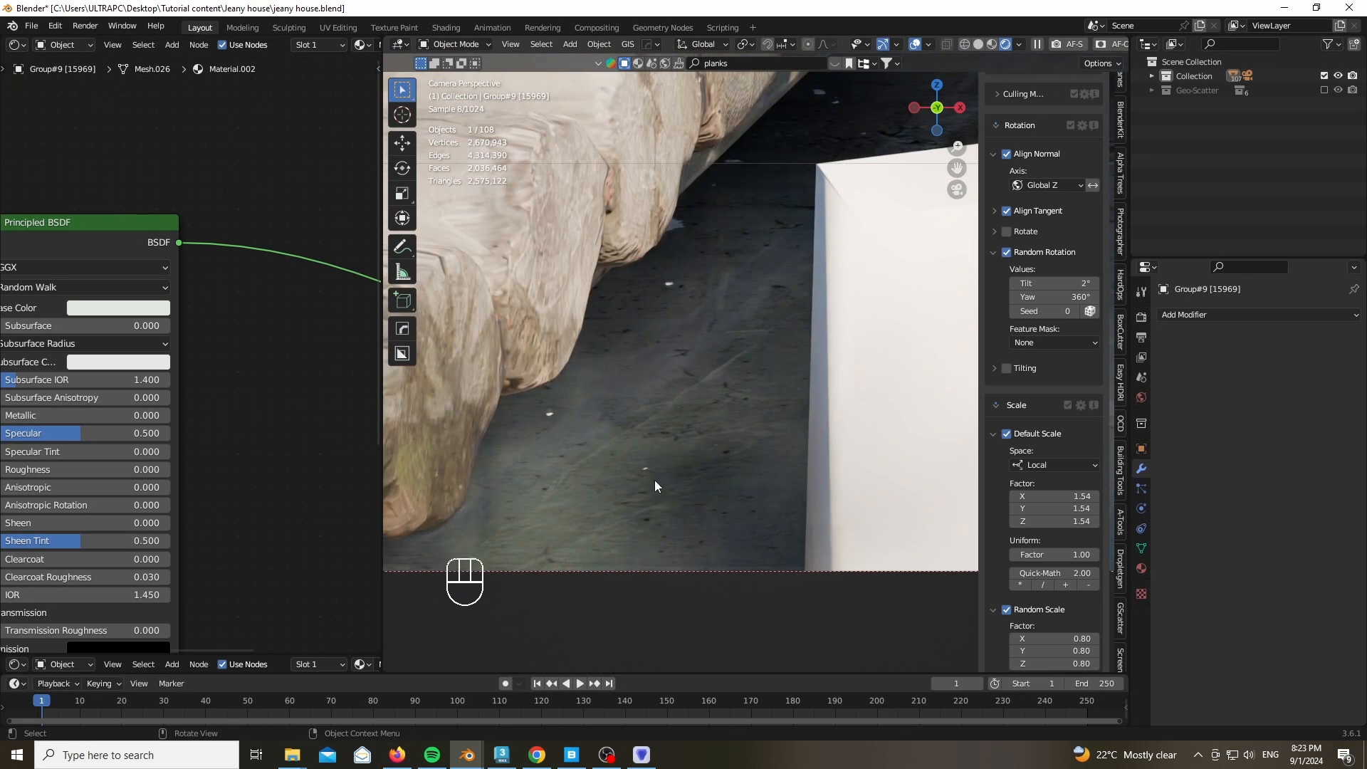
middle_click_drag(195, 456, 164, 276)
scroll(114, 283, "up", 5)
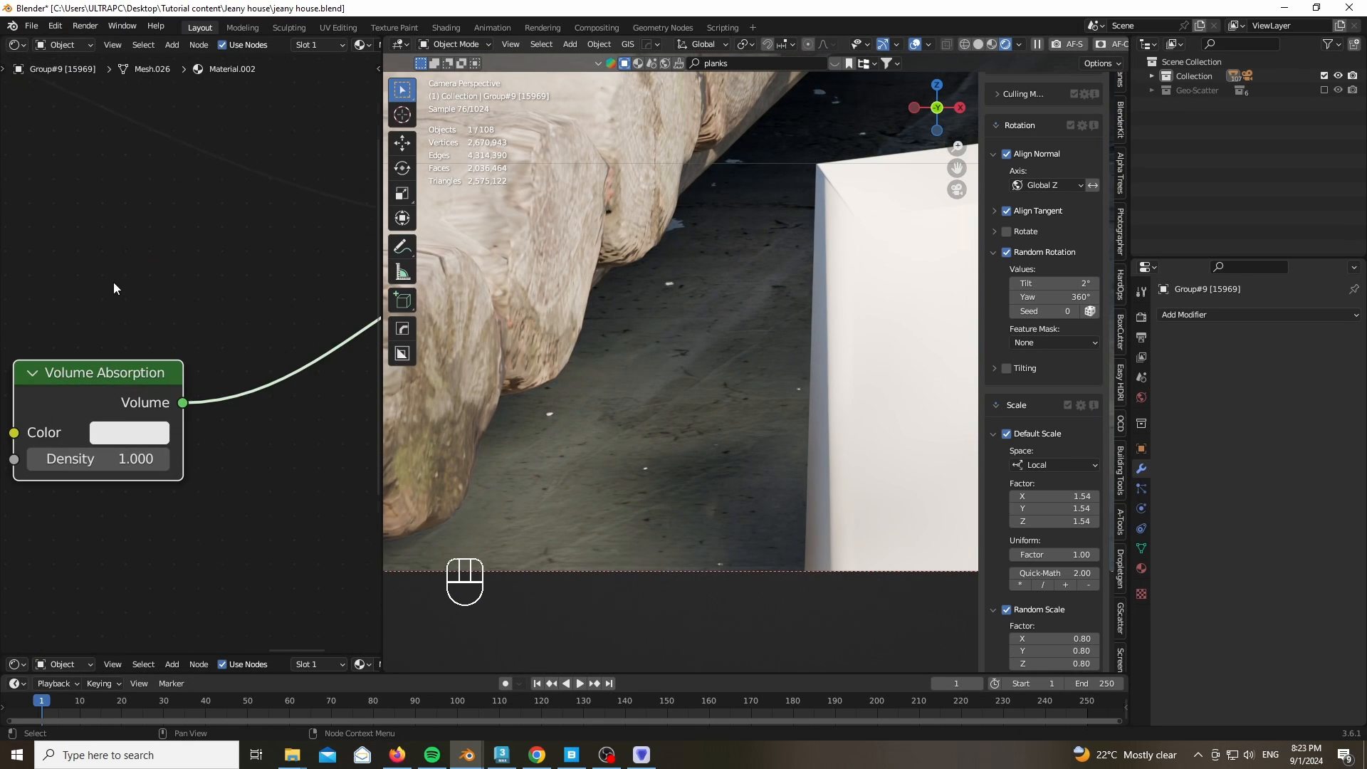
left_click(130, 440)
left_click_drag(178, 168, 172, 126)
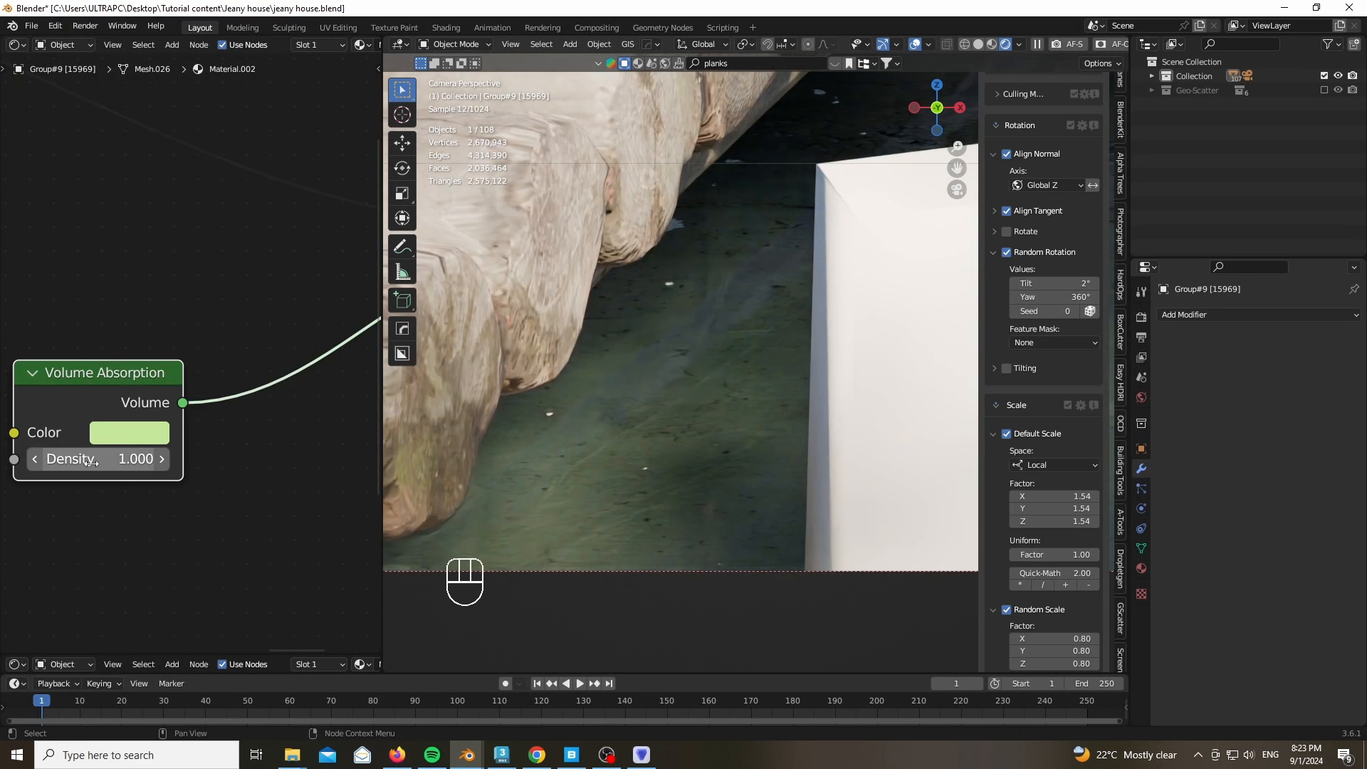
left_click_drag(88, 461, 129, 461)
Desaturate the Volume Absorption color to a paler green and compare the pool up close and in the full camera view
left_click(131, 431)
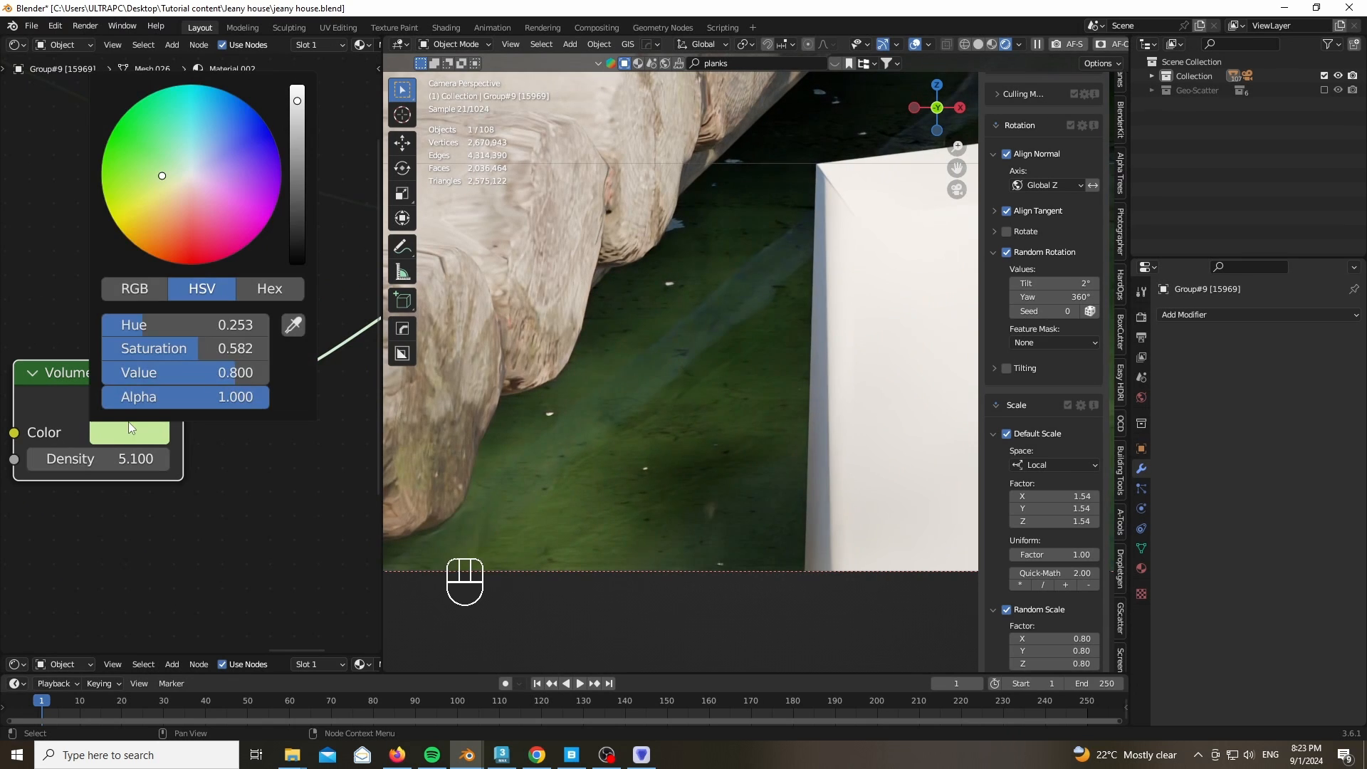
left_click_drag(195, 373, 141, 348)
scroll(685, 451, "down", 6)
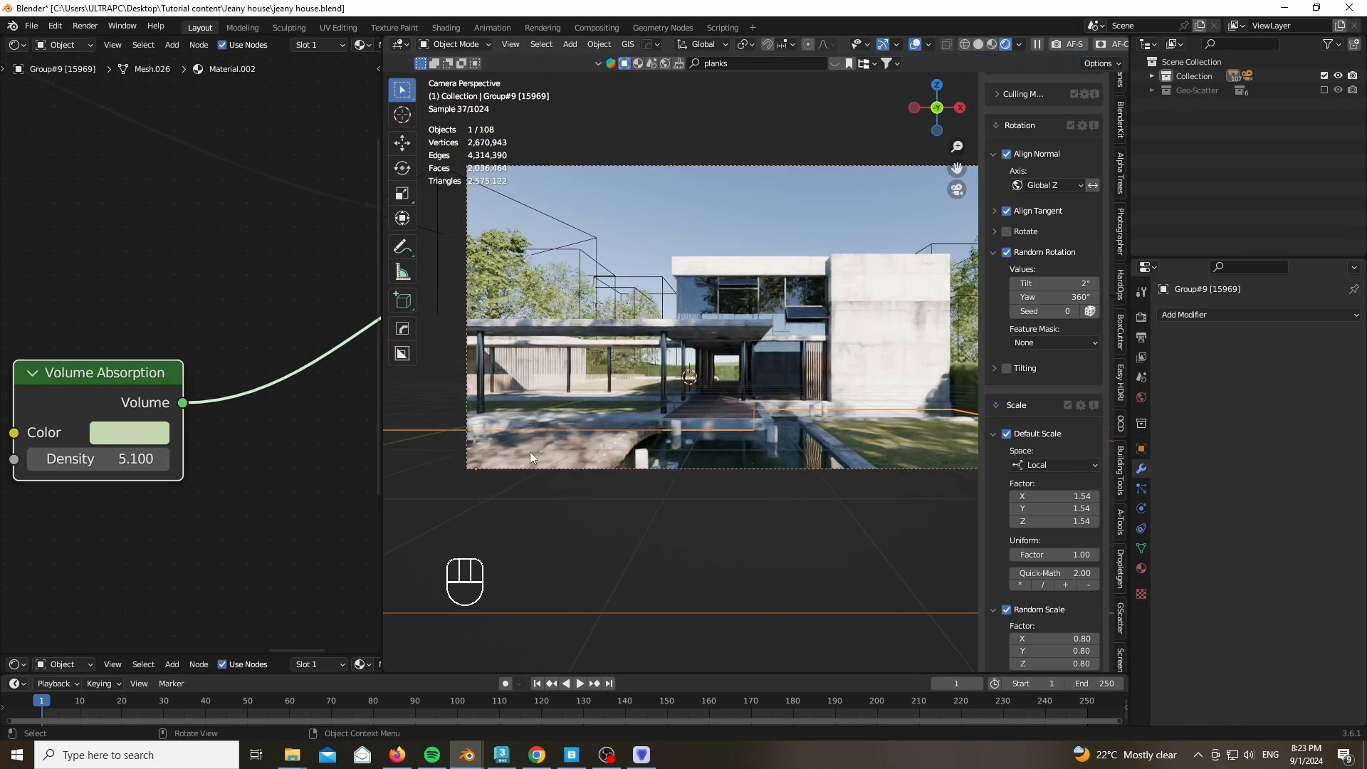
scroll(529, 451, "up", 5)
scroll(735, 483, "up", 5)
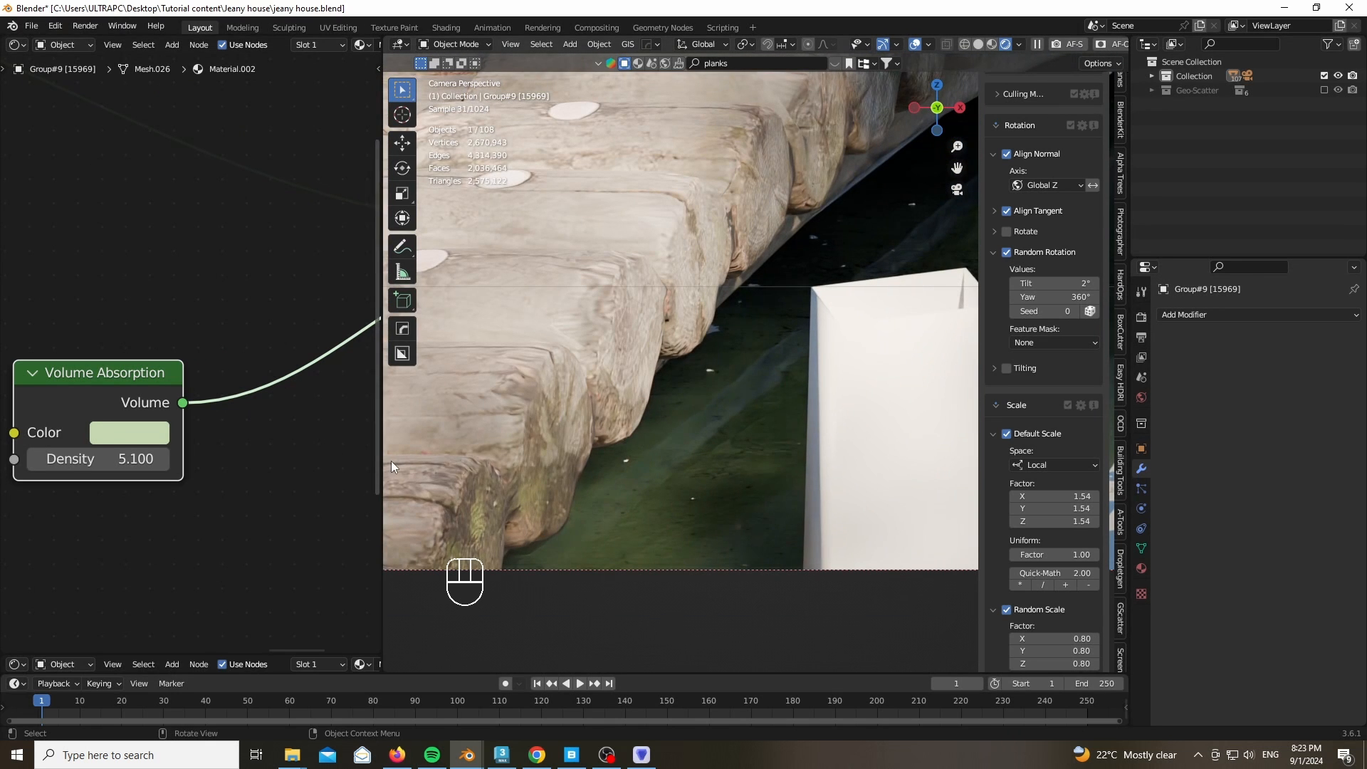
scroll(554, 481, "down", 6)
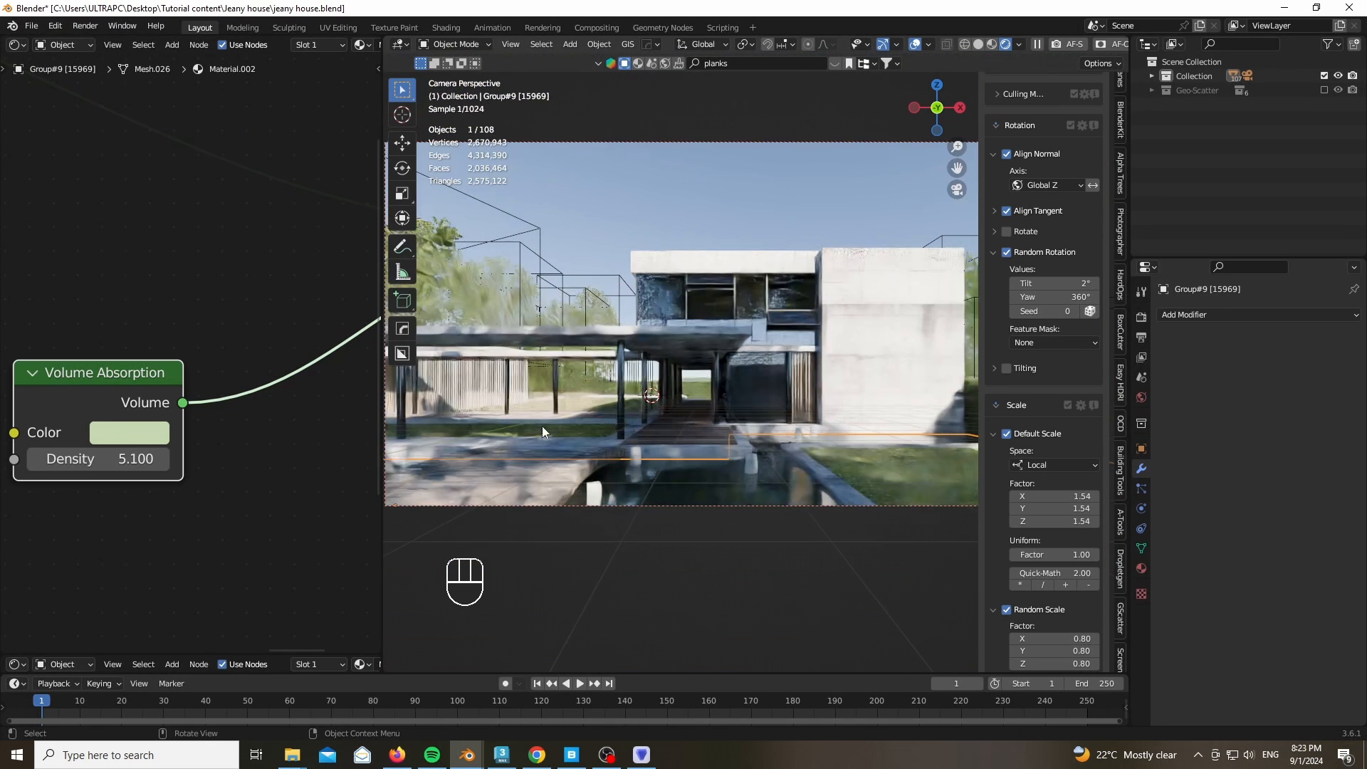
Set the sky texture's sun rotation to -208° and review the pool lighting in an enlarged 3D viewport
left_click(1142, 398)
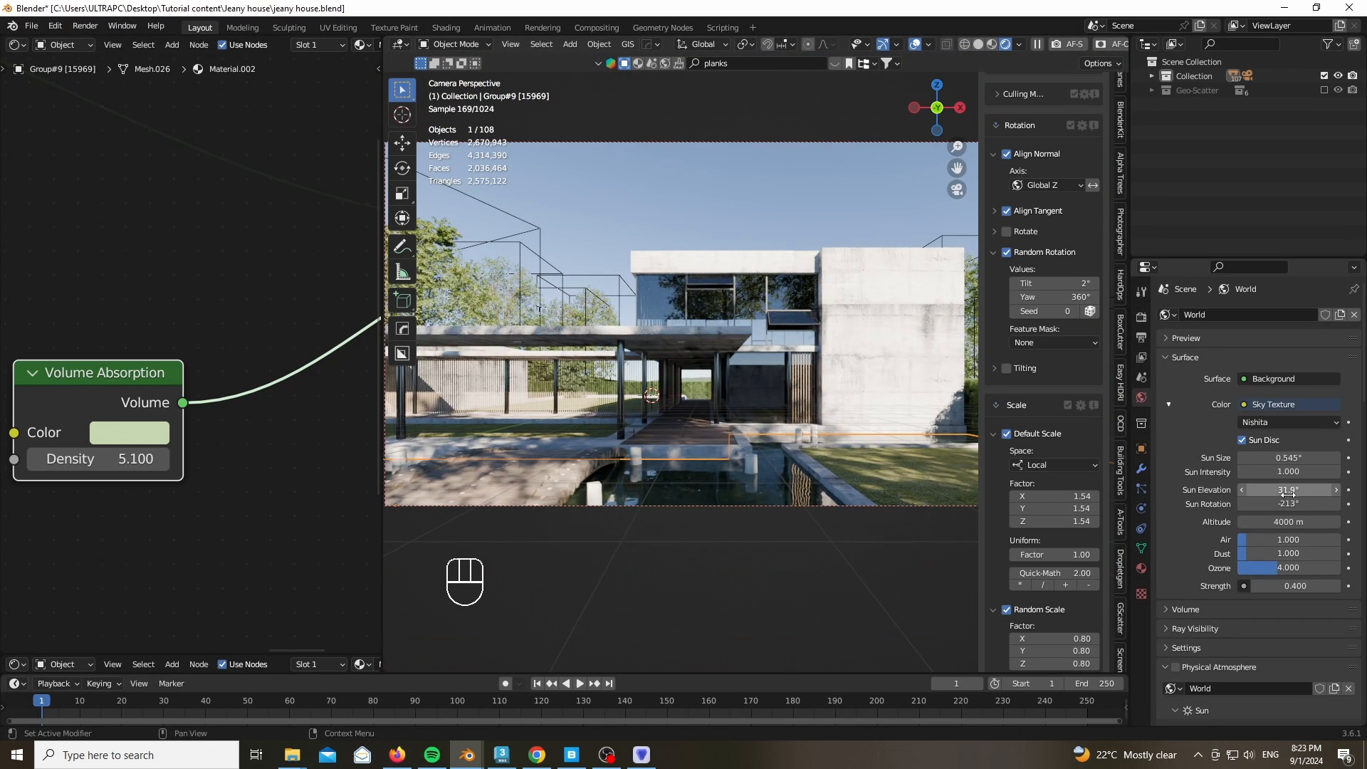
left_click_drag(1282, 502, 1197, 503)
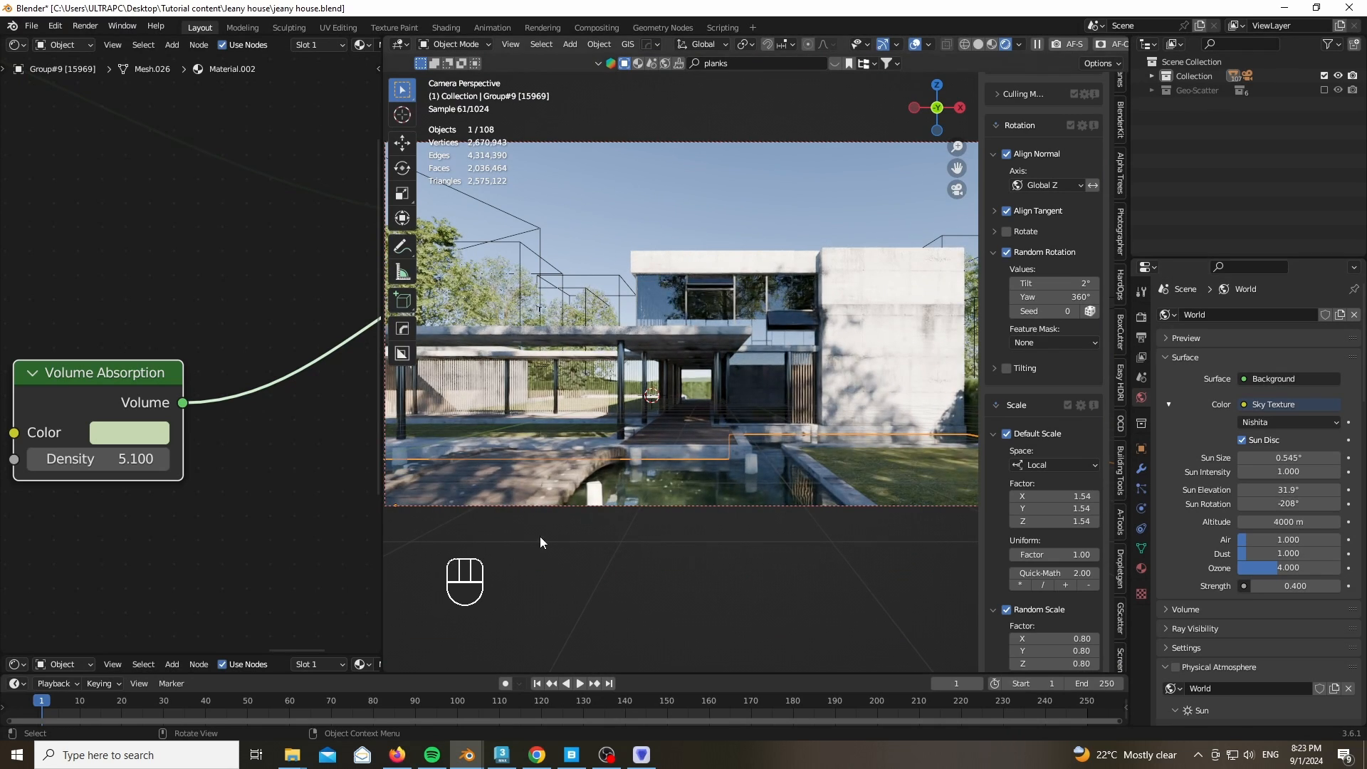
scroll(584, 534, "up", 9)
scroll(735, 485, "down", 6)
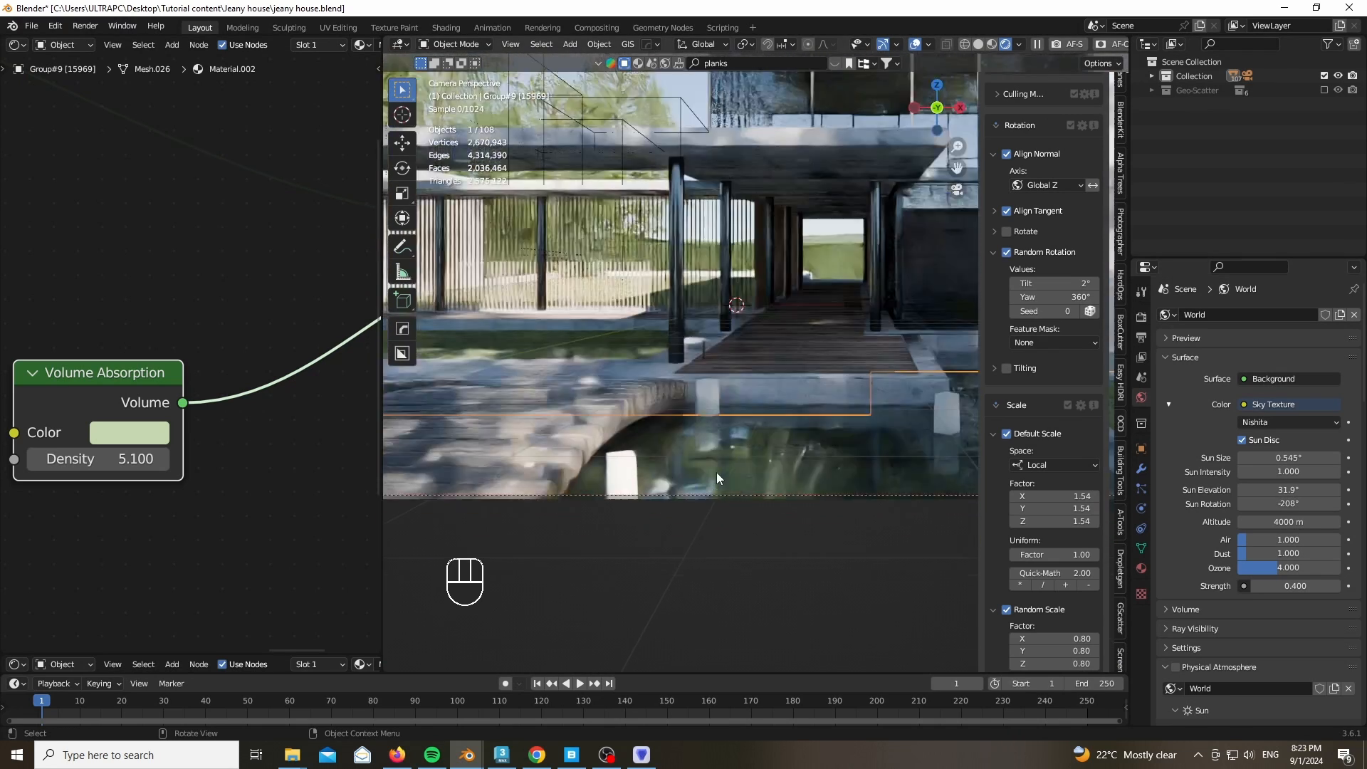
scroll(716, 472, "down", 3)
left_click_drag(378, 394, 14, 396)
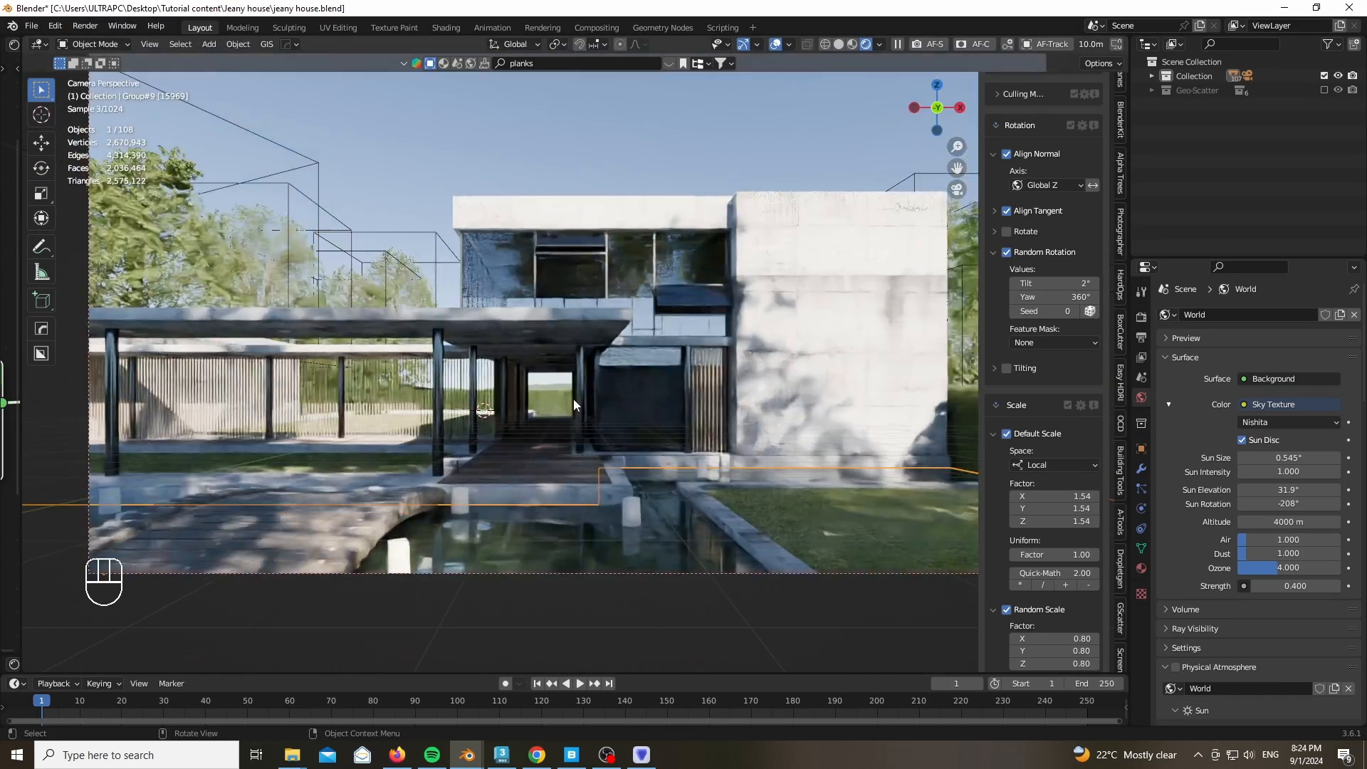
scroll(596, 210, "down", 3)
scroll(532, 462, "up", 3)
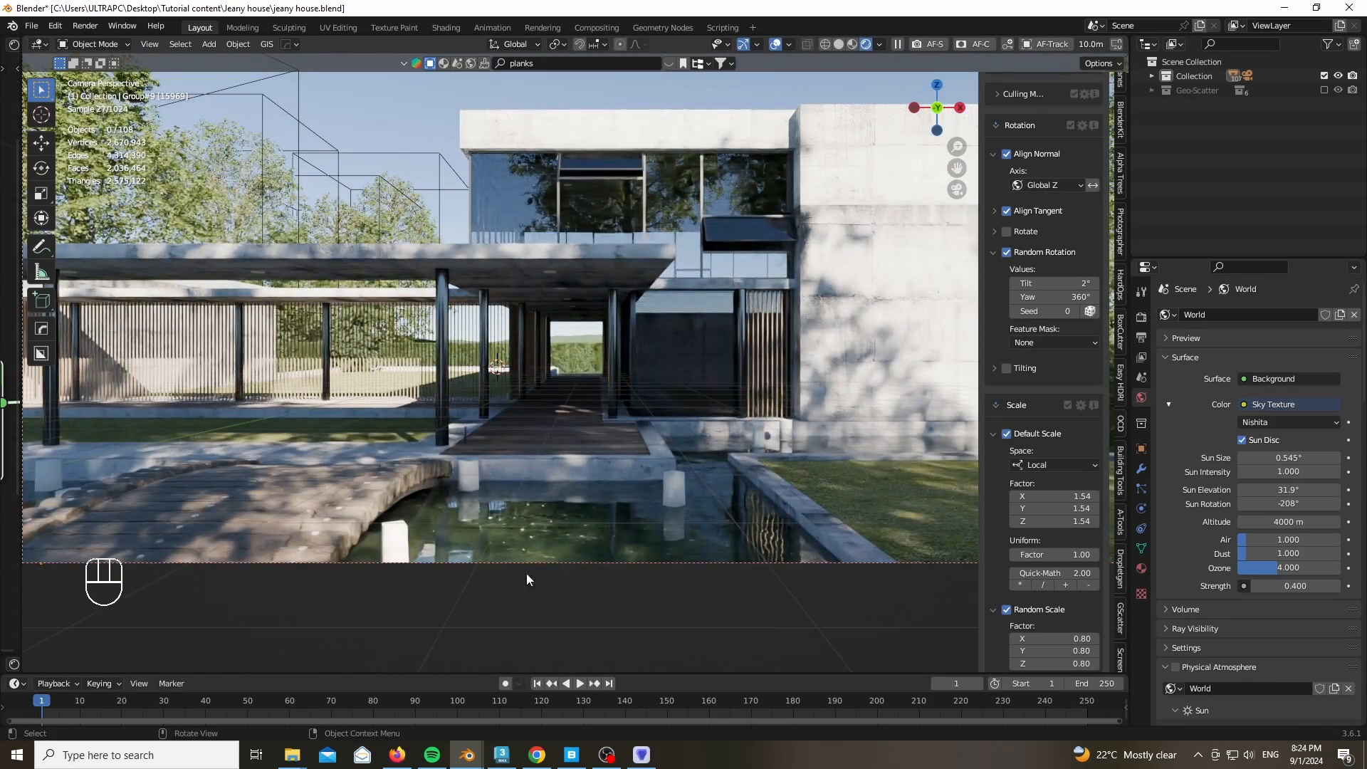
scroll(527, 574, "up", 3)
Replace the shader editor with the Asset Browser and show the misc catalog containing the single lily pad assets
left_click(438, 483)
left_click_drag(20, 423, 556, 413)
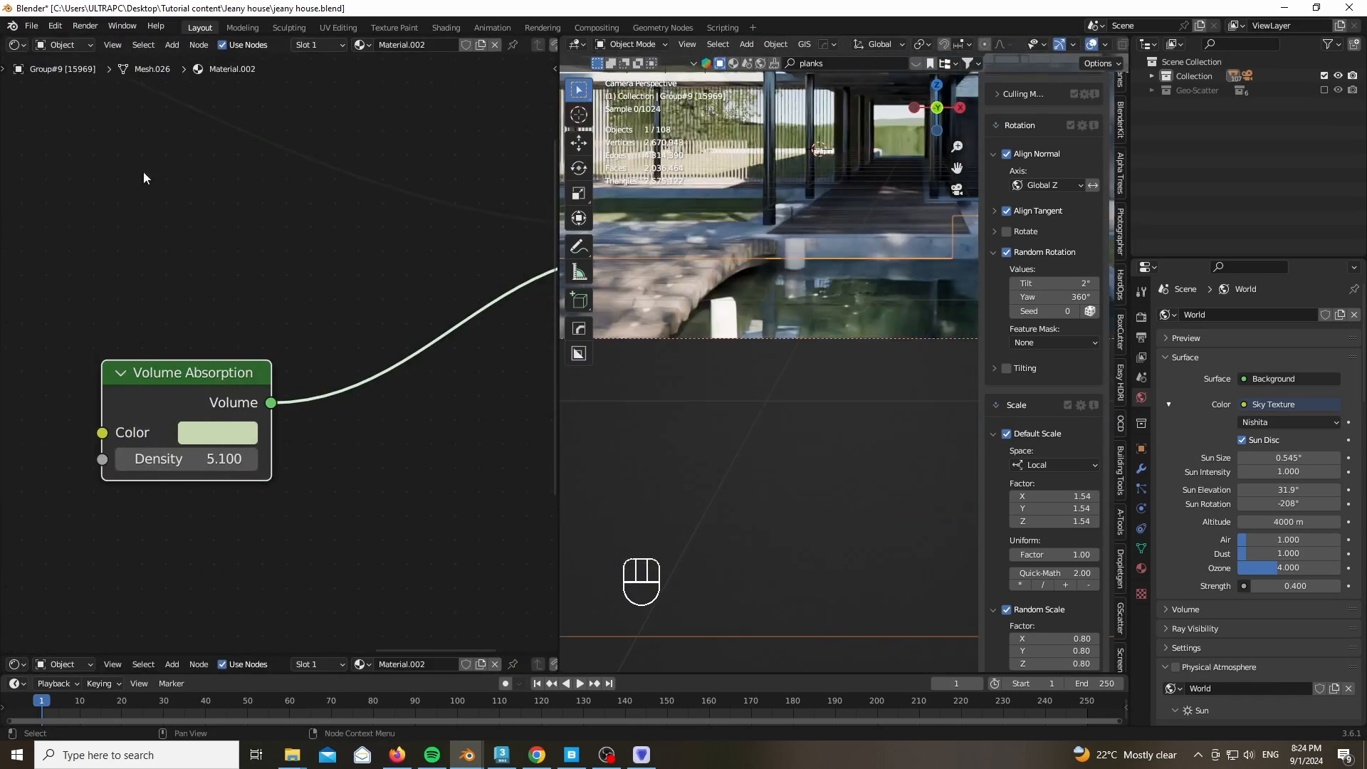
left_click(17, 45)
left_click(15, 45)
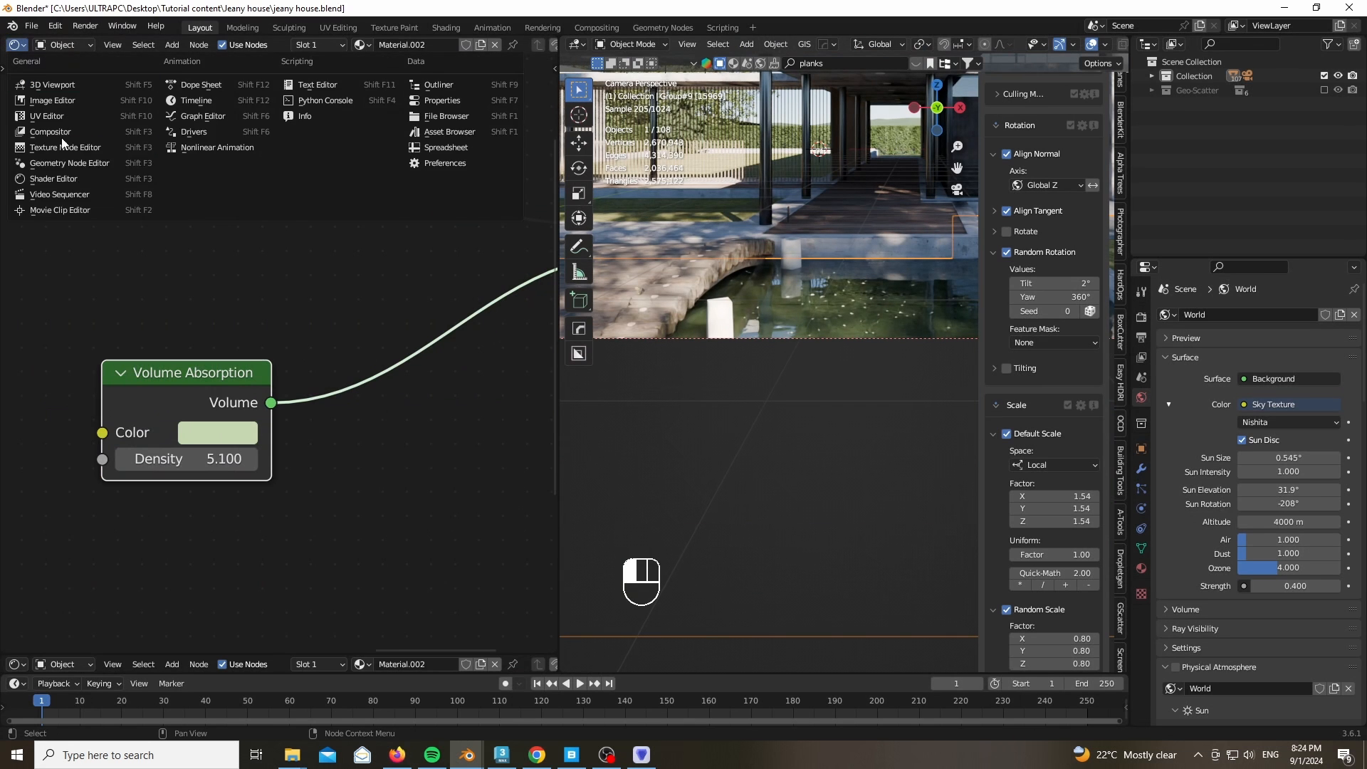
left_click(459, 131)
left_click(42, 403)
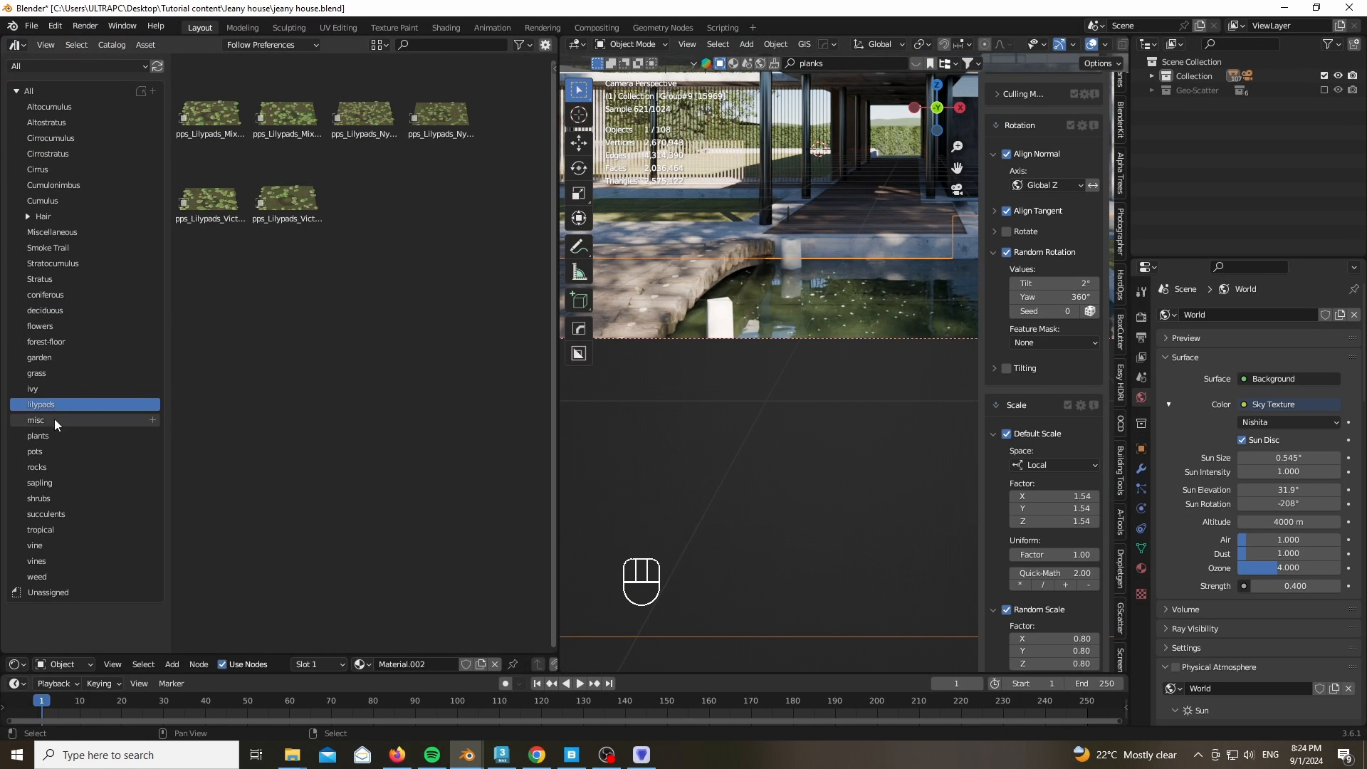
left_click(55, 425)
scroll(405, 371, "down", 6)
scroll(883, 330, "up", 4)
middle_click_drag(883, 329, 915, 408, "shift")
left_click_drag(296, 278, 668, 398)
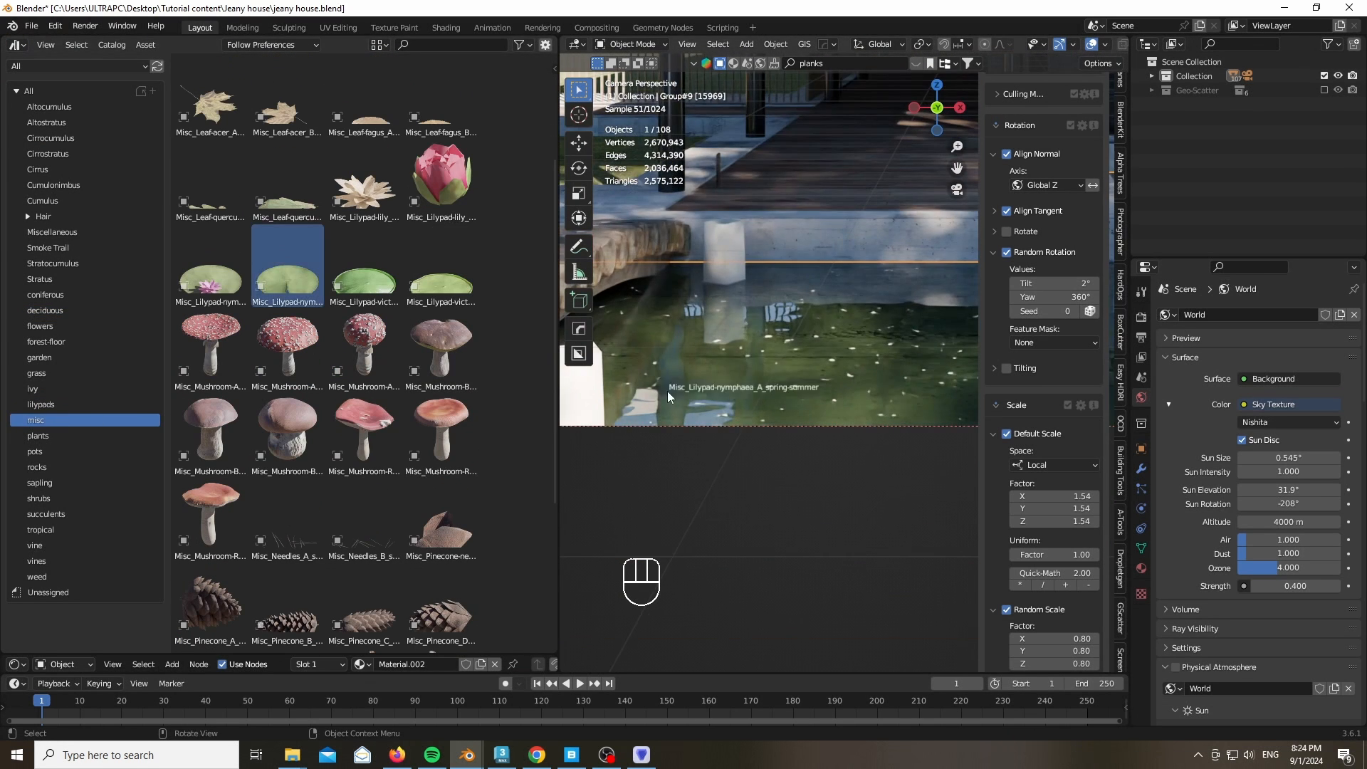
middle_click_drag(685, 464, 665, 510)
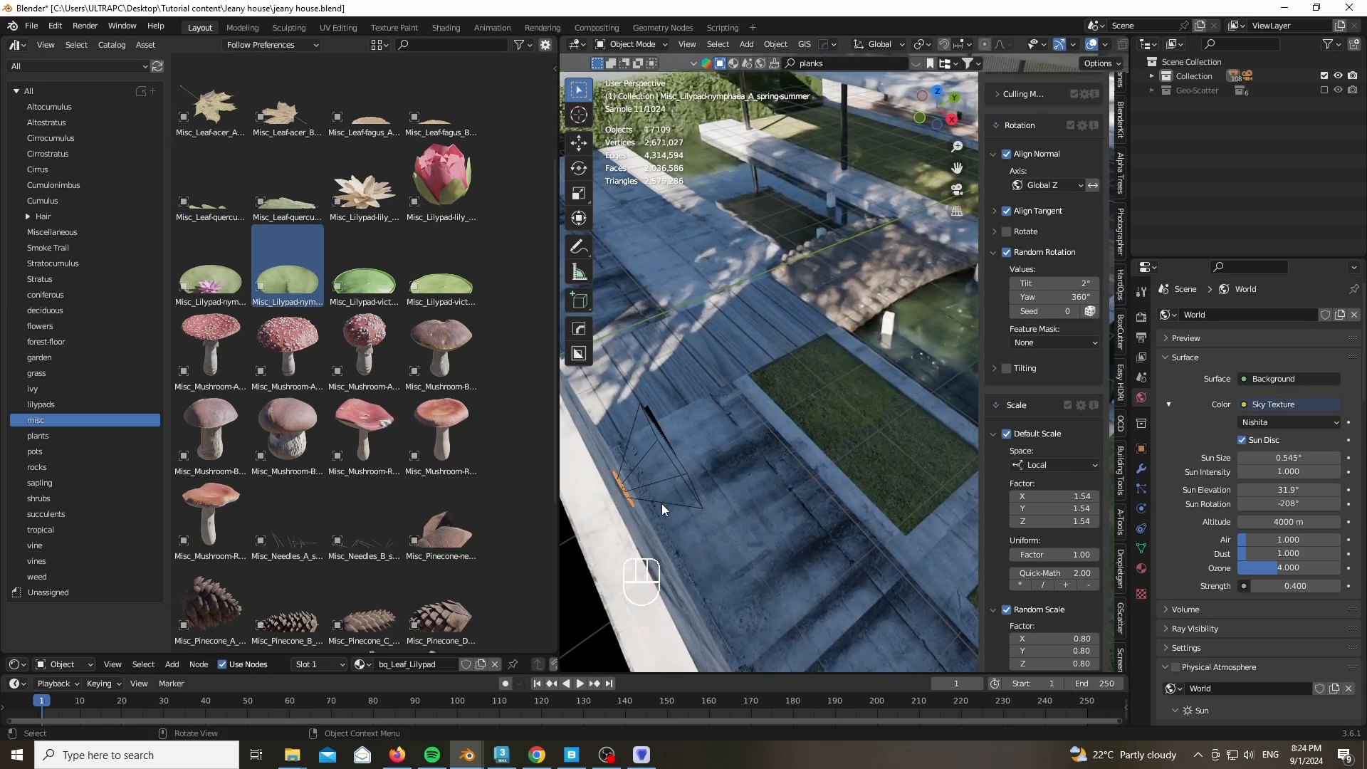
key("x")
left_click(744, 460)
left_click(636, 488)
key("g")
left_click(664, 476)
key("KP_0")
Place the Misc_Lilypad-nymphaea_A_spring-summer asset on the pool and lower it slightly along Z by 0.001231 m
left_click_drag(290, 277, 712, 420)
scroll(712, 425, "up", 7)
key("g")
key("z")
left_click(722, 443)
key("n")
scroll(722, 442, "down", 6)
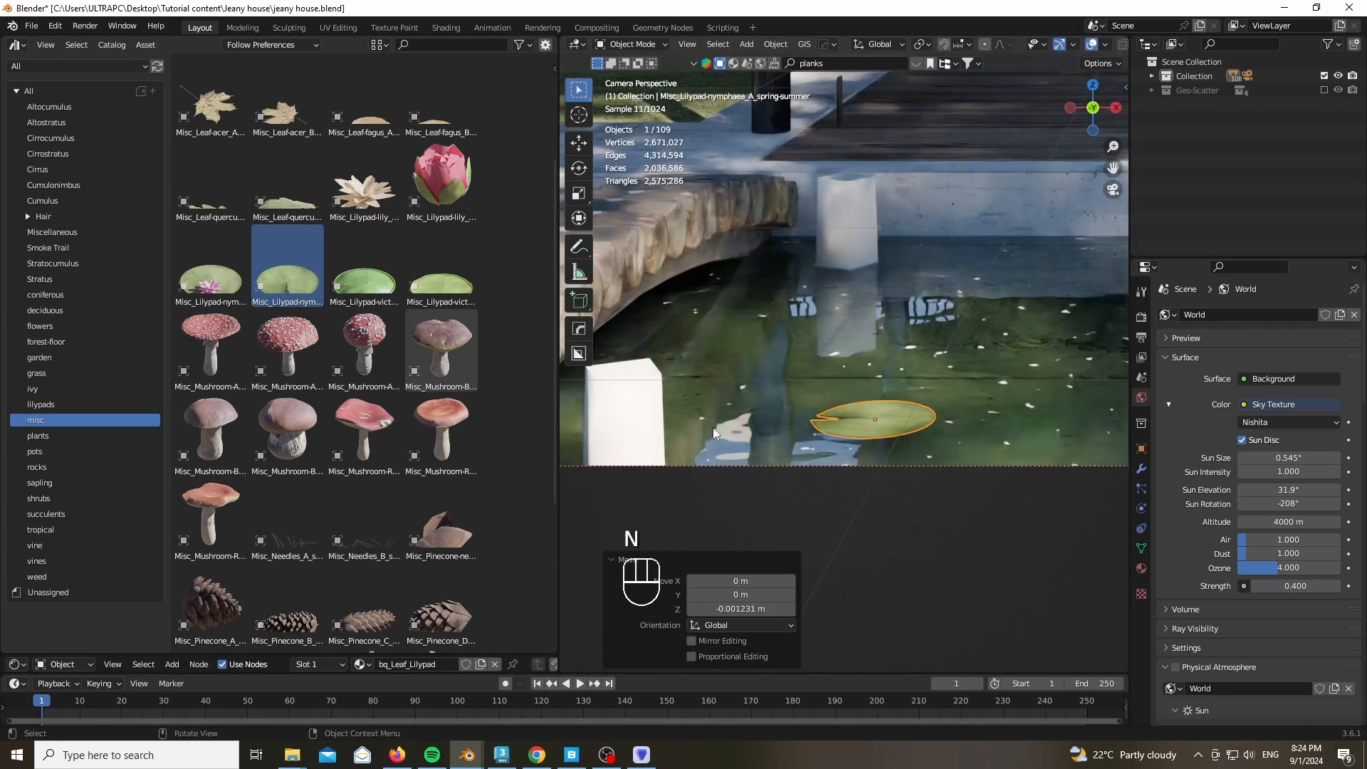
Add the blooming nymphaea A, victoria B and victoria C lily pads around the first one on the pool
left_click_drag(559, 392, 243, 391)
scroll(205, 391, "down", 4)
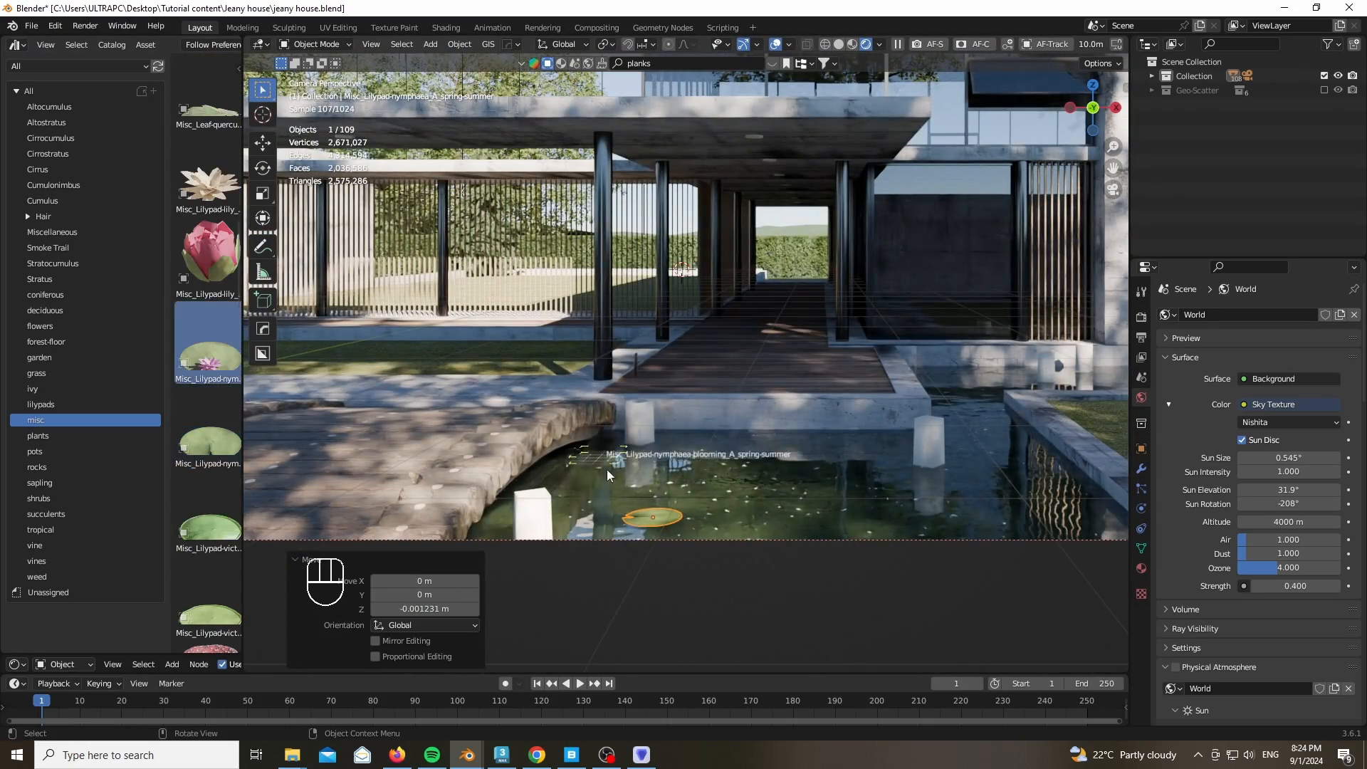
left_click_drag(208, 531, 653, 499)
left_click_drag(208, 612, 584, 524)
scroll(584, 524, "up", 5)
Scale down both victoria lily pads, using 0.882 for victoria B, and slide victoria B horizontally across the water
key("s")
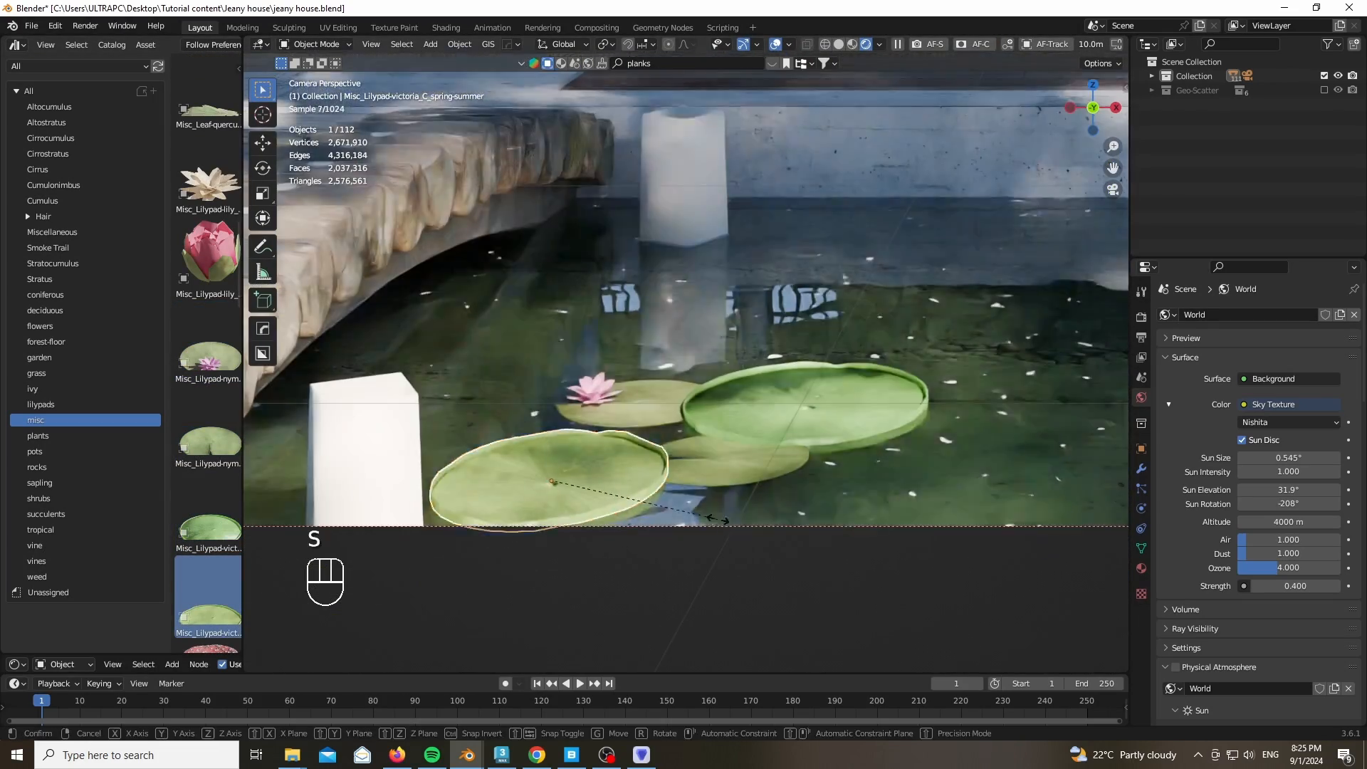
key("g")
key("shift+z")
left_click(908, 476)
key("s")
left_click(900, 482)
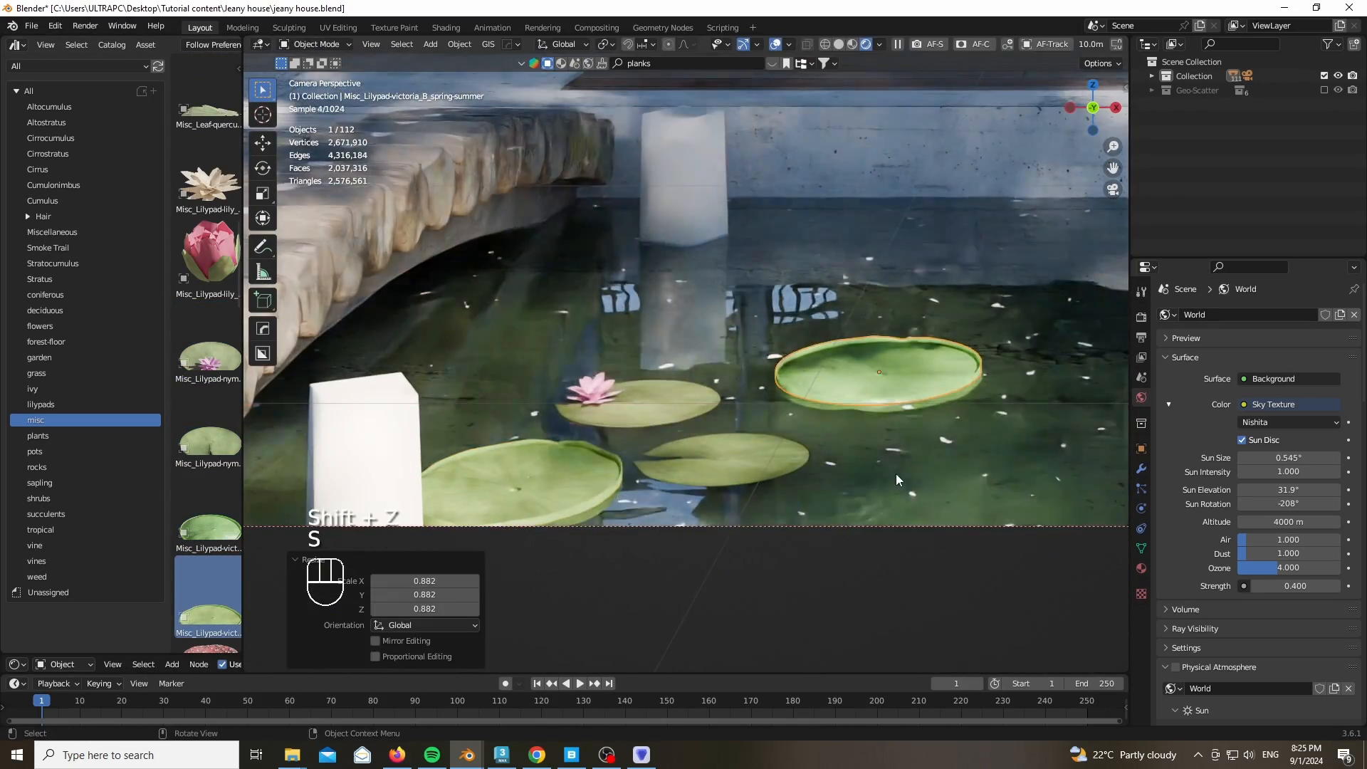
Delete the four individually placed lily pads from the pool
key("x")
left_click(900, 481)
left_click(726, 462)
key("x")
Drop the pps_Lilypads_Nymphaea-blooming_A_spring-summer asset from the lilypads catalog onto empty space outside the house and show its particle settings
left_click_drag(243, 476, 476, 476)
left_click(40, 405)
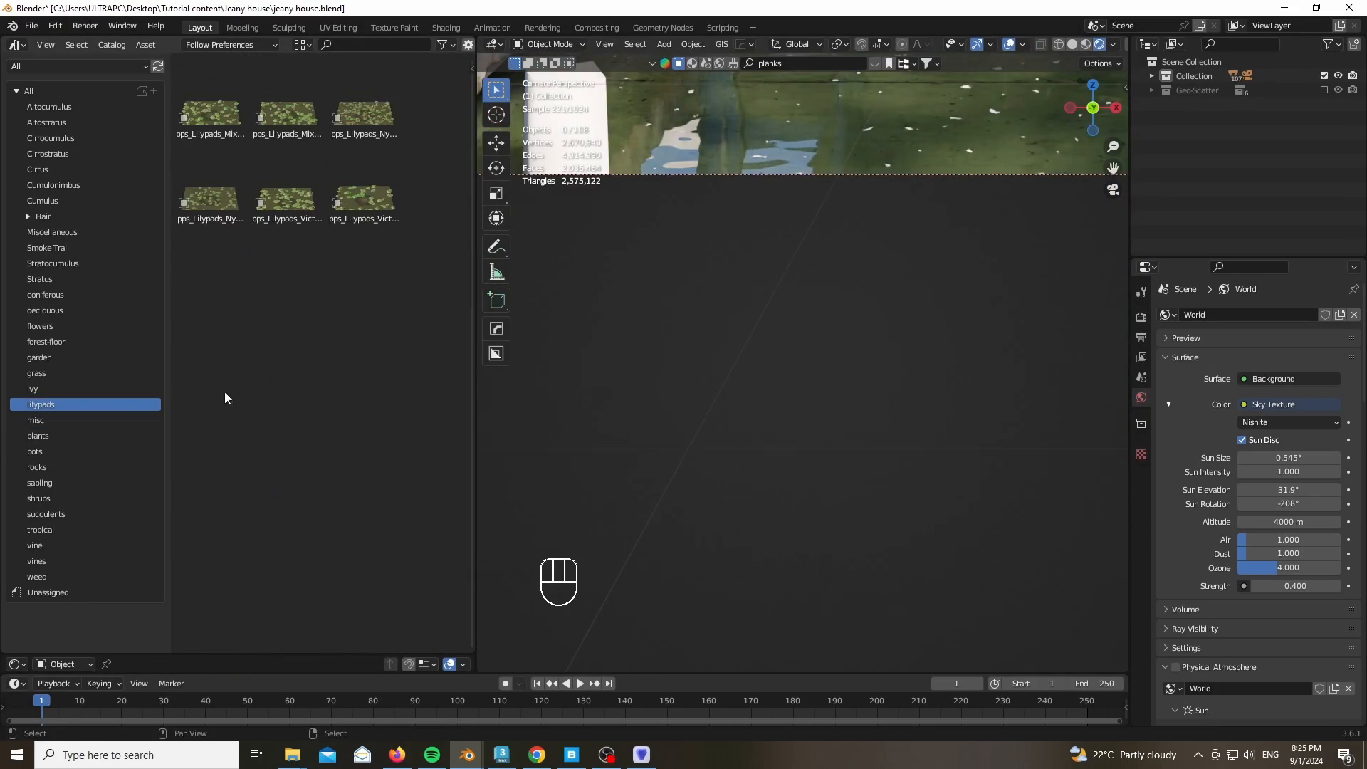
scroll(740, 441, "down", 5)
middle_click_drag(636, 313, 616, 366)
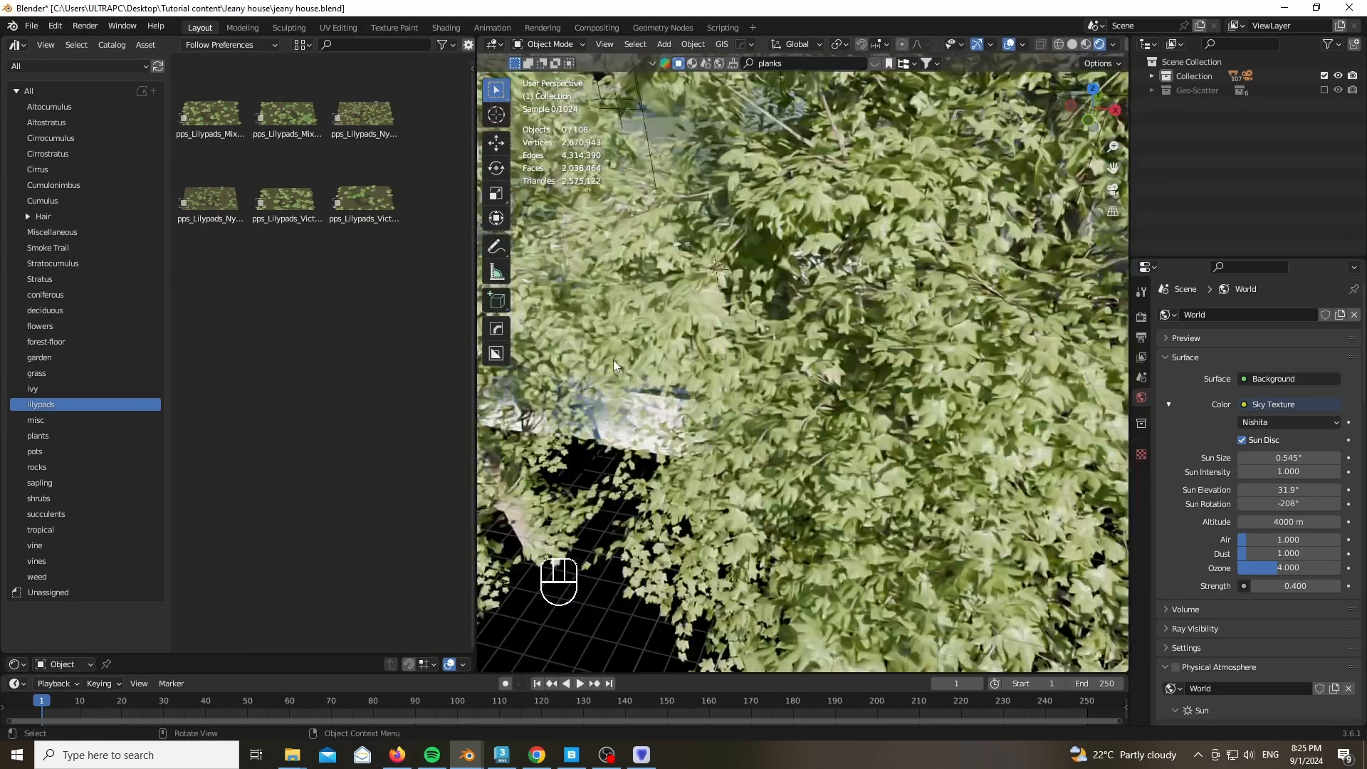
scroll(617, 366, "down", 8)
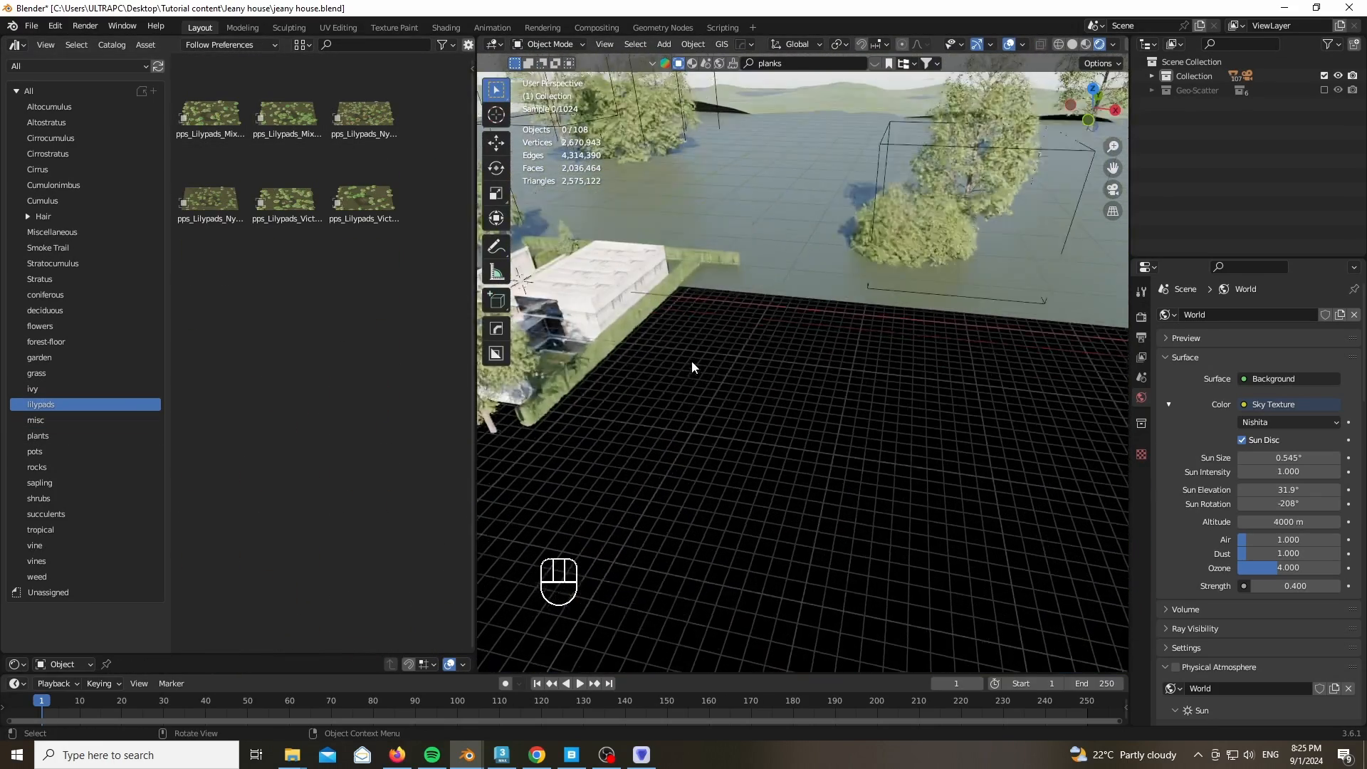
left_click_drag(364, 114, 802, 436)
scroll(809, 427, "up", 12)
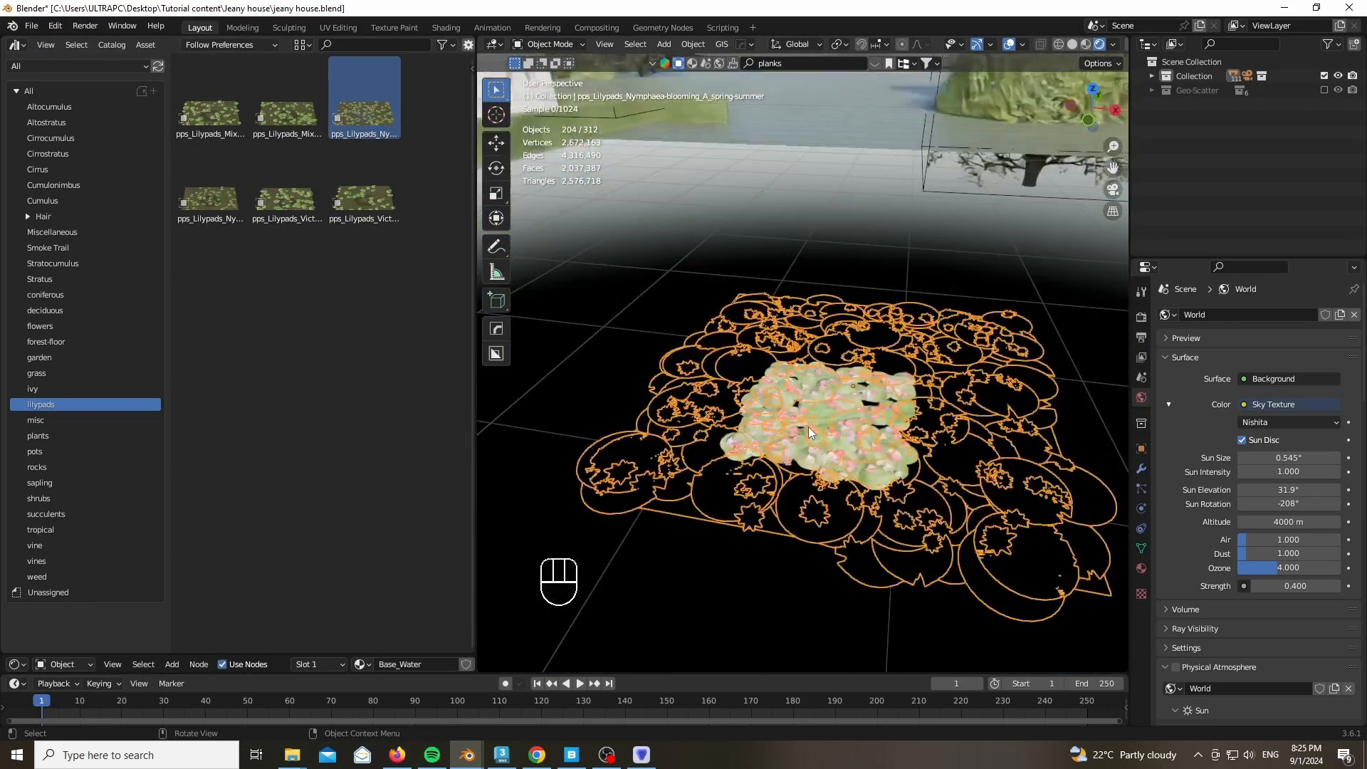
scroll(808, 426, "down", 4)
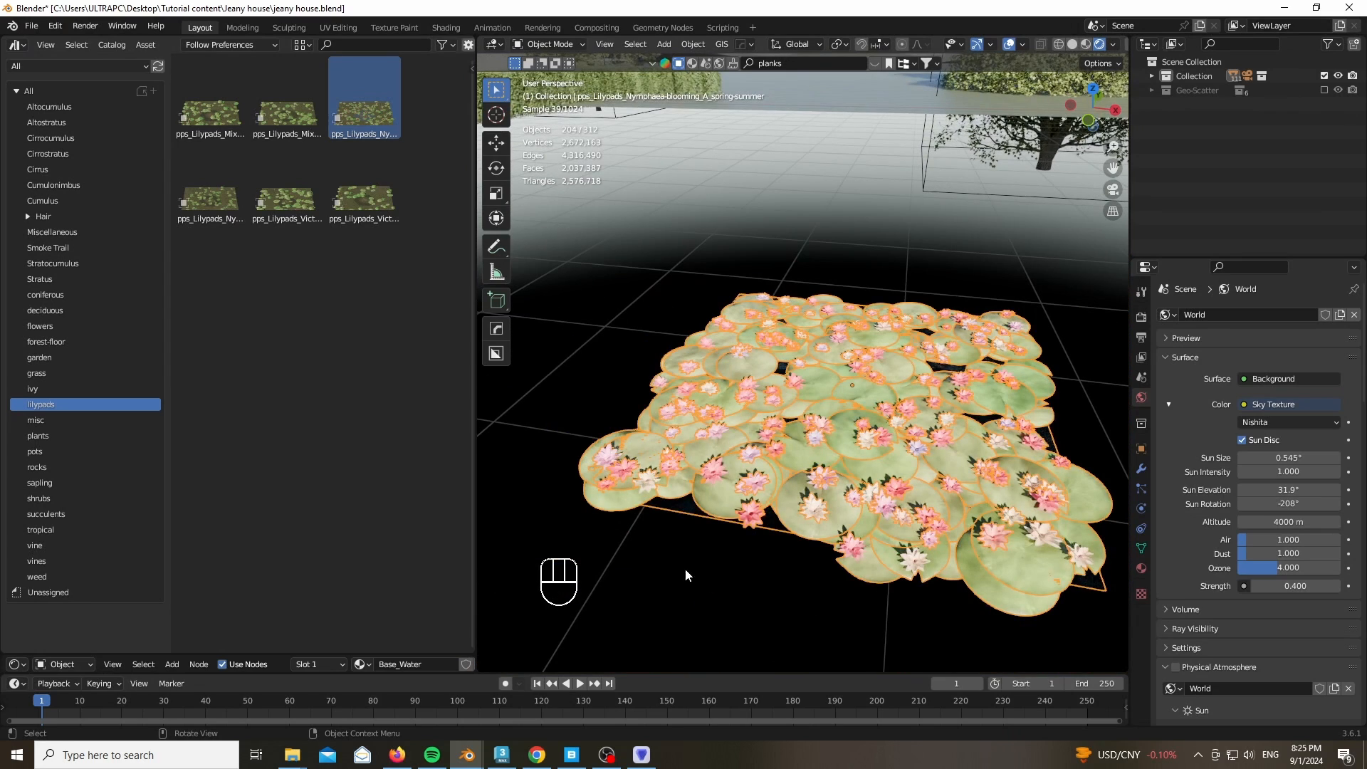
left_click(1142, 487)
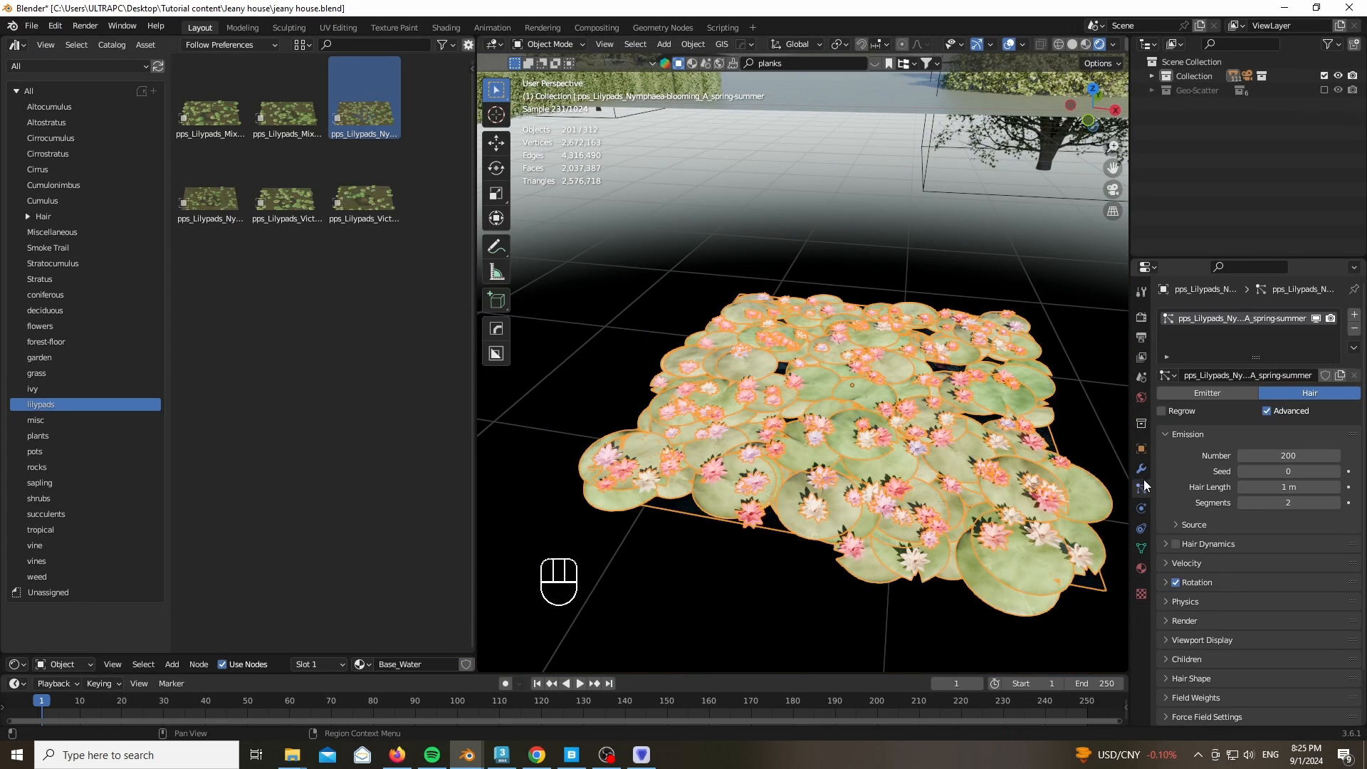
Isolate the pool water object in local view with solid shading and start editing its mesh
scroll(1012, 432, "down", 10)
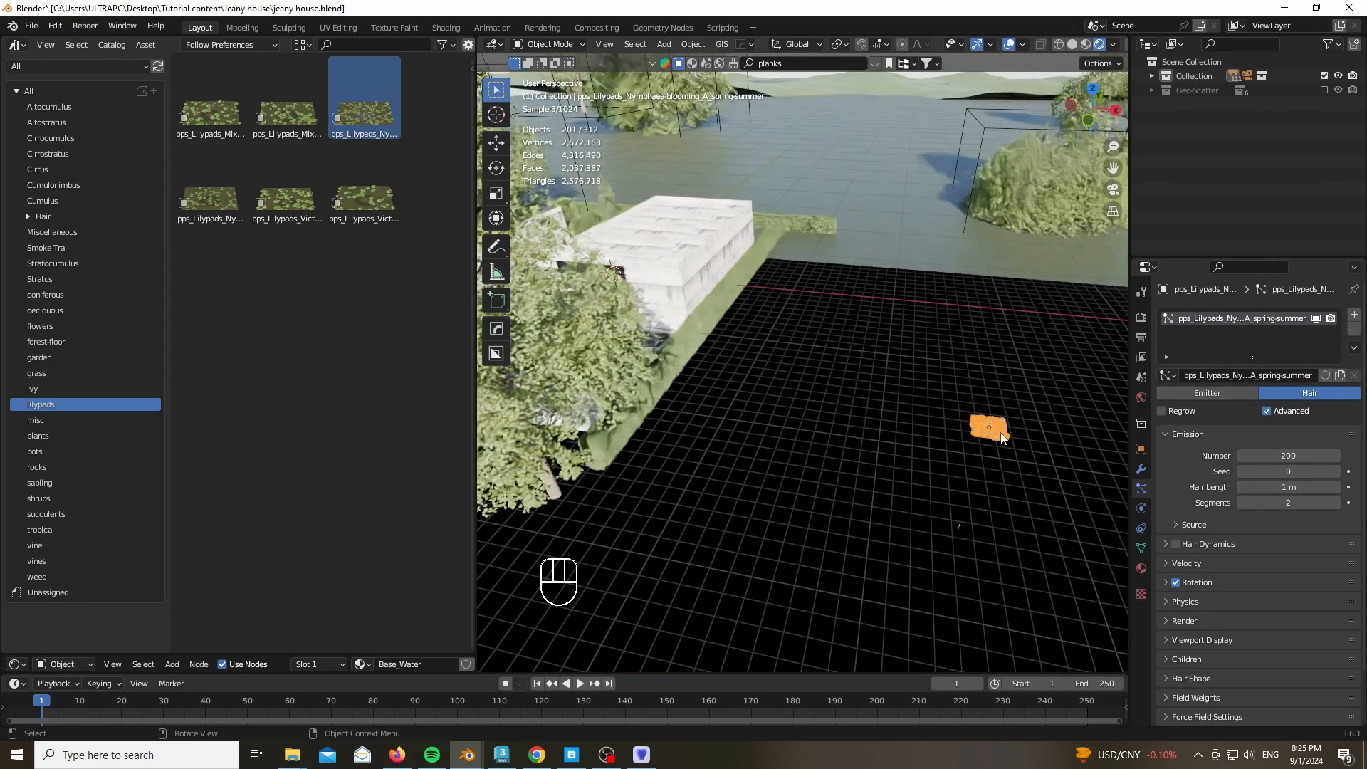
middle_click_drag(920, 368, 745, 356)
scroll(745, 356, "up", 10)
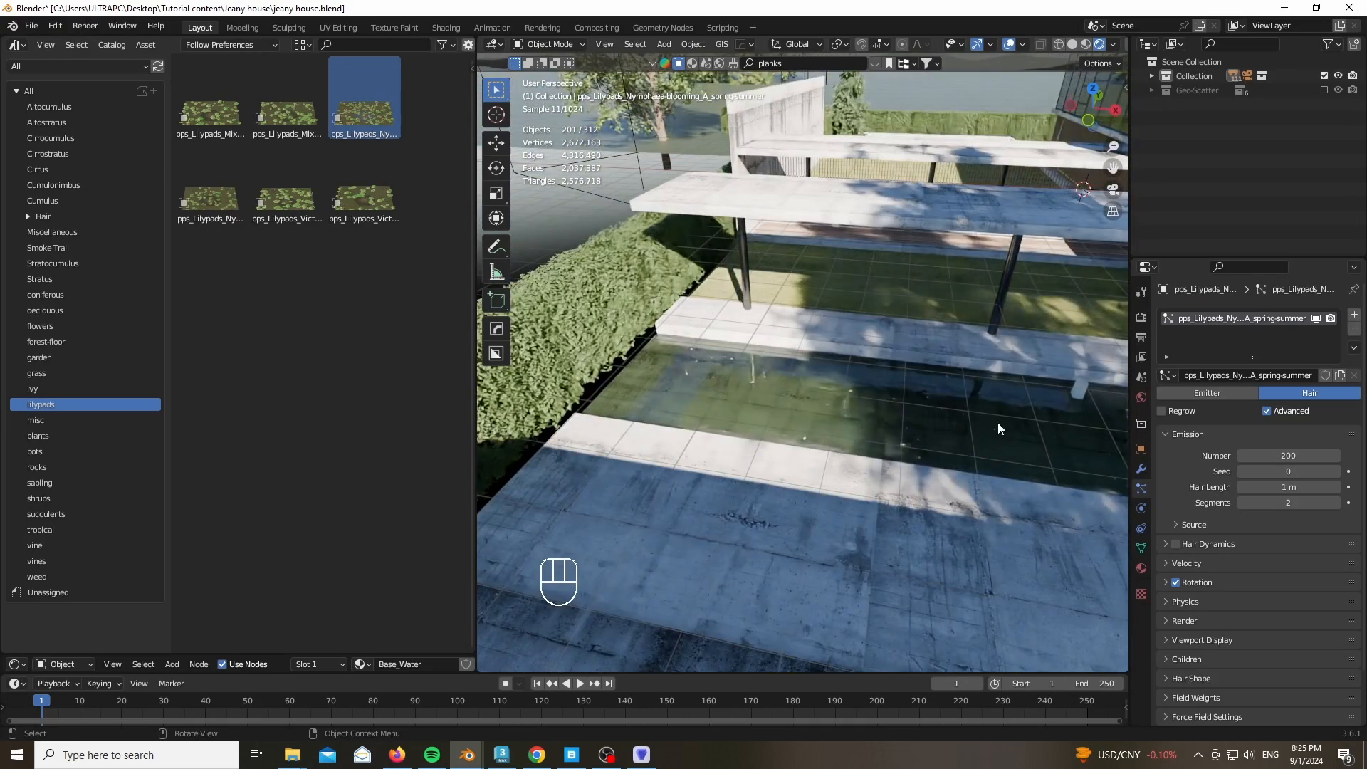
left_click(994, 413)
middle_click_drag(1027, 422, 92, 373, "shift")
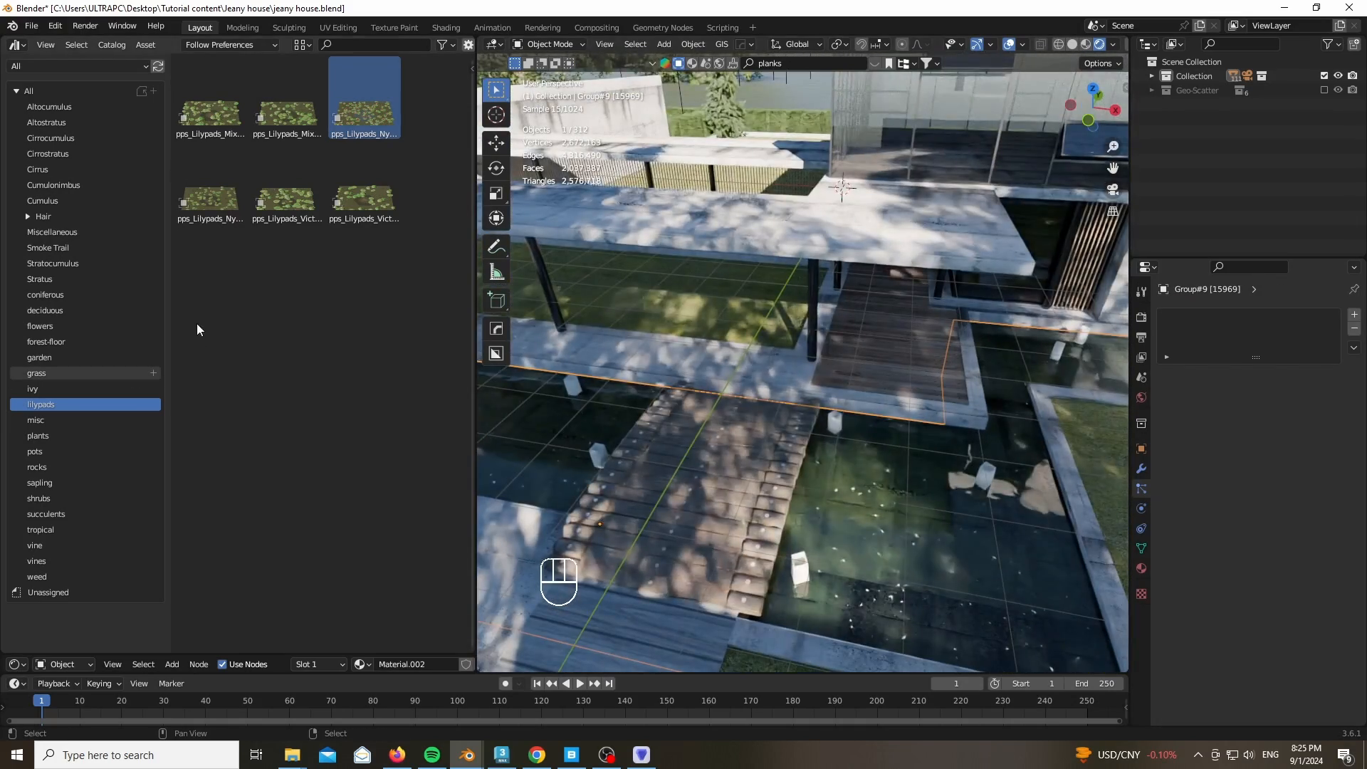
key("KP_Divide")
key("z")
key("Tab")
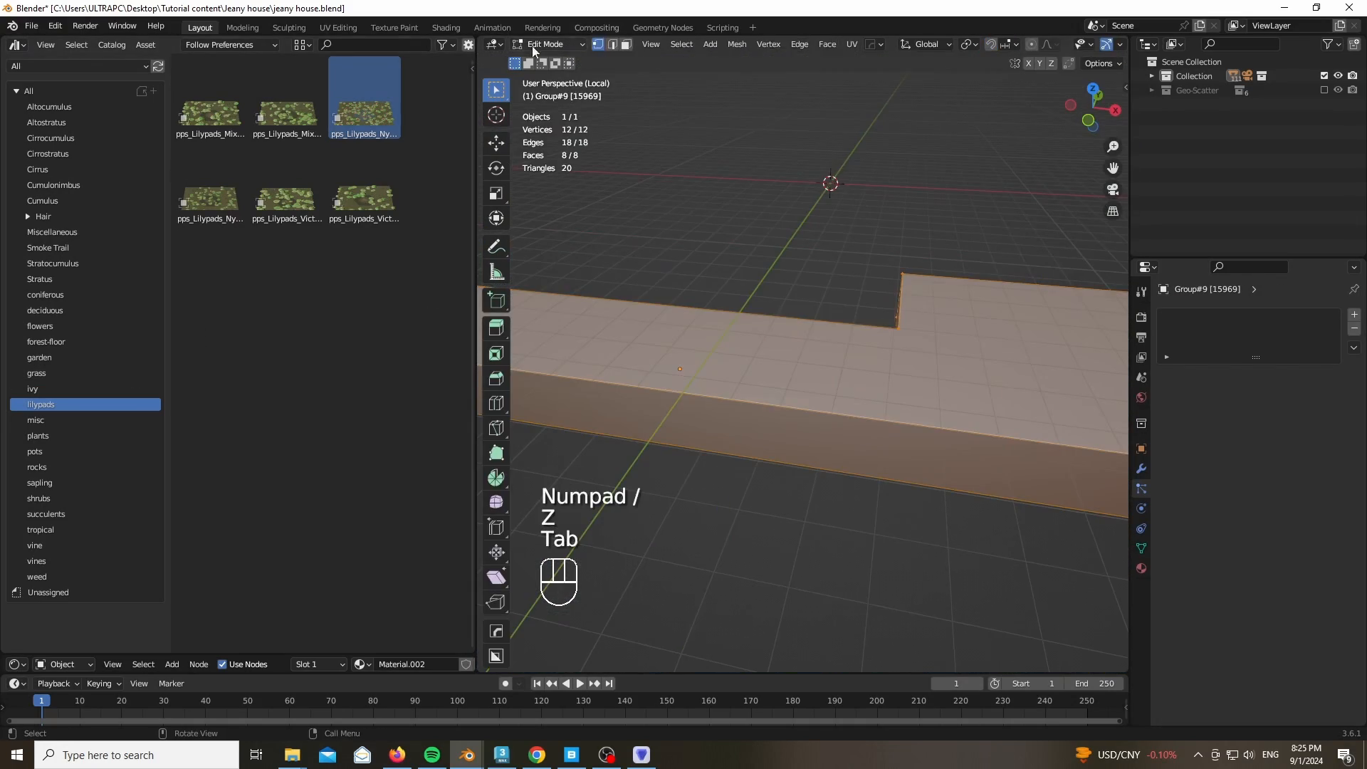
Duplicate the top face of the pool water in place and separate it into its own object
left_click(627, 44)
left_click(852, 388)
key("shift+d")
right_click(860, 353)
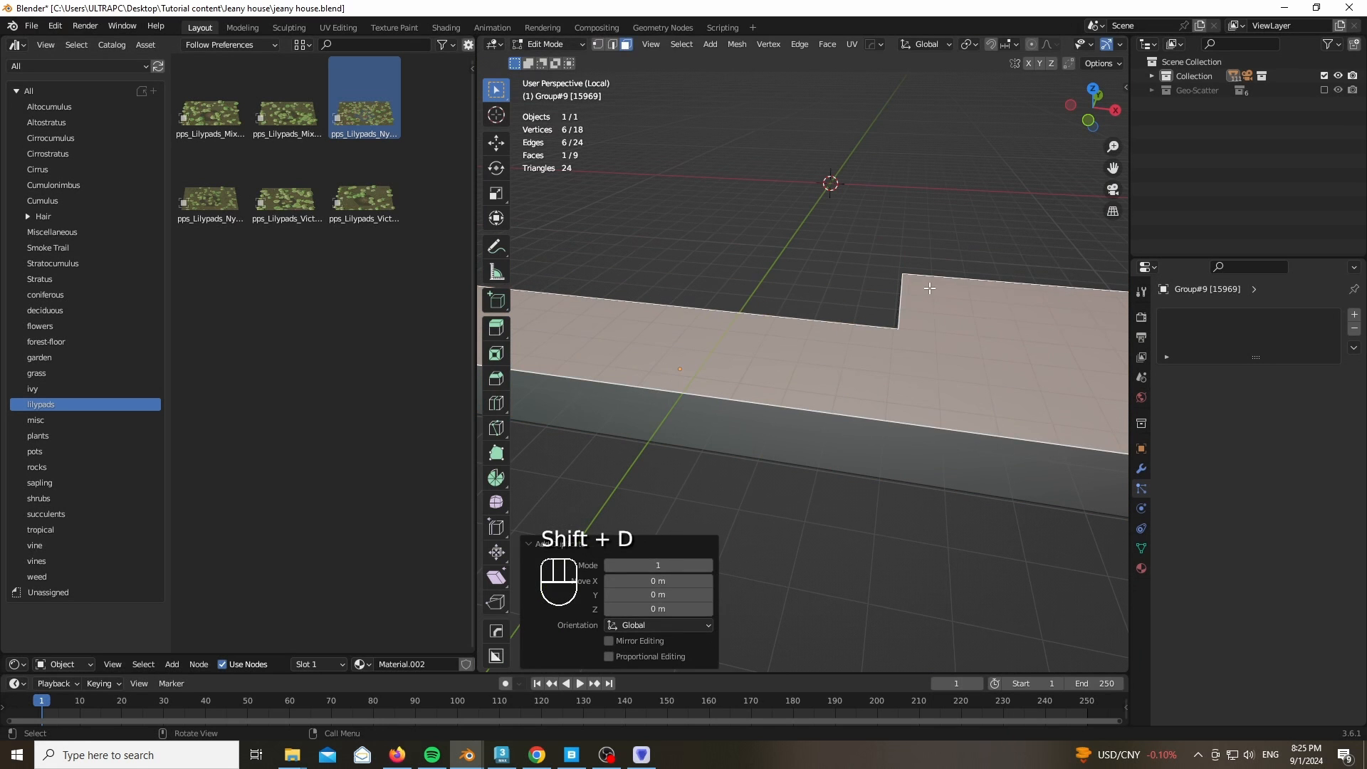
key("p")
left_click(929, 288)
key("Tab")
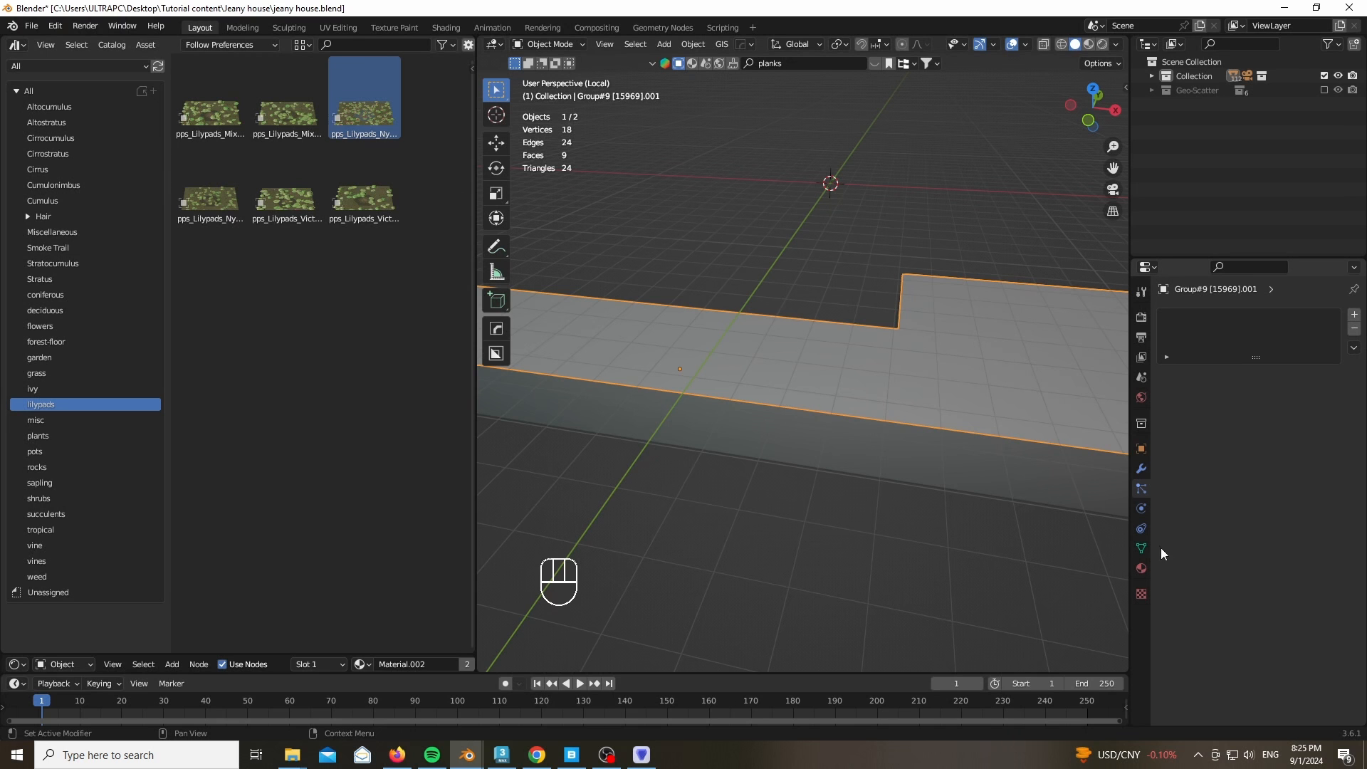
Give the separated water surface a new material with Alpha 0 and preview it in rendered shading
left_click(1141, 569)
left_click(1356, 330)
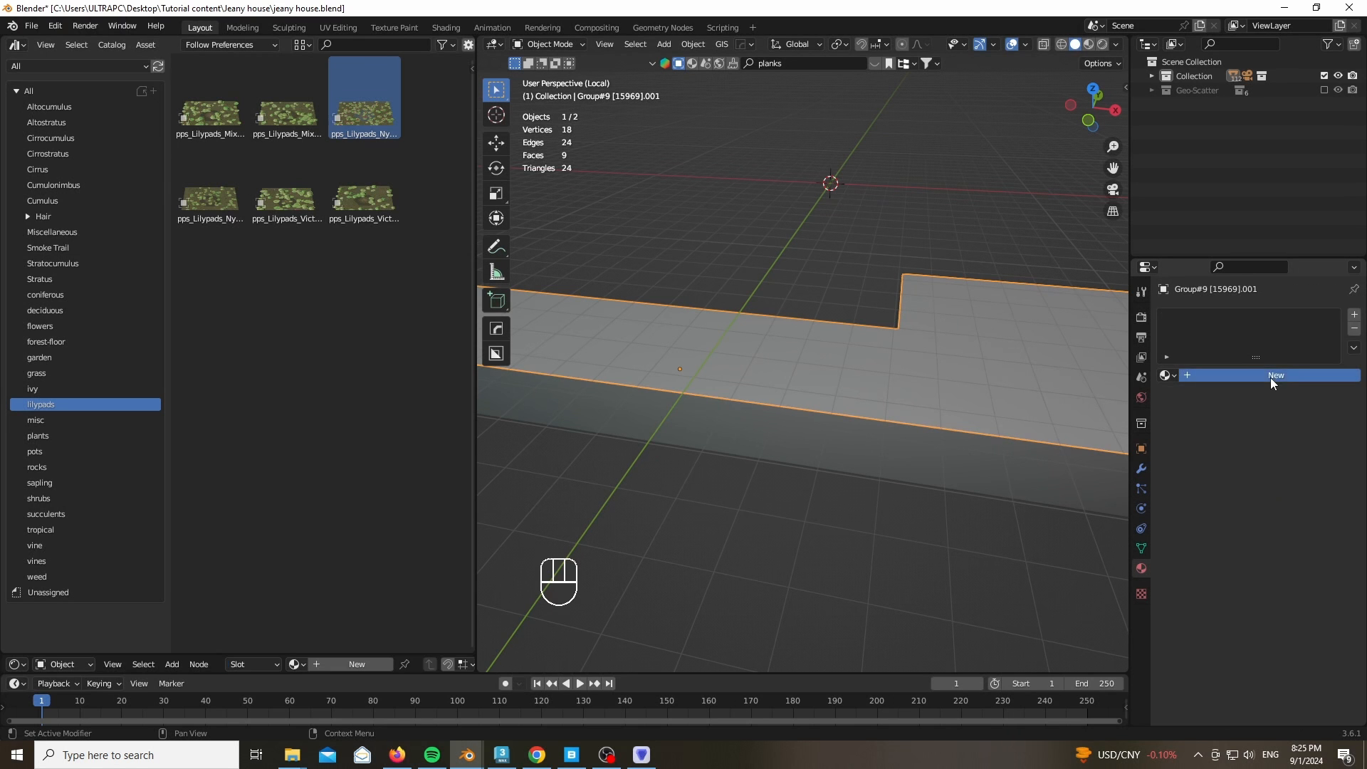
left_click(1270, 378)
scroll(1193, 588, "down", 10)
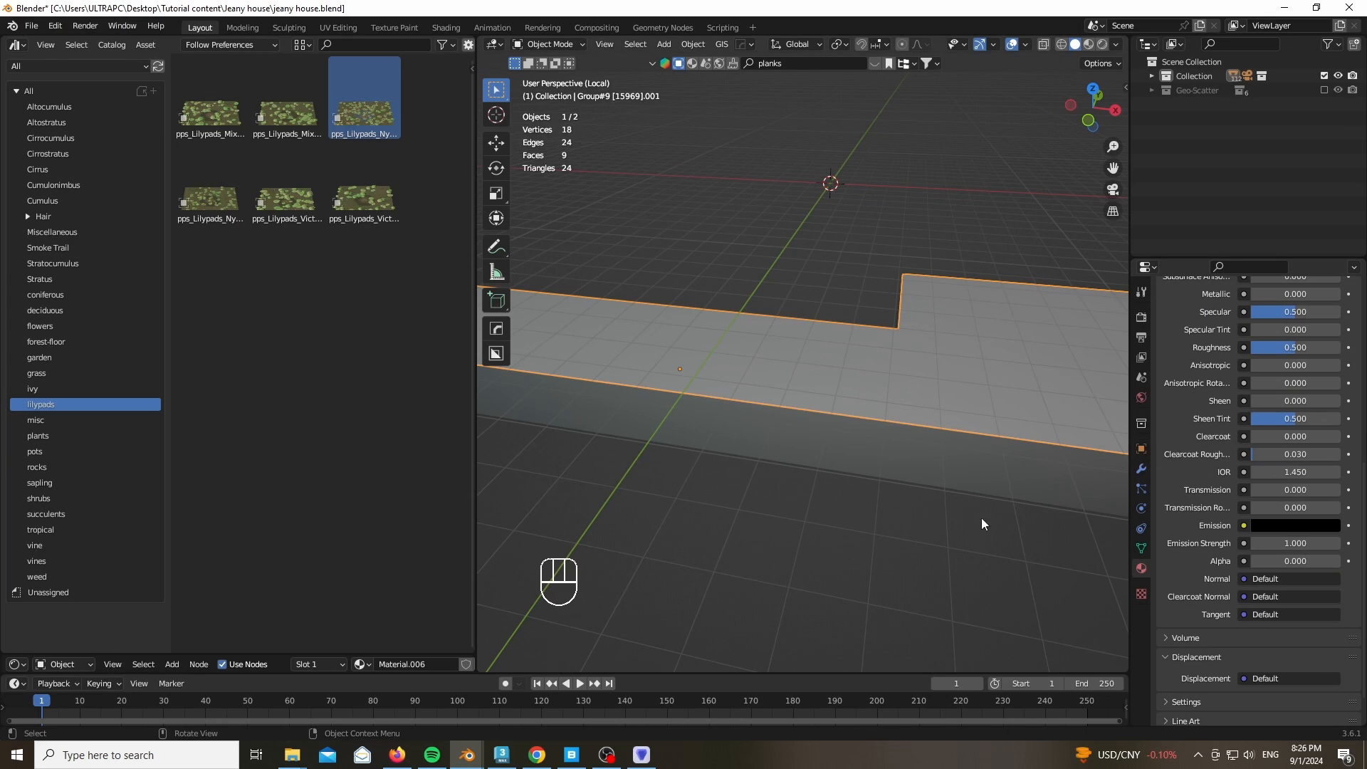
key("z")
key("g")
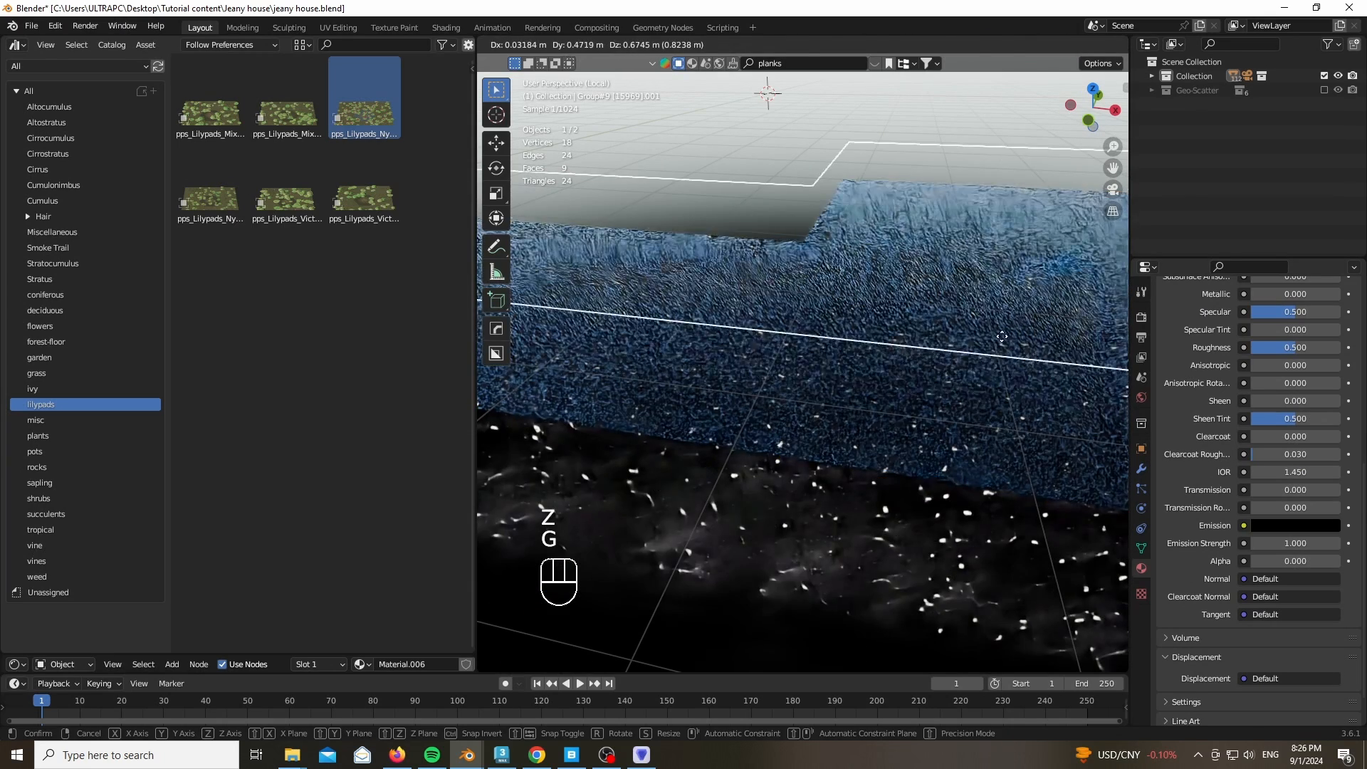
right_click(982, 564)
scroll(973, 489, "down", 4)
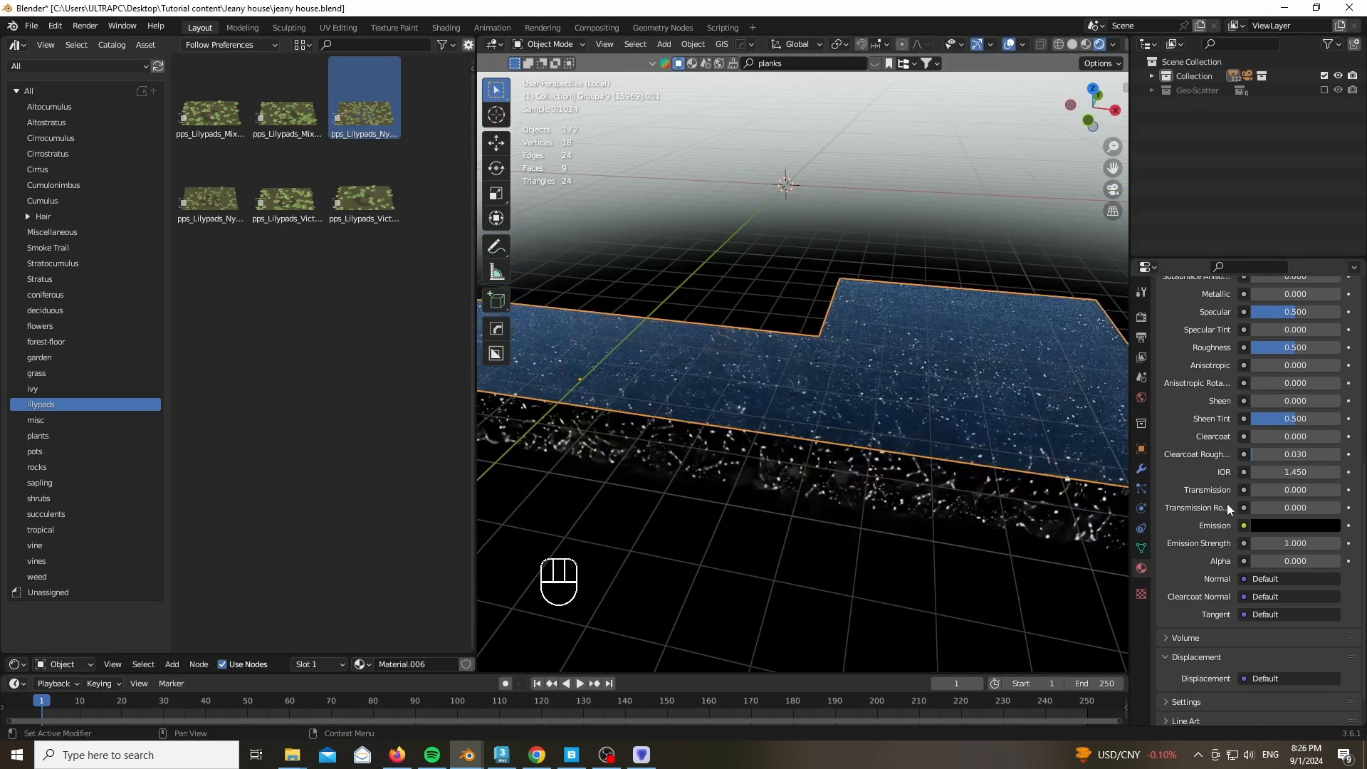
Add a particle system to the separated surface using the pps_Lilypads_Nymphaea-blooming_A_spring-summer settings
left_click(1142, 488)
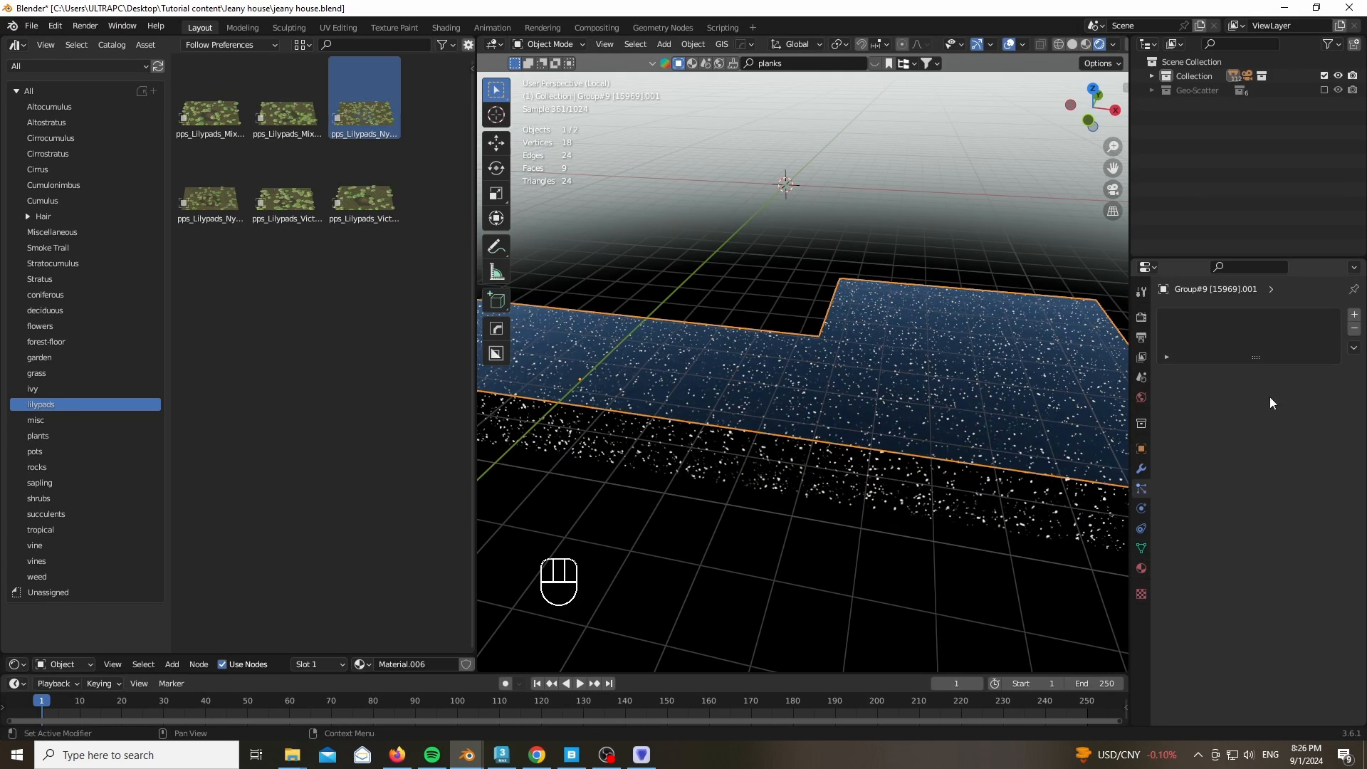
left_click(1356, 318)
left_click(1167, 375)
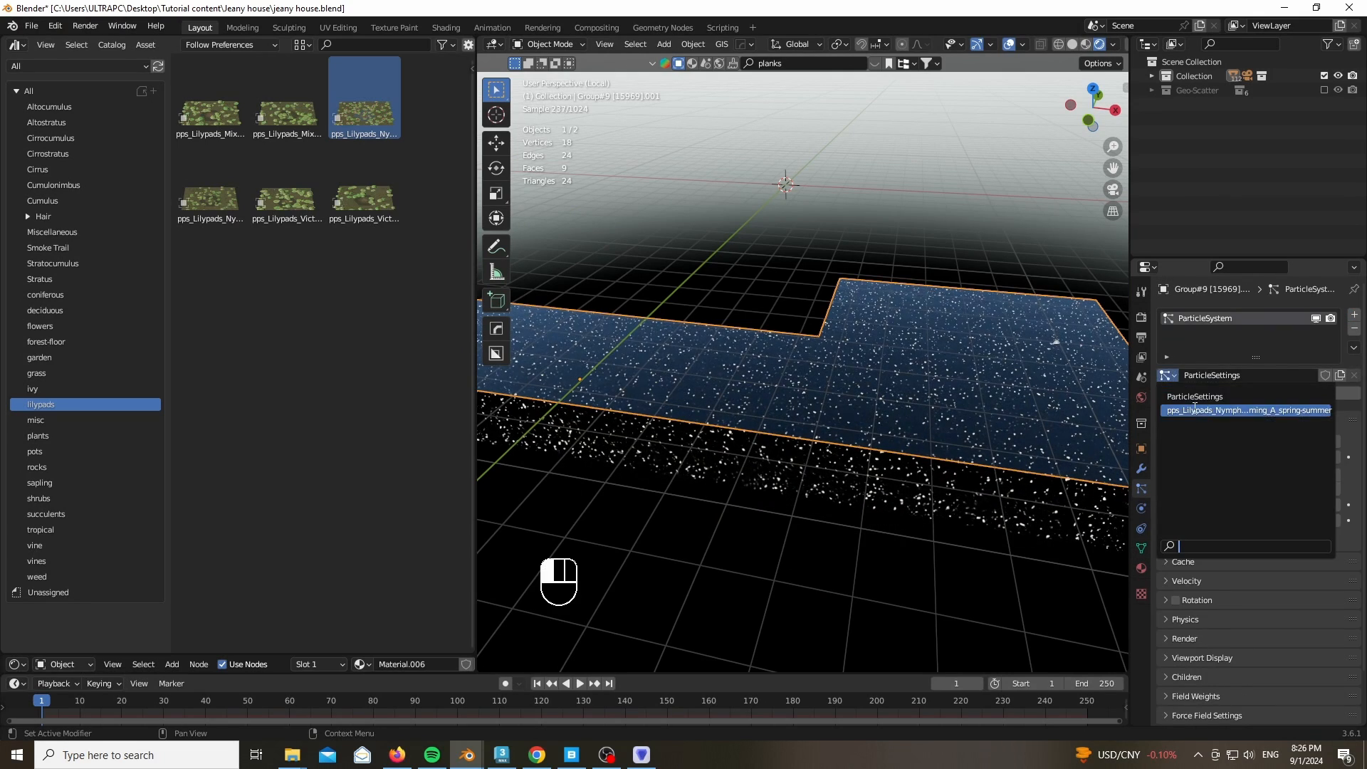
left_click(1225, 403)
scroll(904, 378, "up", 6)
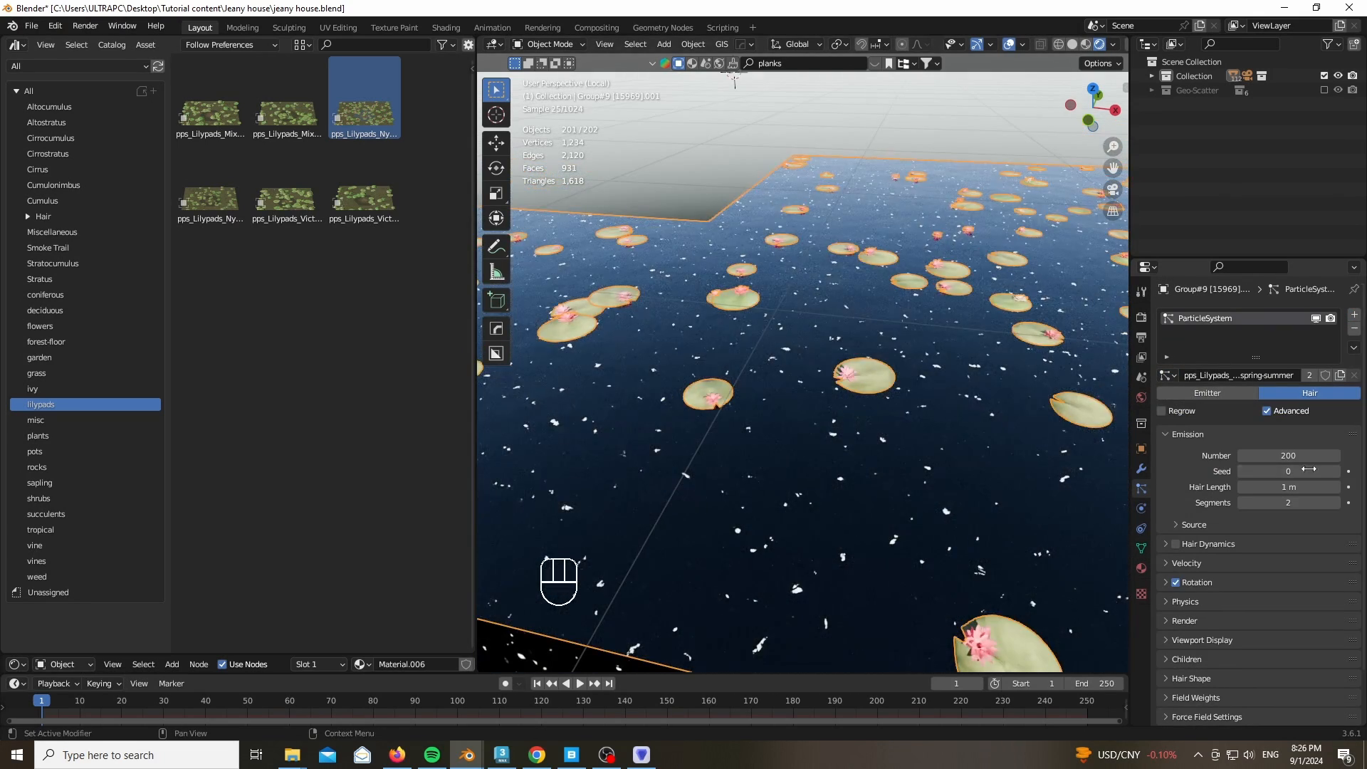
Set the lily pad particle number to 460 and check the pads in the full scene through the camera
left_click_drag(1303, 456, 1339, 455)
key("KP_0")
key("KP_Divide")
scroll(792, 450, "up", 4)
scroll(819, 438, "up", 10)
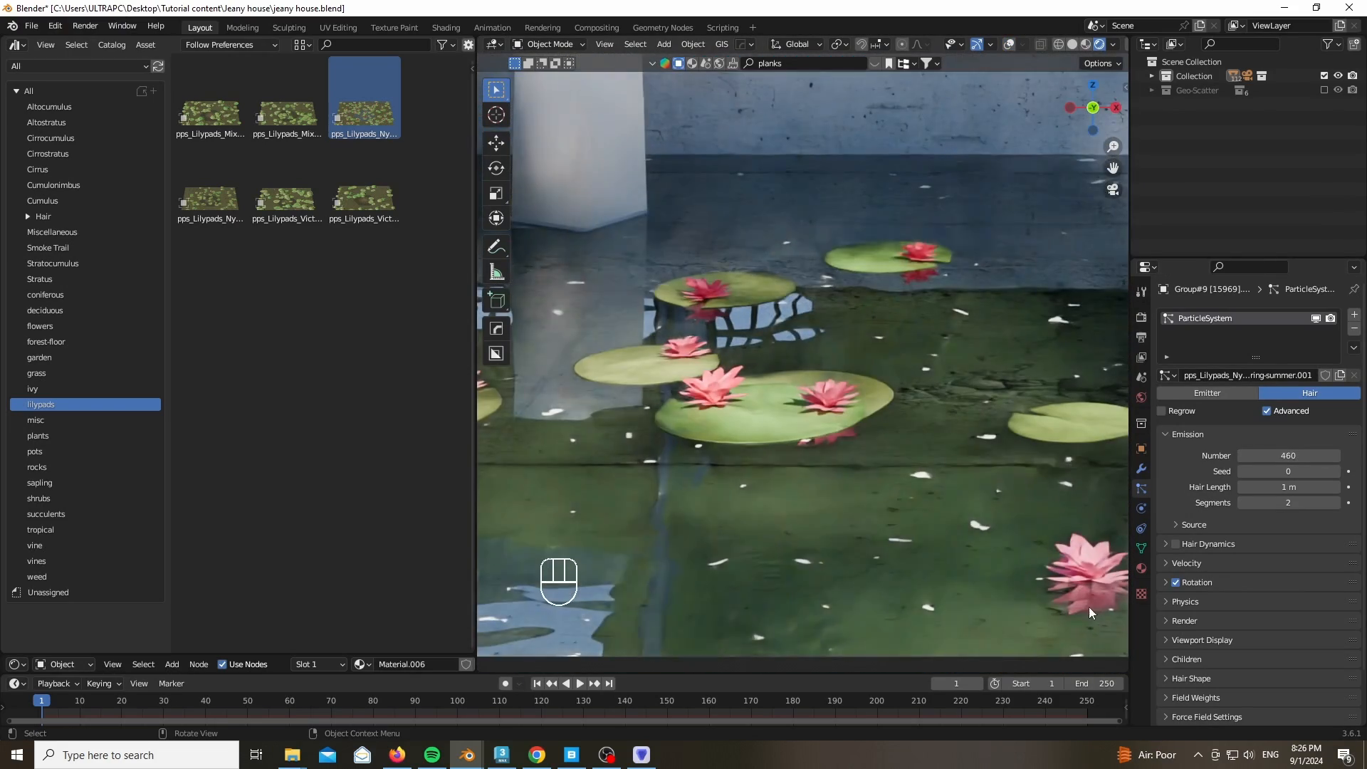
scroll(734, 478, "down", 8)
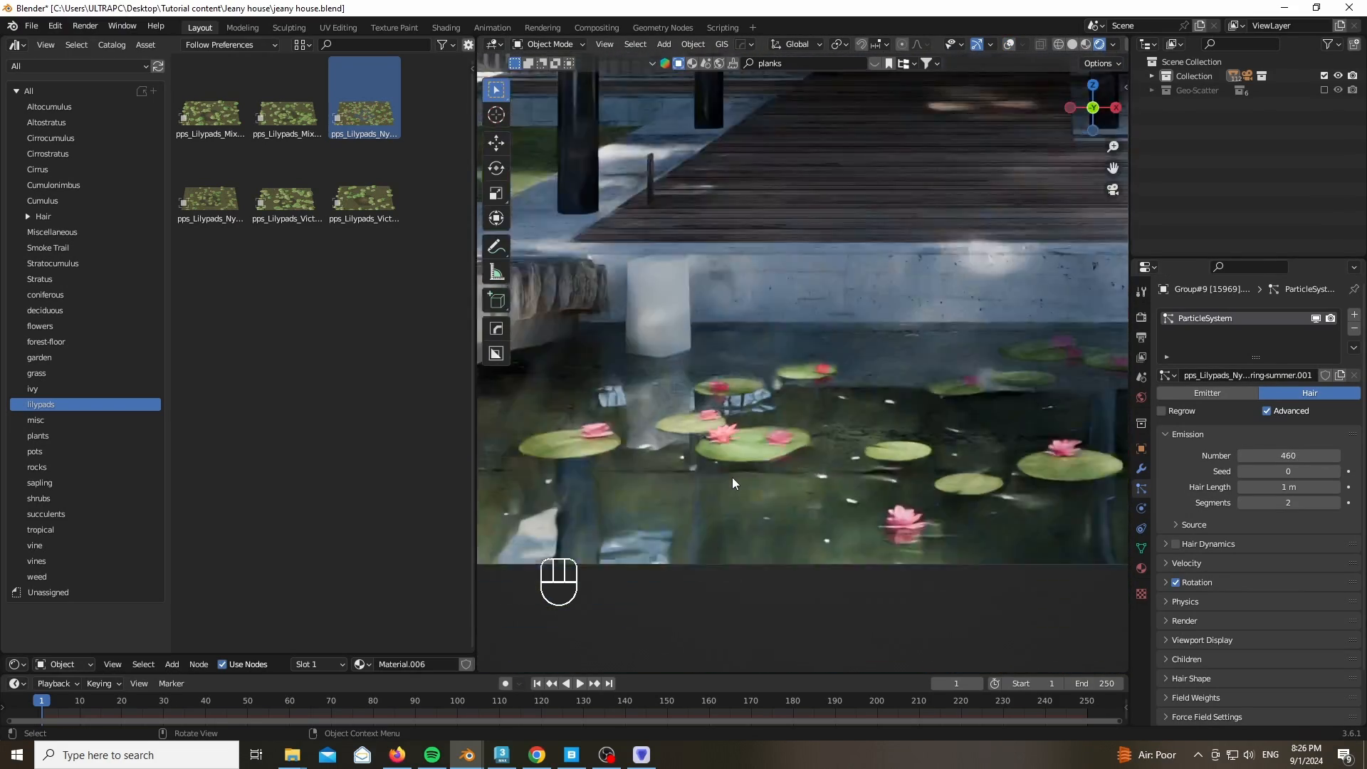
scroll(732, 477, "up", 9)
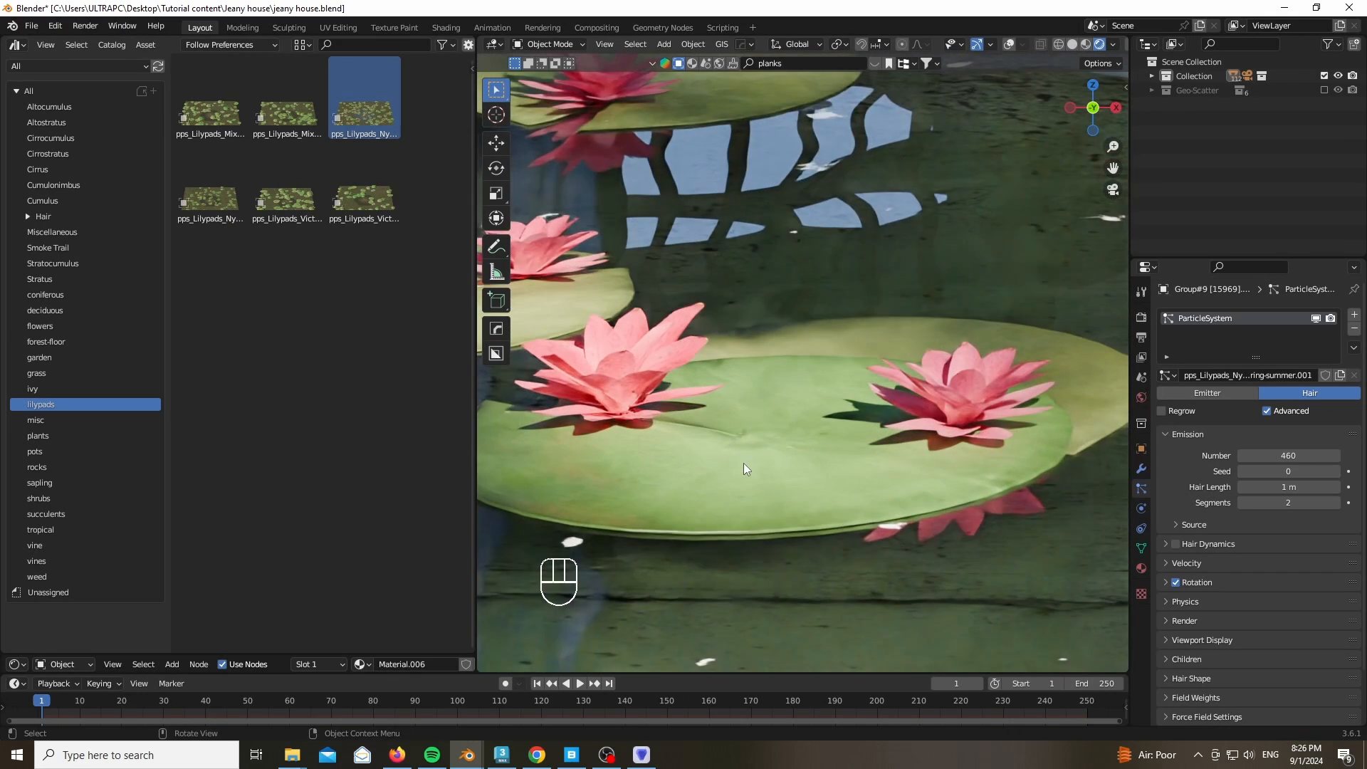
scroll(712, 475, "down", 8)
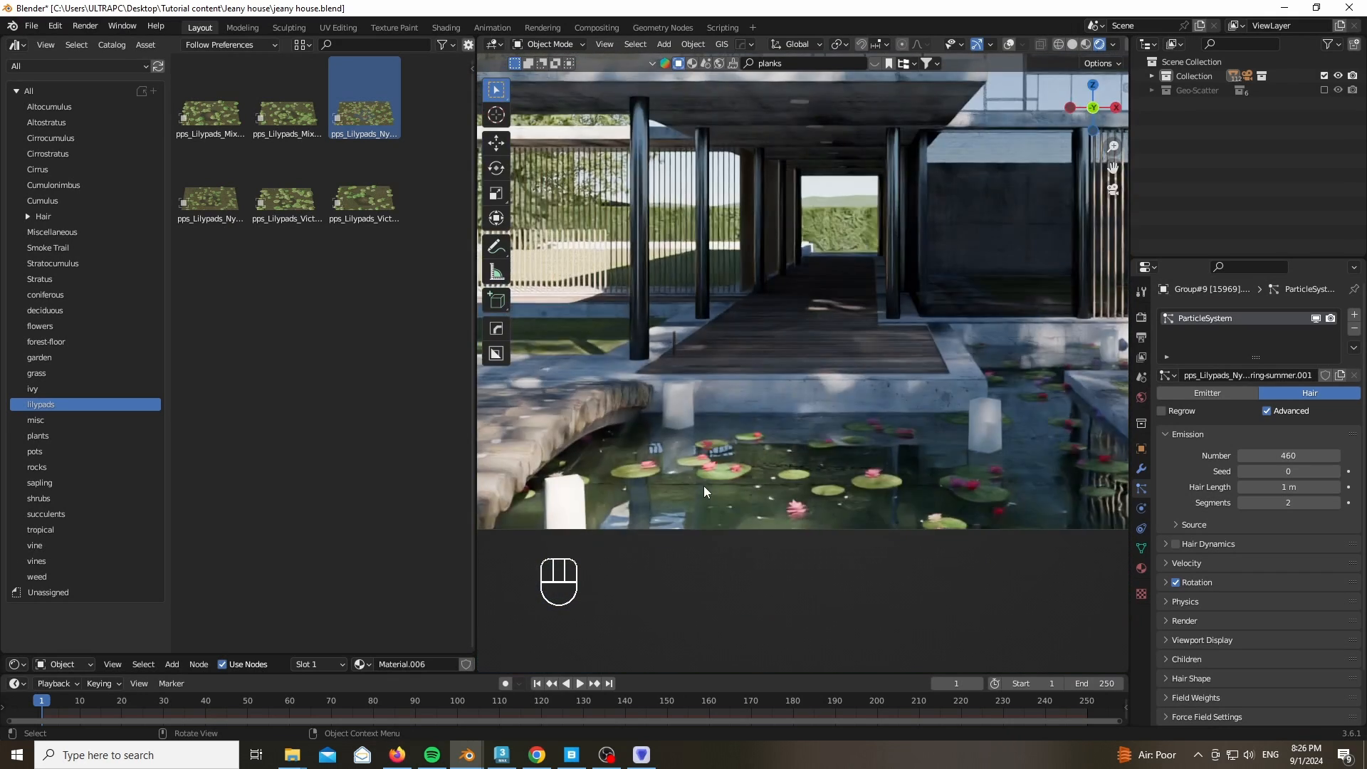
scroll(704, 487, "down", 3)
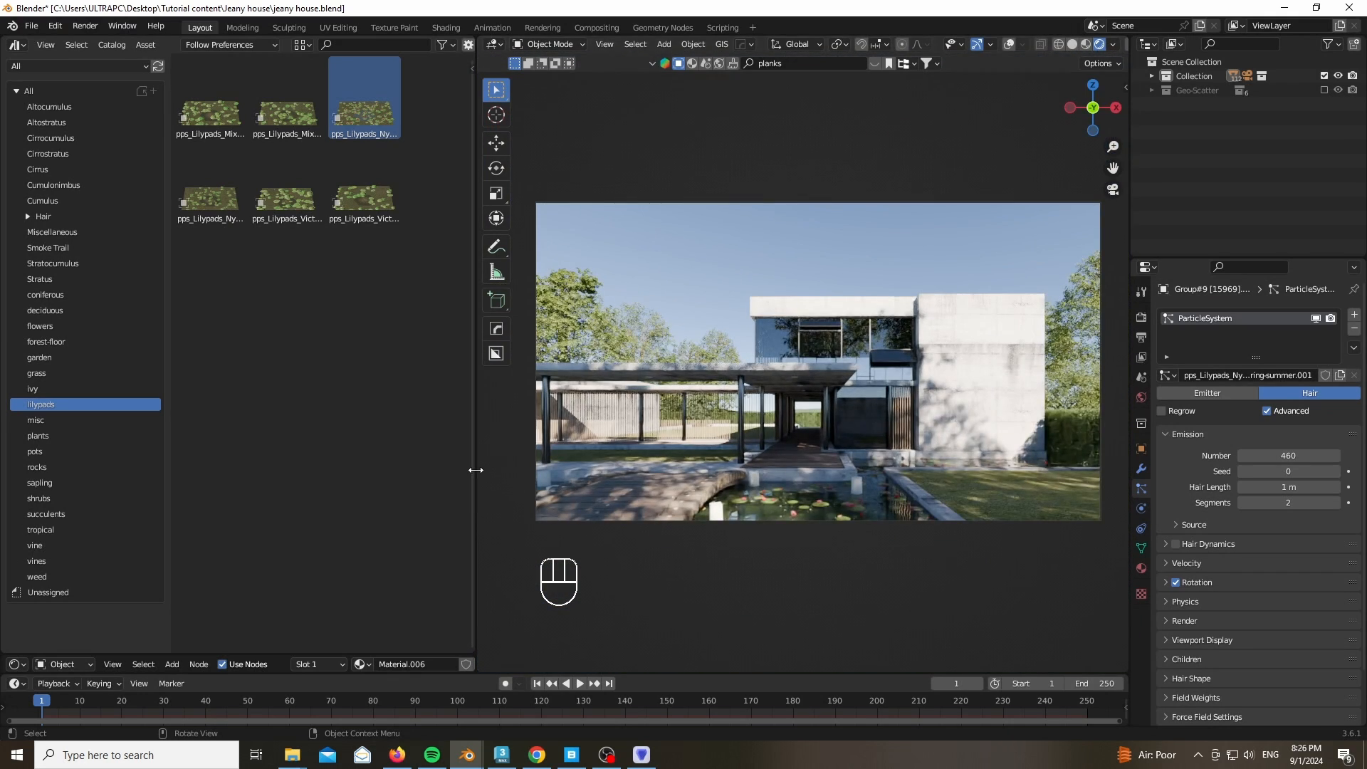
Widen the 3D viewport, show the overlays, and move the camera back along Y to -21.638 m
left_click_drag(475, 470, 22, 470)
scroll(592, 373, "down", 2)
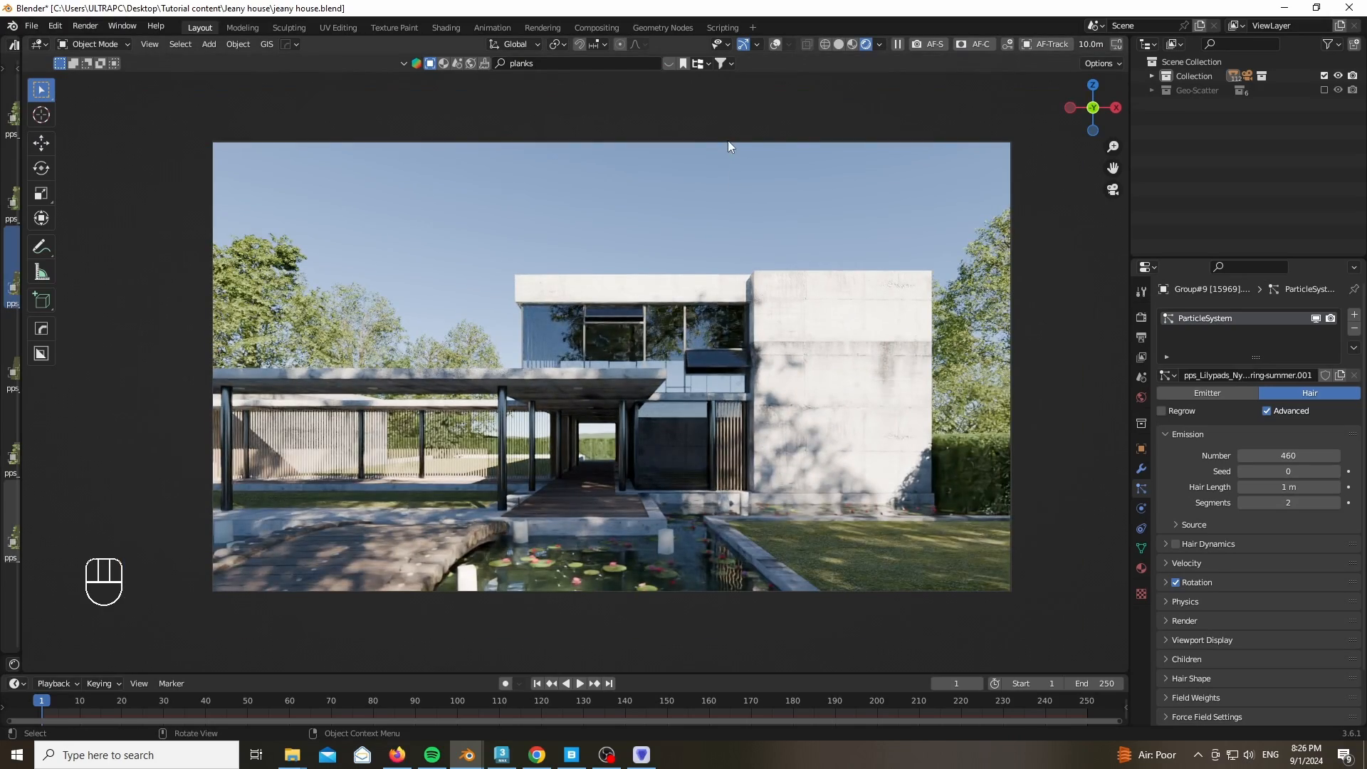
left_click(776, 45)
left_click(793, 141)
key("g")
key("y")
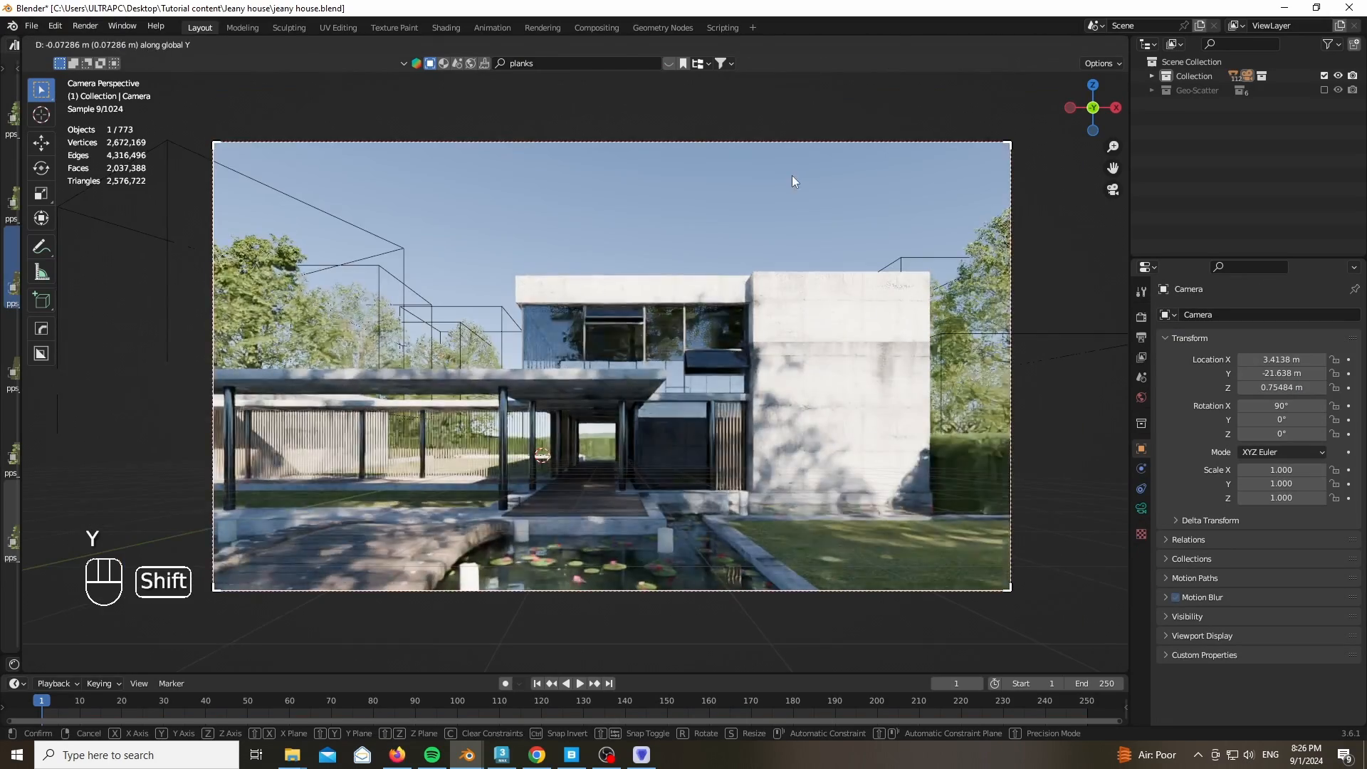
left_click(792, 175)
scroll(533, 583, "up", 4)
scroll(541, 591, "down", 4)
left_click(719, 268)
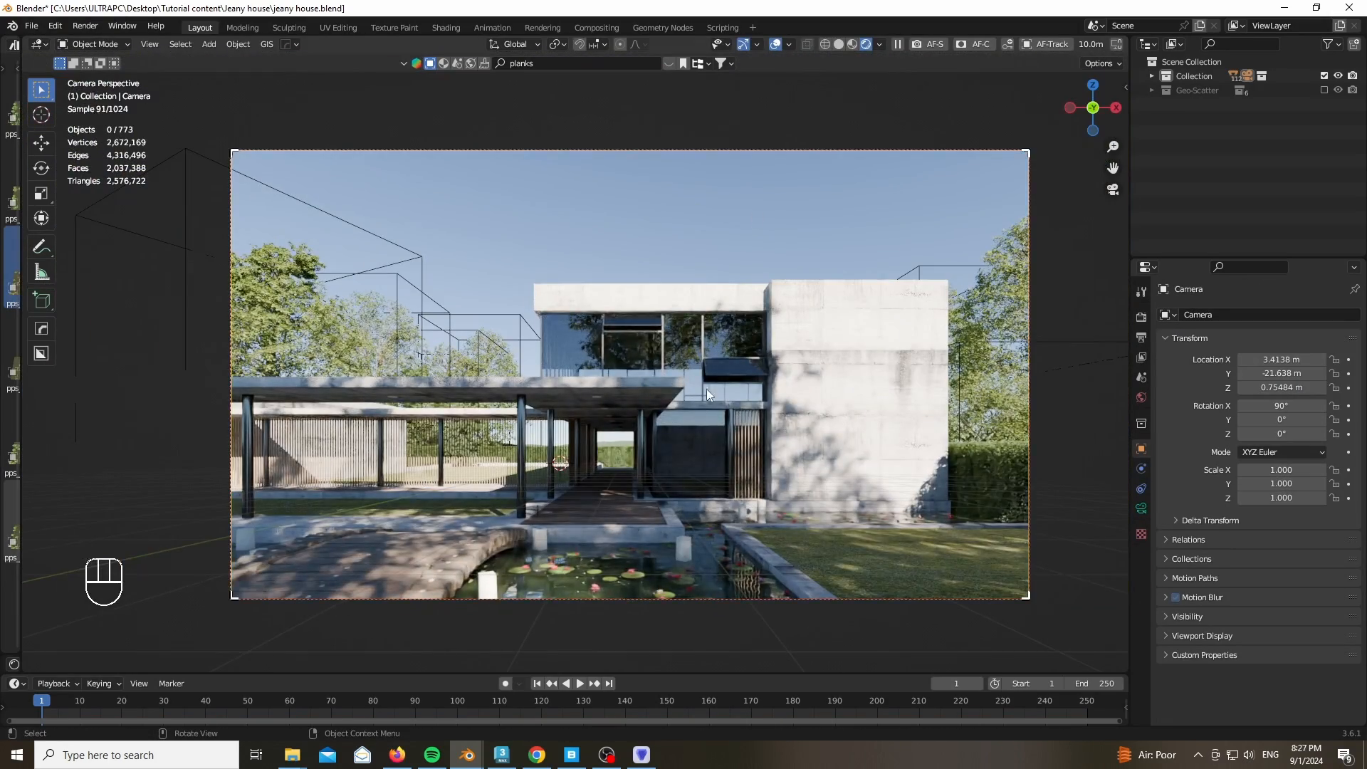
Enable the Geo-Scatter collection and choose the lawn object as the scatter emitter
scroll(607, 462, "up", 3)
left_click(1324, 90)
scroll(668, 336, "down", 4)
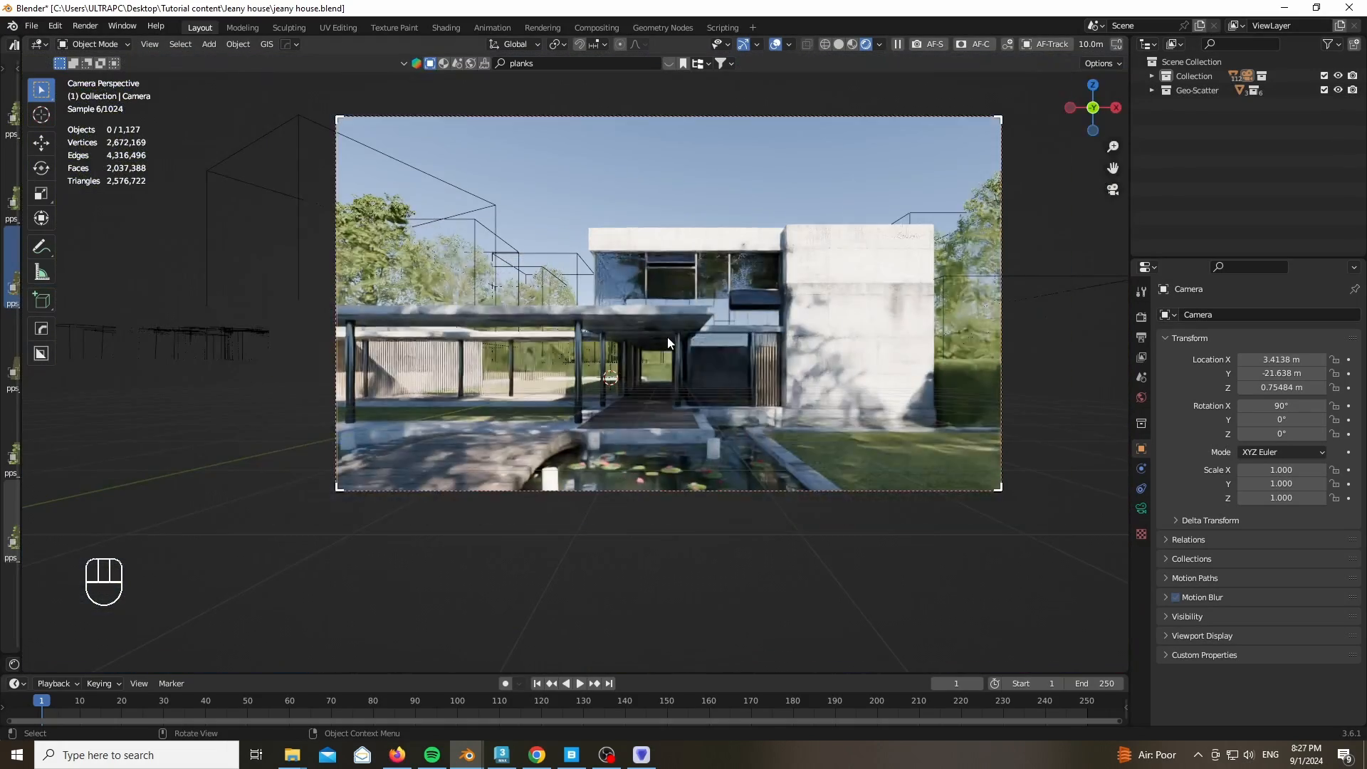
scroll(668, 336, "up", 1)
key("n")
scroll(1088, 186, "up", 20)
left_click(1082, 83)
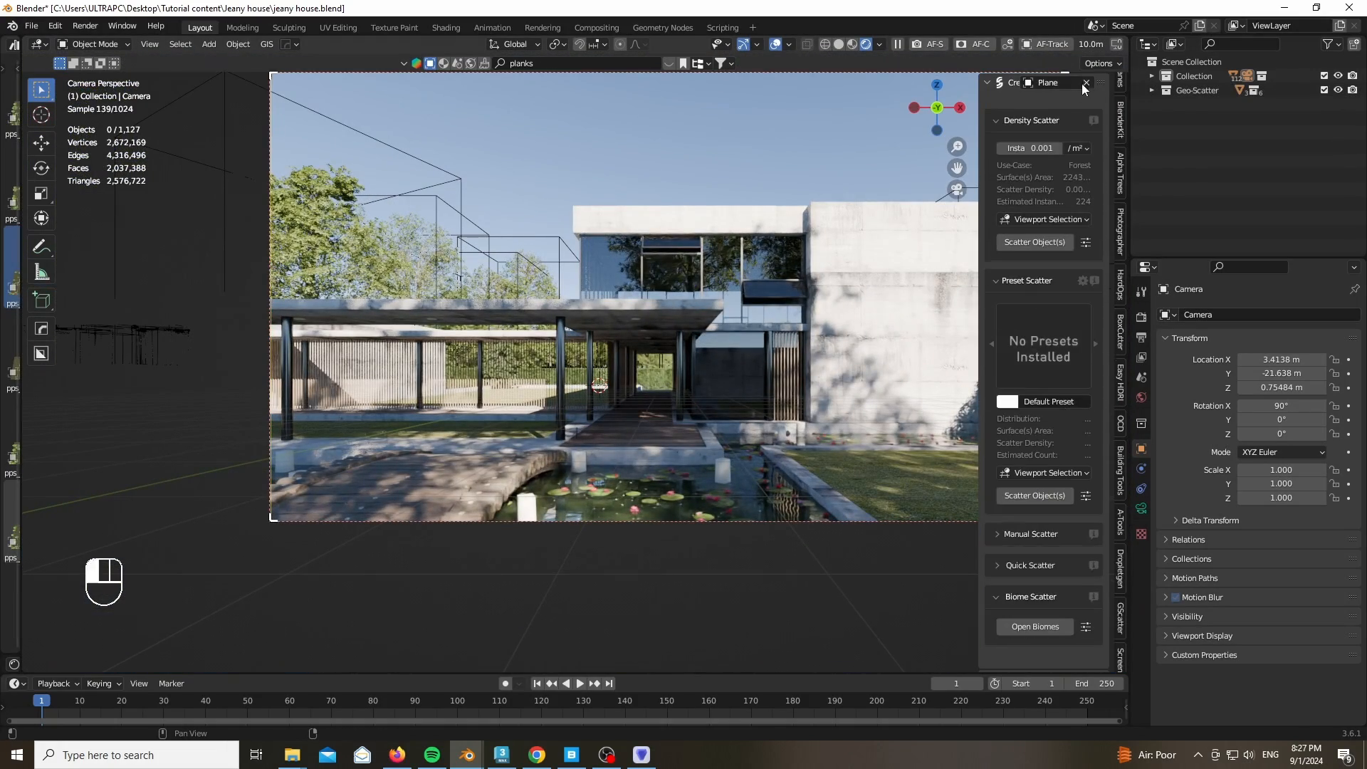
left_click(1064, 83)
left_click(1070, 275)
Turn on viewport display for the lawn's scatter systems and check the grass in the camera view
scroll(1062, 462, "down", 8)
left_click(1049, 502)
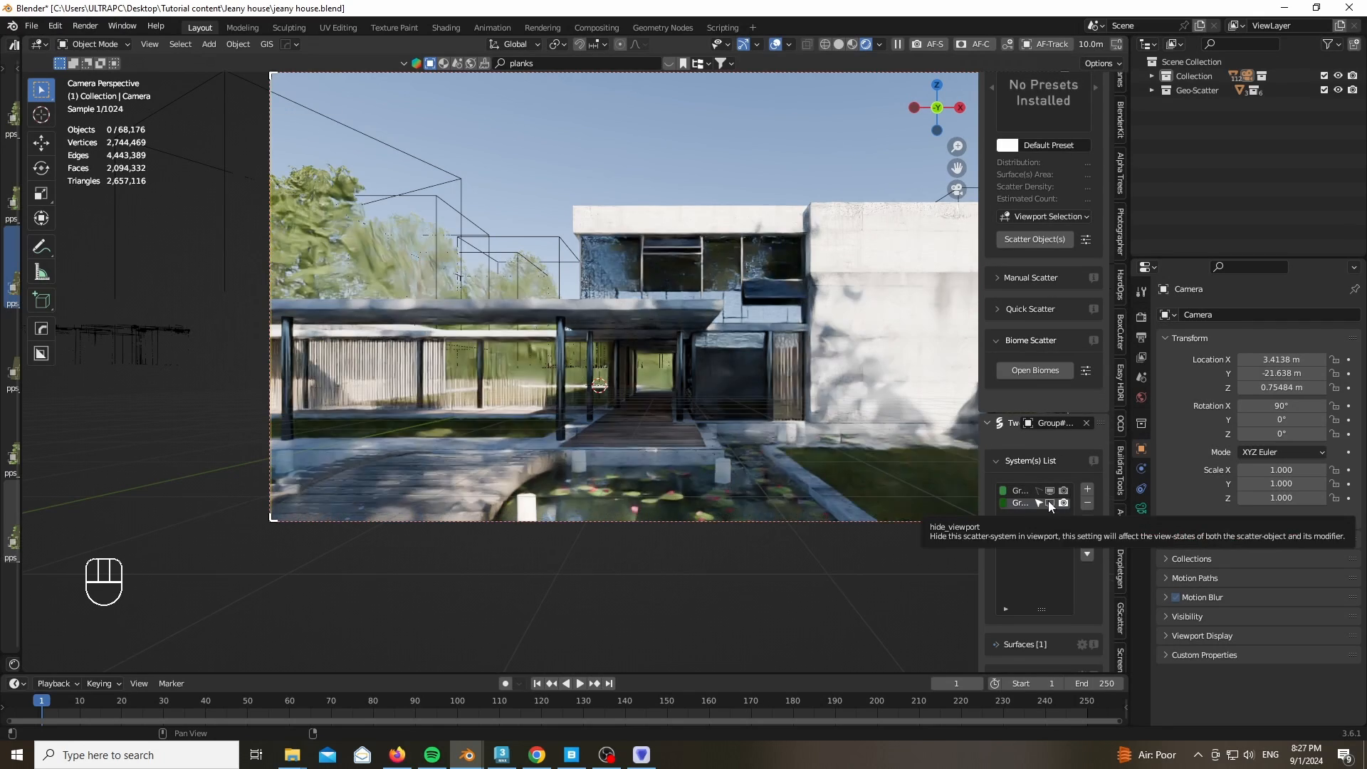
scroll(497, 442, "down", 4)
scroll(851, 514, "up", 5)
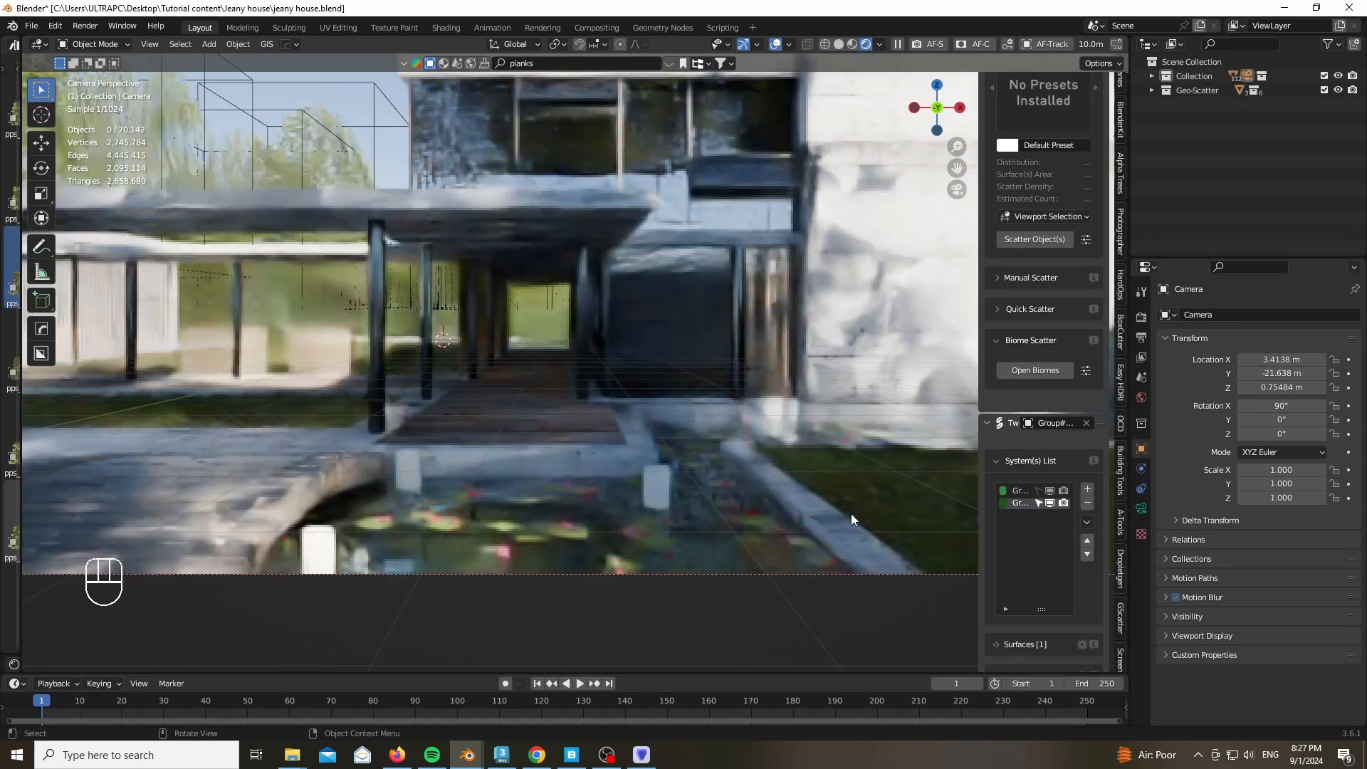
scroll(851, 514, "down", 1)
key("n")
scroll(987, 573, "down", 2)
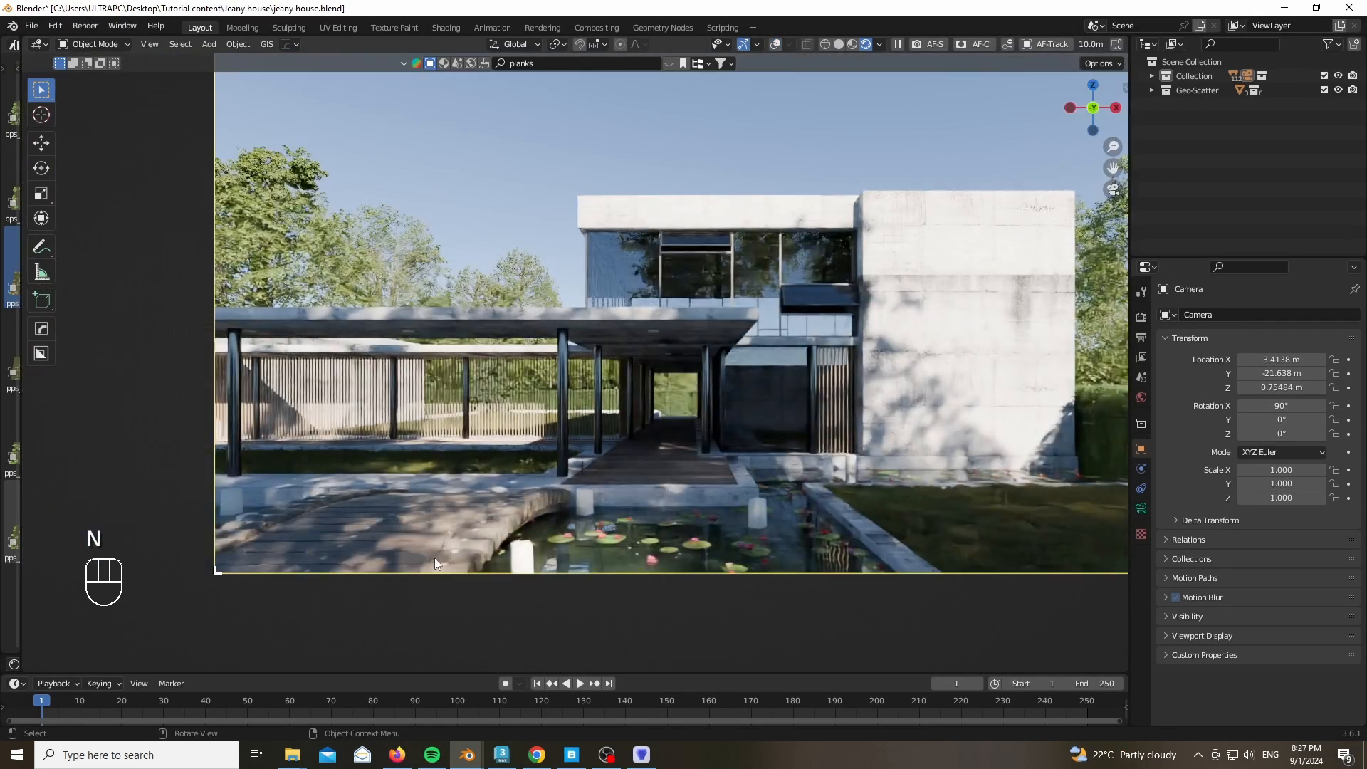
Set the world sky's sun intensity to 1.3
scroll(436, 559, "down", 1)
scroll(735, 315, "up", 1)
left_click(1142, 397)
scroll(1216, 500, "down", 1)
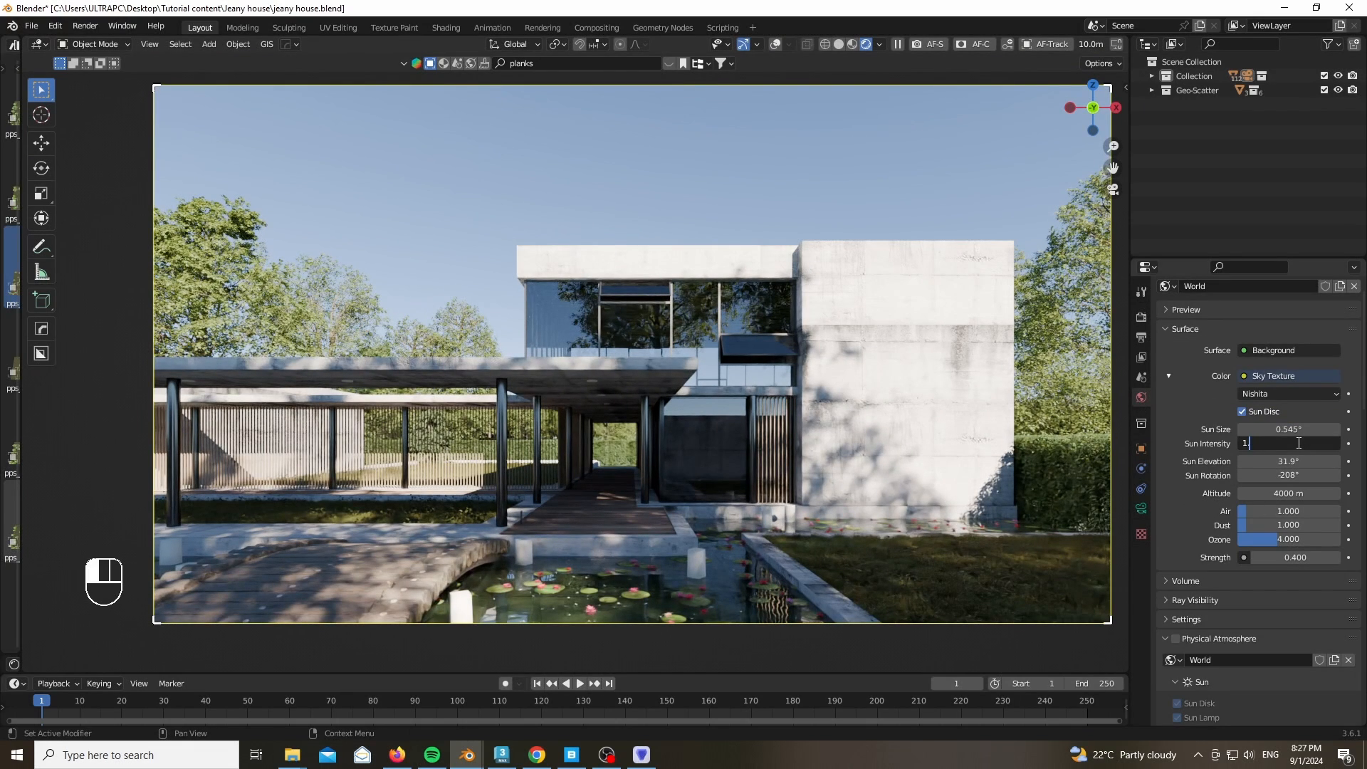
key("Return")
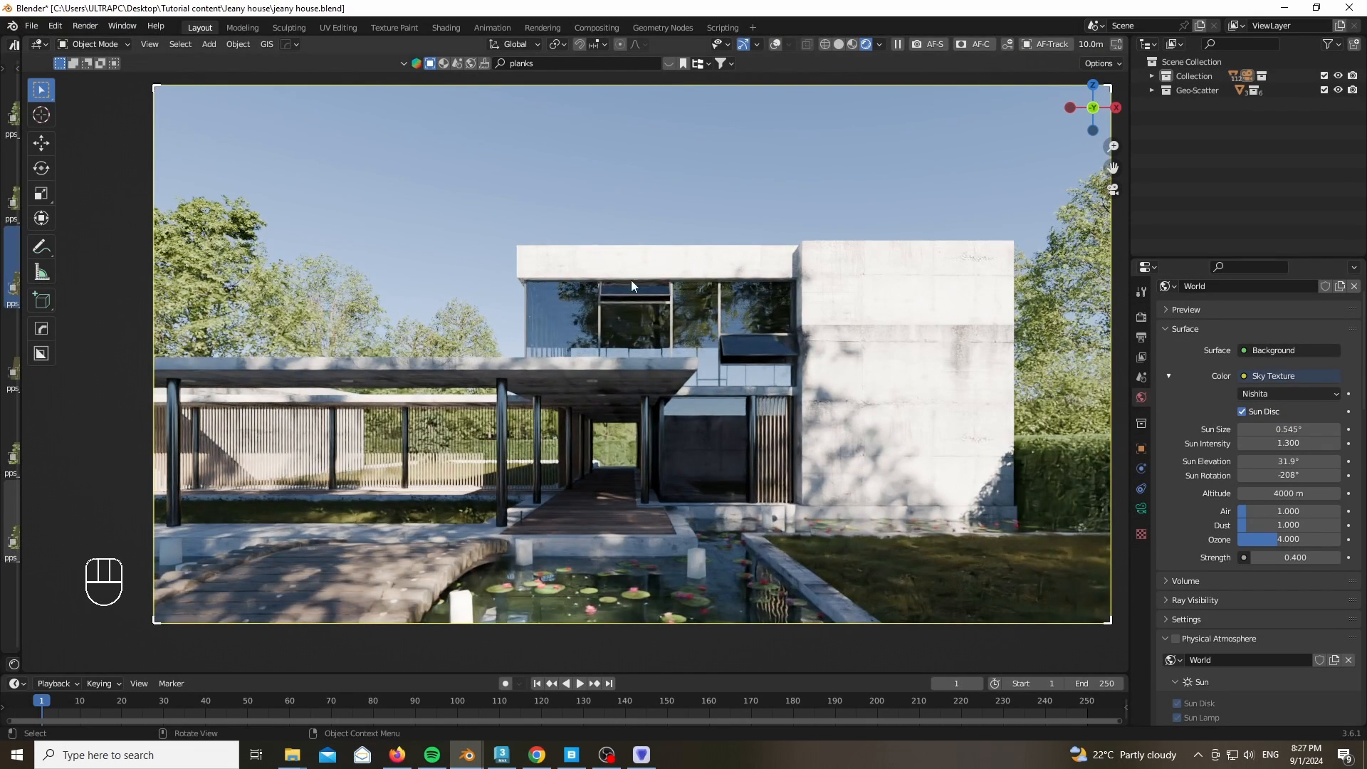
Enlarge the asset browser area again and switch it to a Shader Editor showing the World nodes
left_click_drag(22, 479, 415, 479)
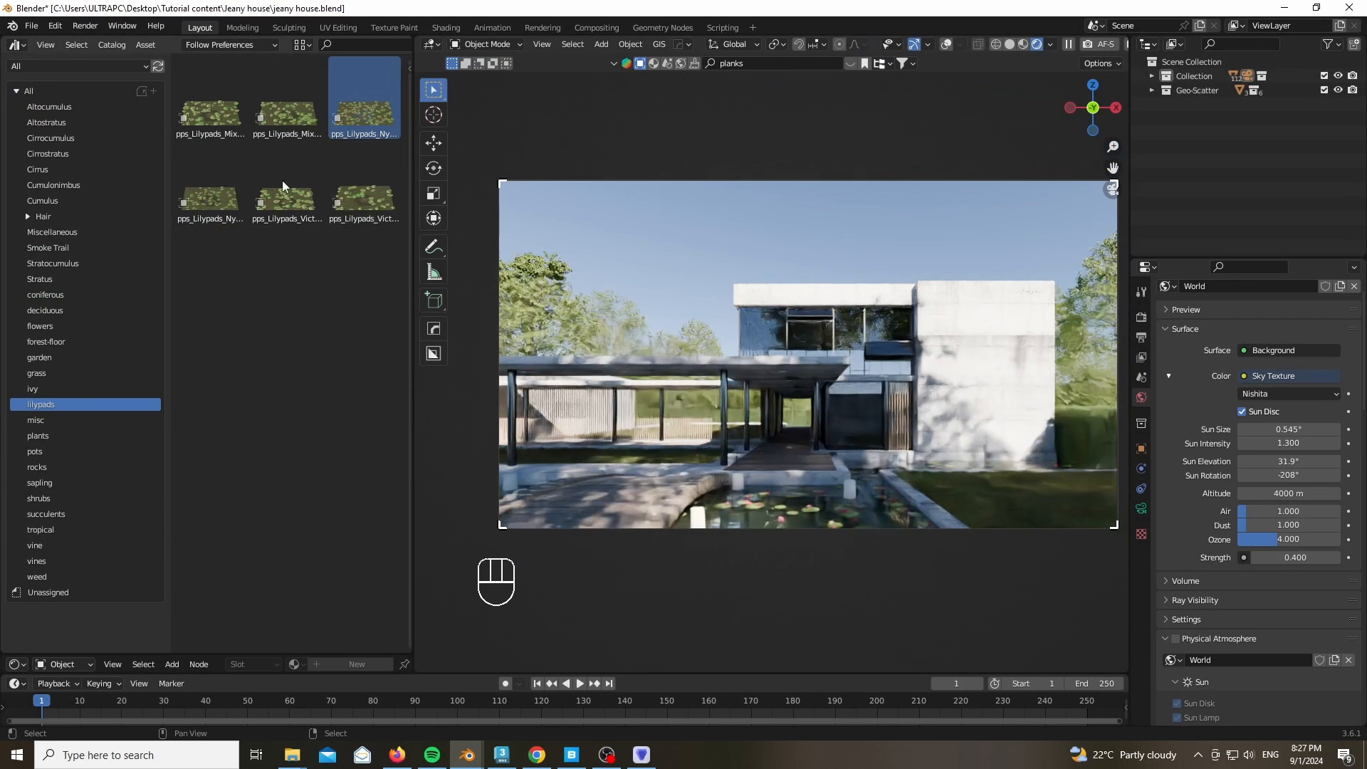
left_click(14, 45)
left_click(64, 178)
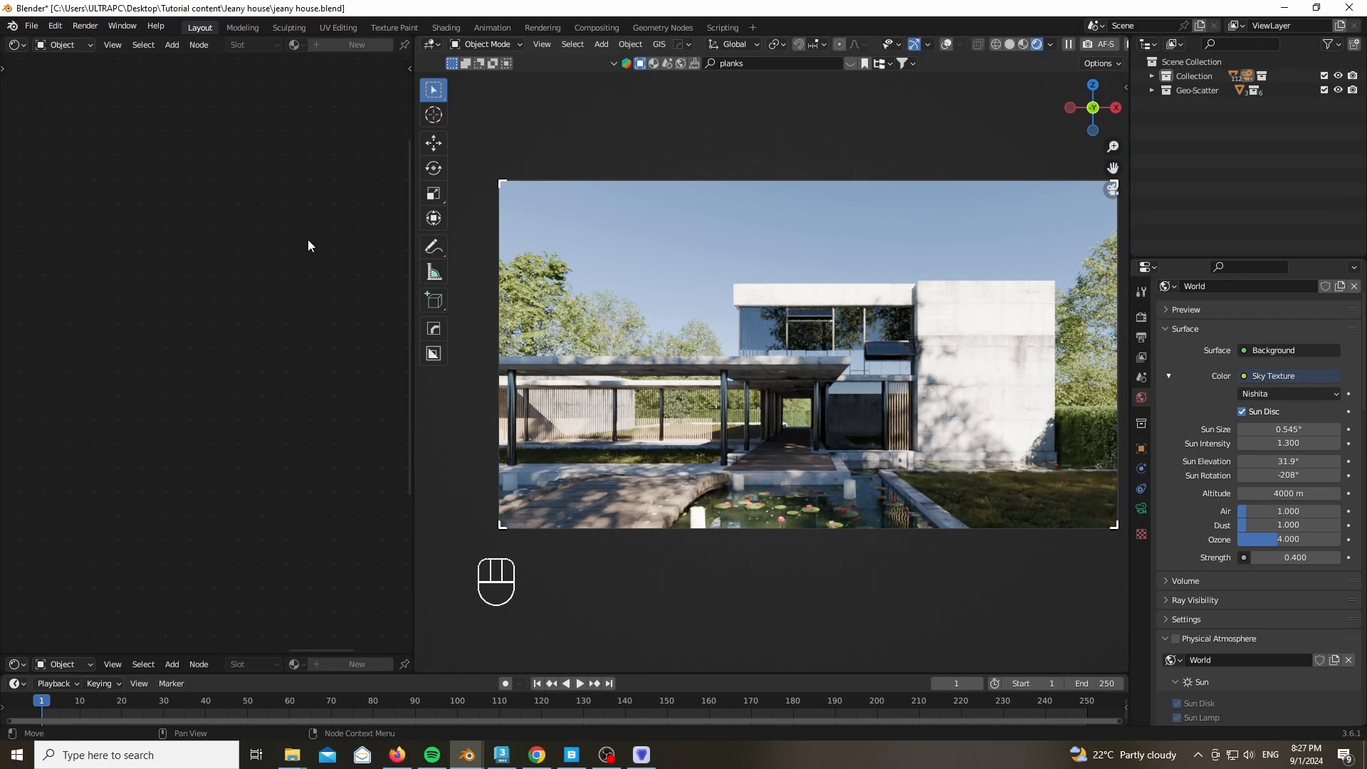
left_click(65, 77)
scroll(80, 105, "down", 4)
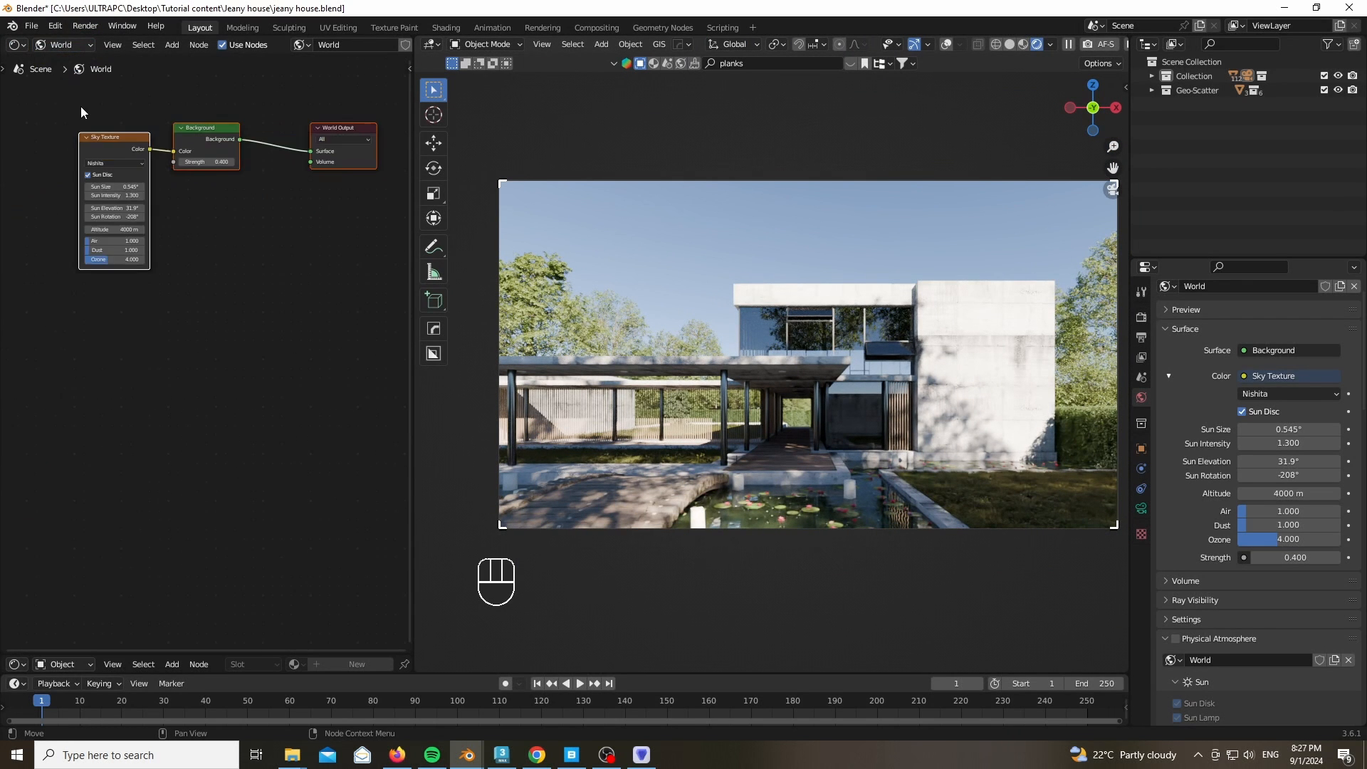
Move the Sky Texture and Background nodes away from World Output and place a duplicate of both below them
left_click_drag(53, 101, 229, 228)
key("g")
left_click(124, 217)
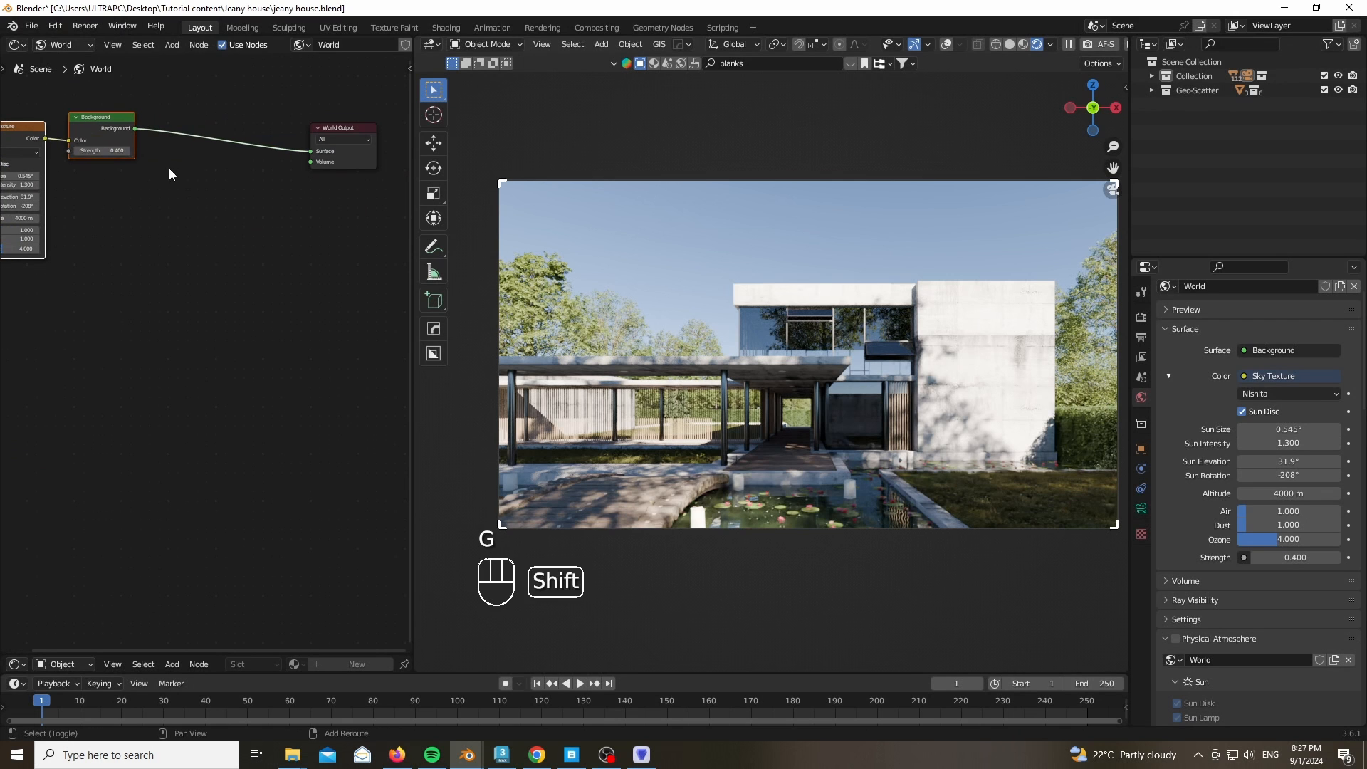
key("shift+s")
key("shift+d")
left_click(225, 427)
Insert a Mix Shader between Background and World Output and connect the duplicated Background to its second shader input
key("shift+a")
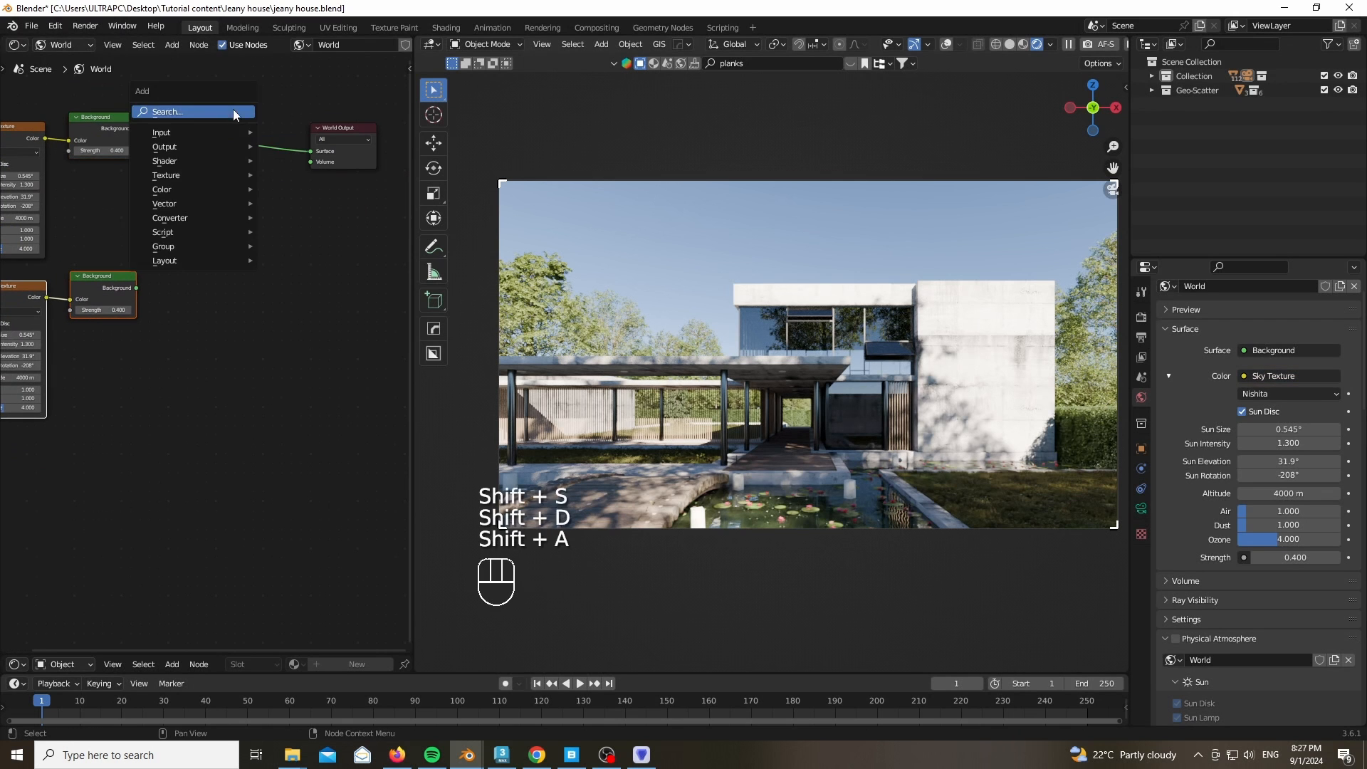
type("mix s")
left_click(282, 135)
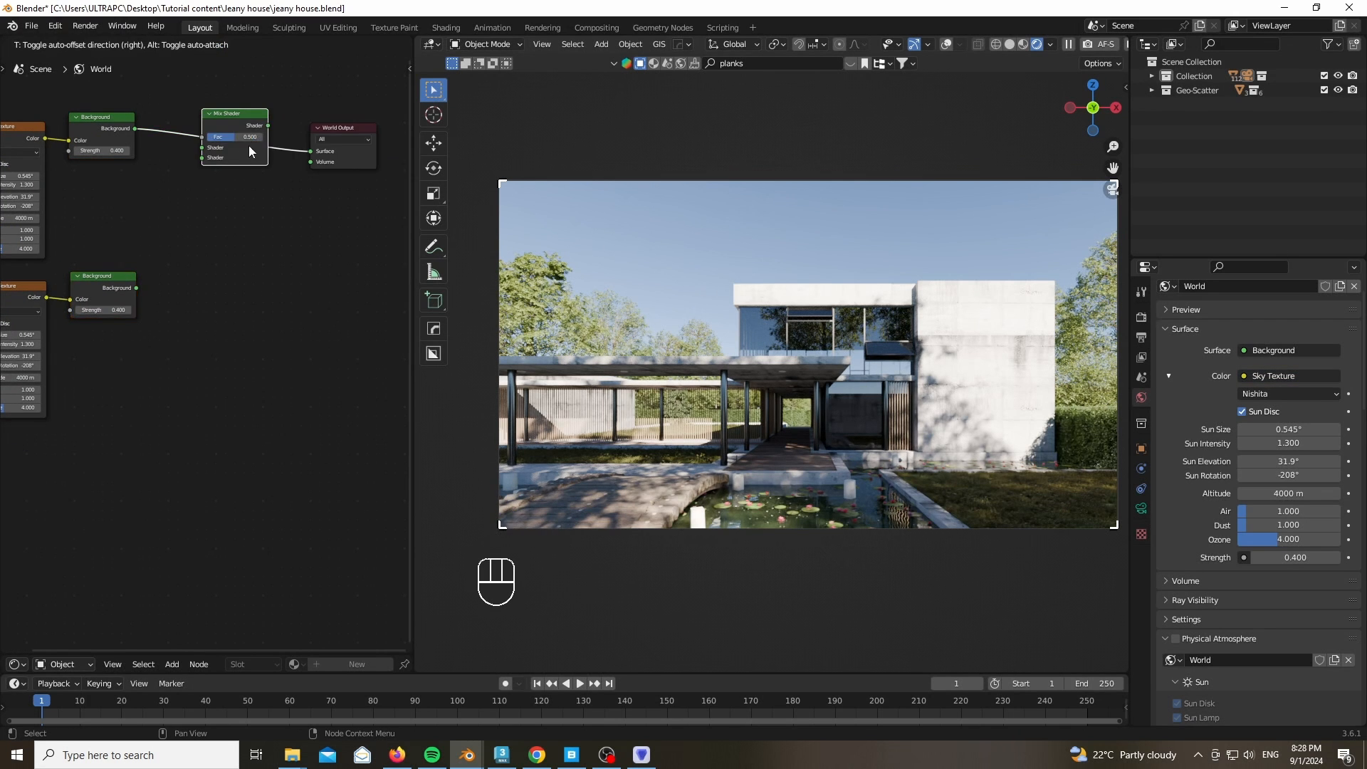
left_click(250, 145)
left_click_drag(135, 288, 203, 157)
middle_click_drag(123, 212, 262, 214)
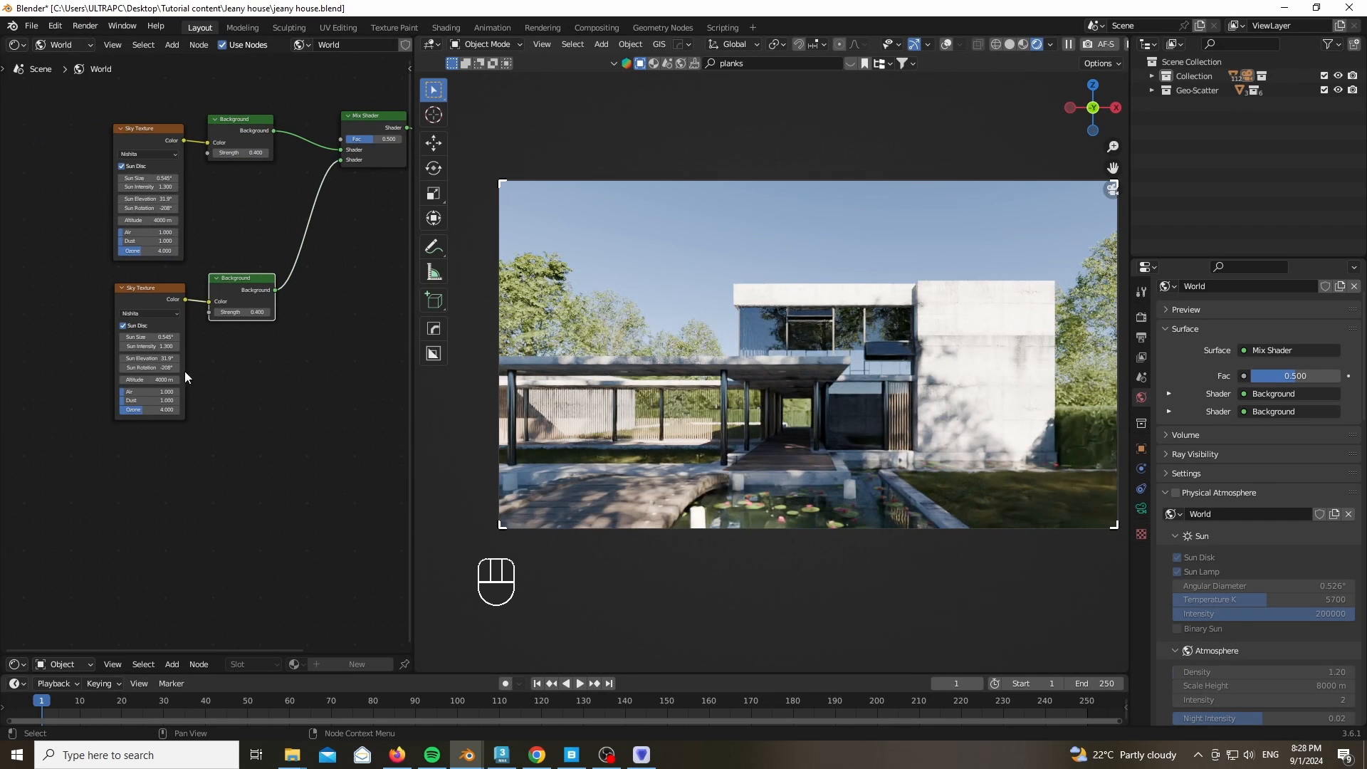
Add a Light Path node above the sky nodes and connect Is Camera Ray to the Mix Shader's factor
middle_click_drag(36, 244, 4, 448)
key("shift+a")
left_click(168, 172)
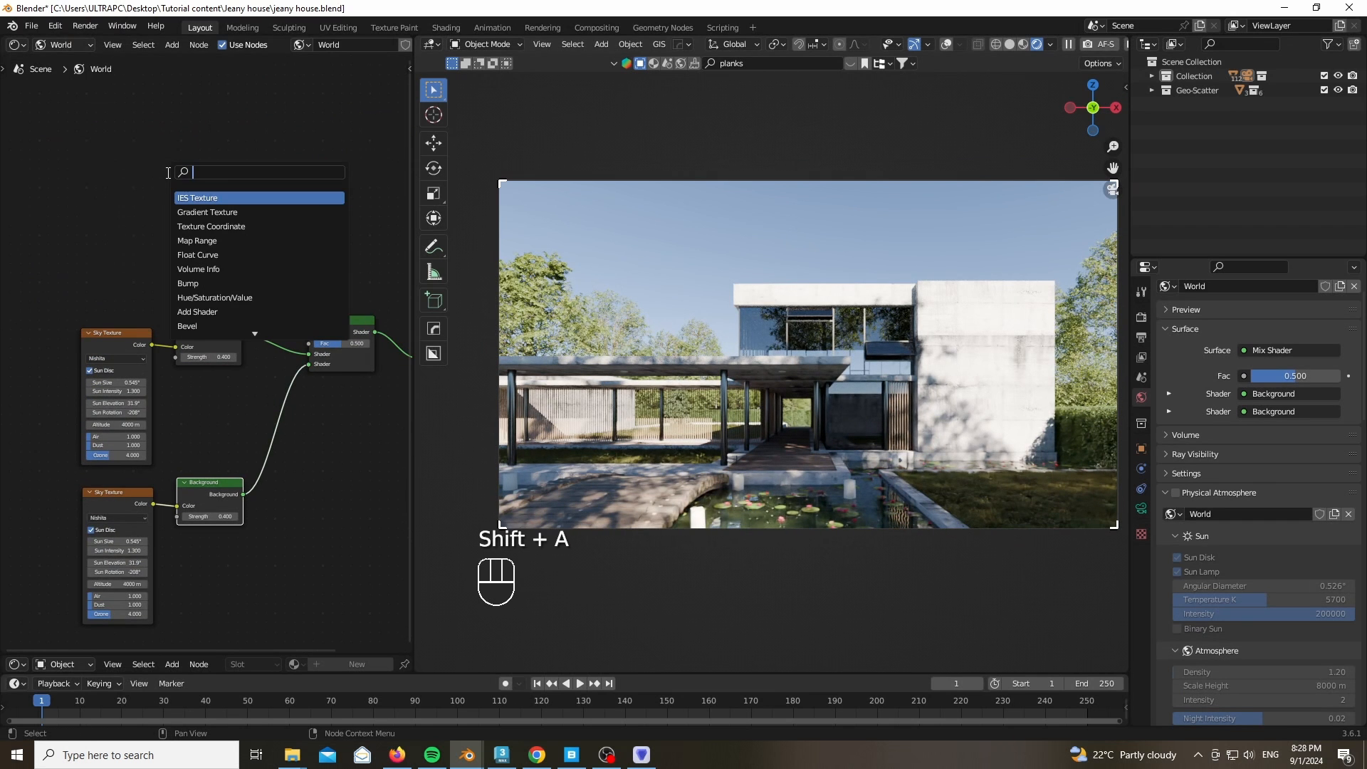
type("light")
key("Return")
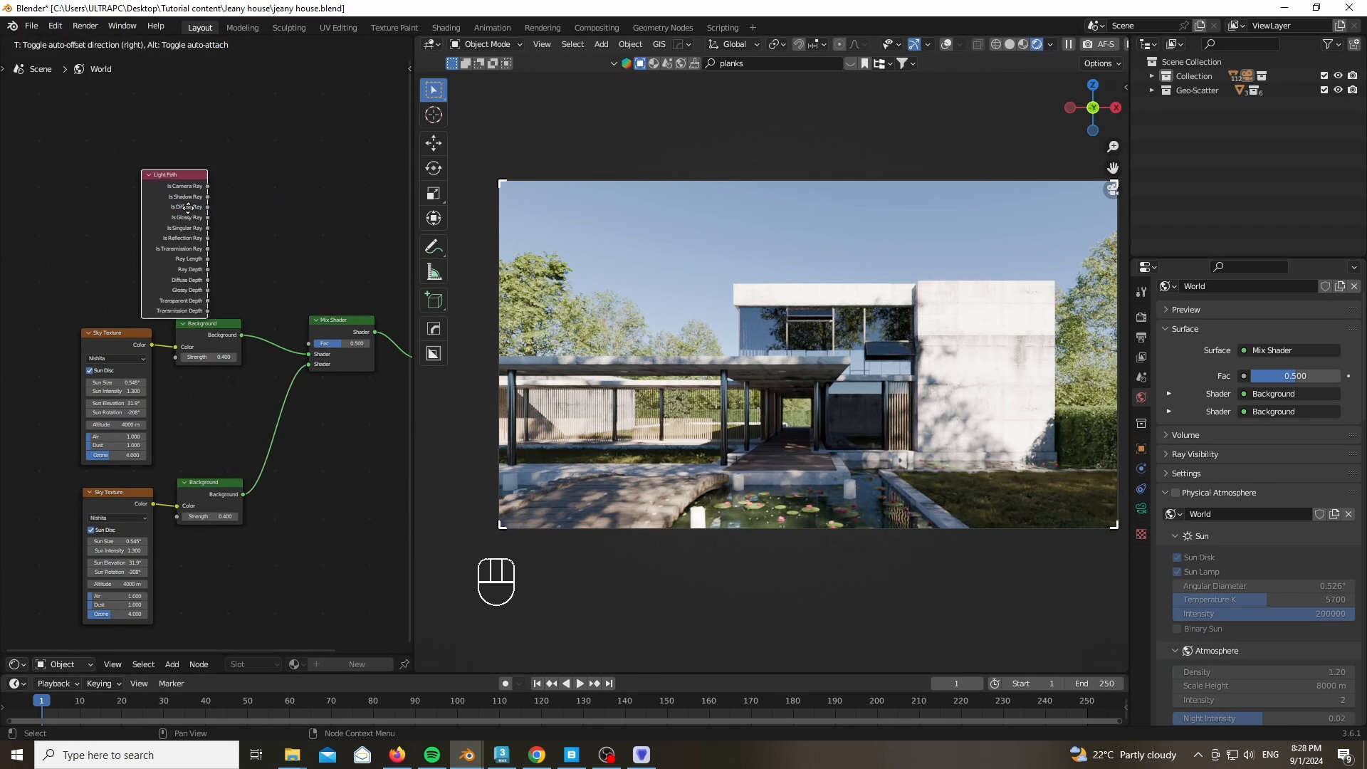
left_click(200, 162)
left_click_drag(324, 243, 311, 343)
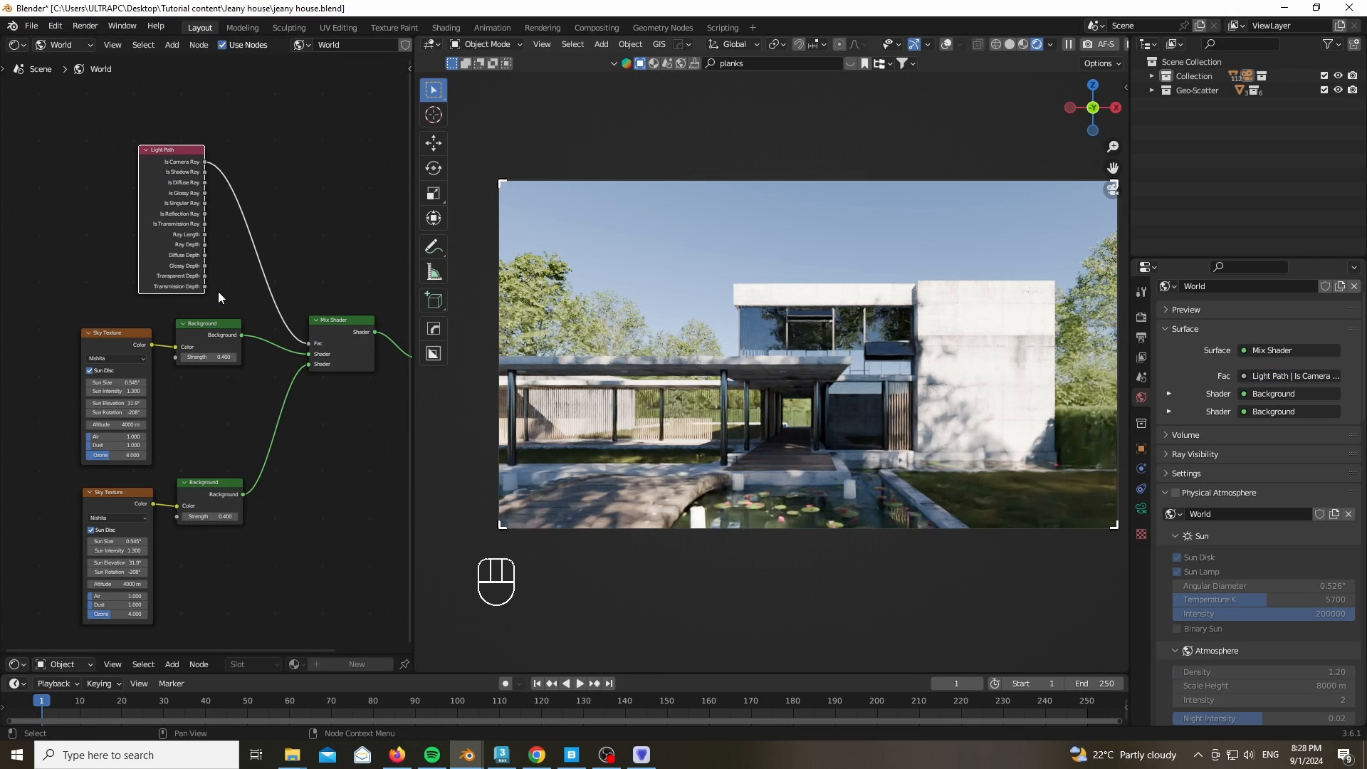
Move the duplicated Sky Texture farther from its Background and preview that Background directly on the World Output
middle_click_drag(218, 292, 241, 181)
scroll(139, 554, "up", 3)
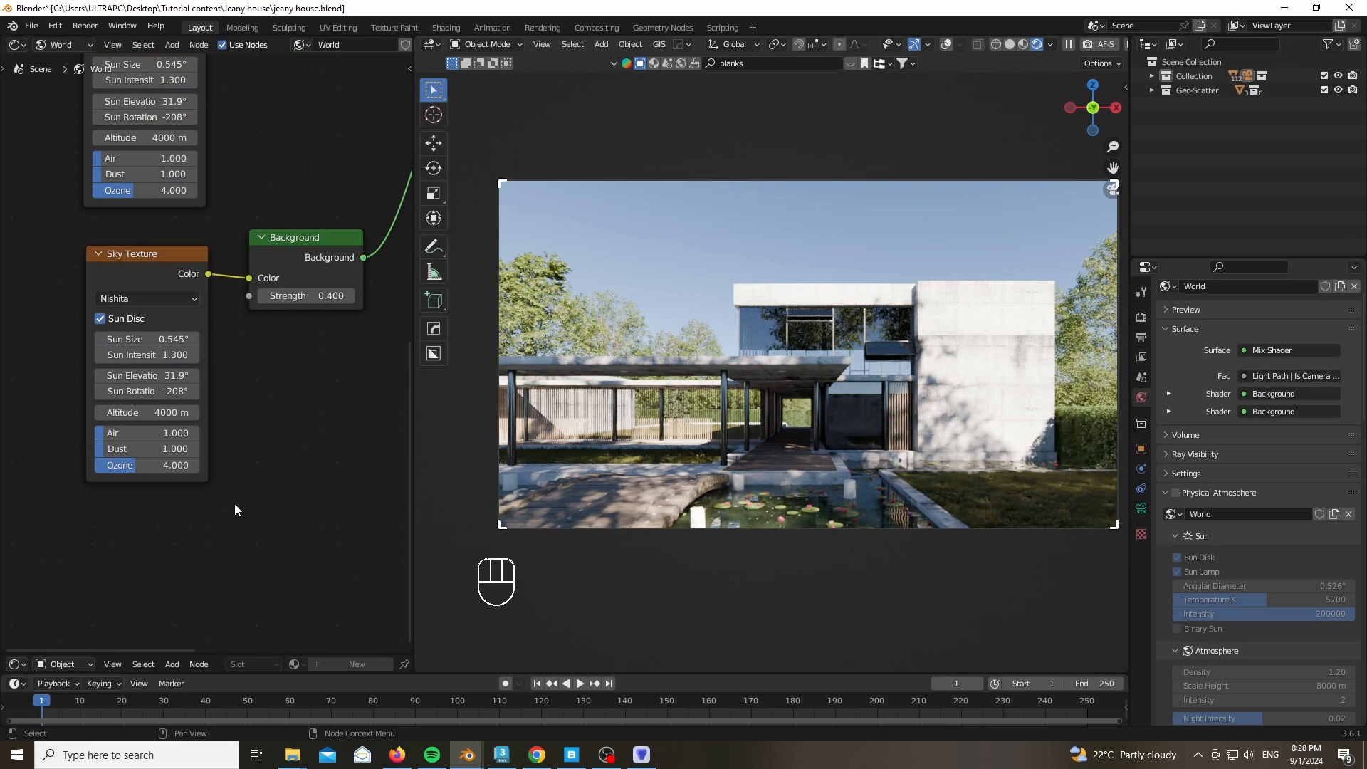
middle_click_drag(186, 258, 326, 268)
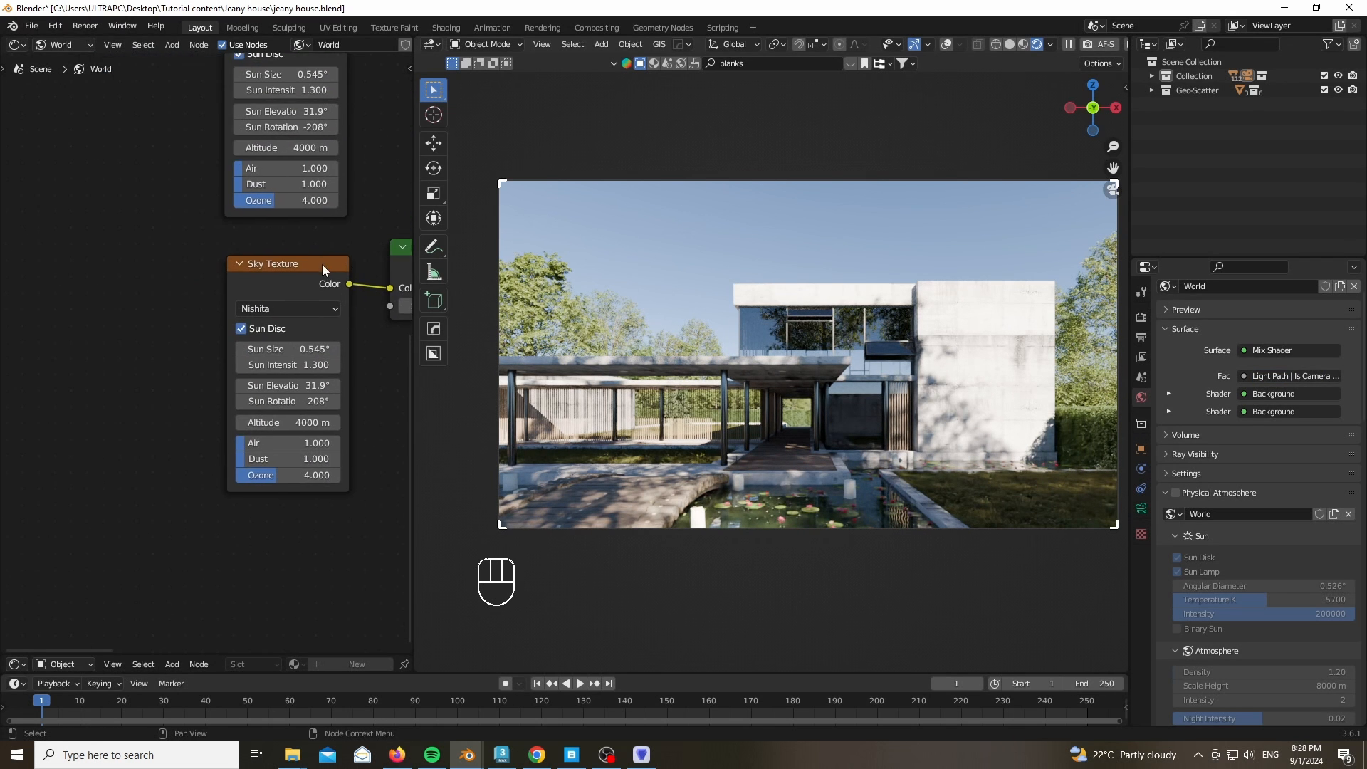
left_click_drag(280, 269, 94, 266)
middle_click_drag(261, 285, 232, 335)
left_click(255, 292, "ctrl+shift")
Insert a Hue/Saturation/Value node between the duplicated Sky Texture and its Background
key("shift+a")
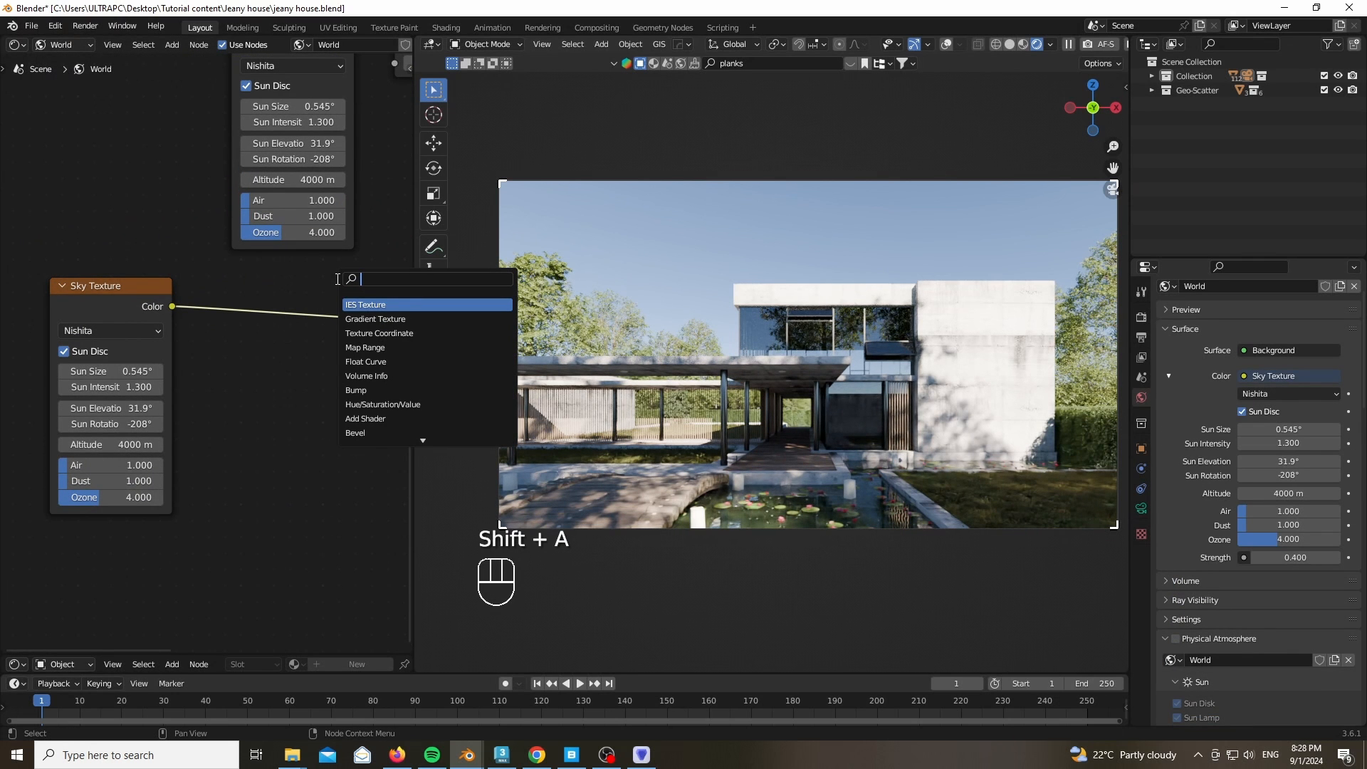
type("hu")
left_click(372, 305)
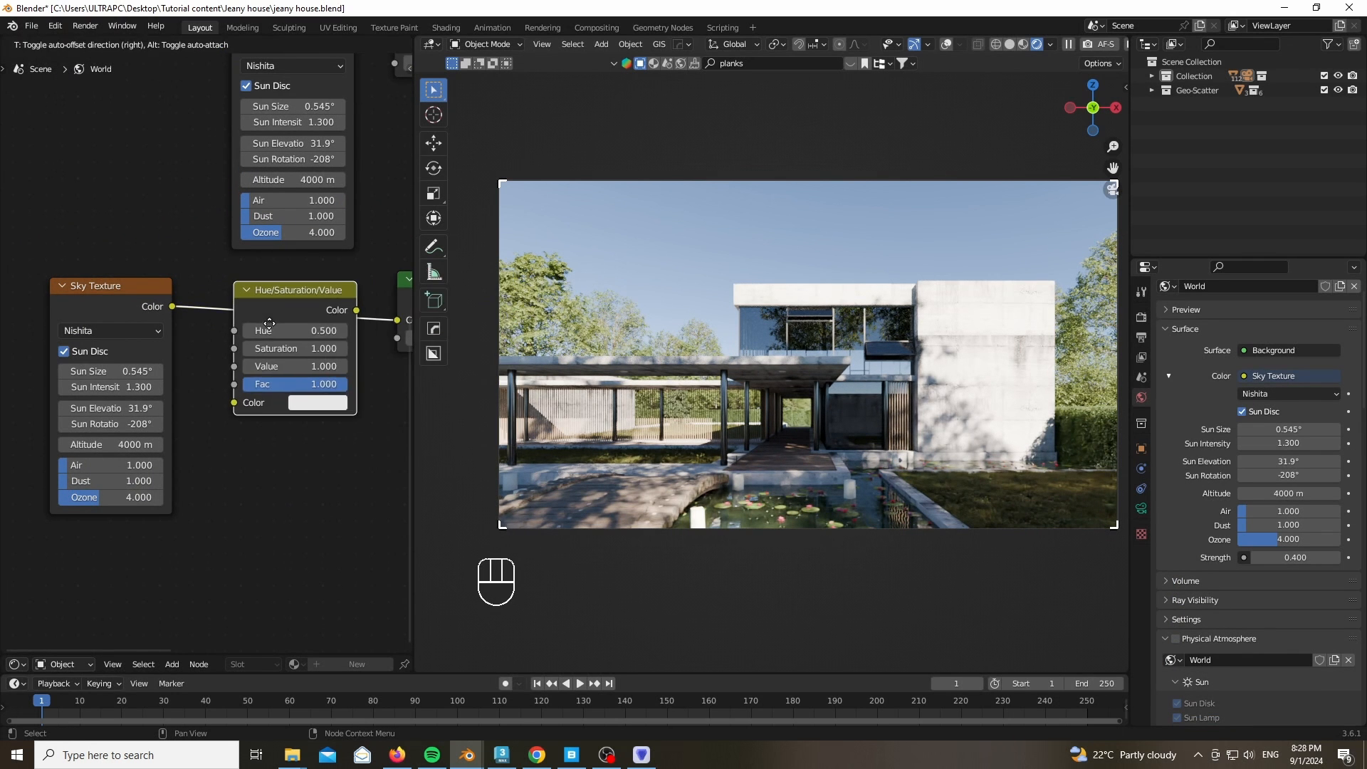
left_click(272, 324)
Set the Hue/Saturation/Value node to saturation 1.66, value 0.79 and hue 0.47
scroll(328, 271, "up", 5)
left_click_drag(303, 387, 420, 387, "shift")
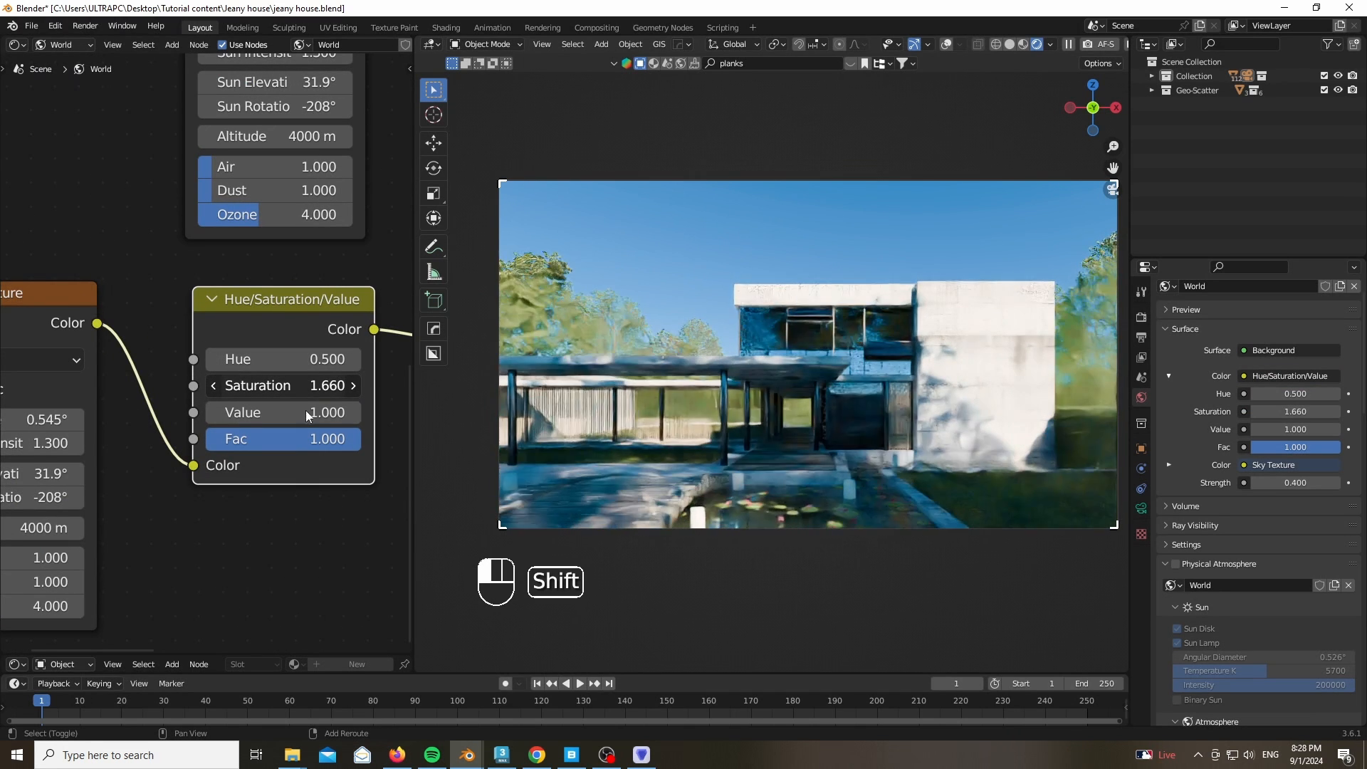
left_click_drag(285, 413, 241, 412, "shift")
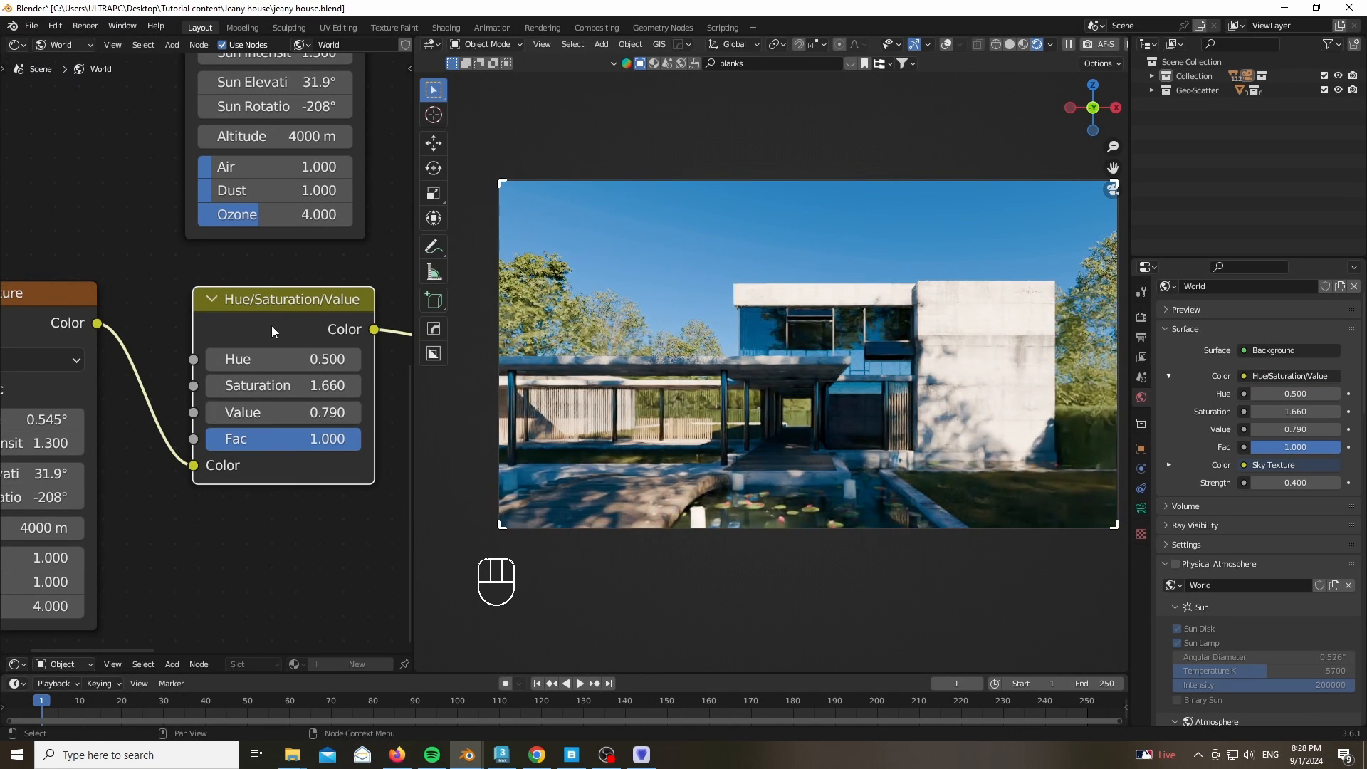
left_click_drag(285, 359, 282, 359, "shift")
Reconnect the Mix Shader to the World Output's Surface input
scroll(257, 589, "down", 3)
middle_click_drag(398, 386, 37, 487)
left_click_drag(344, 358, 346, 359)
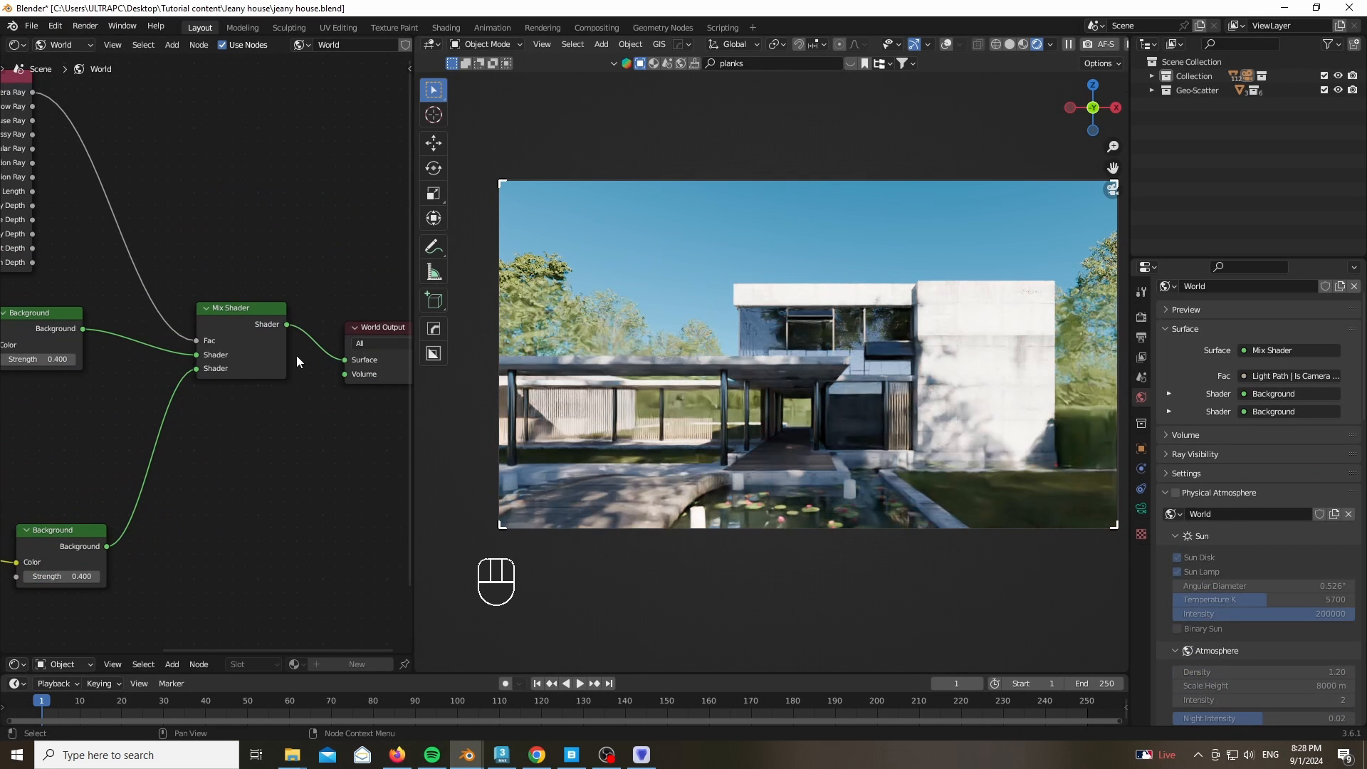
Set the duplicated Background's strength to 0.3 and the Hue/Saturation/Value node's hue to 0.5
middle_click_drag(213, 491, 29, 369)
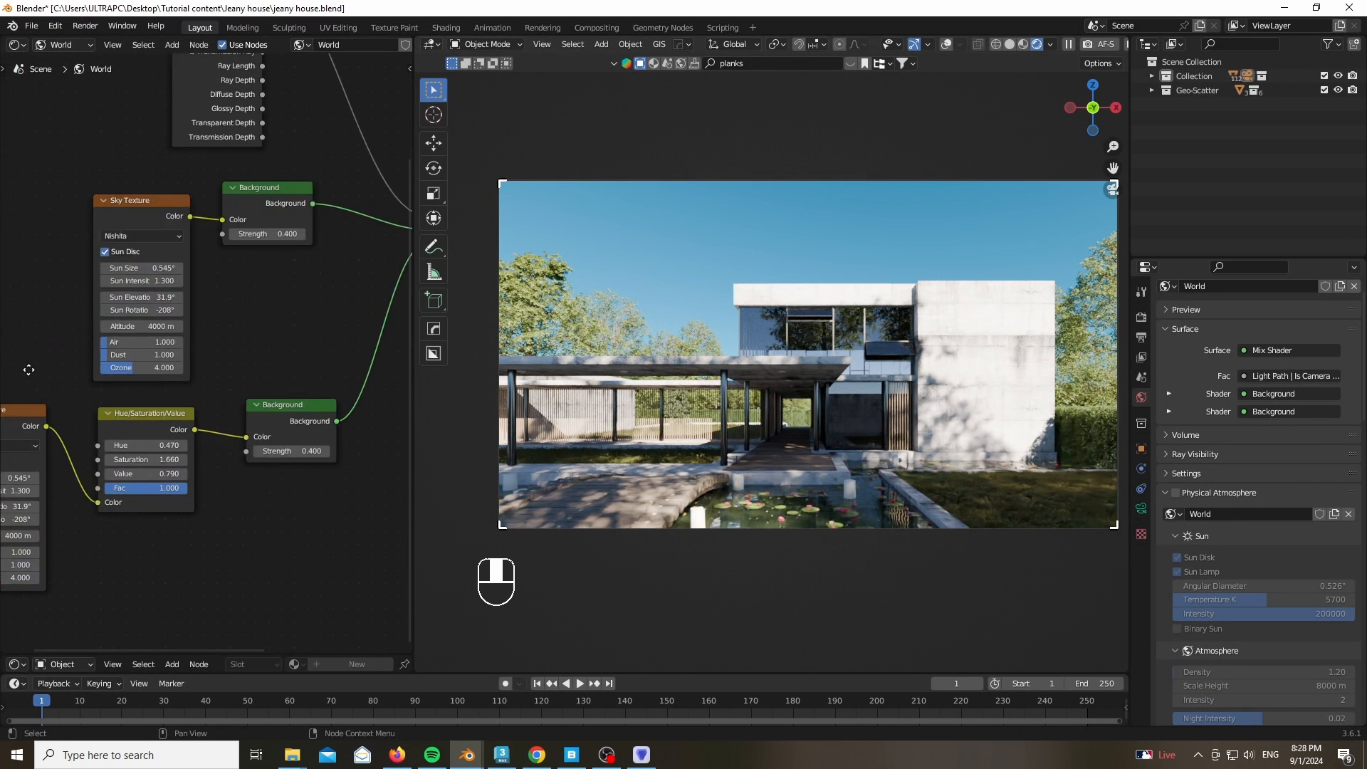
scroll(101, 576, "up", 6)
middle_click_drag(298, 412, 200, 416)
left_click(251, 383)
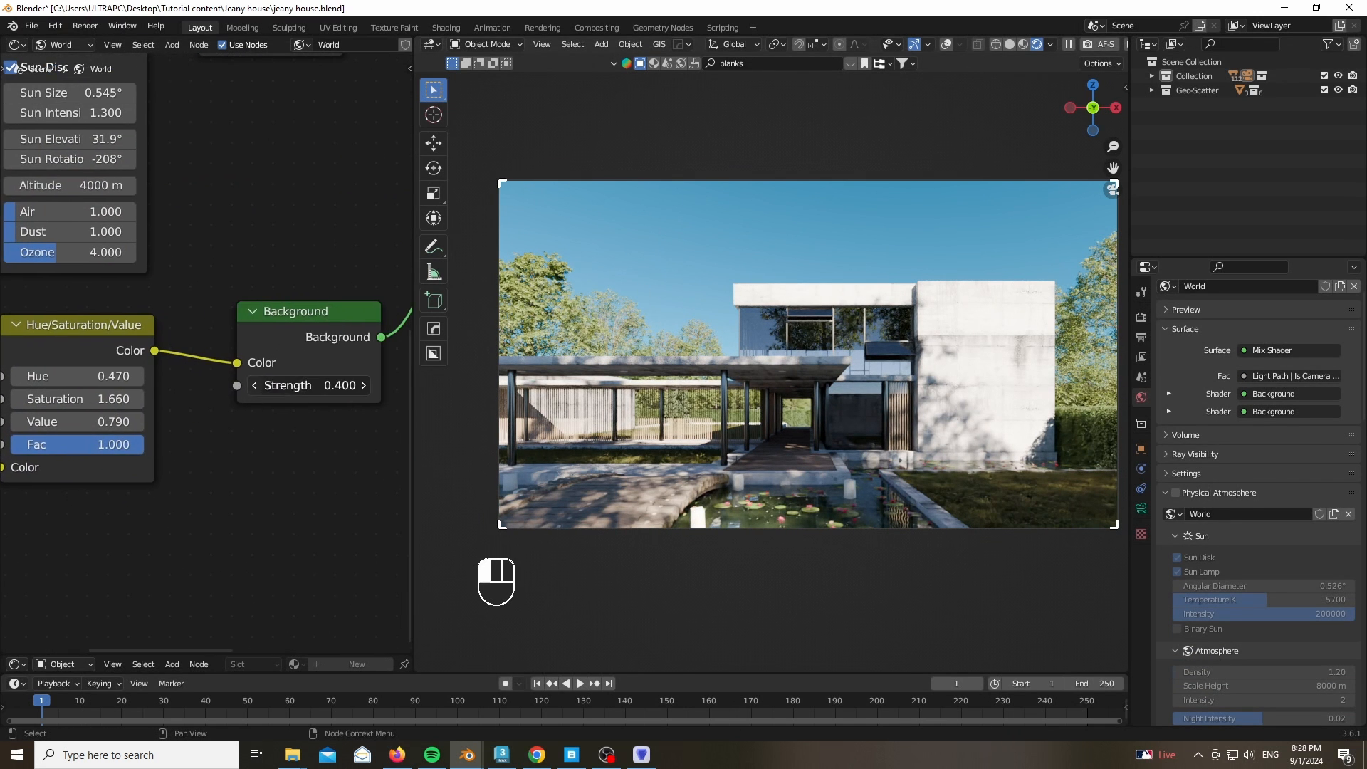
left_click(82, 376)
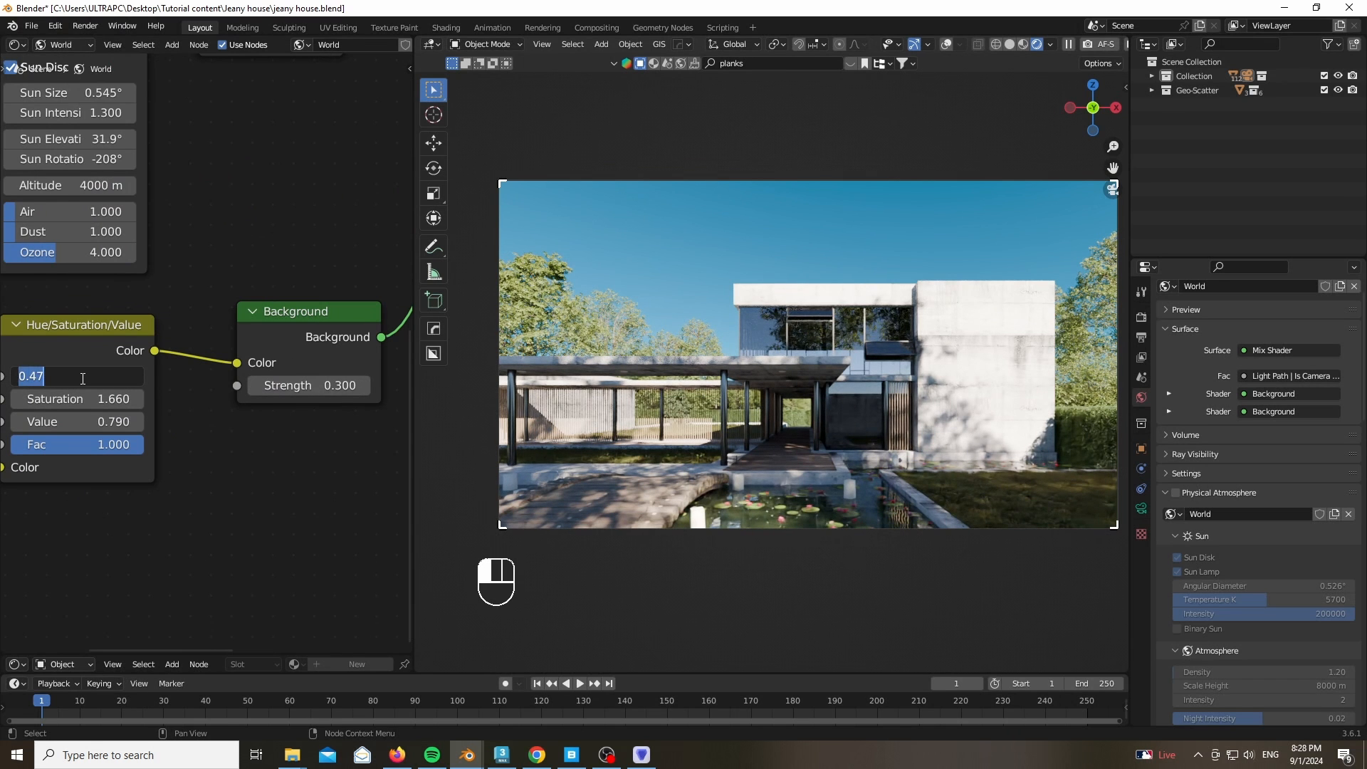
key("Return")
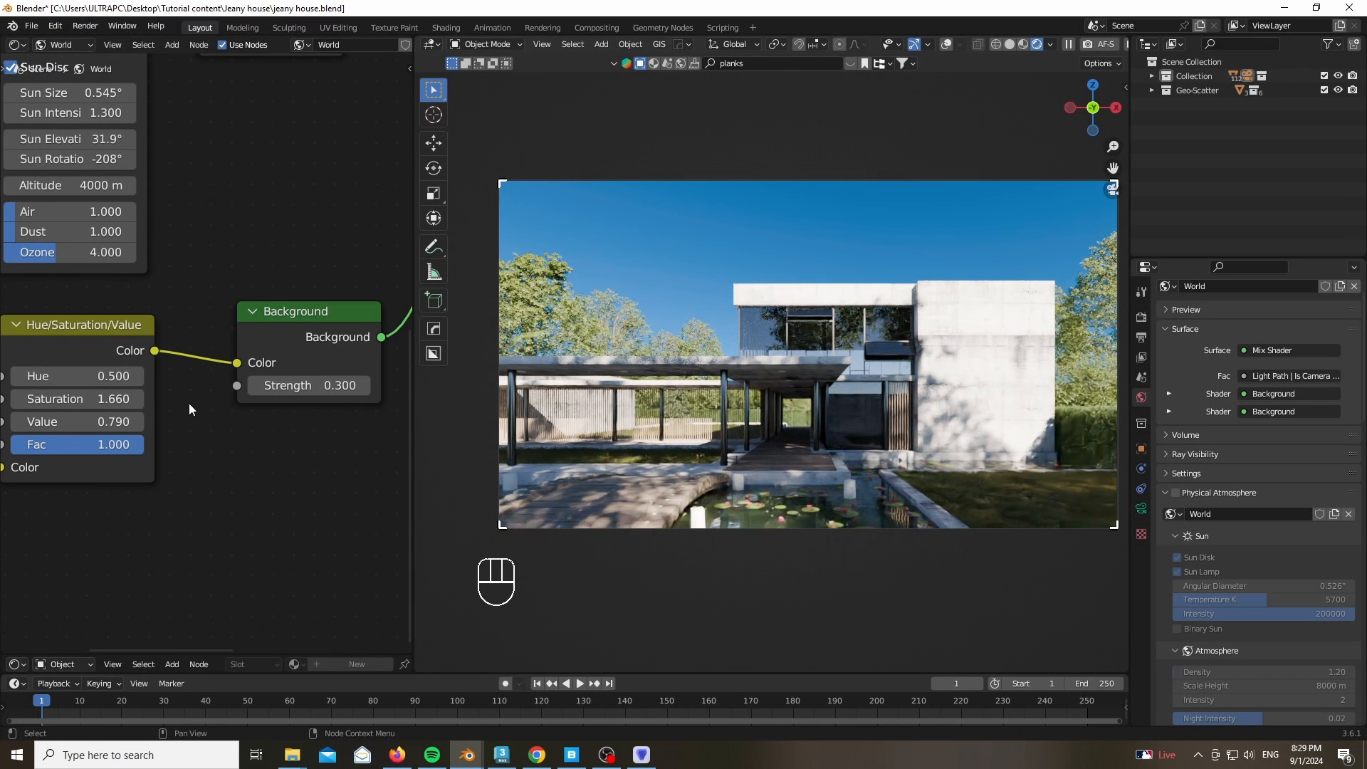
Try a value of 0.69 on the Hue/Saturation/Value node and set it back to 0.79
left_click(14, 422)
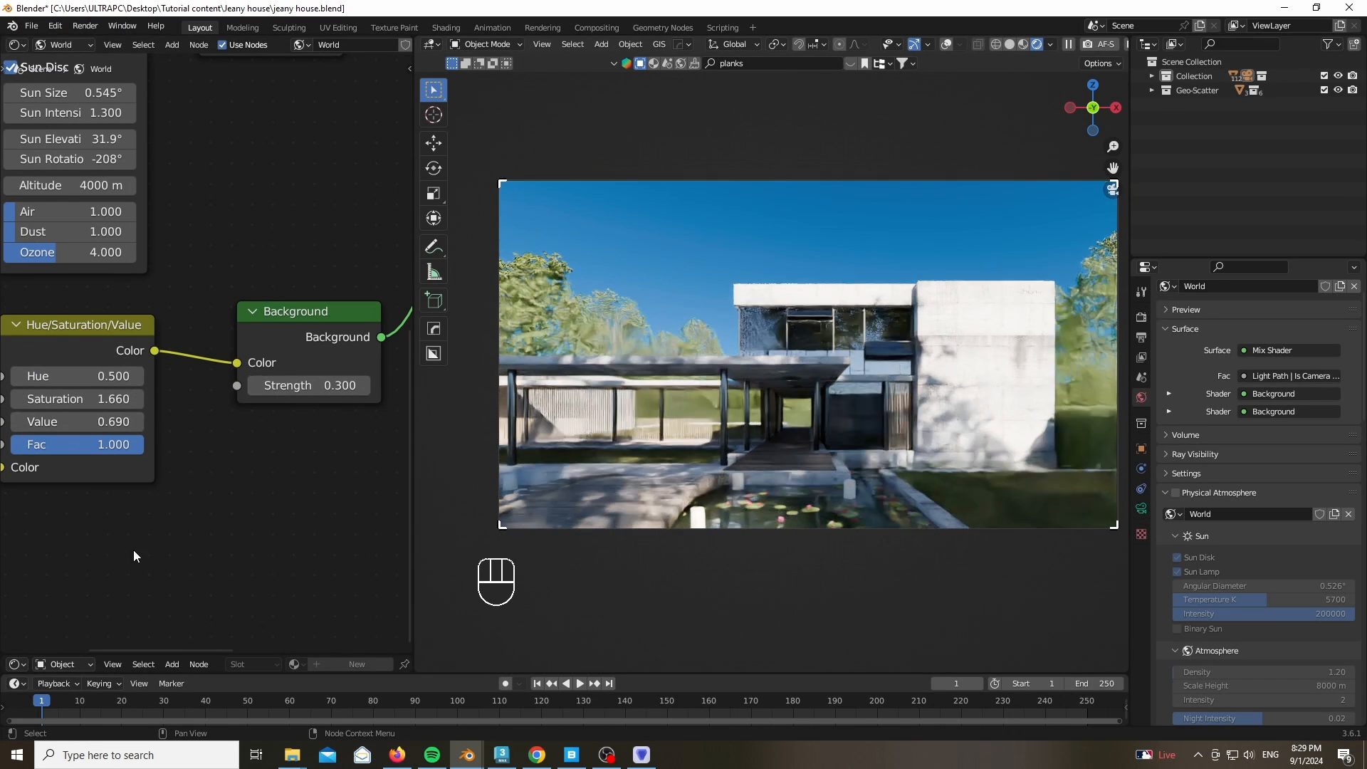
scroll(657, 437, "down", 1)
scroll(657, 437, "up", 1)
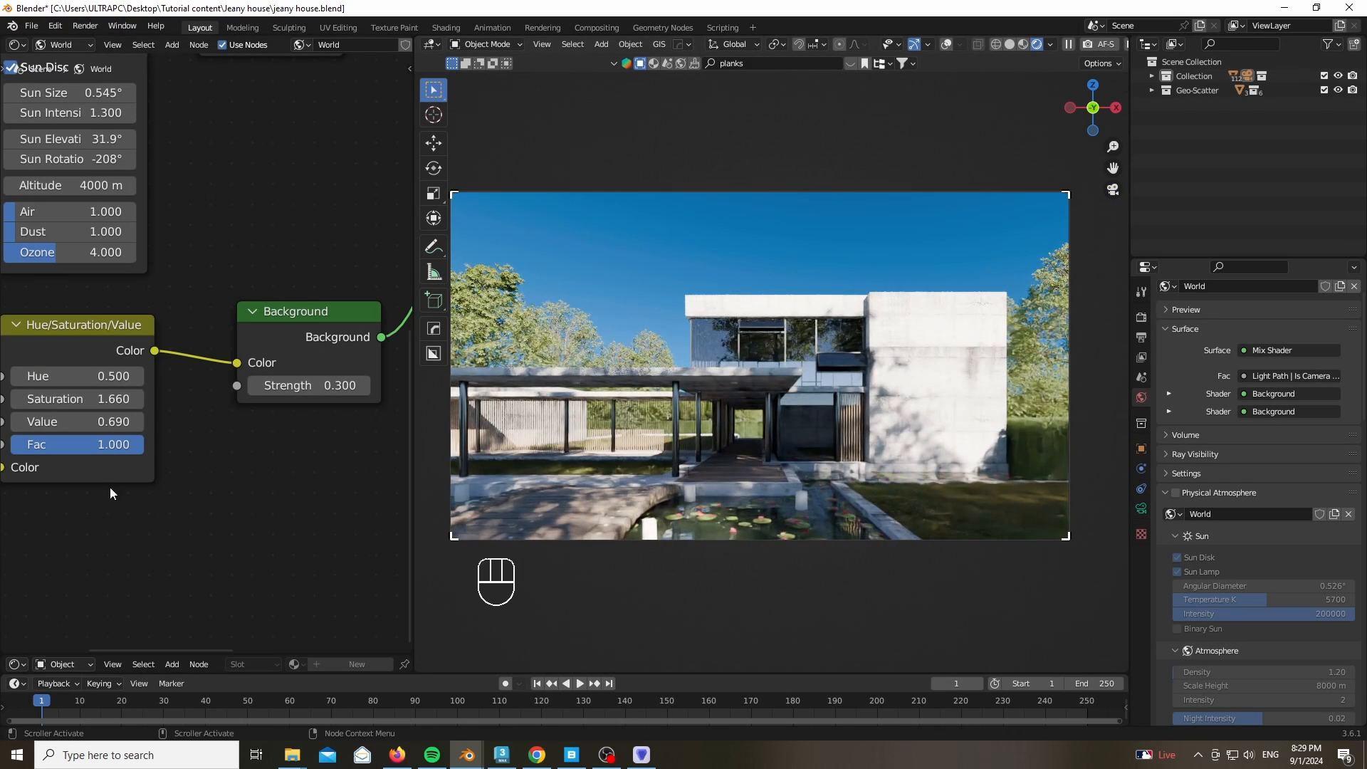
left_click(138, 422)
Shrink the Shader Editor so the 3D viewport fills nearly the full width, and examine the camera view of the house
scroll(273, 437, "down", 3)
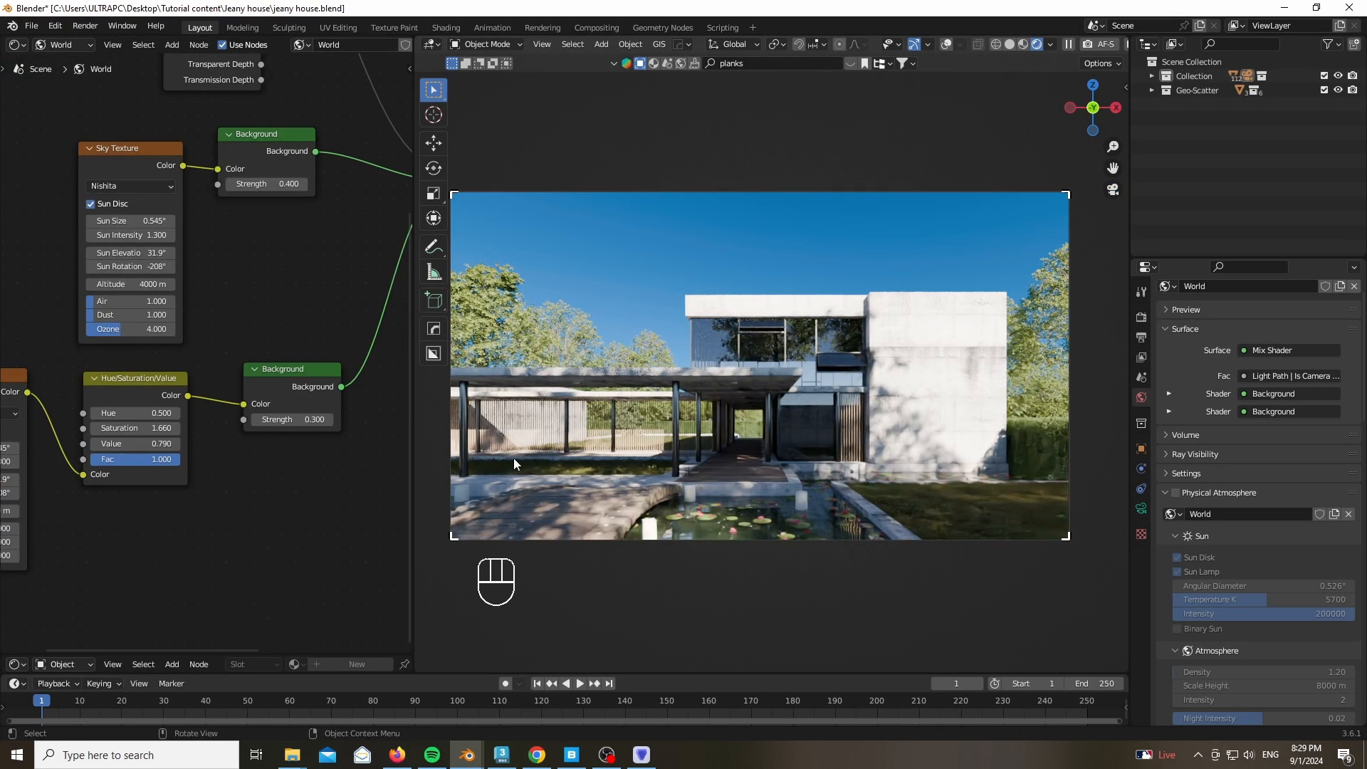
left_click_drag(413, 444, 20, 450)
scroll(830, 377, "down", 2)
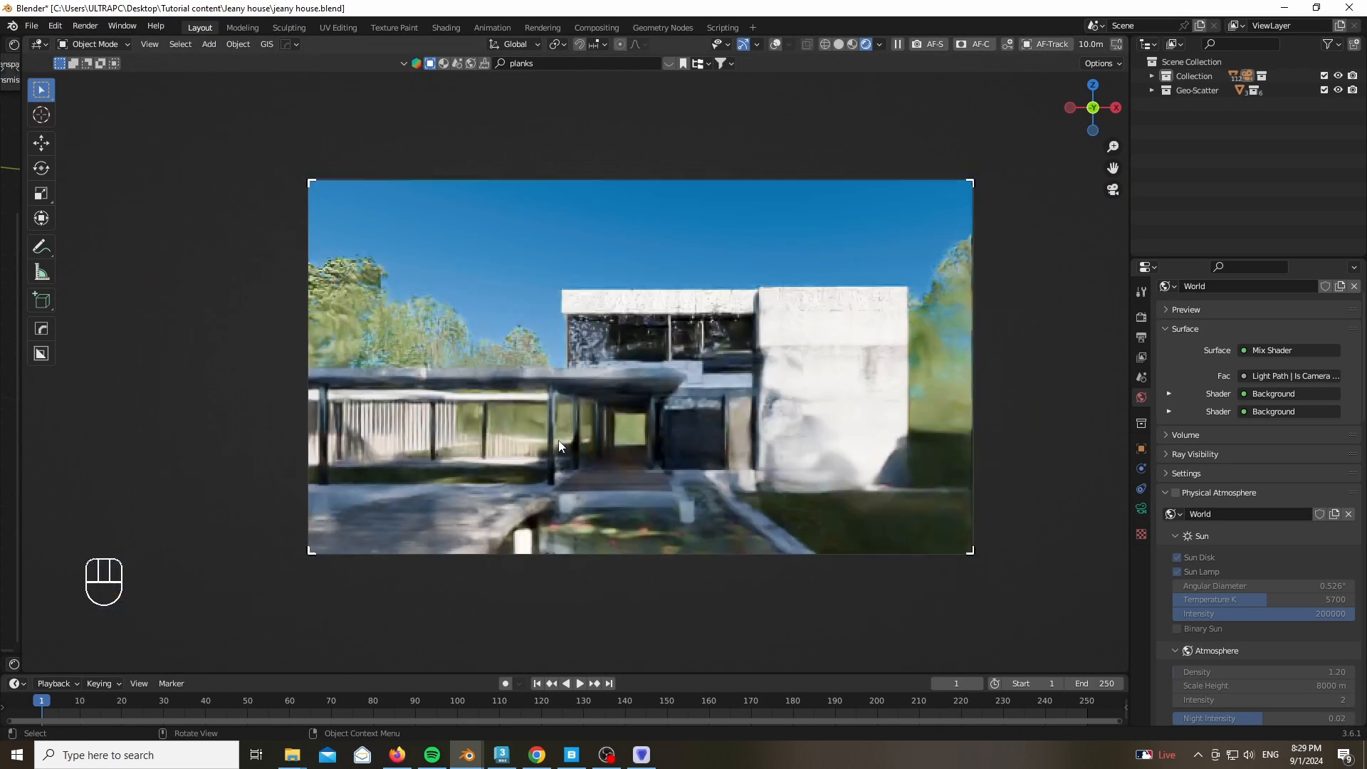
scroll(559, 424, "up", 2)
scroll(649, 278, "up", 1)
scroll(349, 406, "down", 2)
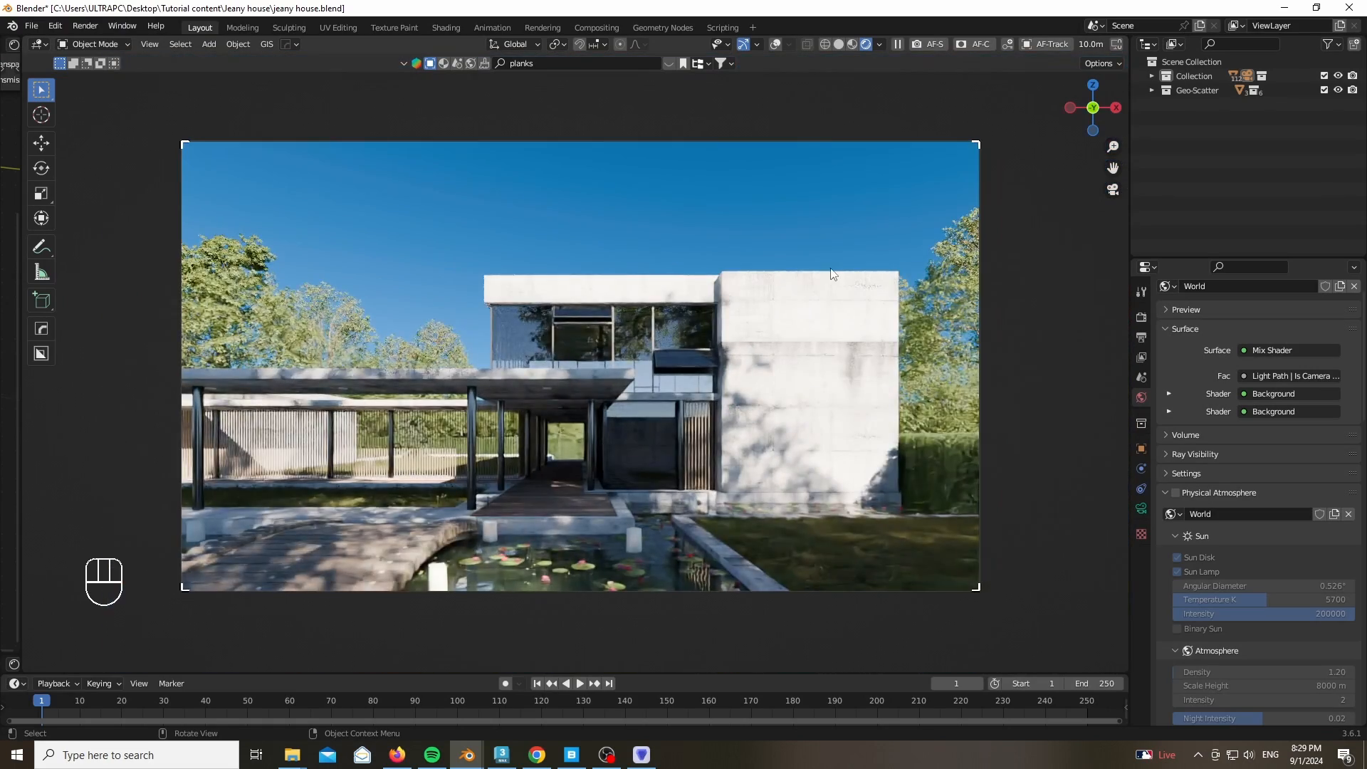
scroll(830, 272, "up", 1)
scroll(1014, 277, "down", 1)
scroll(693, 366, "up", 1)
Try the Punchy look in the render color management and experiment with the exposure
left_click(1141, 317)
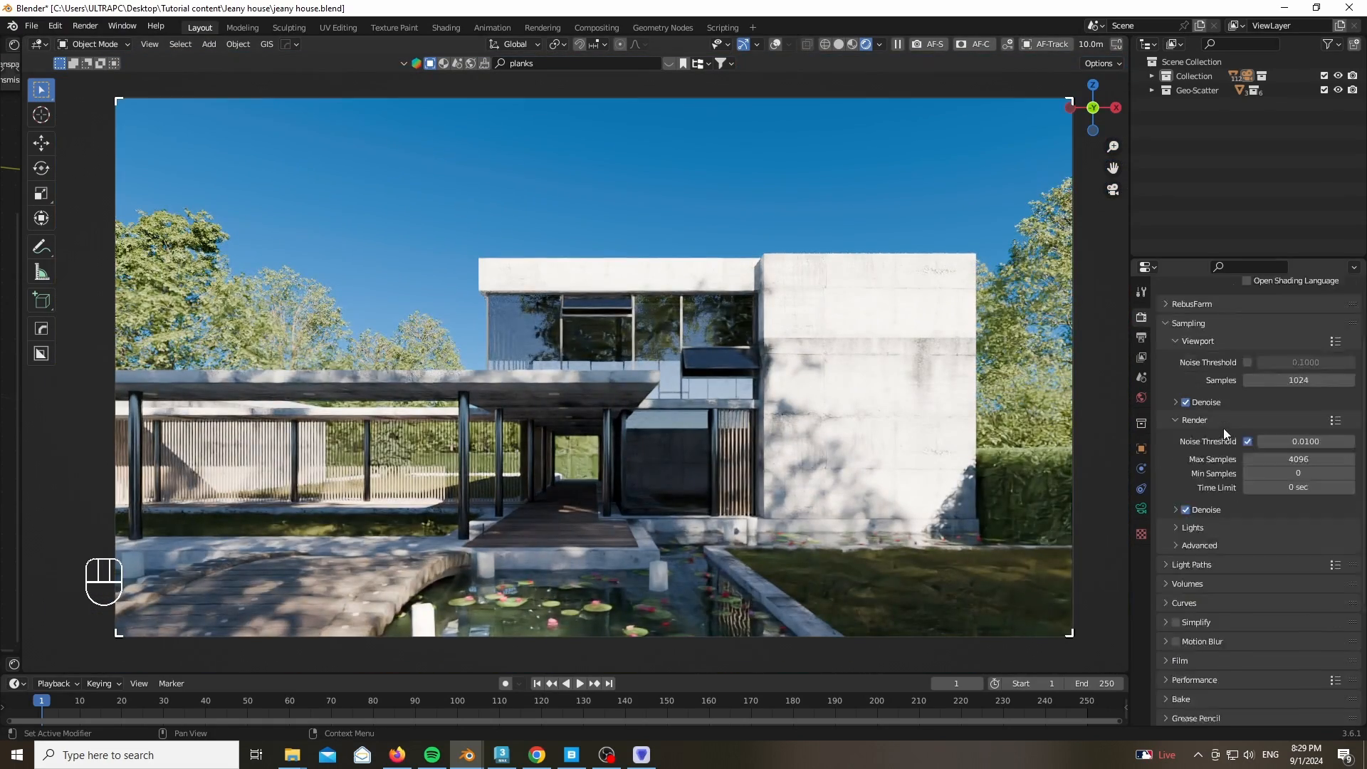
scroll(1223, 429, "down", 8)
left_click(1271, 641)
left_click(1277, 497)
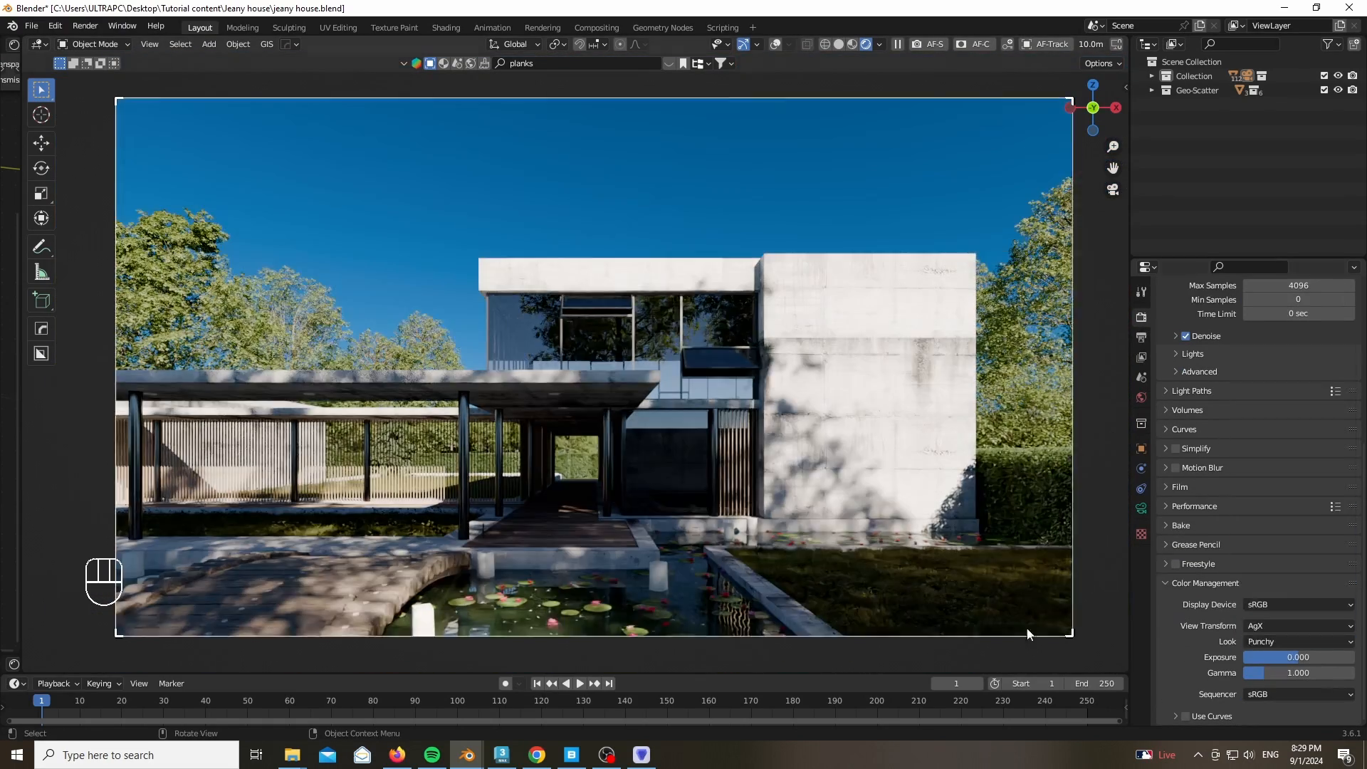
left_click_drag(1296, 657, 1246, 656)
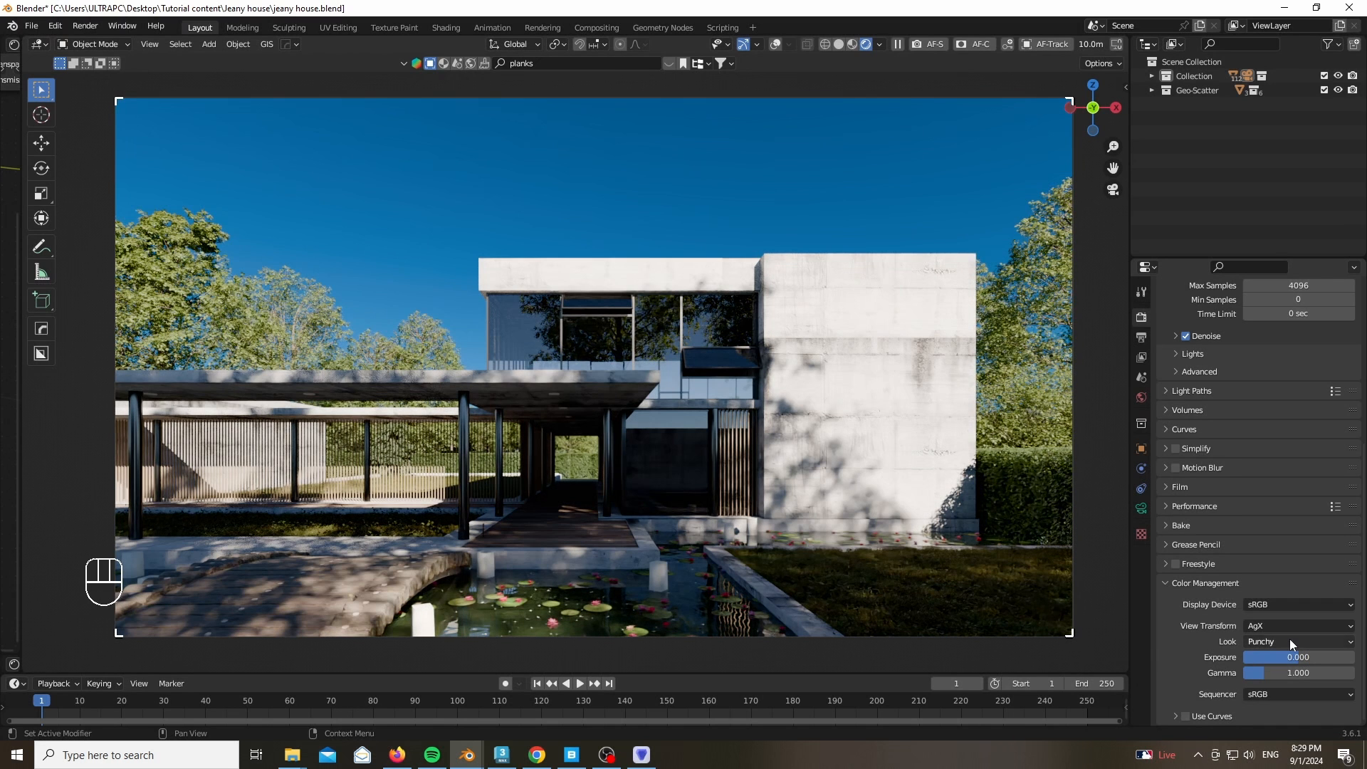
Try the Medium High Contrast look and settle on None as the color management look
left_click(1288, 639)
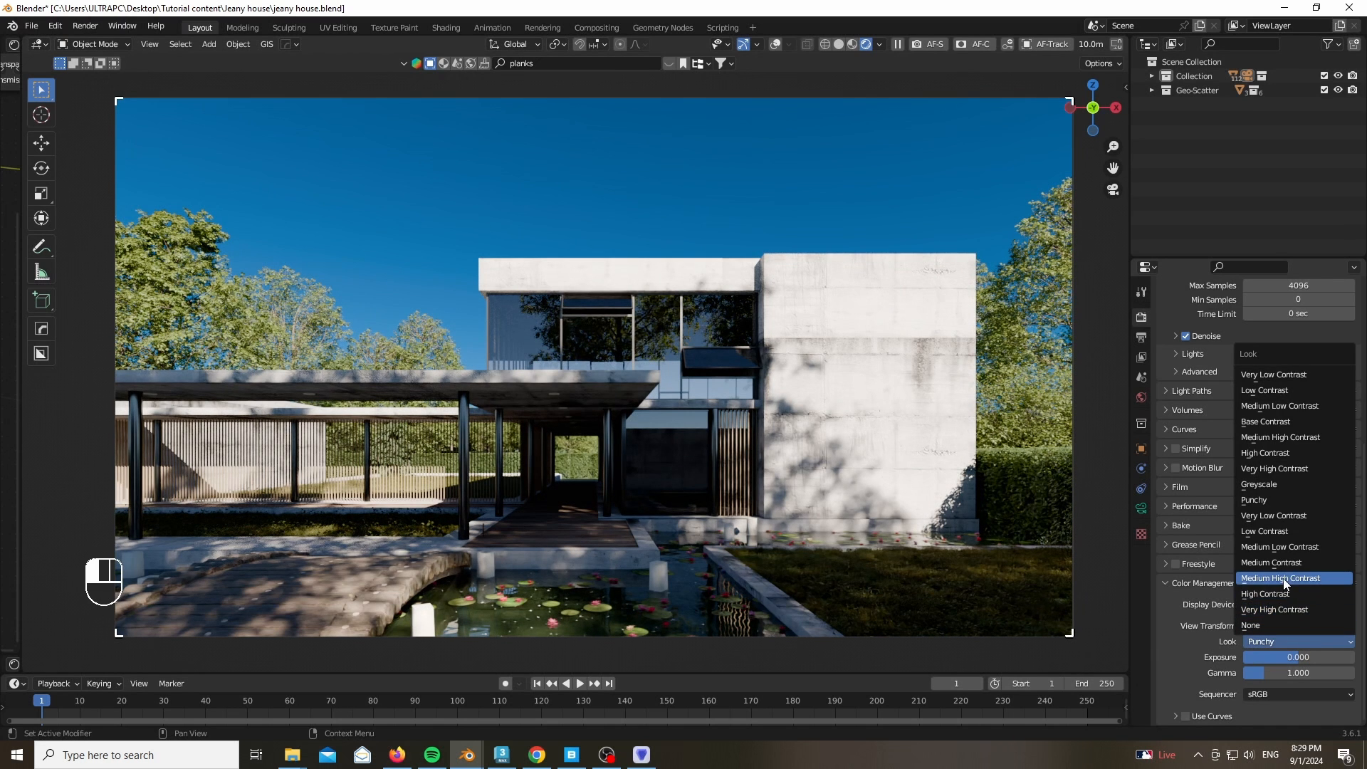
left_click(1286, 579)
left_click(1282, 642)
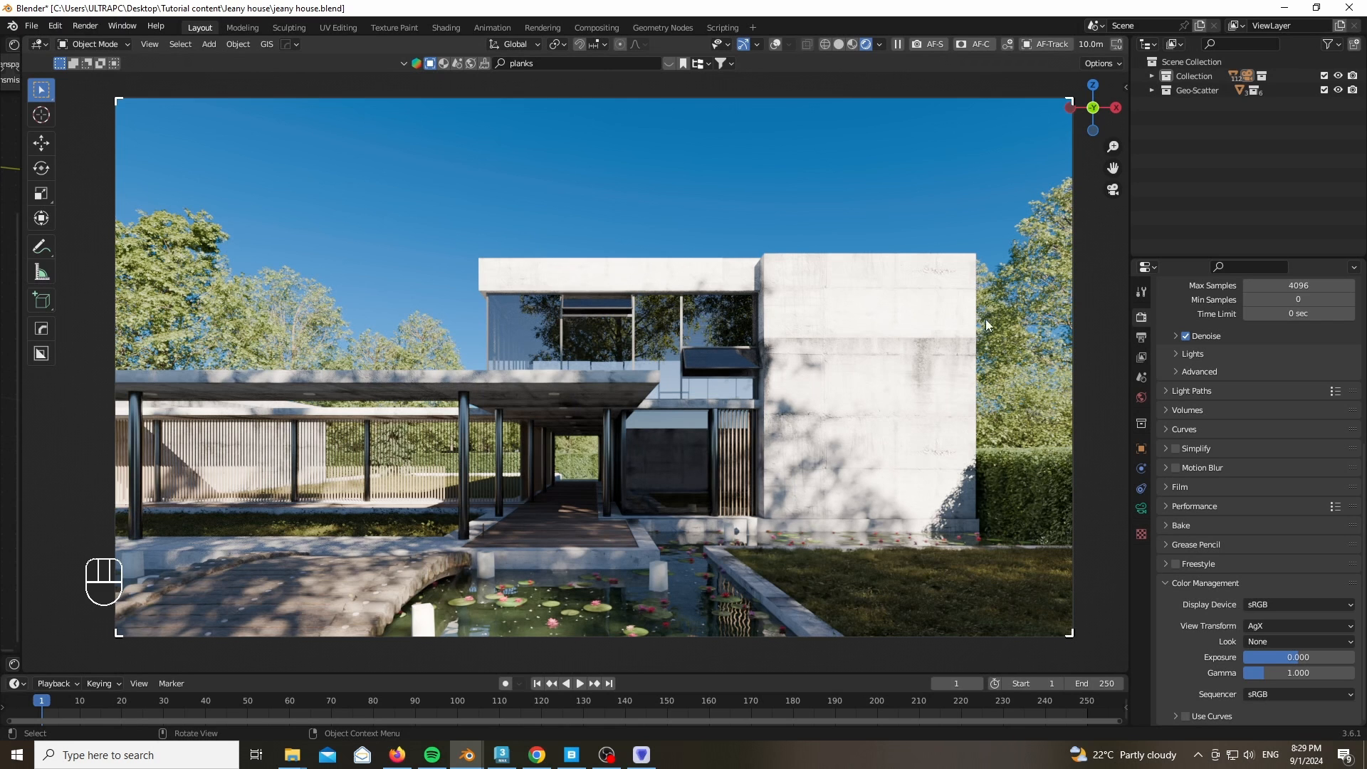
Open the Photographer add-on's settings beside the viewport and widen them so the labels are readable
key("n")
left_click(1120, 237)
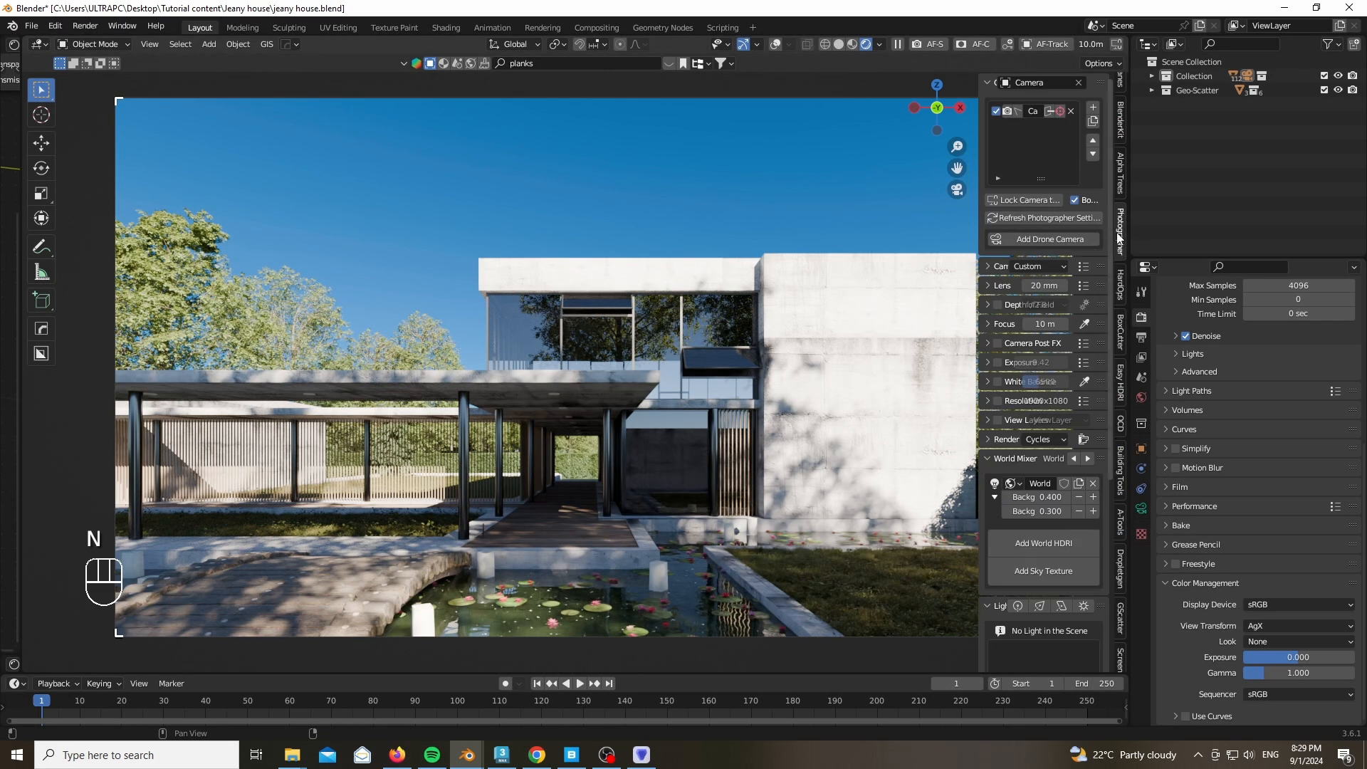
left_click_drag(979, 306, 923, 320)
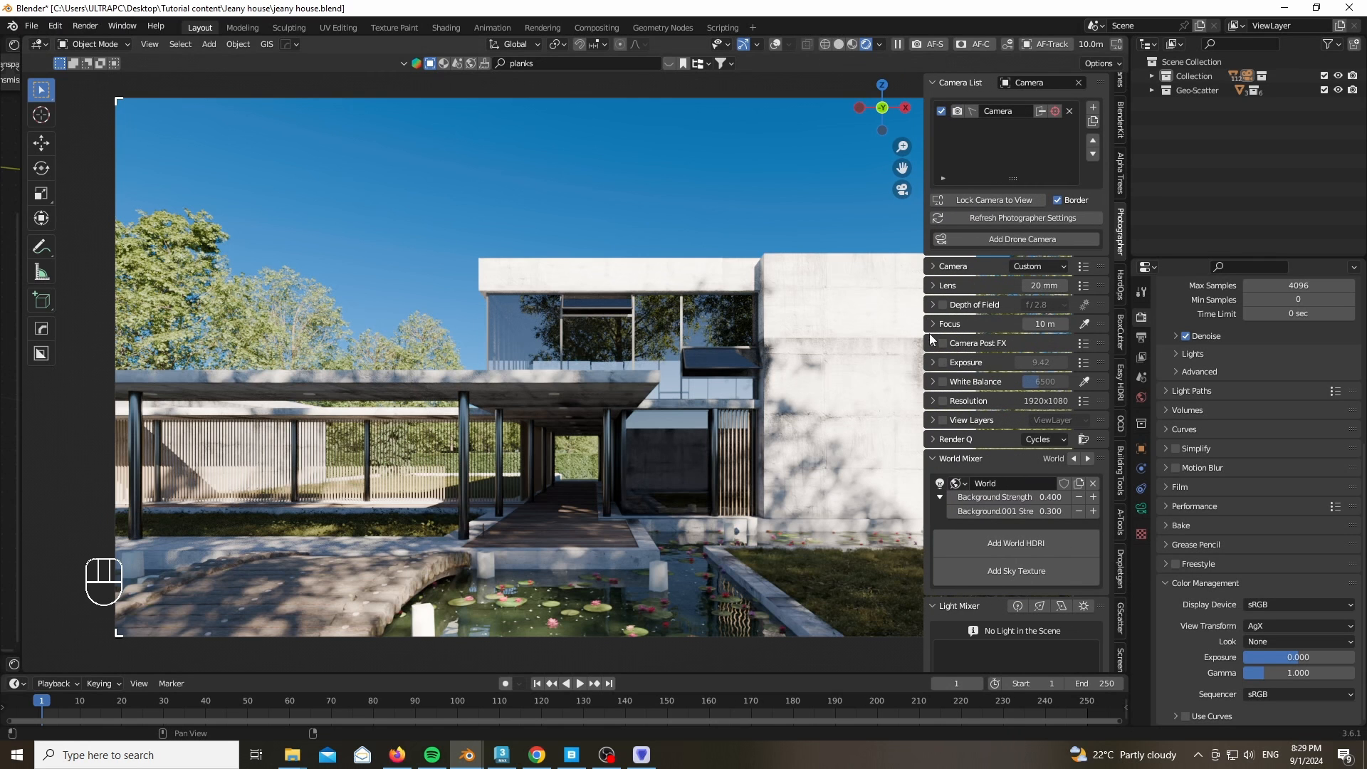
Enable Camera Post FX with its viewport render mode set to Camera, and set the passepartout to 1
left_click(935, 344)
left_click(943, 343)
scroll(974, 366, "down", 2)
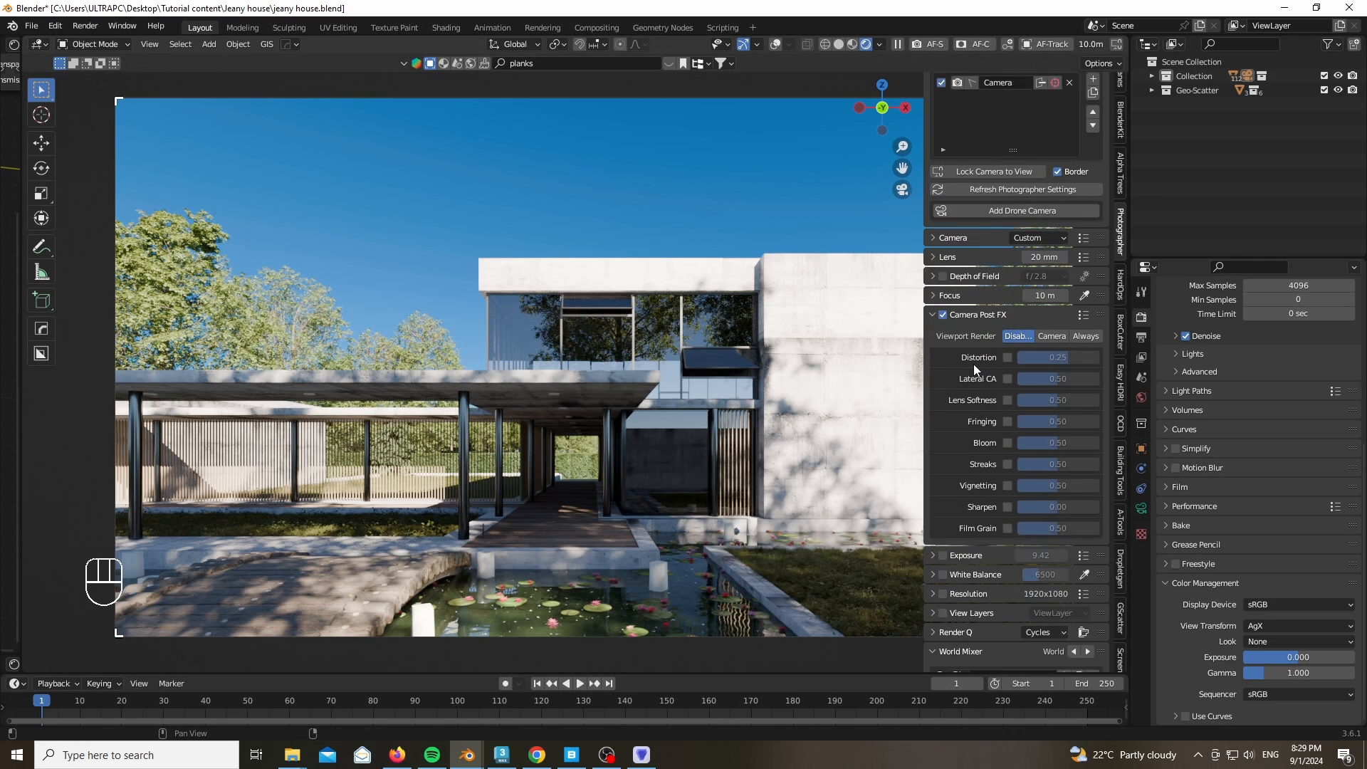
left_click(1043, 306)
left_click(1026, 329)
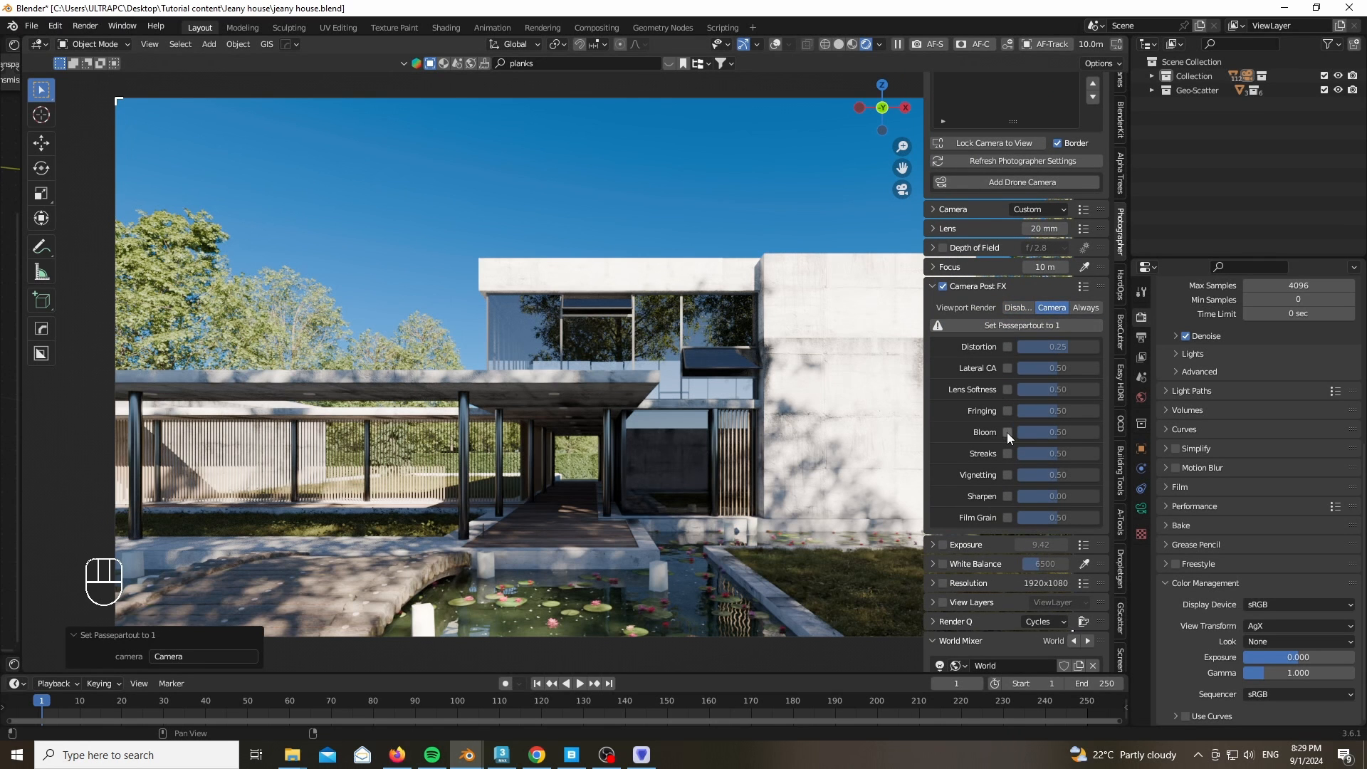
Enable the Bloom effect with High quality and an intensity of 0.01
left_click(1007, 432)
left_click(1055, 451)
left_click(1042, 499)
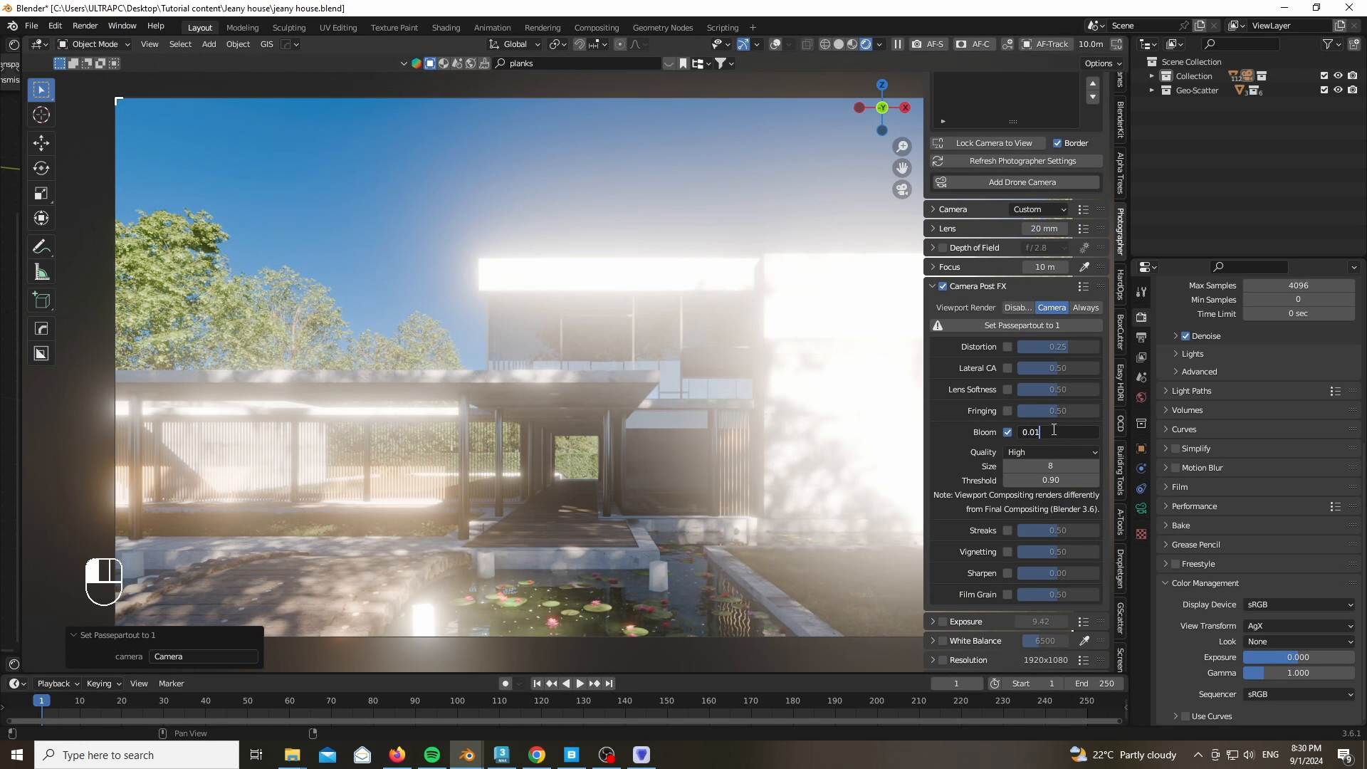
key("Return")
Enable the Streaks effect at an intensity of 0.05 and examine the glare on the house
left_click(1007, 530)
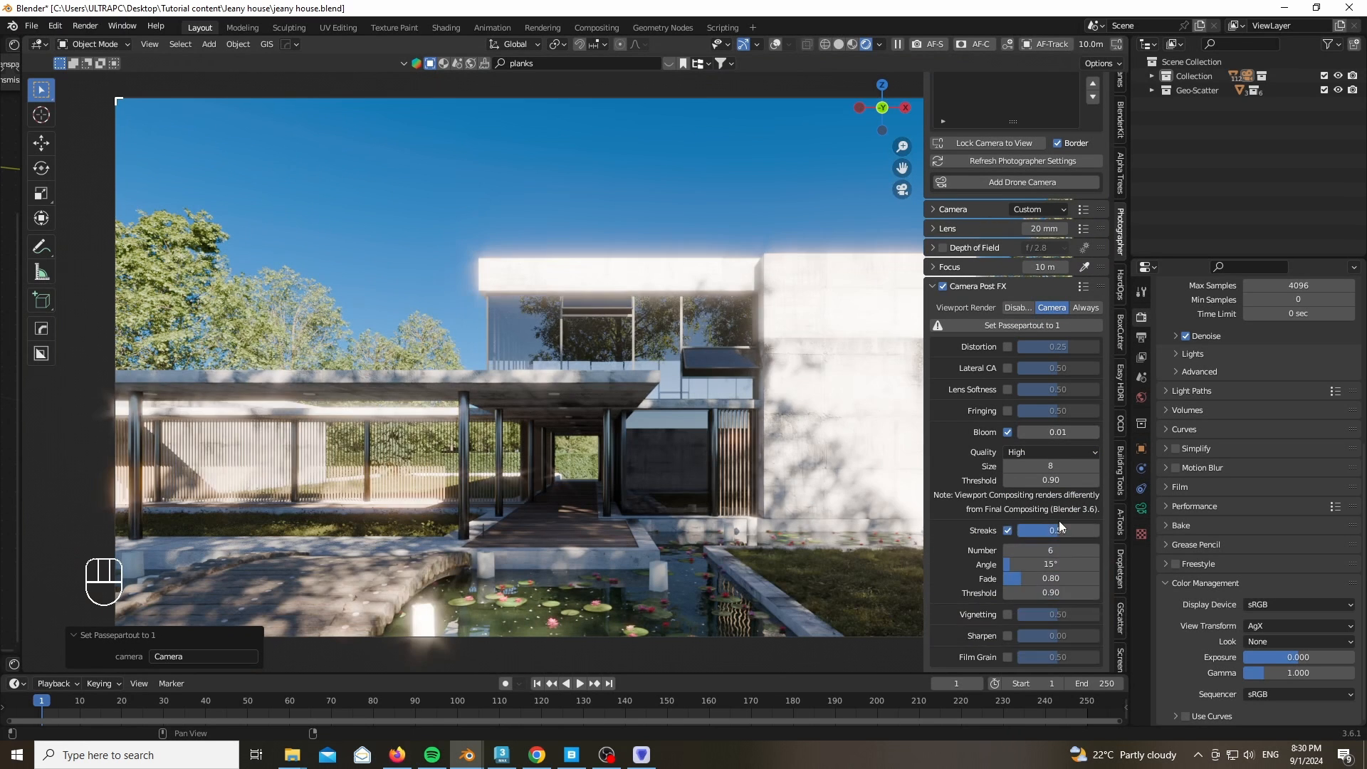
left_click_drag(1070, 530, 1018, 531)
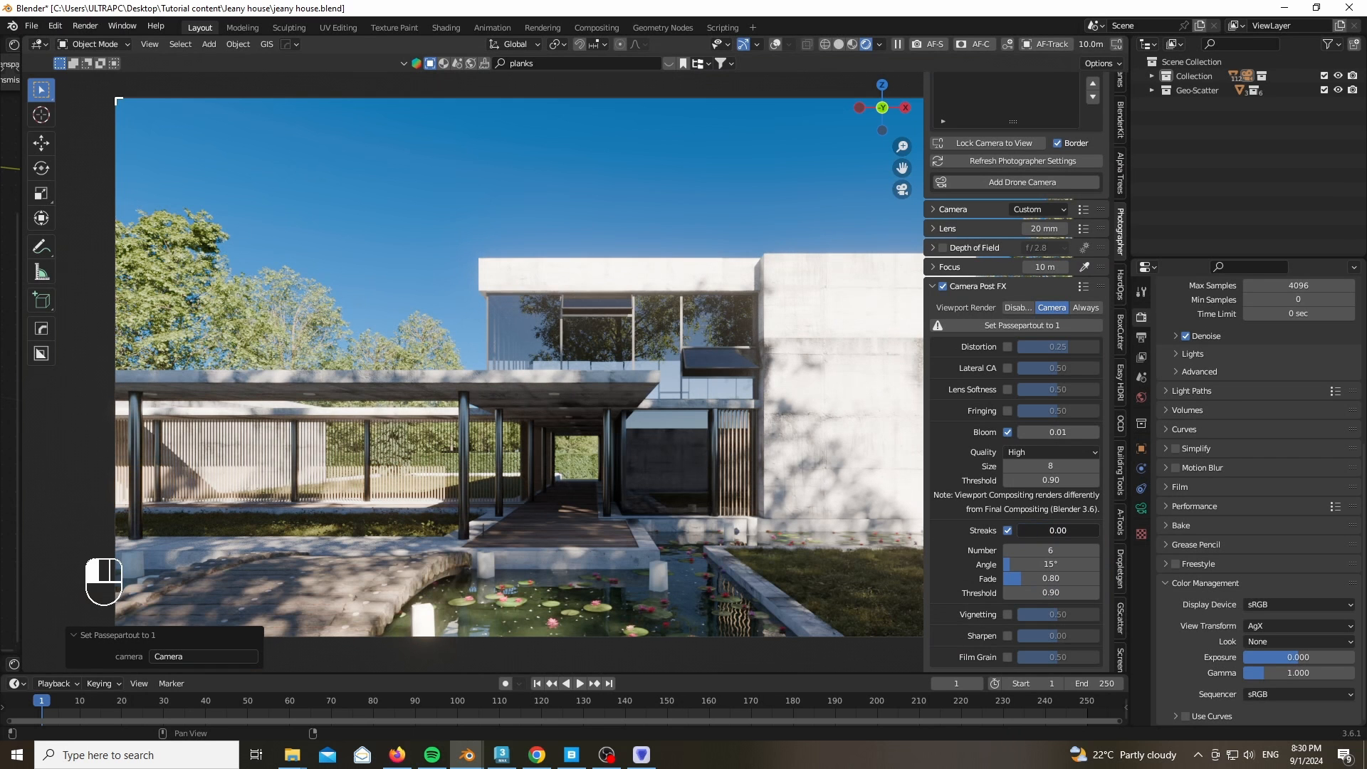
scroll(655, 310, "down", 2)
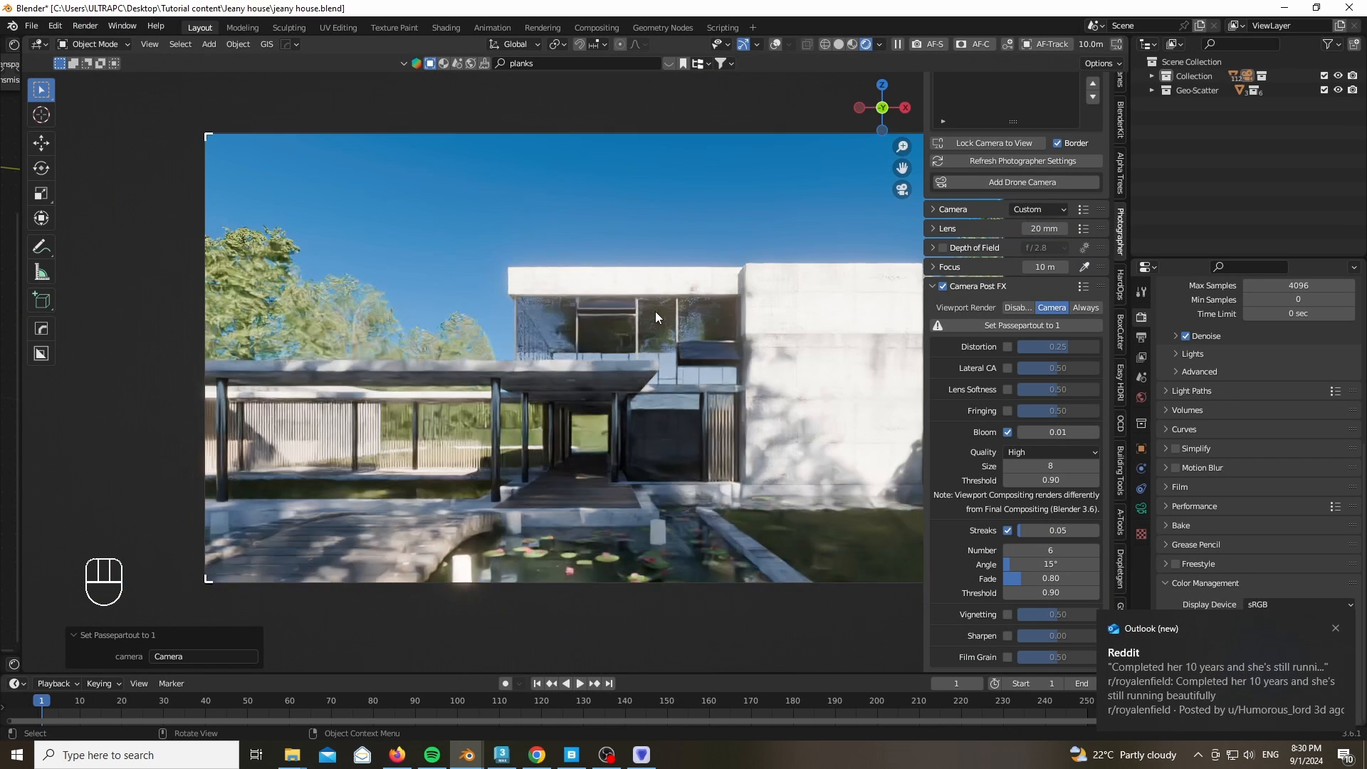
scroll(765, 378, "up", 1)
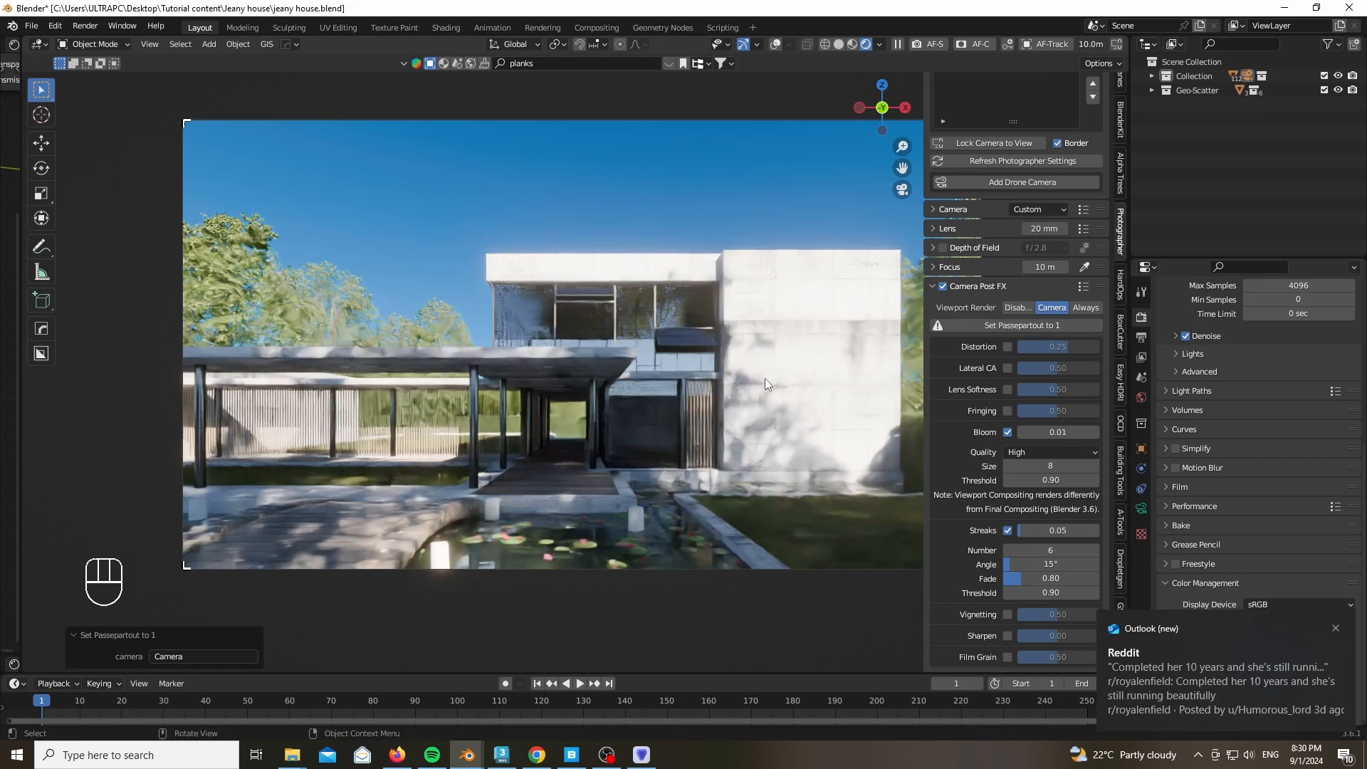
scroll(765, 379, "up", 1)
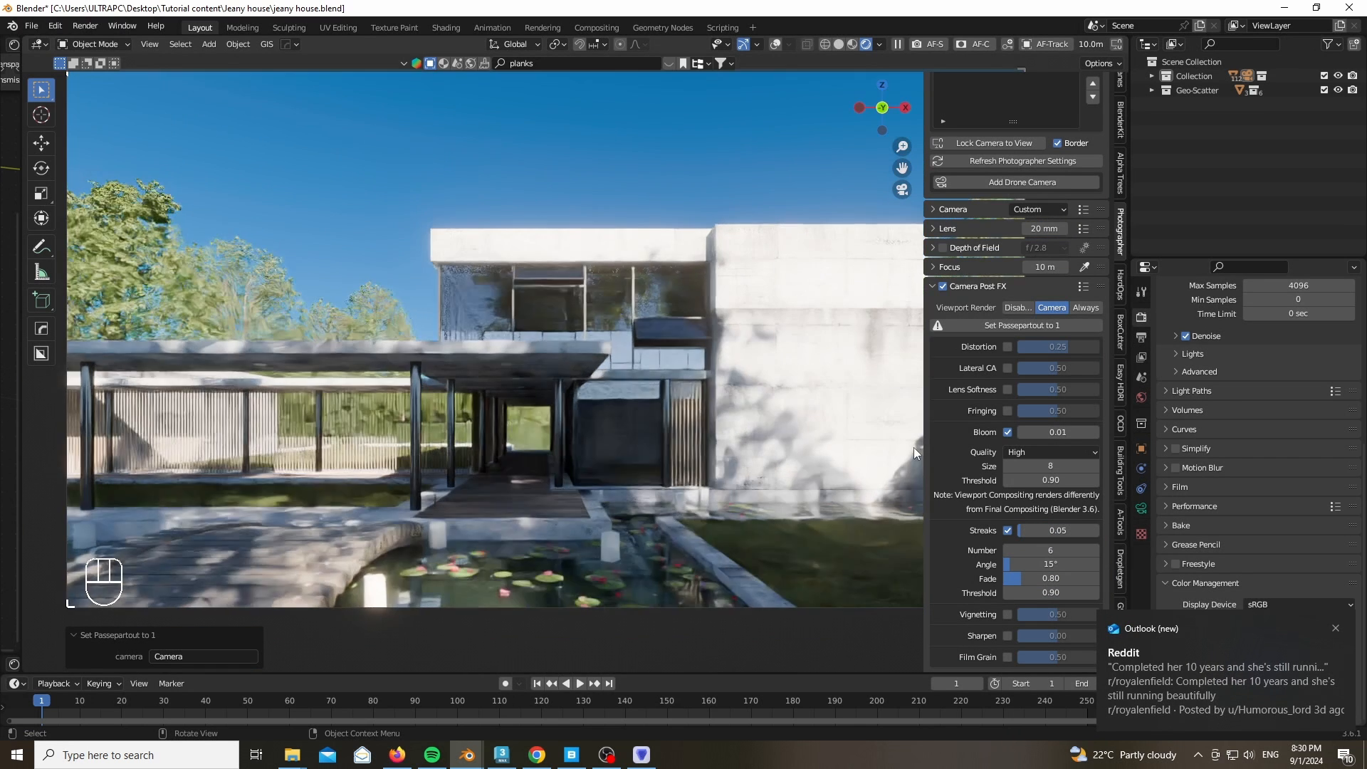
scroll(1006, 481, "down", 5)
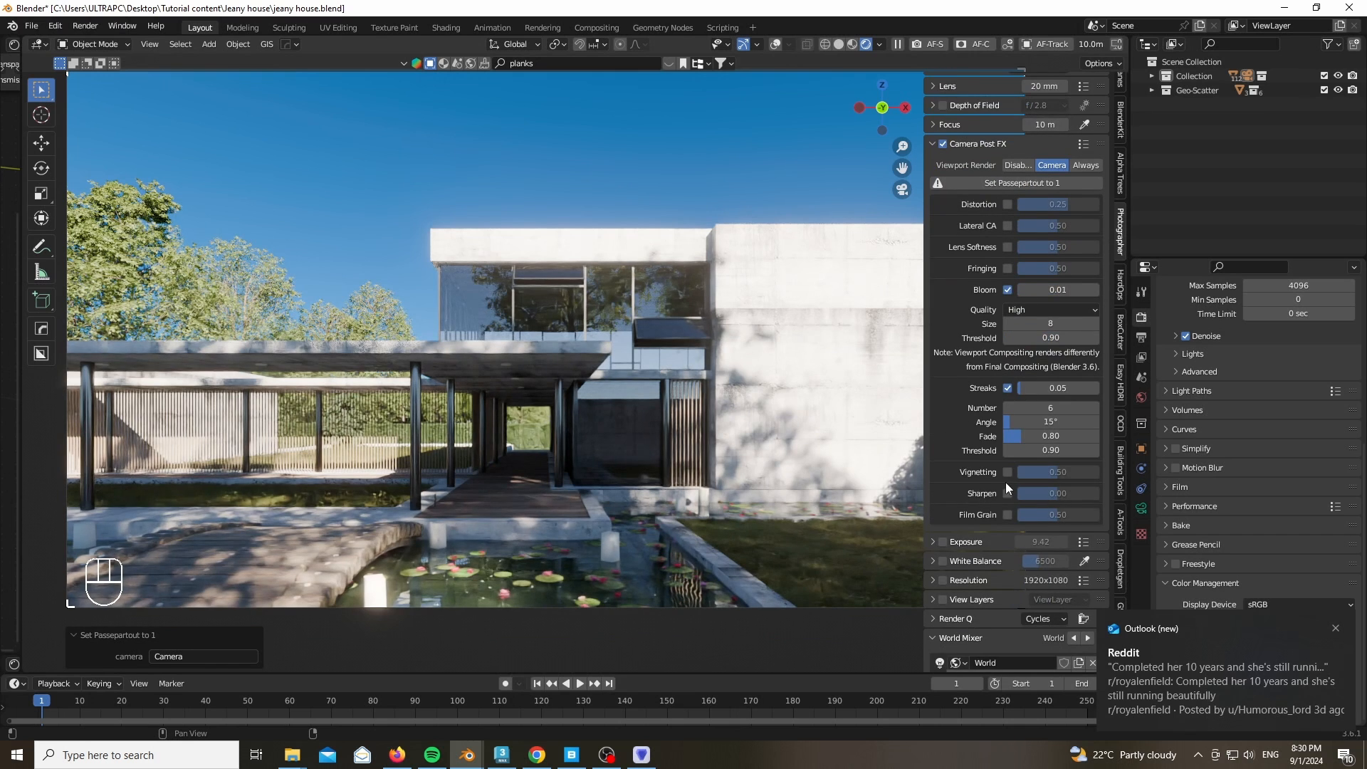
Try the Vignetting effect, switch it off again, and examine the full camera view of the house
left_click(1007, 473)
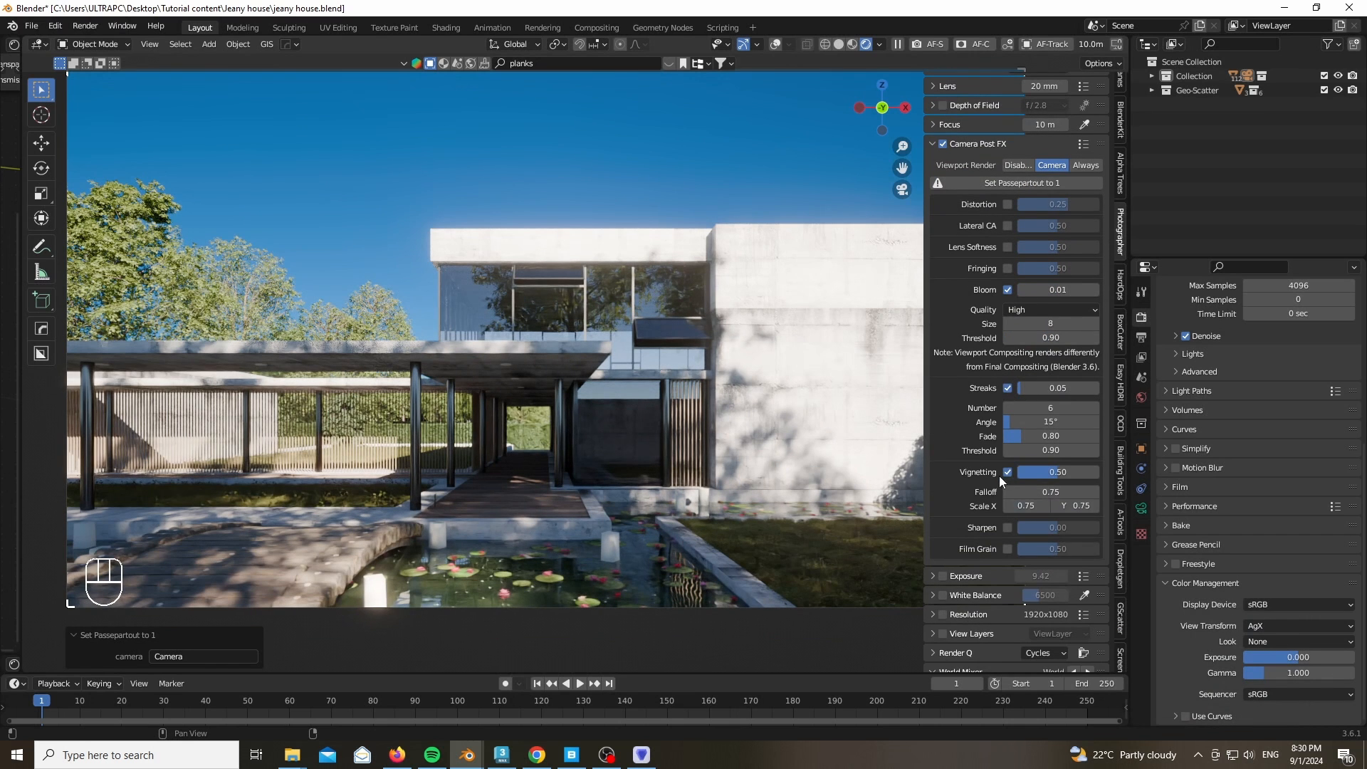
left_click(1008, 472)
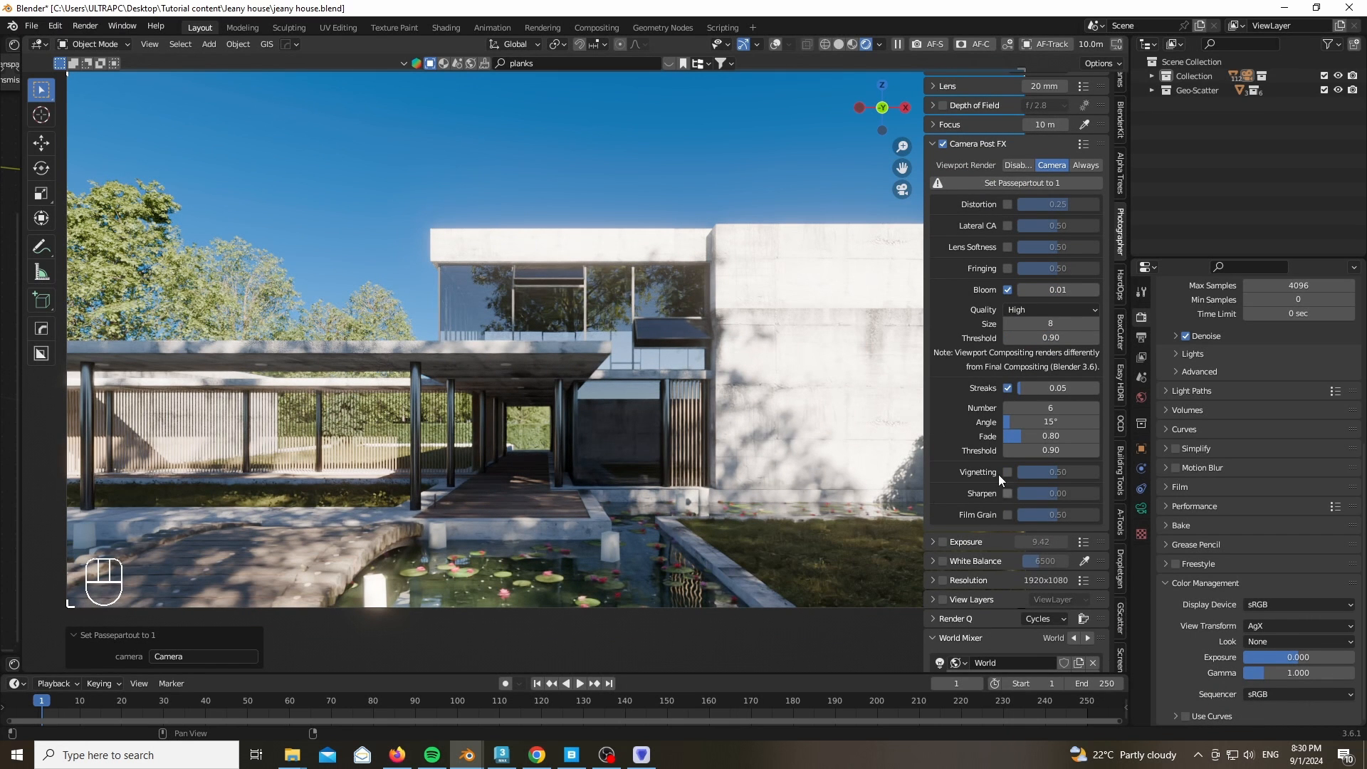
key("n")
scroll(1178, 363, "up", 8)
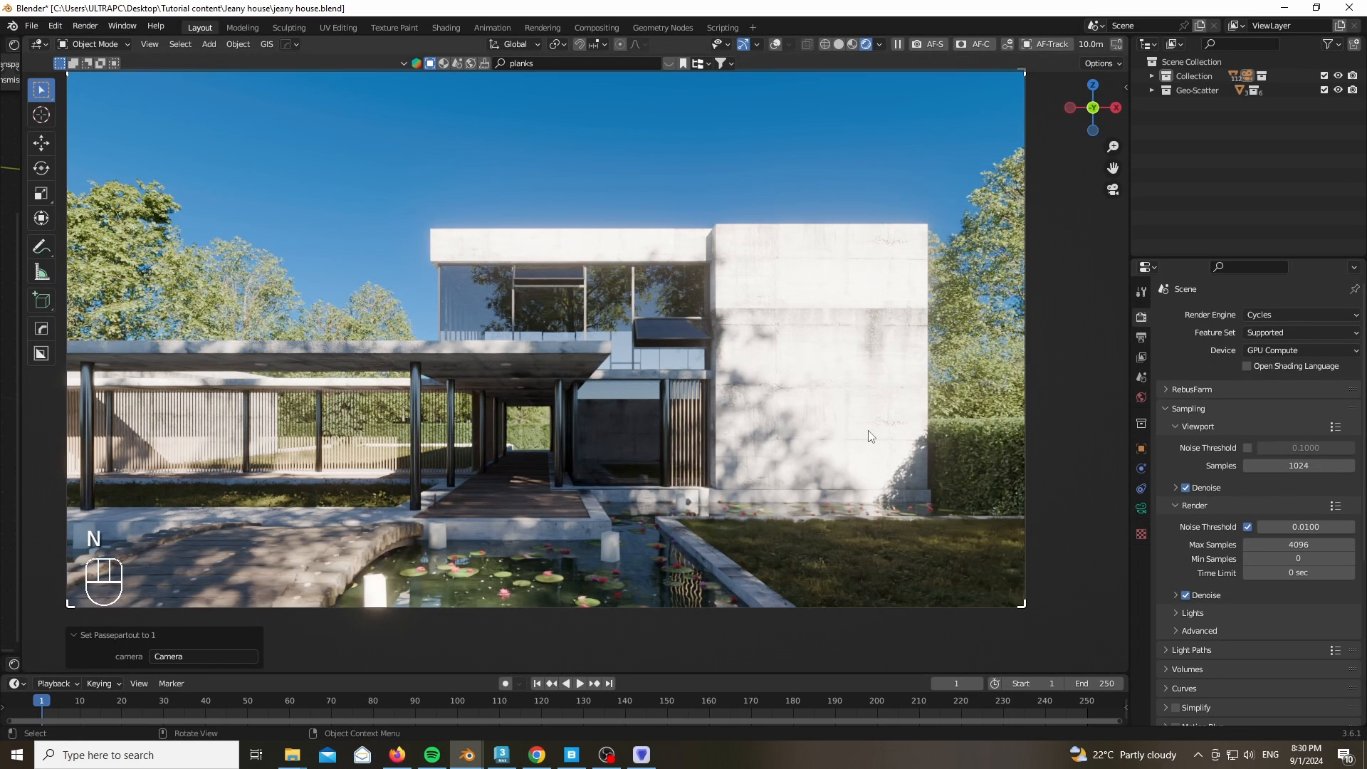
scroll(686, 174, "down", 2)
scroll(686, 169, "up", 2)
Set the Streaks intensity to 0.02 and check the softened glare across the whole camera frame
key("n")
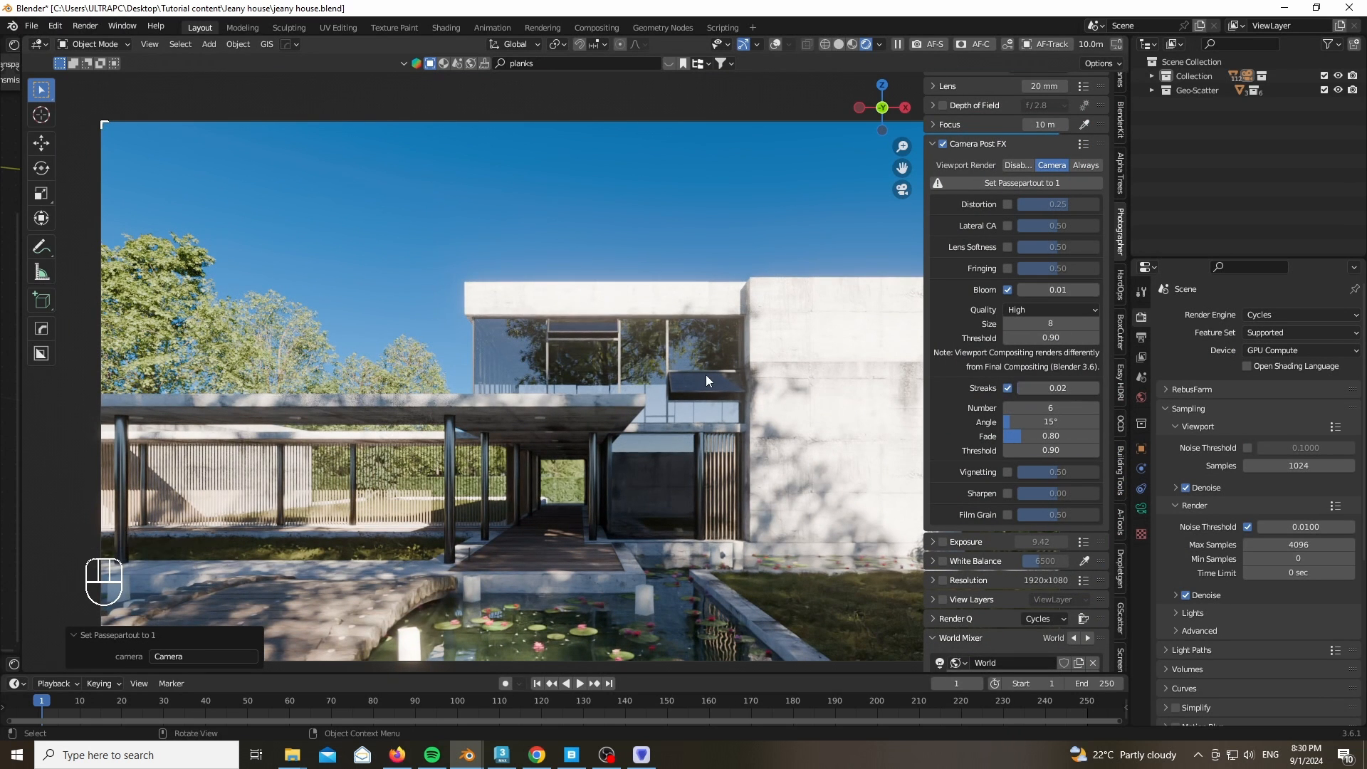
key("n")
scroll(256, 287, "down", 1)
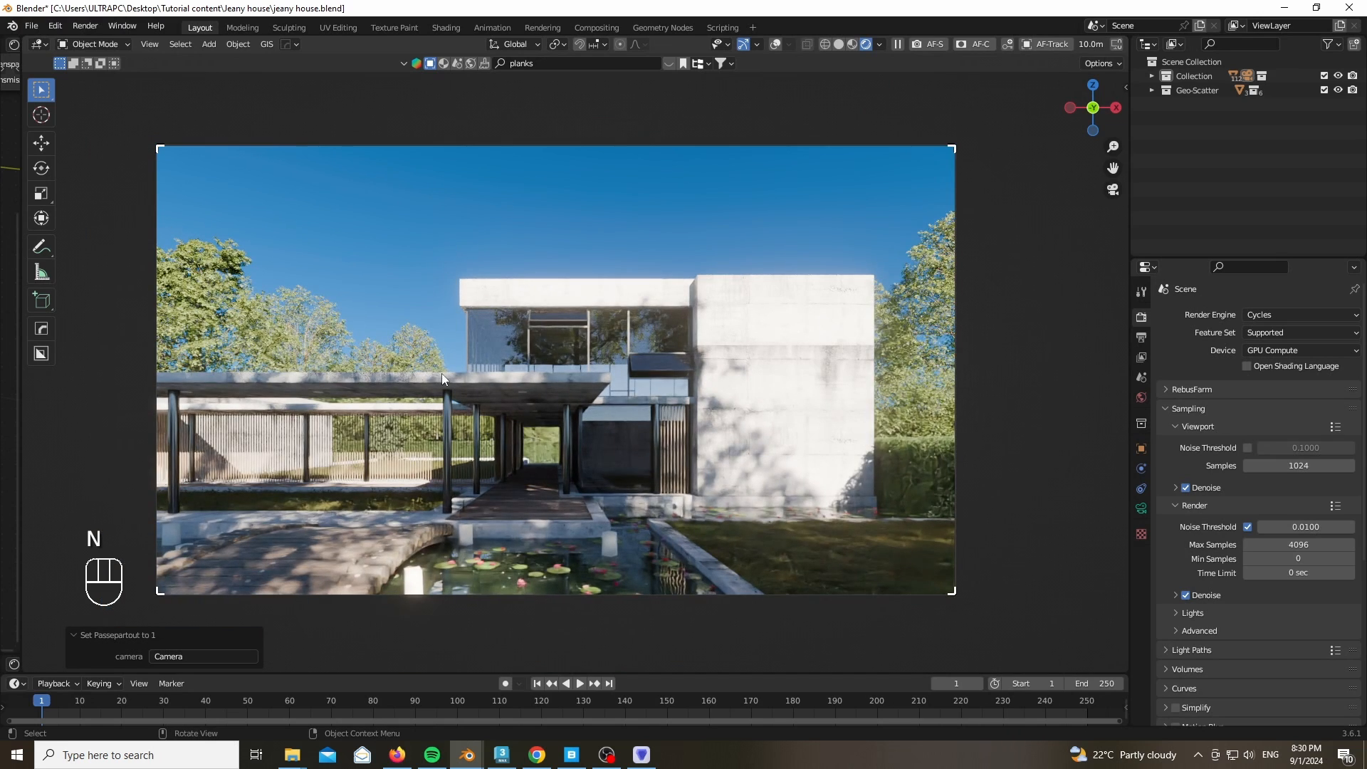
scroll(443, 331, "up", 1)
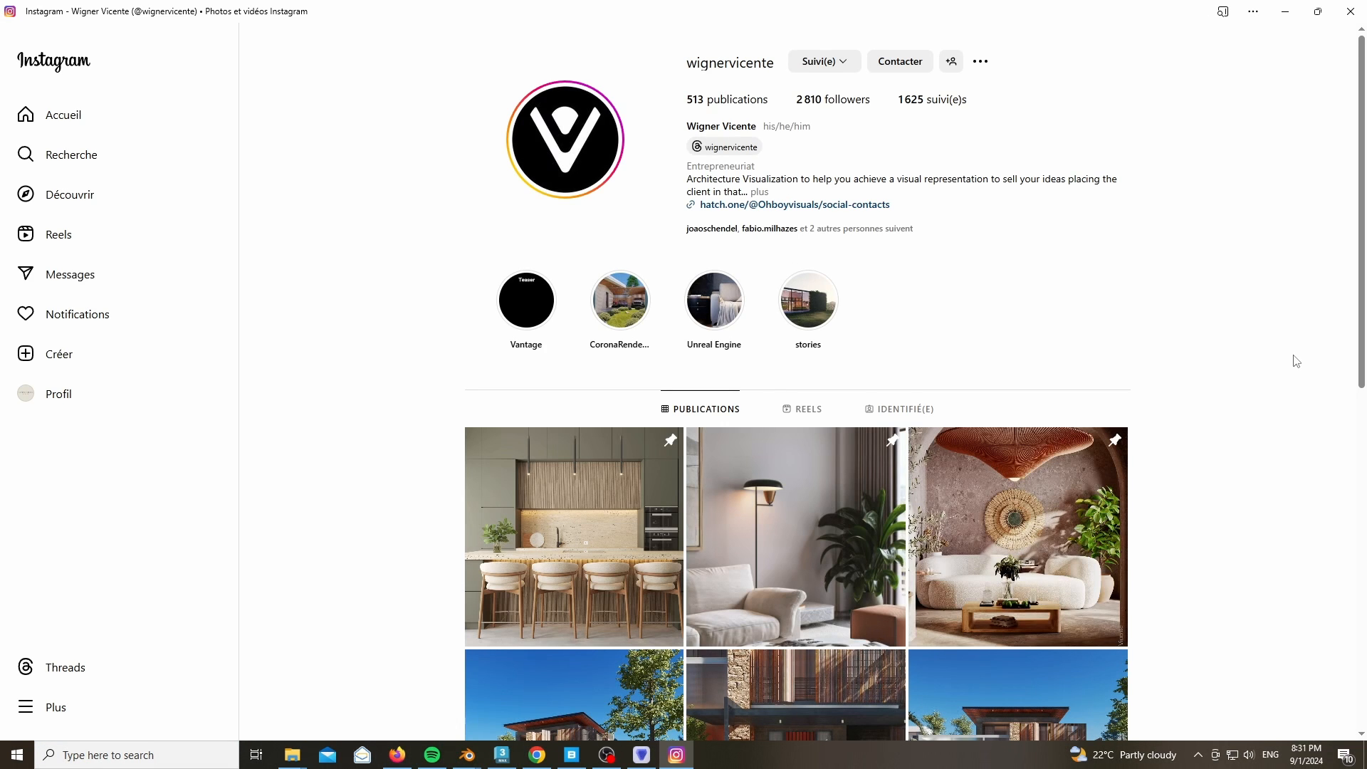
Switch to Instagram and view the Residencial 29 house renders (A) and (C) on the visualization artist's profile
scroll(1296, 361, "down", 5)
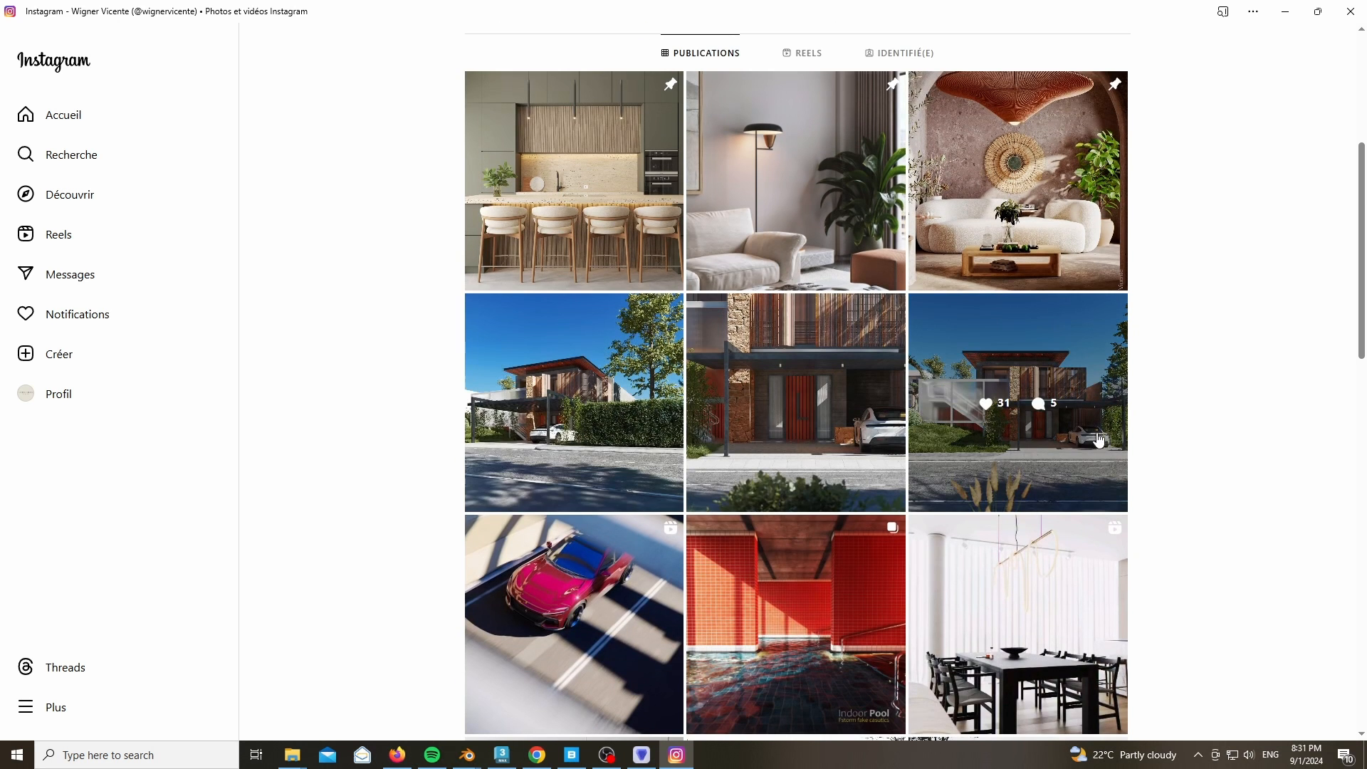
left_click(1048, 436)
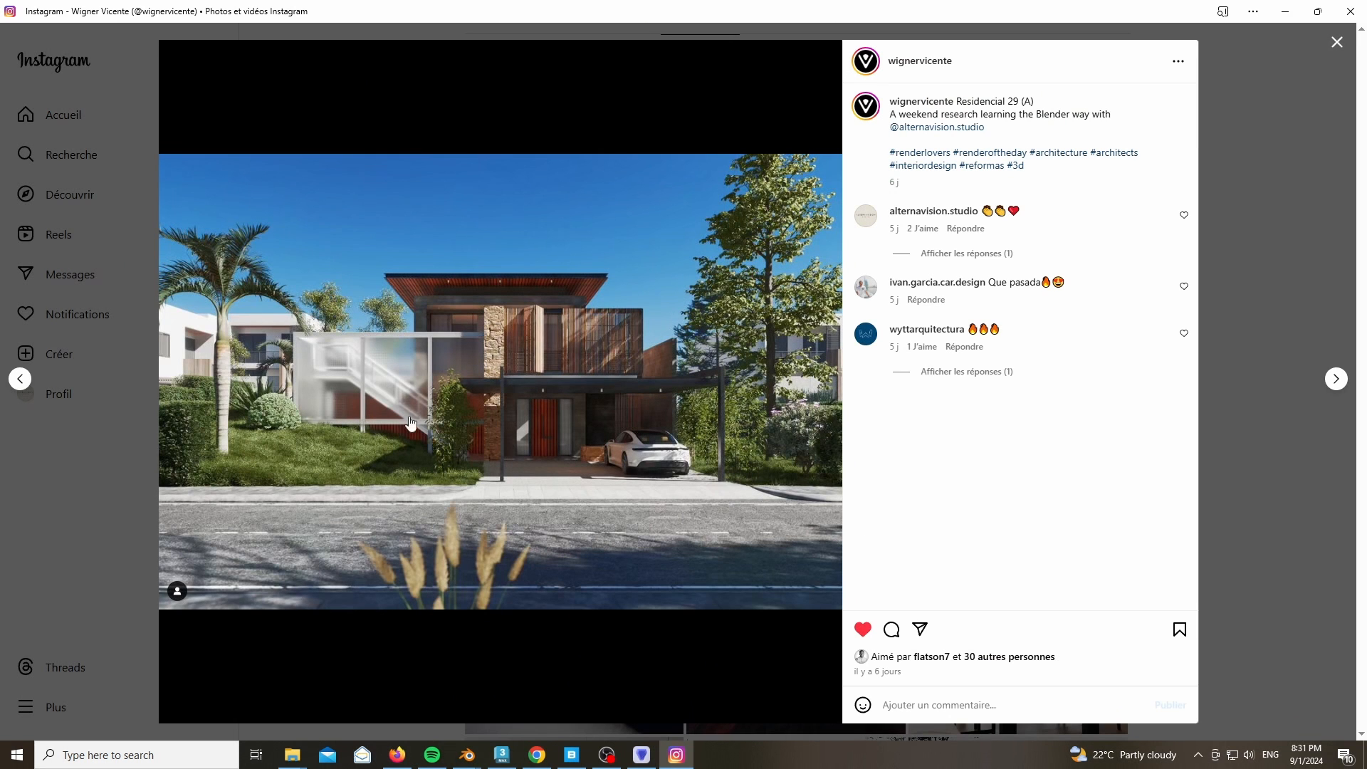
left_click(1284, 235)
left_click(558, 388)
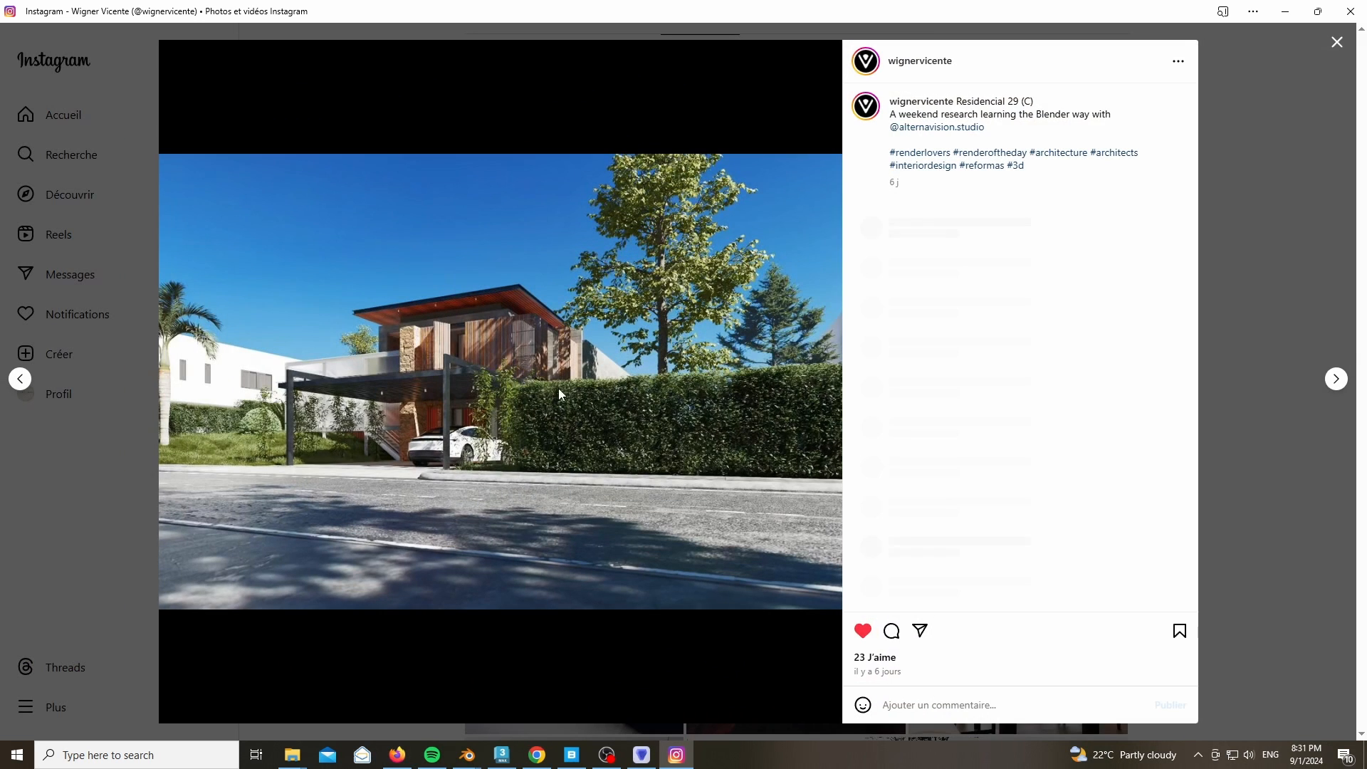
left_click(1336, 378)
left_click(1283, 253)
scroll(1284, 260, "down", 3)
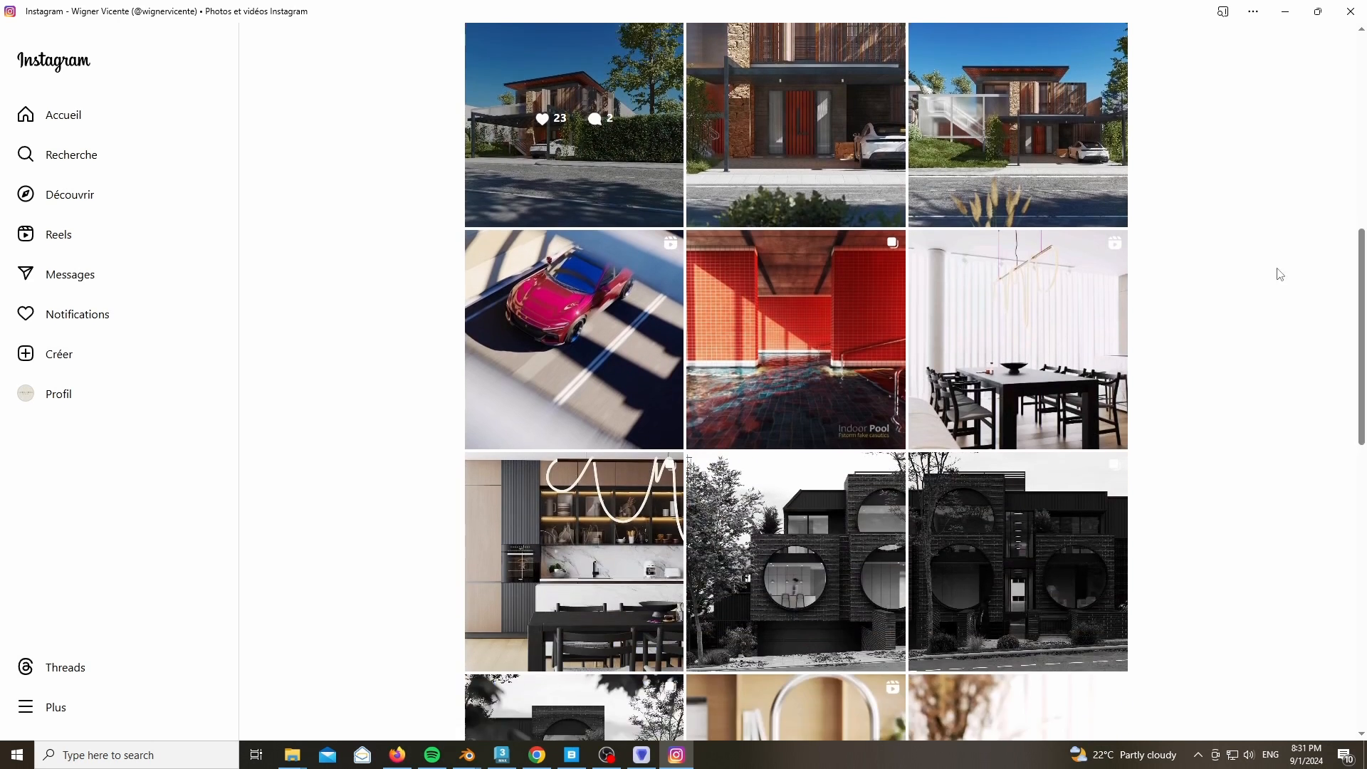
View the artist's red sports car reel and pinned Rustik Mixed interior post, and browse the rest of the portfolio
scroll(1212, 428, "up", 4)
left_click(571, 680)
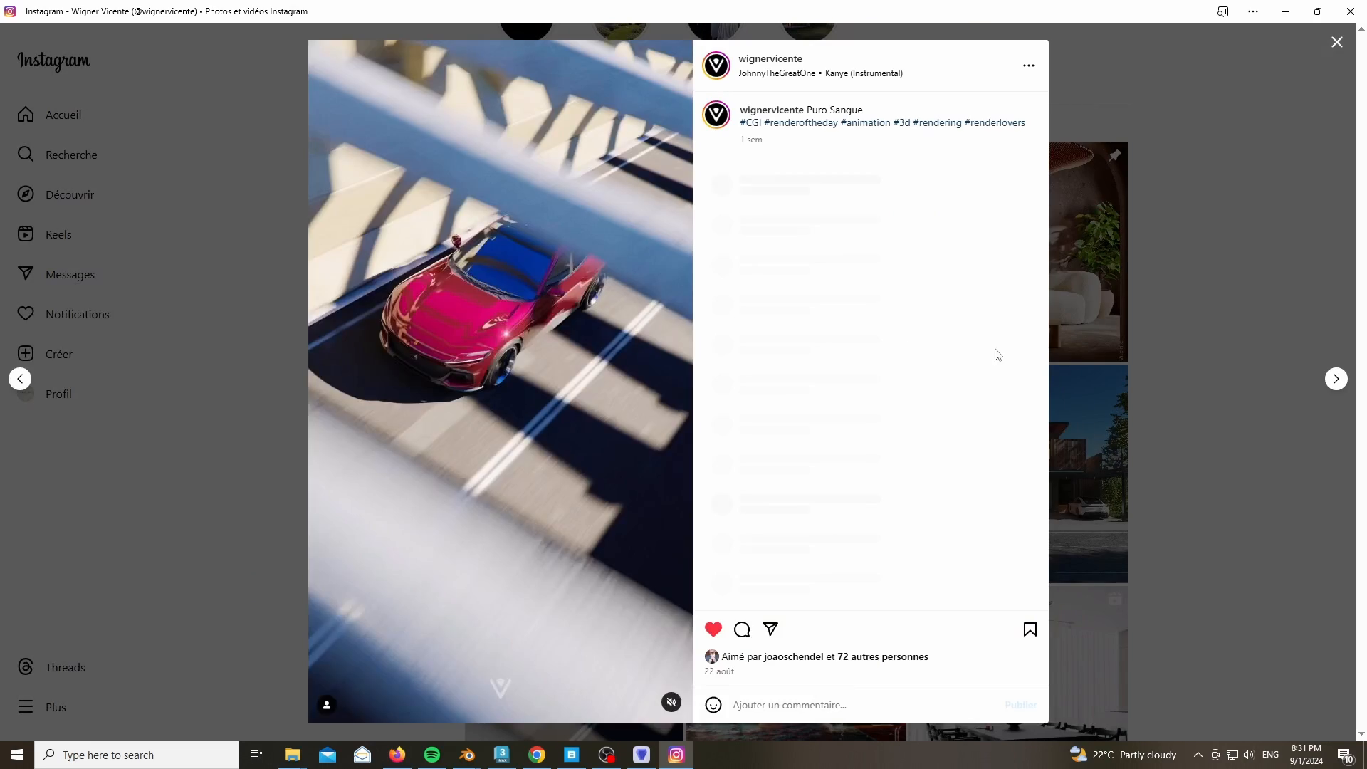
left_click(1141, 297)
left_click(1080, 312)
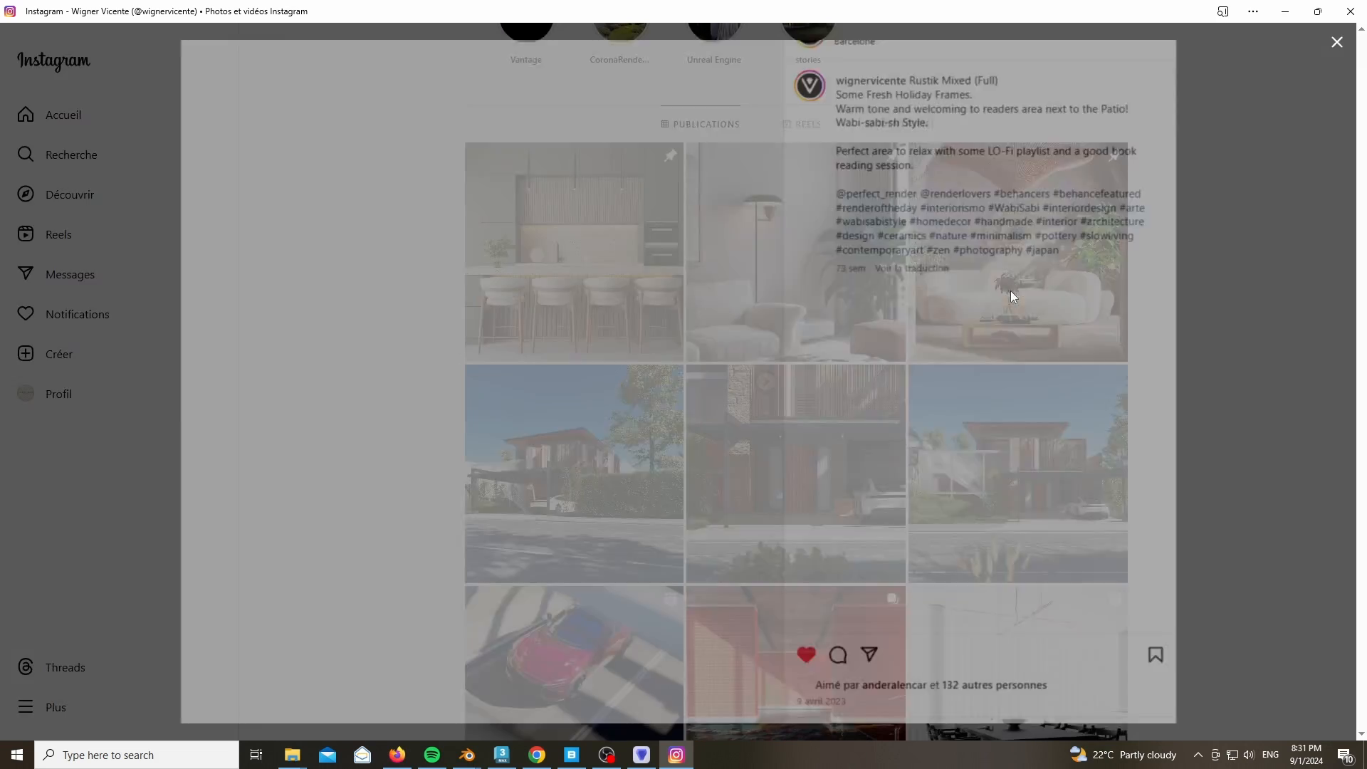
left_click(1257, 220)
scroll(1044, 365, "down", 3)
scroll(1044, 369, "down", 6)
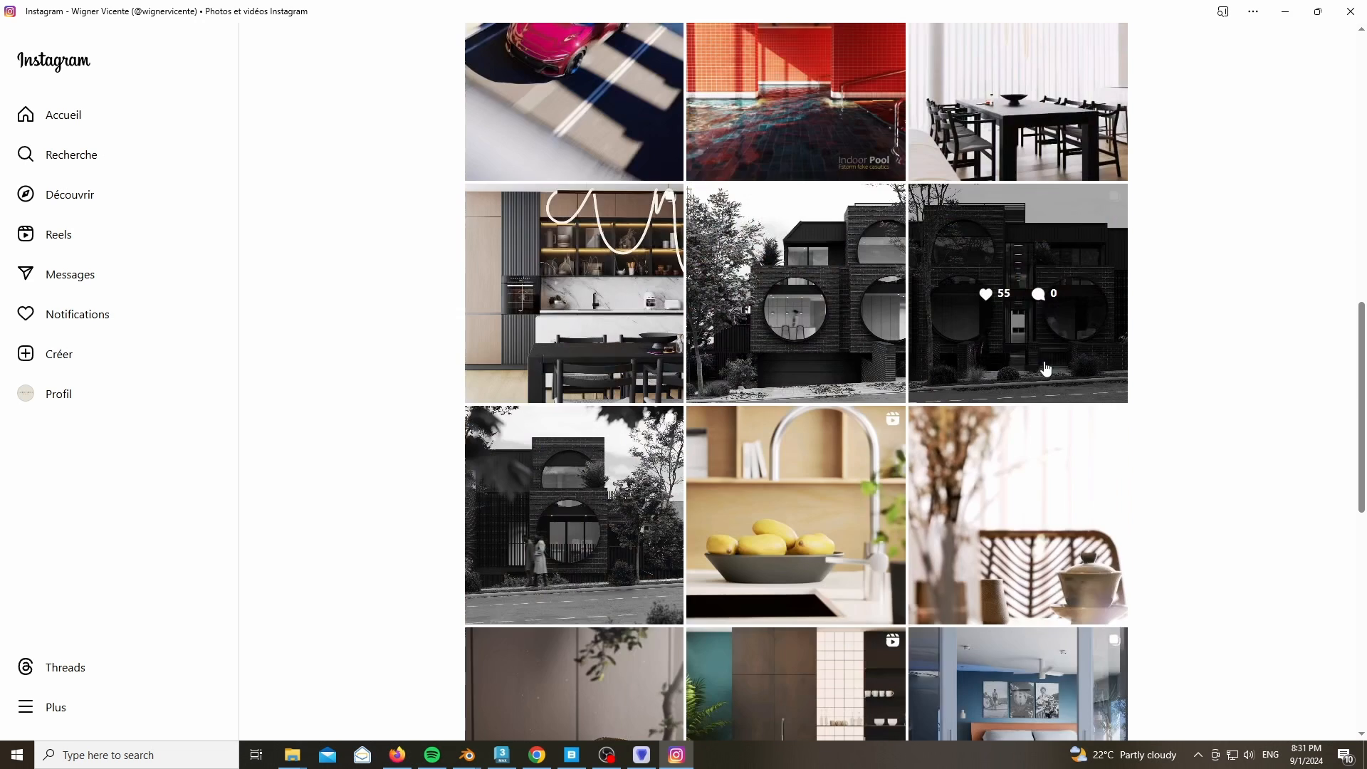
scroll(1061, 387, "up", 10)
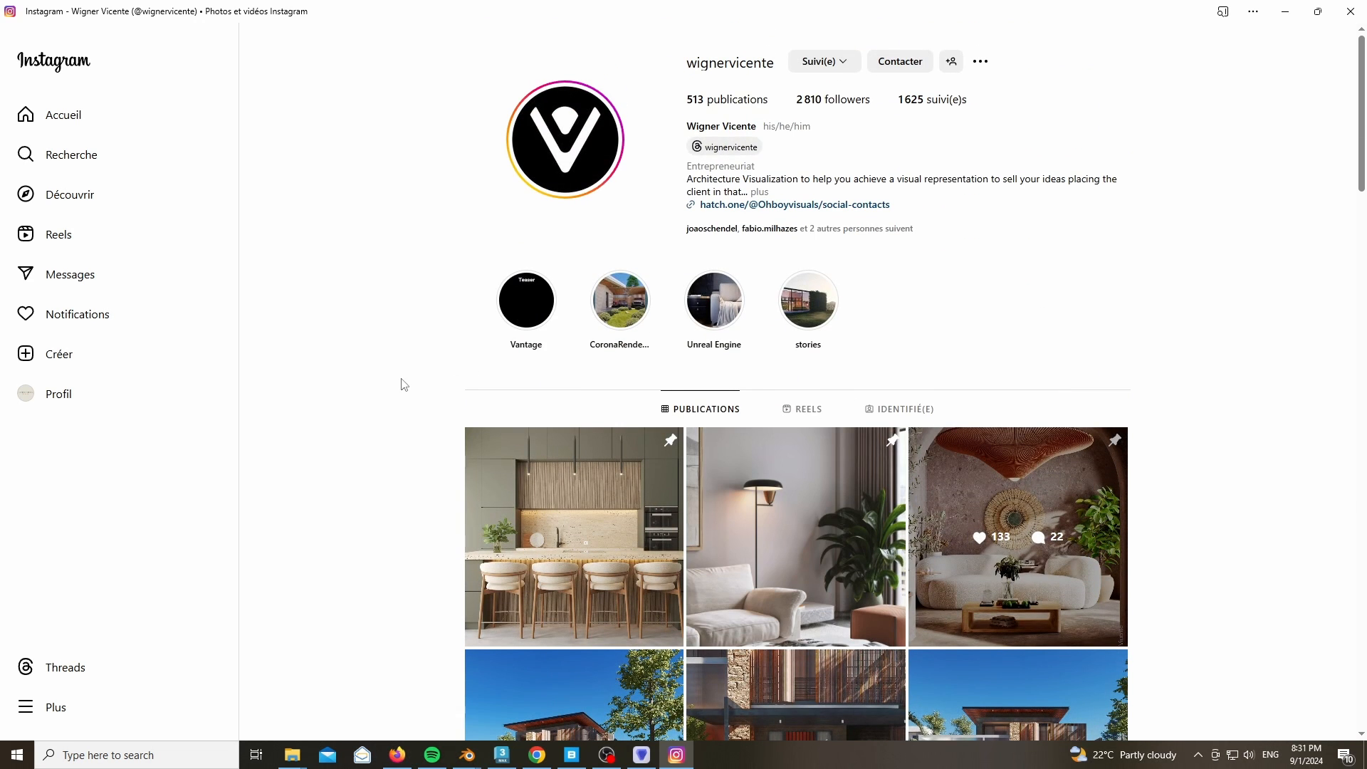
scroll(417, 431, "down", 4)
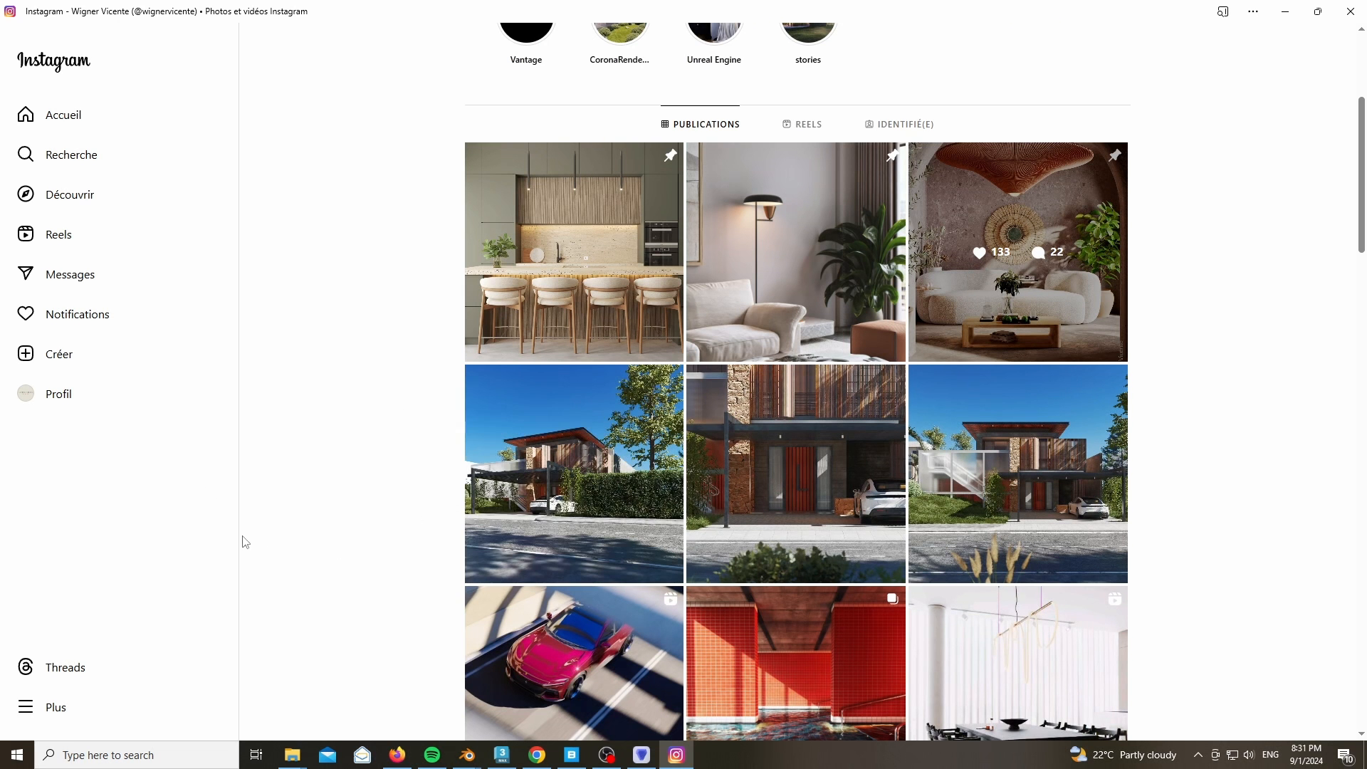
Go to the Alternavision Studio profile, show the posts it is tagged in, and open the MVilla render post
left_click(86, 408)
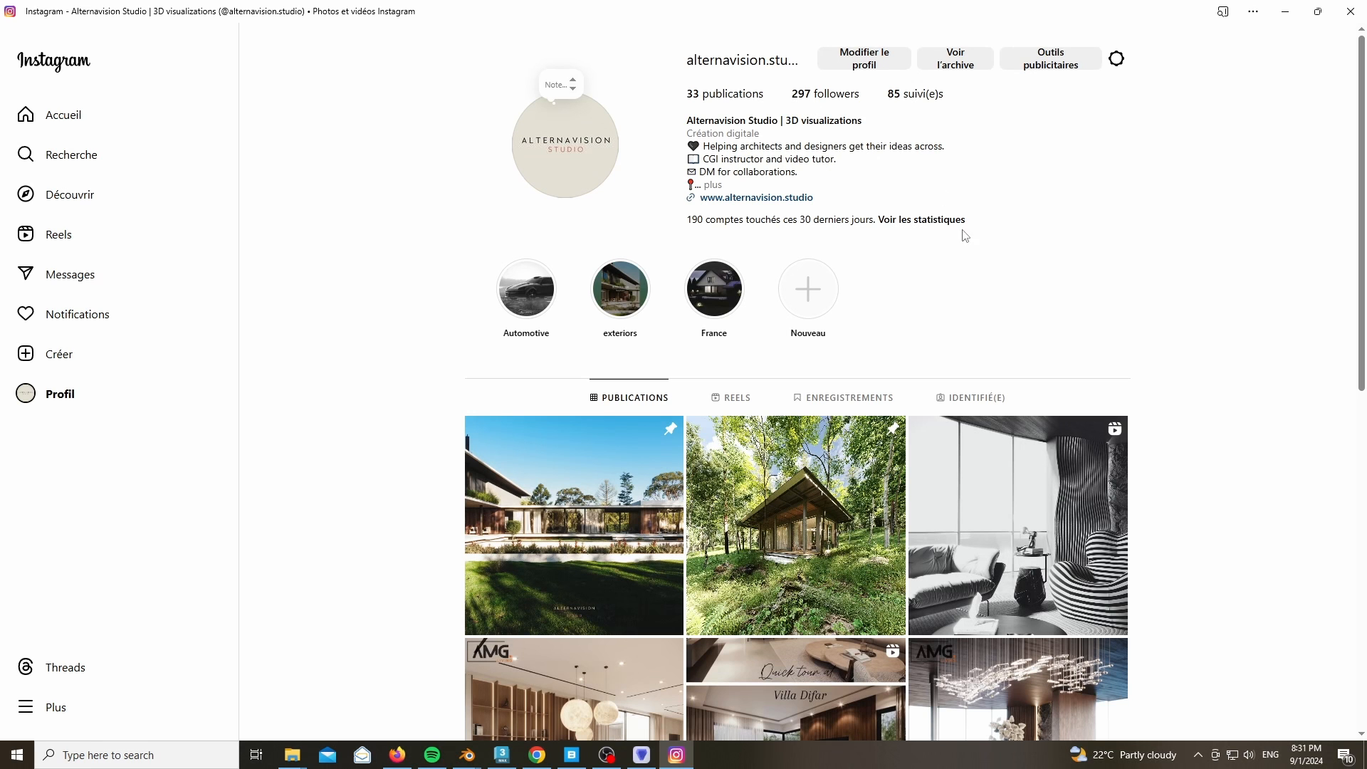
scroll(1104, 278, "down", 1)
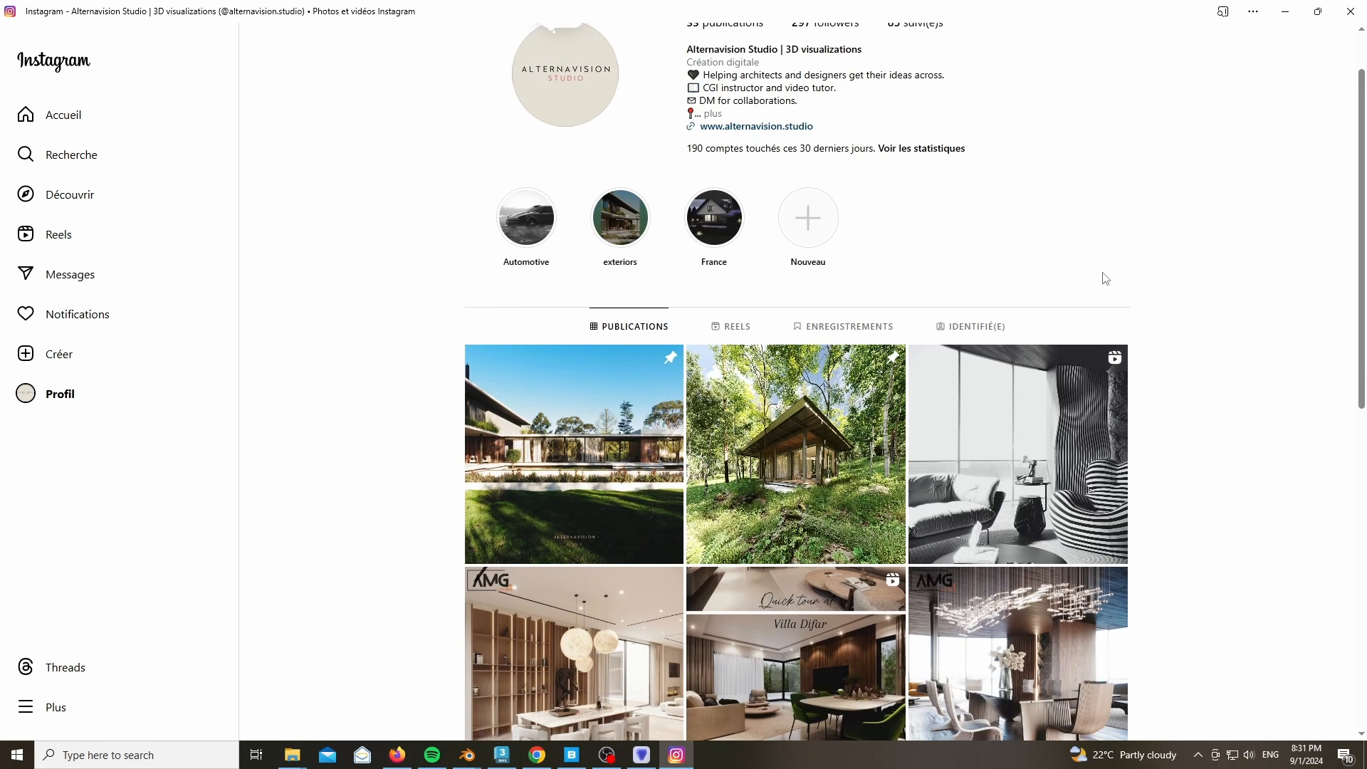
left_click(958, 329)
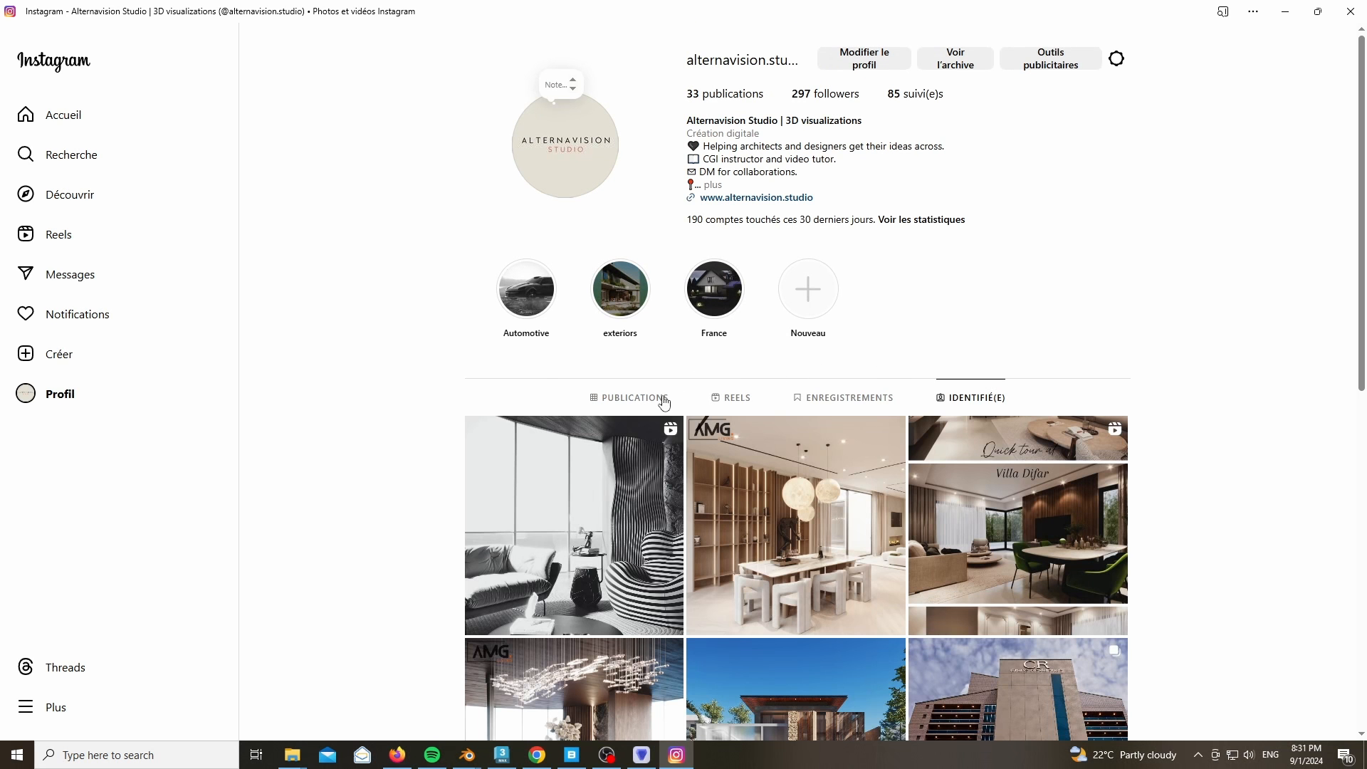
scroll(804, 400, "down", 2)
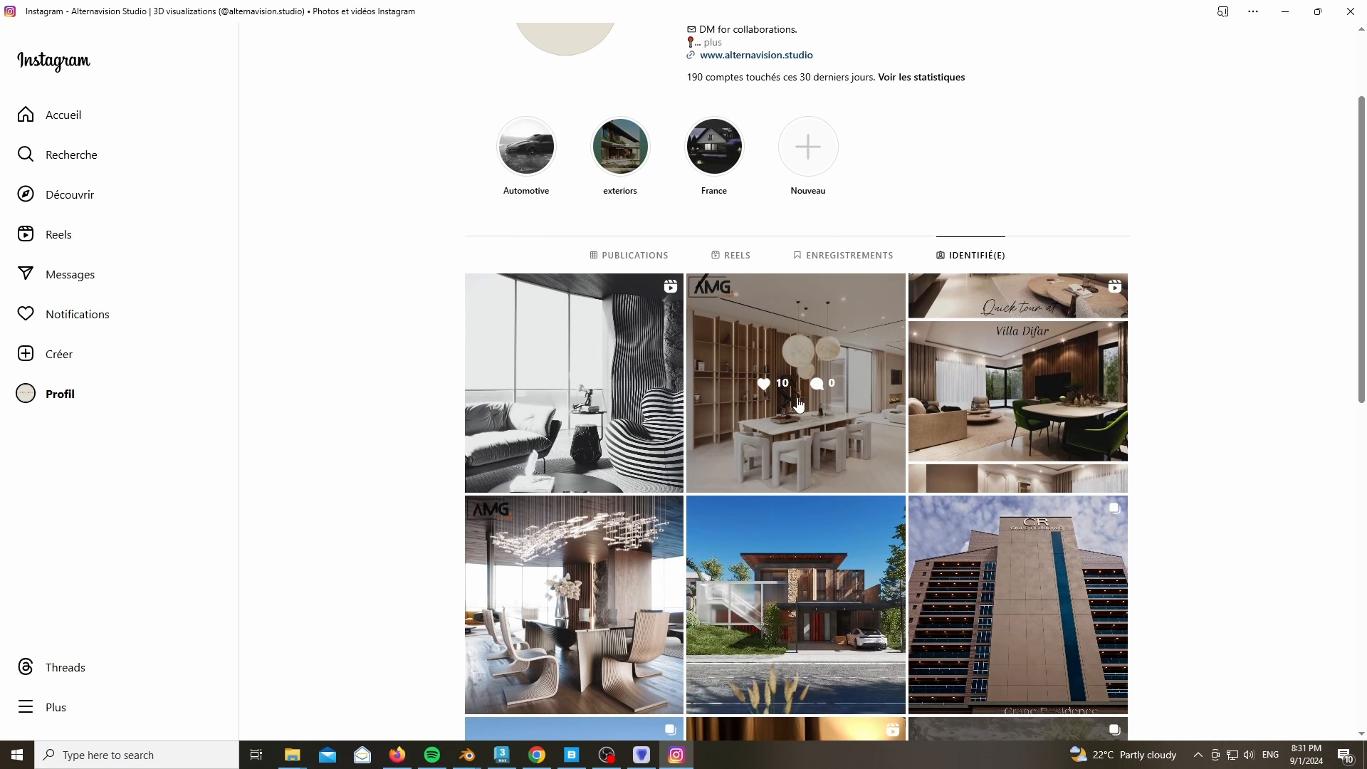
scroll(823, 552, "down", 1)
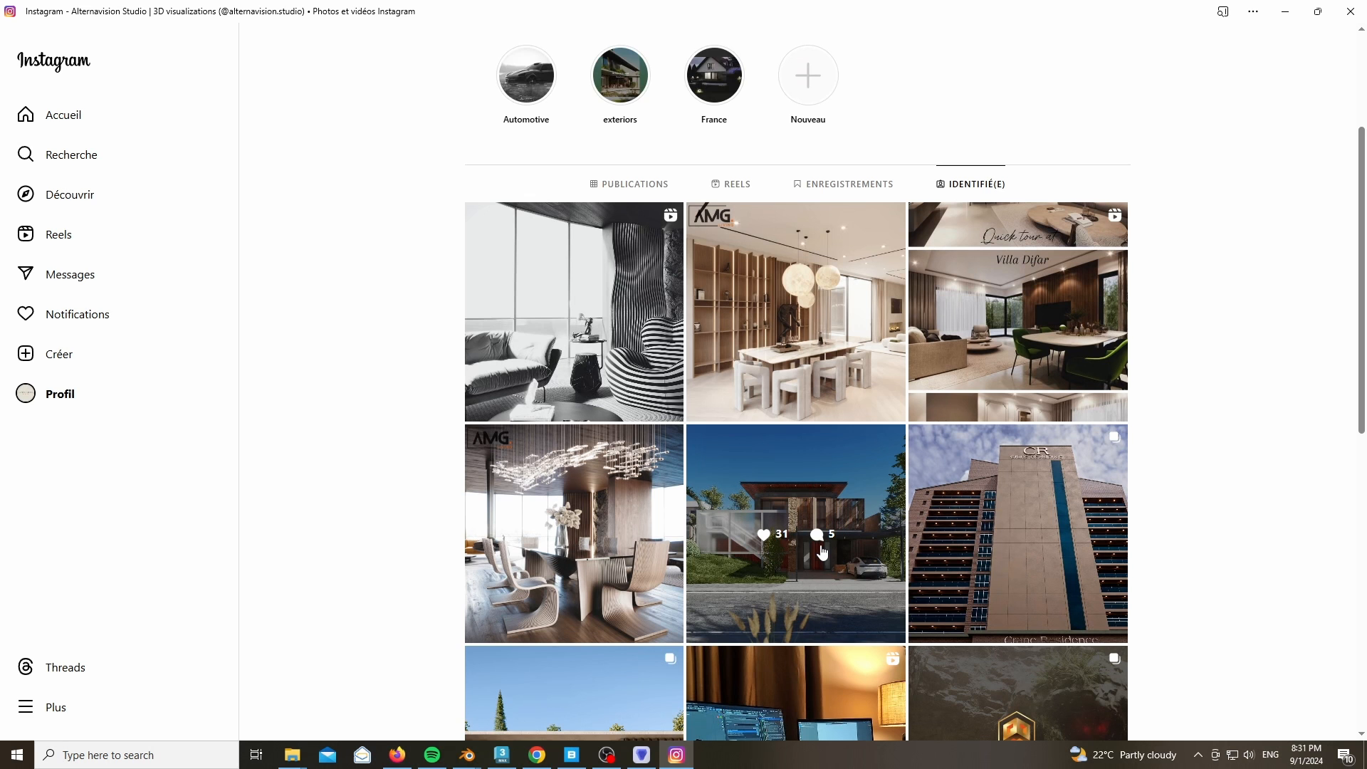
scroll(823, 552, "down", 1)
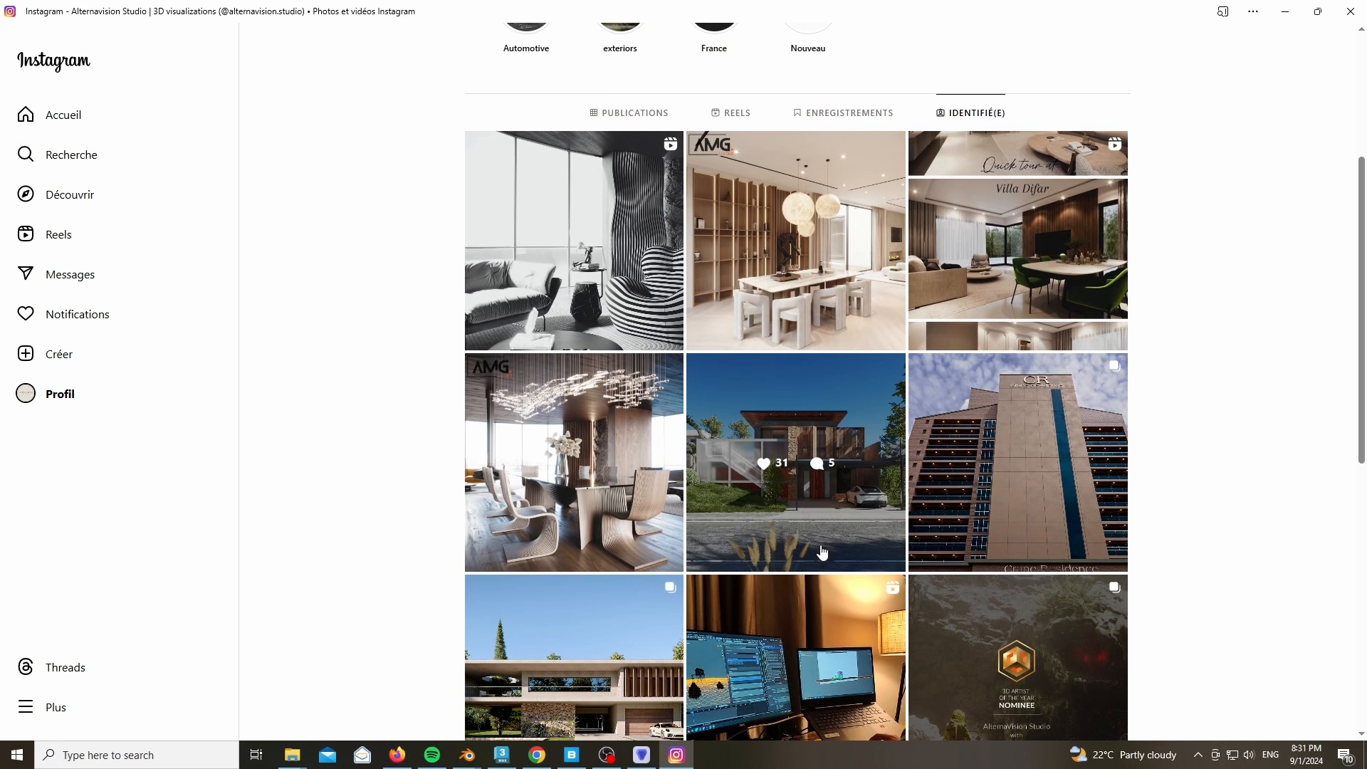
left_click(661, 614)
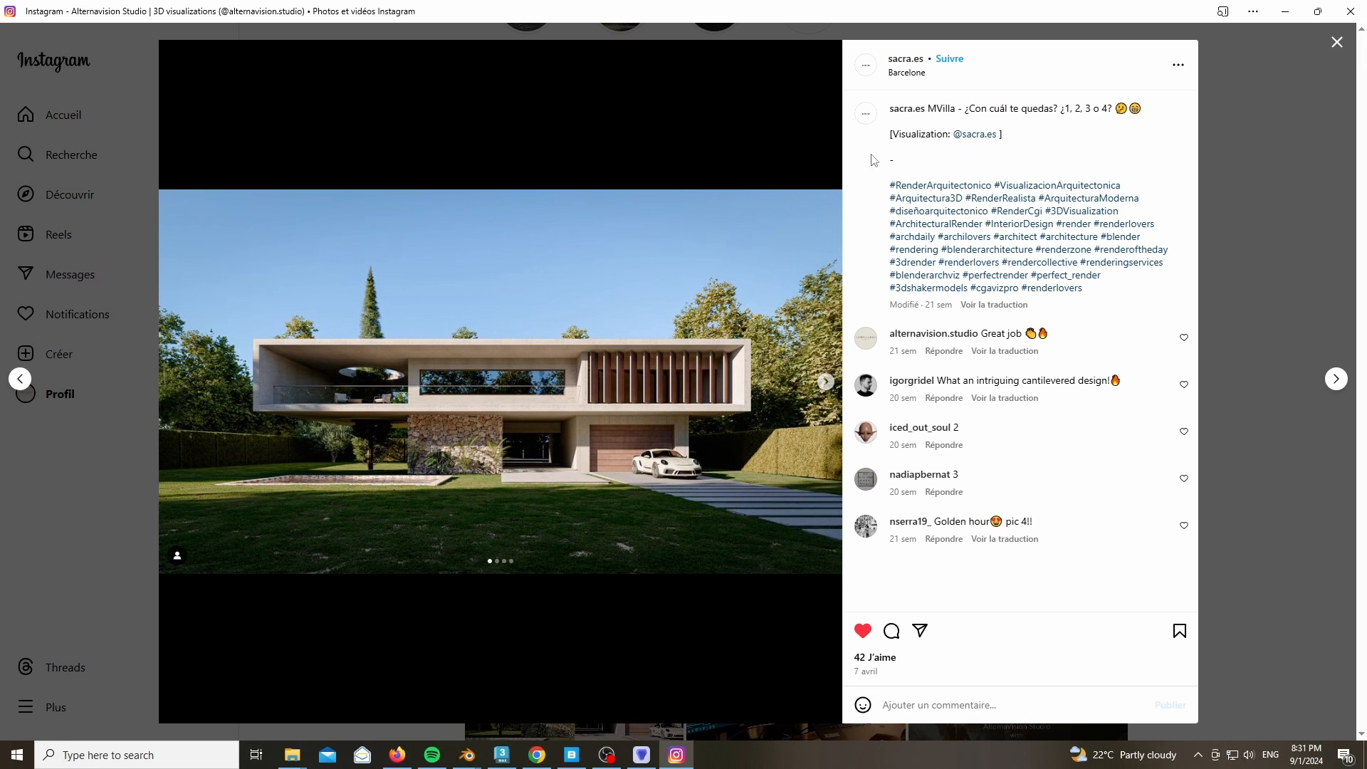